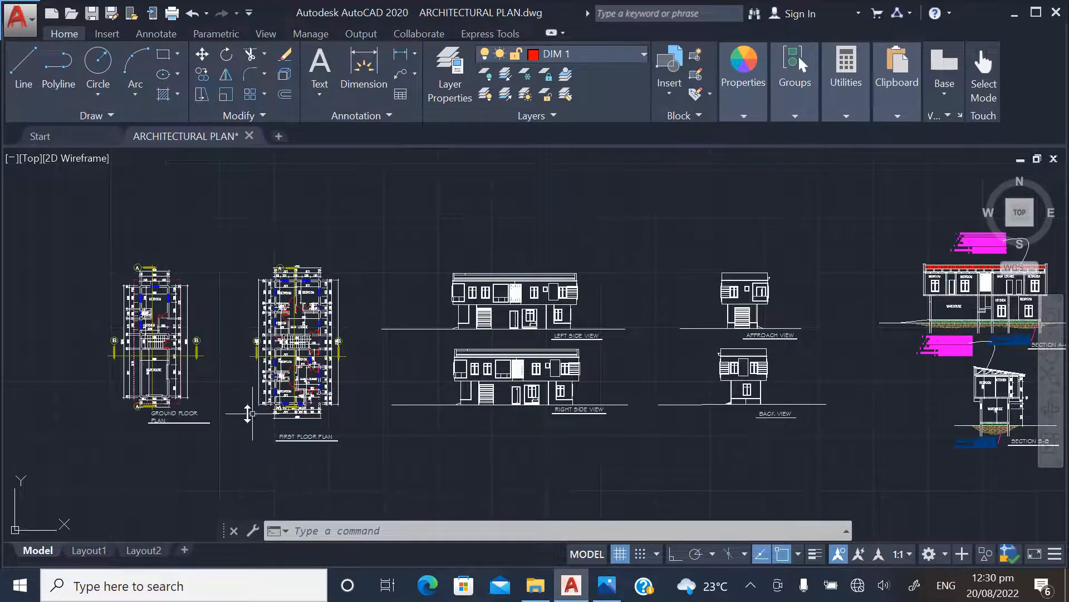
Look over the floor plans, elevations, sections, roof plan and site plan laid out in the architectural drawing
scroll(299, 310, down, 2)
scroll(265, 384, down, 2)
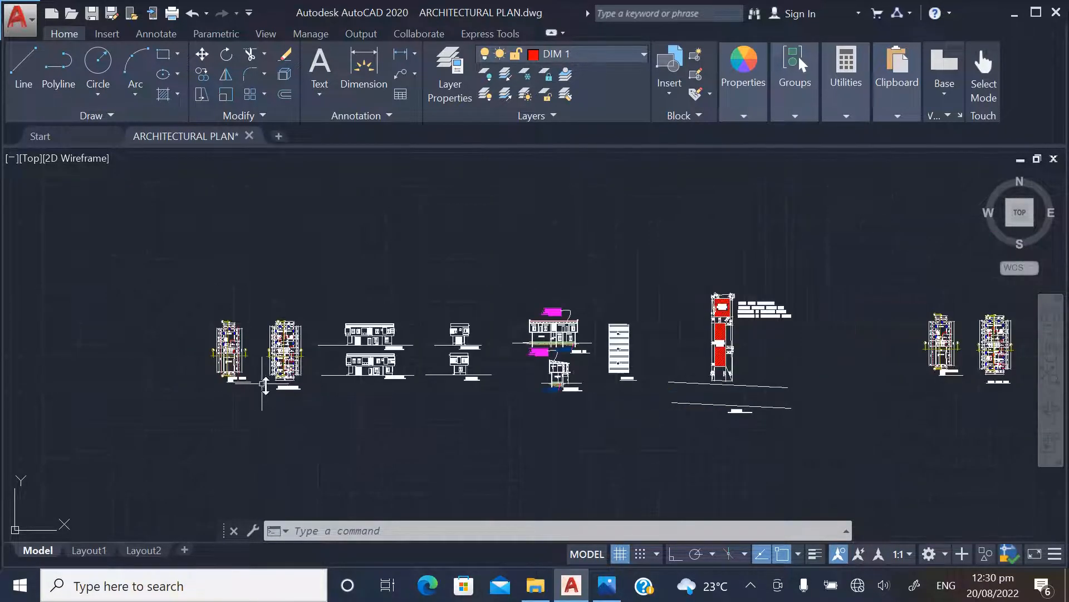
scroll(245, 372, up, 3)
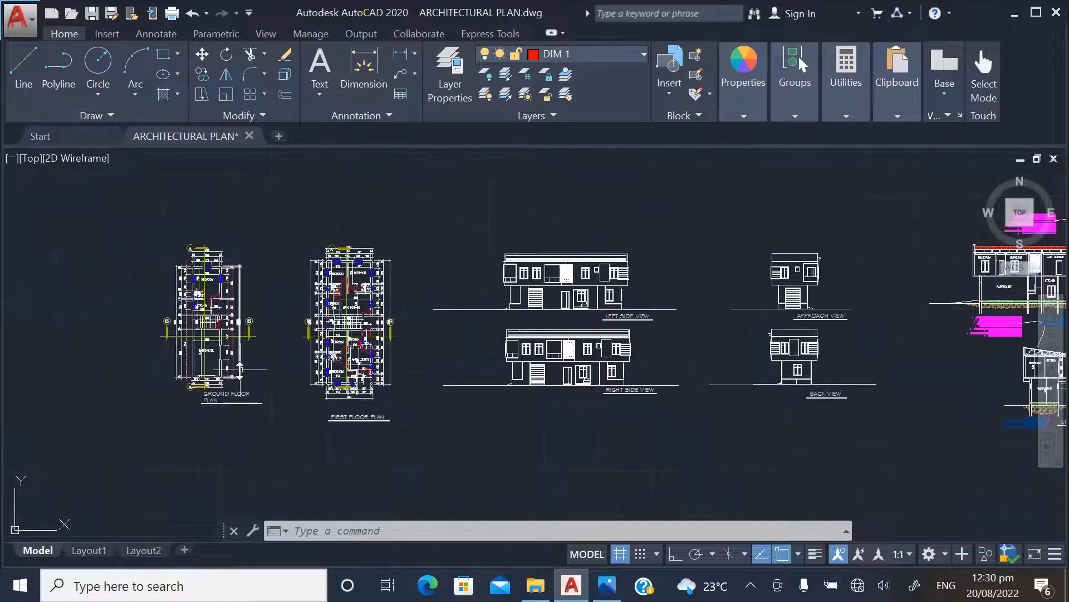
scroll(207, 400, up, 2)
scroll(268, 430, down, 3)
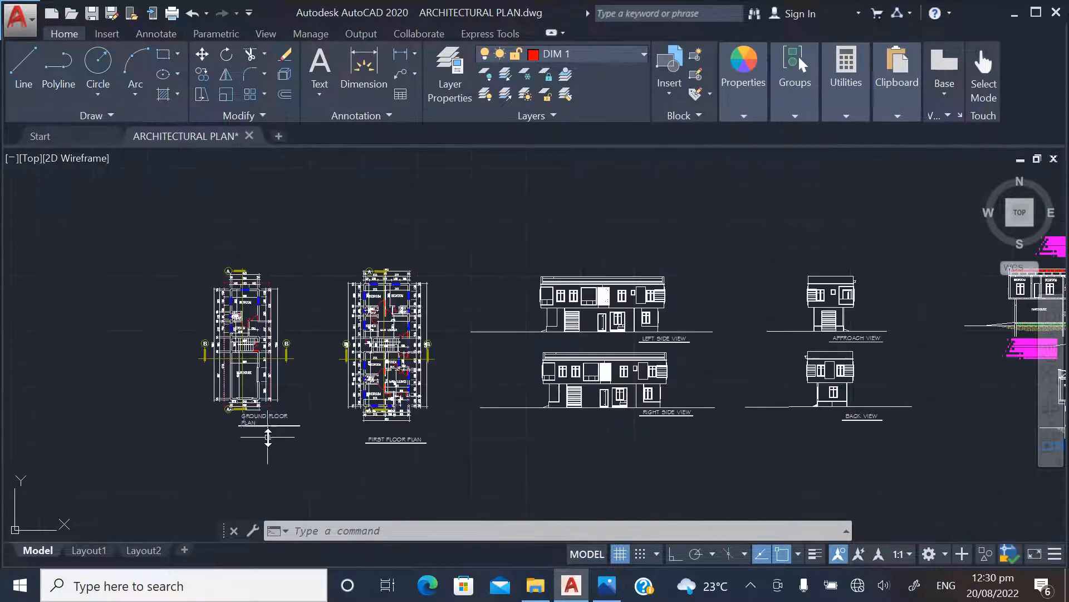
scroll(357, 445, up, 3)
scroll(416, 440, up, 2)
scroll(401, 429, down, 3)
scroll(407, 415, down, 1)
scroll(411, 405, up, 2)
scroll(411, 401, down, 3)
scroll(547, 420, up, 3)
scroll(404, 388, down, 2)
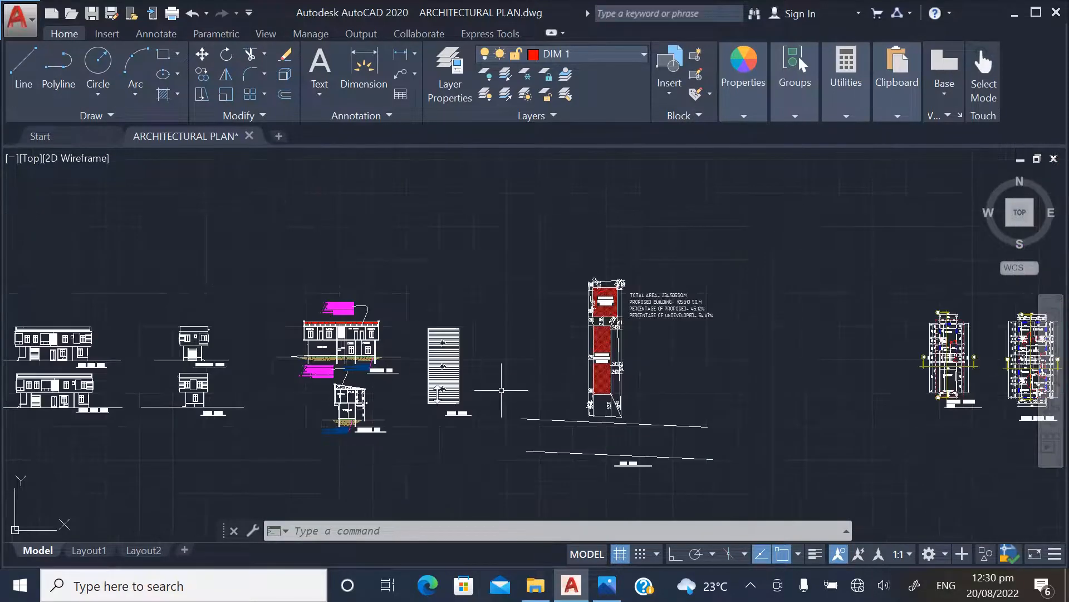
scroll(323, 402, up, 2)
scroll(315, 382, down, 3)
scroll(297, 369, up, 1)
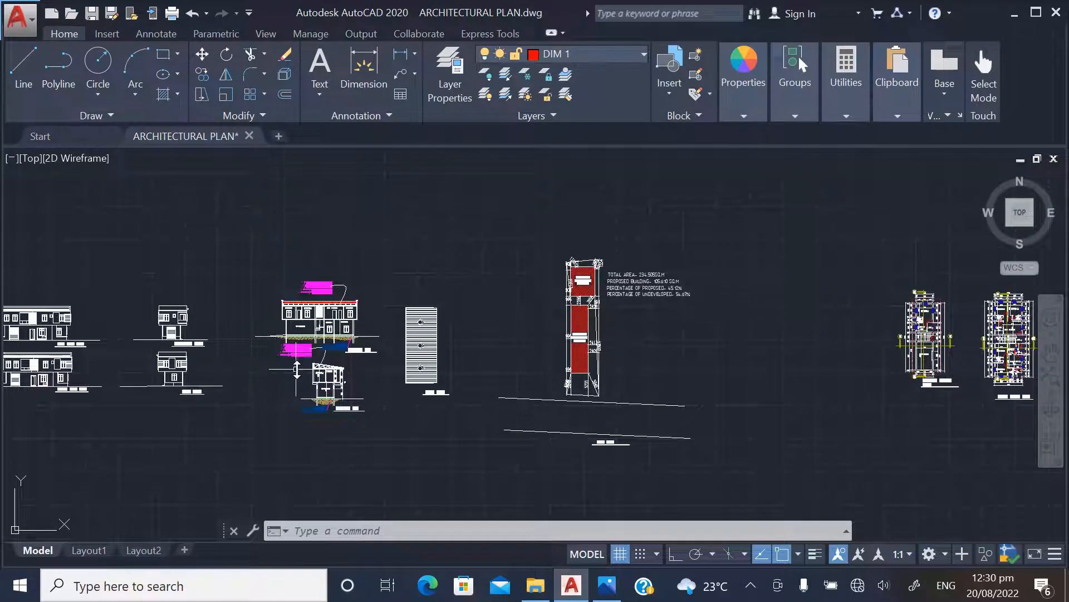
scroll(440, 357, up, 3)
scroll(379, 351, down, 5)
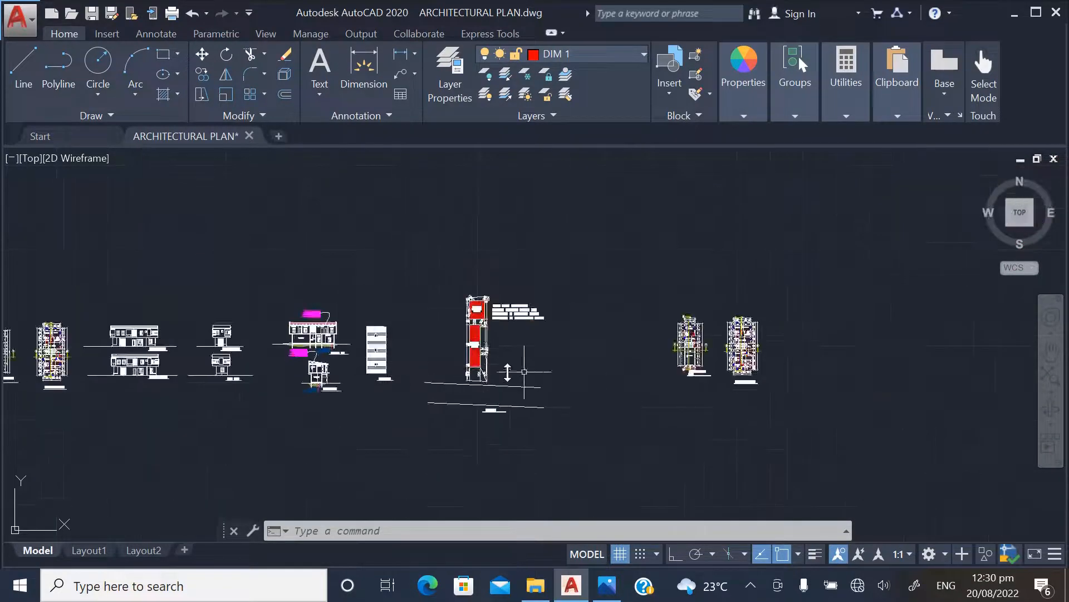
scroll(617, 304, down, 3)
scroll(390, 356, up, 7)
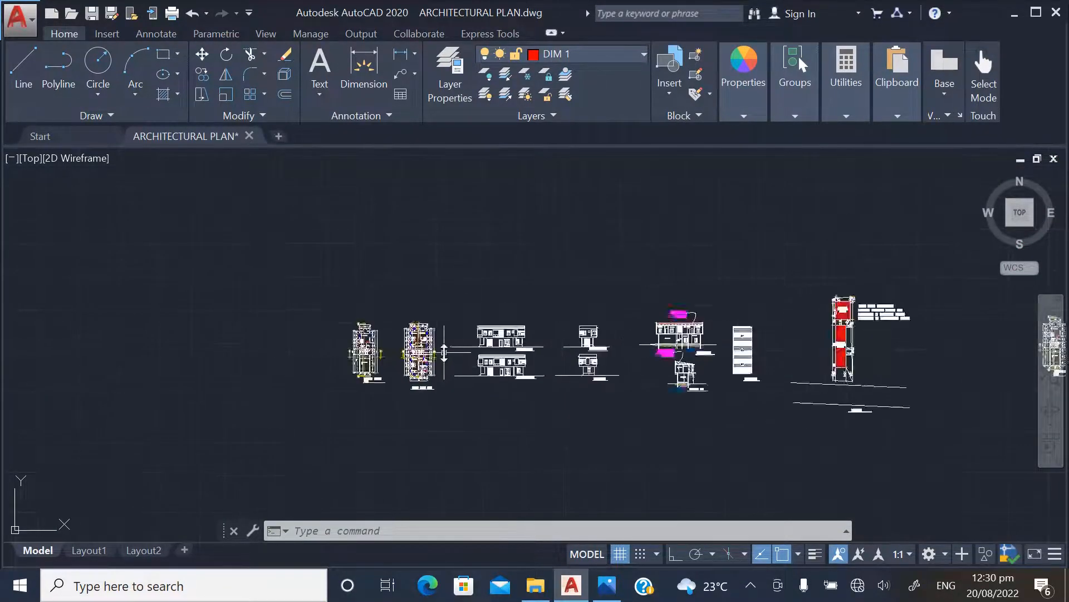
Copy the ground floor and first floor plans together with their titles to an empty area of the drawing
scroll(388, 328, down, 4)
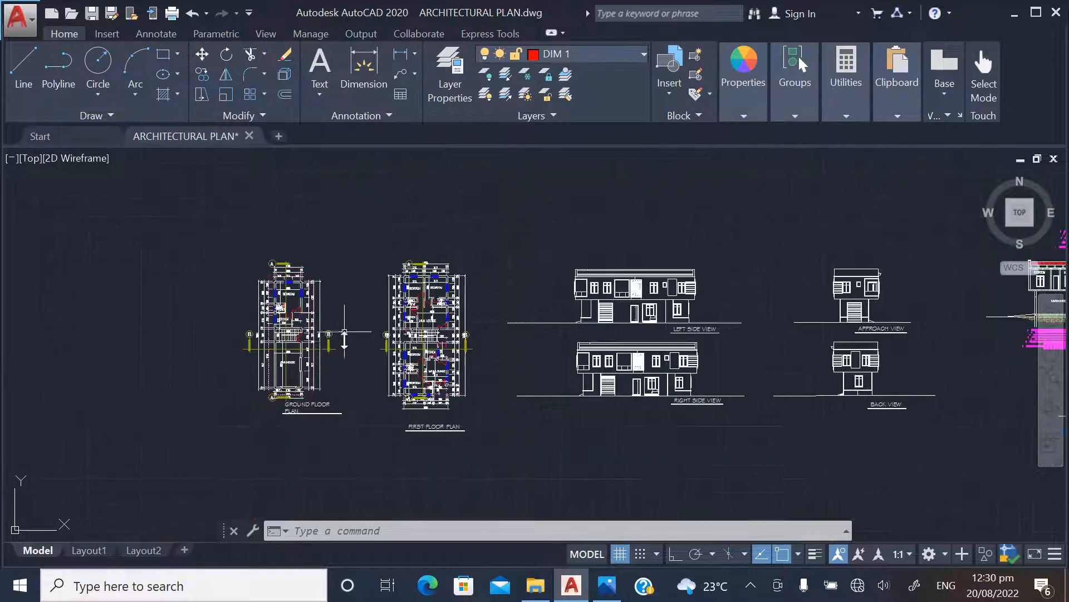
click(222, 224)
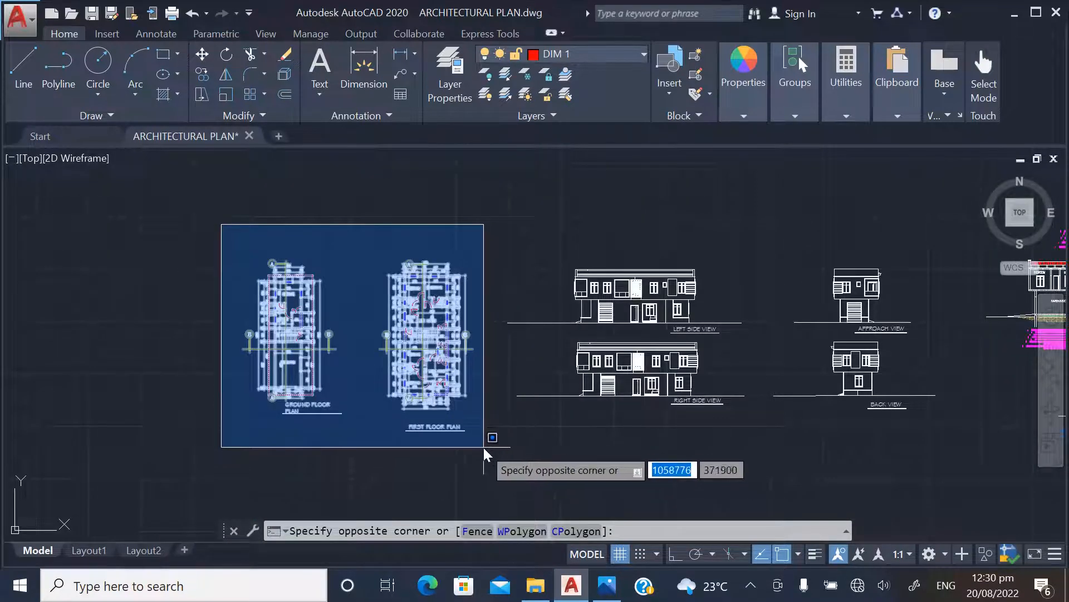
click(490, 451)
right_click(349, 282)
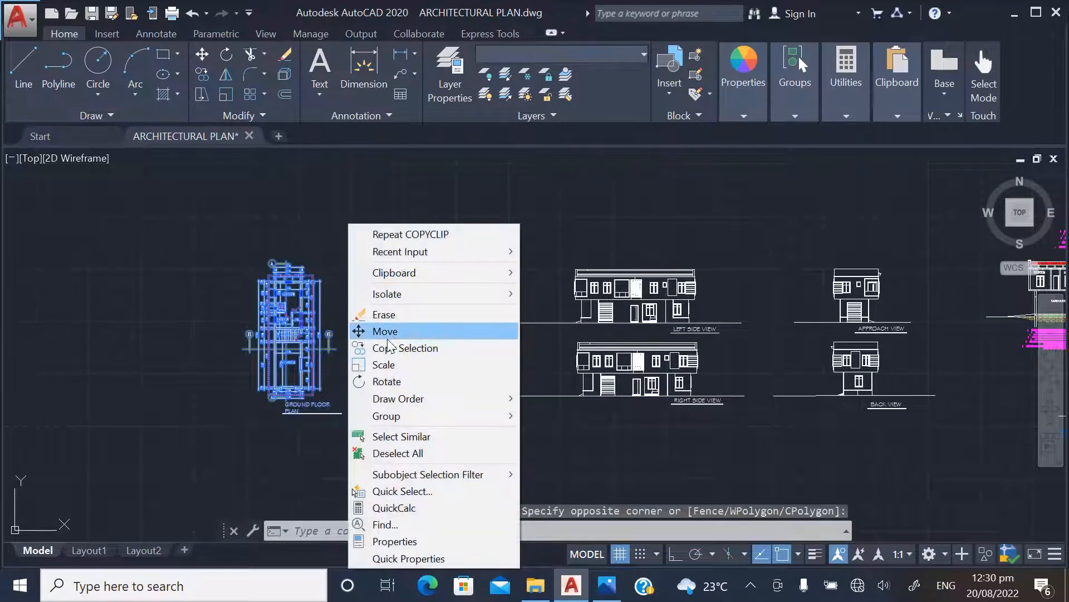
click(354, 347)
click(354, 349)
scroll(358, 362, down, 6)
scroll(599, 360, up, 6)
scroll(603, 348, up, 2)
click(561, 322)
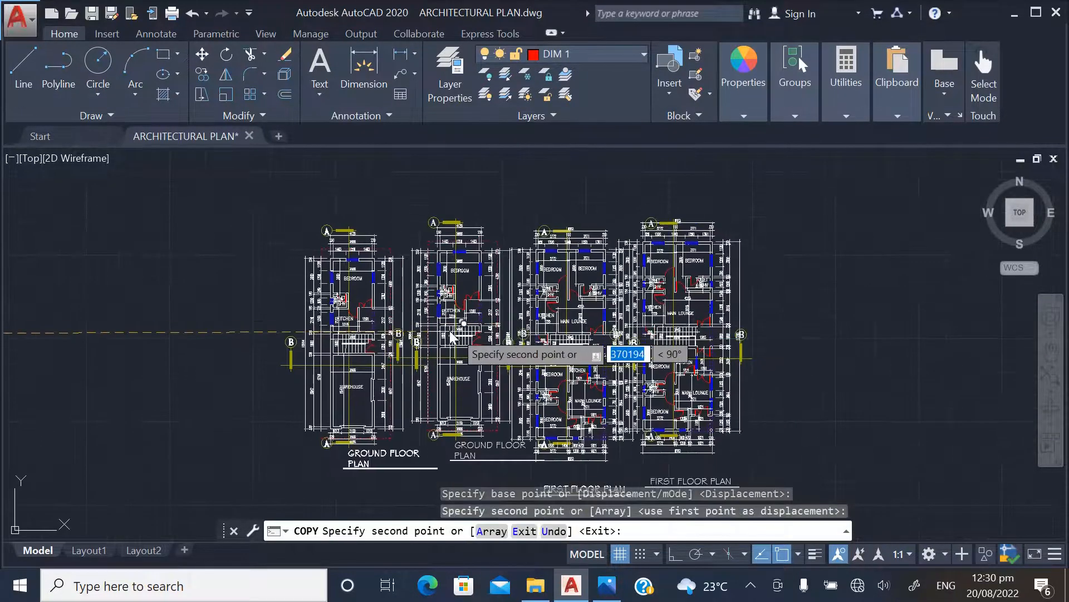
key(Escape)
scroll(418, 297, down, 2)
scroll(419, 301, down, 2)
scroll(555, 291, up, 4)
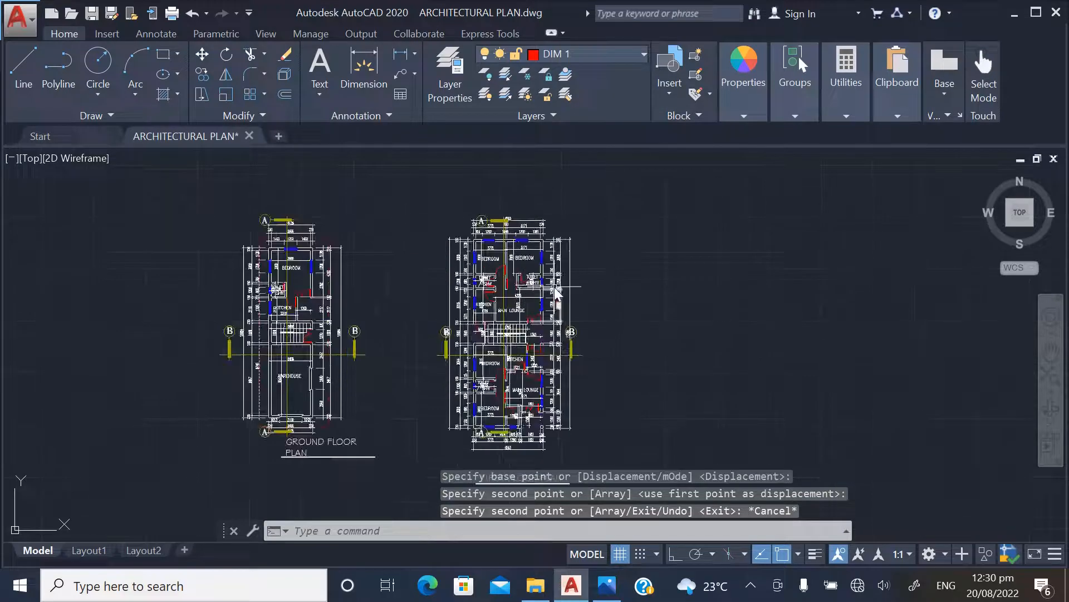
scroll(559, 301, down, 2)
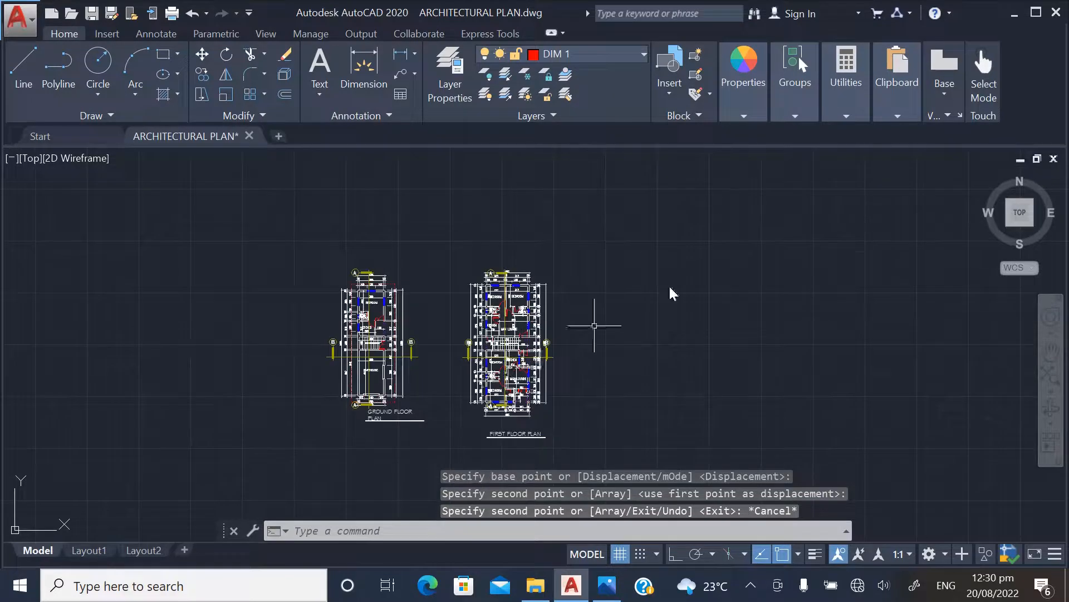
Minimize the drawing and launch a second AutoCAD 2020 session from the desktop, accepting the display scale warning
click(1012, 17)
click(963, 16)
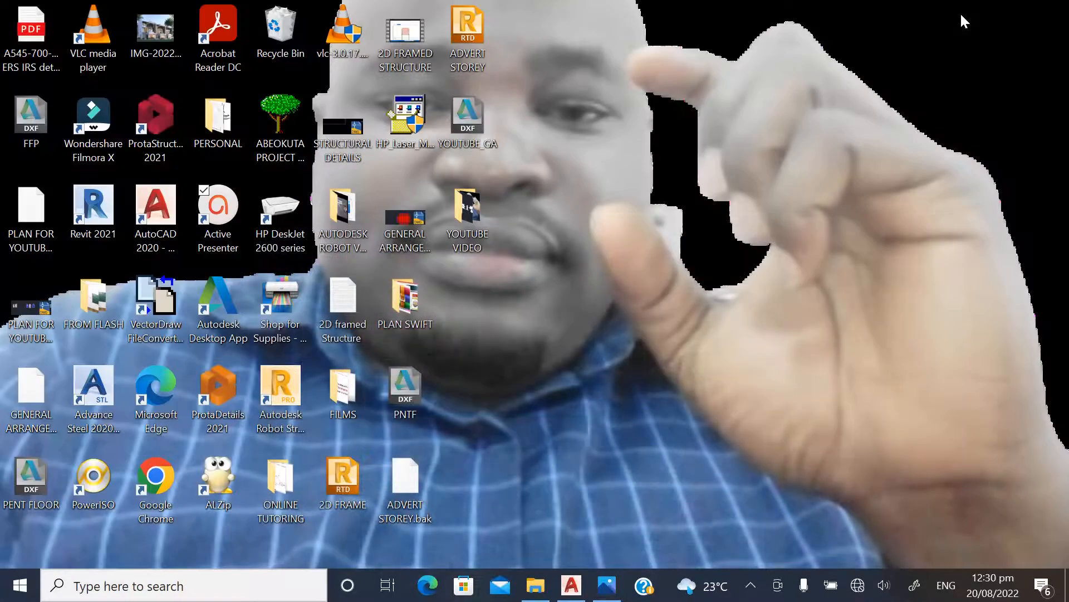
click(162, 207)
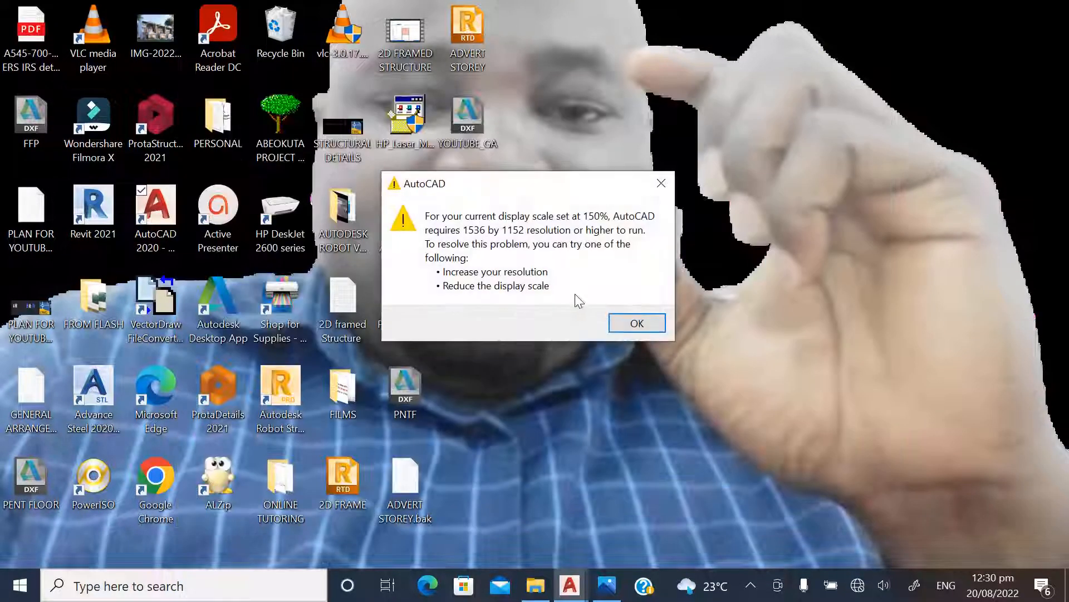
click(612, 324)
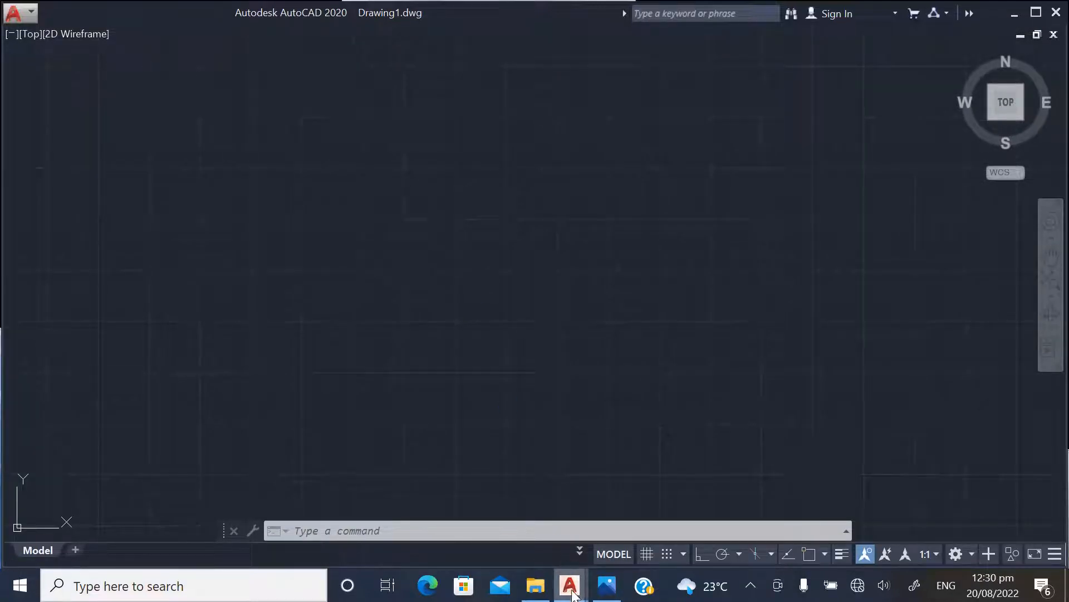
Return to ARCHITECTURAL PLAN.dwg and copy the duplicated ground floor and first floor plans to the clipboard
mouse_move(569, 584)
click(559, 539)
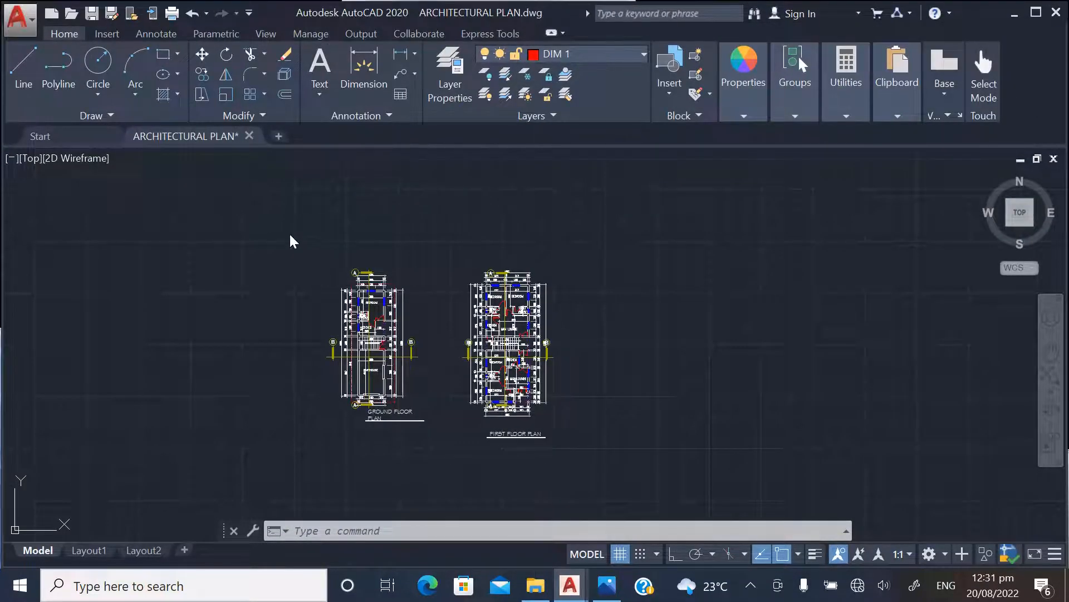
click(290, 233)
click(604, 463)
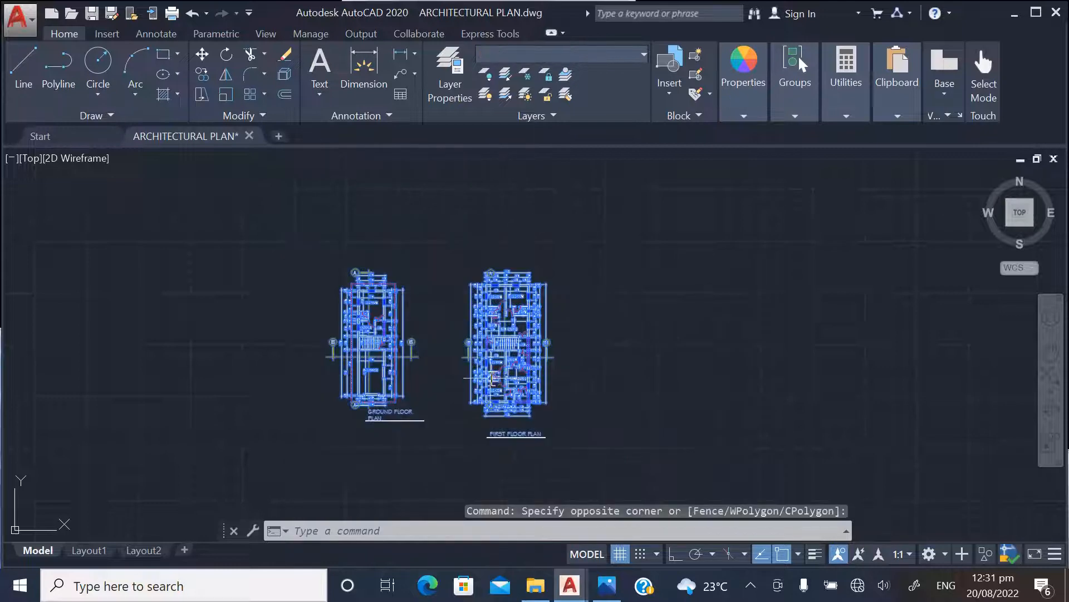
key(ctrl+c)
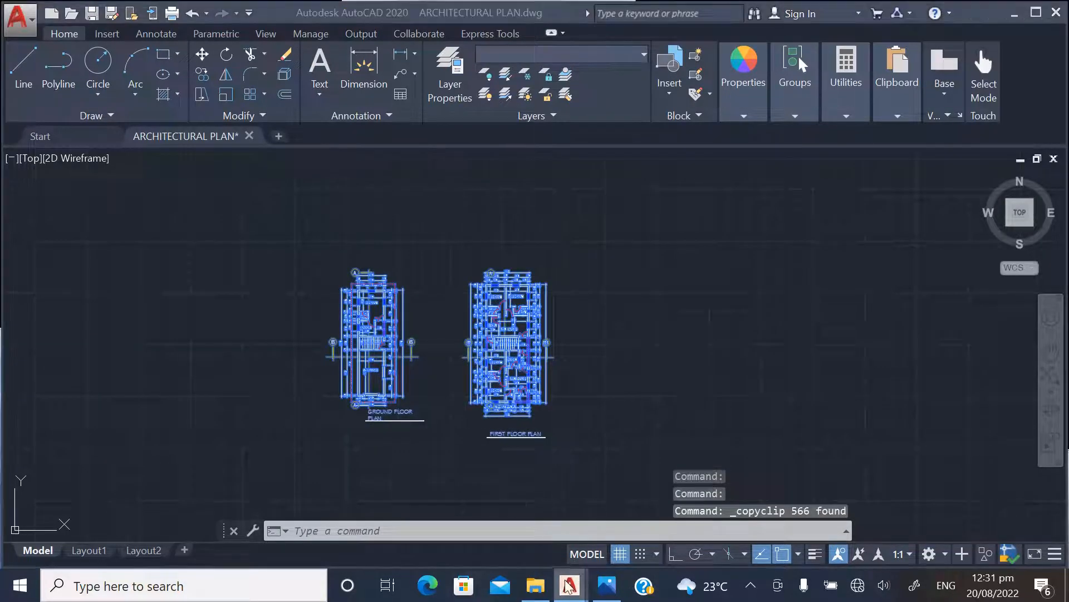
Switch to the blank Drawing1.dwg and paste the copied floor plans into model space
mouse_move(569, 583)
click(600, 499)
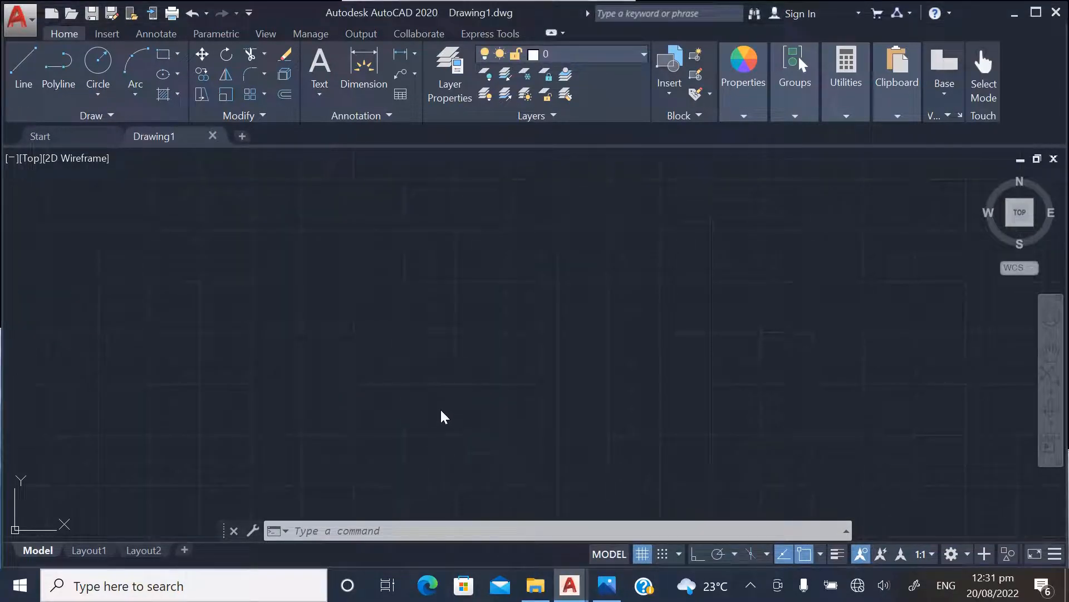
click(399, 383)
click(345, 364)
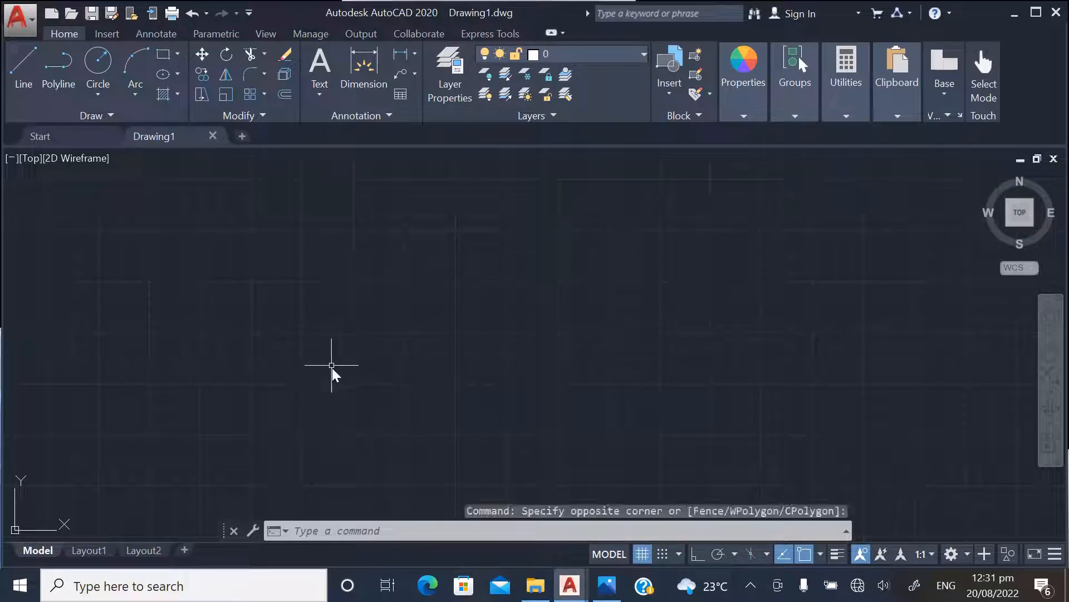
key(ctrl+v)
click(390, 373)
scroll(345, 406, down, 15)
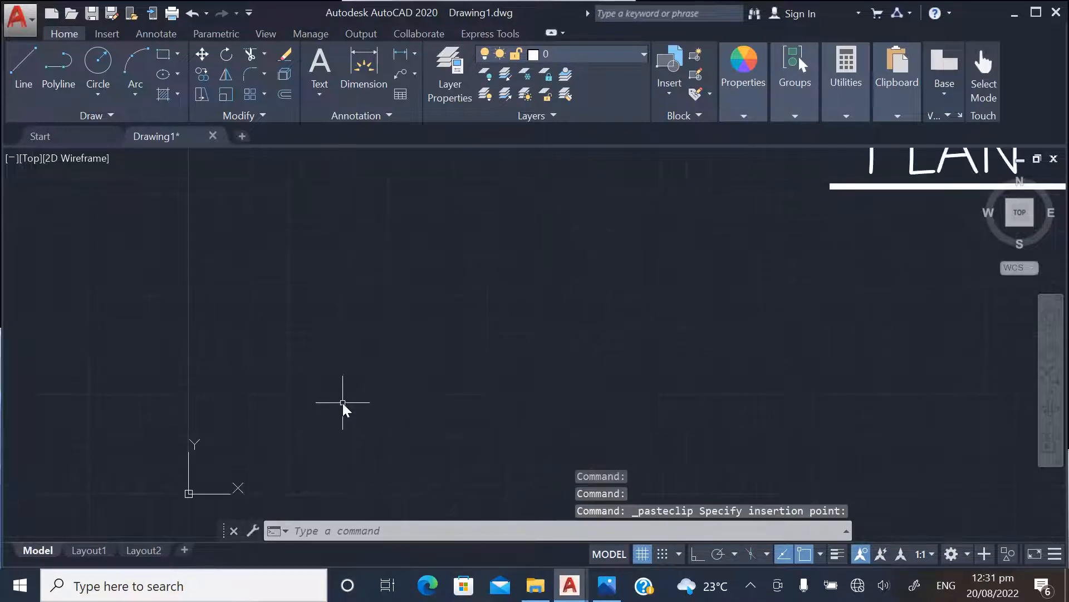
scroll(391, 325, up, 5)
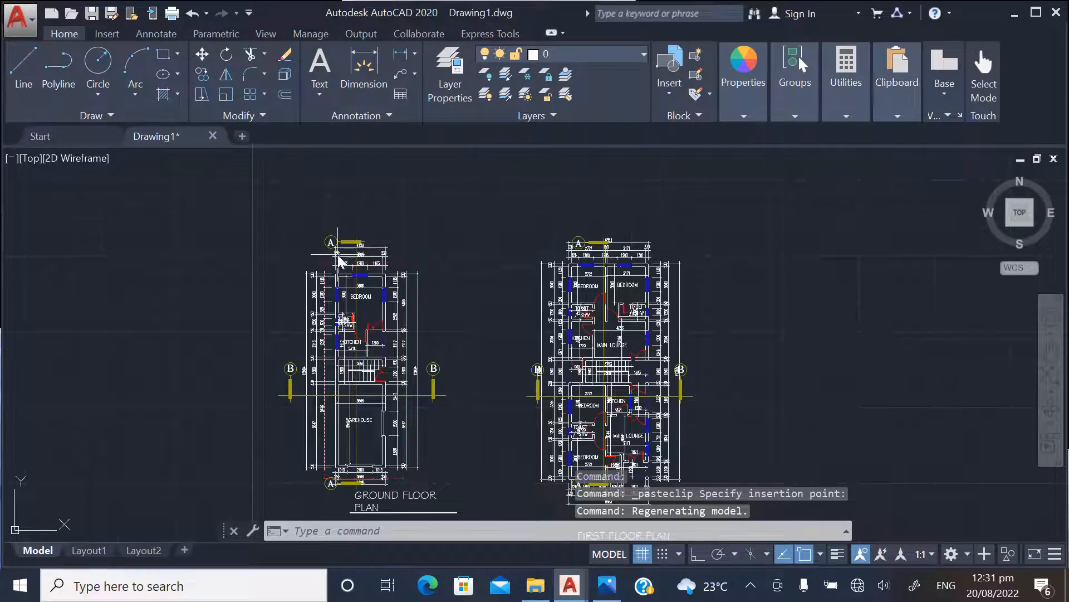
Select the 4126 dimension above the ground floor plan, extend the selection to all similar dimensions, and erase them
scroll(339, 256, up, 4)
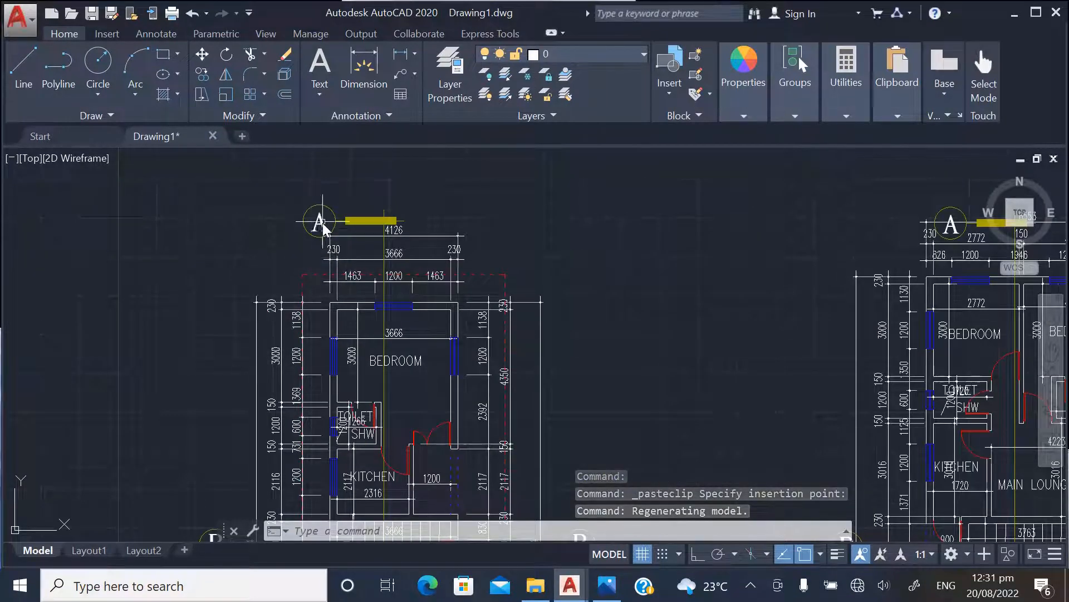
scroll(319, 234, up, 2)
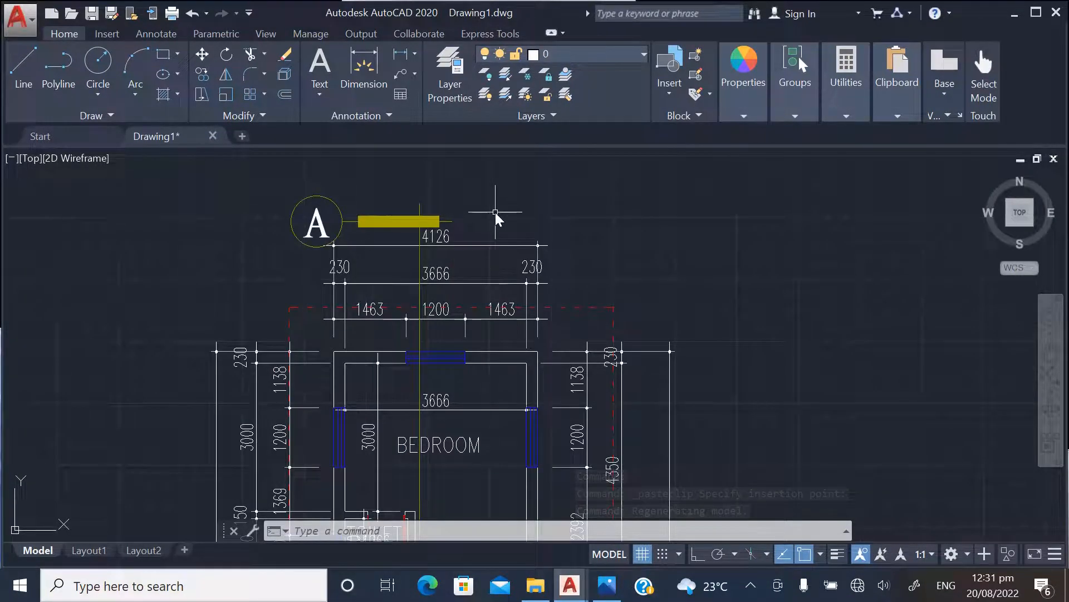
scroll(440, 232, up, 2)
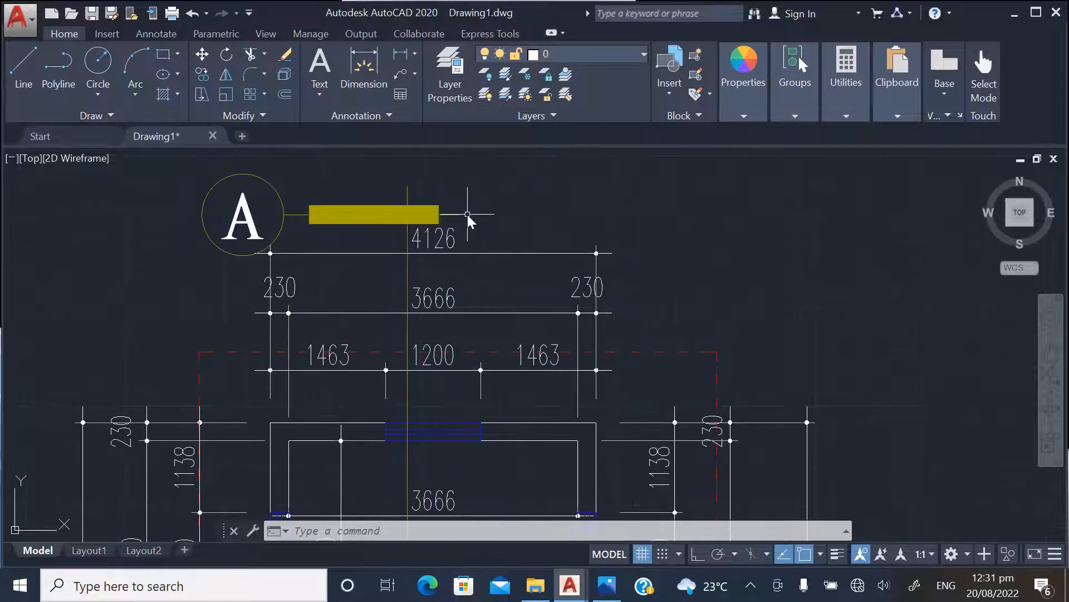
scroll(420, 260, up, 2)
scroll(441, 295, down, 4)
scroll(418, 278, up, 2)
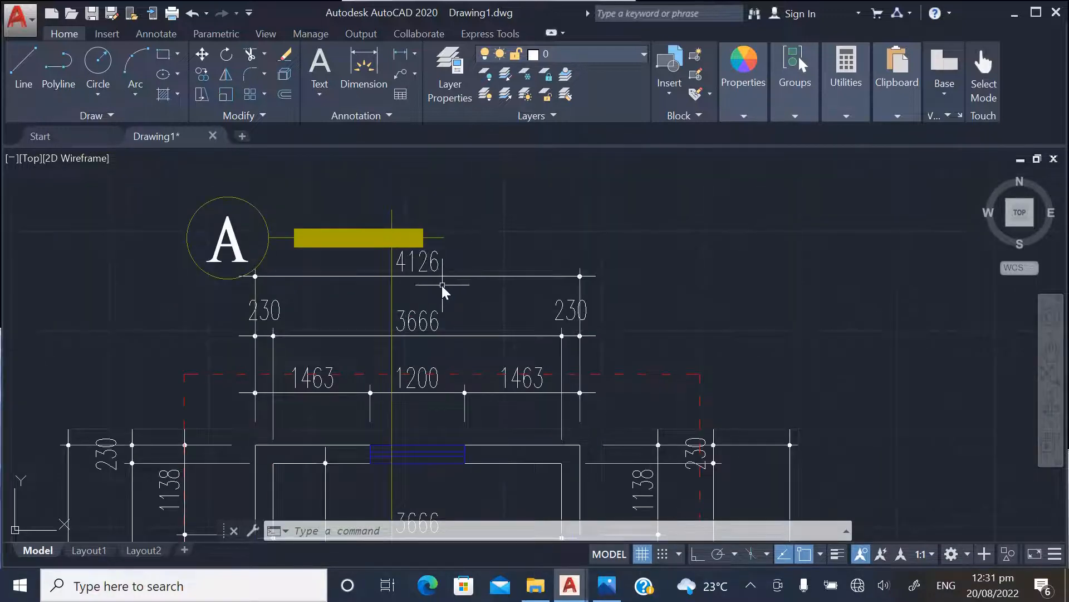
scroll(444, 290, up, 2)
click(493, 296)
click(444, 254)
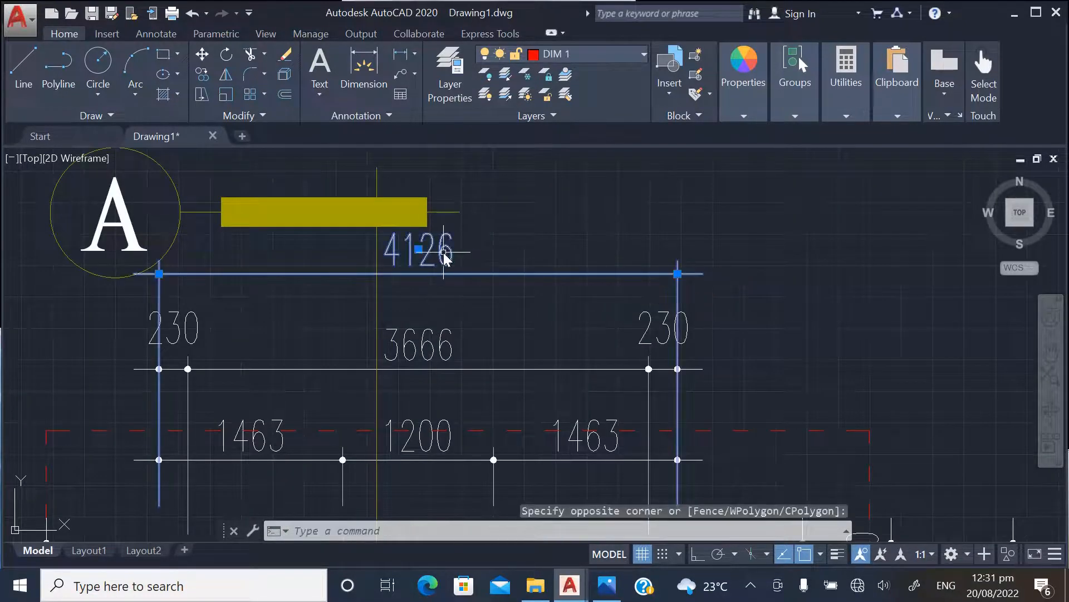
right_click(445, 257)
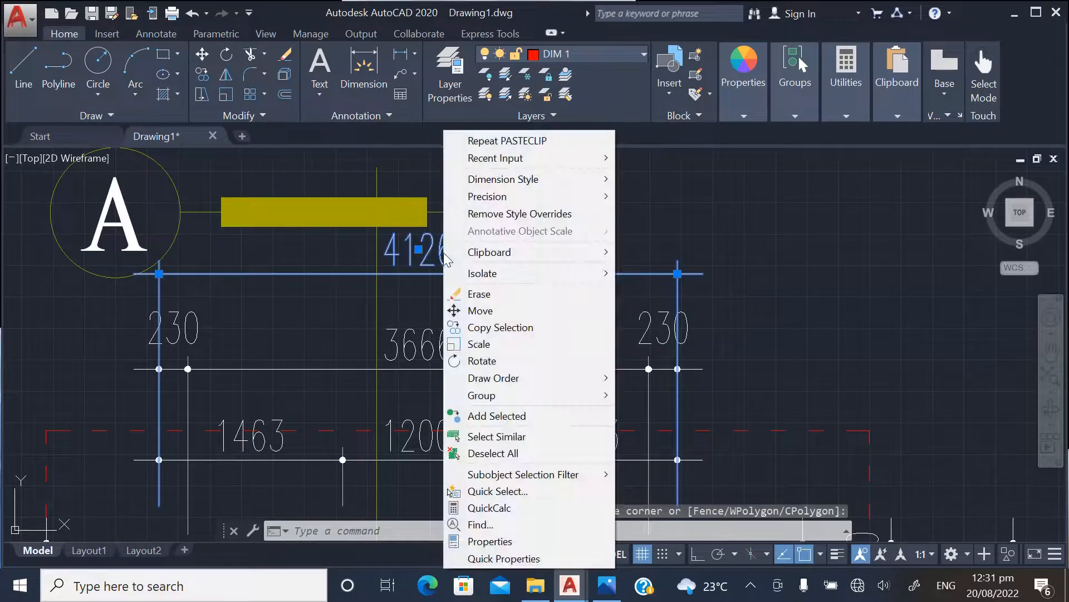
click(488, 439)
key(Delete)
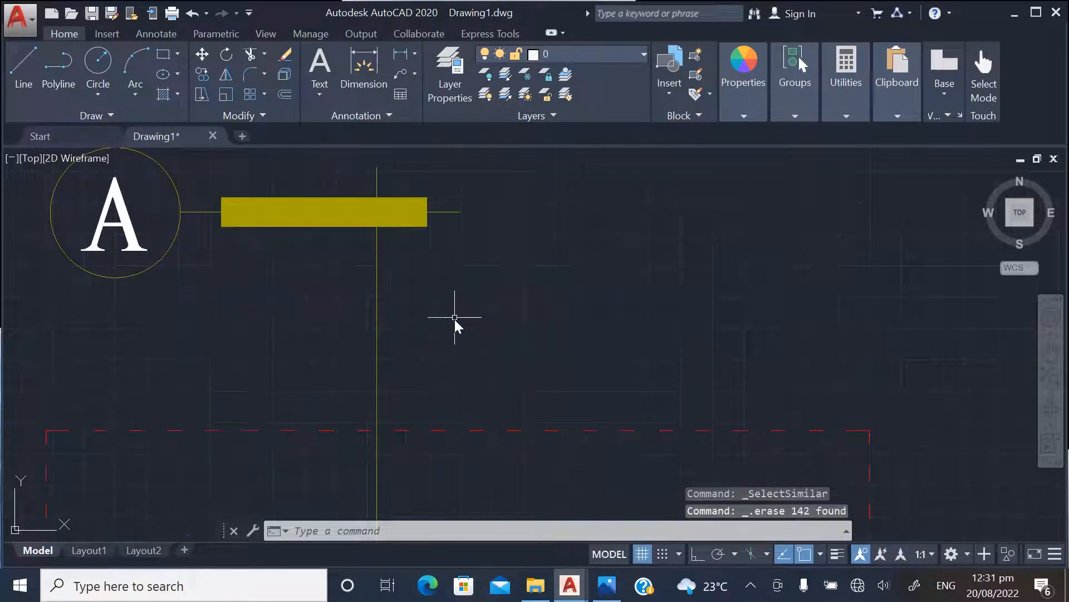
Erase the section line and yellow bar beside mark A along with all similar objects
scroll(446, 291, down, 4)
scroll(438, 273, up, 4)
click(431, 276)
click(358, 210)
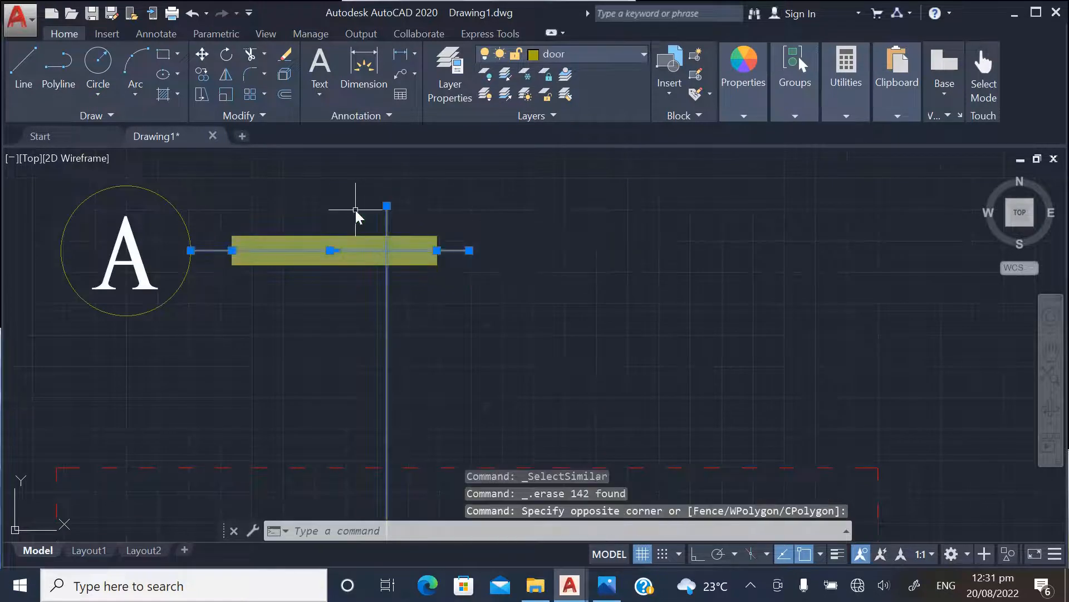
right_click(356, 208)
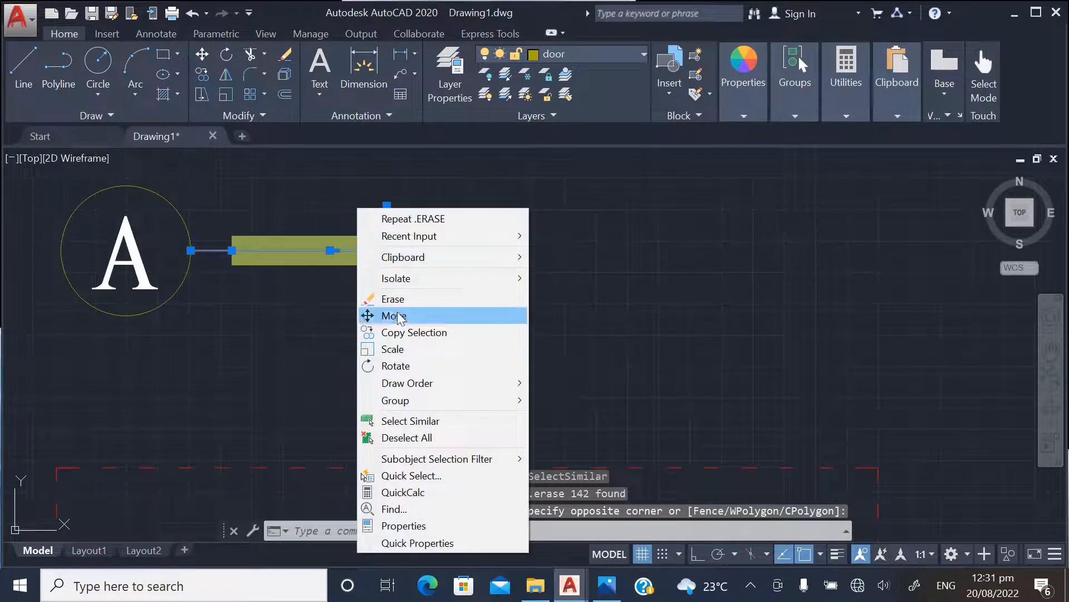
click(402, 421)
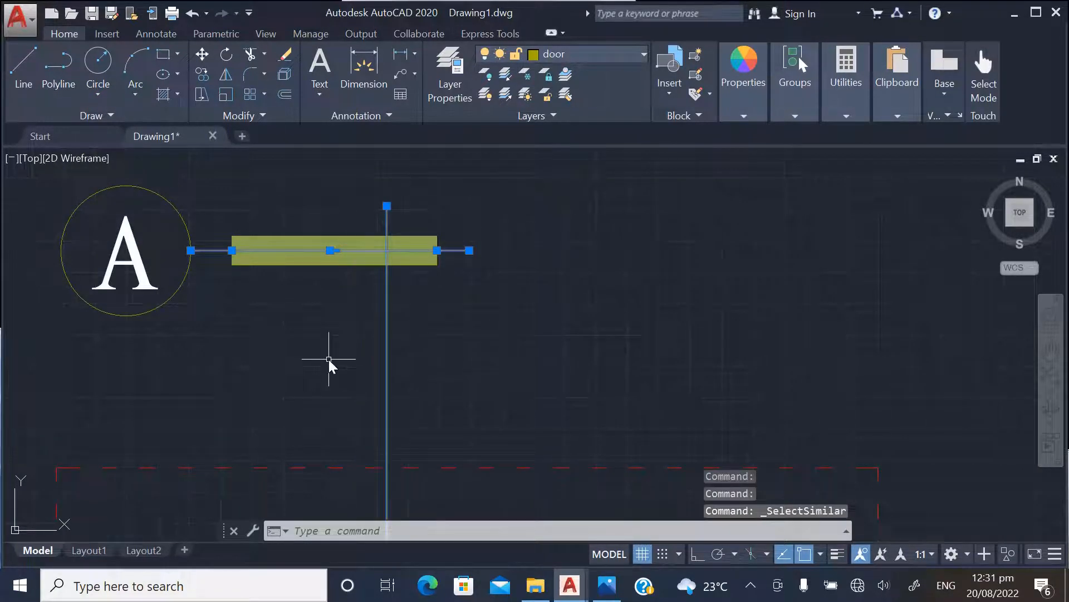
key(Delete)
Erase the circle and letter of section mark A along with all similar objects
scroll(323, 337, down, 2)
click(325, 332)
click(154, 235)
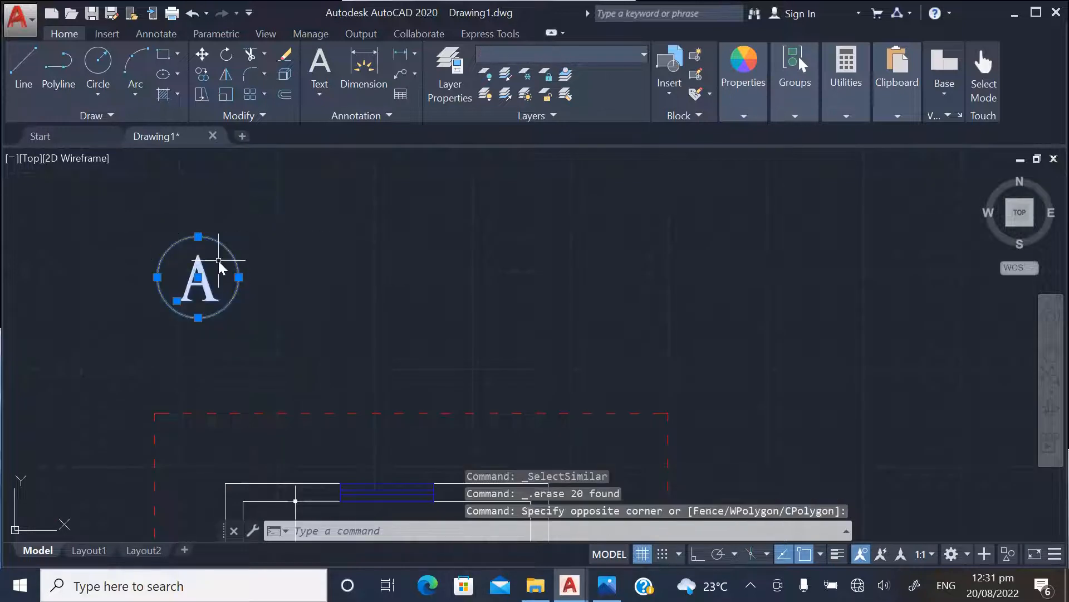
right_click(218, 261)
click(257, 435)
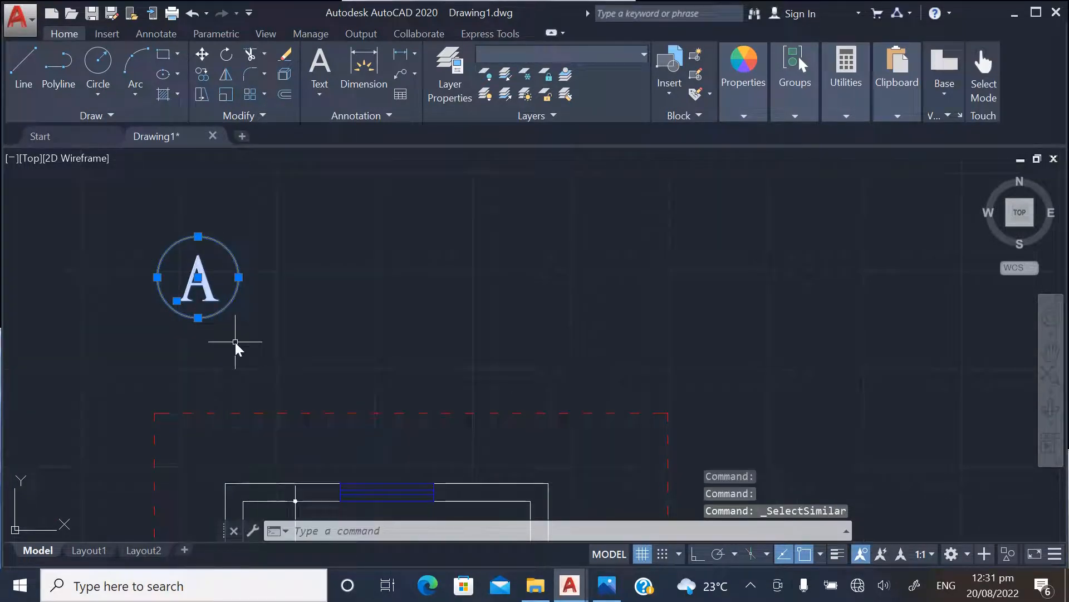
key(Delete)
Select the 3666 and 3000 dimensions in the ground floor bedroom, extend the selection to all similar dimensions, and erase them
scroll(313, 304, up, 4)
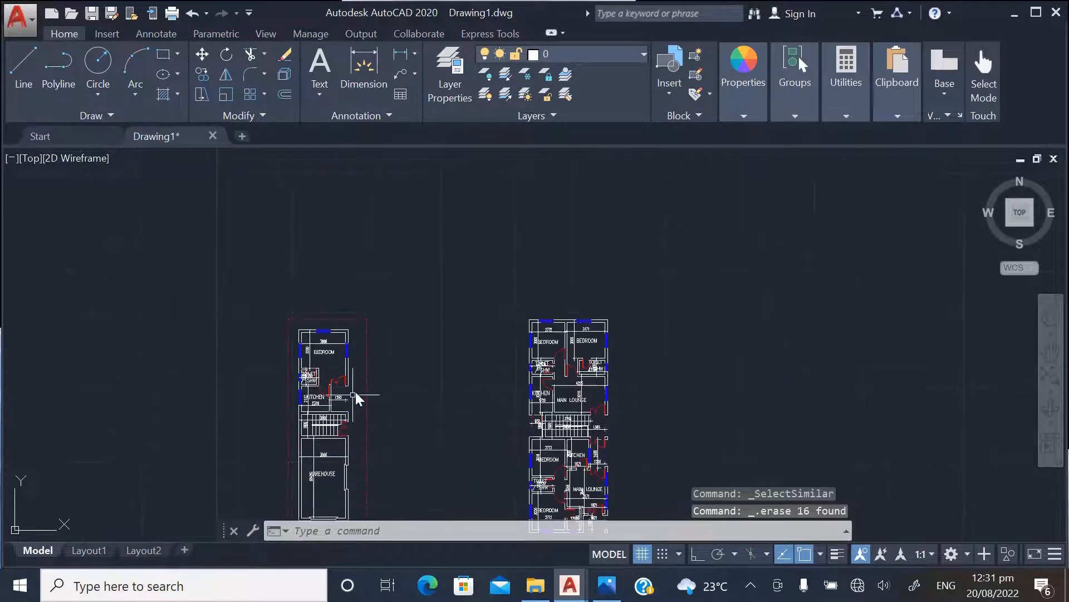
scroll(317, 350, up, 3)
click(330, 335)
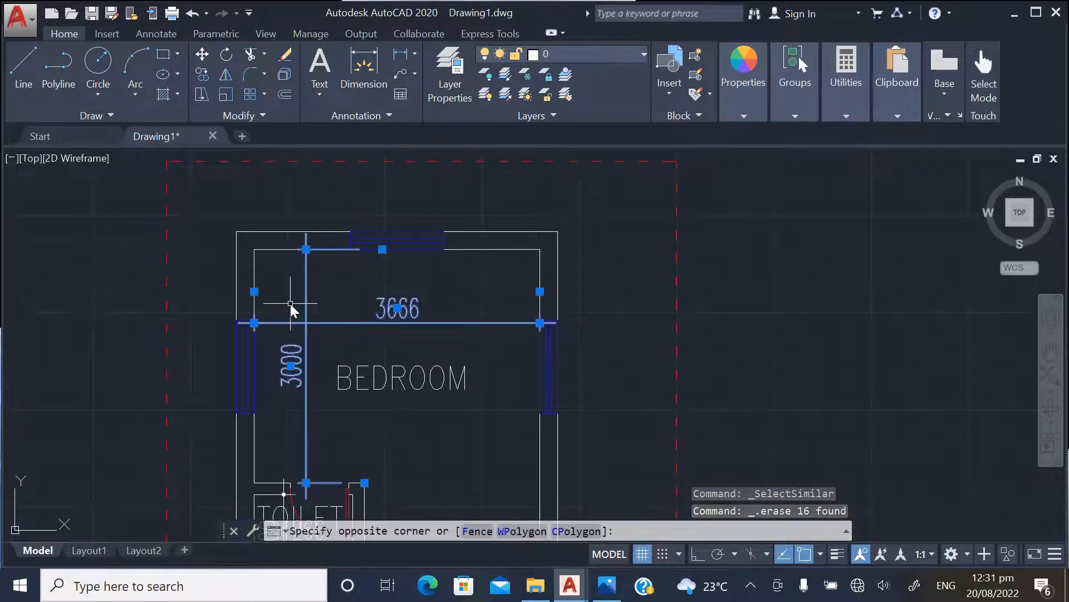
click(290, 304)
right_click(290, 305)
click(340, 436)
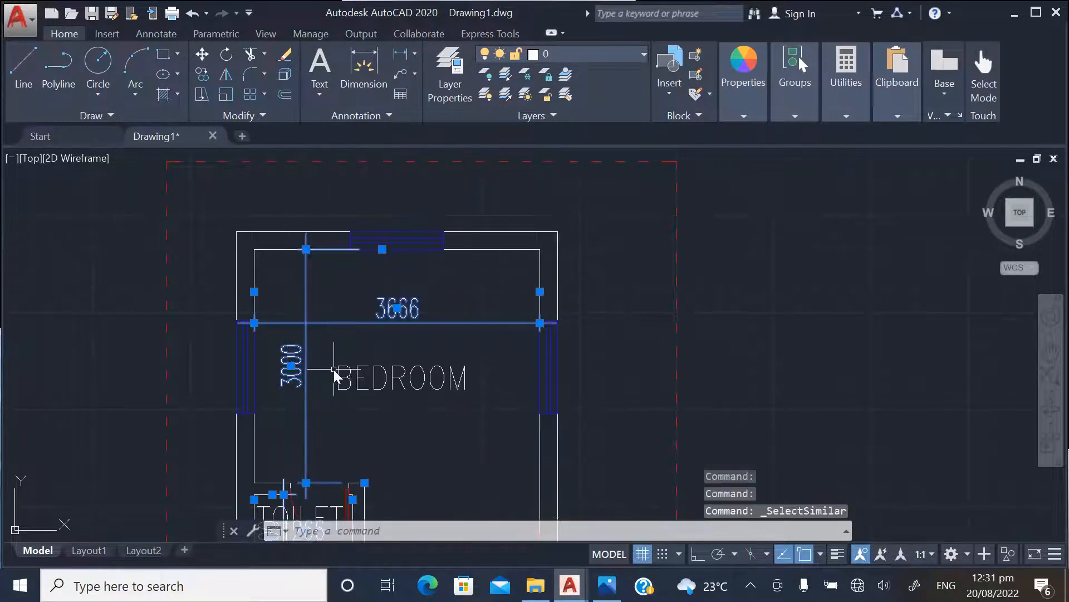
key(Delete)
Select the BEDROOM label, extend the selection to all similar text, and erase the room labels
scroll(380, 405, down, 2)
click(393, 359)
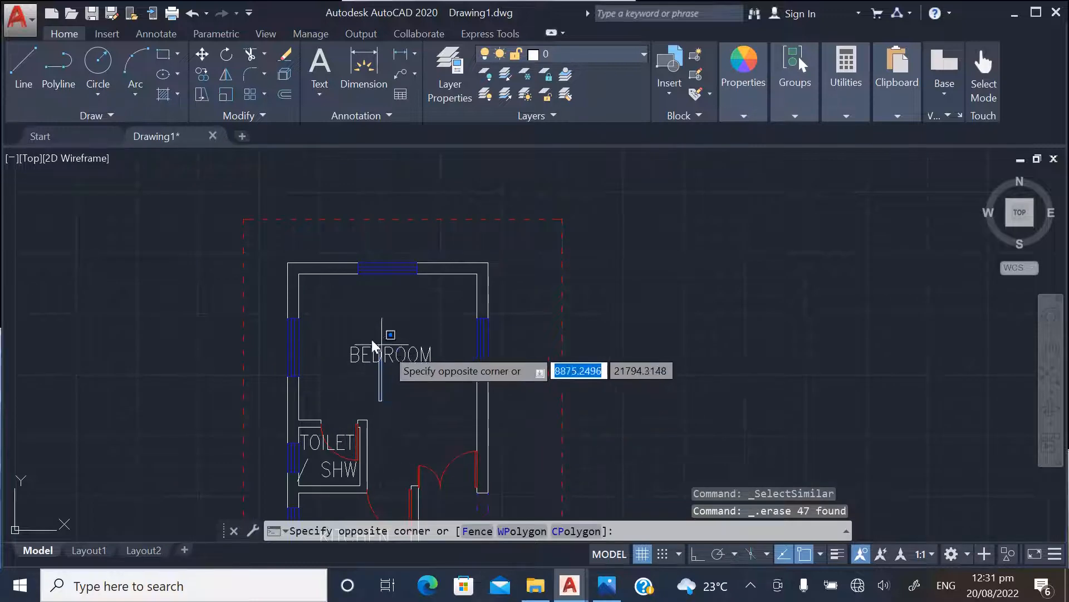
right_click(373, 345)
click(401, 437)
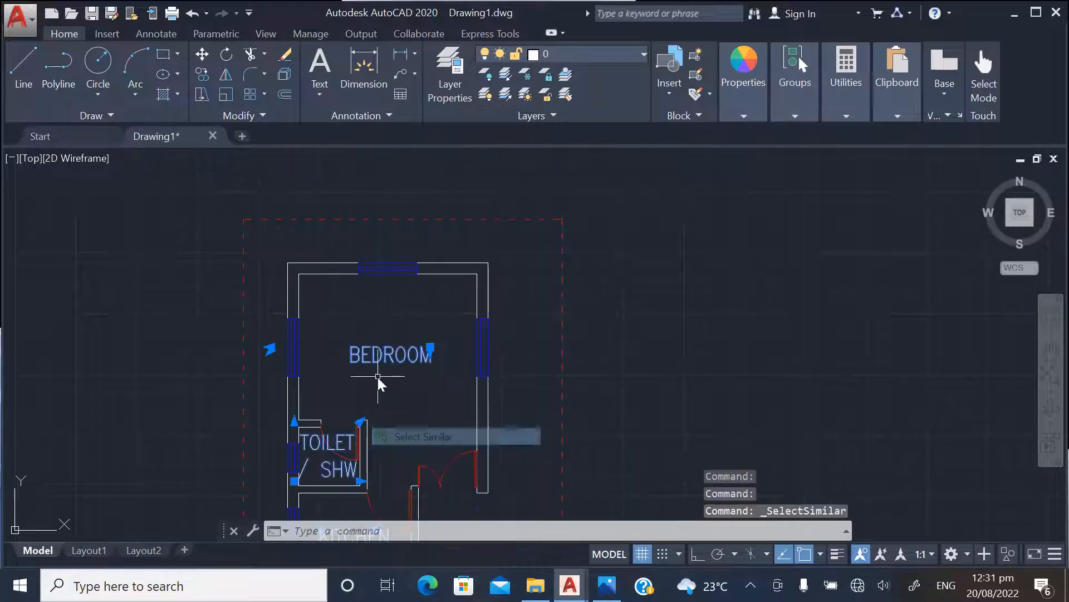
key(Delete)
Erase the thick white title underlines beneath the first floor and ground floor plans
scroll(348, 309, down, 4)
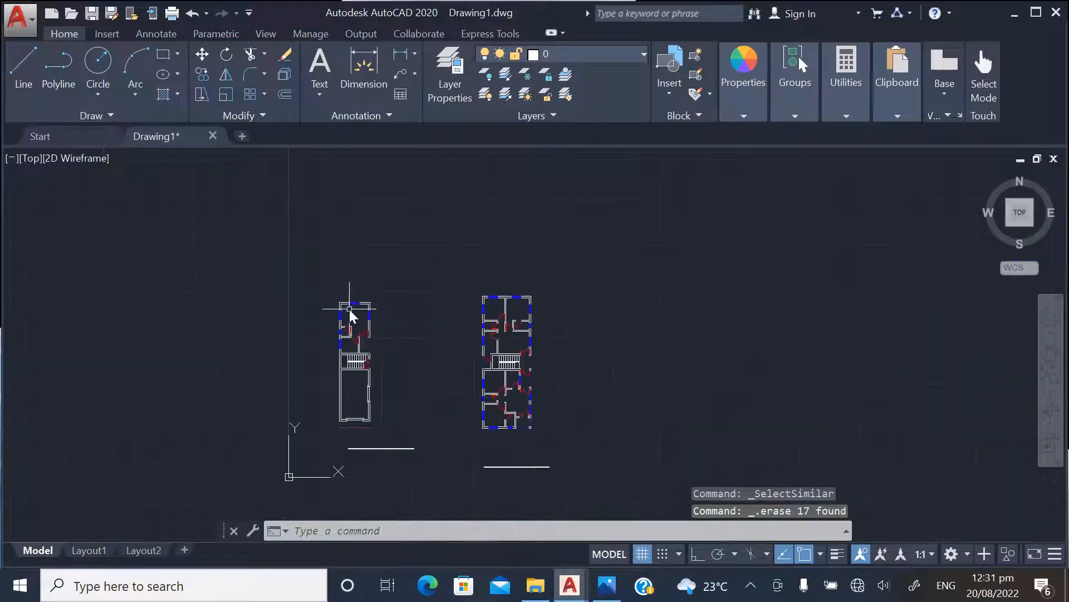
scroll(451, 390, up, 4)
click(514, 473)
click(503, 440)
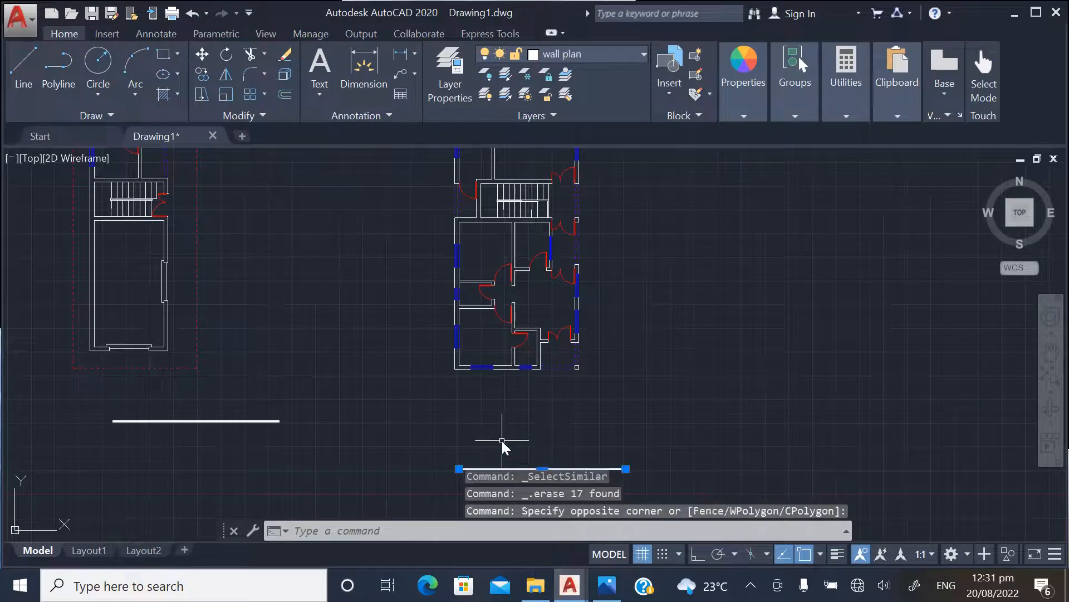
key(Delete)
click(341, 432)
click(252, 381)
key(Delete)
Examine both stripped floor plans for leftover annotations
scroll(427, 440, down, 3)
scroll(335, 336, up, 2)
scroll(337, 338, up, 2)
scroll(295, 309, down, 2)
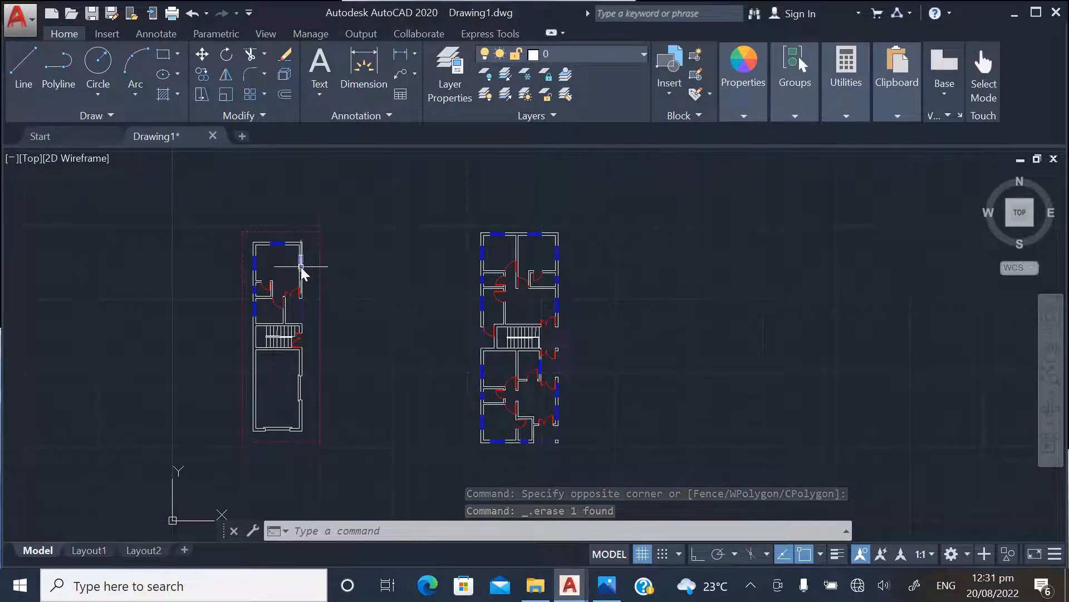
scroll(273, 246, up, 2)
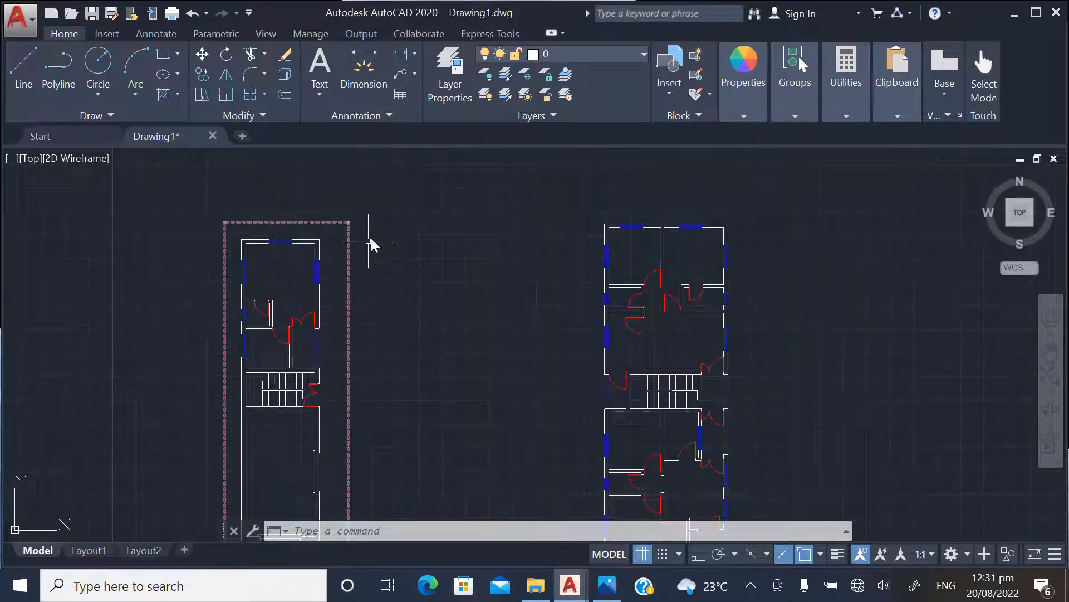
scroll(382, 237, down, 2)
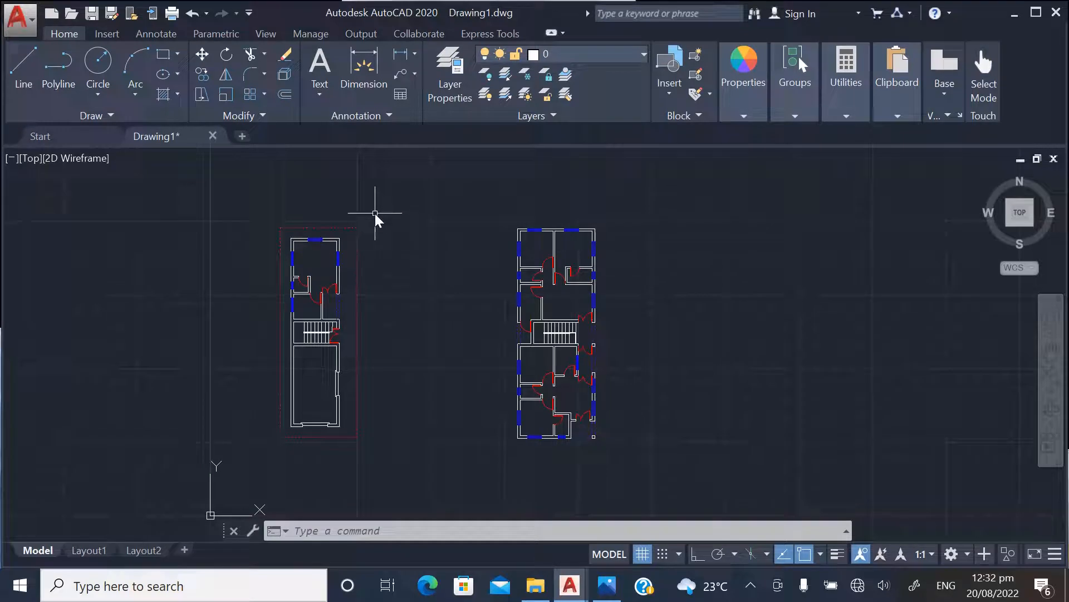
scroll(304, 246, up, 5)
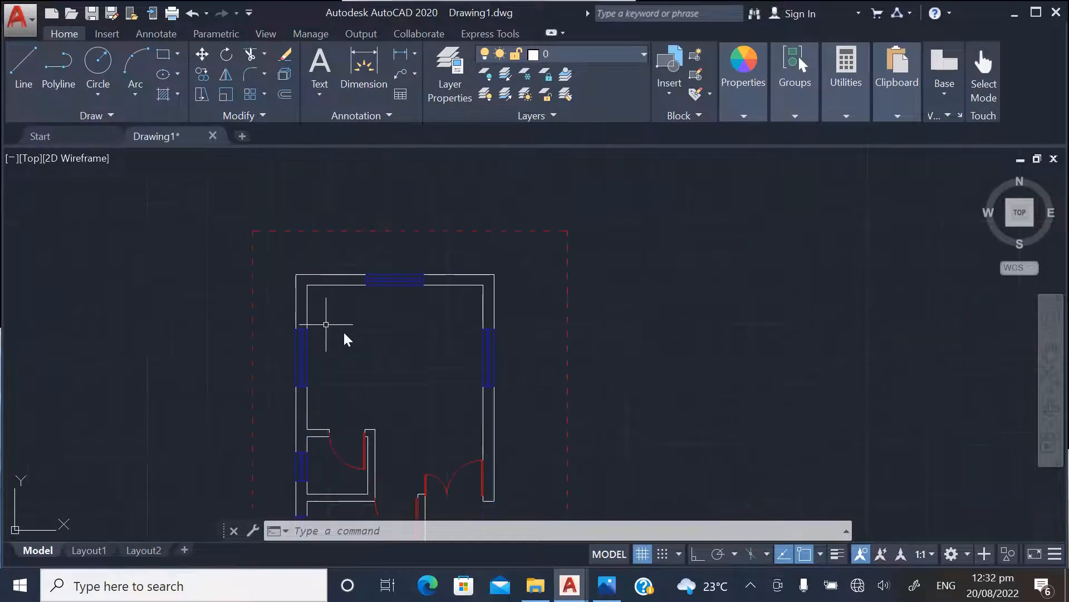
scroll(328, 259, down, 4)
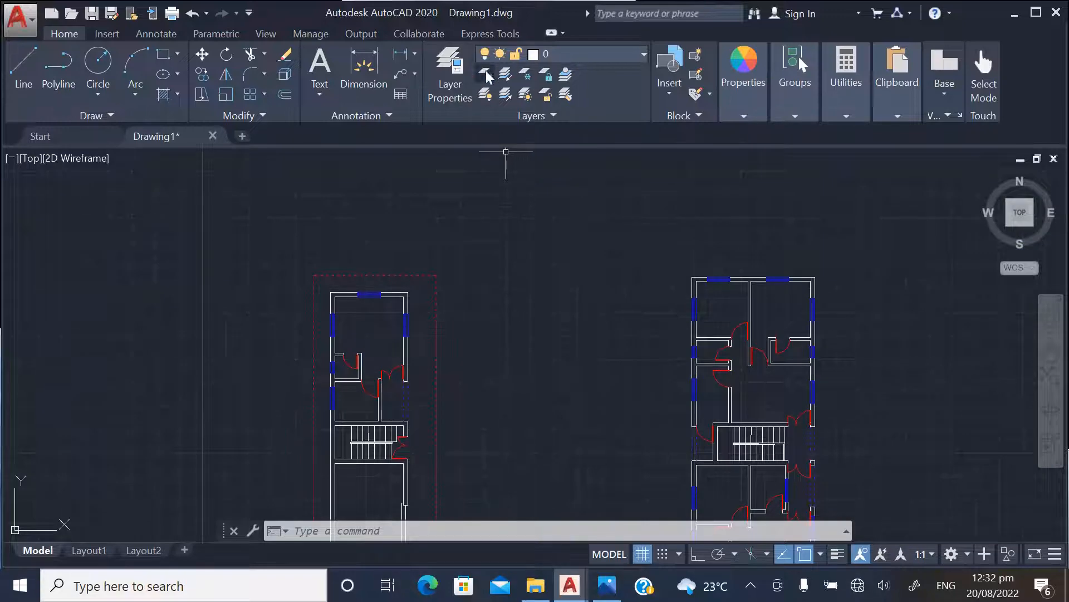
Create a new layer named GROUND FLOOR COLUMNS and close the layer manager
click(451, 84)
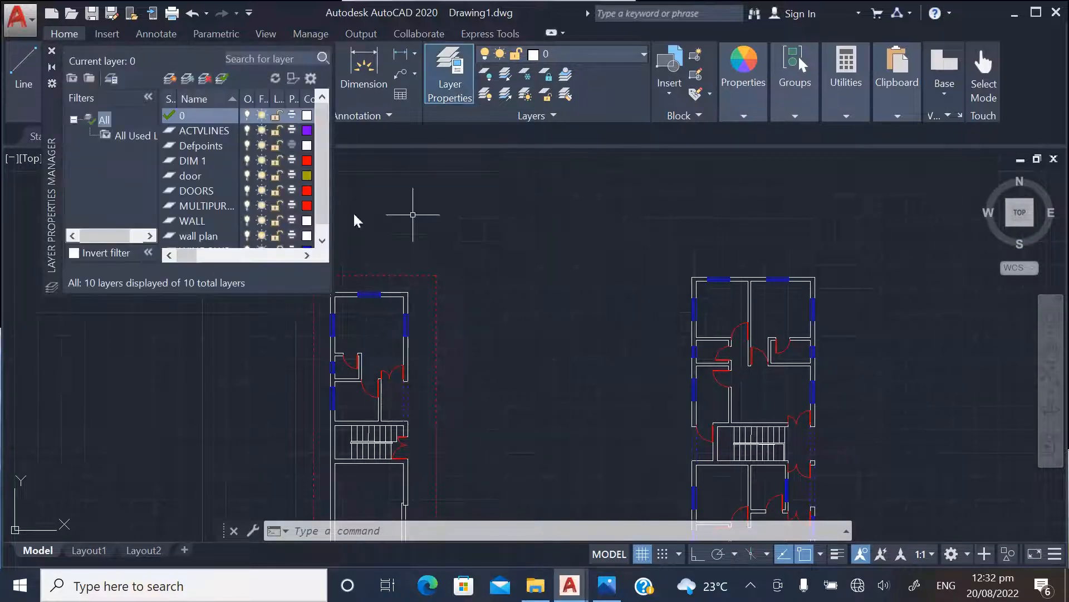
click(170, 80)
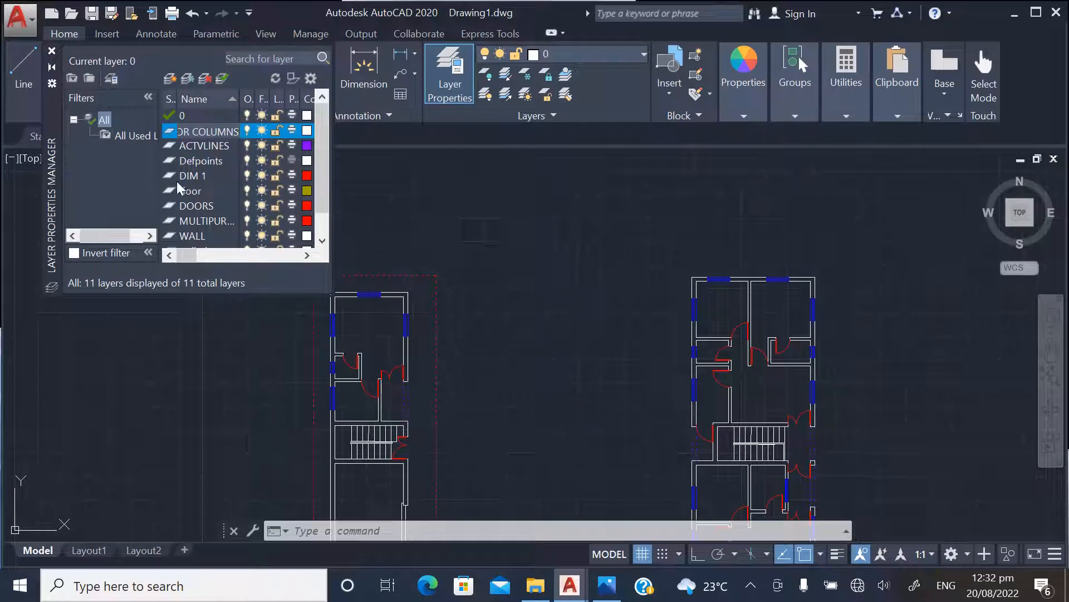
click(190, 159)
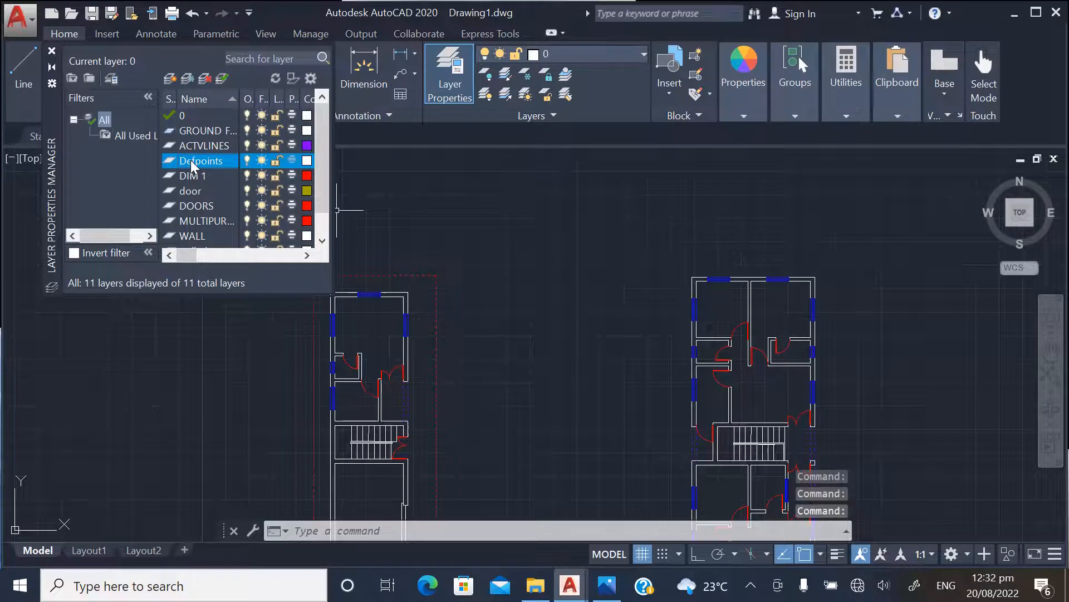
click(52, 51)
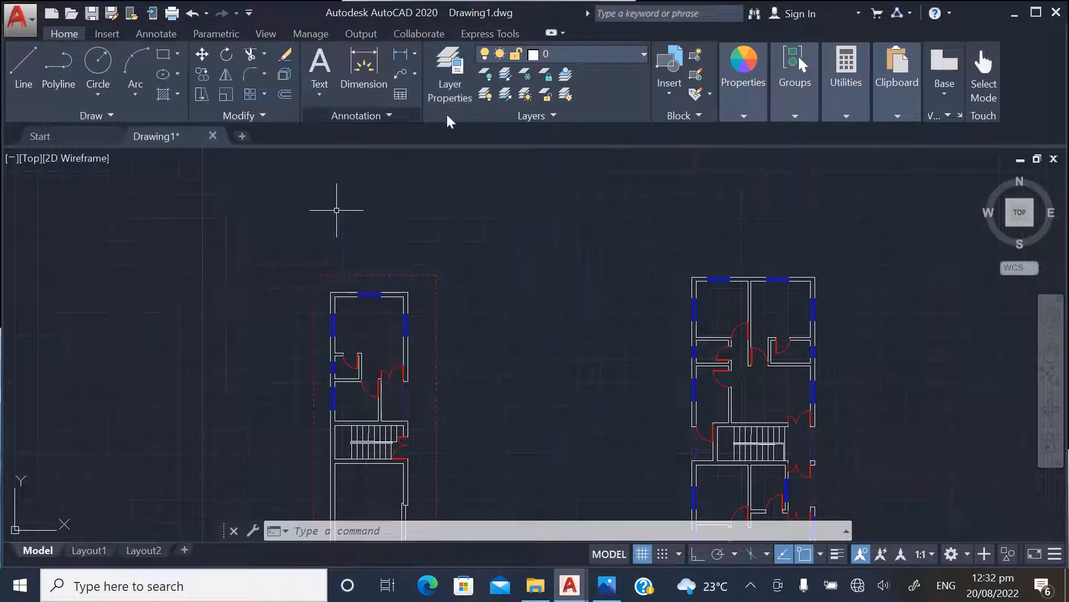
Make GROUND FLOOR COLUMNS the current layer and set the current object color to cyan
click(640, 53)
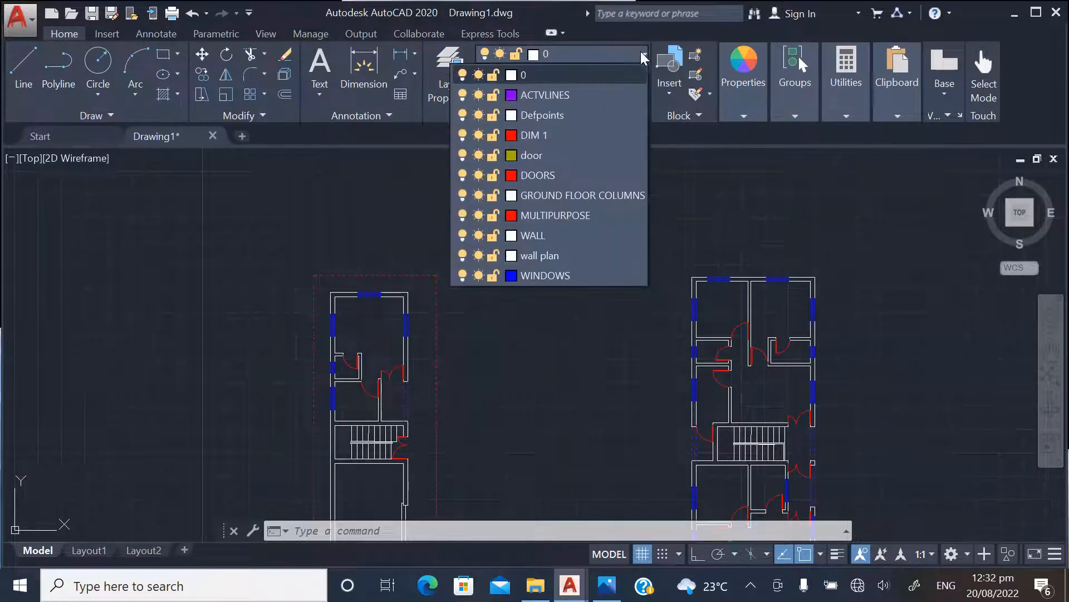
click(572, 195)
click(740, 65)
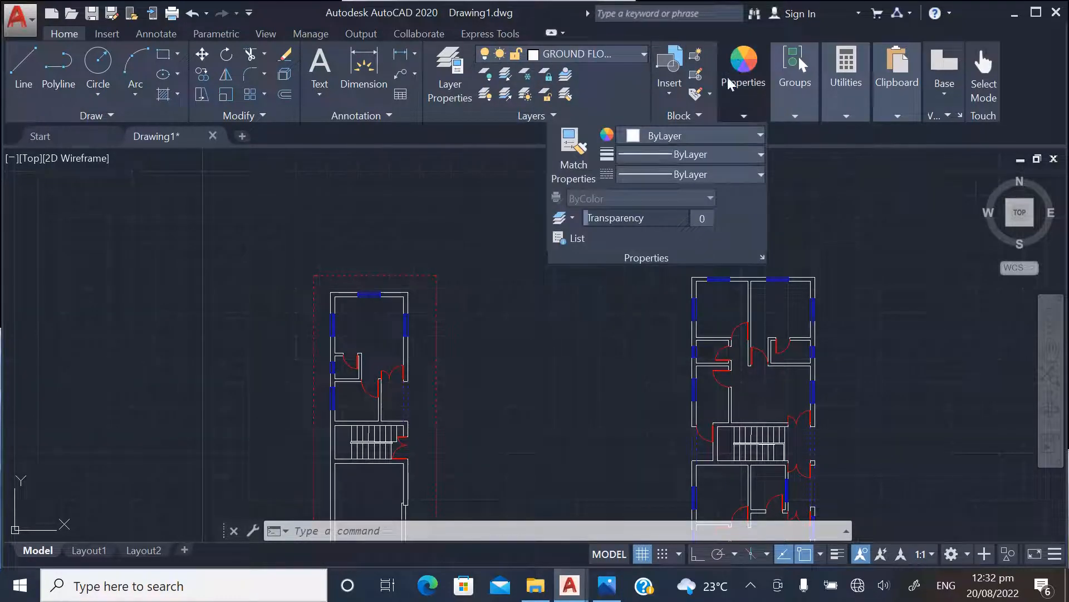
click(666, 135)
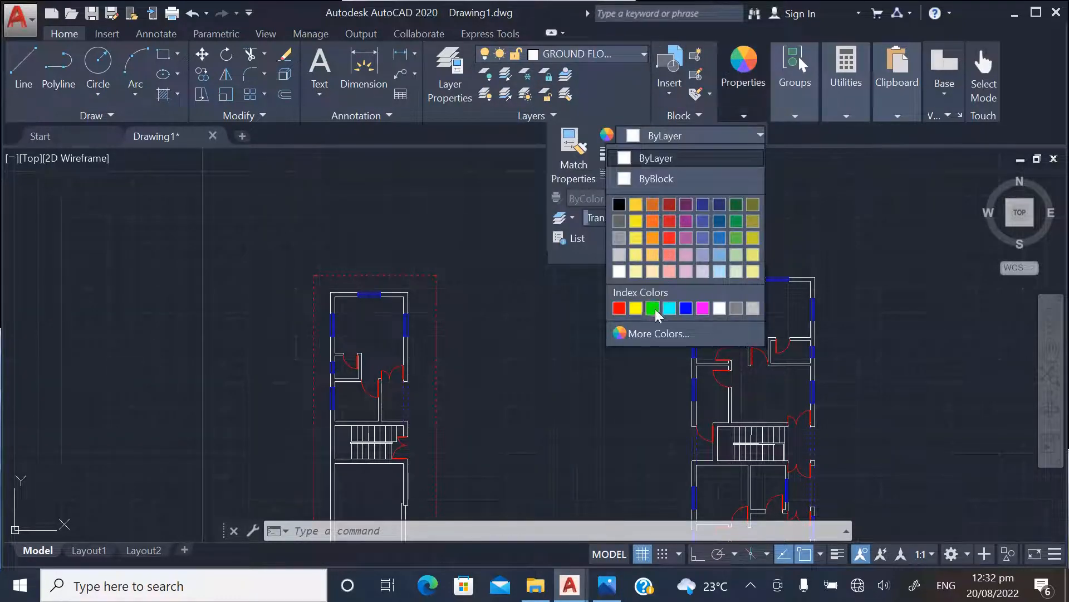
click(670, 308)
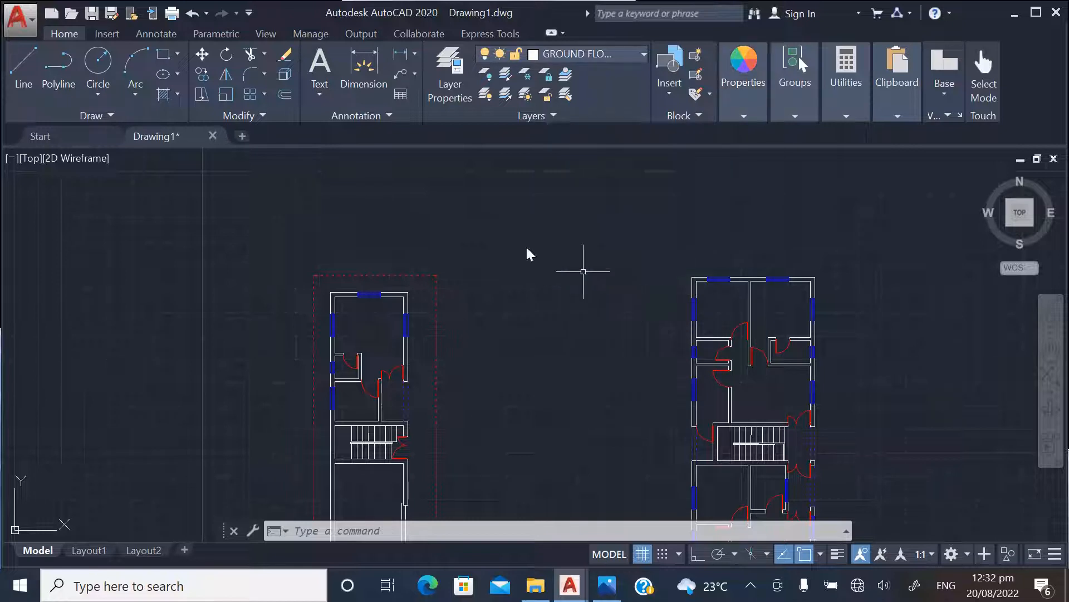
With Ortho on, draw a closed 230 by 230 polyline square for a column in the empty space between the two floor plans
click(58, 66)
scroll(490, 327, up, 2)
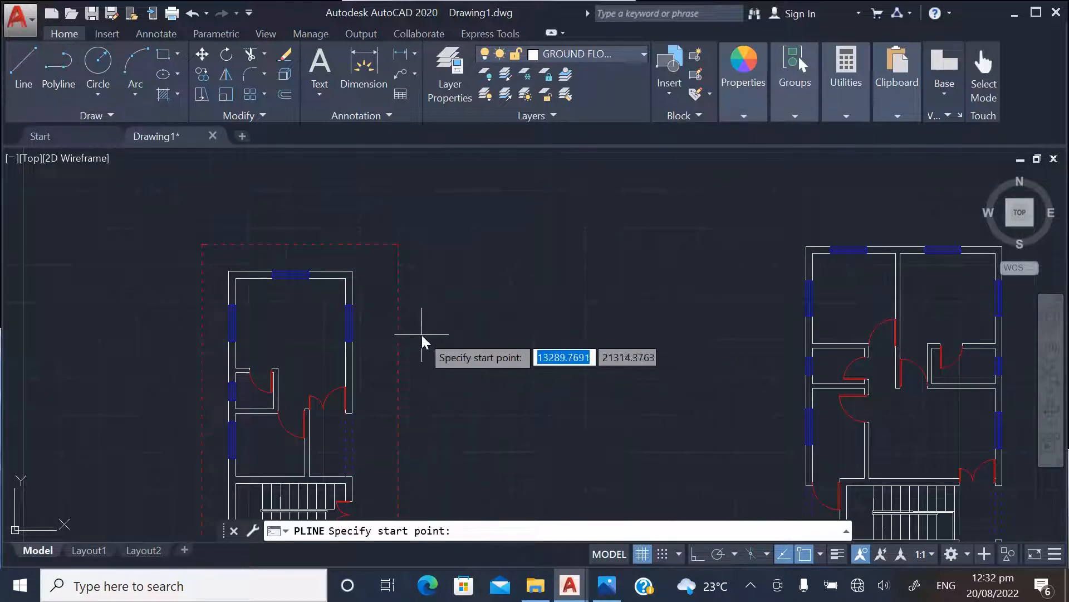
scroll(424, 308, up, 2)
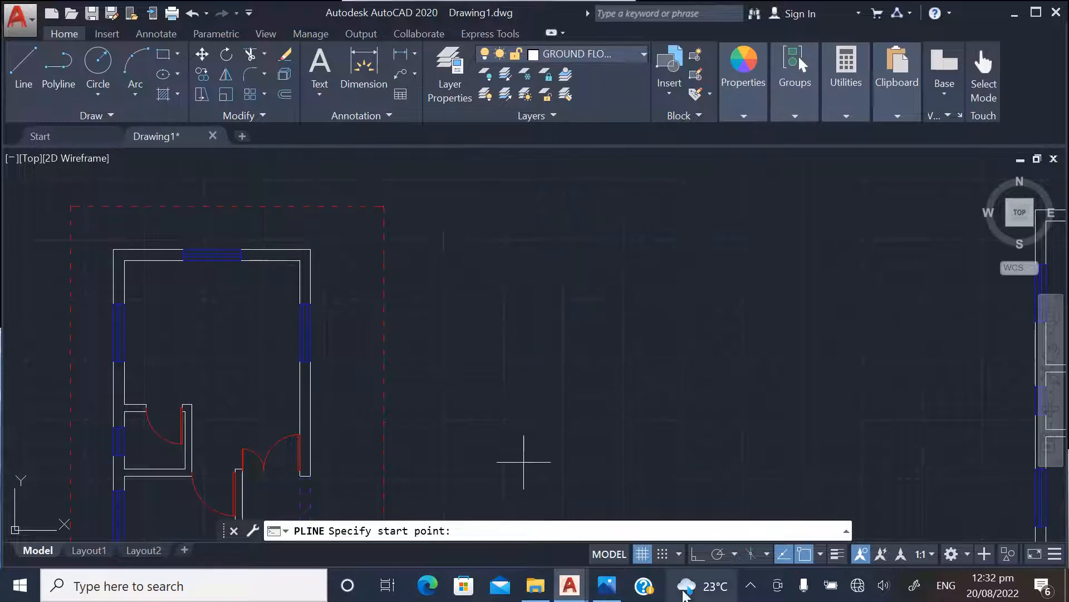
click(698, 554)
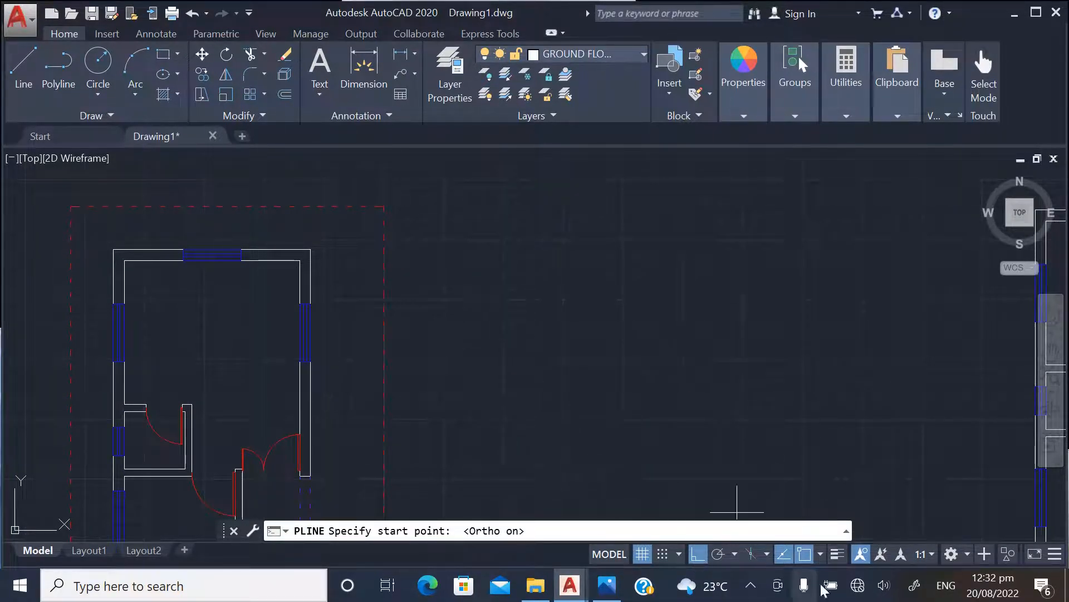
click(486, 267)
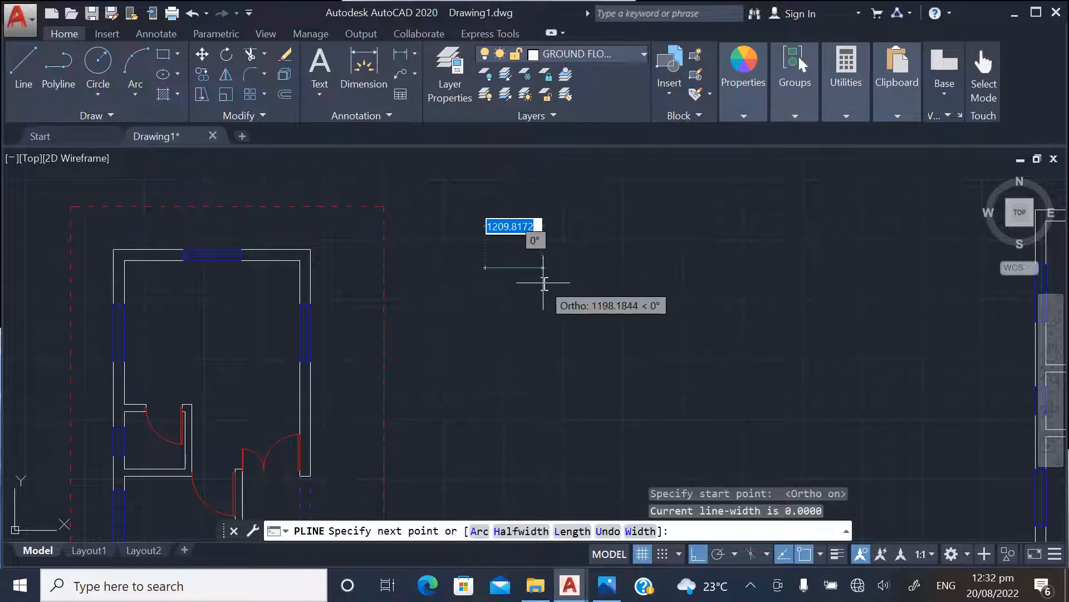
text(230)
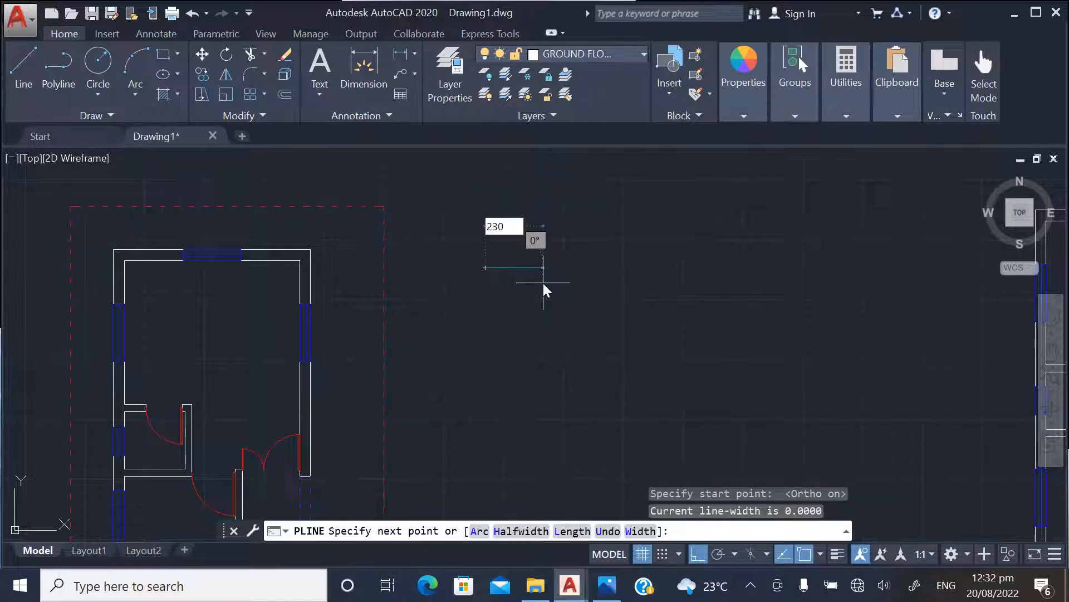
key(Return)
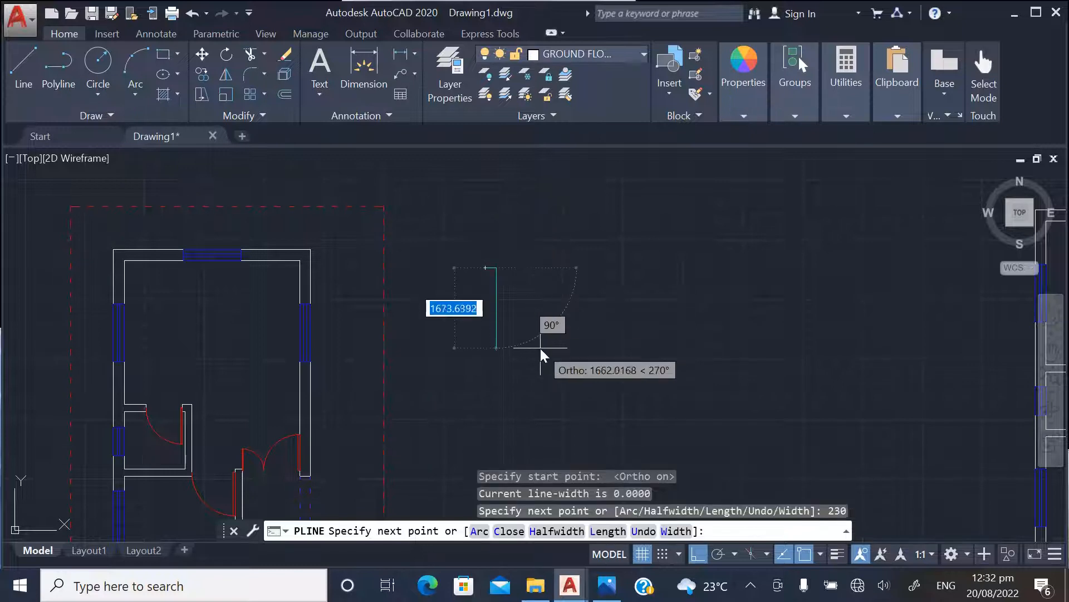
scroll(507, 301, up, 4)
text(230)
key(Return)
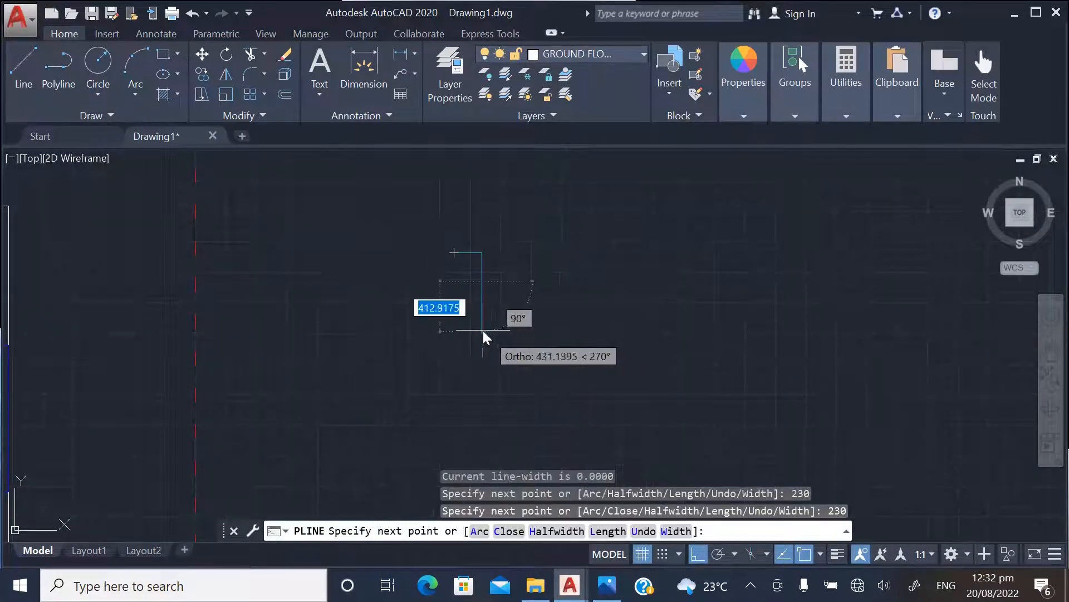
text(23)
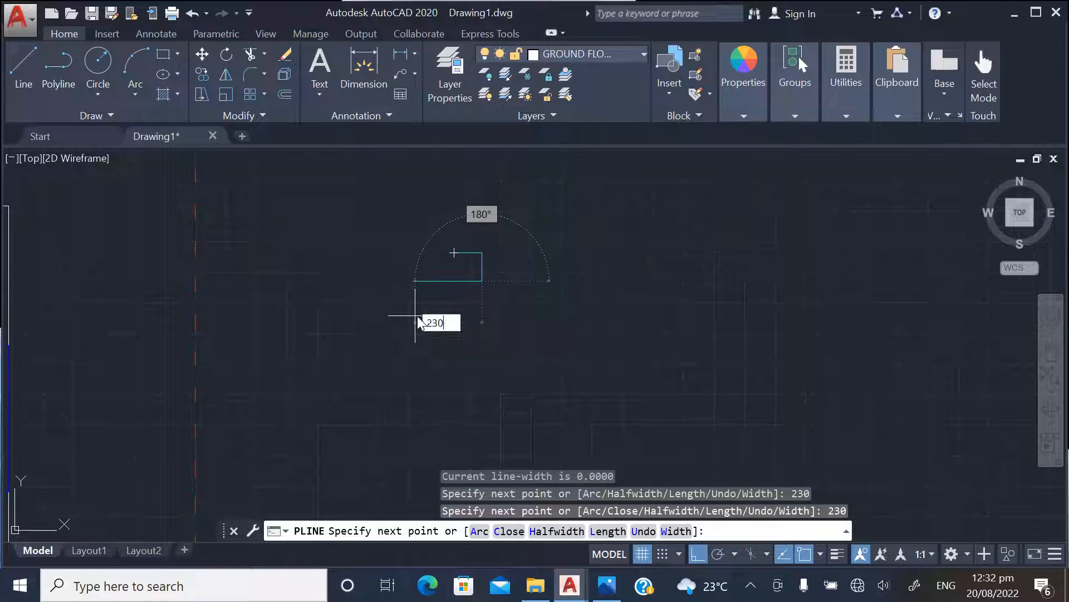
text(0)
key(Return)
text(c)
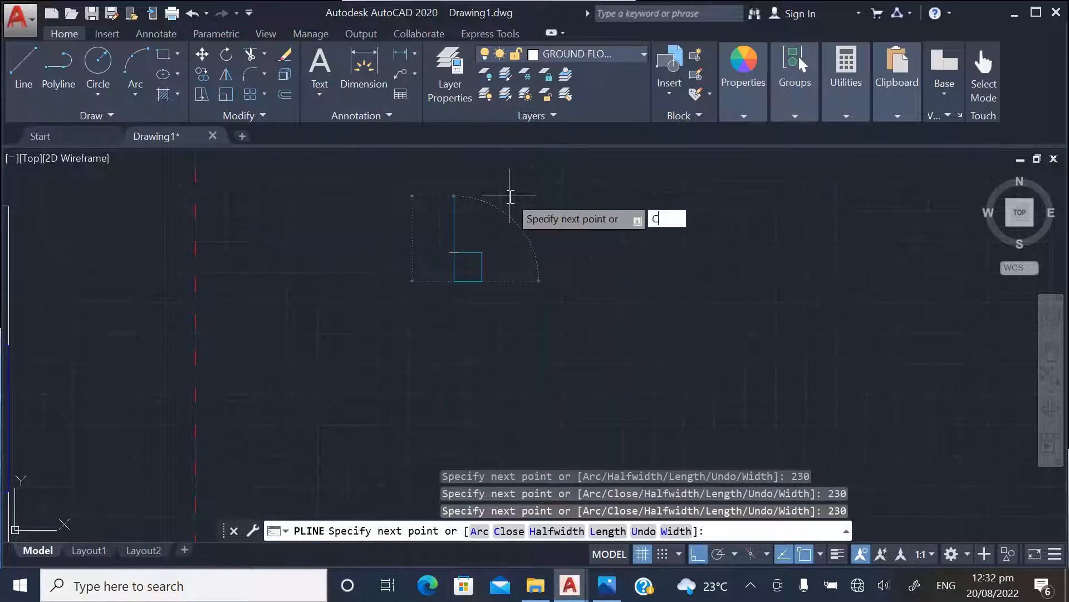
key(Return)
Fill the 230 by 230 column square with a solid cyan hatch
scroll(537, 289, down, 5)
scroll(544, 287, up, 4)
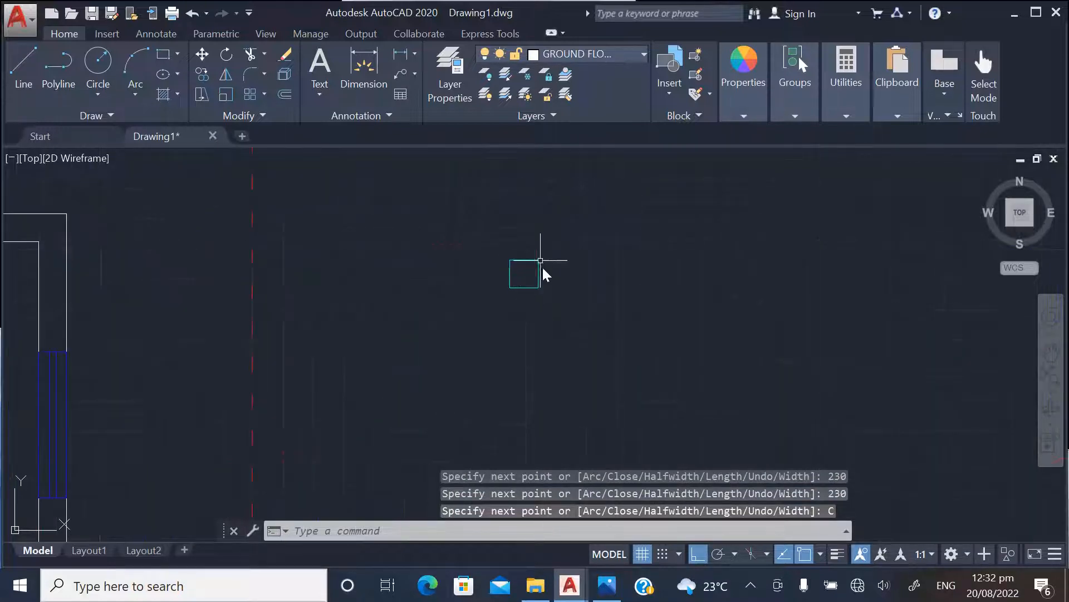
scroll(563, 295, down, 3)
scroll(560, 294, up, 2)
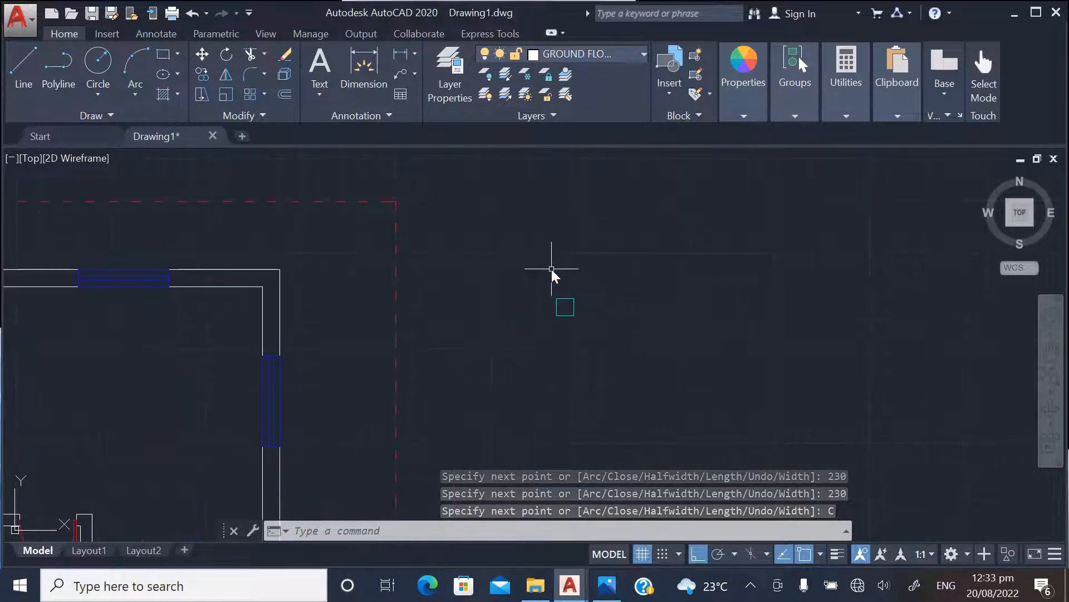
text(H)
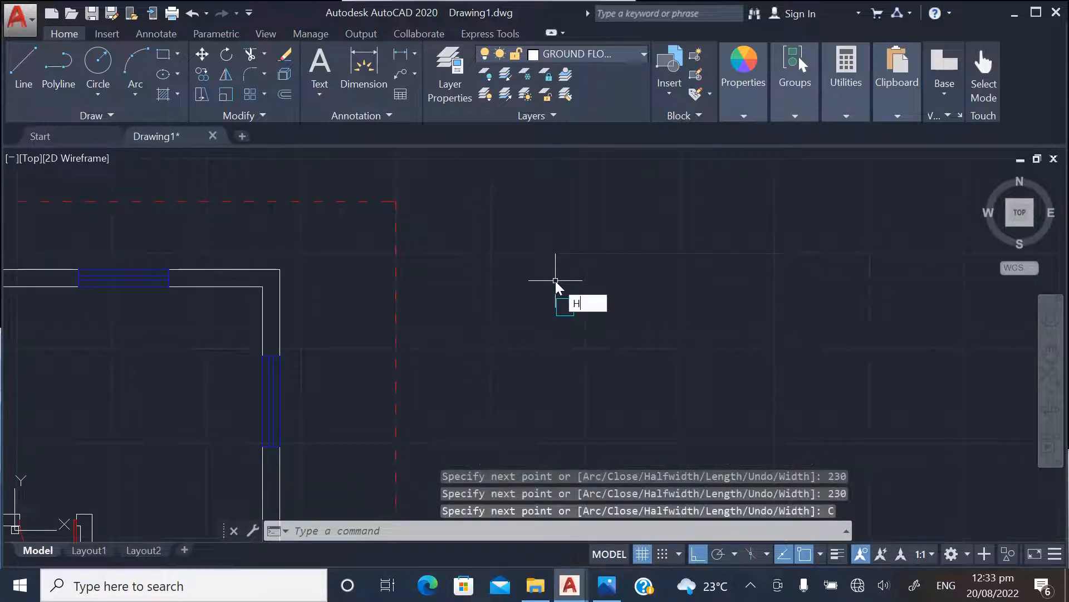
text(A)
key(Return)
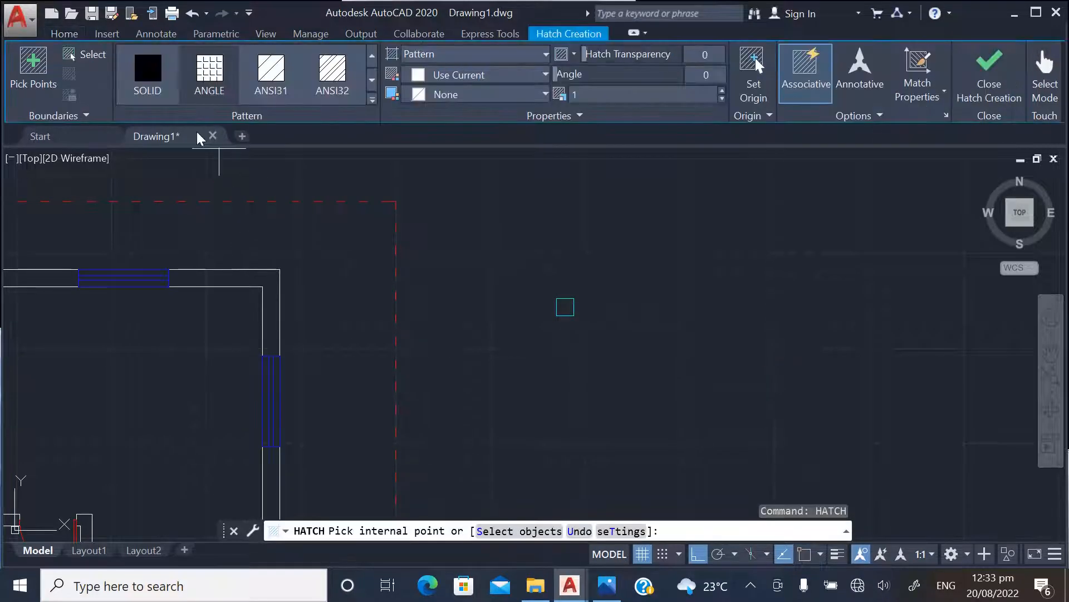
click(477, 77)
click(455, 269)
scroll(564, 340, up, 3)
click(569, 258)
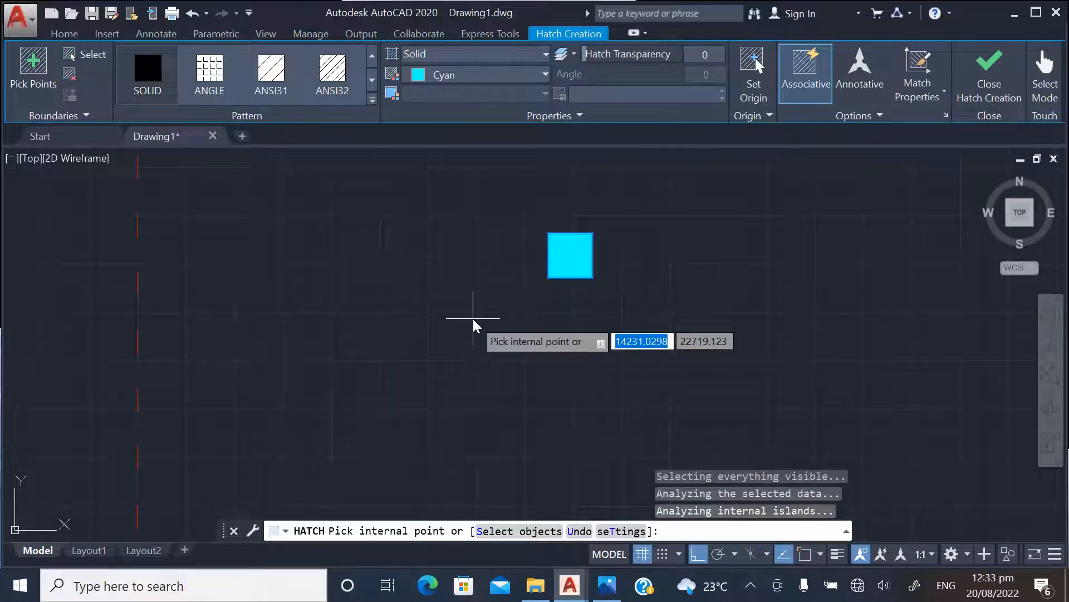
key(Return)
With Ortho off, copy the hatched column by its upper-left corner onto the upper-left outer wall corner of the ground floor plan
scroll(582, 296, down, 5)
scroll(572, 334, up, 2)
scroll(570, 313, down, 2)
scroll(526, 273, down, 2)
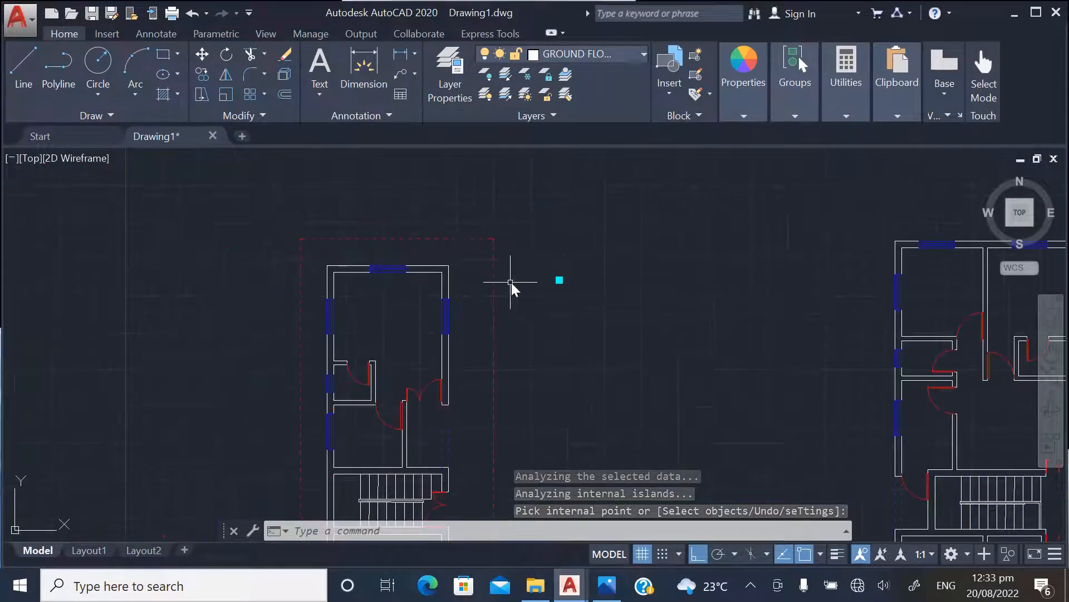
scroll(521, 278, up, 2)
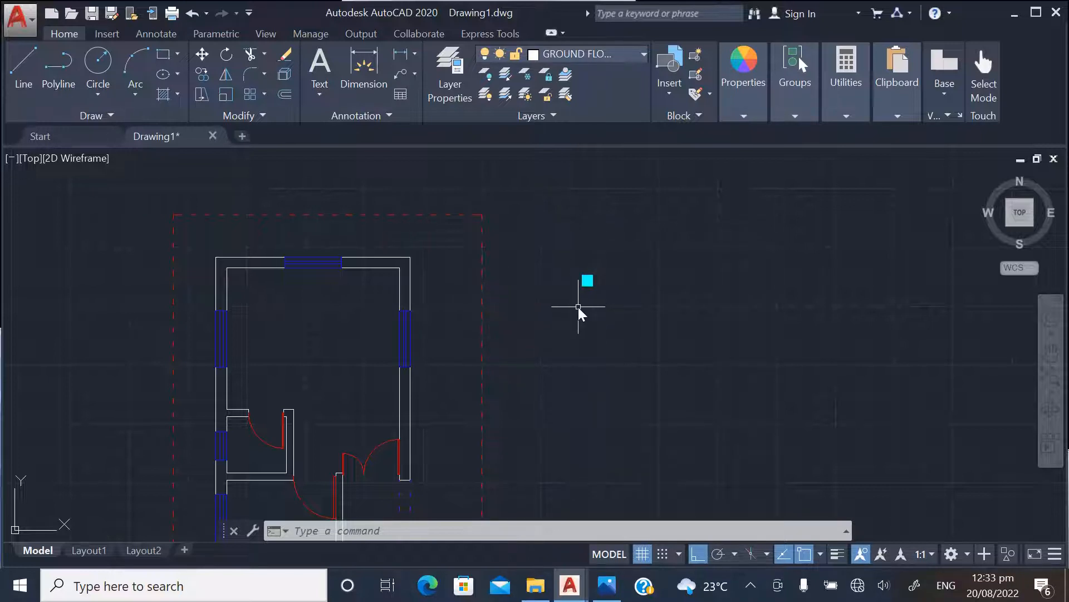
click(570, 264)
click(646, 341)
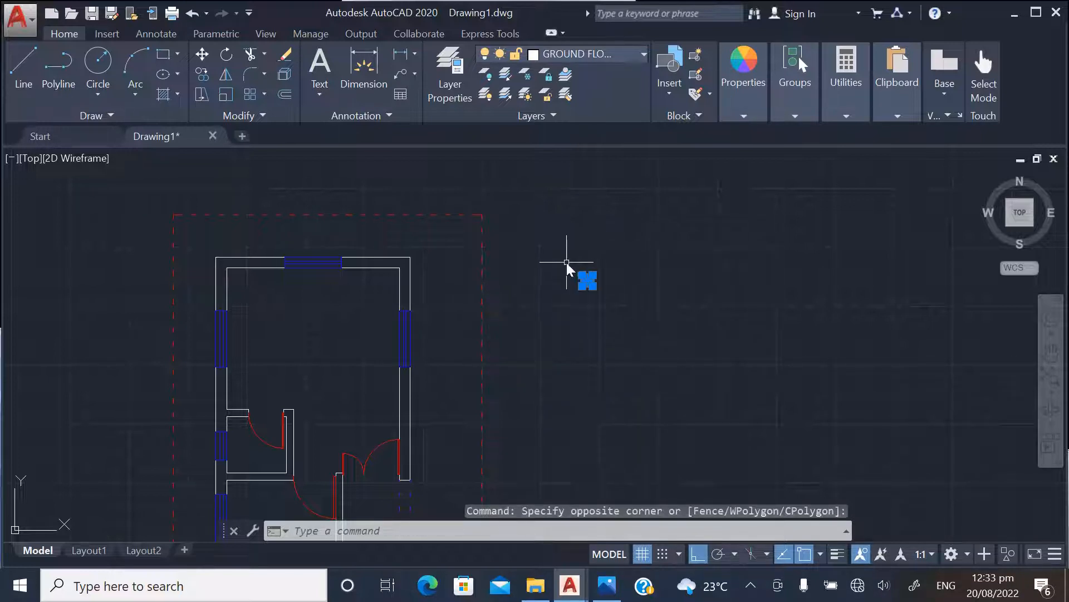
right_click(567, 263)
click(615, 351)
scroll(571, 287, up, 7)
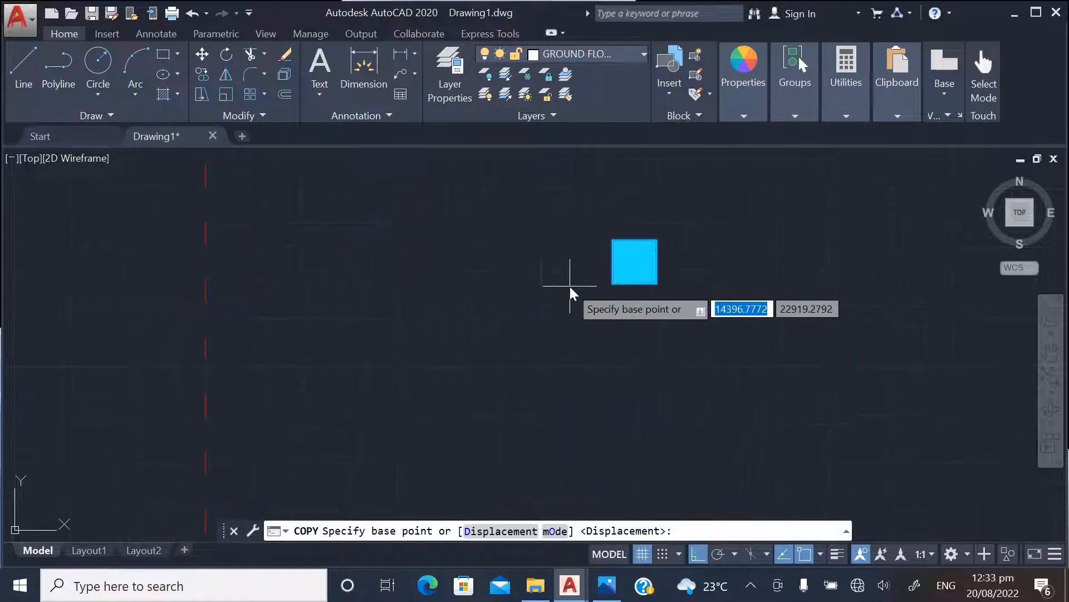
click(611, 241)
scroll(557, 334, down, 4)
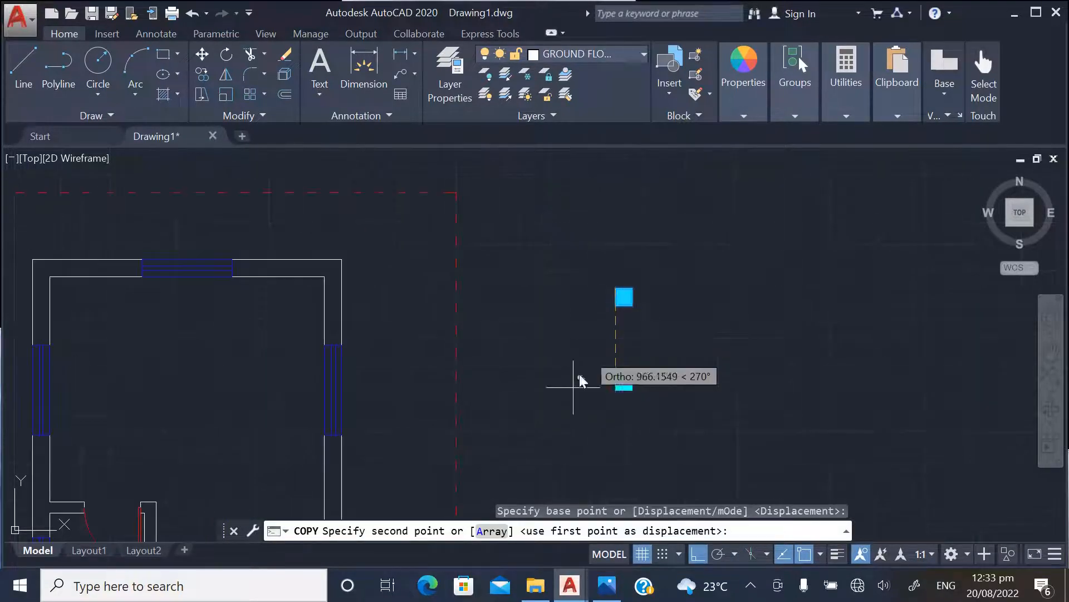
click(699, 553)
scroll(663, 315, down, 5)
scroll(429, 321, up, 7)
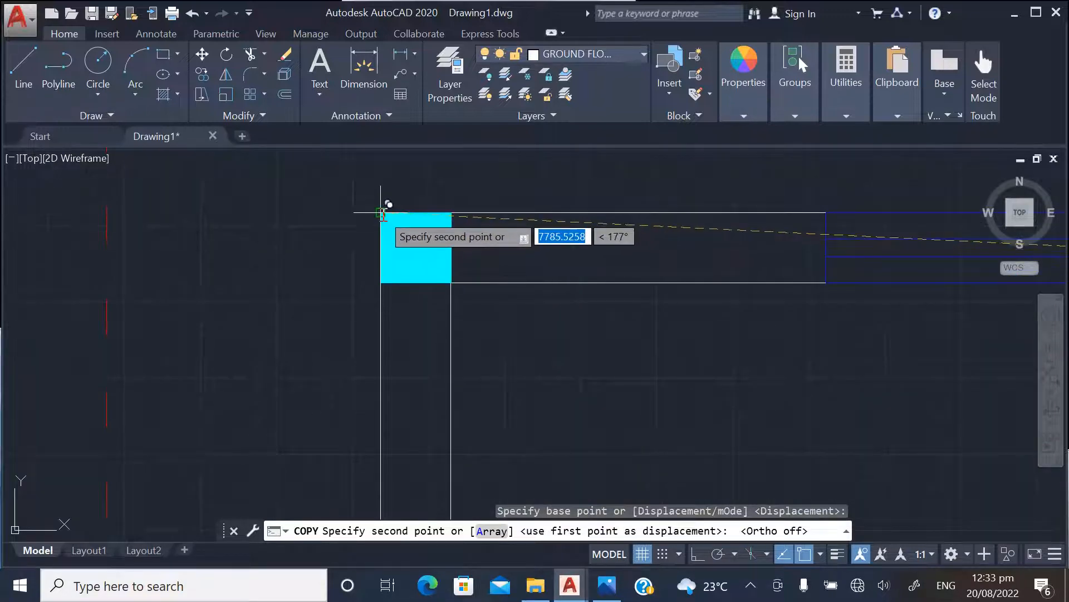
click(370, 217)
Place another column copy at the upper-right outer wall corner of the ground floor plan and end the copying
scroll(547, 309, down, 2)
scroll(588, 292, up, 3)
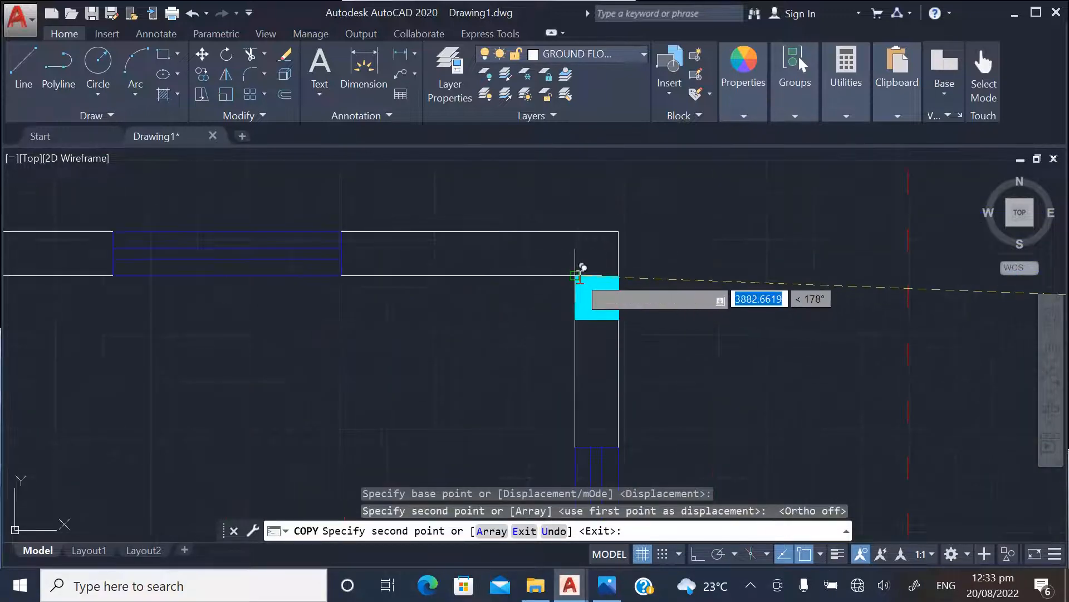
click(576, 232)
scroll(612, 229, down, 3)
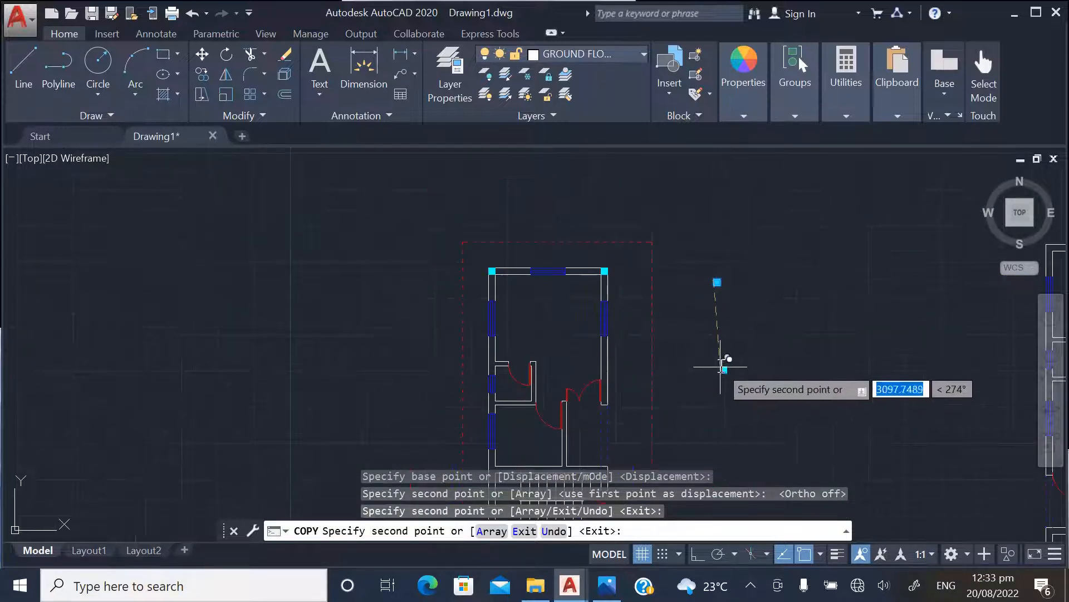
scroll(718, 351, up, 2)
key(Escape)
Copy the spare column by its lower-right corner onto the lower end of the right exterior wall beside the double door
click(708, 206)
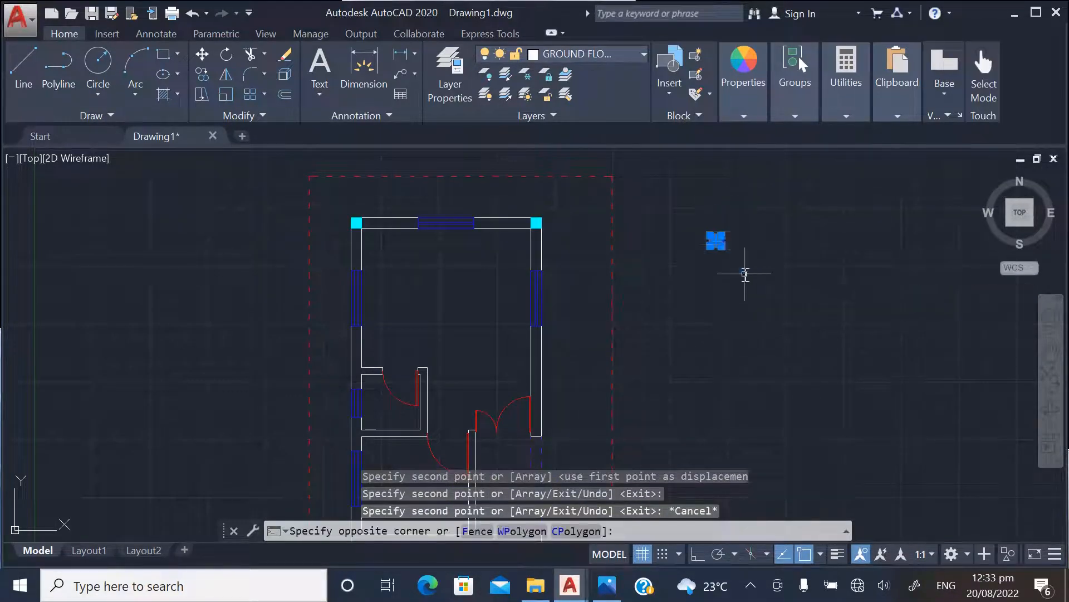
click(743, 274)
right_click(727, 273)
click(753, 349)
scroll(719, 242, up, 5)
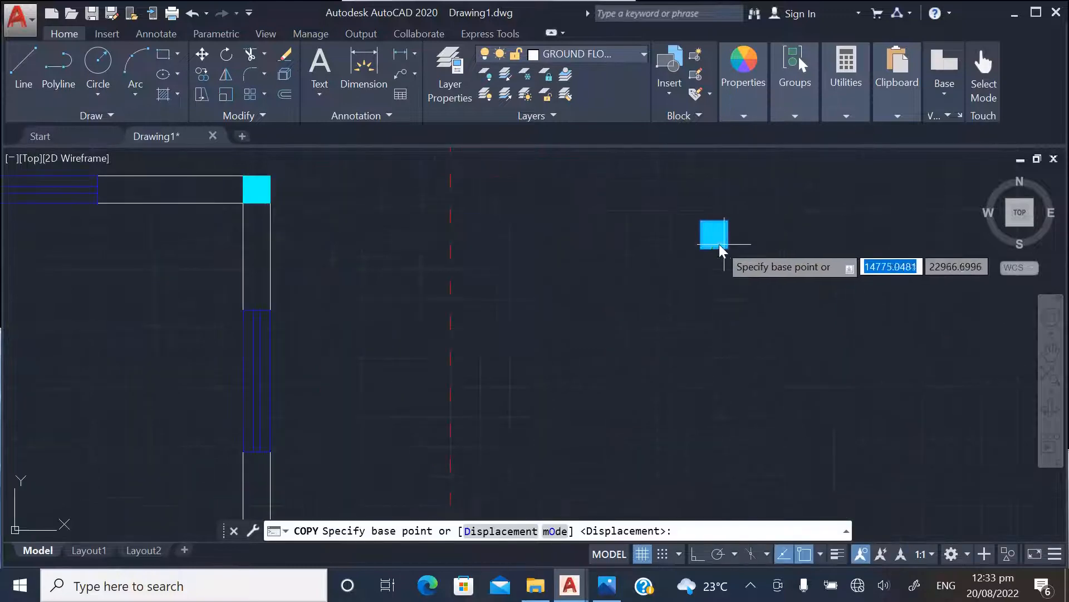
click(719, 246)
scroll(721, 245, down, 7)
scroll(543, 401, up, 9)
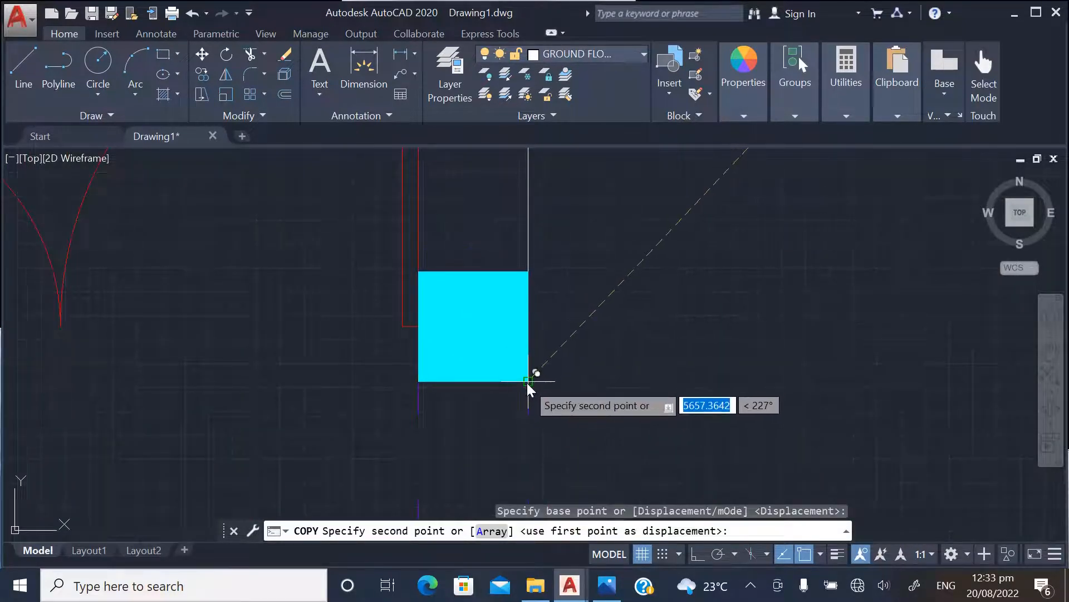
click(529, 382)
key(Escape)
scroll(646, 401, down, 6)
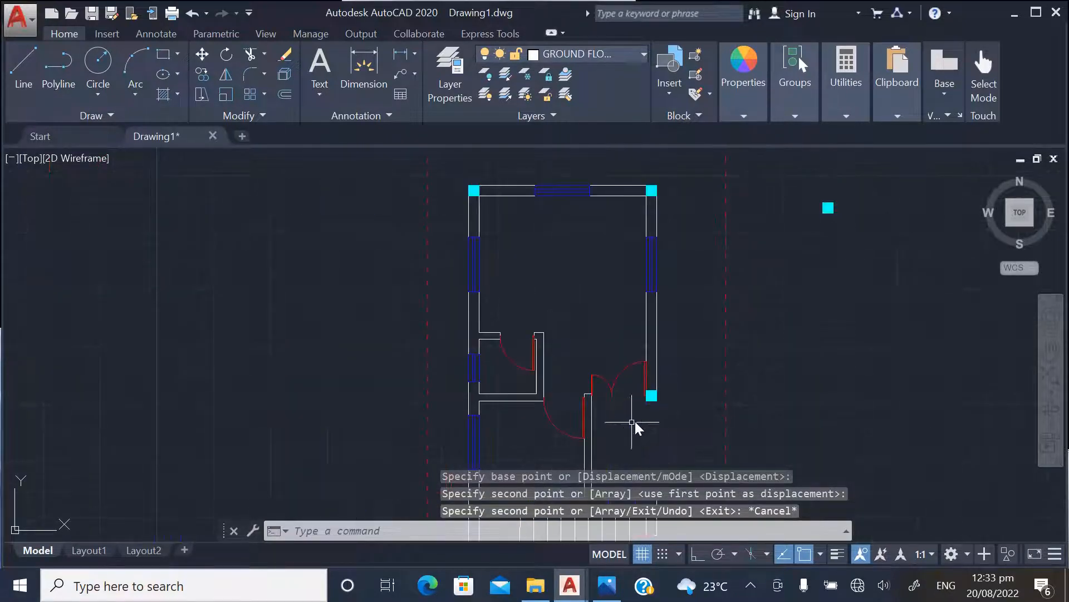
With Ortho on, draw a horizontal guide line from the upper-right corner of the column beside the double door past the left exterior wall
scroll(655, 422, up, 3)
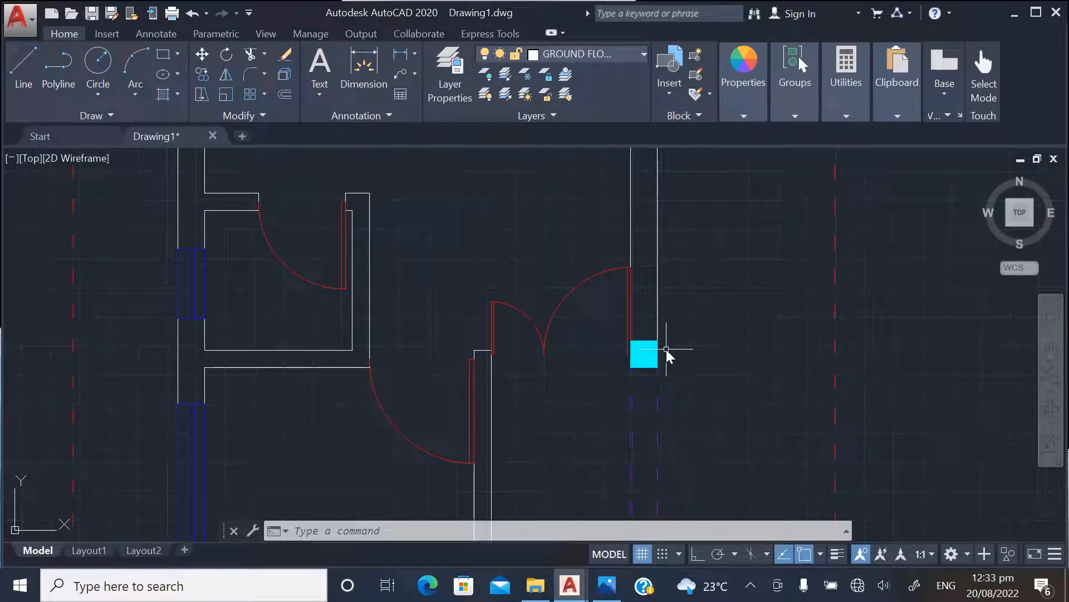
click(23, 69)
scroll(658, 352, up, 3)
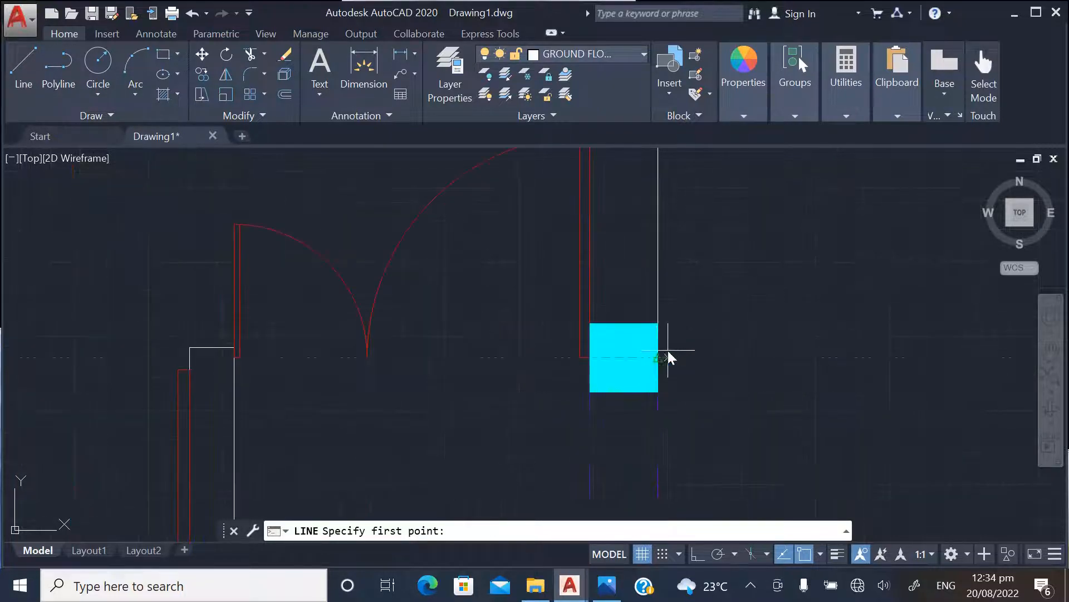
click(658, 323)
scroll(659, 314, down, 4)
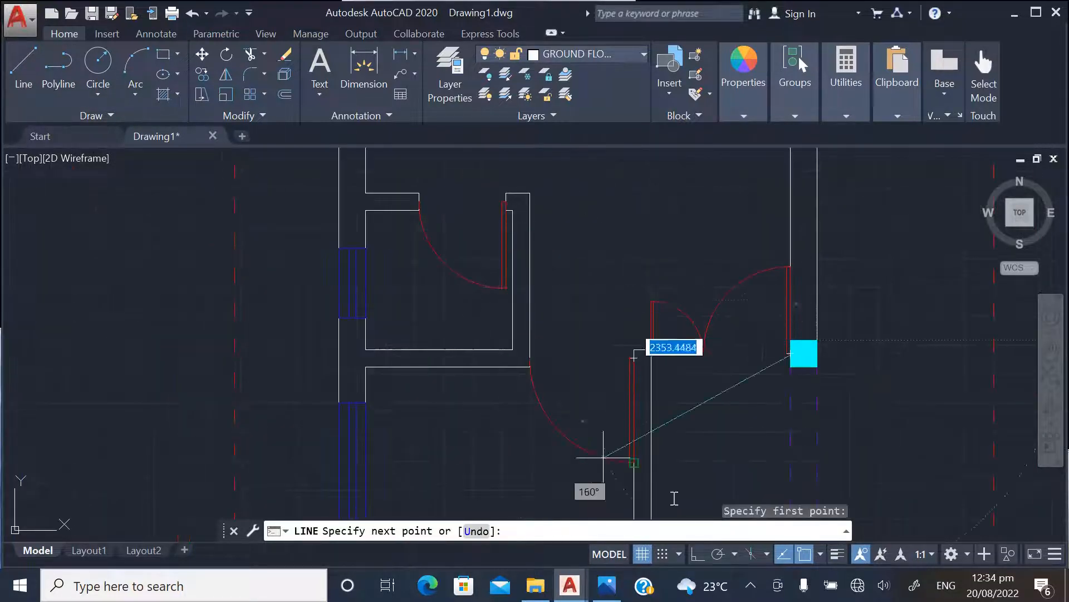
click(697, 553)
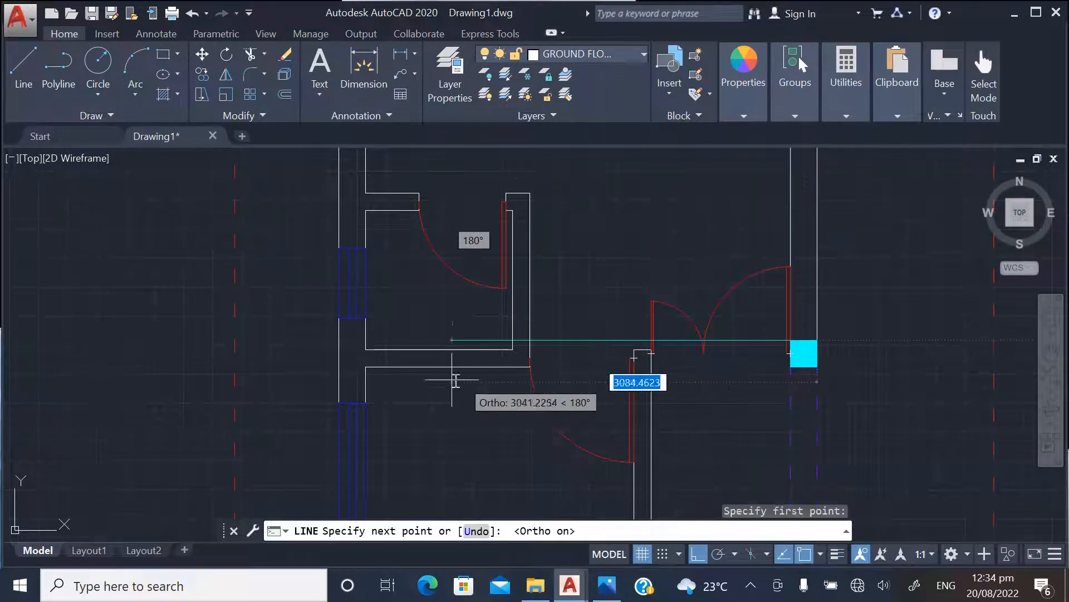
scroll(440, 368, up, 3)
click(115, 308)
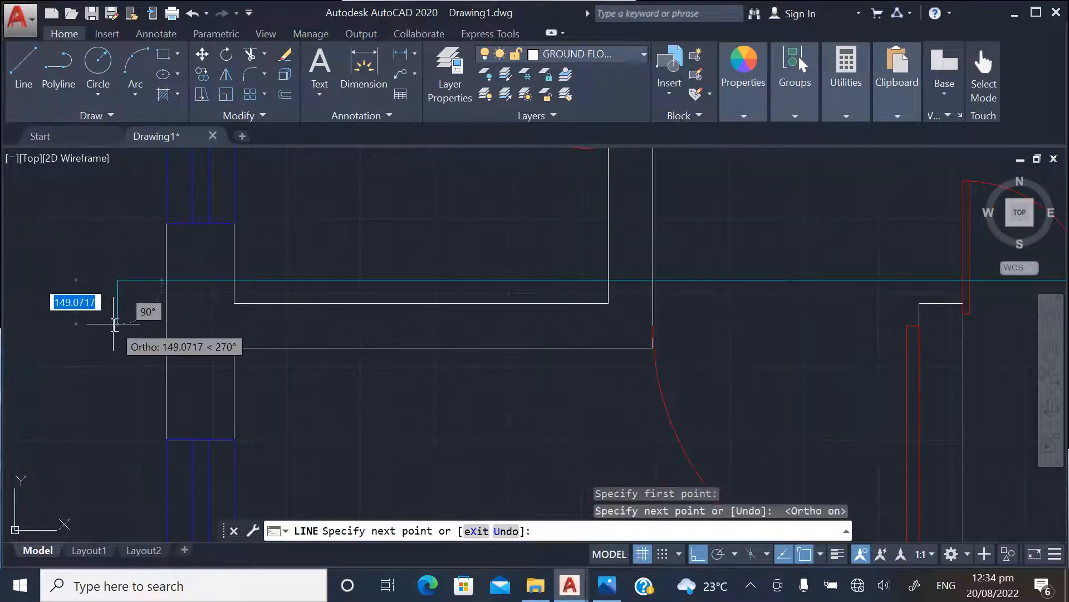
key(Escape)
scroll(142, 354, down, 2)
scroll(479, 373, down, 2)
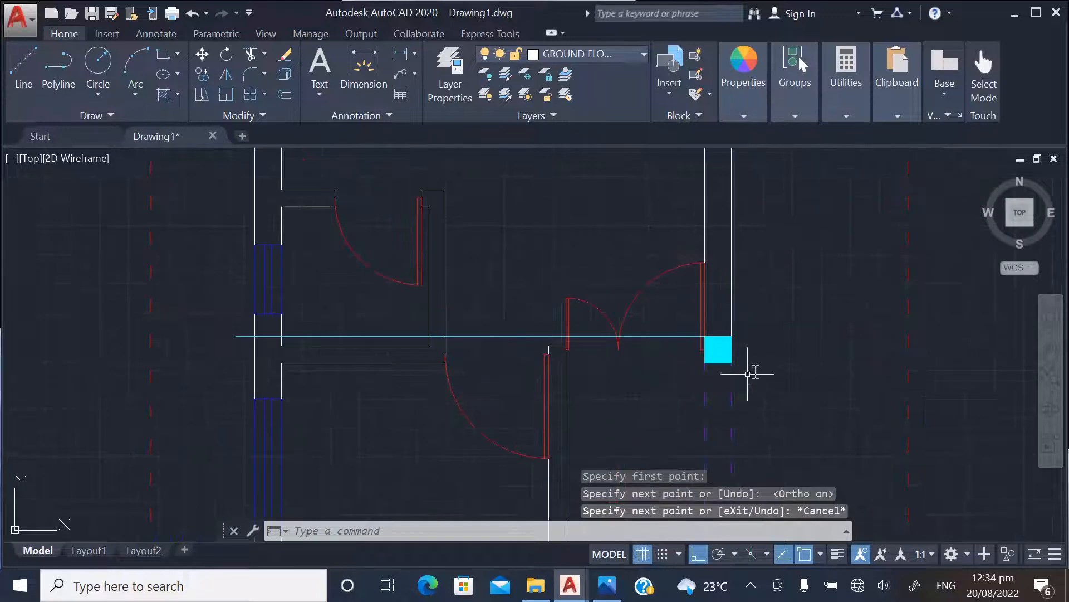
Copy the column beside the double door by its upper-right corner to where the guide line meets the left exterior wall's inner face
scroll(728, 358, up, 3)
click(723, 382)
click(705, 353)
right_click(707, 349)
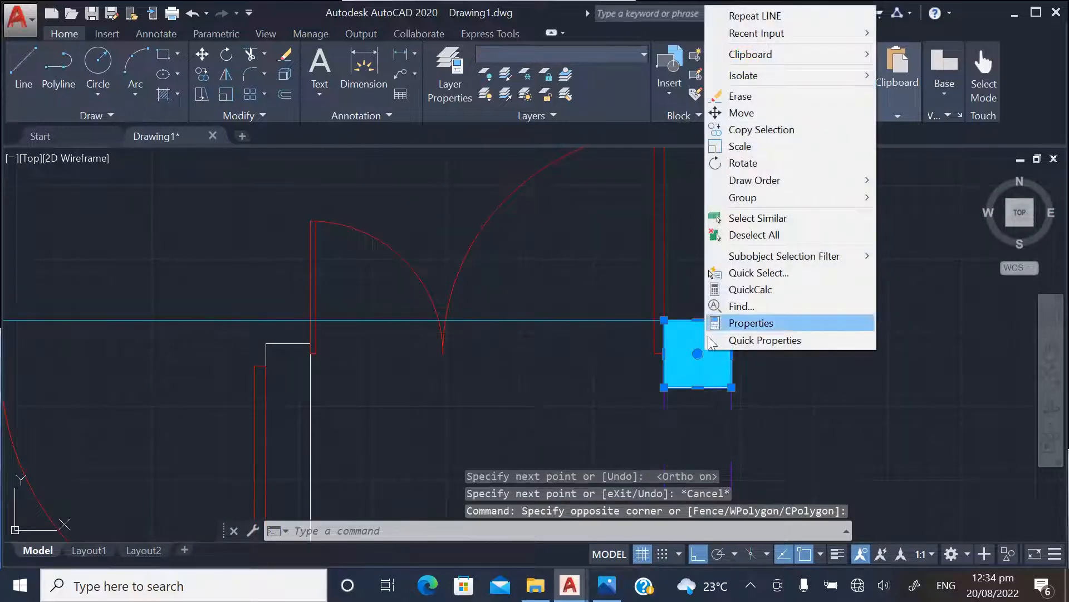
click(743, 130)
scroll(733, 300, up, 2)
click(731, 331)
scroll(908, 335, down, 3)
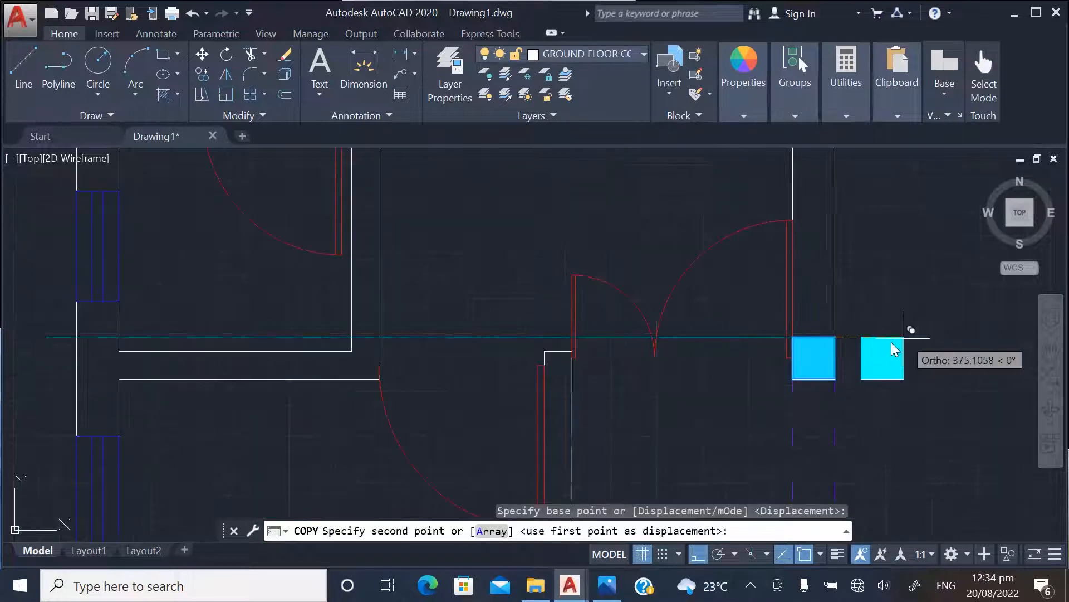
scroll(417, 363, down, 1)
scroll(326, 357, up, 5)
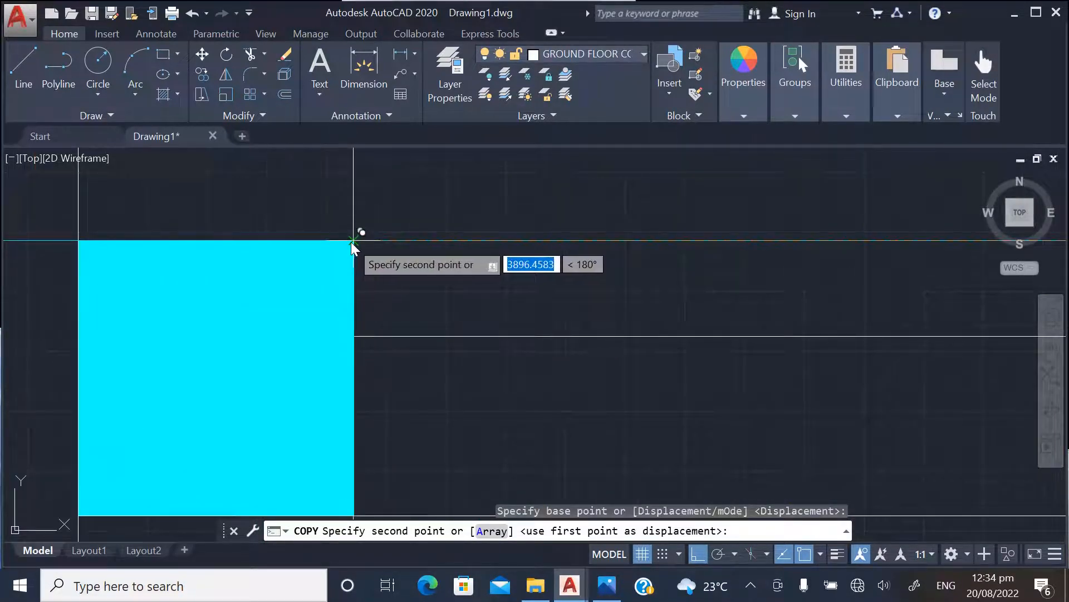
click(351, 241)
key(Escape)
Erase the horizontal guide line between the two aligned columns
scroll(249, 287, down, 5)
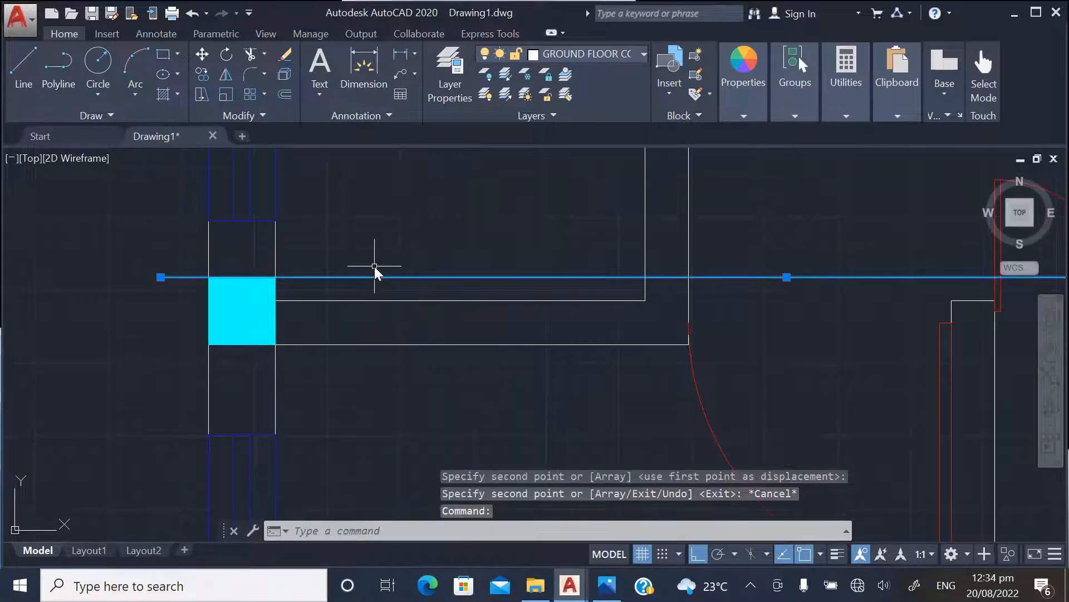
key(Delete)
scroll(262, 311, down, 4)
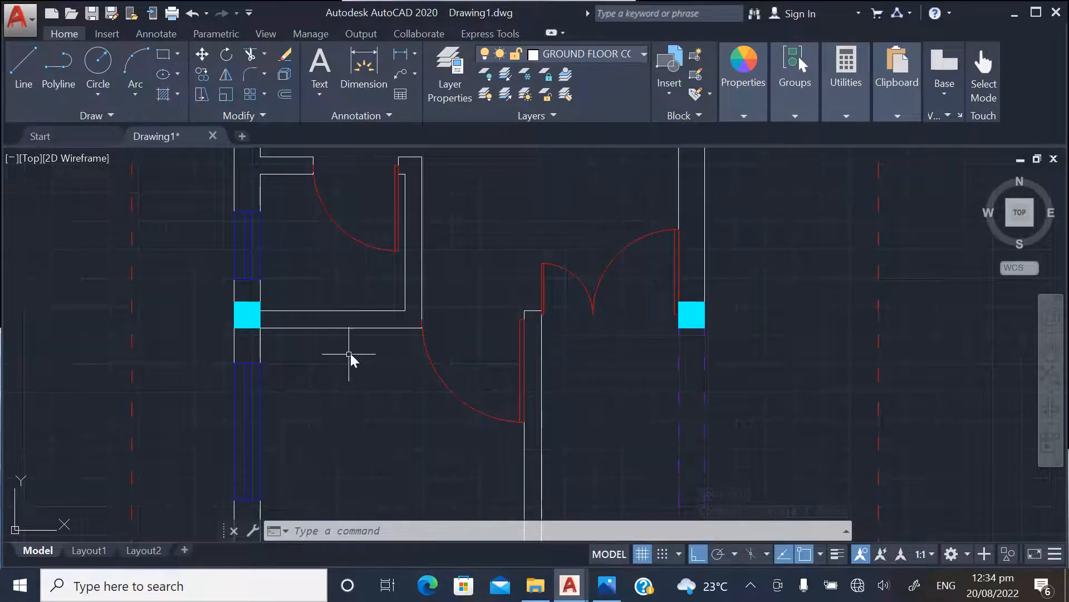
With Ortho off, copy the column beside the double door by its lower-left corner onto the left exterior wall's junction with the wall above the stairs
scroll(351, 353, down, 2)
scroll(356, 360, up, 2)
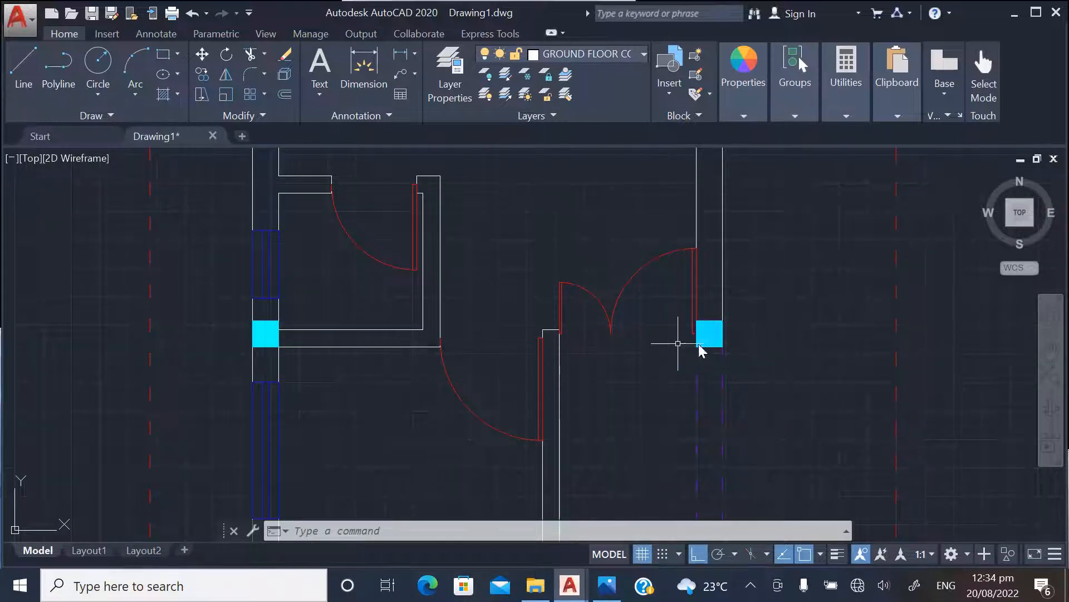
scroll(413, 259, down, 4)
scroll(526, 296, up, 10)
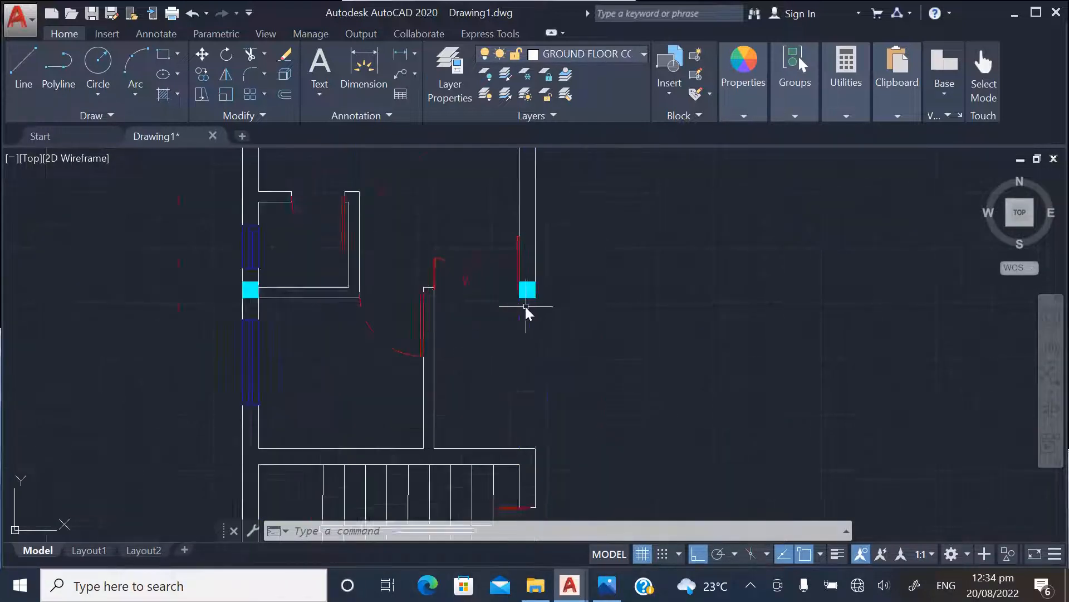
click(528, 295)
click(534, 278)
right_click(534, 278)
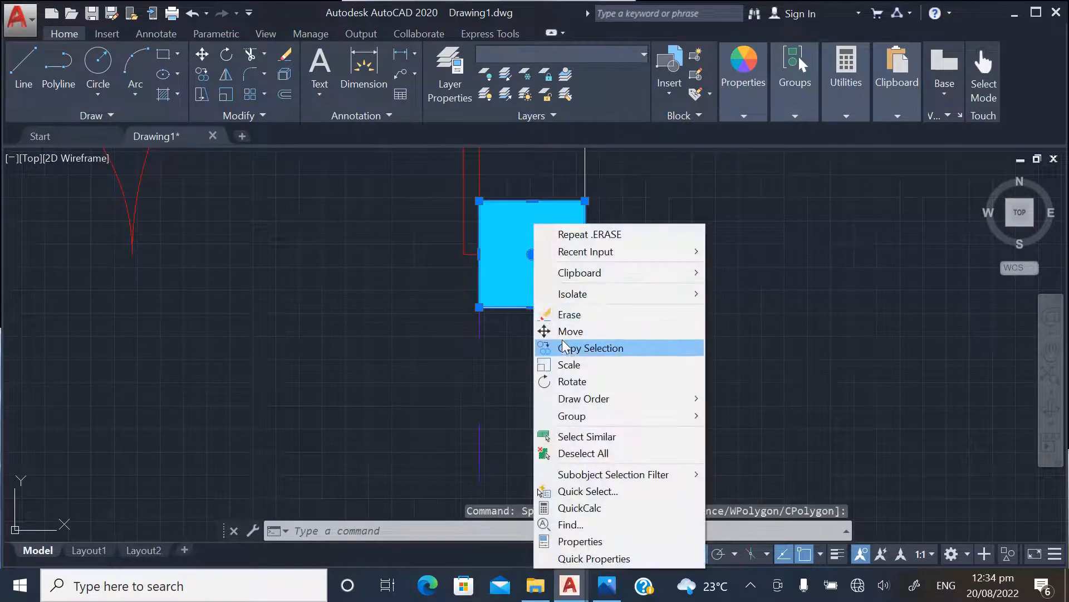
click(604, 346)
click(481, 306)
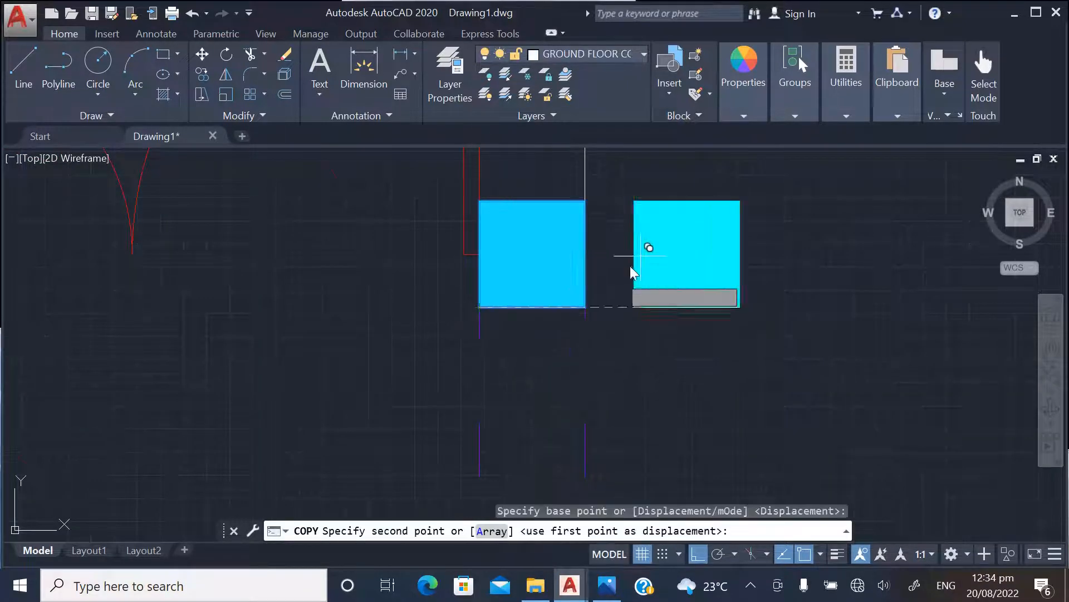
scroll(646, 289, down, 5)
click(697, 553)
scroll(543, 301, down, 4)
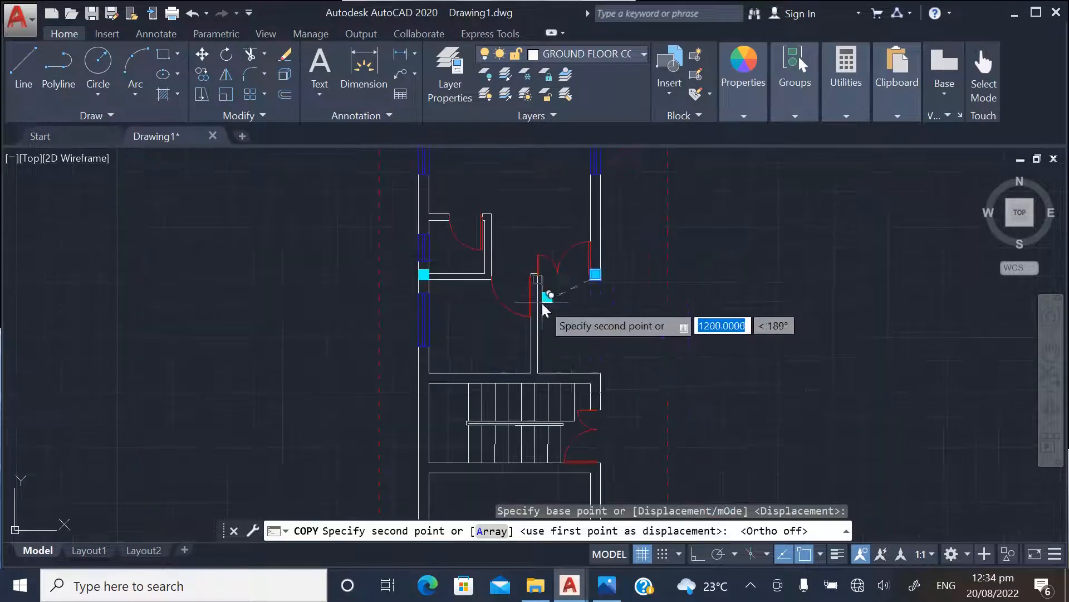
scroll(415, 365, up, 7)
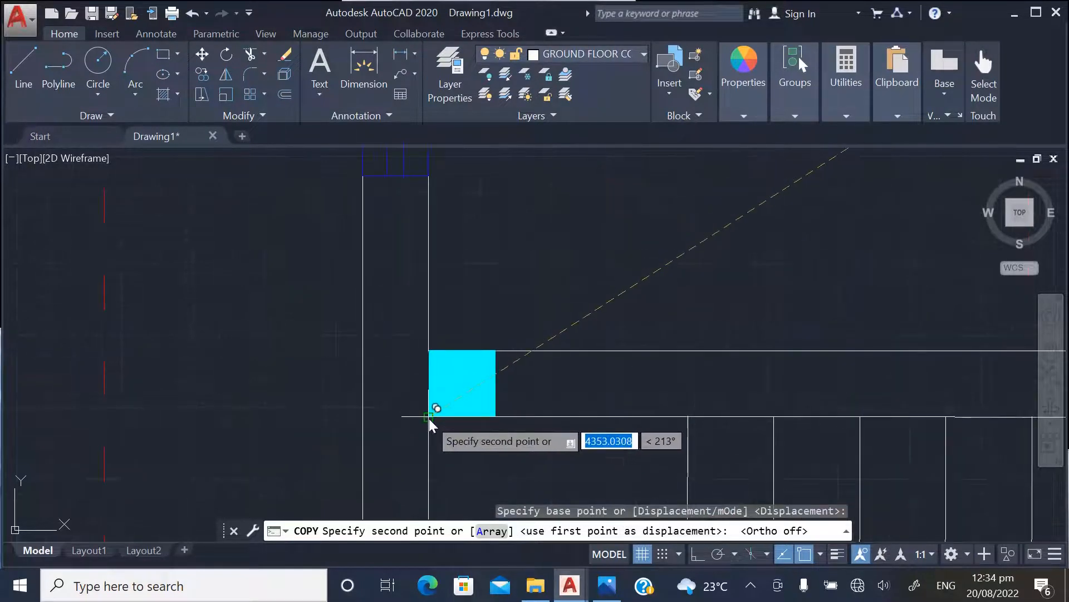
click(363, 415)
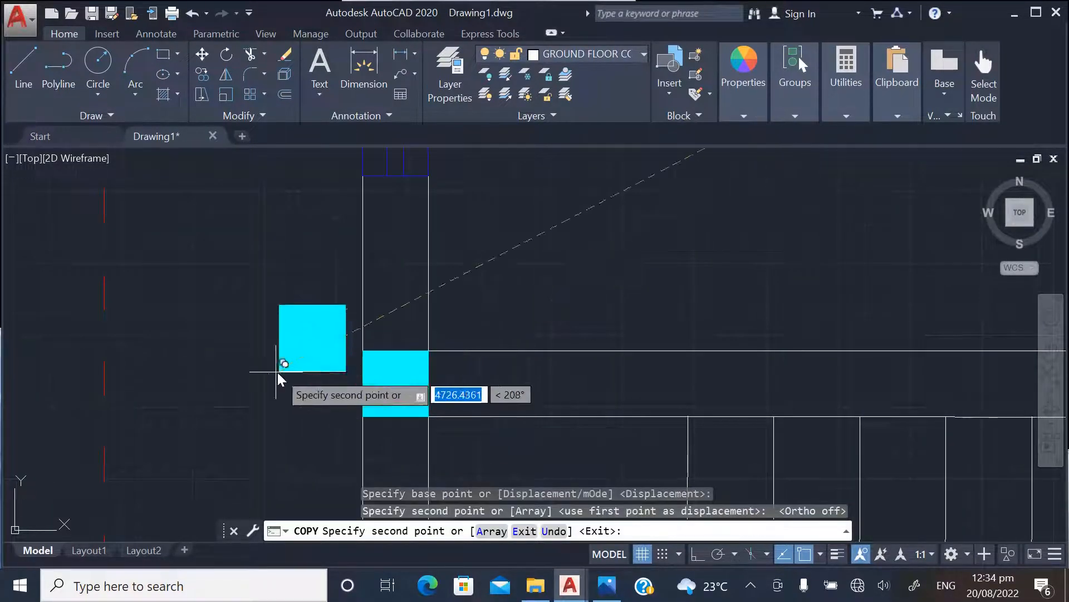
Copy the column onto the right exterior wall's junctions above and below the stairs and the left exterior wall's junction below the stairs
scroll(509, 394, down, 3)
scroll(585, 389, up, 4)
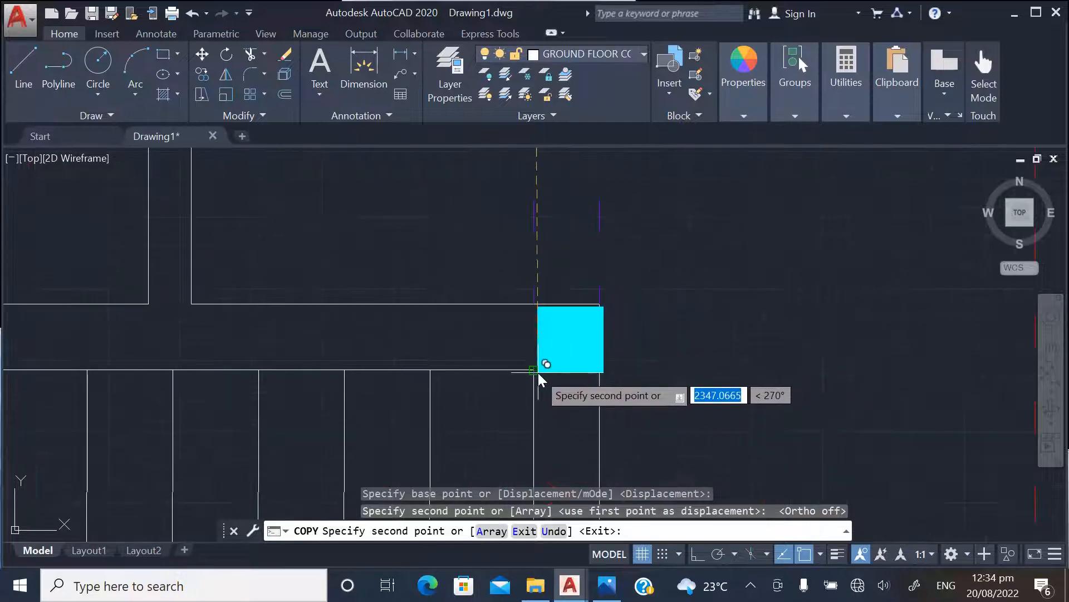
click(538, 367)
scroll(613, 218, down, 8)
scroll(612, 307, up, 8)
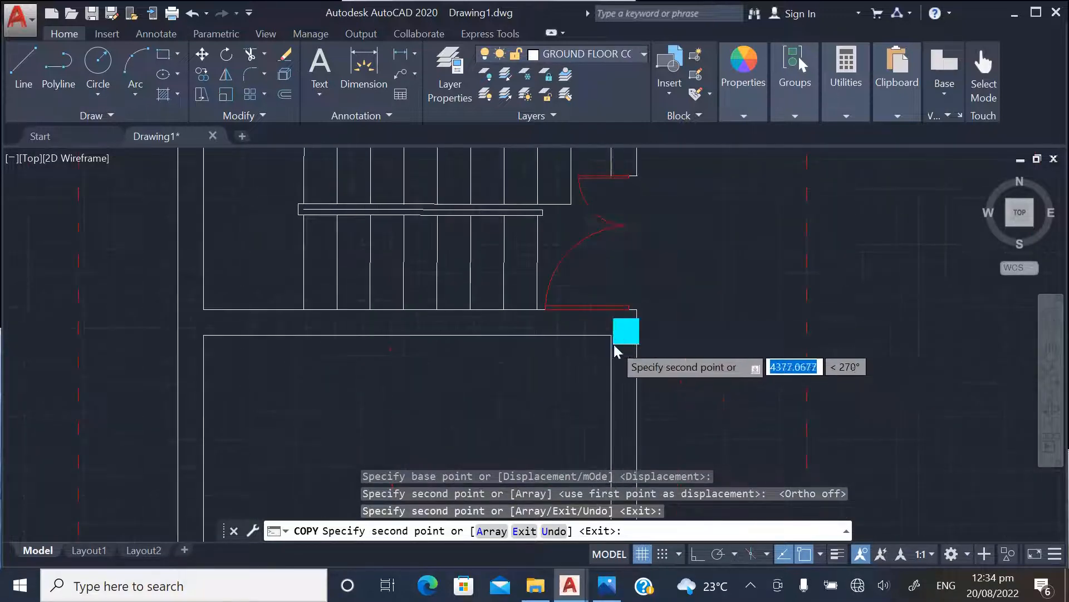
click(610, 319)
scroll(641, 323, down, 3)
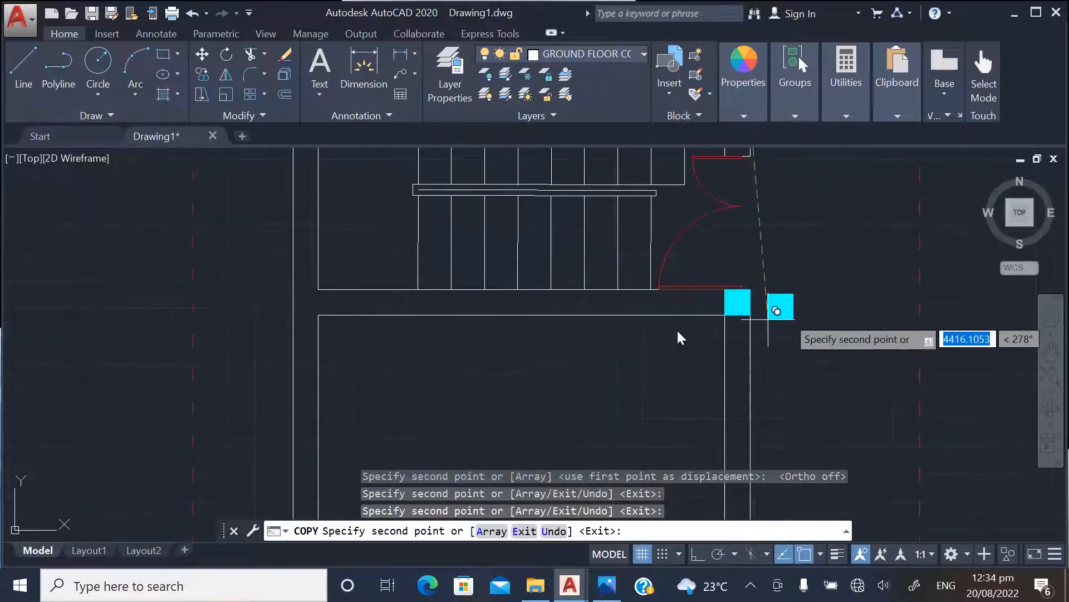
scroll(379, 301, up, 3)
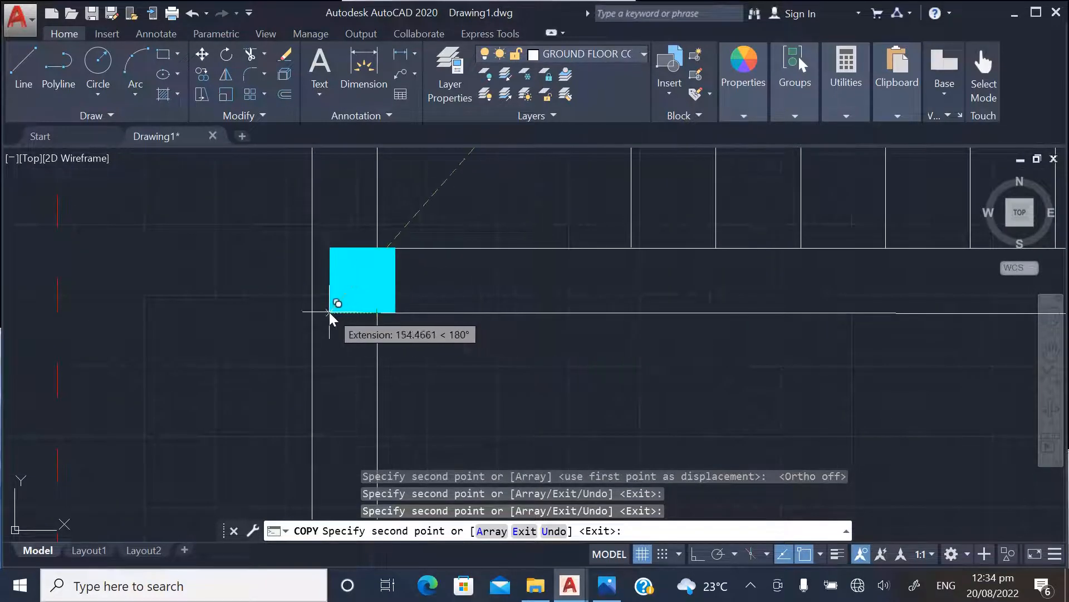
click(313, 312)
Copy the column onto the lower-left and lower-right exterior corners of the ground floor plan and end the copying
scroll(386, 229, down, 5)
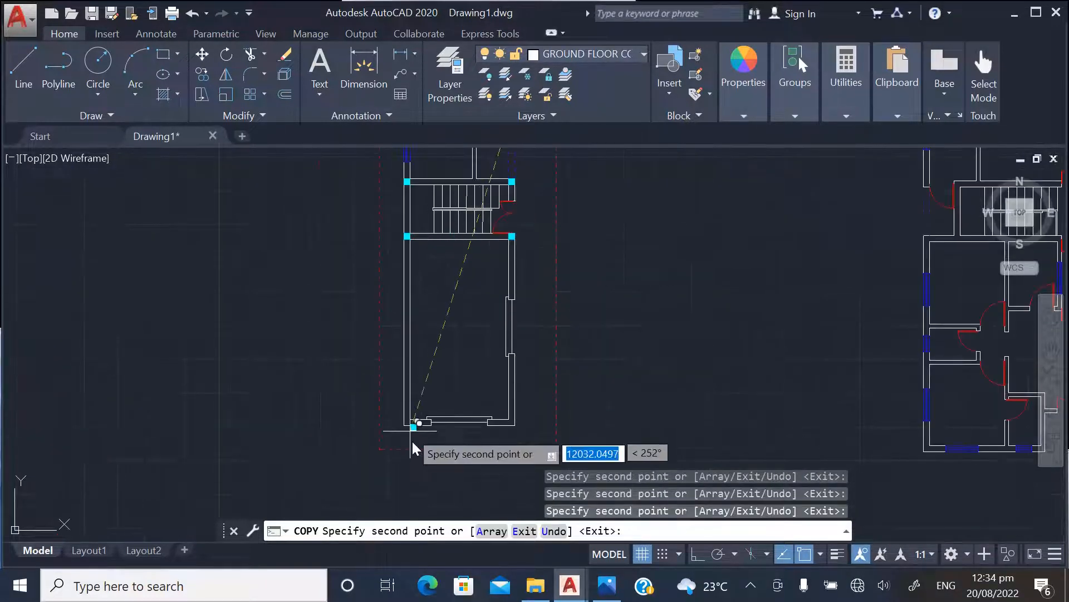
scroll(415, 429, up, 5)
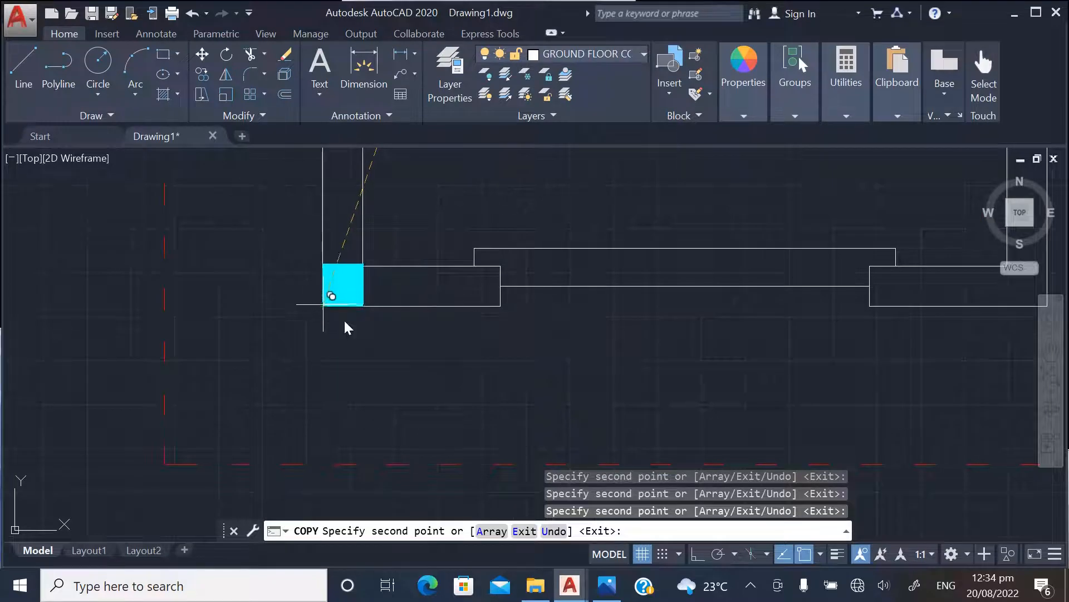
click(324, 306)
scroll(336, 351, down, 5)
scroll(509, 353, up, 5)
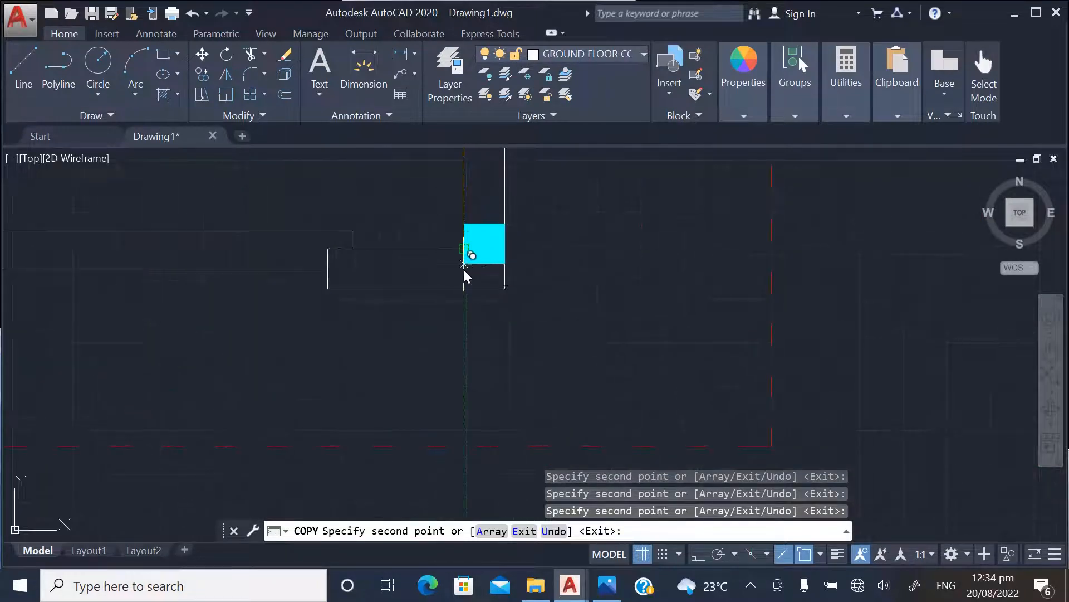
click(464, 288)
scroll(571, 391, down, 5)
scroll(567, 239, up, 5)
key(Escape)
Copy the spare column outside the plan by its upper-right corner onto the right exterior wall's end just below the lower side opening
scroll(503, 356, down, 5)
scroll(514, 375, down, 3)
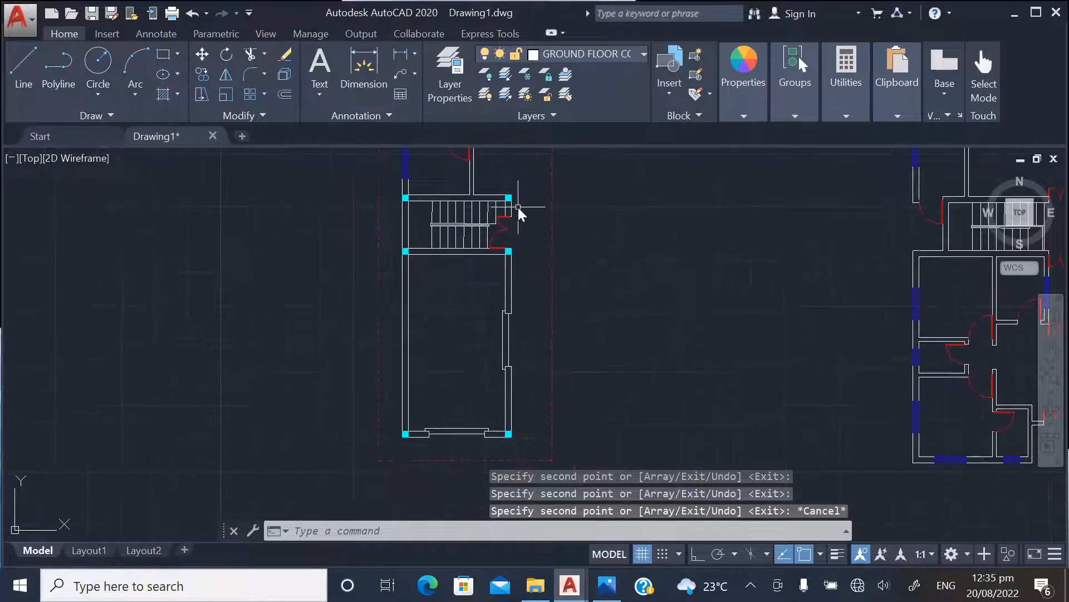
scroll(552, 273, down, 1)
scroll(547, 246, up, 8)
click(564, 253)
right_click(585, 240)
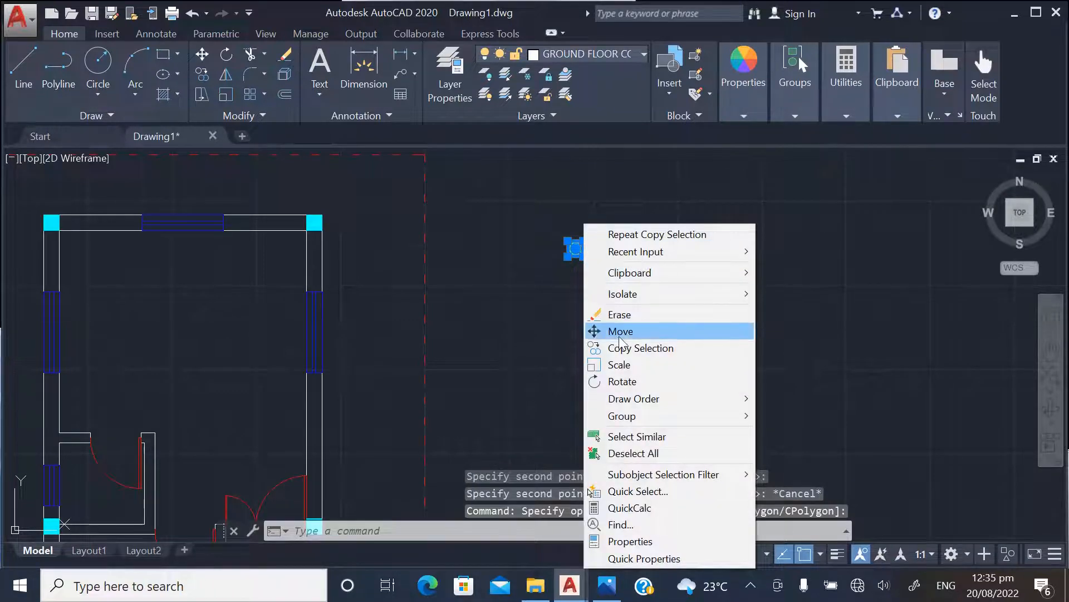
click(623, 345)
click(590, 245)
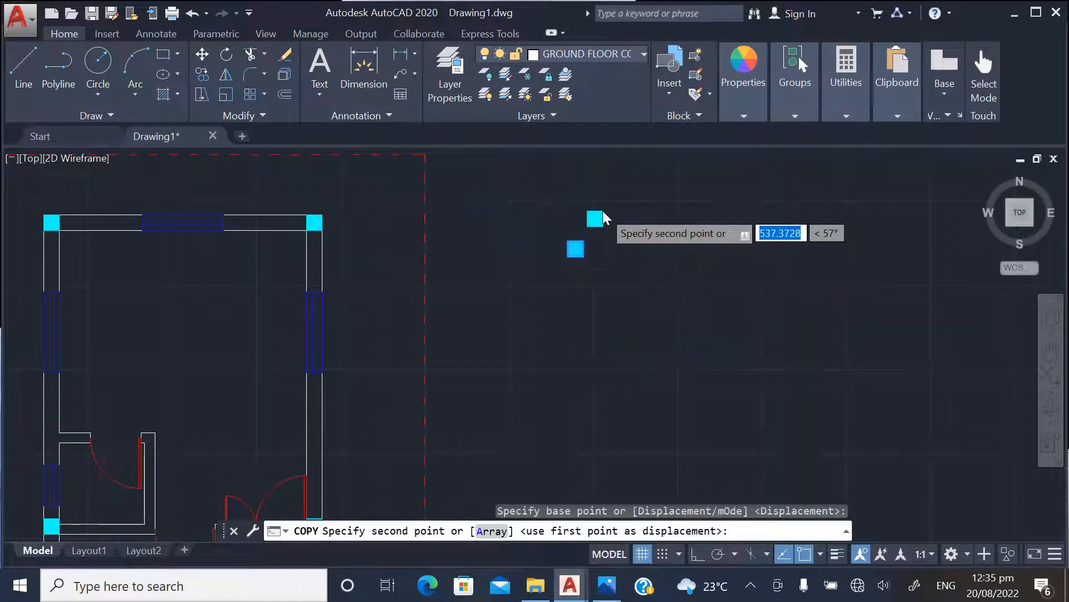
scroll(596, 220, down, 3)
scroll(557, 357, up, 5)
scroll(557, 359, up, 6)
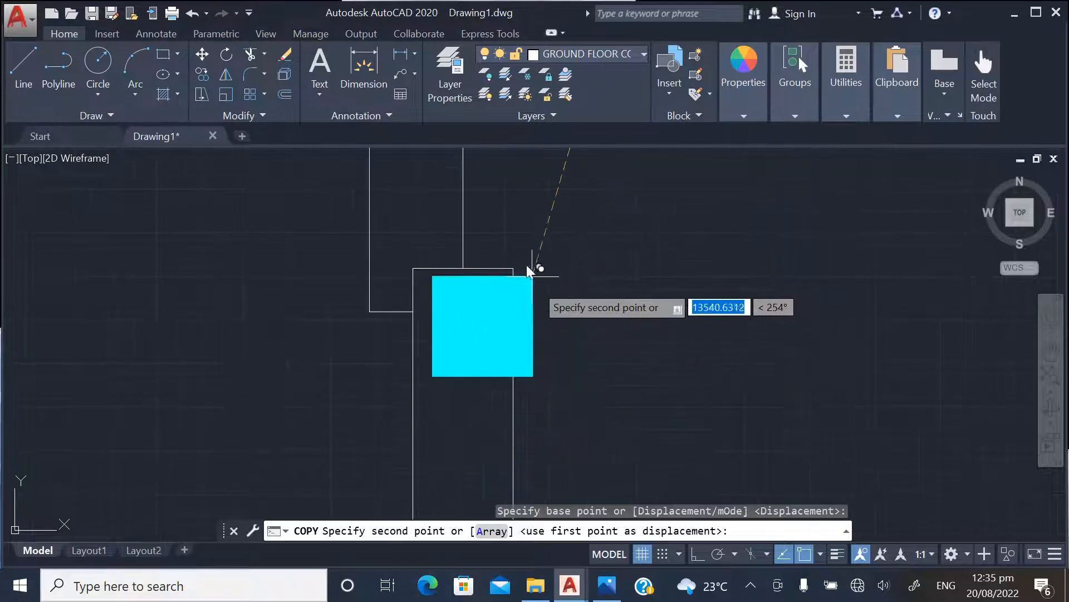
click(512, 273)
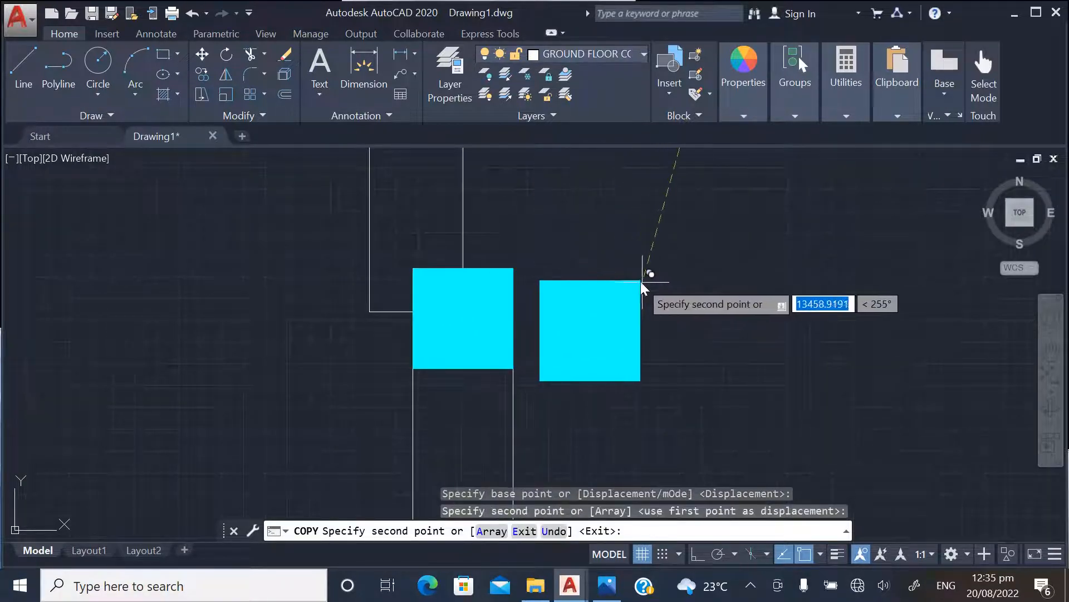
key(Escape)
With Ortho on, draw a horizontal guide line from the upper-right corner of the column below the side opening past the left exterior wall
scroll(661, 289, down, 5)
scroll(624, 298, up, 4)
scroll(582, 345, down, 6)
scroll(582, 364, up, 7)
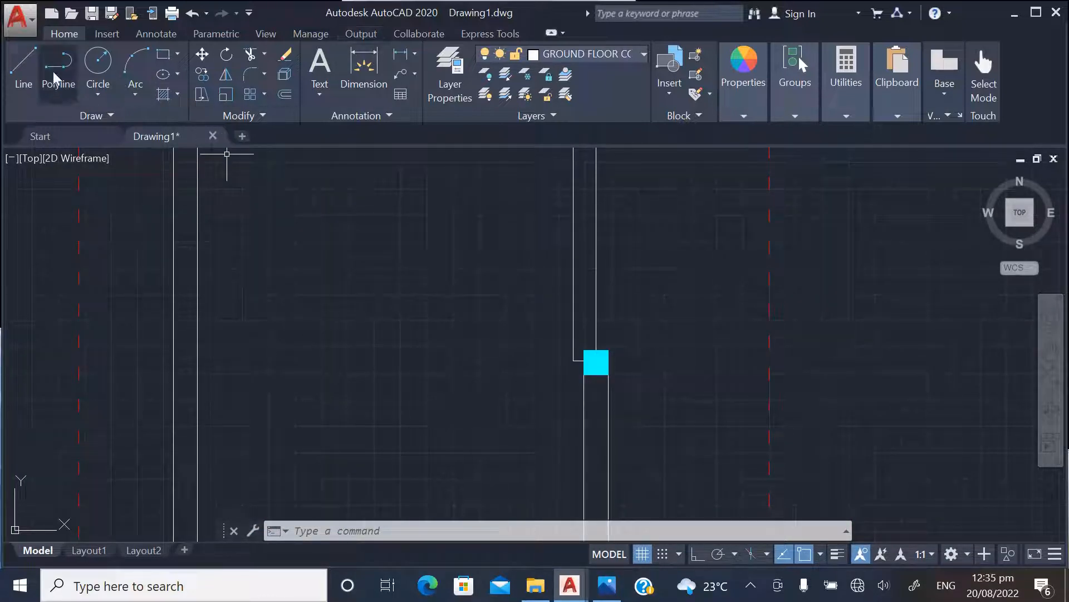
click(24, 64)
click(697, 557)
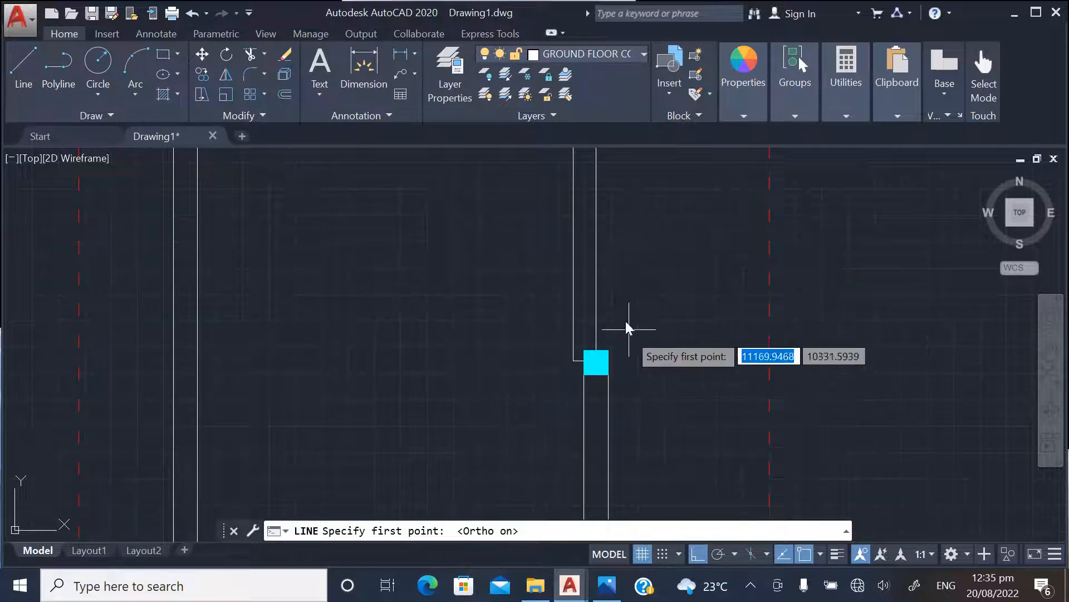
click(611, 353)
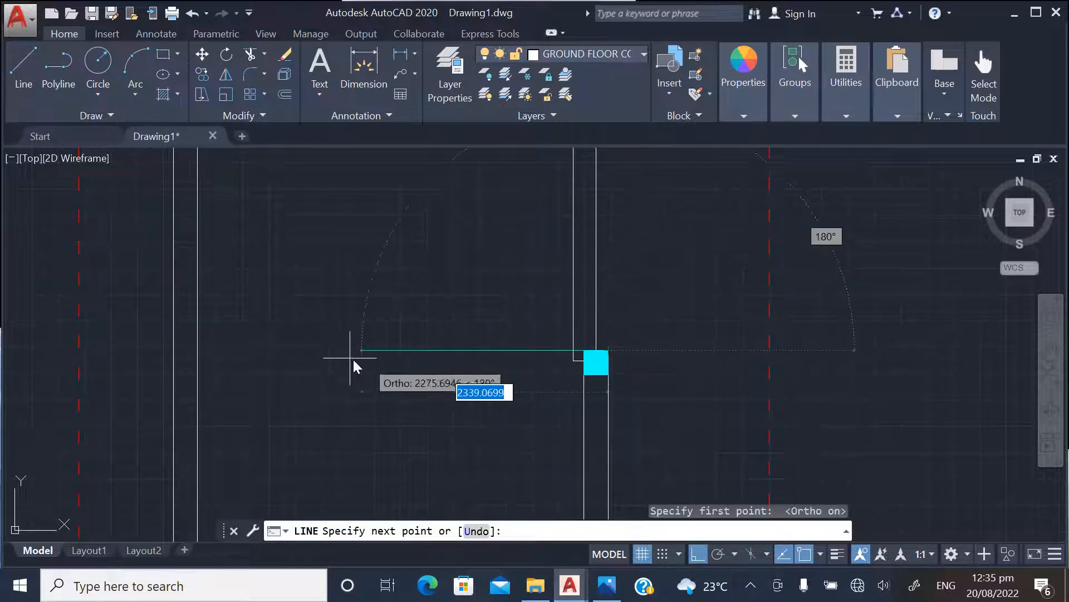
click(151, 373)
key(Escape)
Copy the column below the side opening by its upper-right corner to where the guide line meets the left exterior wall's inner face
scroll(591, 368, up, 2)
click(600, 393)
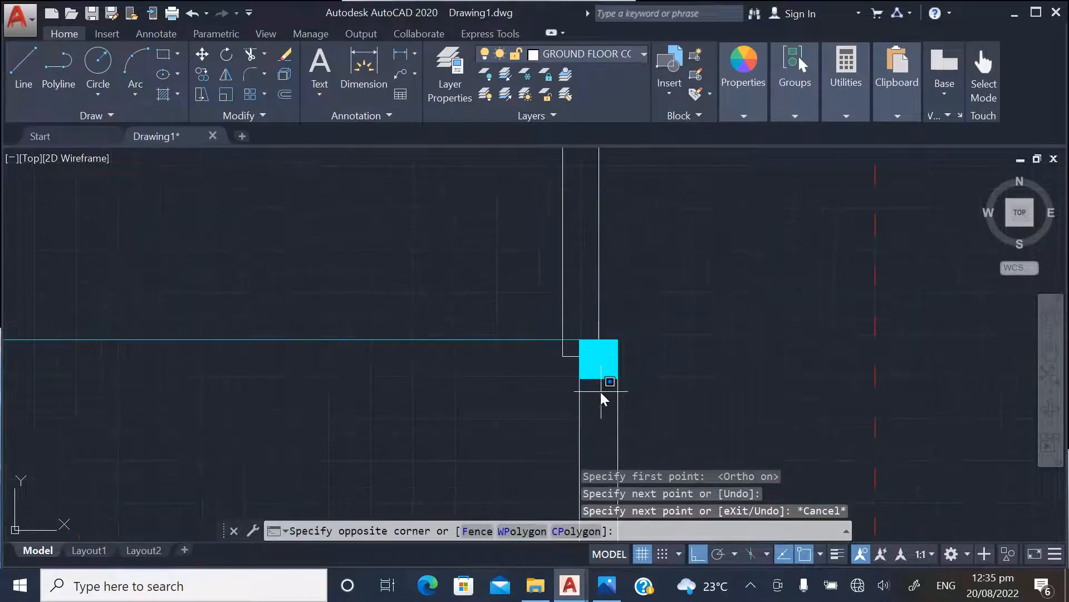
click(604, 359)
right_click(603, 359)
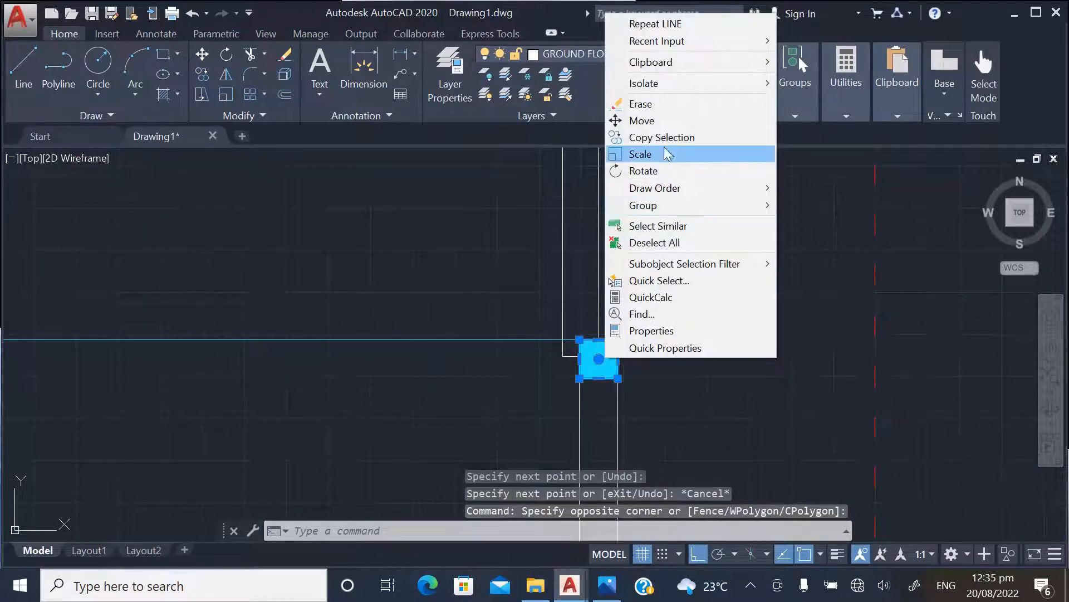
click(635, 137)
click(622, 334)
scroll(724, 323, down, 4)
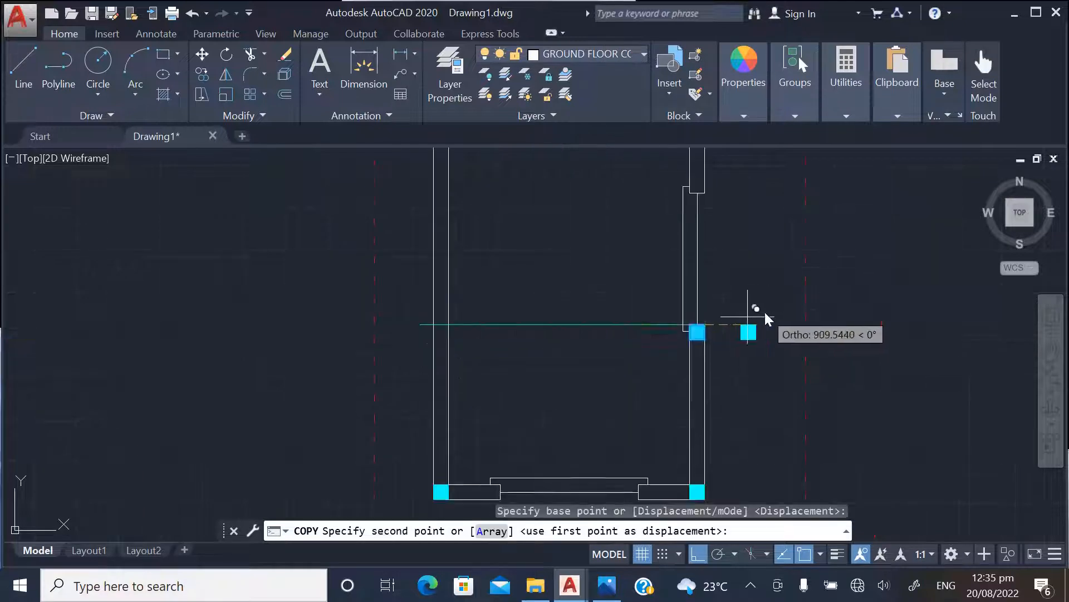
scroll(435, 339, up, 8)
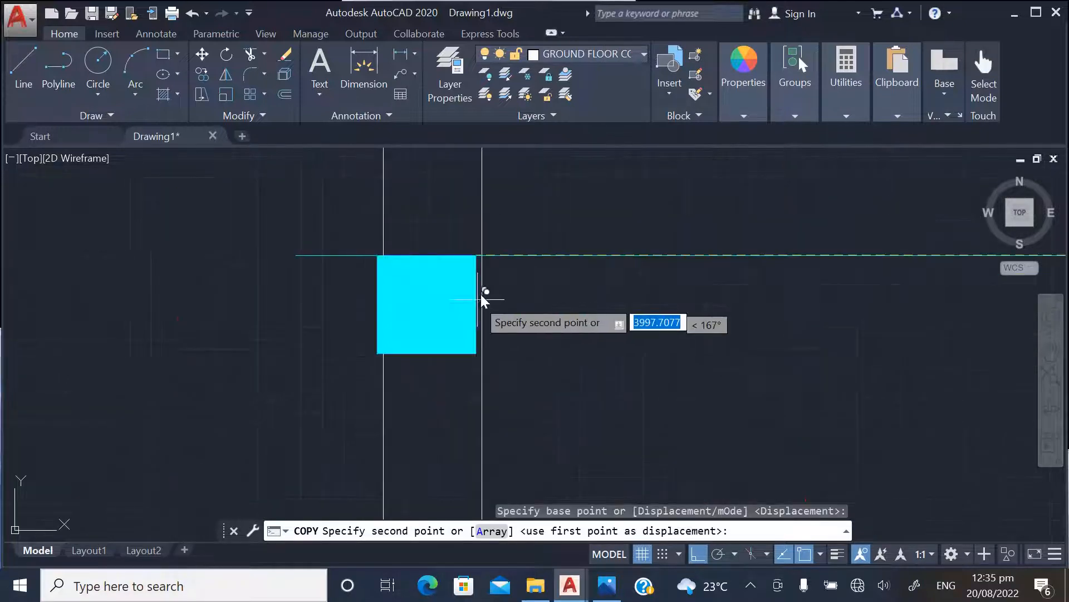
click(483, 255)
key(Escape)
Erase the horizontal guide line running between the two aligned columns in the lower room
scroll(515, 400, down, 6)
click(608, 382)
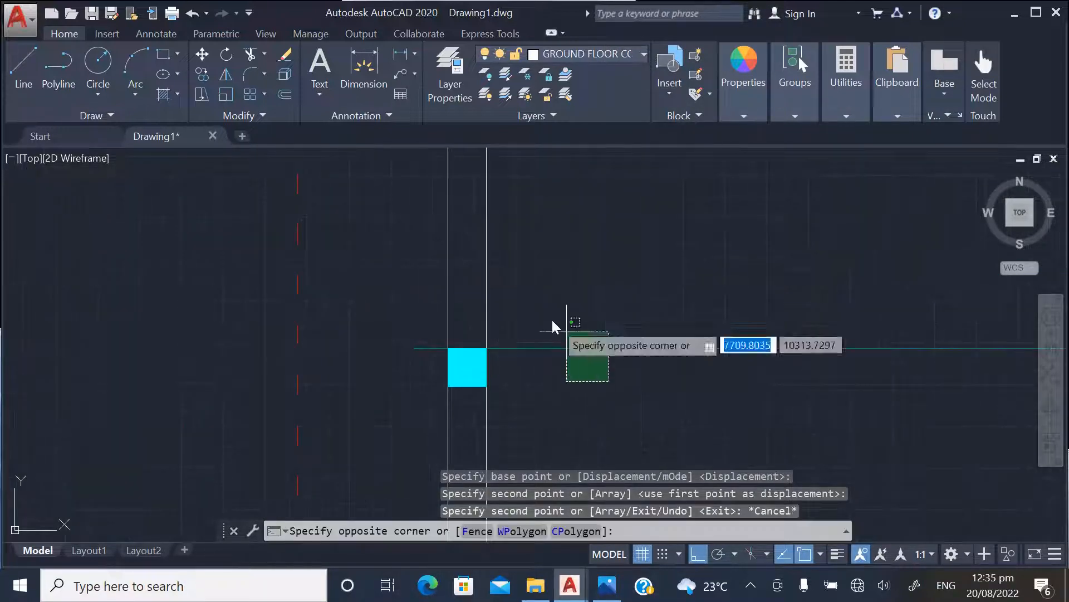
click(557, 312)
key(Delete)
Erase the spare column lying outside the plan, to the right of the ground floor's boundary line
scroll(361, 375, down, 6)
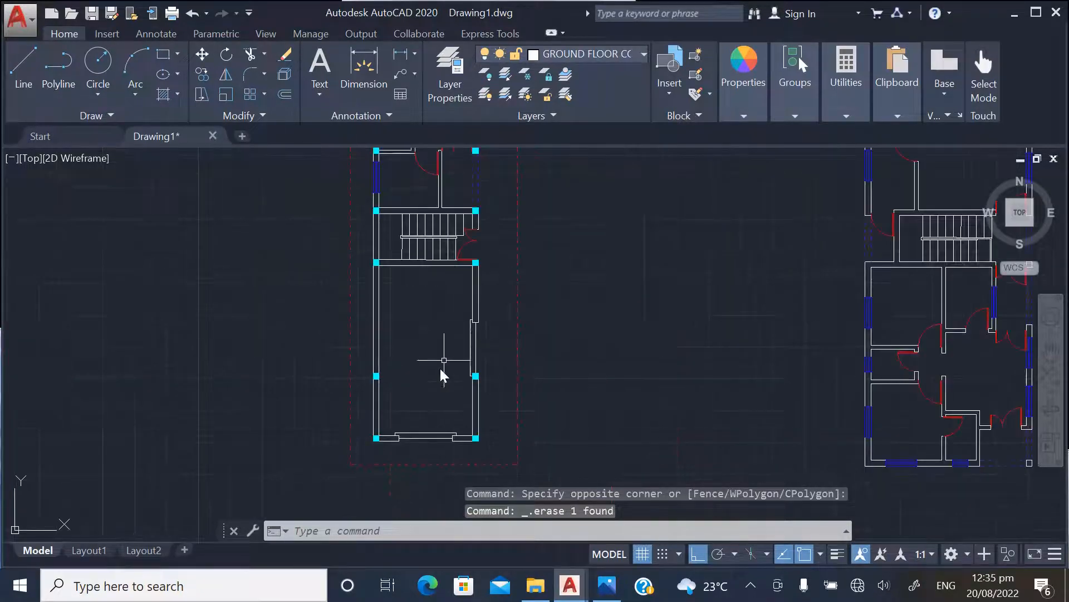
scroll(435, 262, up, 4)
click(590, 271)
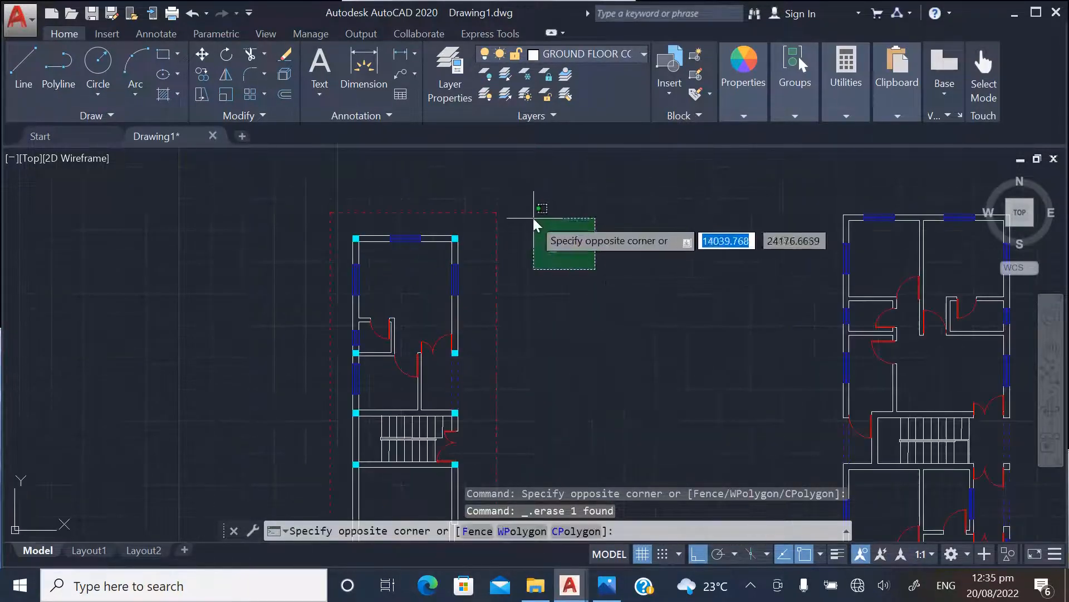
click(533, 214)
key(Delete)
Examine the column layout on the ground floor plan alongside the neighbouring floor plan
scroll(396, 329, down, 3)
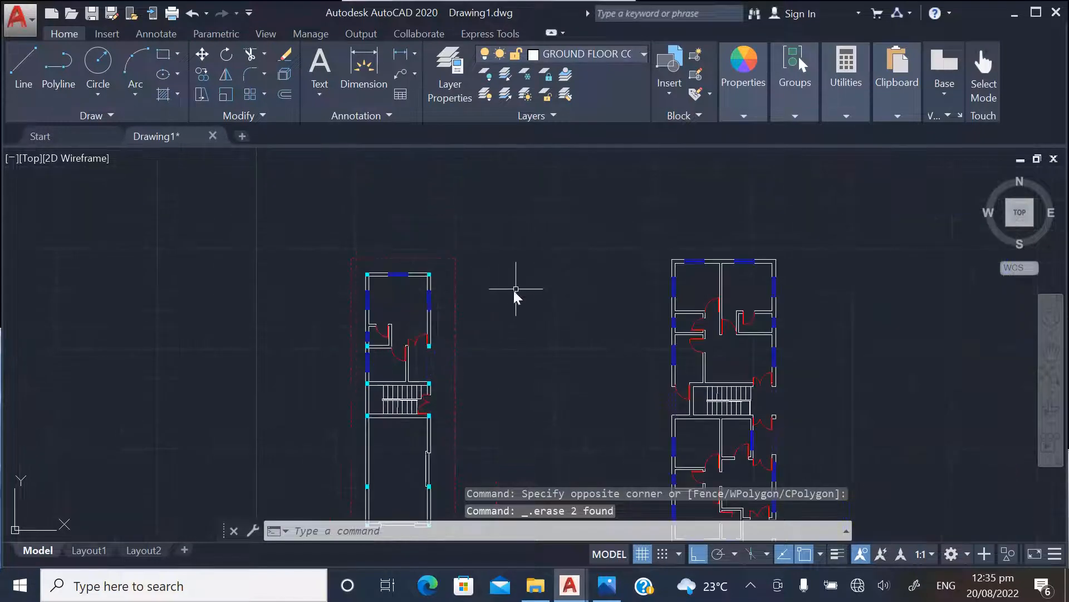
scroll(358, 275, up, 4)
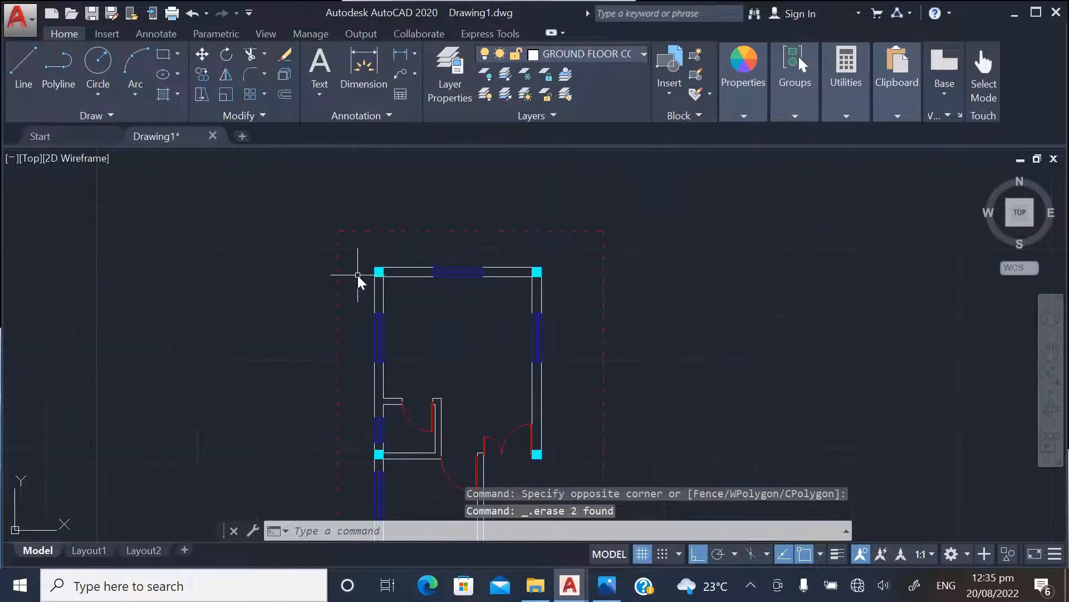
scroll(362, 272, down, 3)
scroll(372, 270, up, 3)
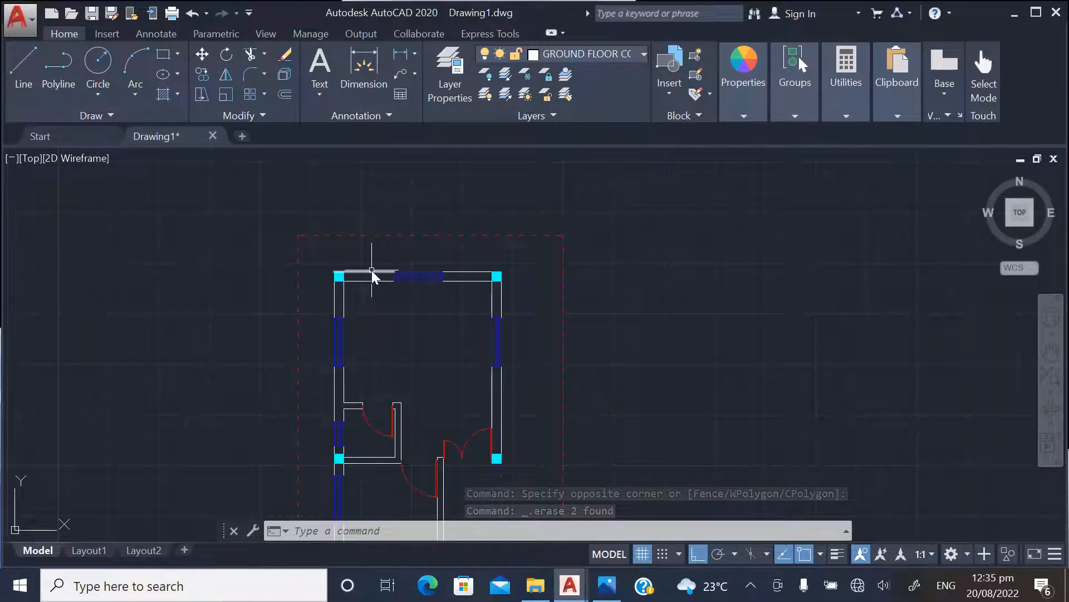
scroll(341, 275, down, 2)
scroll(406, 305, down, 3)
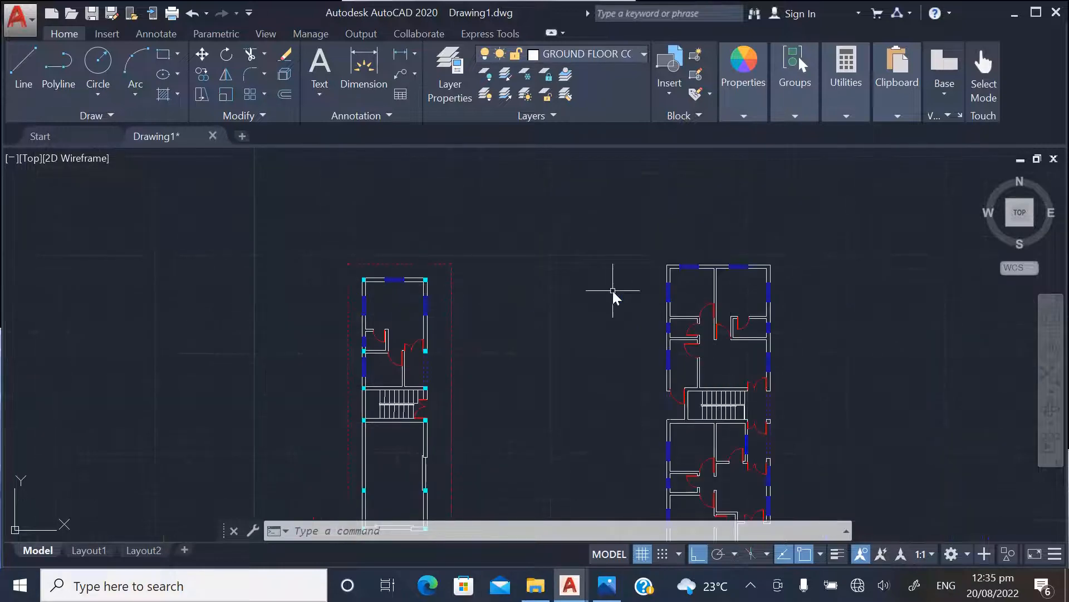
scroll(613, 295, down, 2)
scroll(544, 328, up, 3)
scroll(427, 346, down, 3)
scroll(477, 312, up, 5)
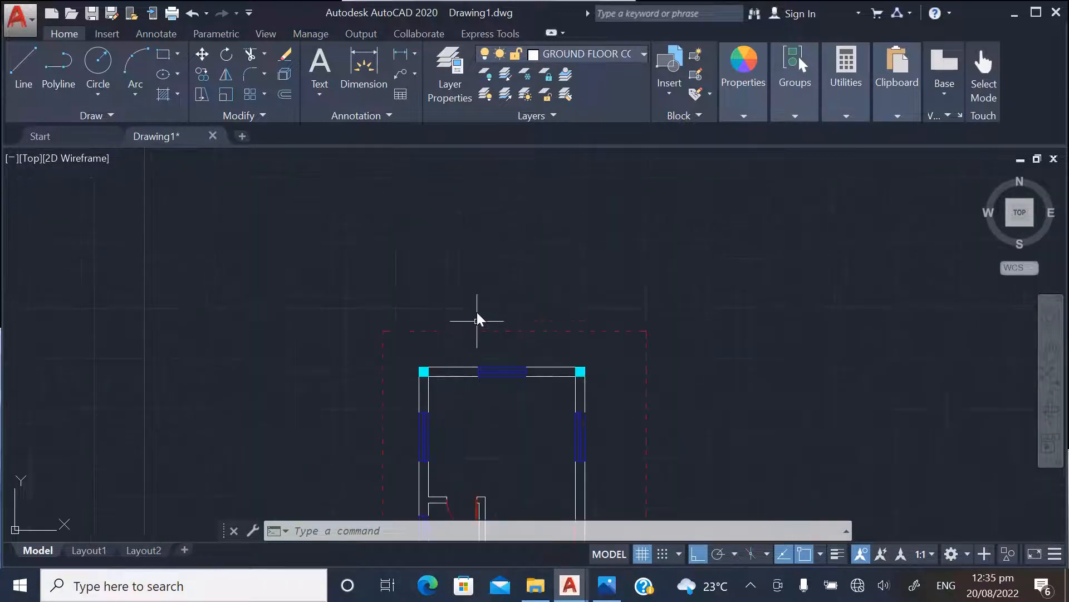
scroll(580, 385, up, 6)
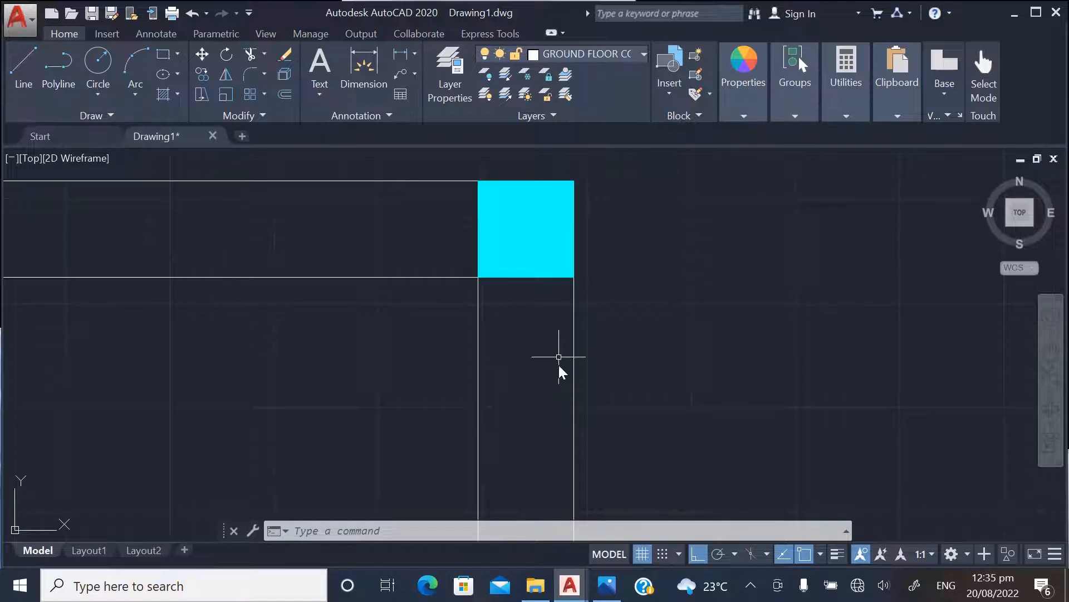
click(548, 300)
click(510, 246)
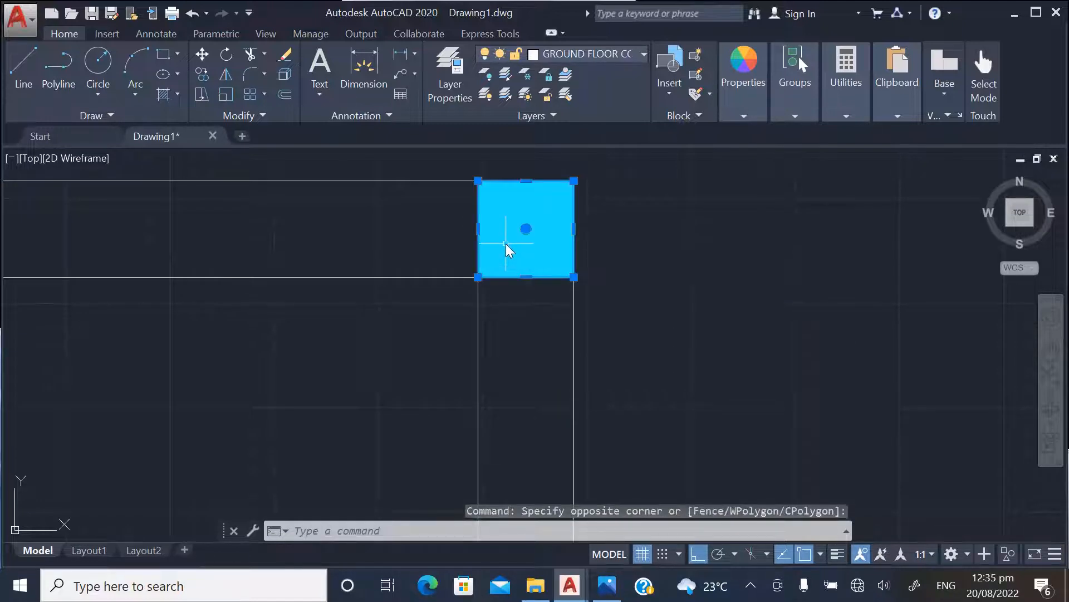
right_click(513, 220)
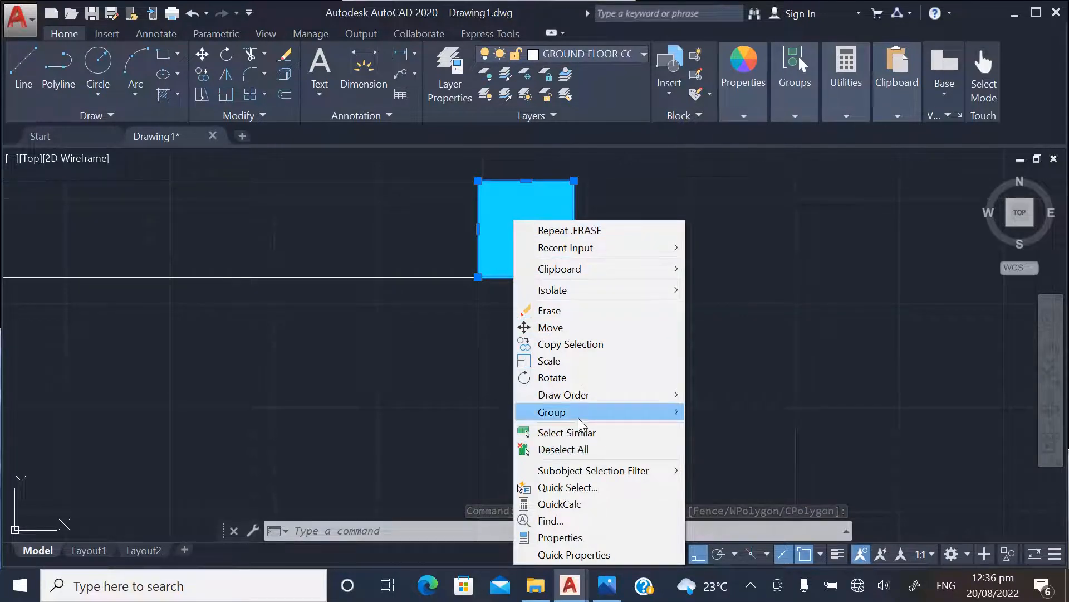
click(562, 344)
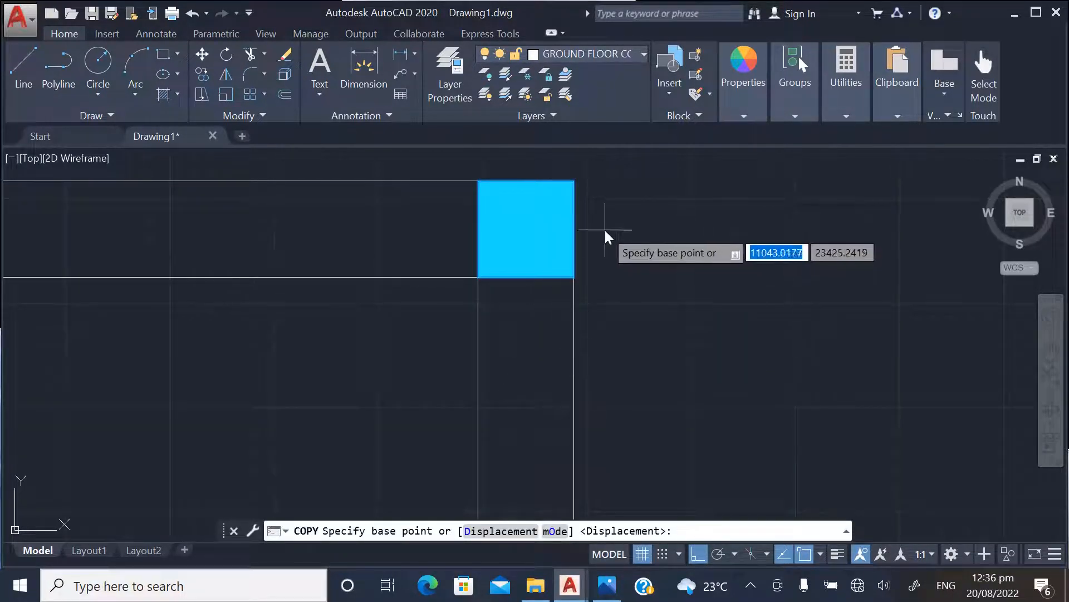
scroll(577, 282, down, 3)
key(Escape)
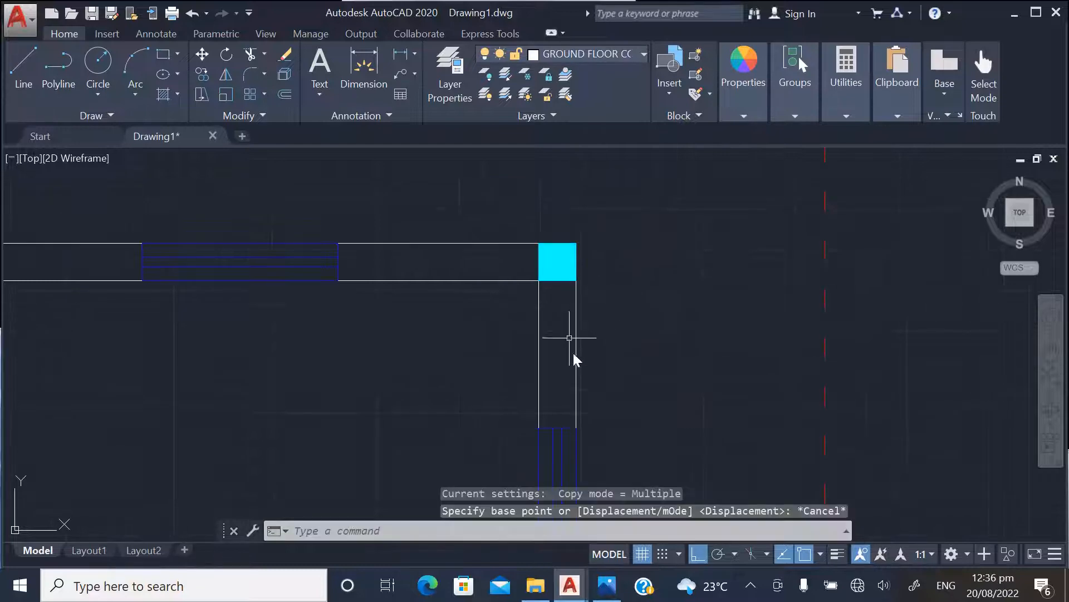
Select all the ground floor plan's columns with Select Similar, starting from the column at its upper-right corner
drag(570, 292, 555, 261)
right_click(555, 261)
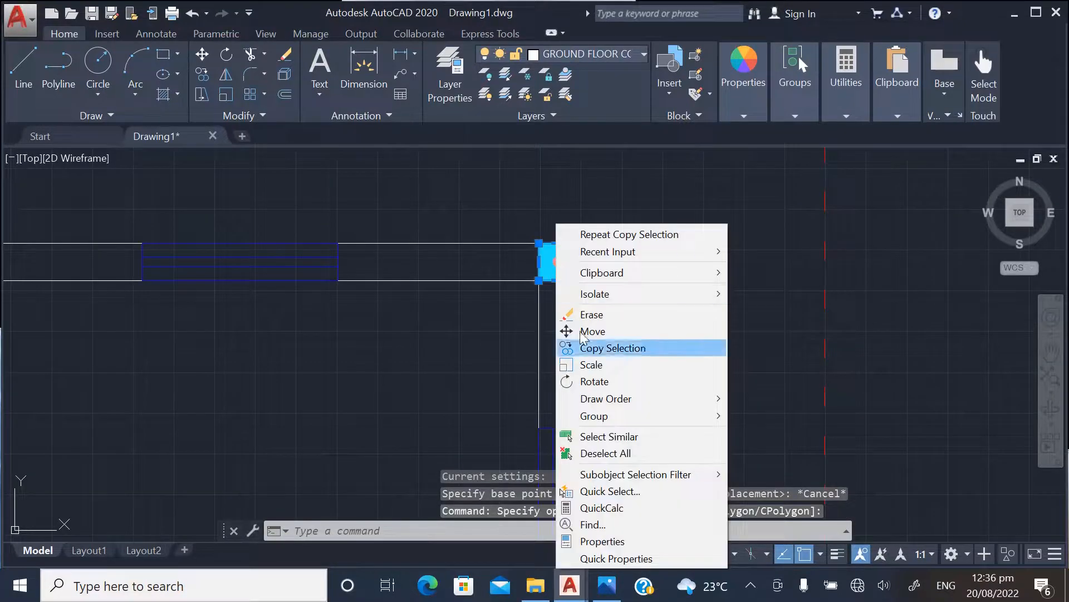
click(608, 436)
scroll(590, 334, down, 4)
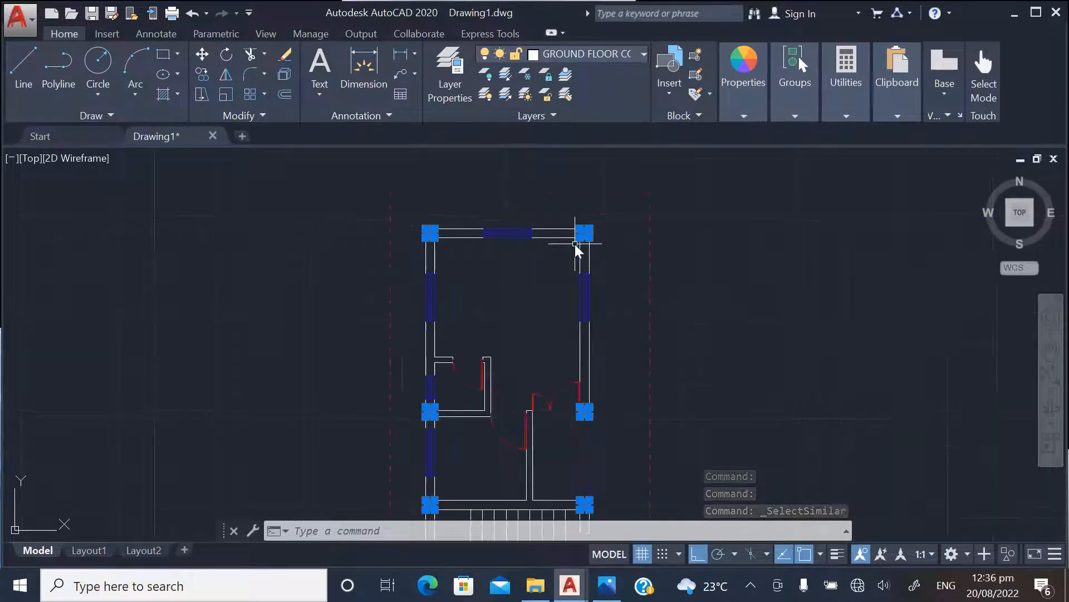
Copy the selected columns by the stairwell's lower-left inner corner to the matching stairwell corner on the neighbouring floor plan, with Ortho off
scroll(580, 240, up, 8)
right_click(592, 215)
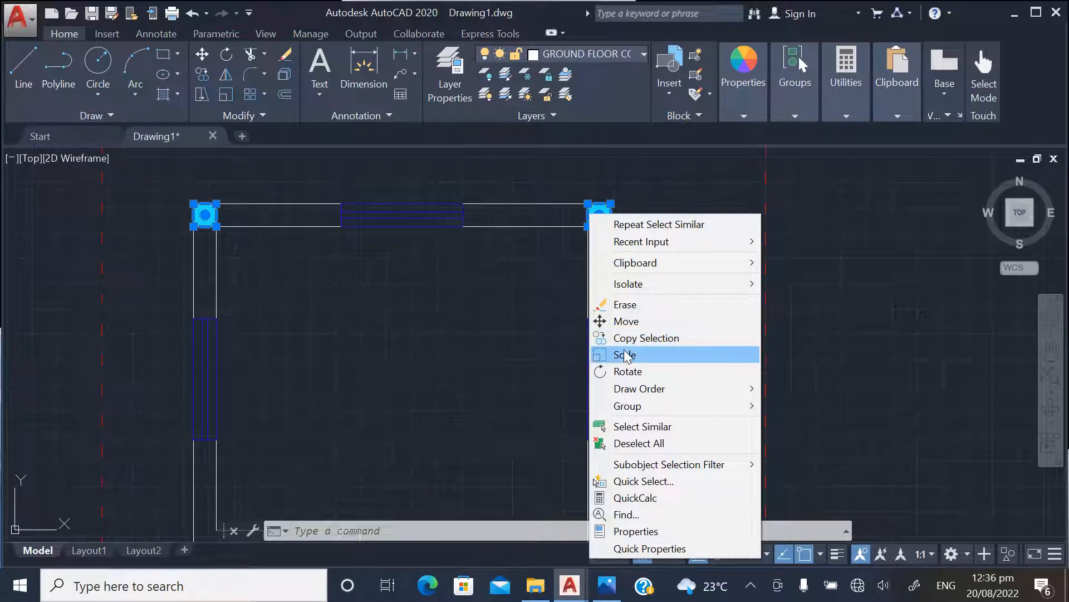
click(617, 338)
scroll(460, 240, down, 6)
scroll(424, 390, up, 5)
scroll(346, 411, down, 5)
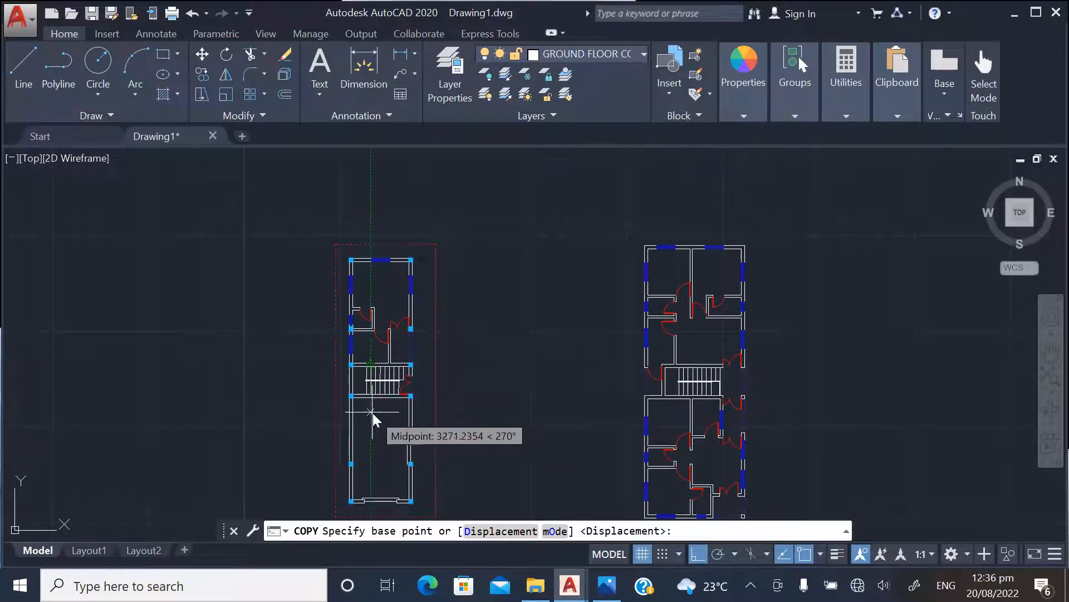
scroll(371, 412, up, 5)
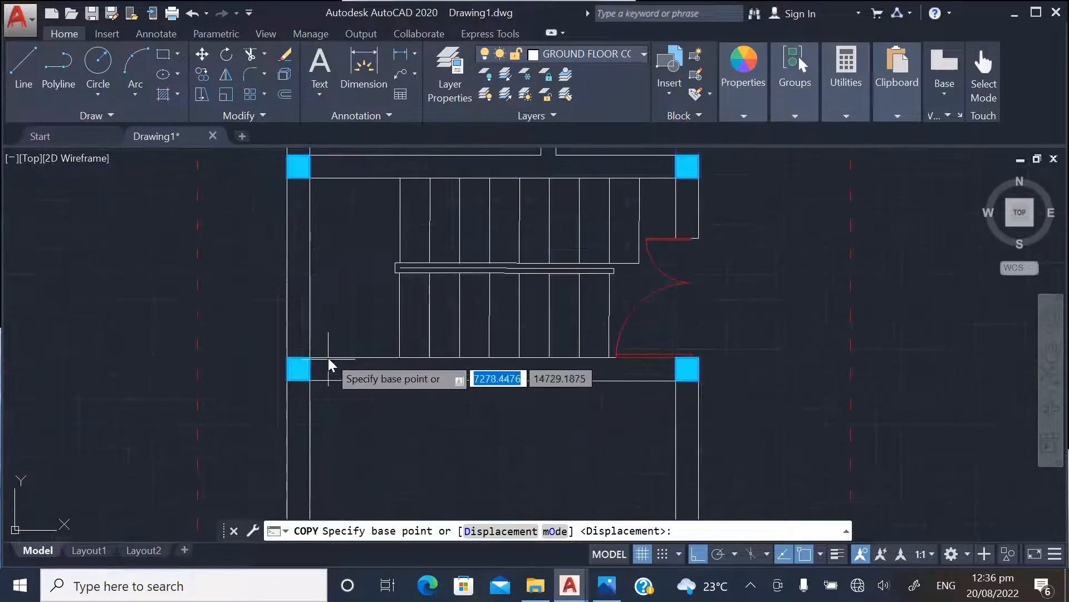
scroll(334, 365, up, 4)
click(281, 351)
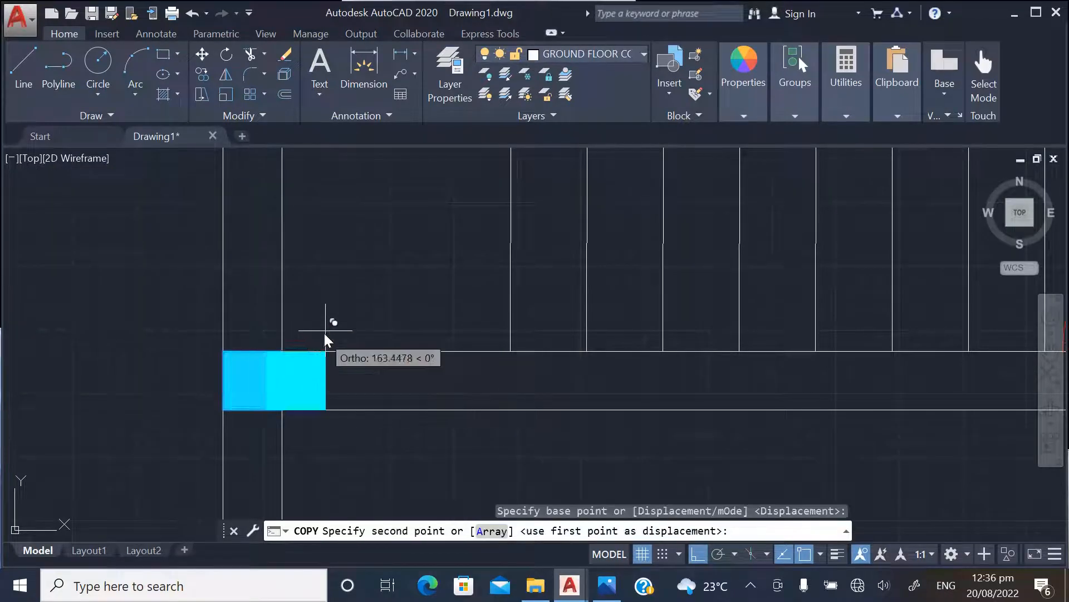
scroll(324, 334, down, 6)
click(697, 554)
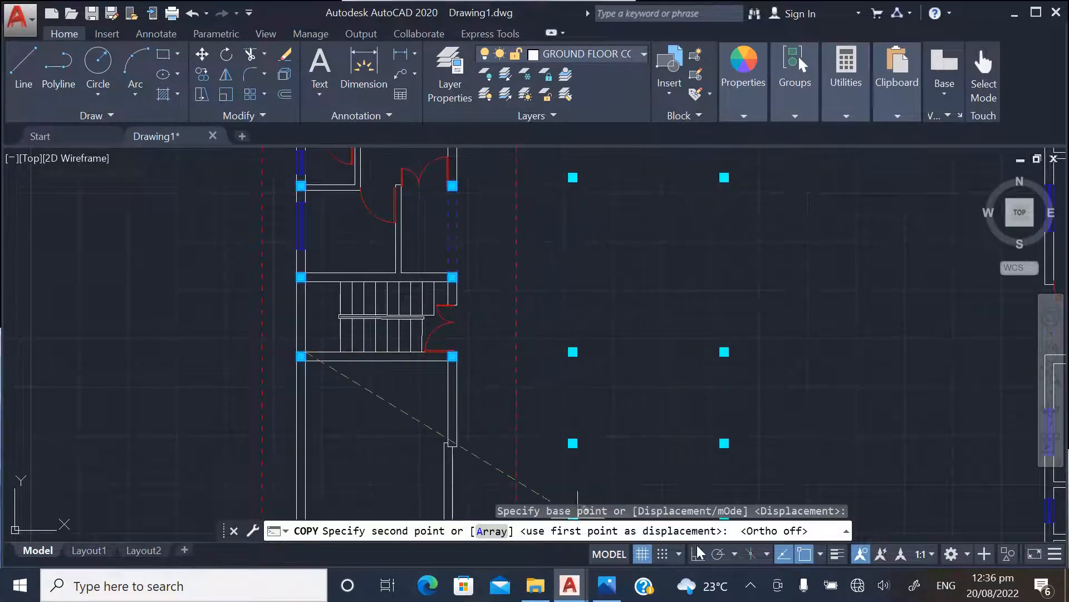
scroll(382, 407, down, 5)
scroll(515, 355, up, 5)
scroll(515, 355, up, 8)
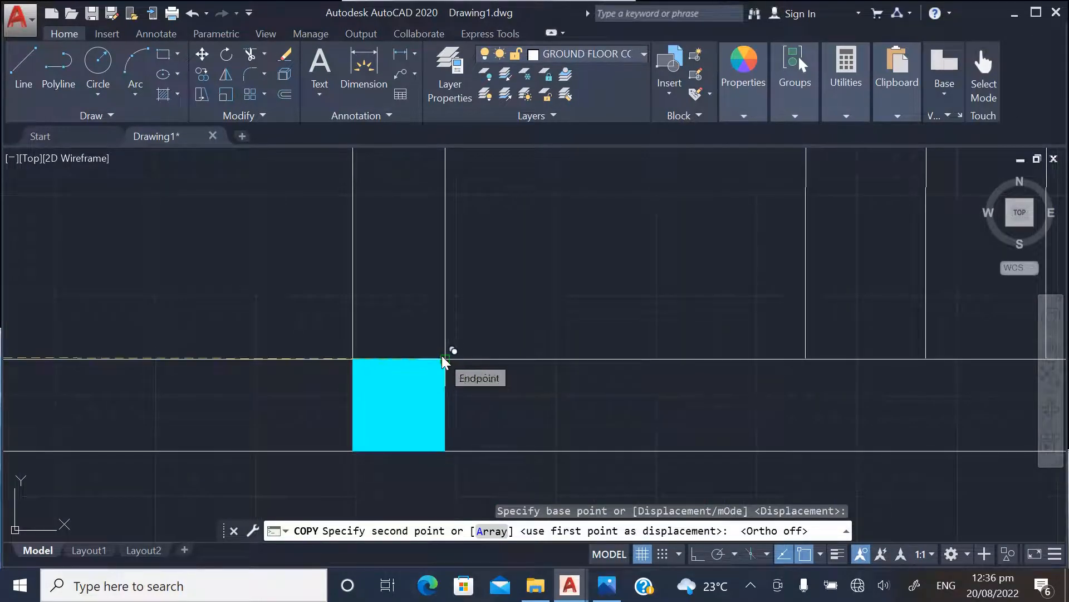
click(444, 359)
key(Escape)
Examine how the copied columns sit relative to the walls and rooms of the neighbouring floor plan
scroll(432, 396, down, 10)
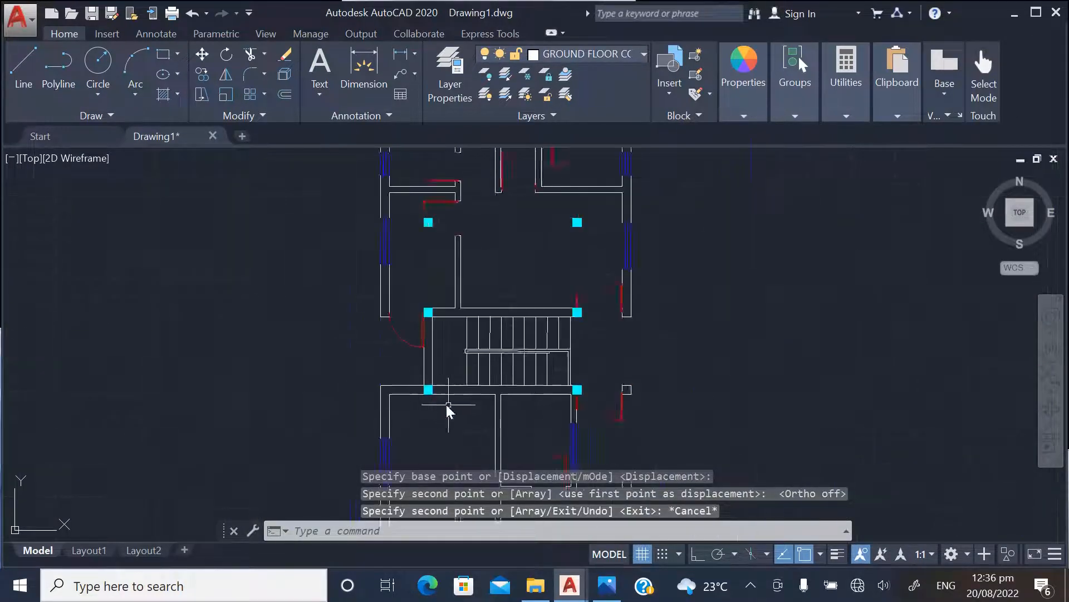
scroll(448, 406, down, 4)
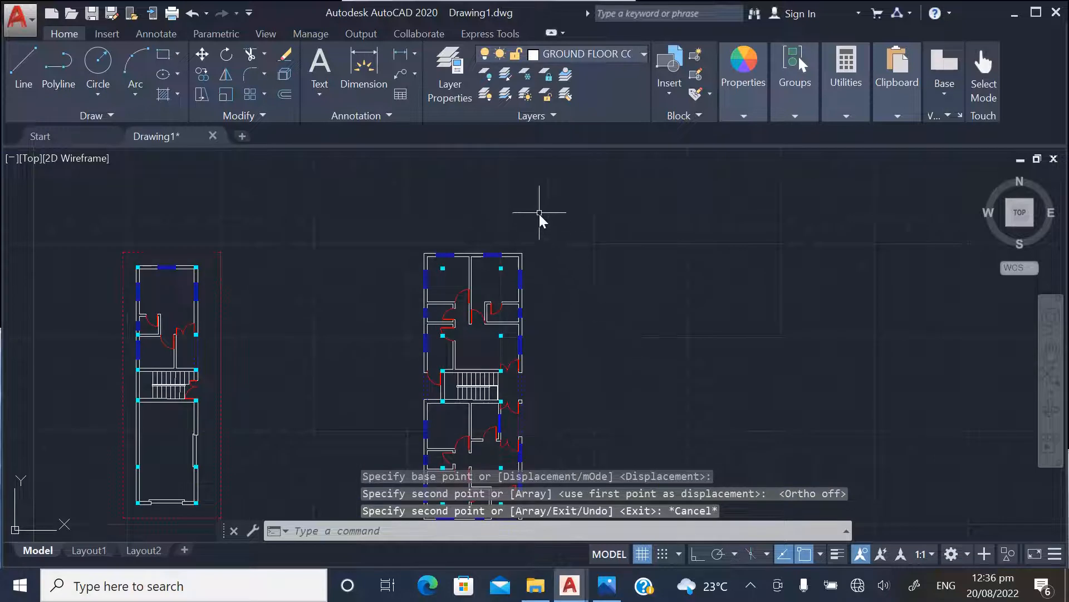
scroll(538, 215, down, 3)
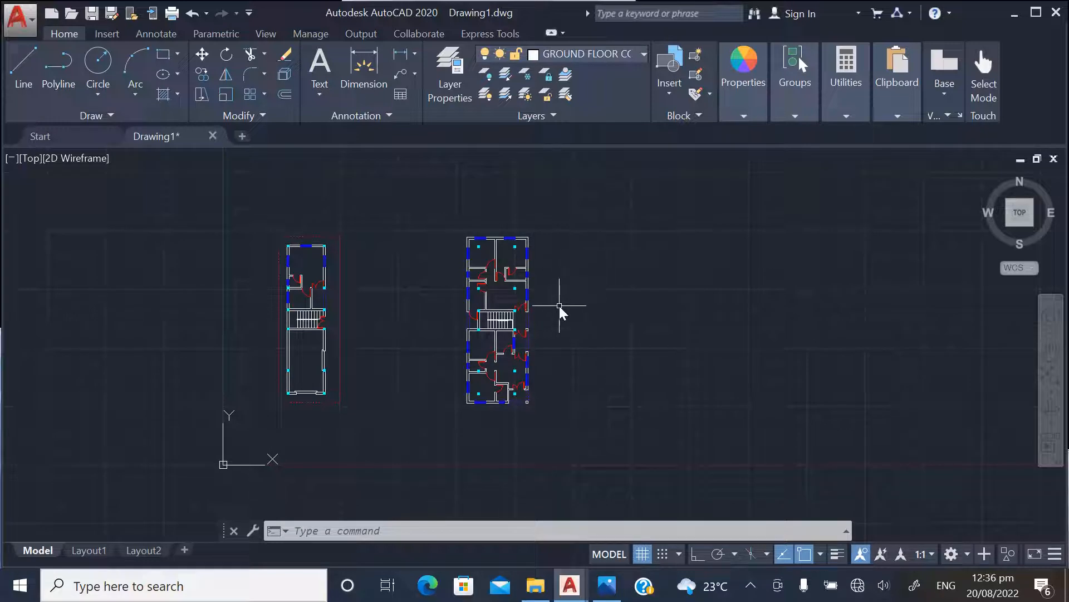
scroll(478, 225, up, 8)
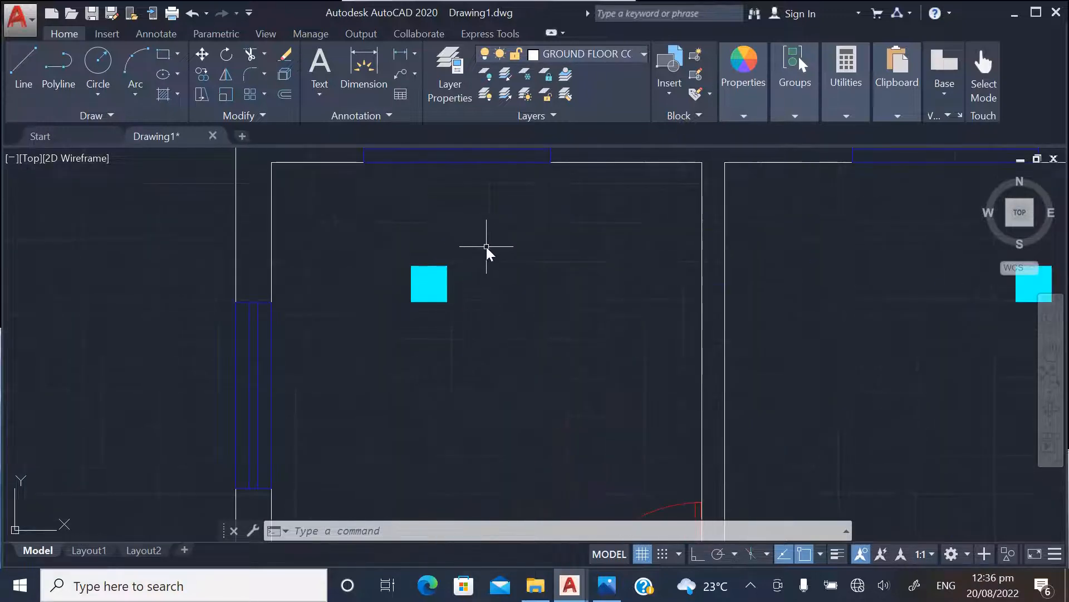
scroll(426, 335, down, 6)
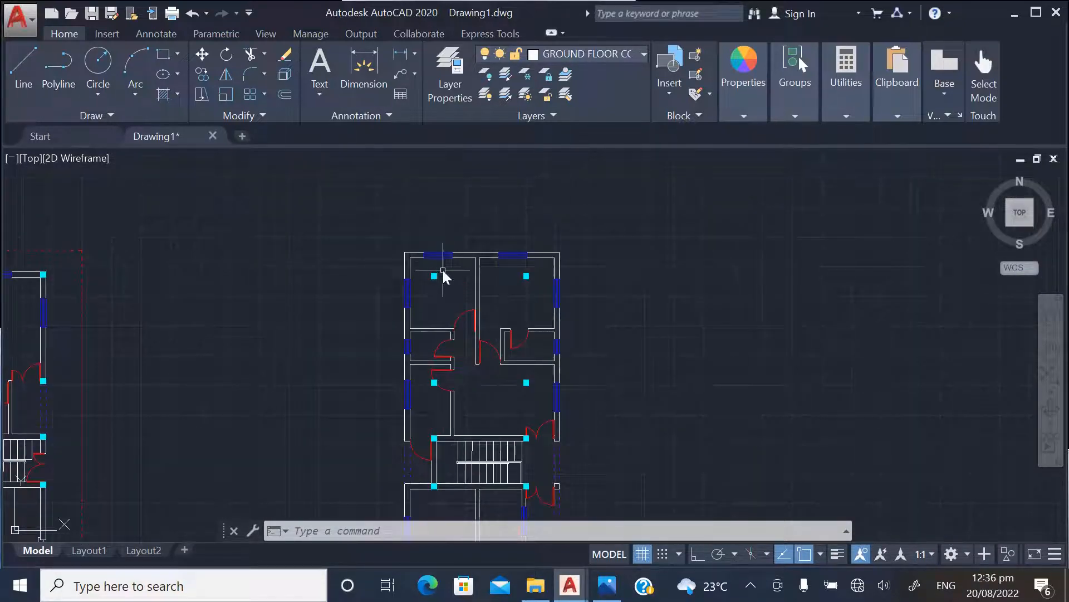
scroll(444, 270, up, 3)
scroll(449, 275, down, 2)
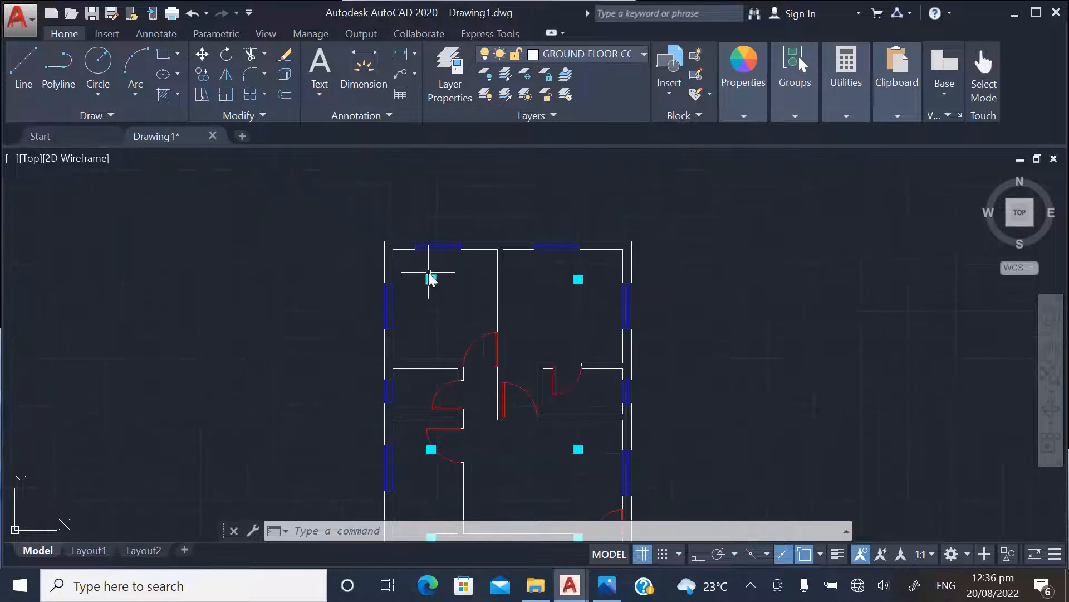
scroll(430, 277, up, 4)
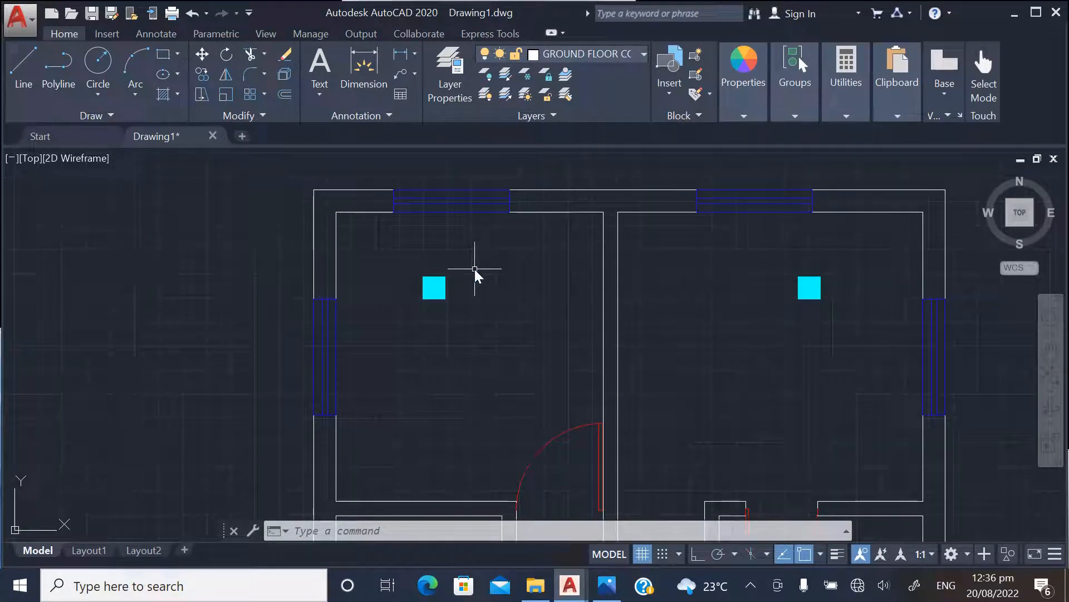
scroll(465, 303, down, 3)
scroll(466, 353, up, 3)
scroll(470, 365, down, 4)
scroll(454, 410, up, 4)
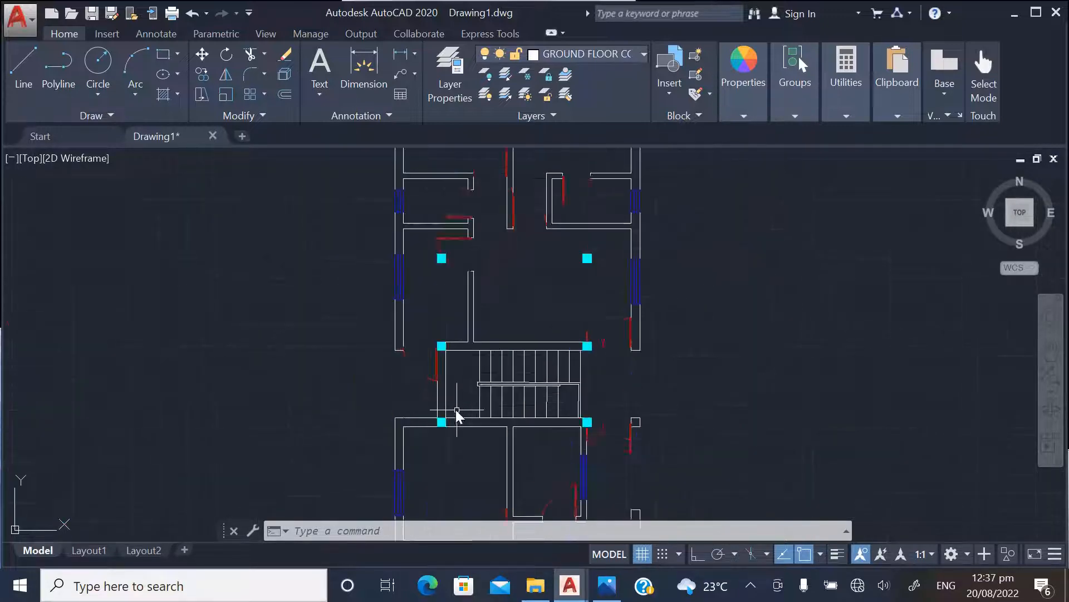
scroll(461, 330, down, 4)
scroll(471, 207, up, 5)
scroll(477, 306, down, 2)
scroll(475, 259, up, 2)
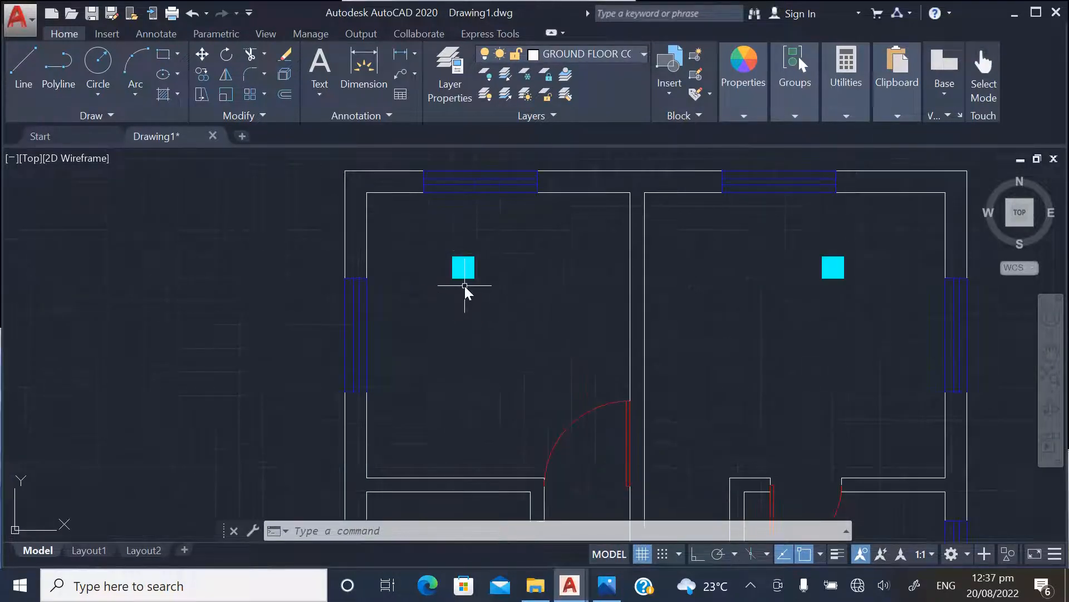
scroll(446, 277, down, 2)
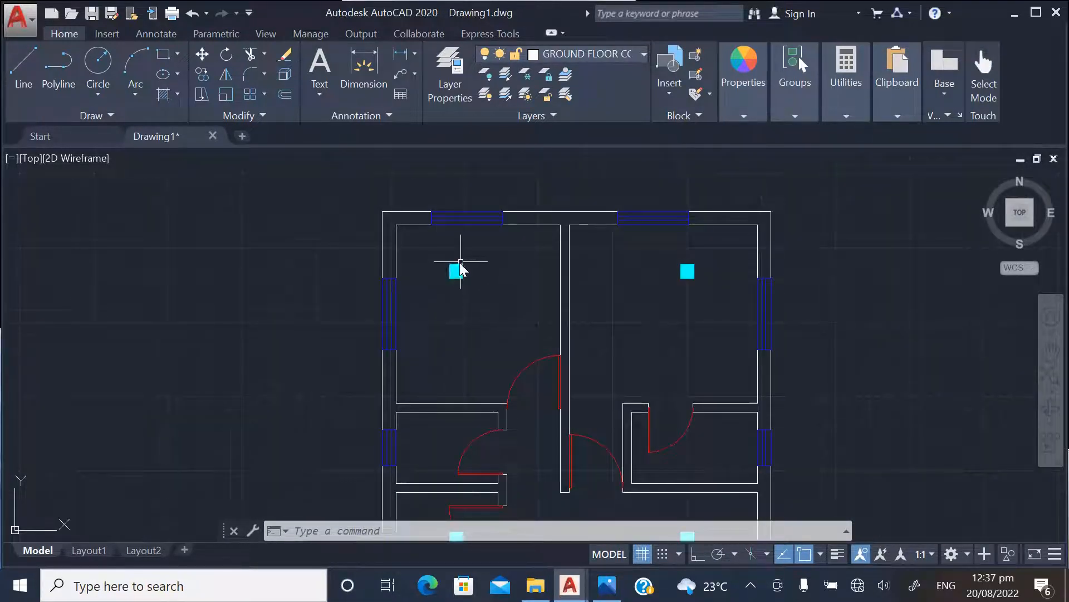
scroll(463, 263, up, 2)
scroll(459, 276, down, 6)
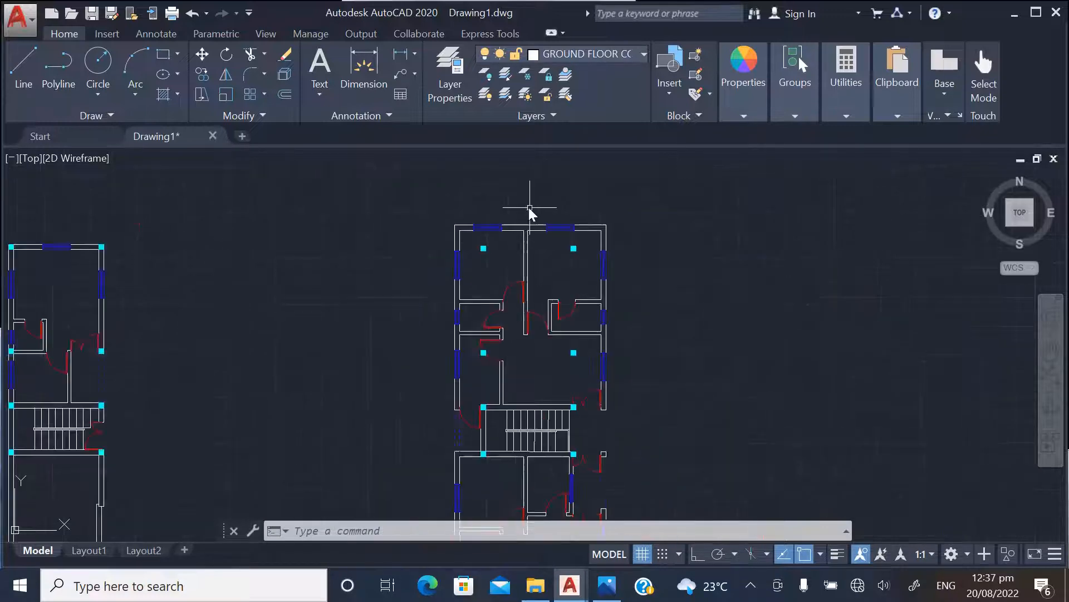
scroll(489, 235, up, 4)
scroll(482, 231, down, 5)
scroll(468, 226, up, 8)
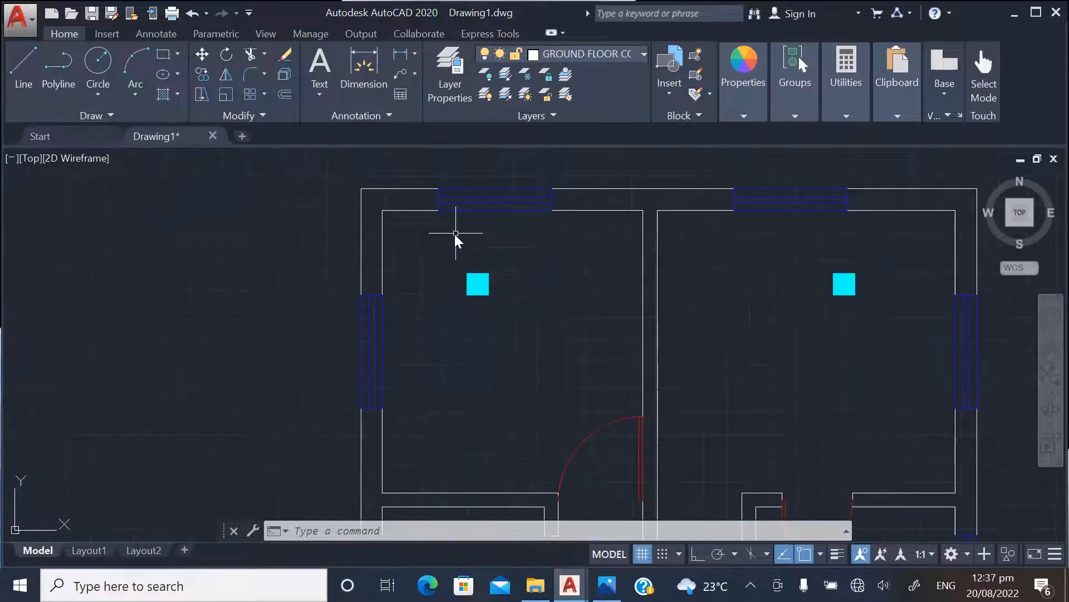
scroll(566, 389, down, 2)
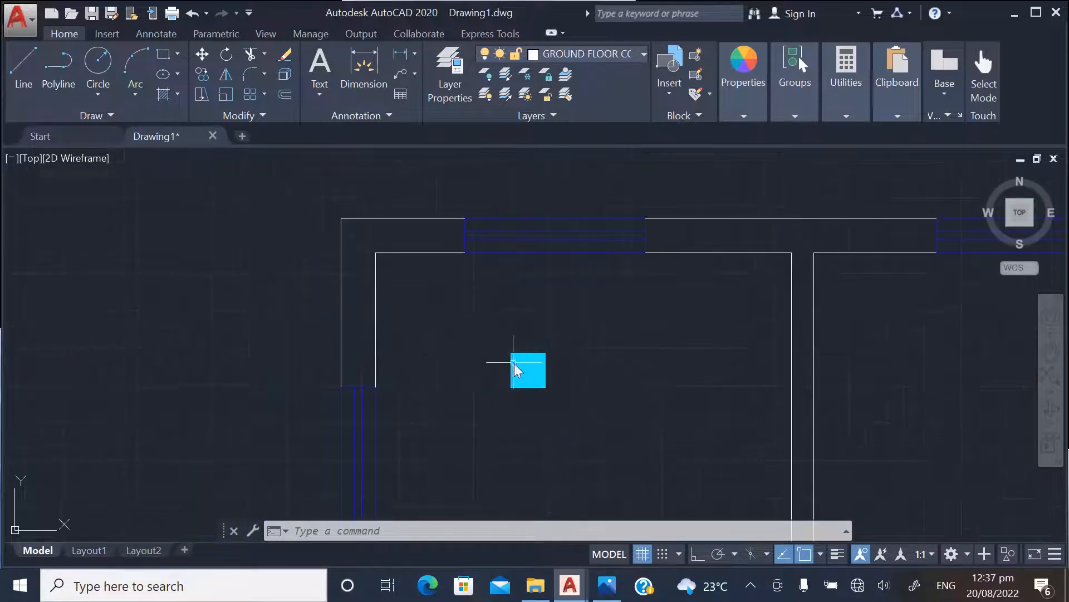
scroll(409, 400, down, 3)
scroll(429, 396, up, 3)
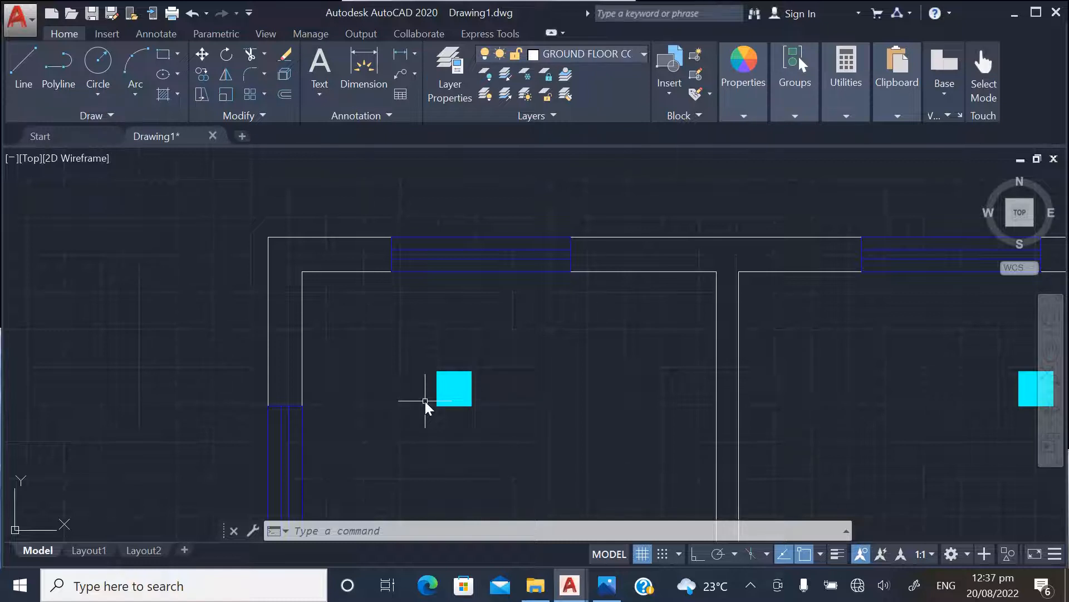
scroll(411, 393, down, 2)
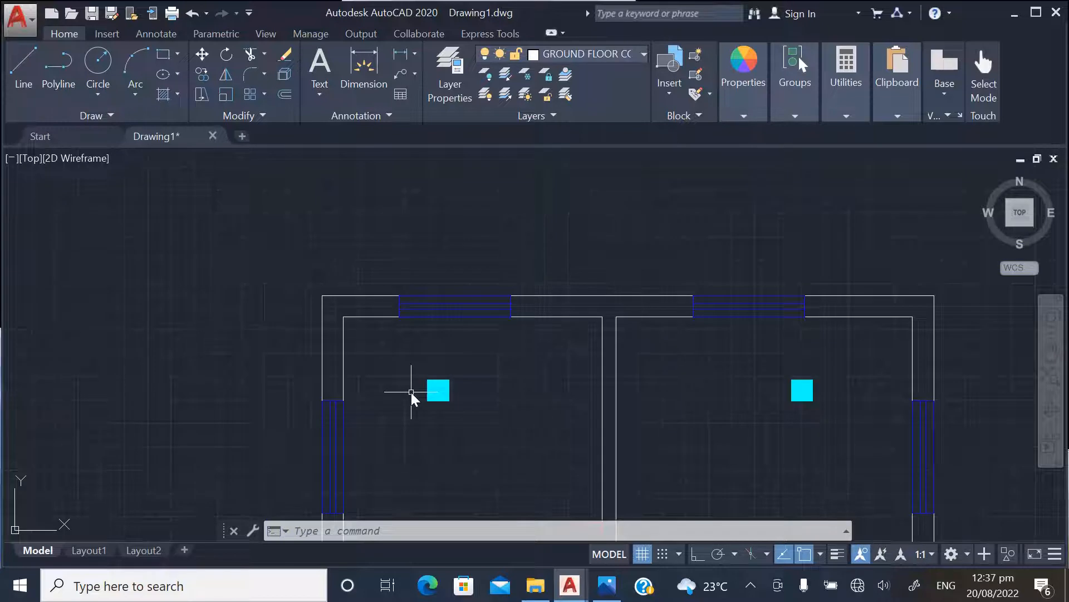
scroll(411, 392, down, 1)
scroll(422, 393, up, 2)
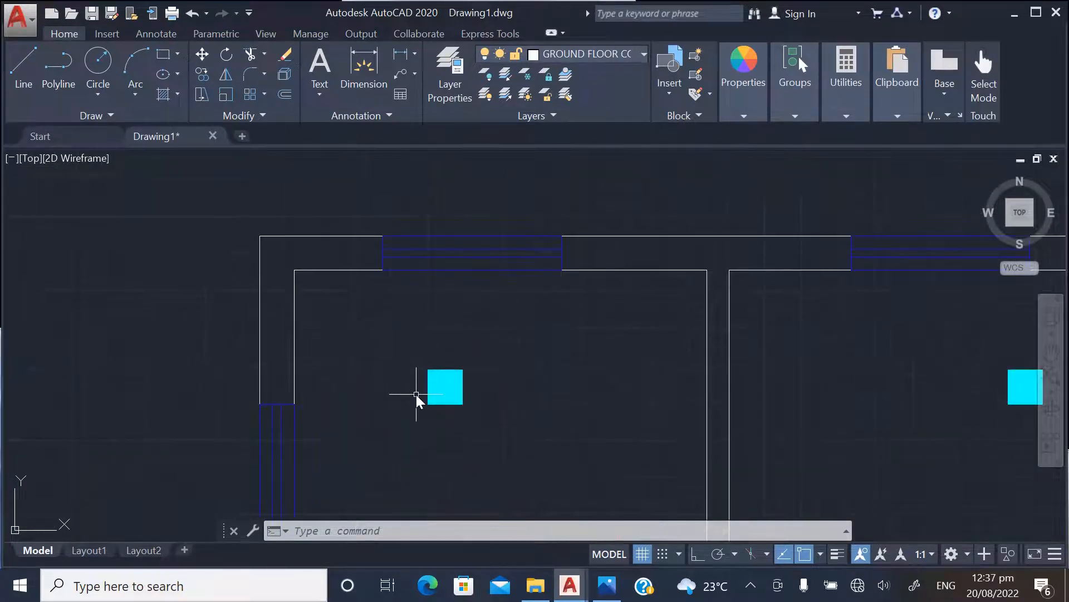
scroll(387, 410, down, 2)
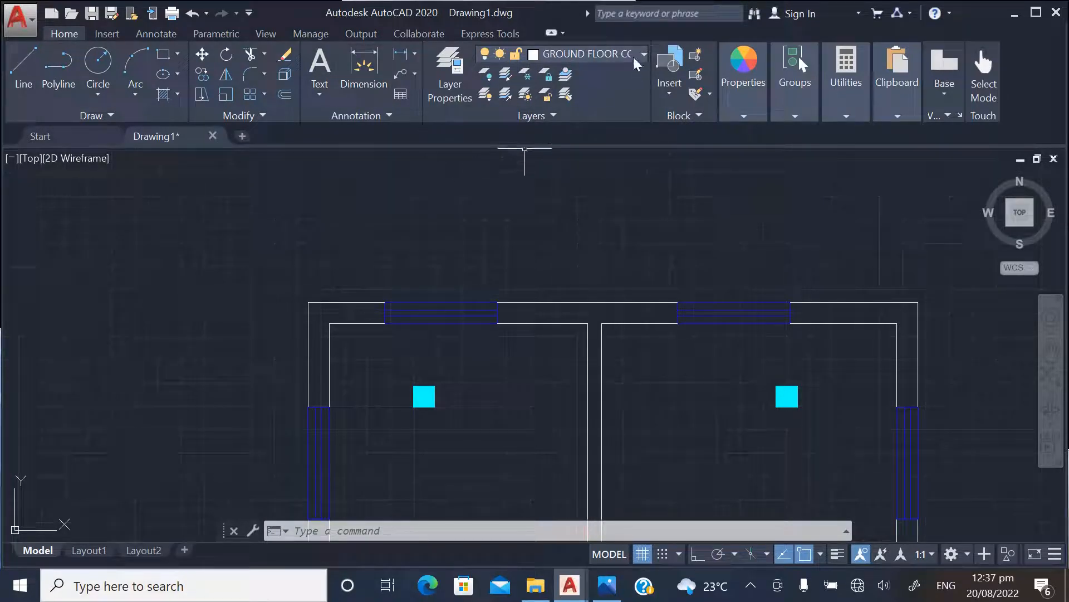
Create a new layer named FF COLUMNS
click(449, 69)
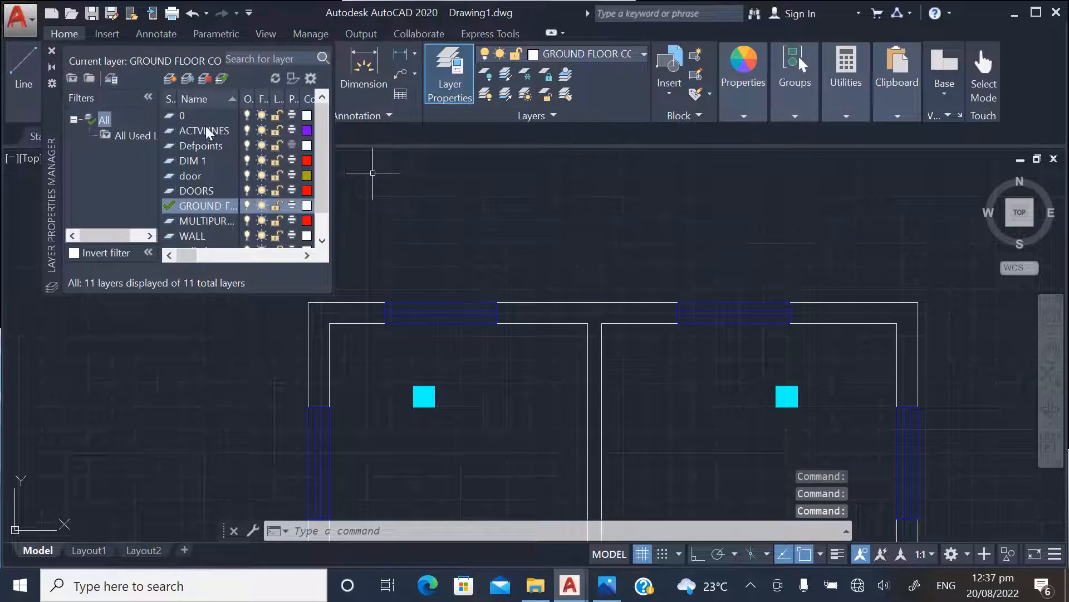
click(169, 78)
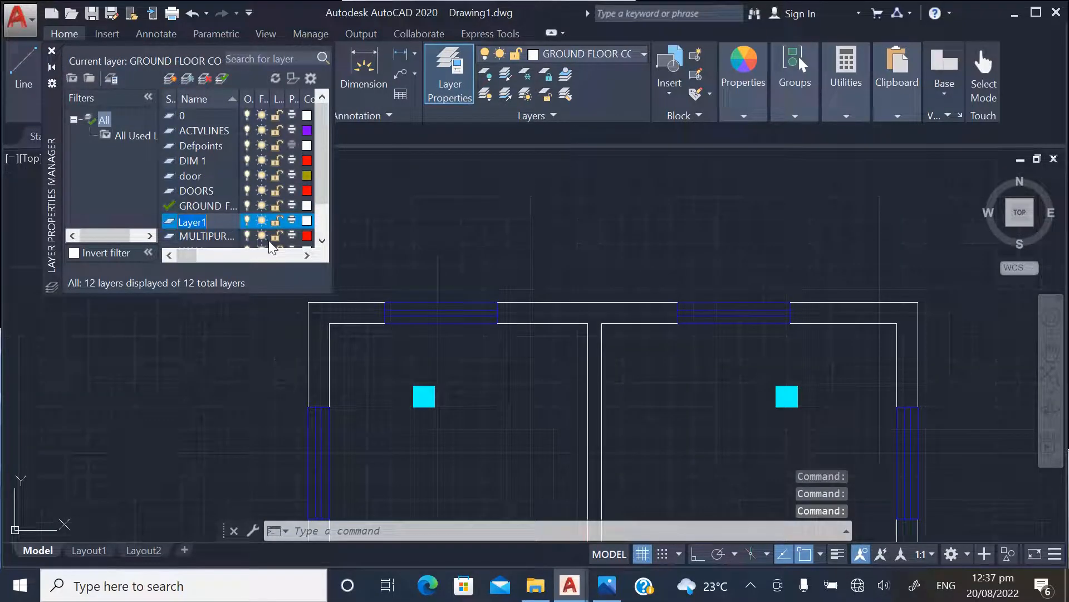
text(FF)
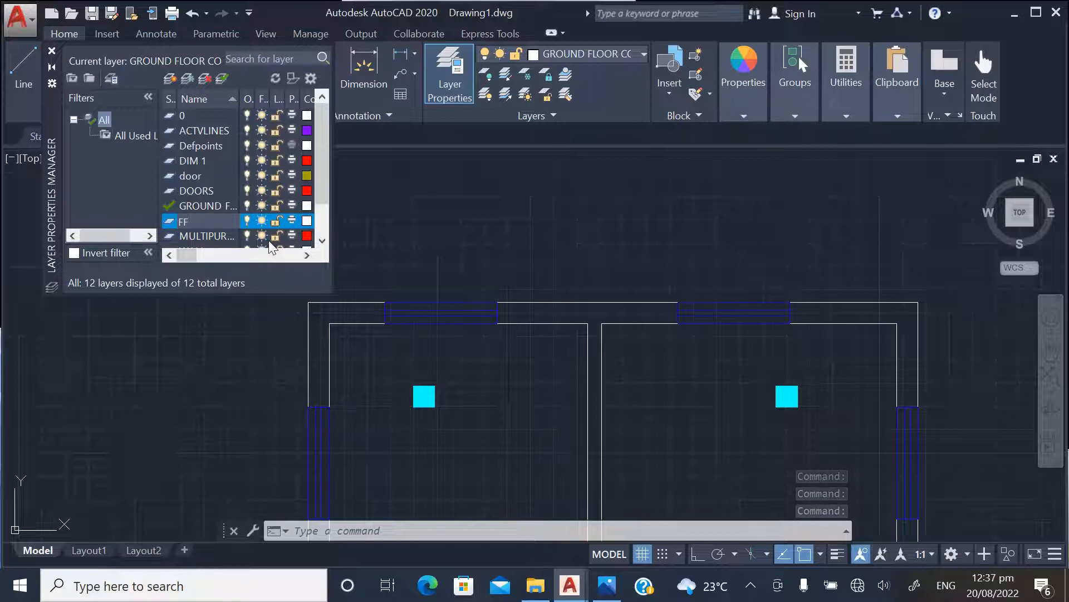
text( COLUMNS)
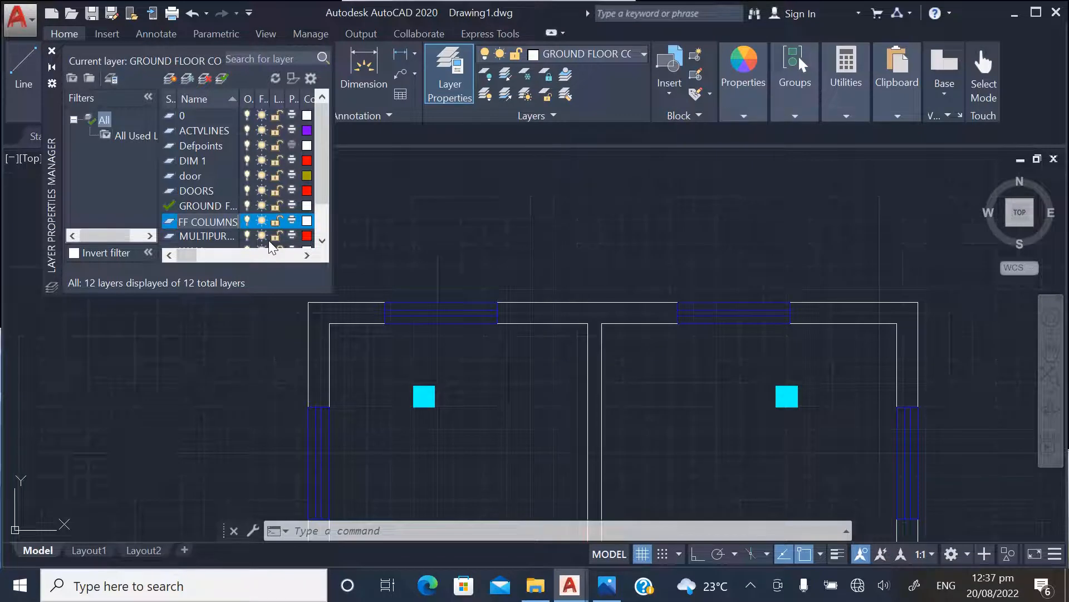
click(187, 190)
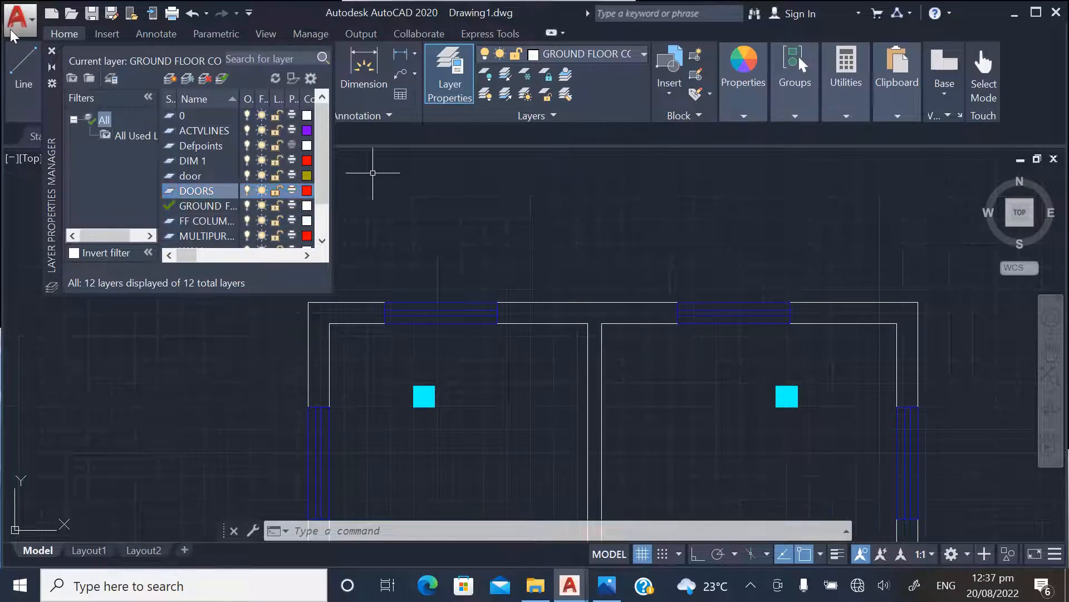
click(49, 51)
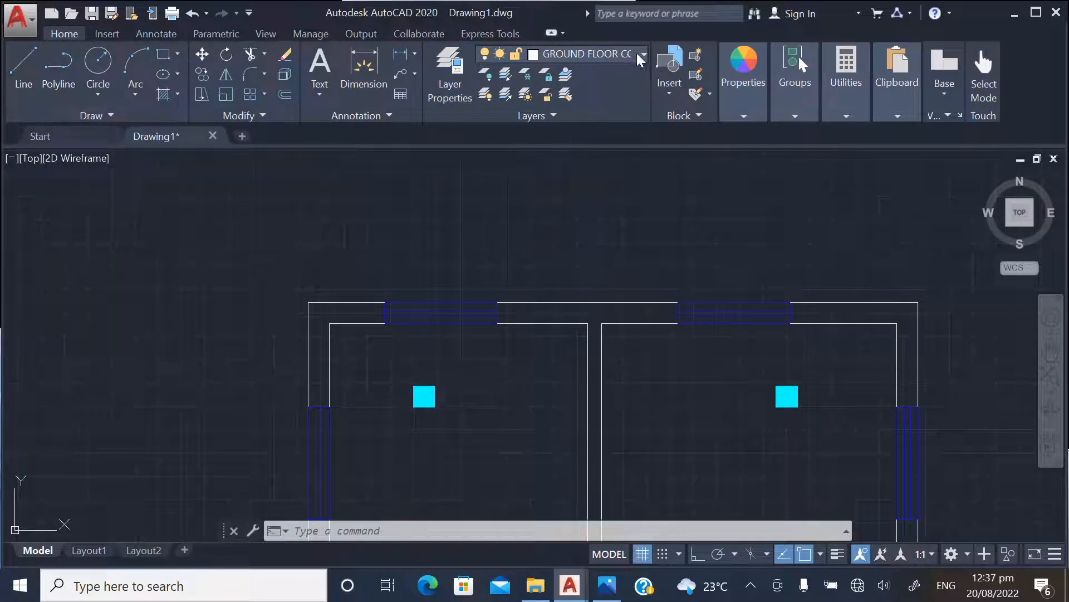
Make FF COLUMNS the current layer and choose the colour for new objects
click(637, 52)
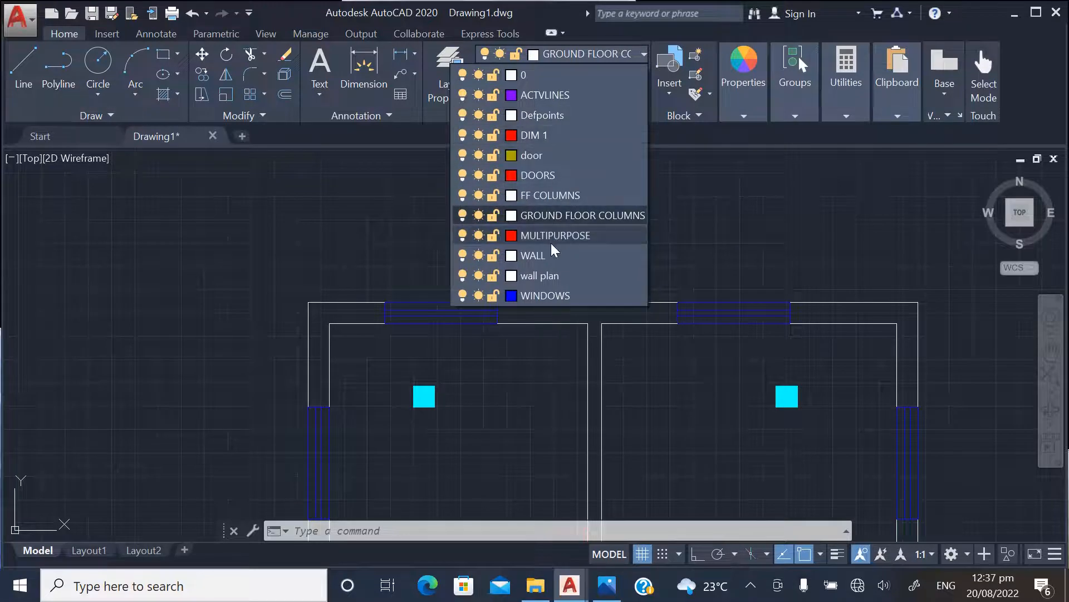
click(546, 195)
click(739, 69)
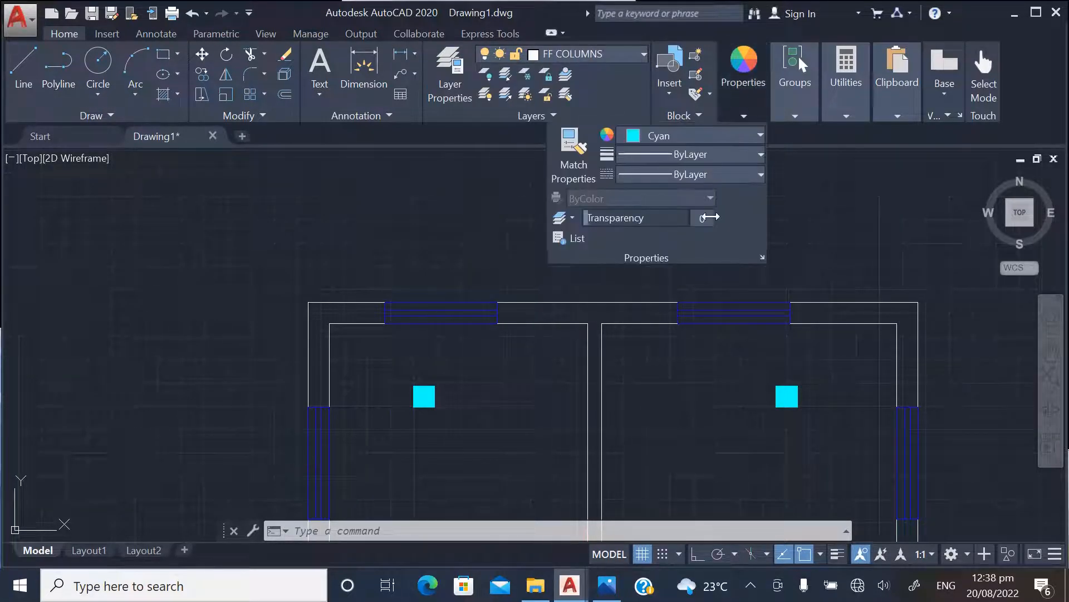
click(686, 135)
click(653, 308)
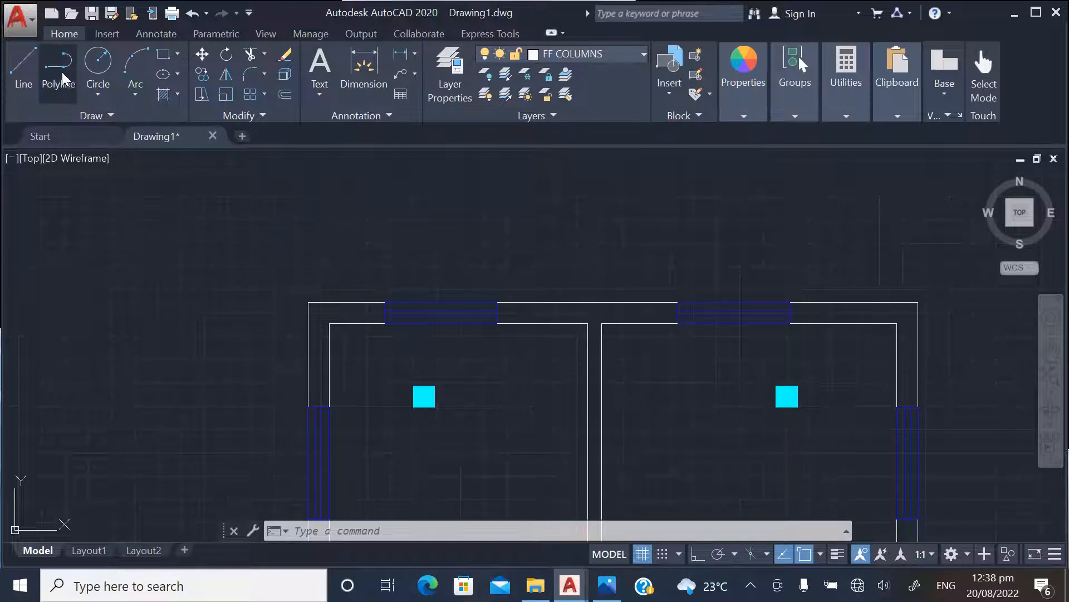
click(25, 73)
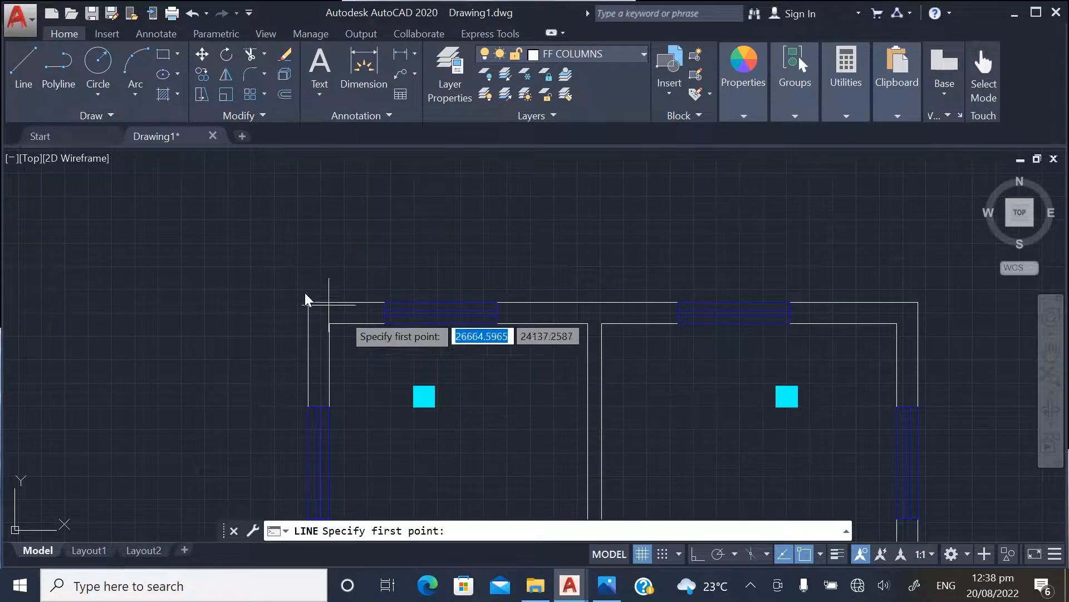
key(Escape)
scroll(232, 265, down, 2)
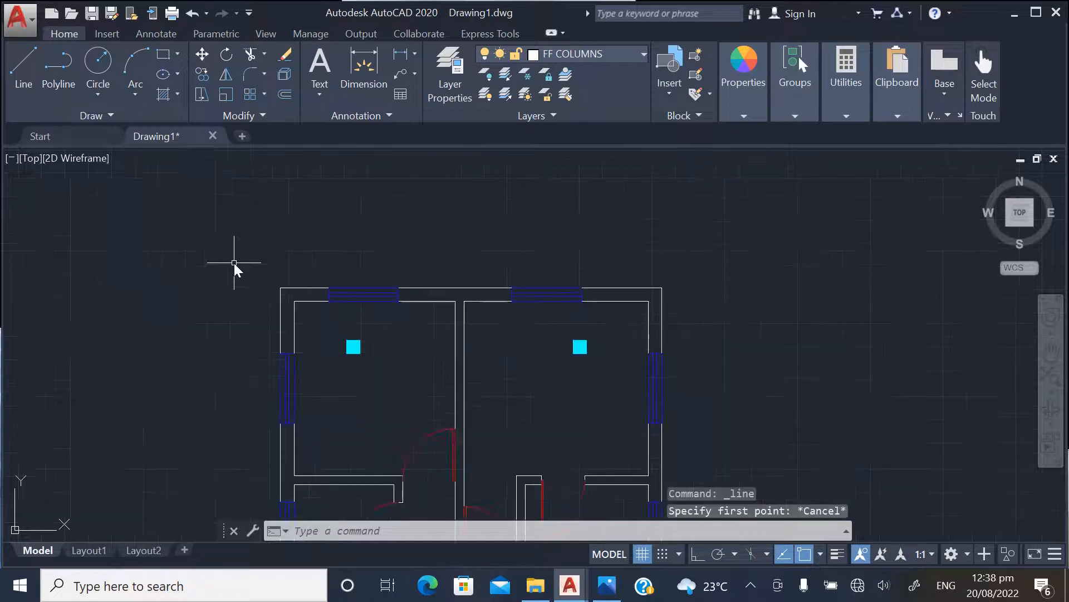
Draw horizontal construction lines along the top edges of the two column rows above the stairwell on the plan with the copied columns
text(XLINE)
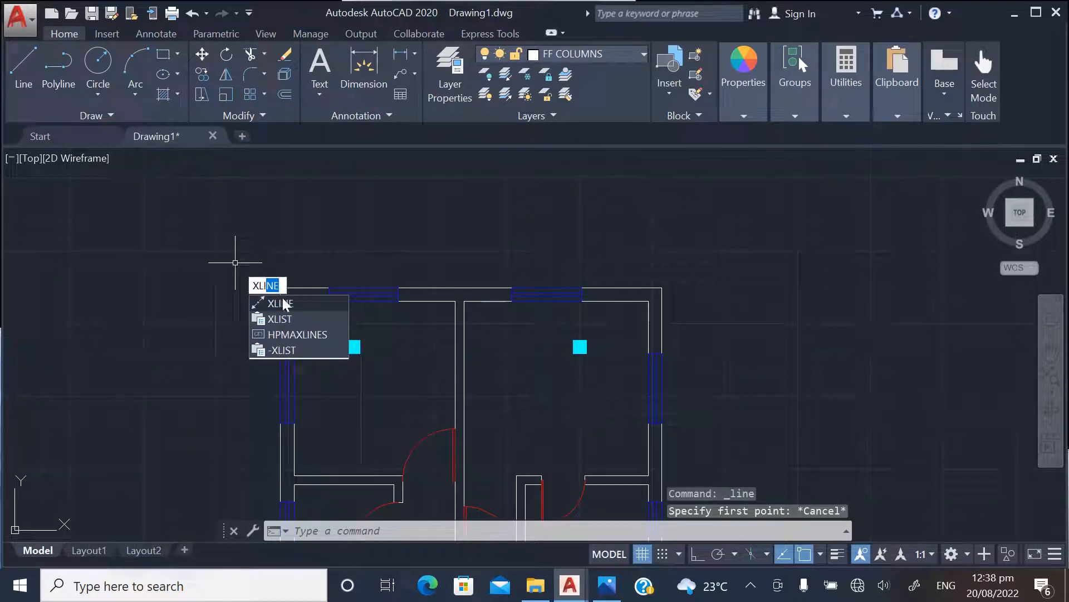
key(Return)
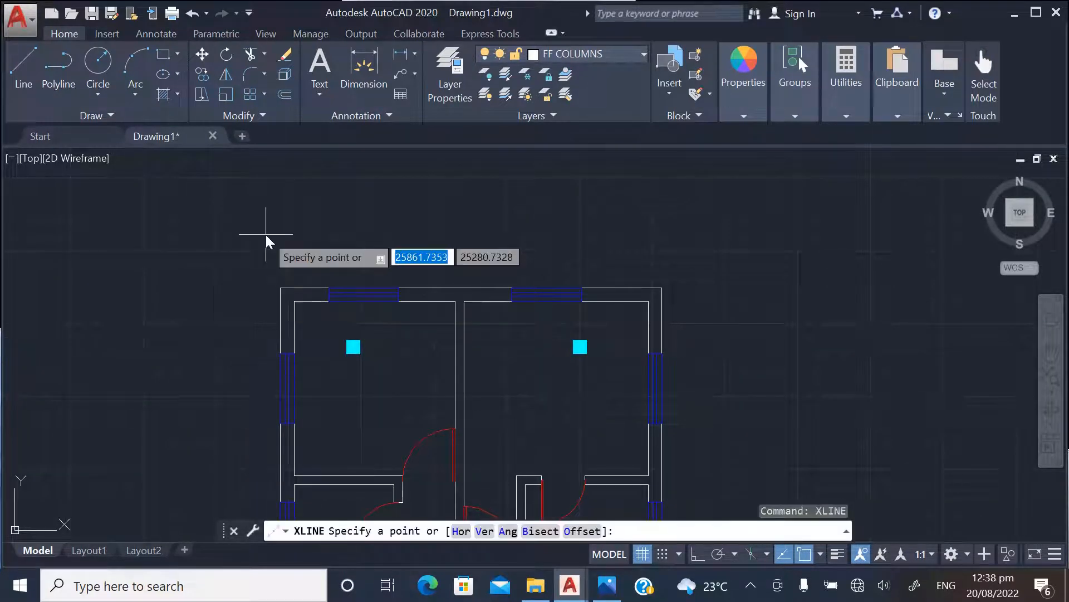
text(H)
key(Return)
scroll(330, 341, up, 3)
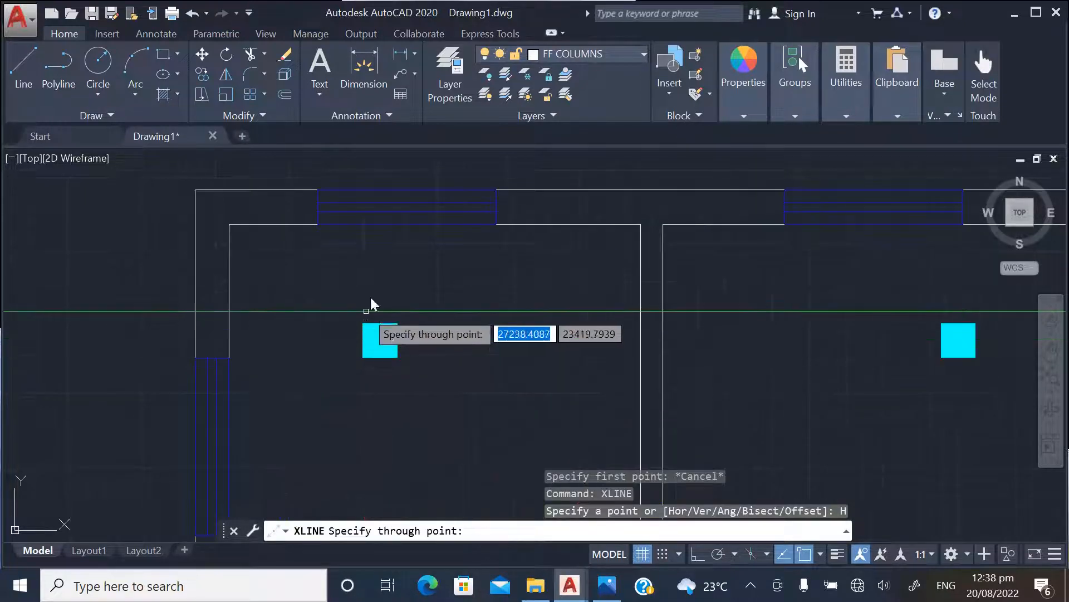
click(367, 323)
scroll(389, 259, down, 6)
scroll(376, 362, up, 8)
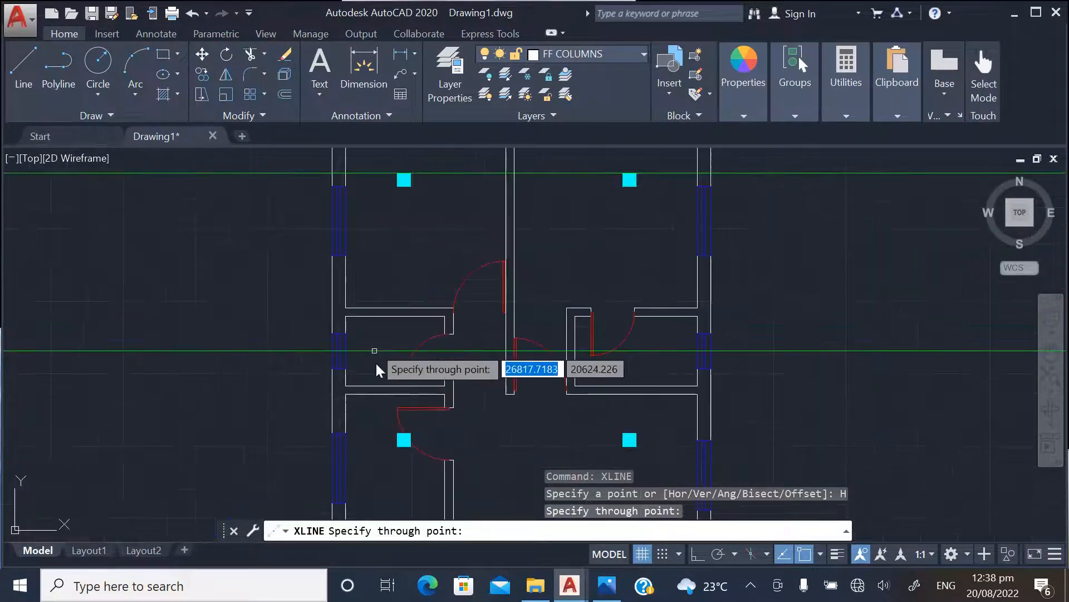
click(412, 419)
scroll(401, 299, down, 5)
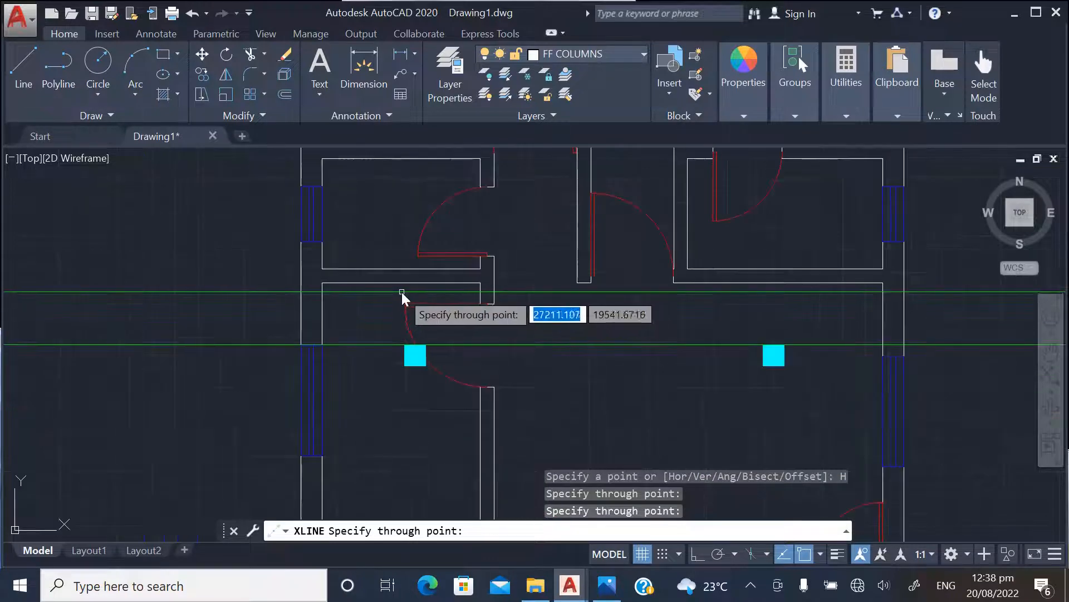
Add a horizontal construction line along the top edge of the columns at the stairwell's upper wall
scroll(415, 471, up, 8)
scroll(416, 423, up, 2)
scroll(417, 367, down, 5)
scroll(412, 326, up, 8)
click(408, 321)
scroll(429, 249, down, 6)
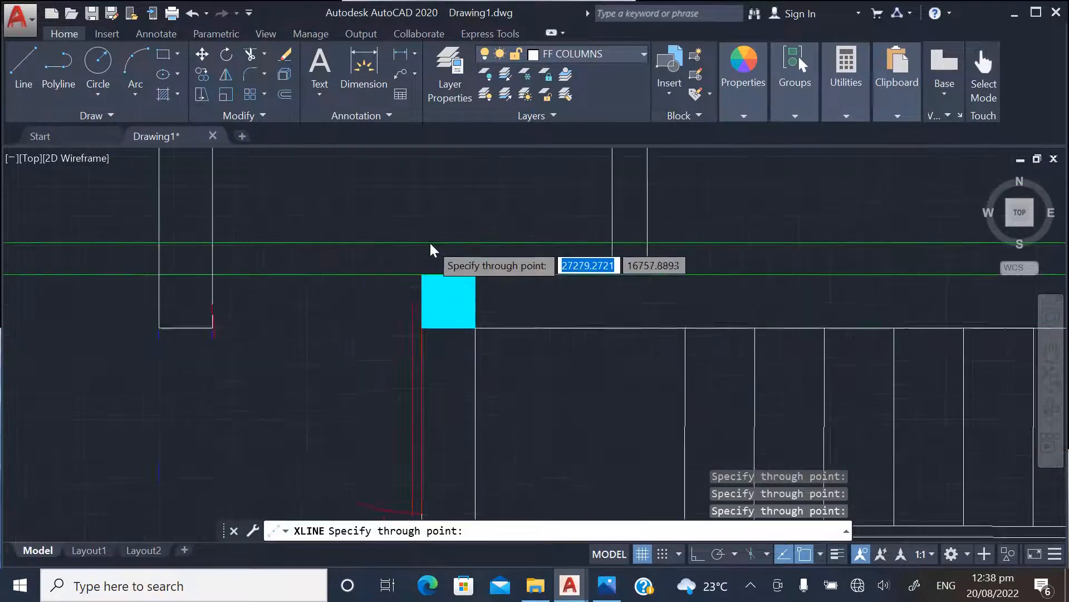
Add horizontal construction lines along the top edge of the column row below the stairwell and the bottom edge of the lowest row
scroll(426, 312, up, 5)
scroll(415, 335, down, 4)
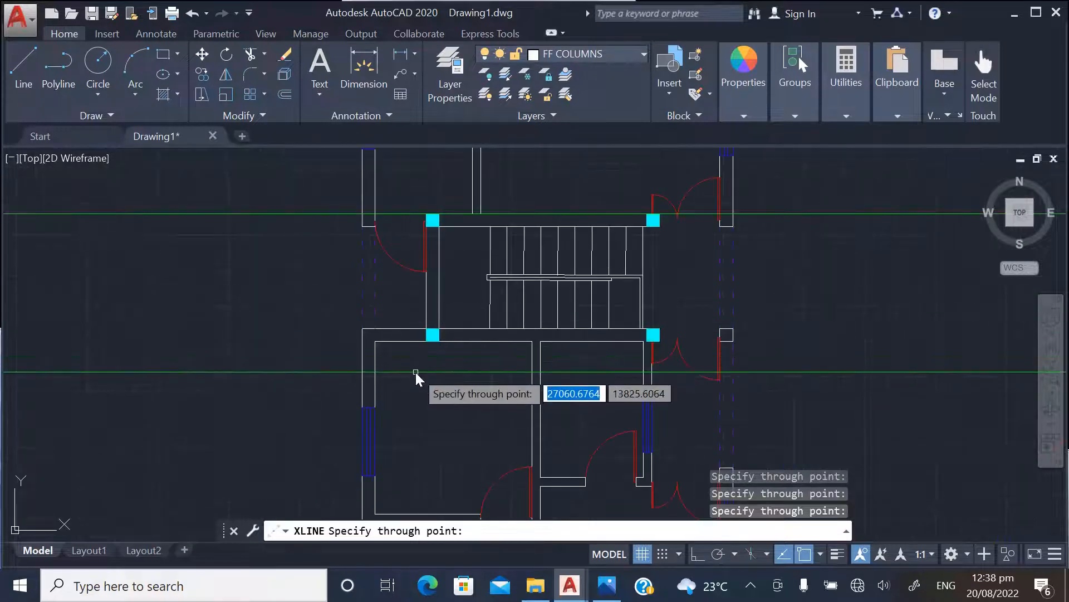
scroll(425, 445, up, 9)
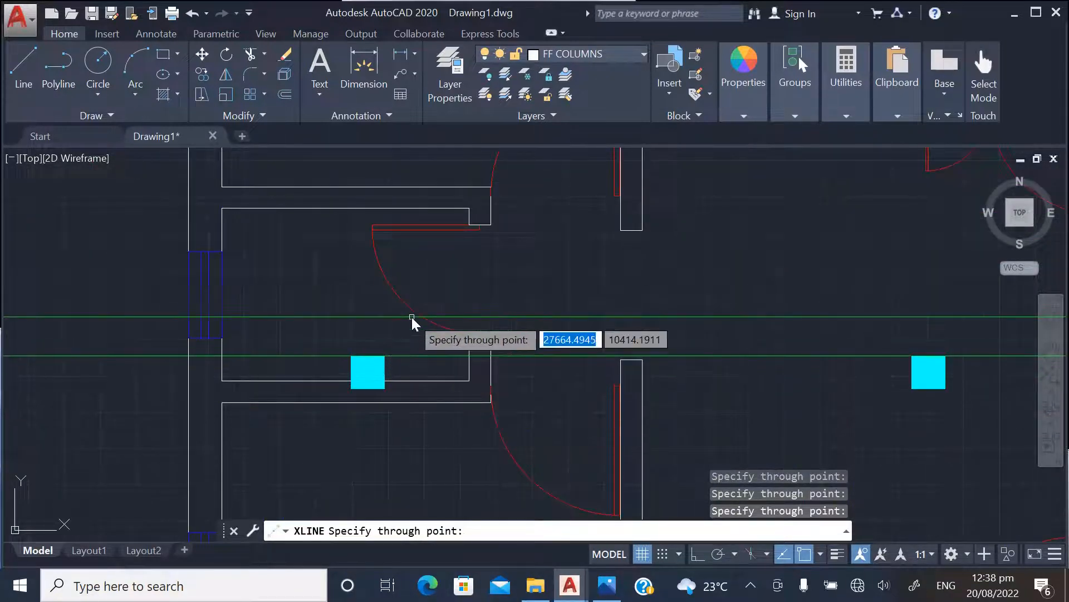
scroll(423, 290, down, 5)
scroll(418, 381, up, 3)
scroll(428, 380, up, 4)
click(427, 382)
scroll(427, 439, down, 2)
scroll(427, 441, down, 3)
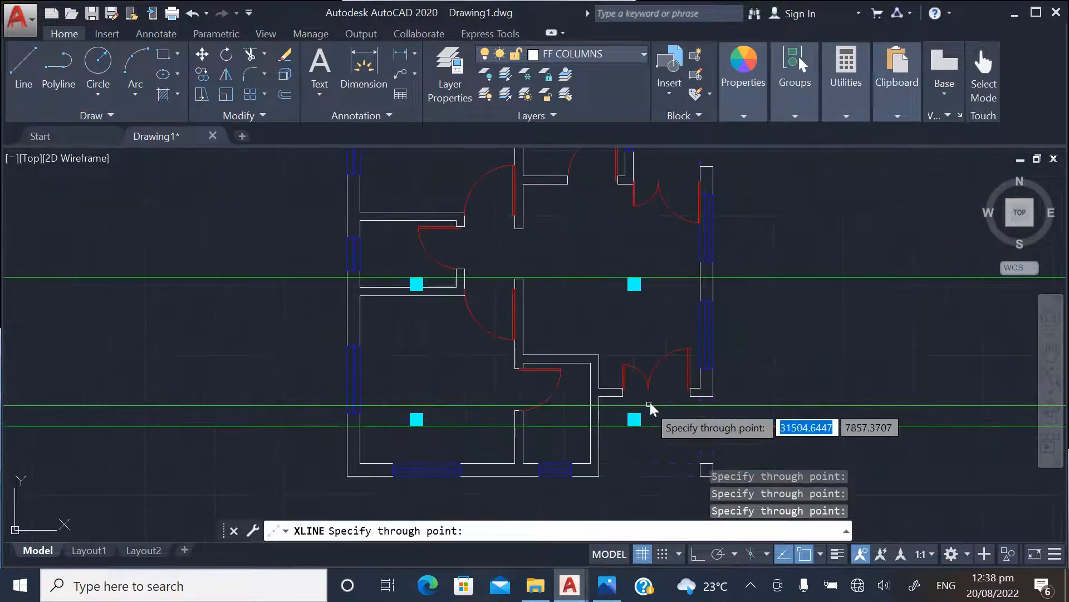
key(Escape)
Draw vertical construction lines through the right edges of the plan's two vertical lines of columns
scroll(469, 459, down, 5)
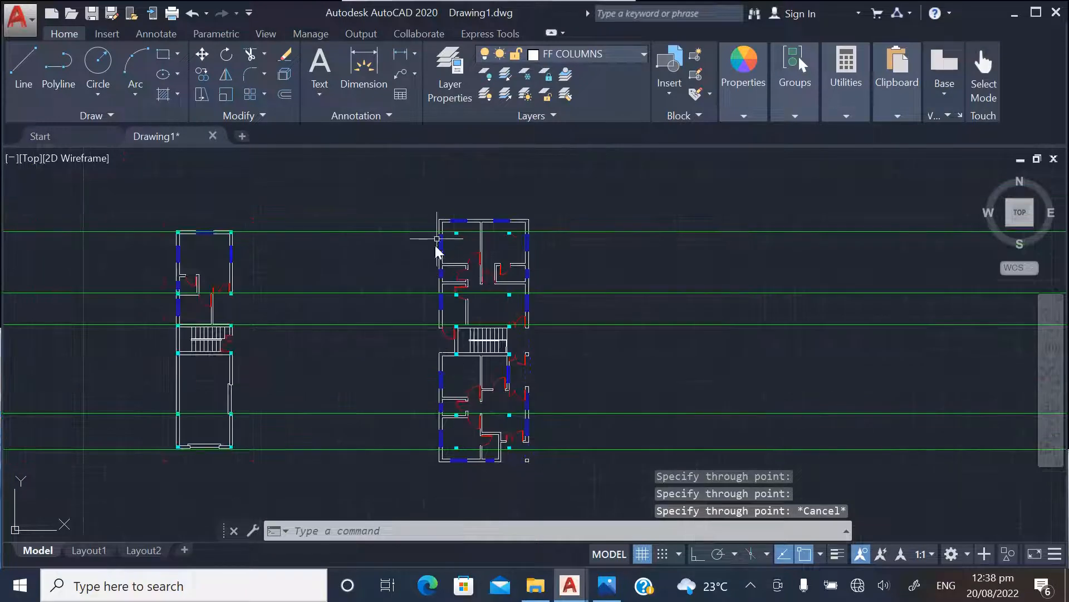
scroll(440, 222, up, 4)
right_click(391, 204)
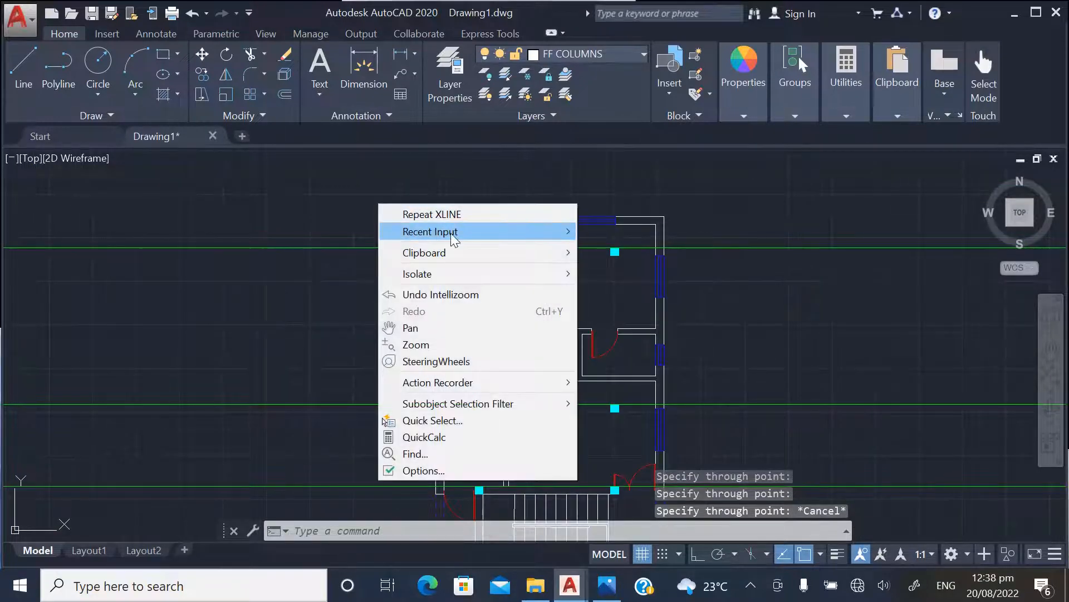
mouse_move(520, 233)
click(611, 234)
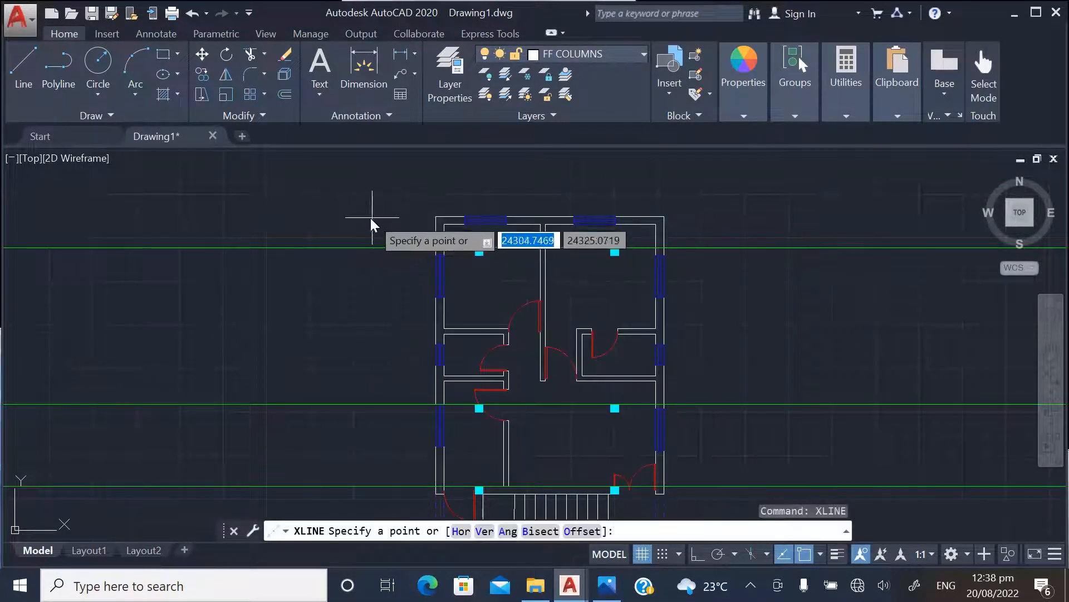
text(V)
key(Return)
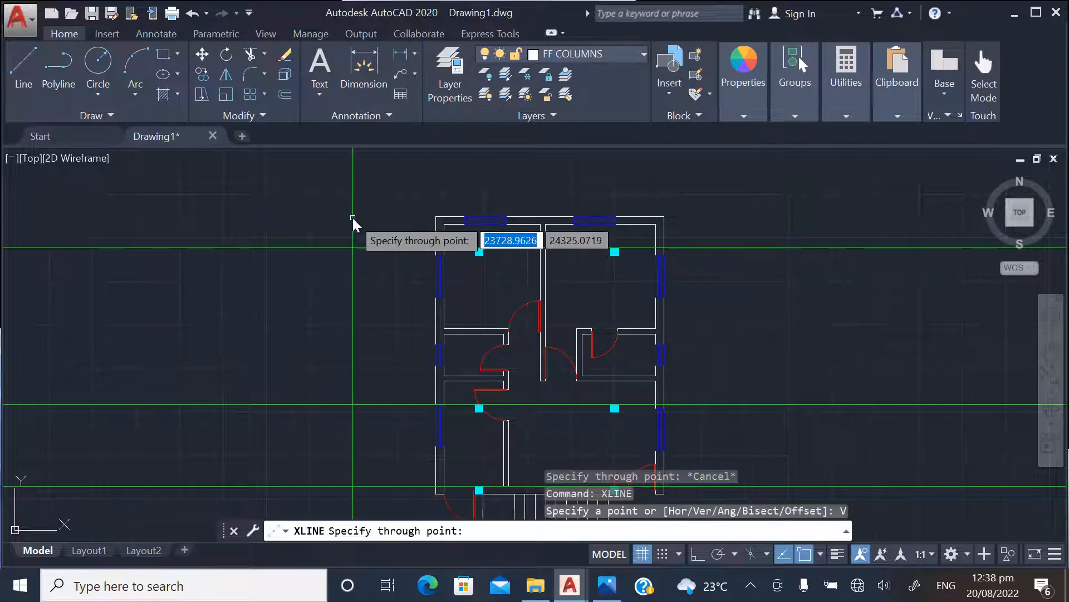
scroll(483, 251, up, 5)
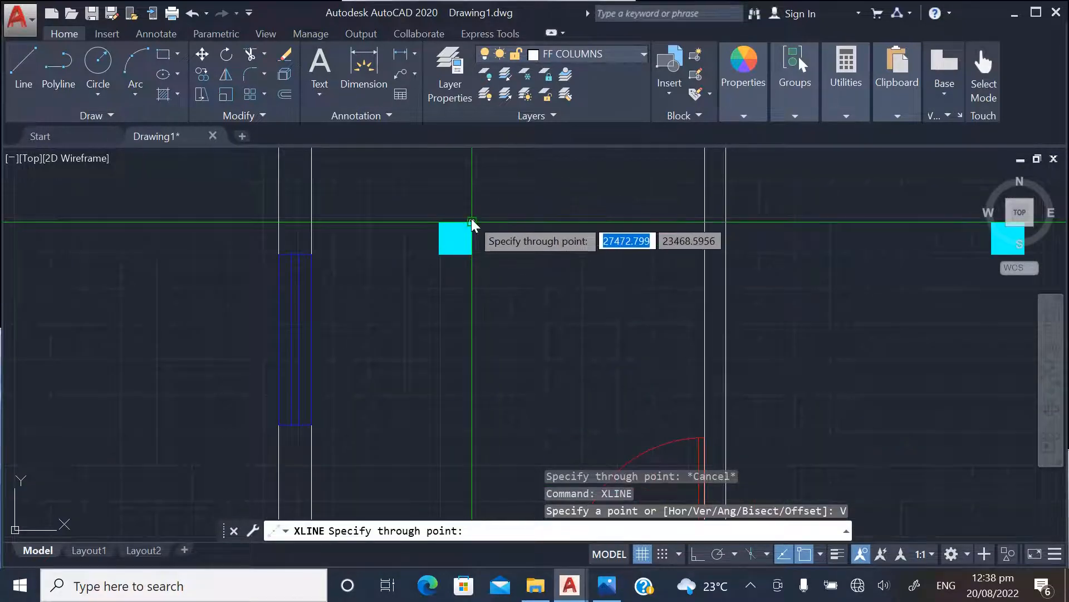
scroll(473, 237, down, 6)
scroll(412, 250, up, 3)
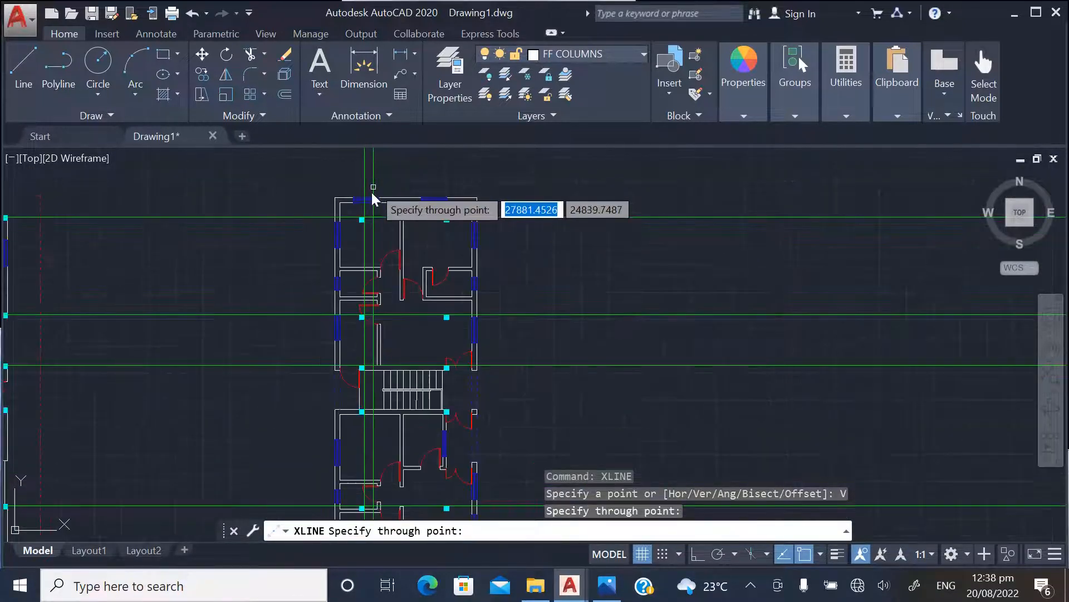
scroll(453, 205, up, 4)
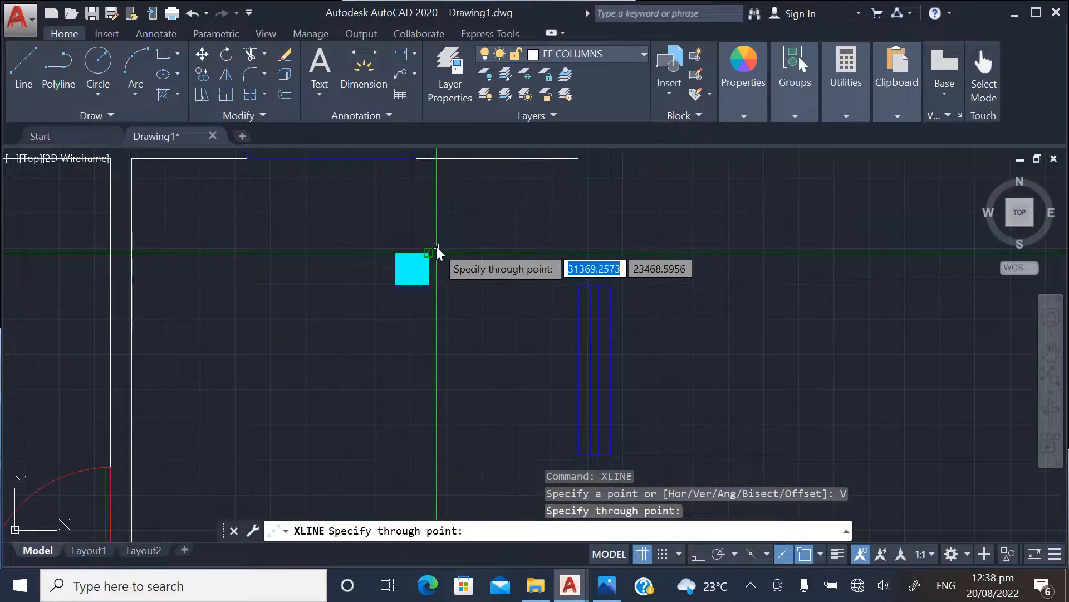
click(431, 252)
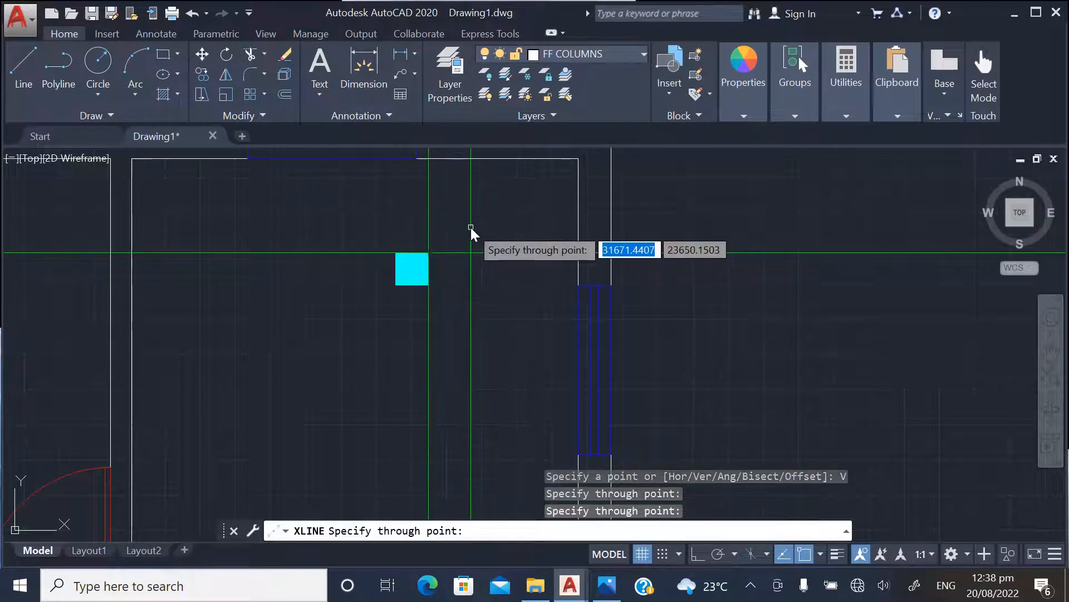
key(Escape)
scroll(484, 269, down, 6)
scroll(553, 298, down, 2)
scroll(389, 272, up, 5)
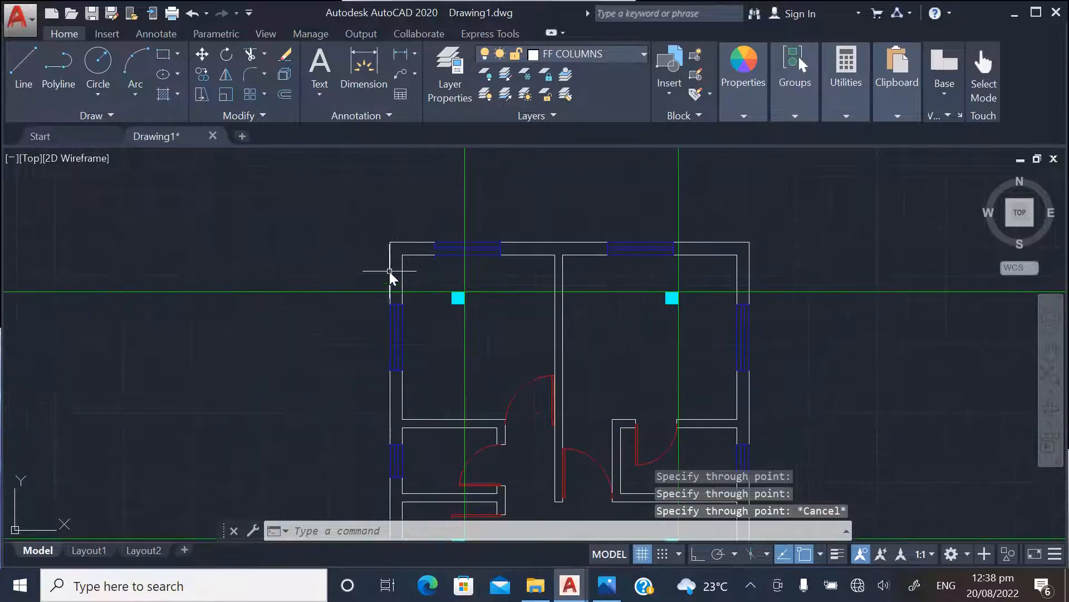
scroll(440, 277, up, 5)
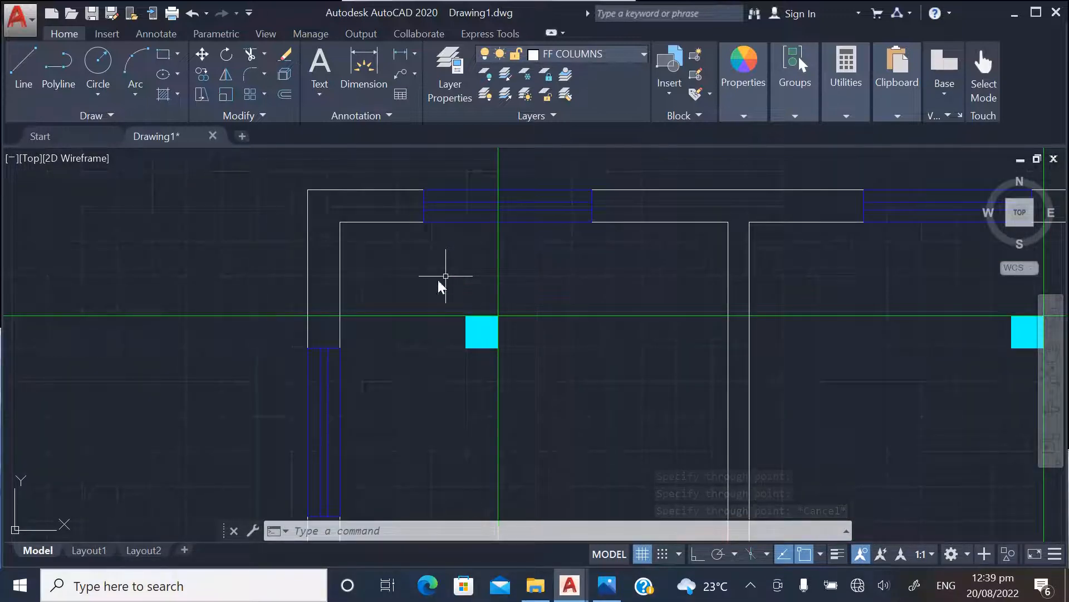
scroll(437, 280, down, 5)
scroll(405, 332, up, 5)
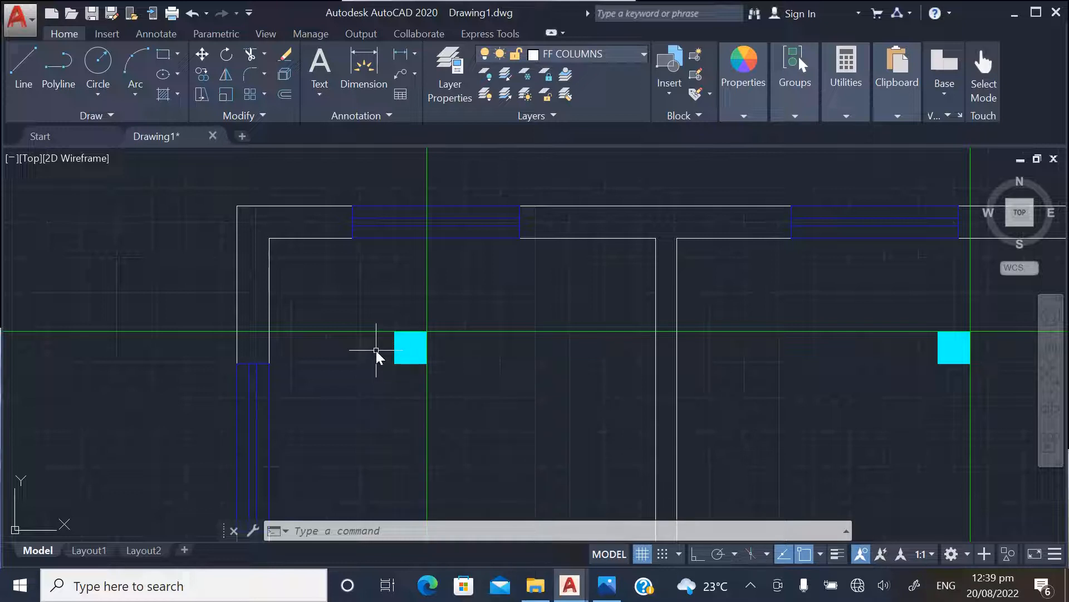
scroll(352, 405, down, 4)
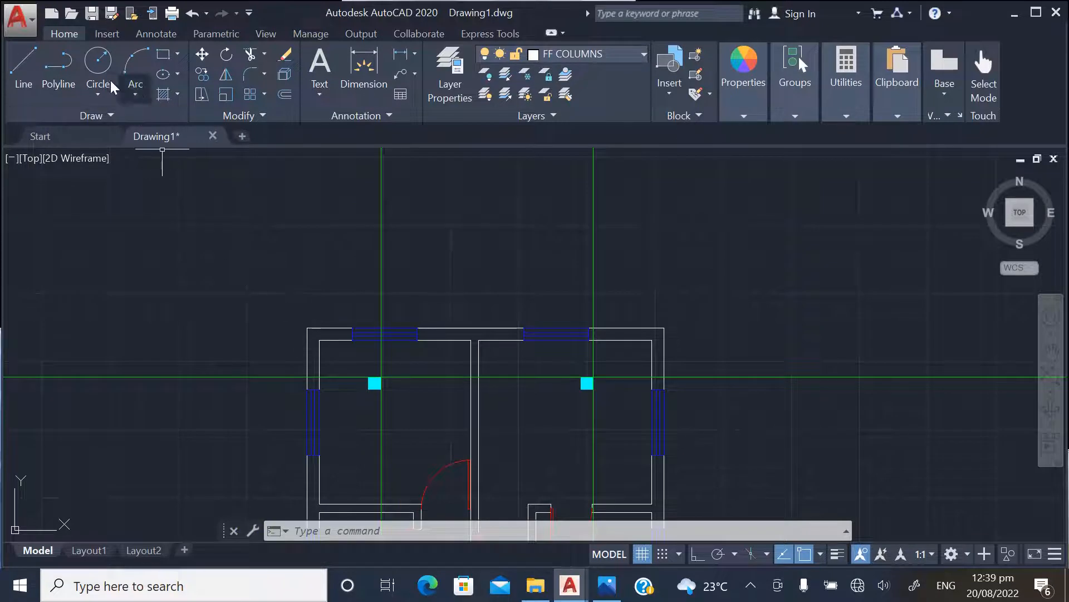
Draw a closed 230 by 230 square polyline in the empty space beyond the plan's upper-right corner, with Ortho on
click(68, 70)
scroll(117, 325, down, 1)
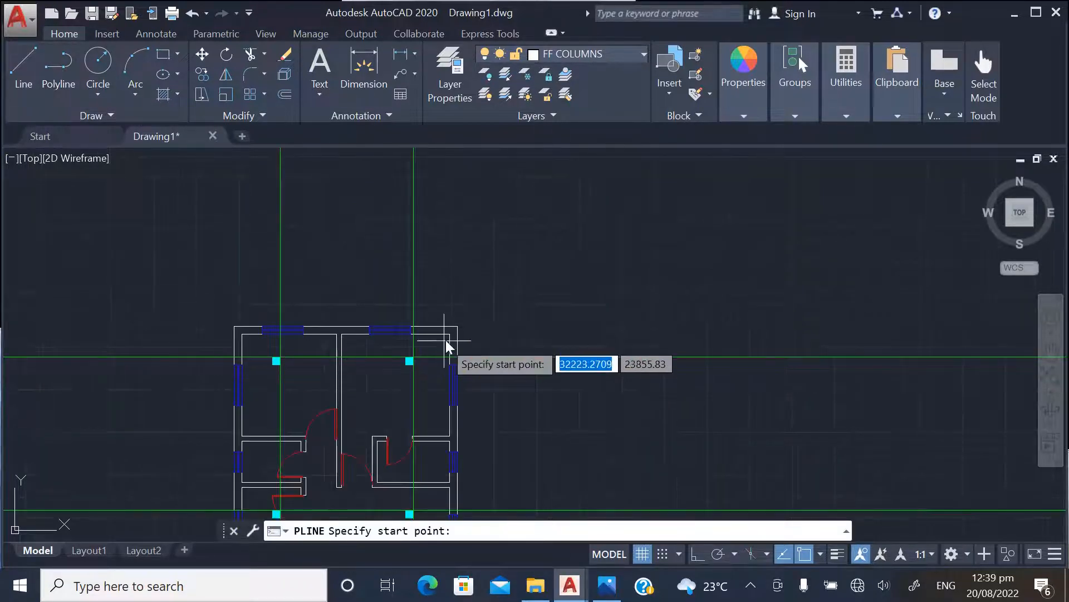
scroll(466, 300, up, 1)
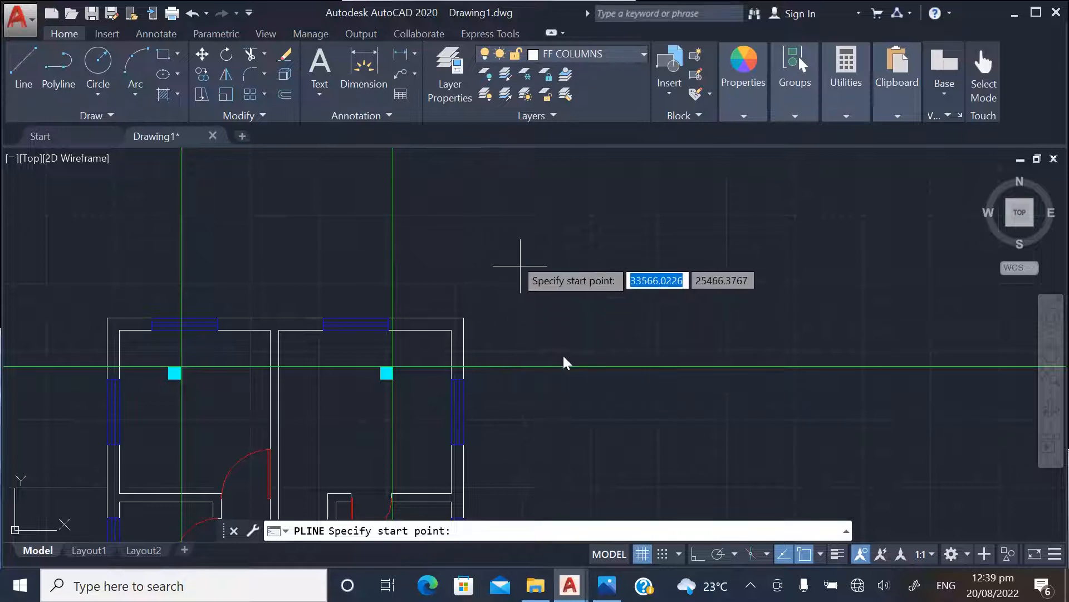
click(696, 553)
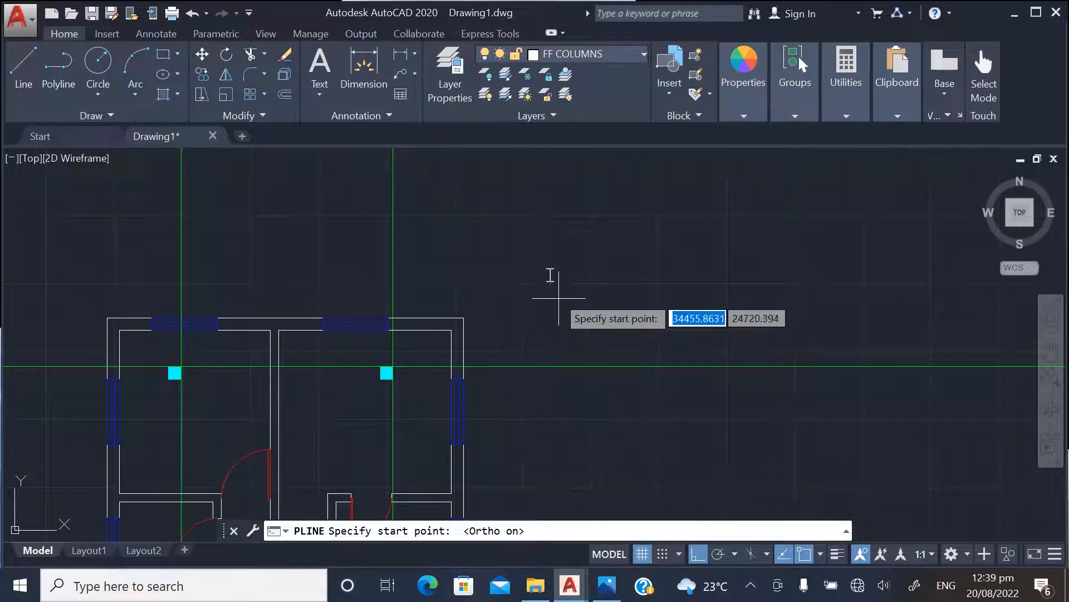
click(538, 237)
text(23)
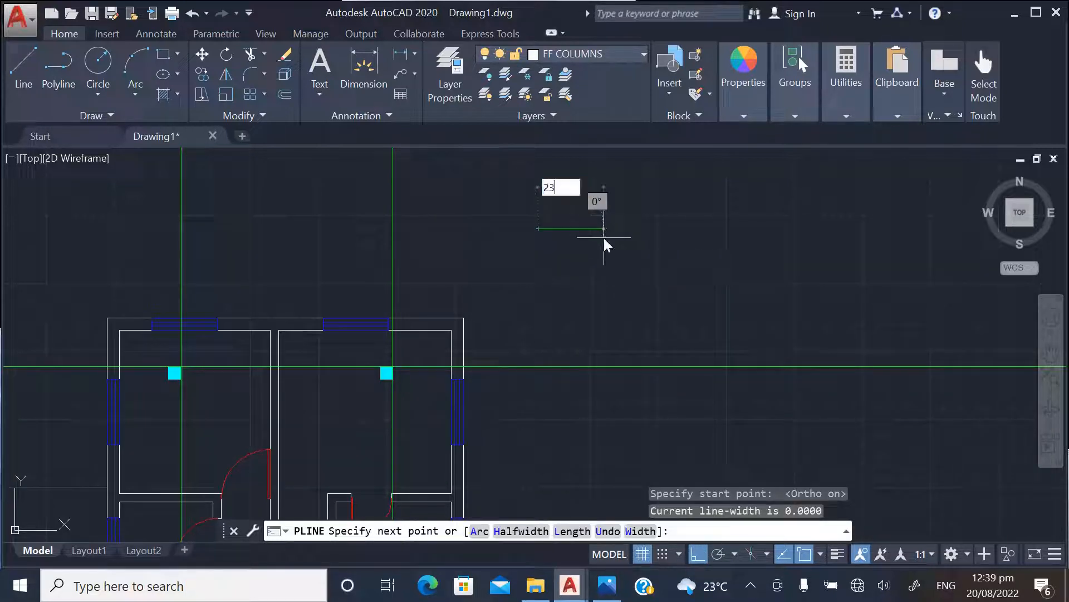
text(0)
key(Return)
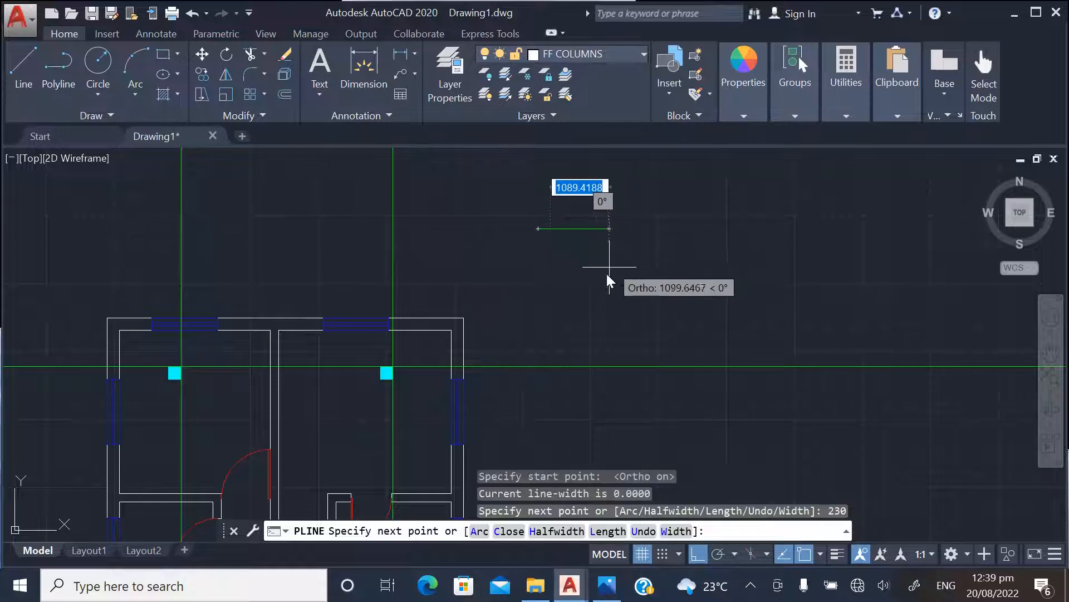
text(230)
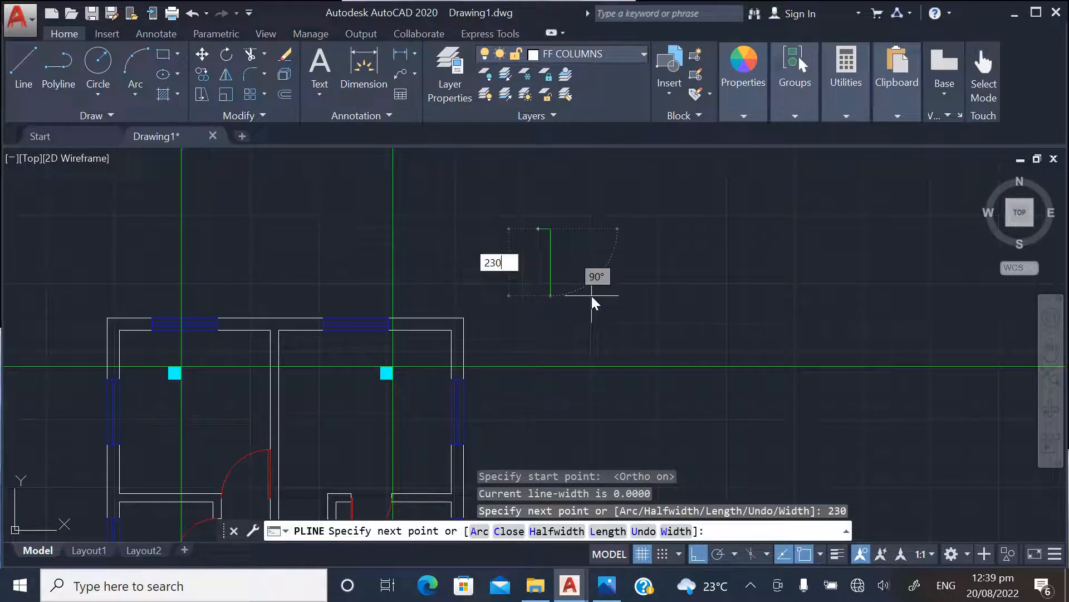
key(Return)
text(2)
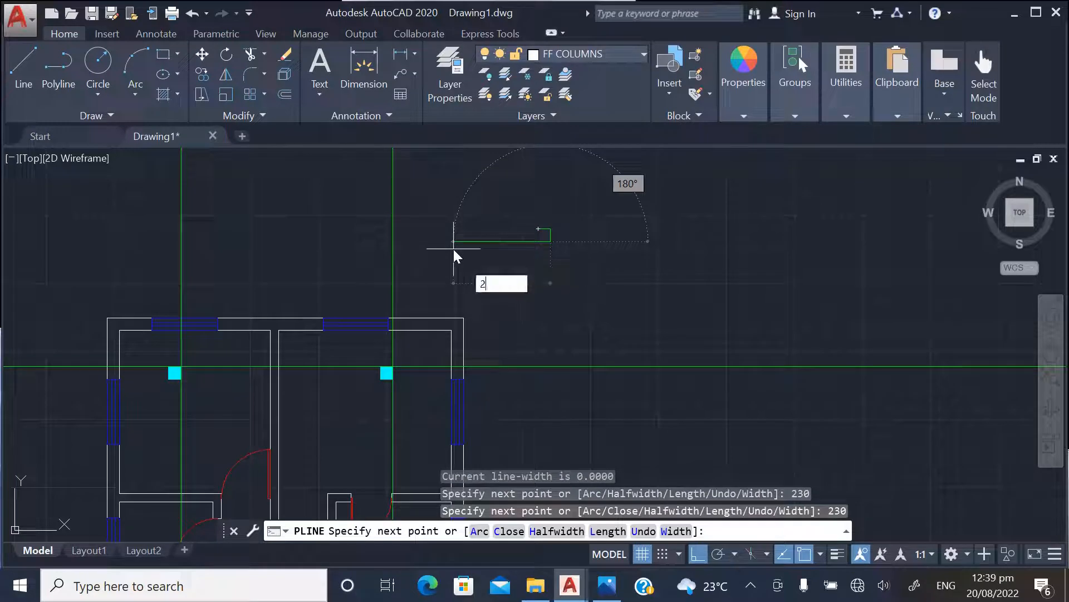
text(30)
key(Return)
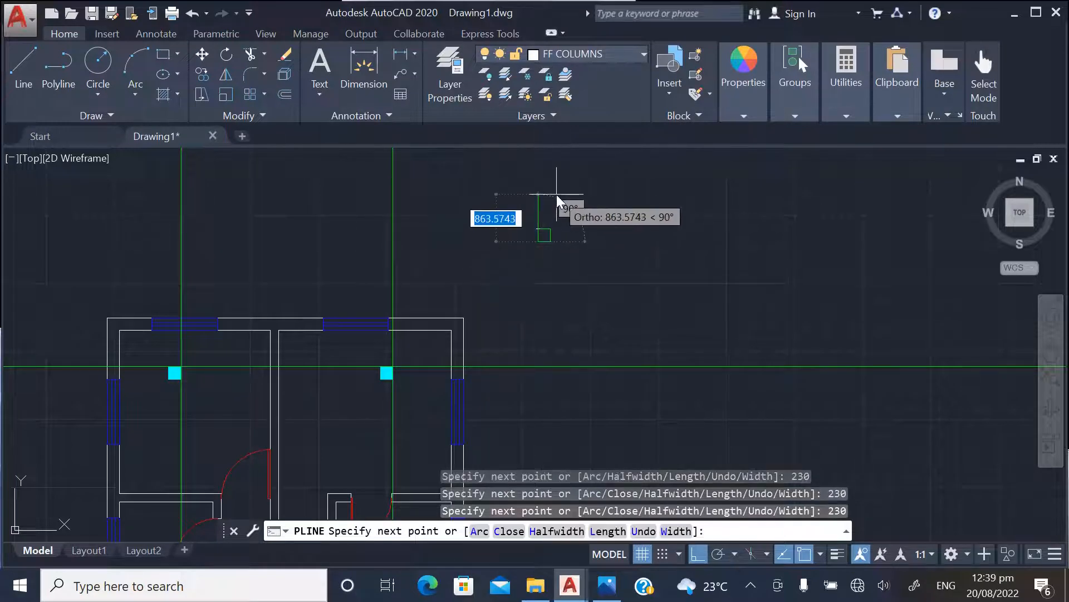
text(C)
key(Return)
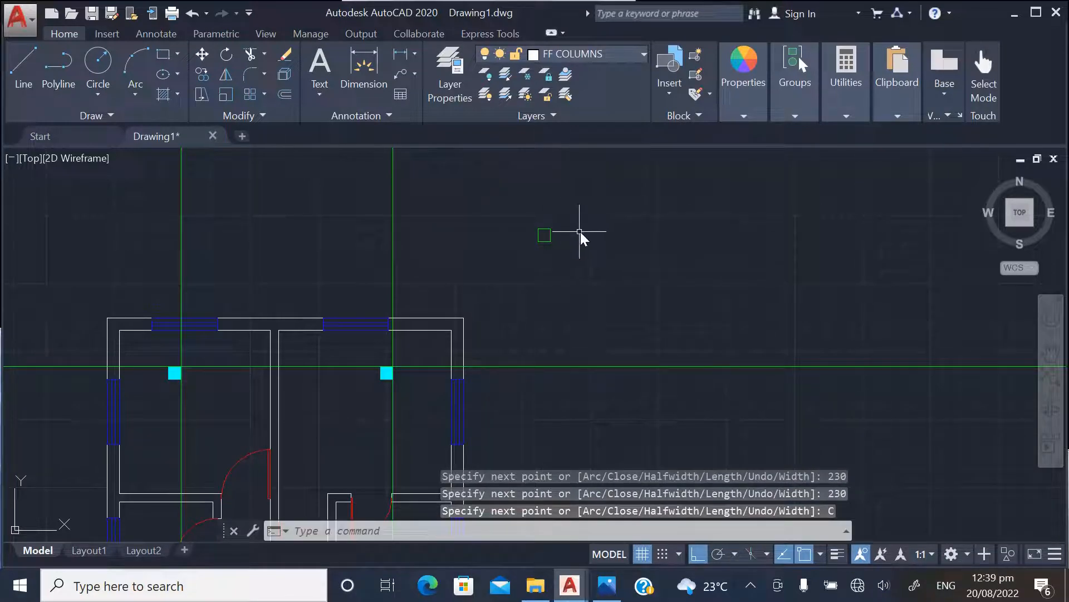
Fill the 230 by 230 square with a solid hatch and set the hatch colour to green
scroll(543, 222, up, 2)
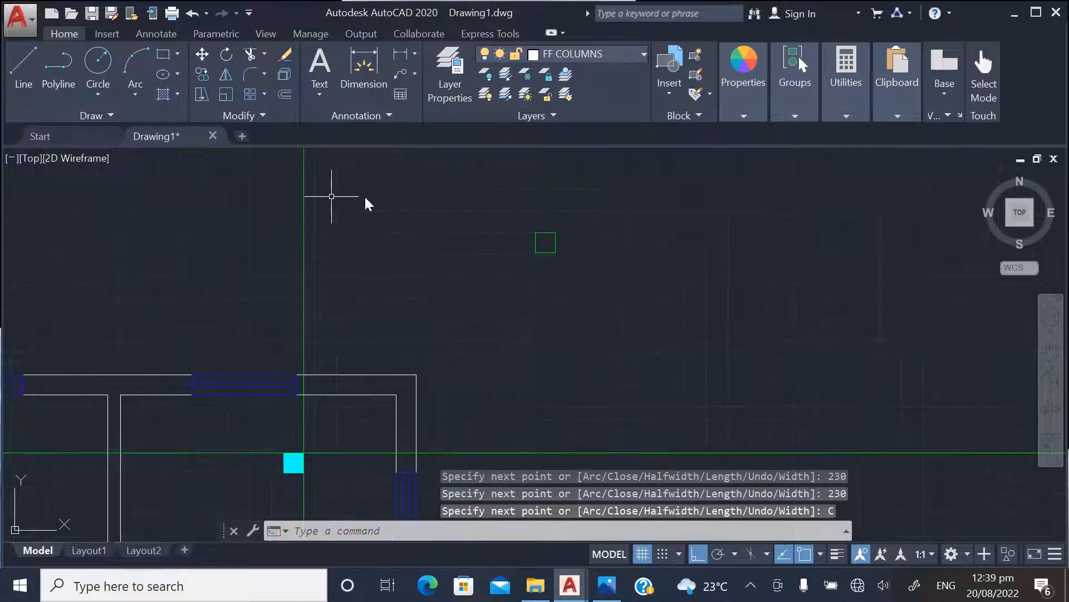
text(H)
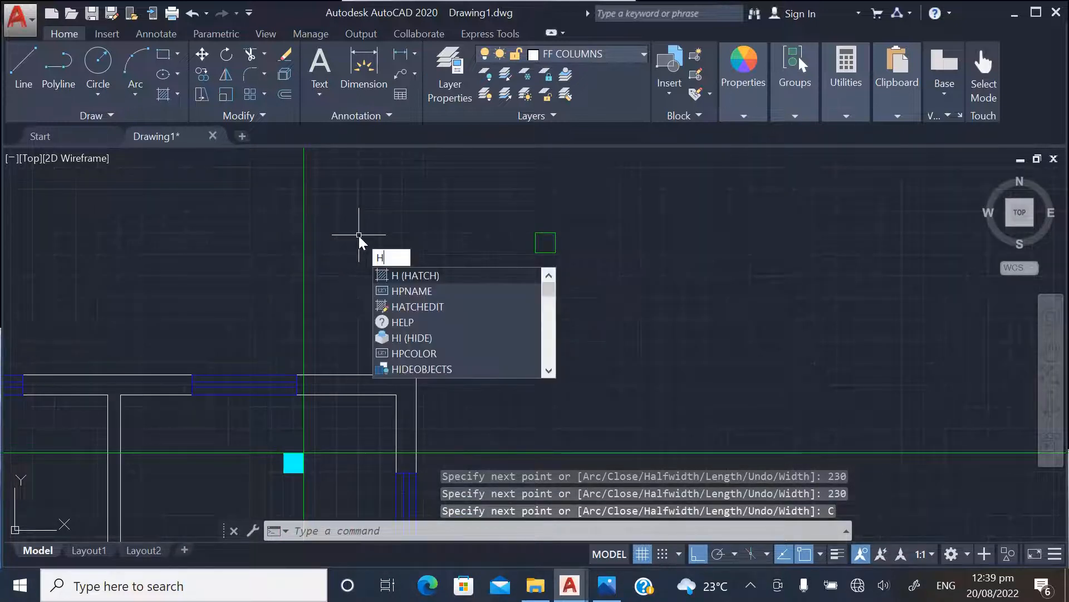
text(A)
click(402, 276)
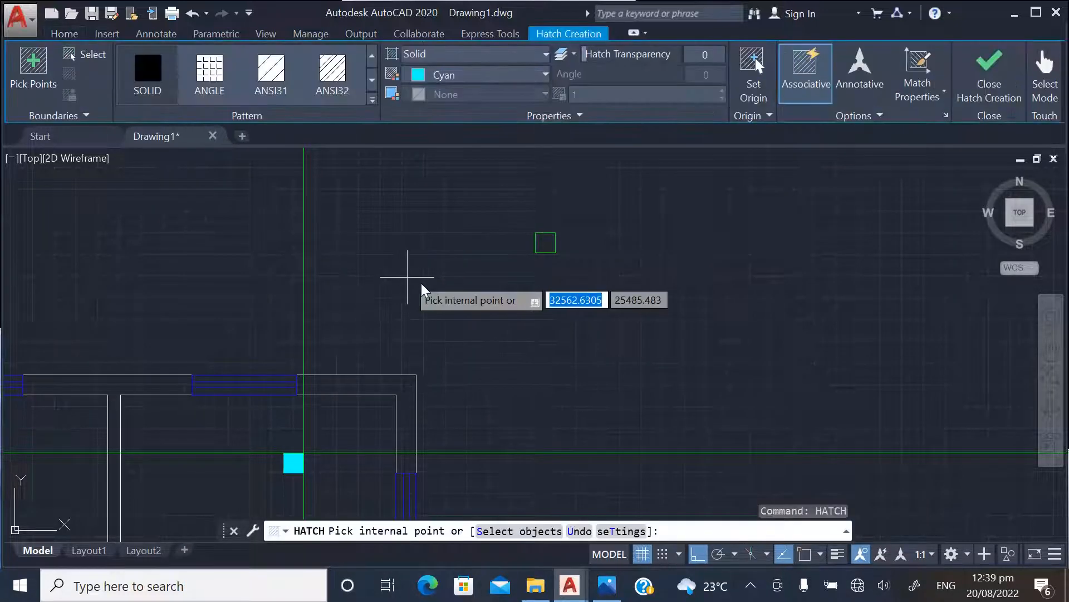
scroll(553, 249, up, 2)
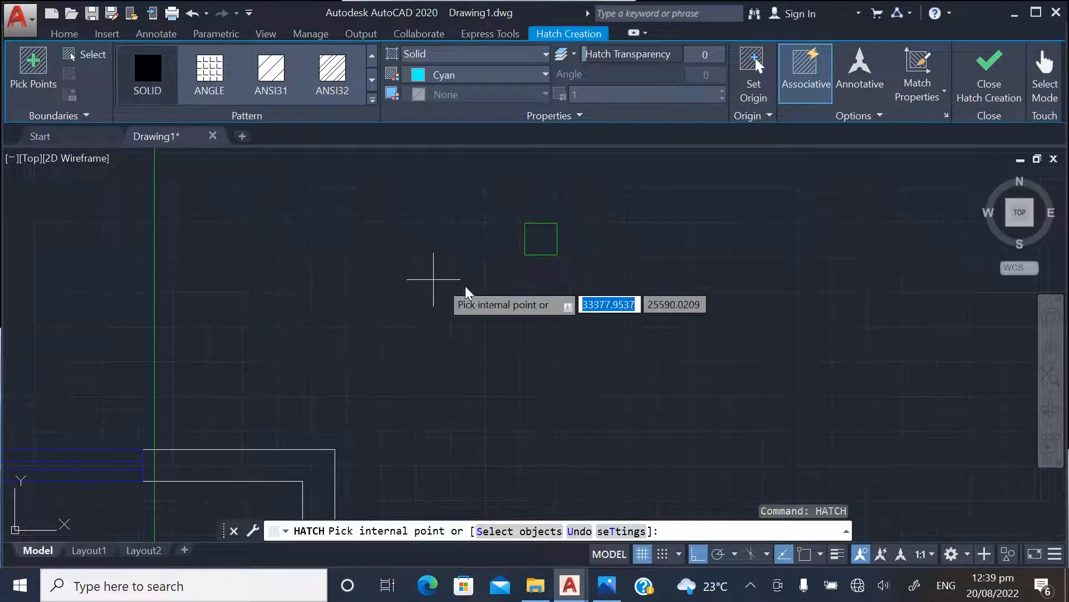
click(539, 239)
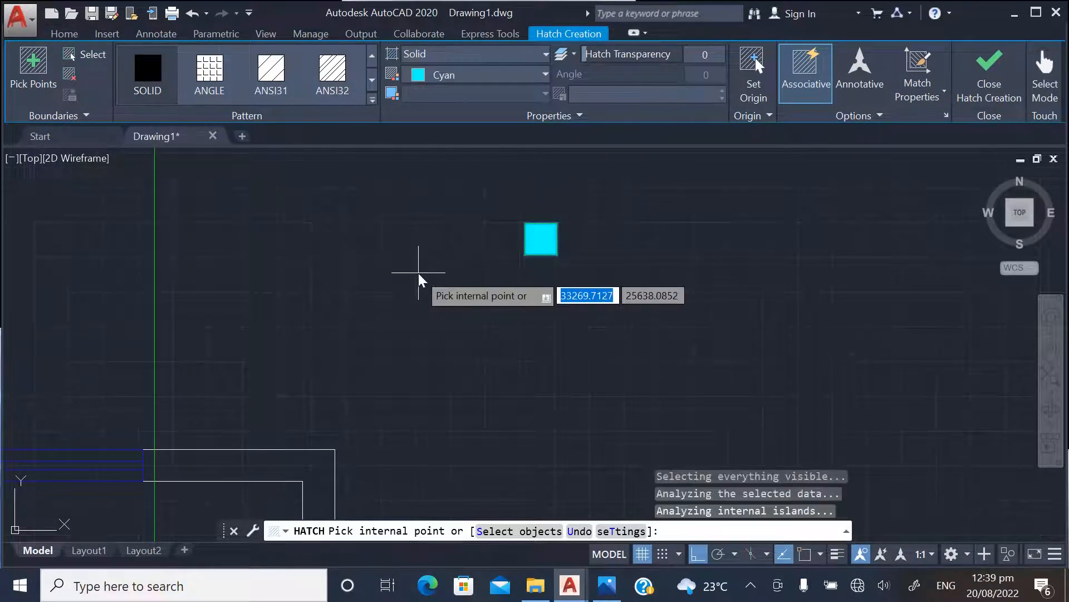
click(543, 76)
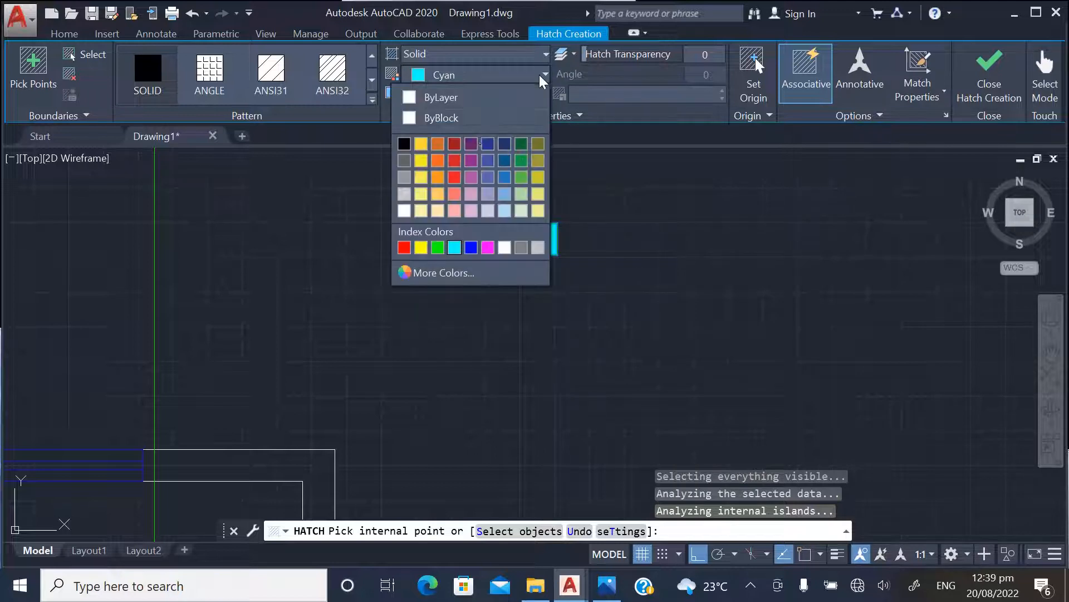
click(438, 248)
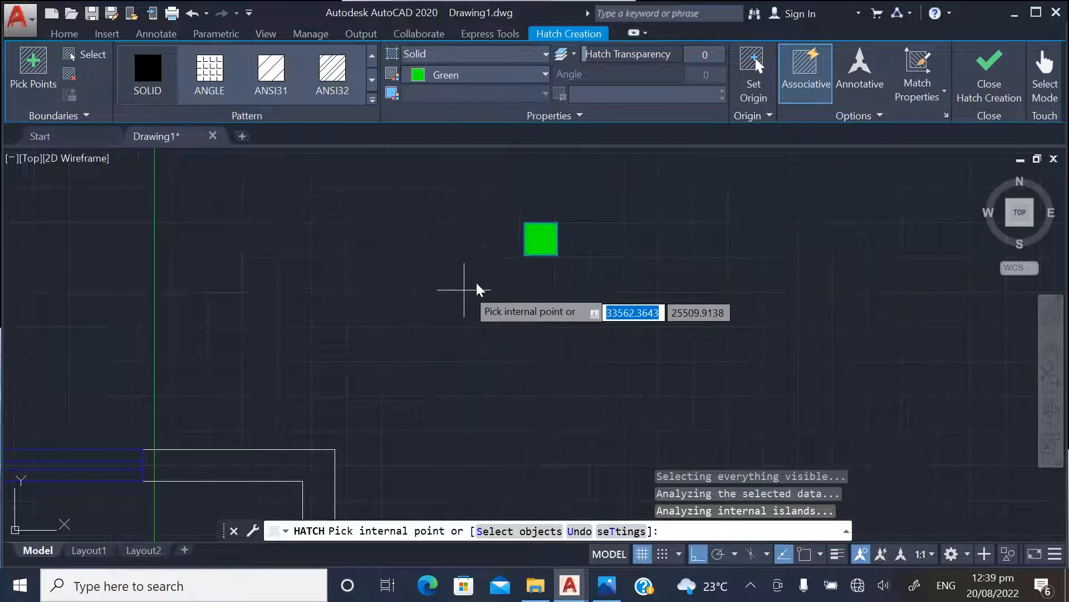
key(Return)
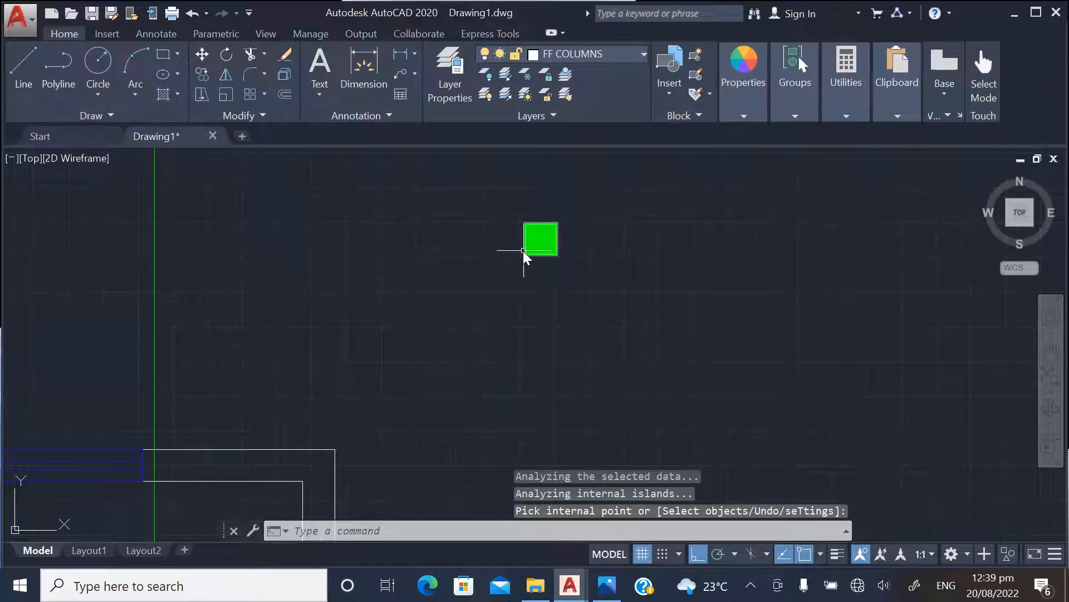
Copy the green column by its upper-left corner, with Ortho off, to the plan's left outer wall at the topmost horizontal construction line
scroll(580, 279, down, 5)
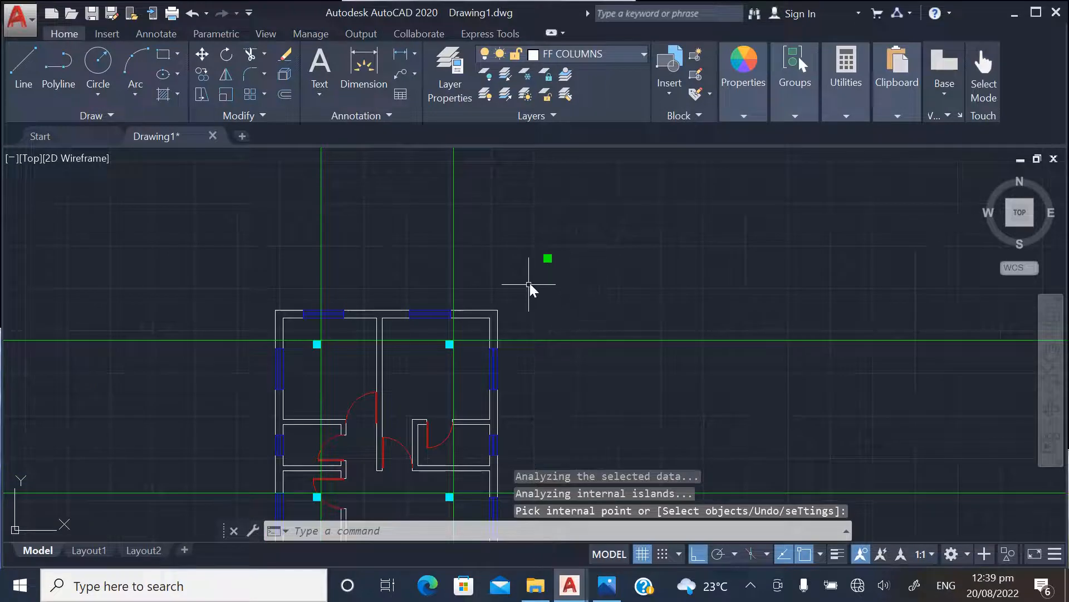
scroll(529, 285, up, 5)
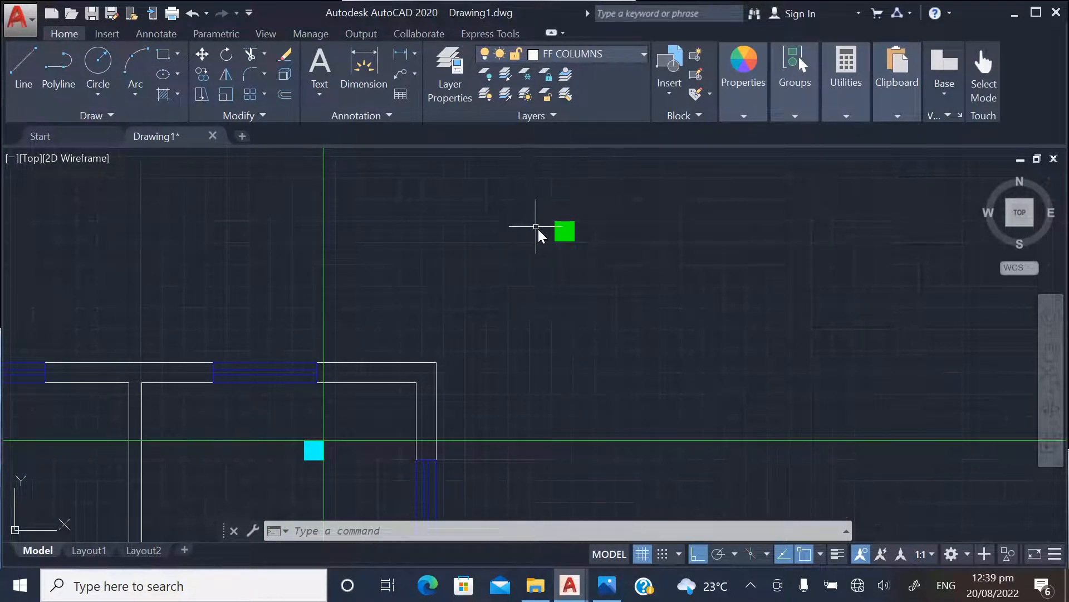
scroll(590, 270, down, 4)
scroll(489, 363, up, 3)
scroll(547, 344, down, 2)
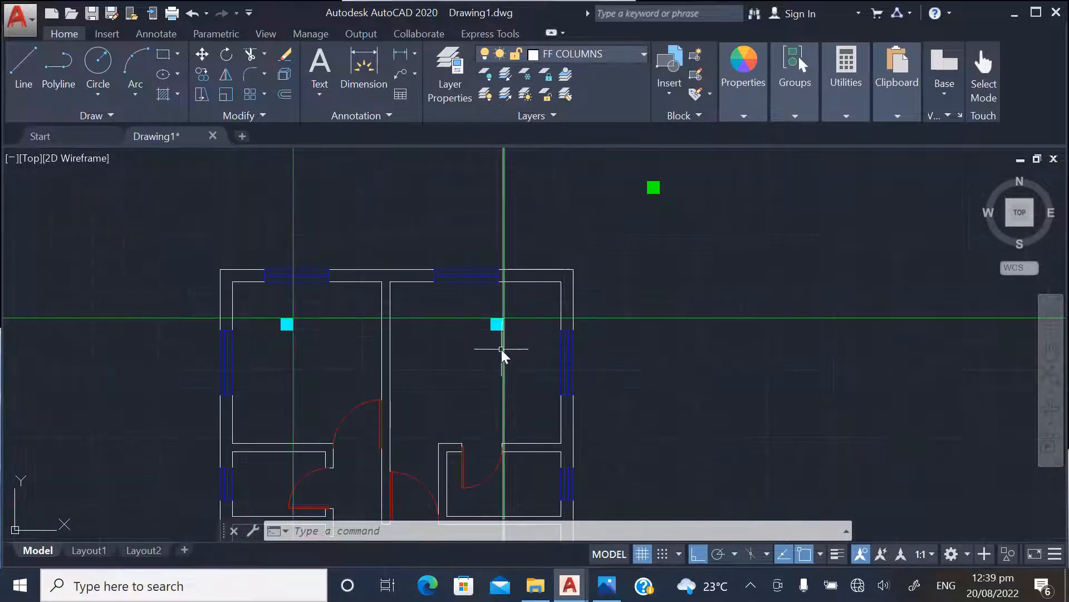
scroll(631, 176, up, 4)
click(628, 195)
click(699, 265)
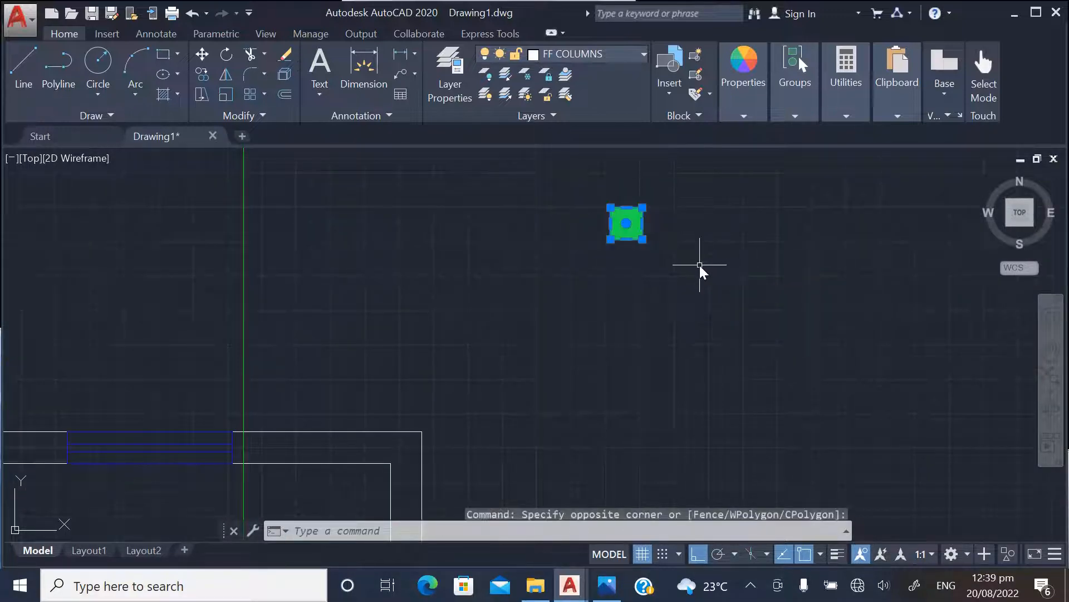
right_click(630, 211)
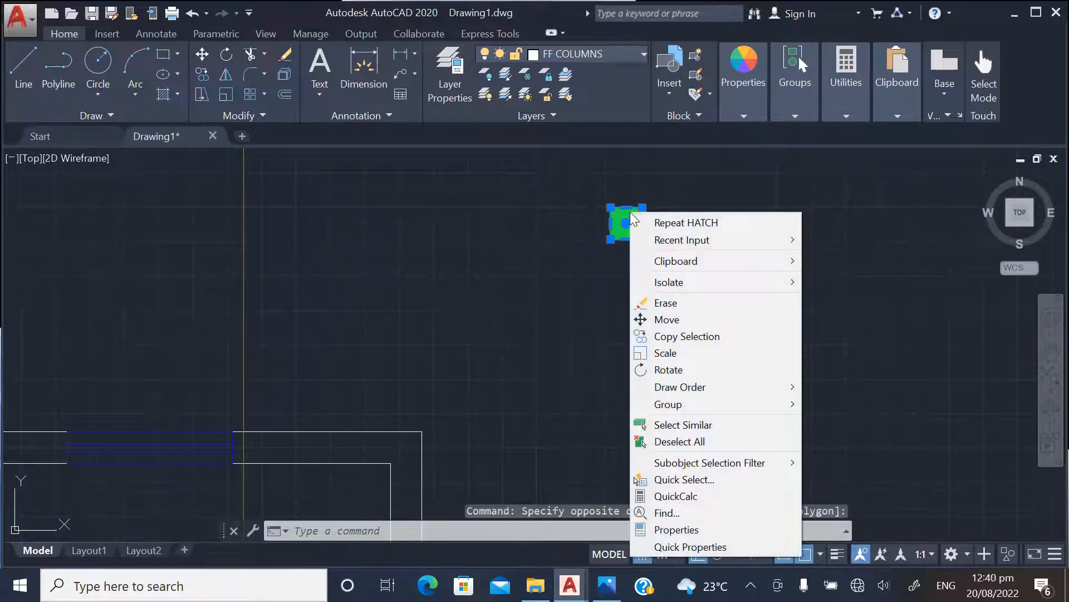
click(667, 338)
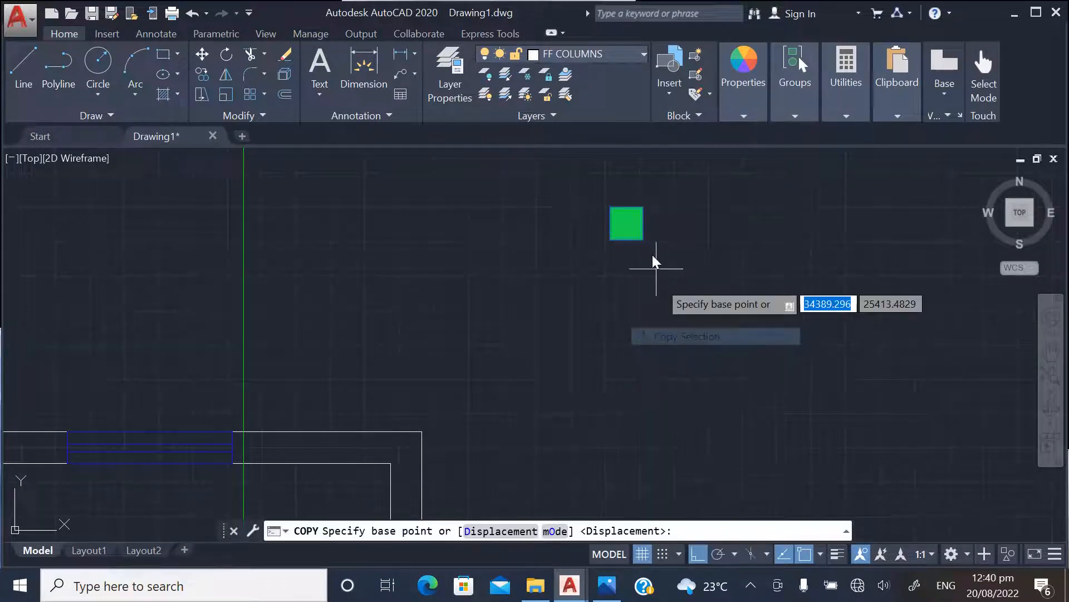
click(619, 213)
scroll(722, 273, down, 2)
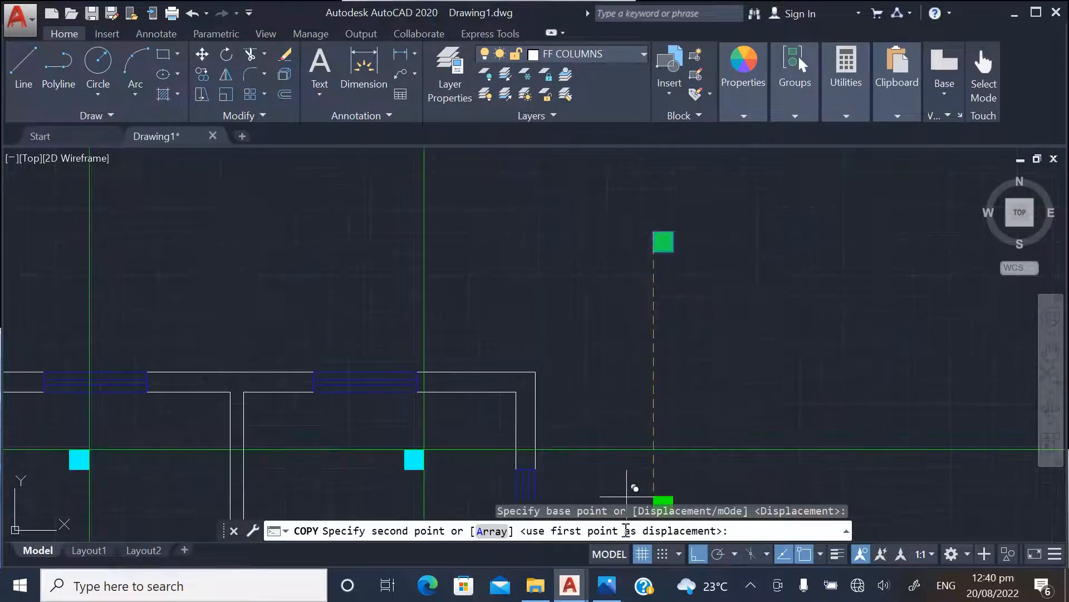
click(697, 553)
scroll(795, 310, down, 3)
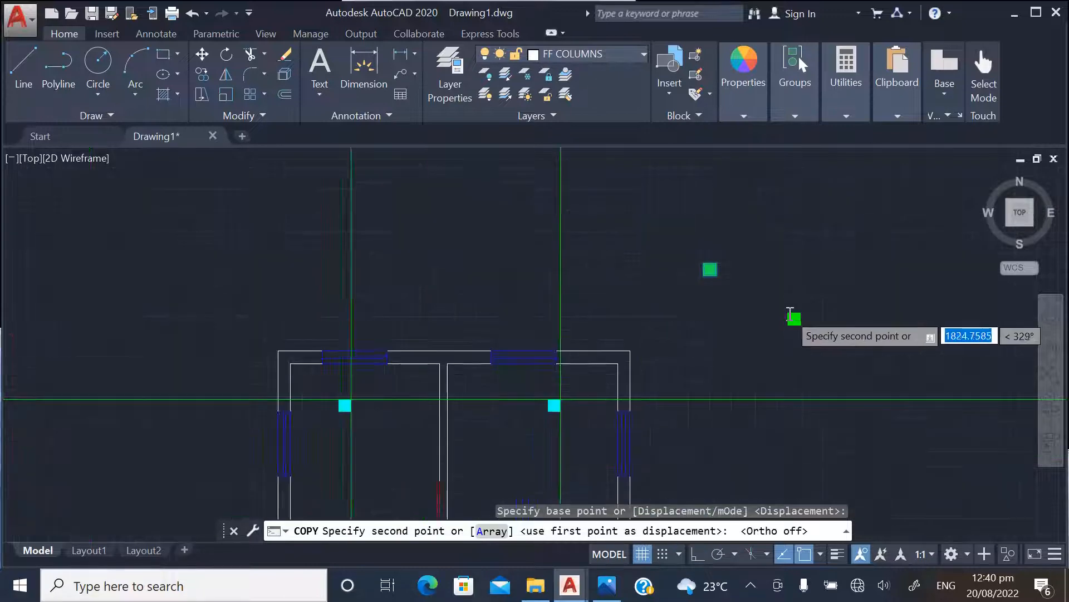
scroll(479, 379, up, 4)
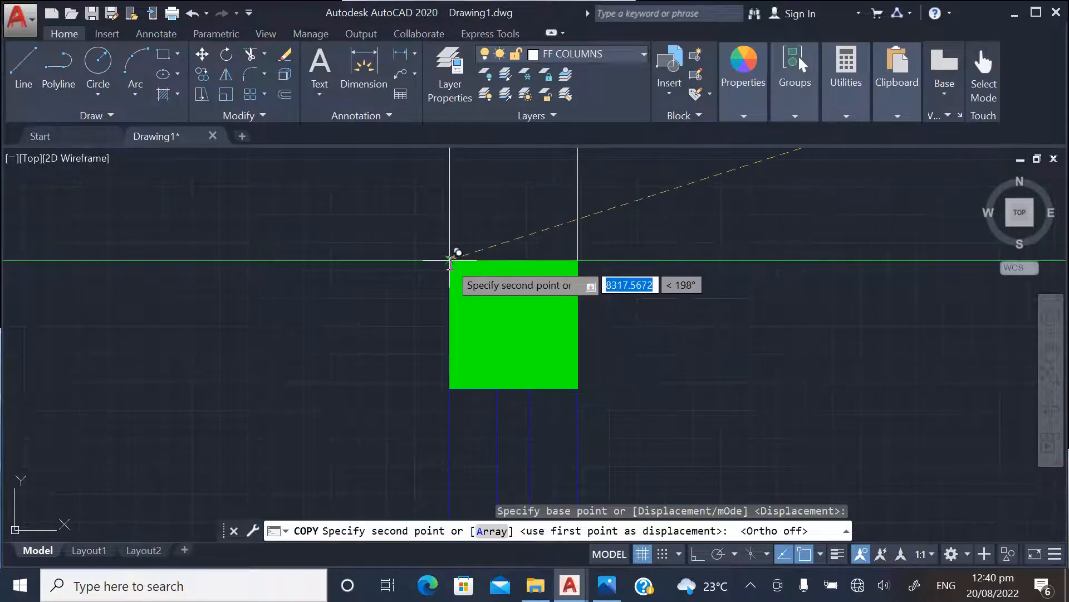
click(451, 259)
Place another copy of the green column in the plan's right outer wall at the topmost horizontal construction line
scroll(306, 342, down, 4)
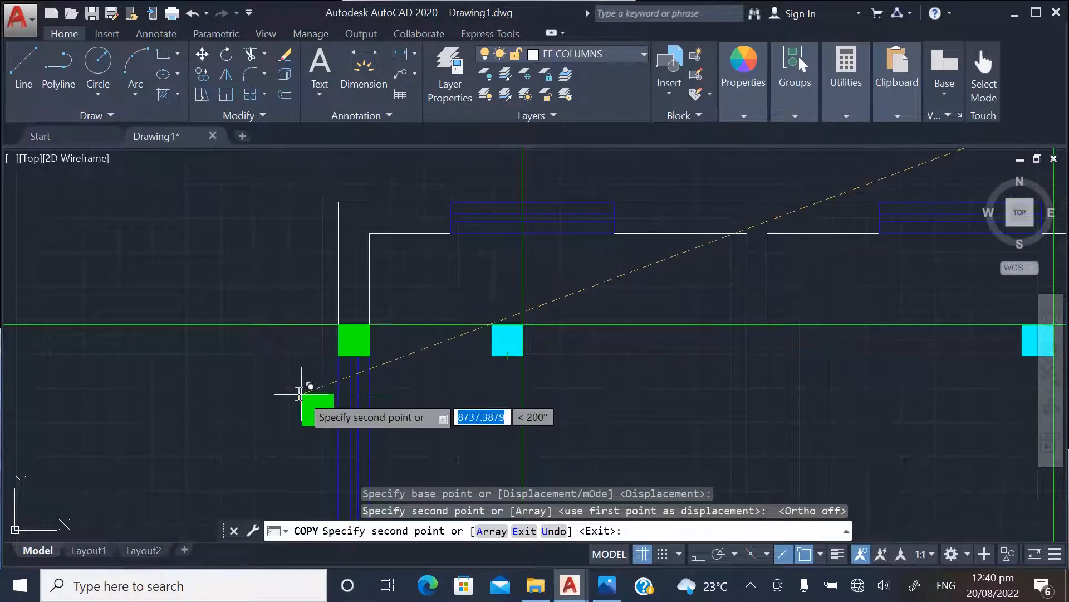
scroll(304, 390, down, 4)
scroll(609, 381, up, 3)
scroll(568, 328, up, 5)
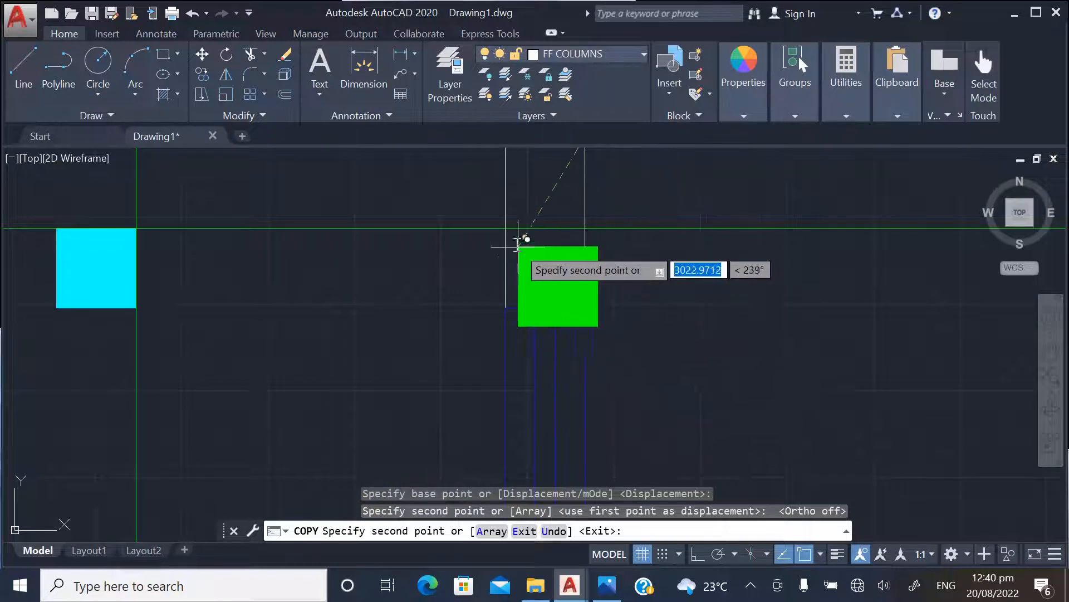
click(507, 229)
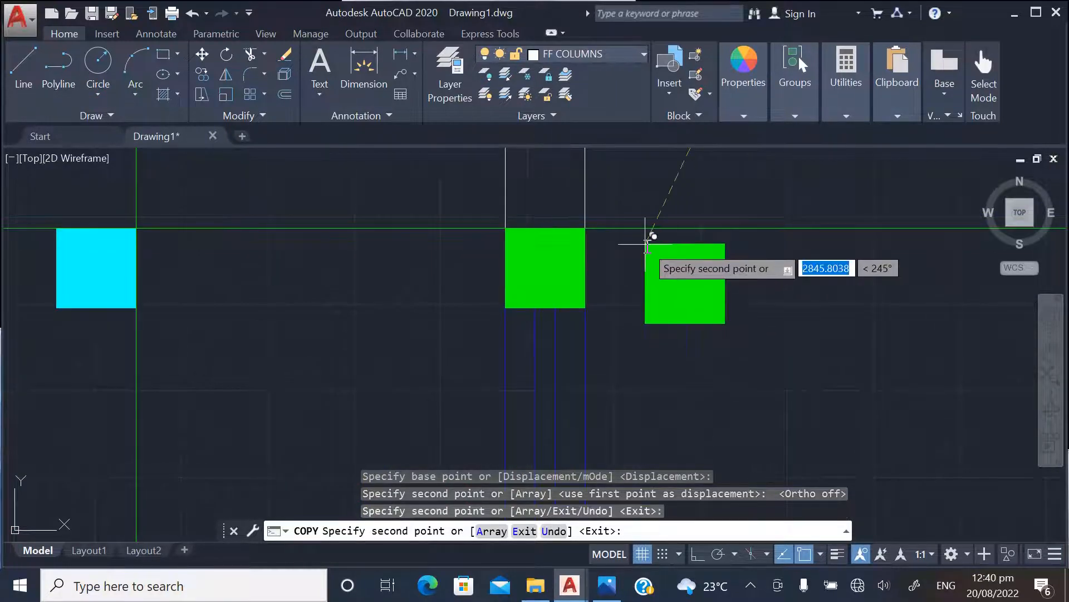
Place a copy of the green column in the left outer wall where the second horizontal construction line meets the wall's outer face
scroll(650, 232, down, 5)
scroll(390, 427, up, 6)
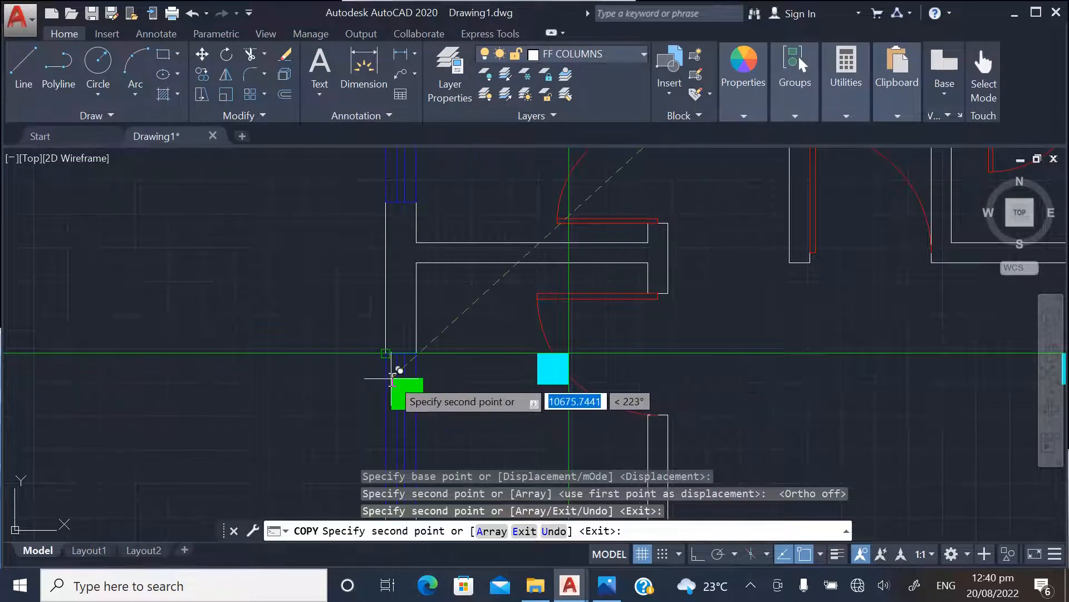
scroll(393, 378, up, 6)
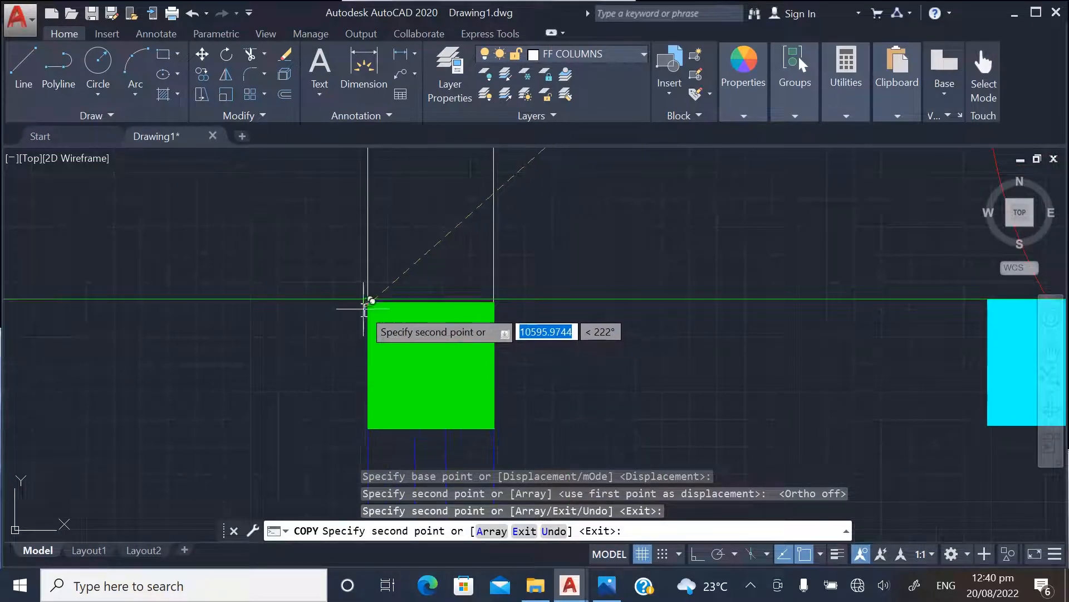
scroll(393, 303, down, 7)
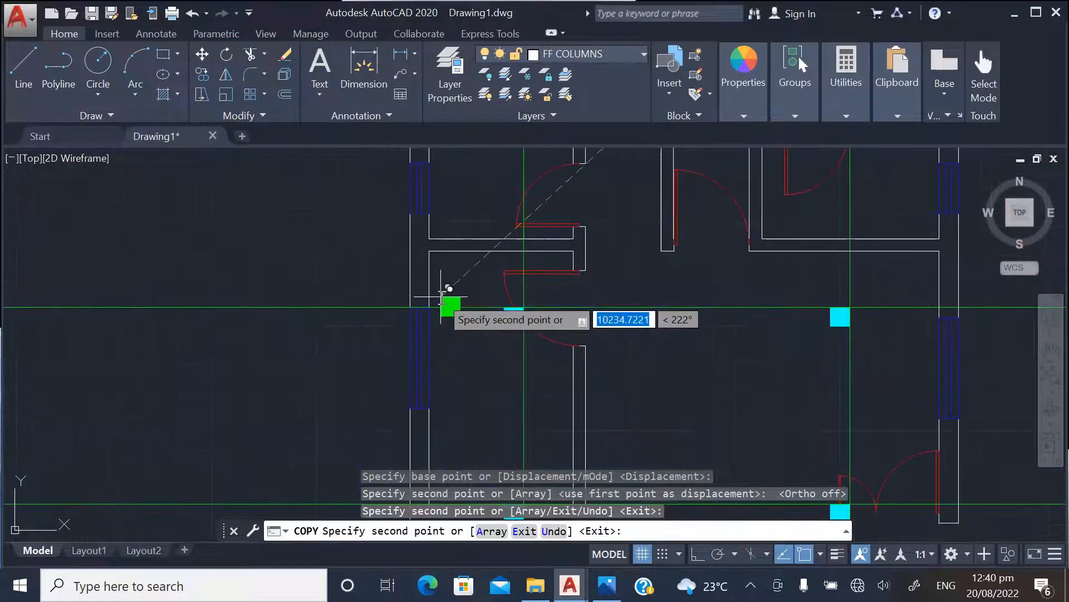
scroll(418, 287, down, 2)
scroll(418, 305, up, 4)
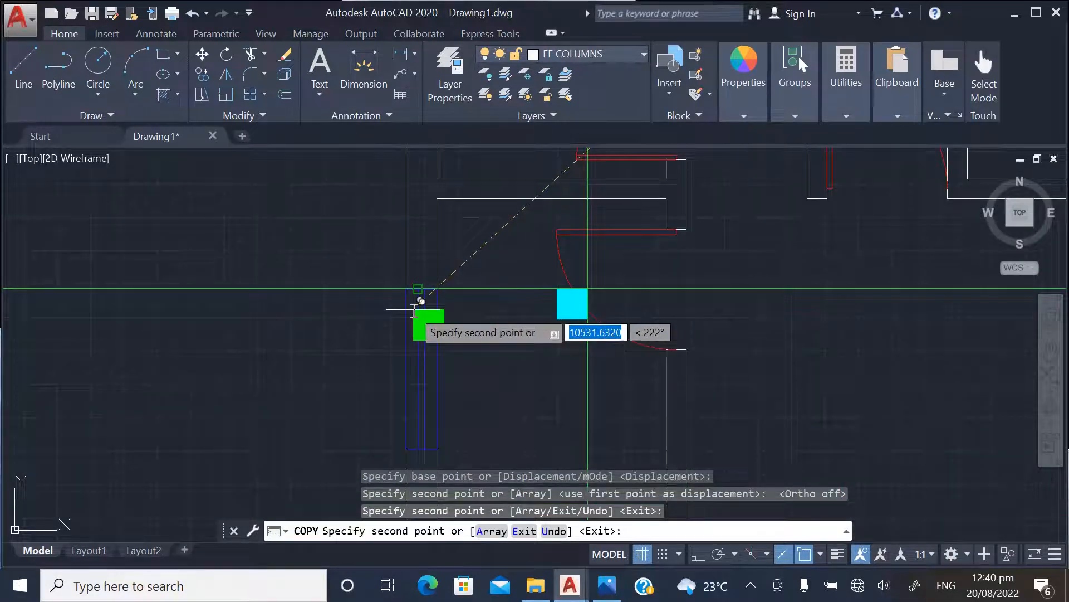
scroll(412, 325, down, 3)
scroll(417, 327, up, 3)
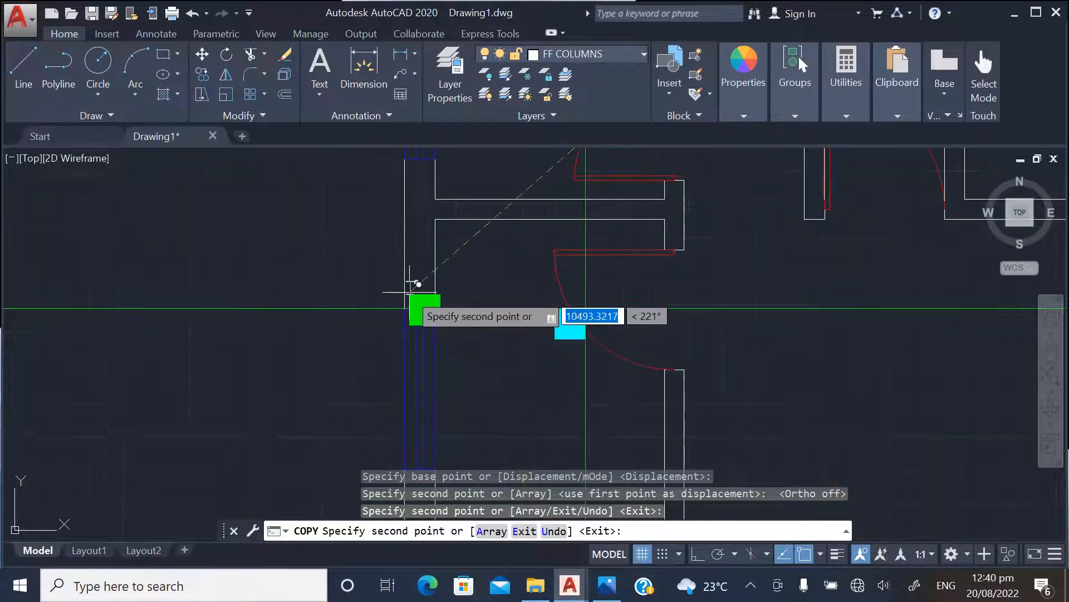
scroll(423, 328, up, 2)
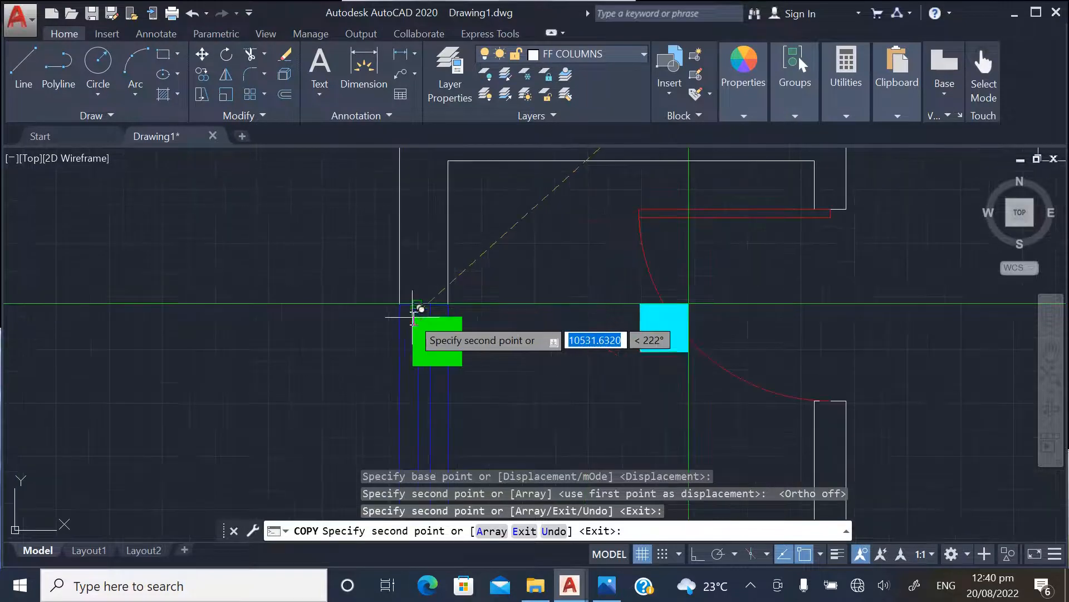
scroll(403, 336, up, 2)
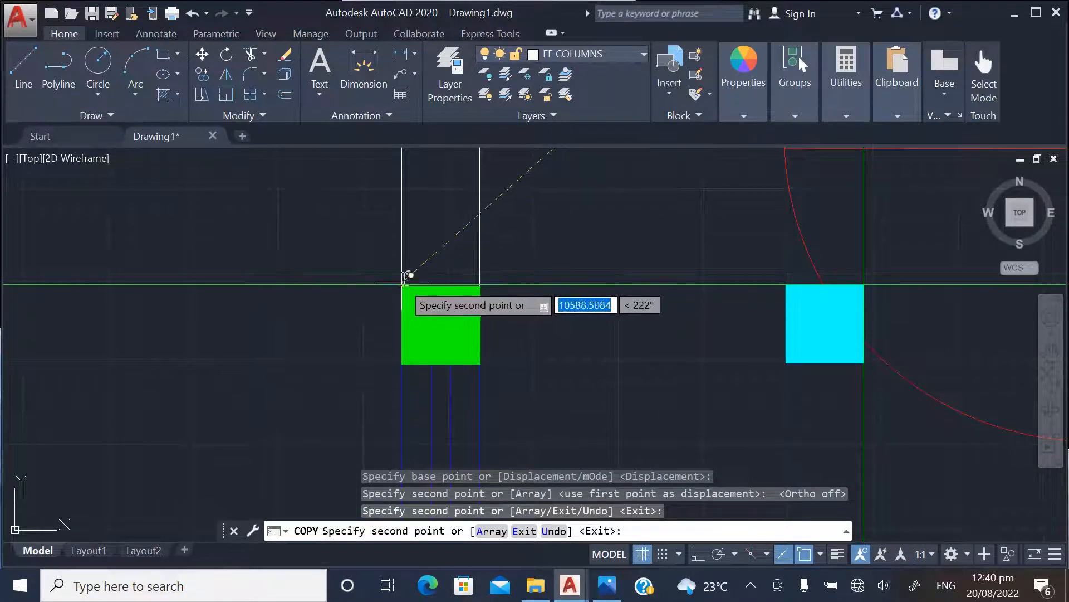
scroll(405, 276, down, 4)
scroll(423, 276, down, 2)
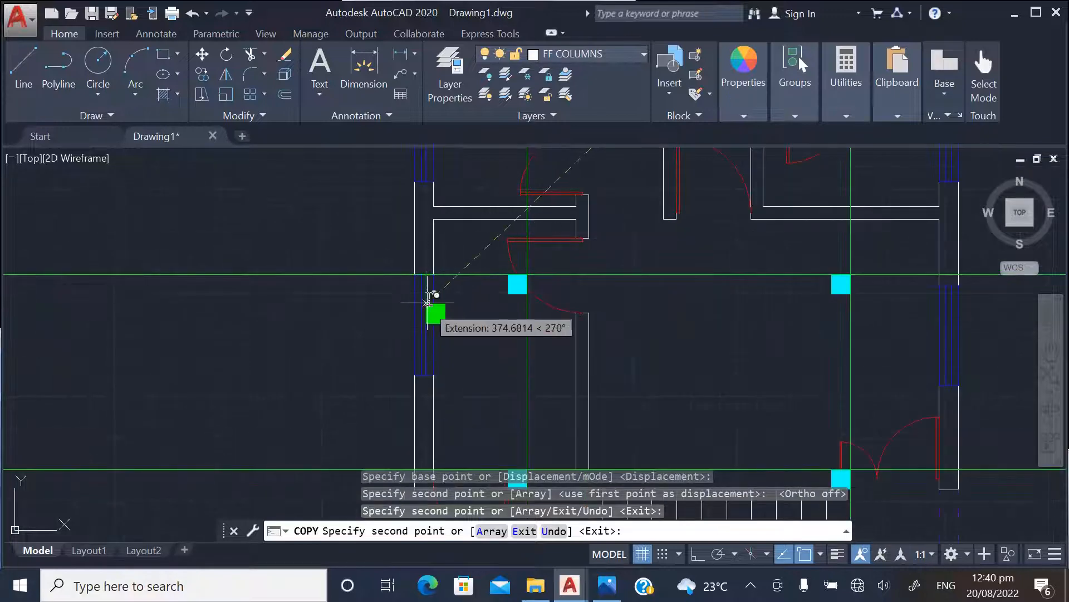
scroll(454, 285, down, 2)
scroll(437, 310, up, 2)
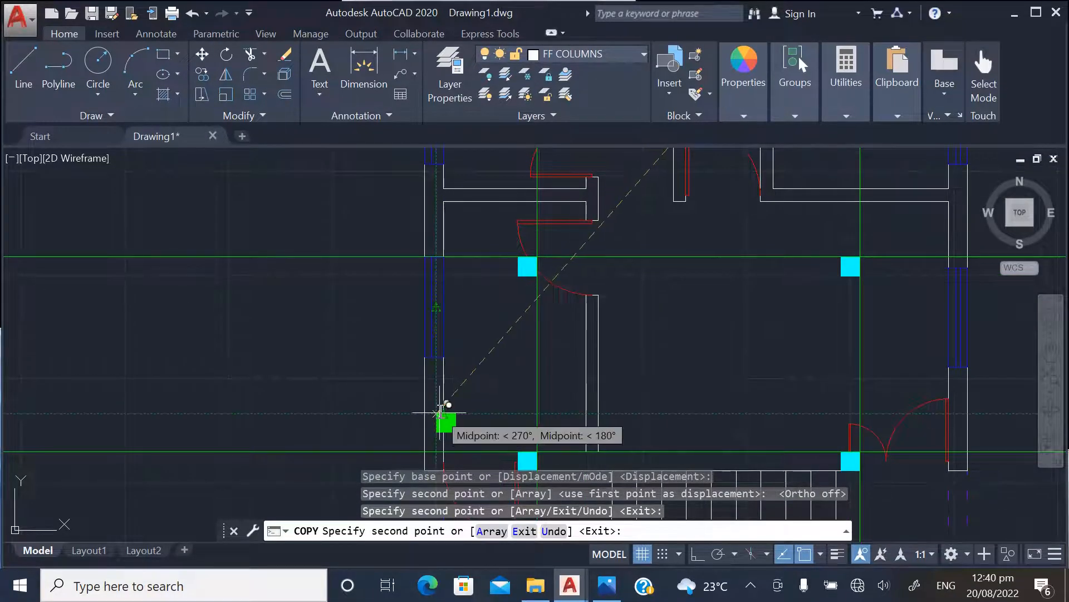
scroll(449, 239, up, 5)
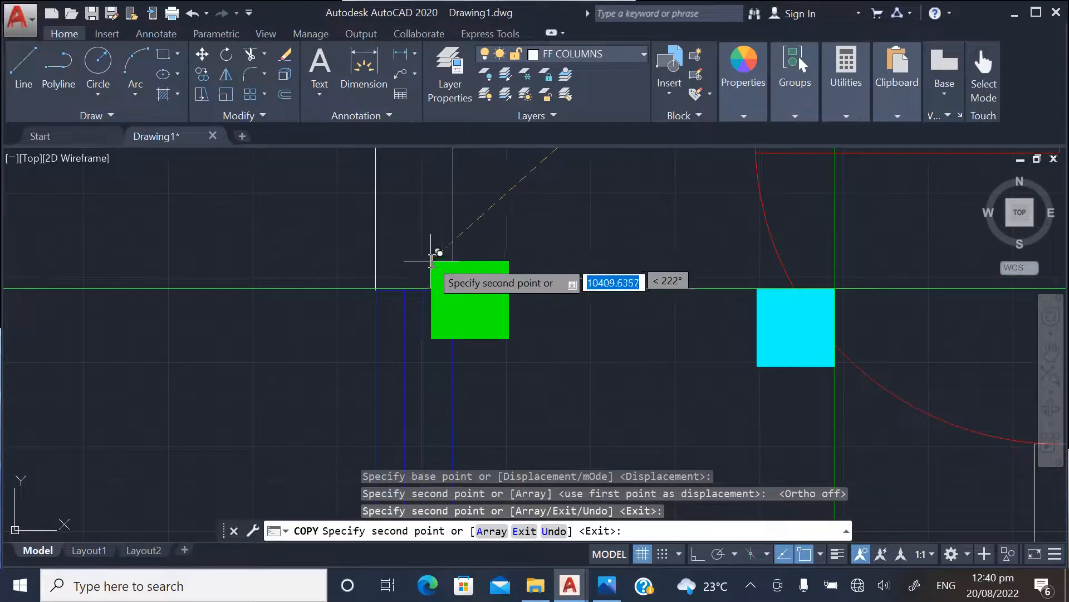
scroll(398, 277, up, 4)
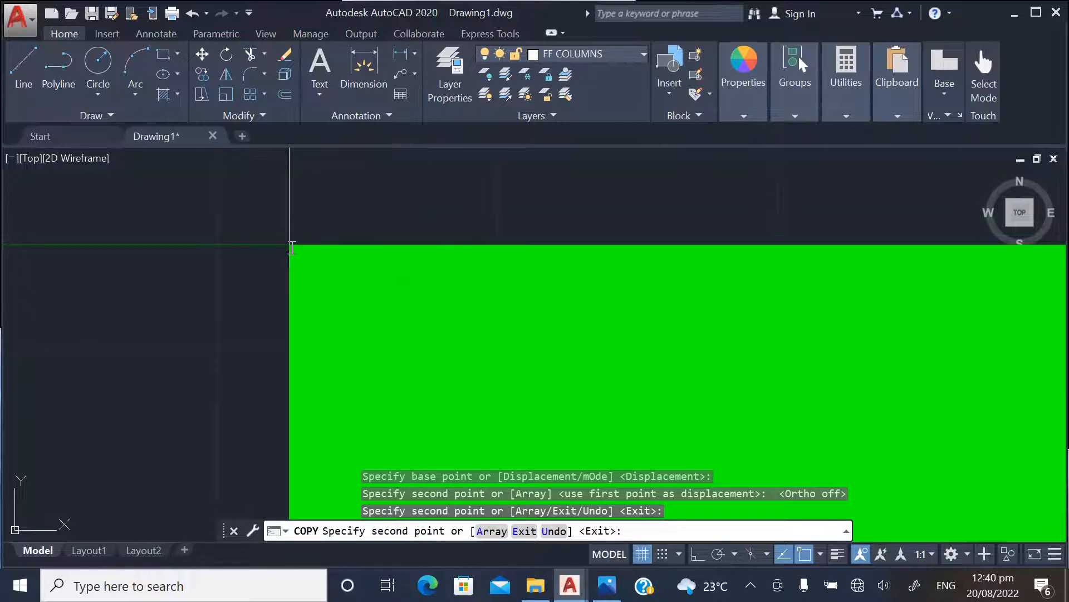
scroll(312, 266, down, 6)
scroll(390, 262, down, 6)
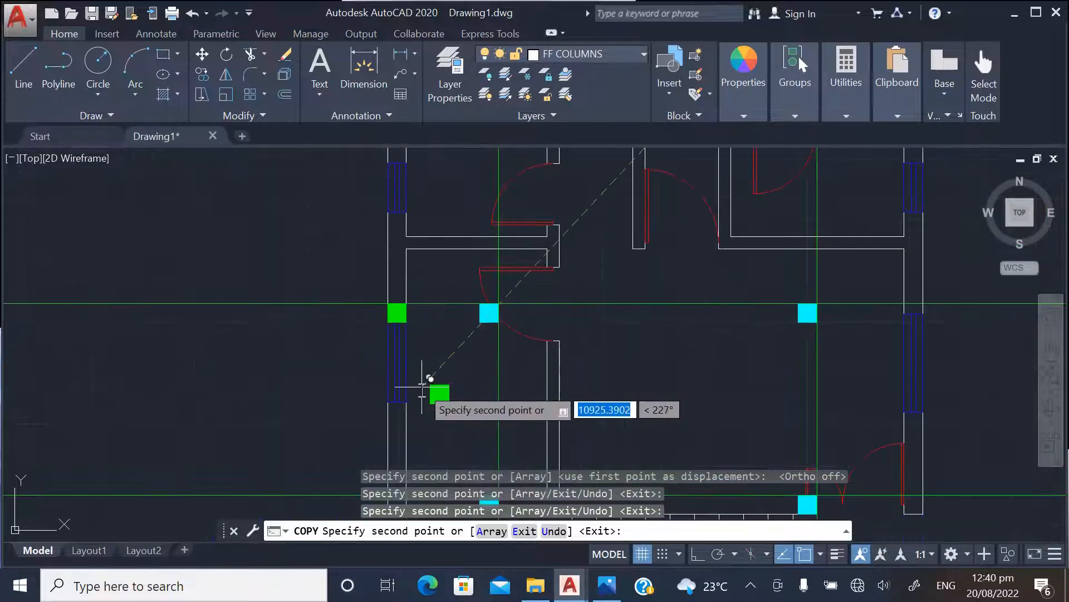
Place a copy of the green column in the right outer wall at the second horizontal construction line
scroll(423, 389, up, 4)
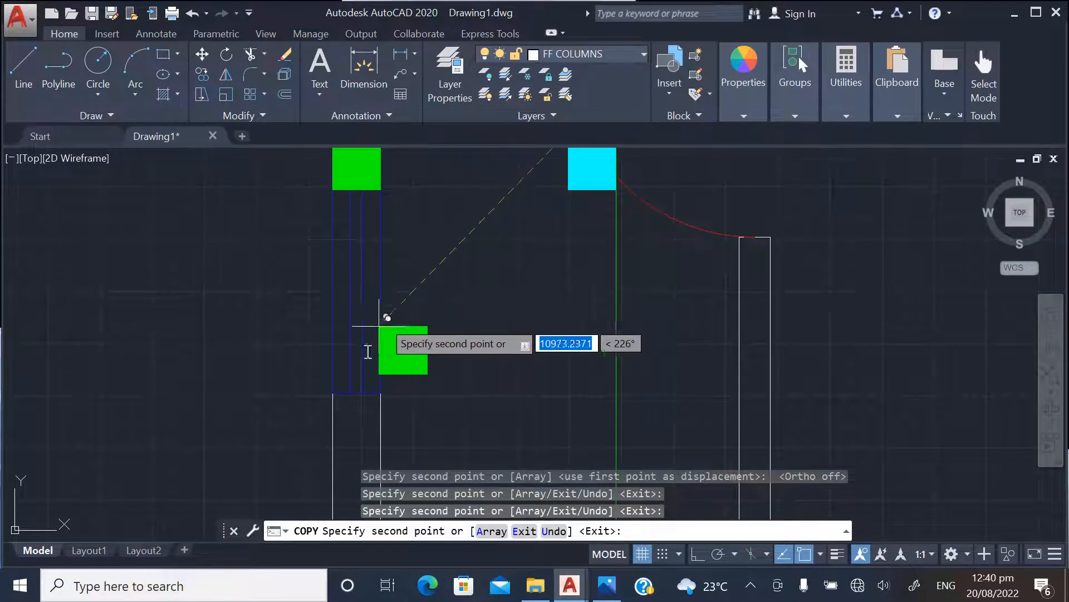
scroll(303, 381, down, 4)
scroll(368, 399, down, 2)
scroll(641, 334, up, 8)
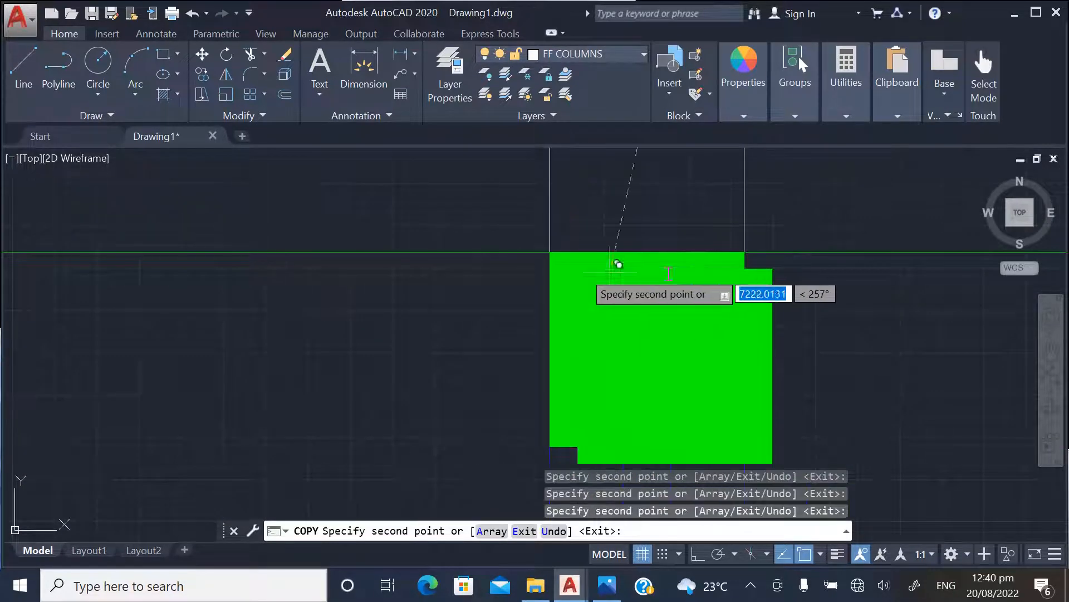
scroll(635, 267, down, 4)
scroll(663, 301, down, 4)
scroll(668, 323, up, 2)
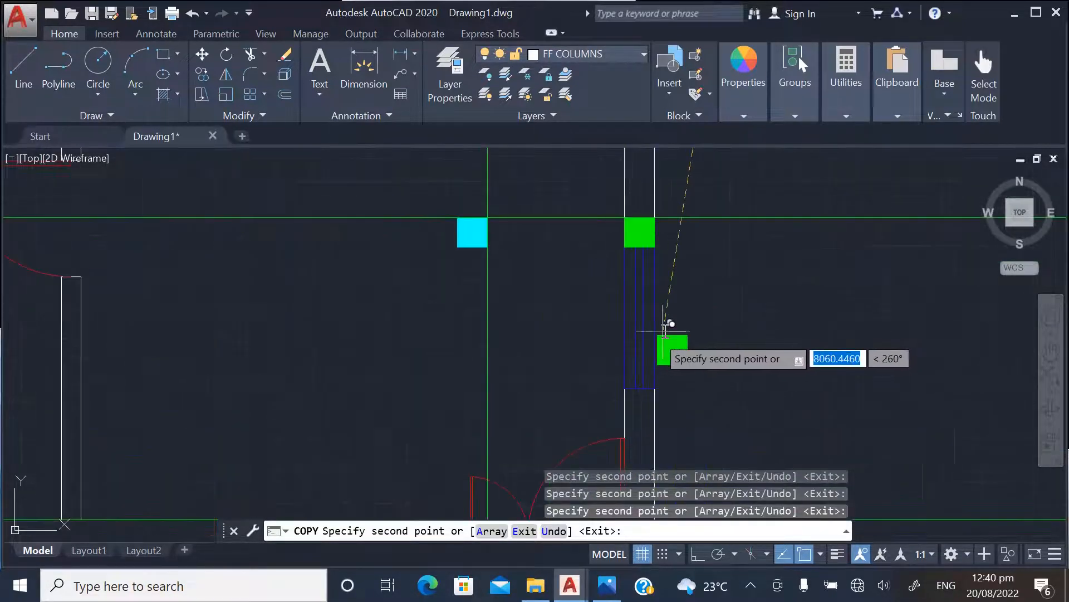
Place copies of the green column in the left and right outer walls at the third horizontal construction line, beside the staircase's upper edge
scroll(671, 314, down, 2)
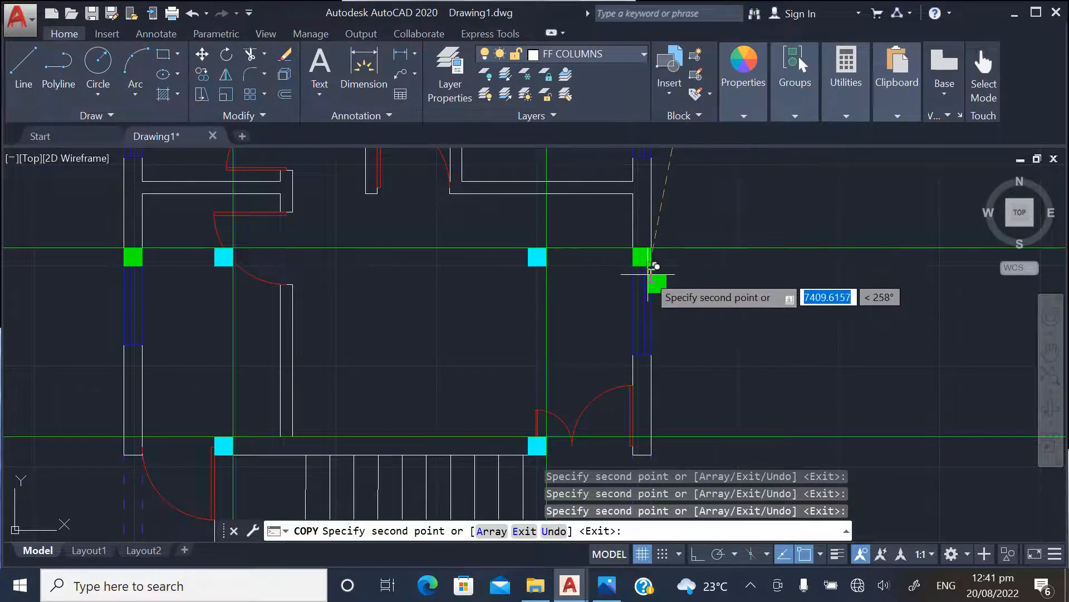
scroll(574, 242, down, 4)
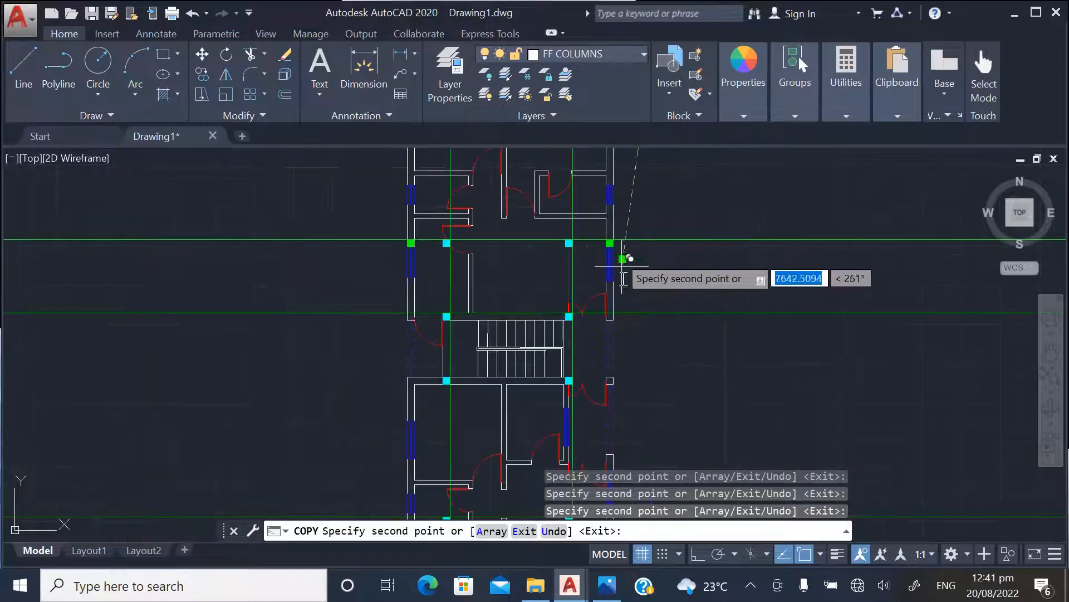
scroll(428, 323, up, 10)
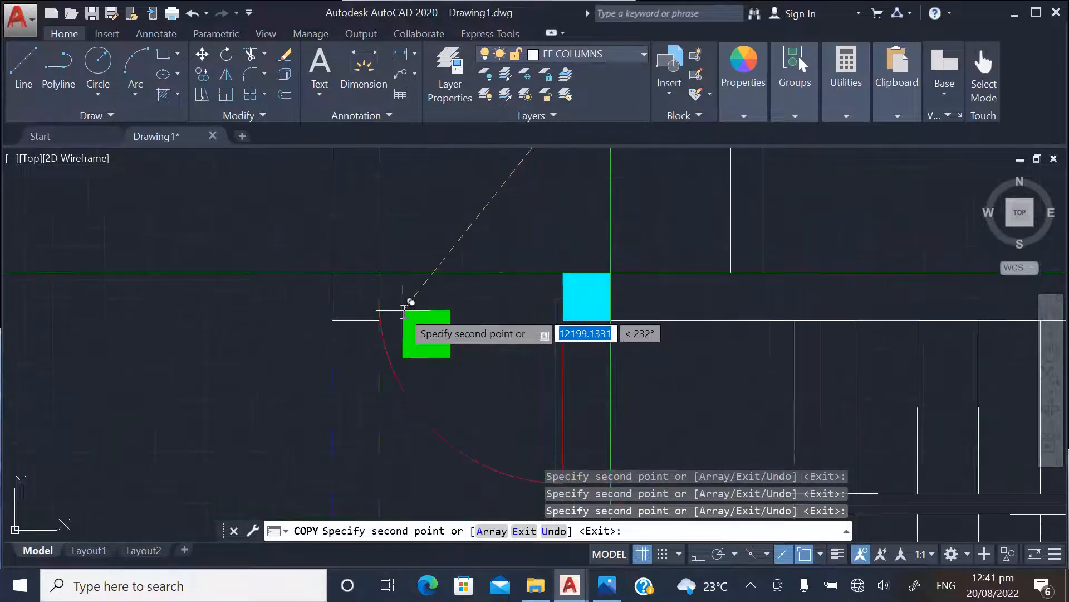
scroll(291, 249, down, 6)
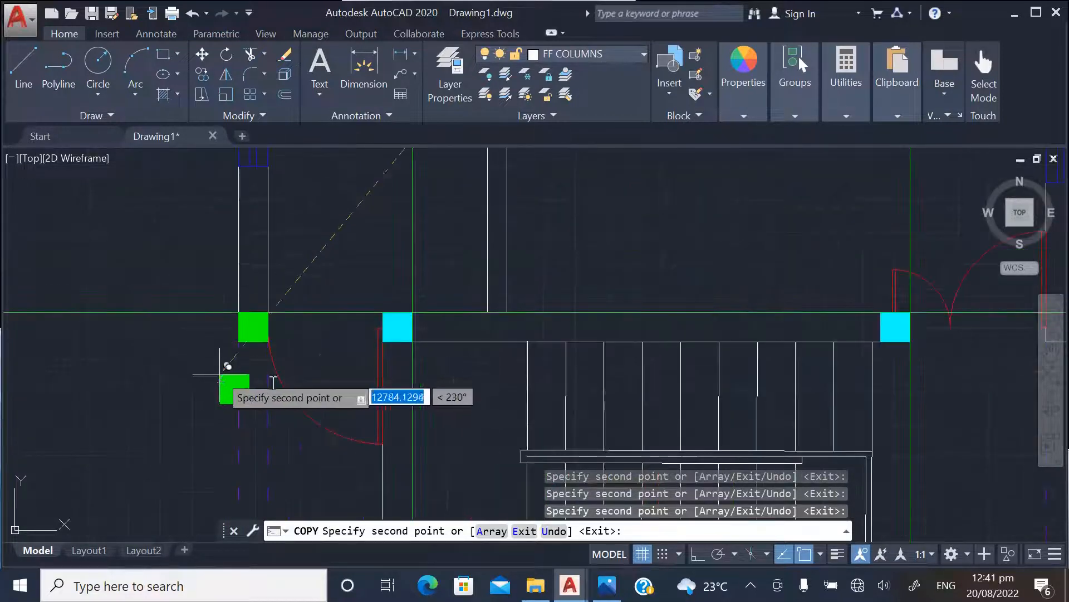
scroll(741, 349, up, 6)
scroll(739, 349, up, 4)
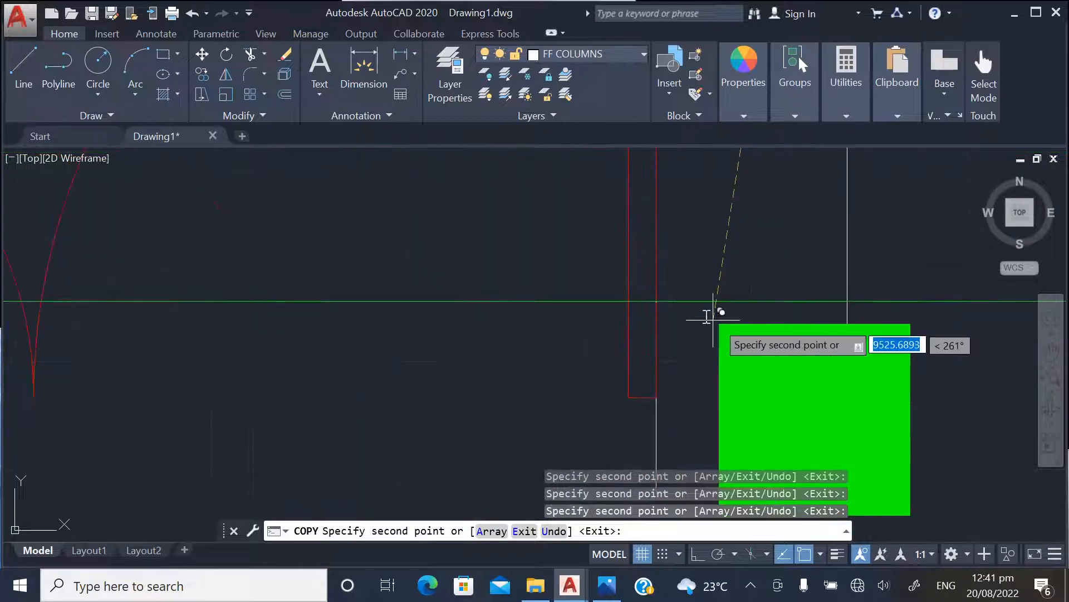
scroll(747, 239, down, 6)
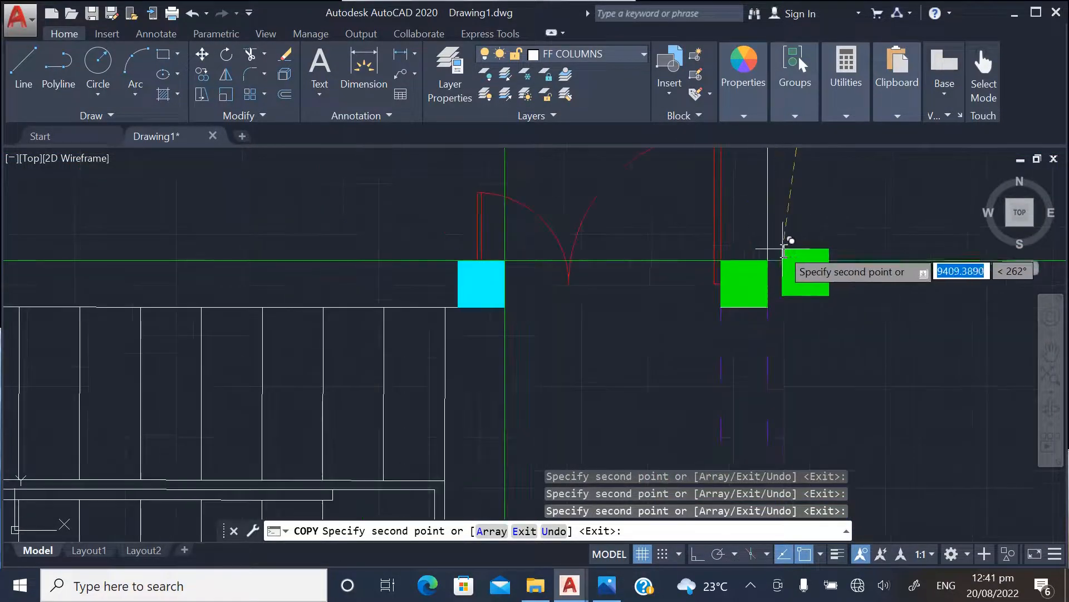
Place copies of the green column at the left outer wall corner and on the right-hand wall stub, level with the staircase's lower wall
scroll(602, 328, up, 1)
scroll(601, 329, up, 5)
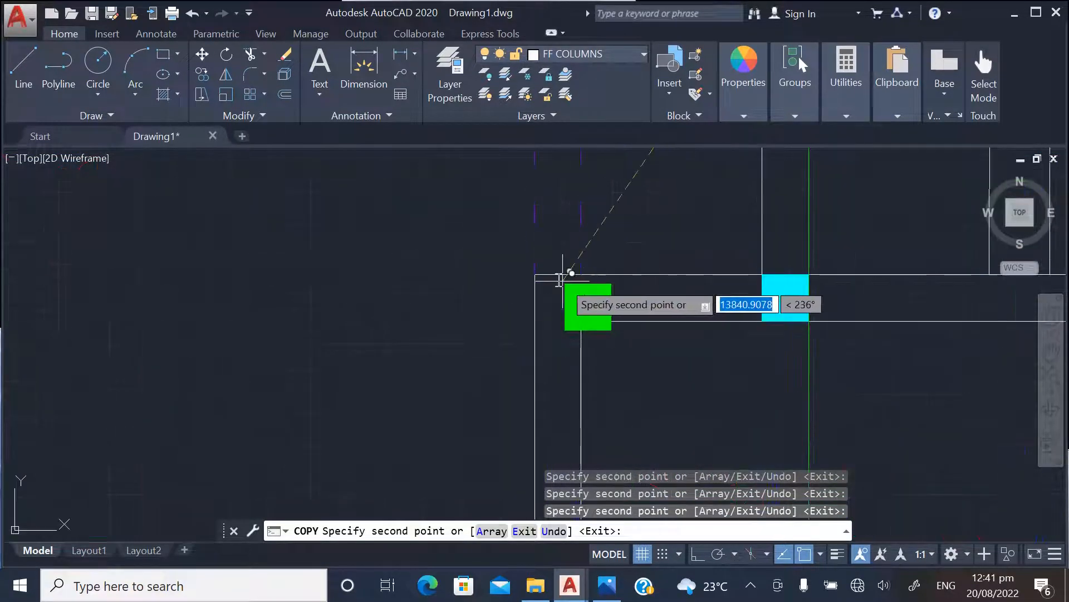
scroll(518, 286, down, 5)
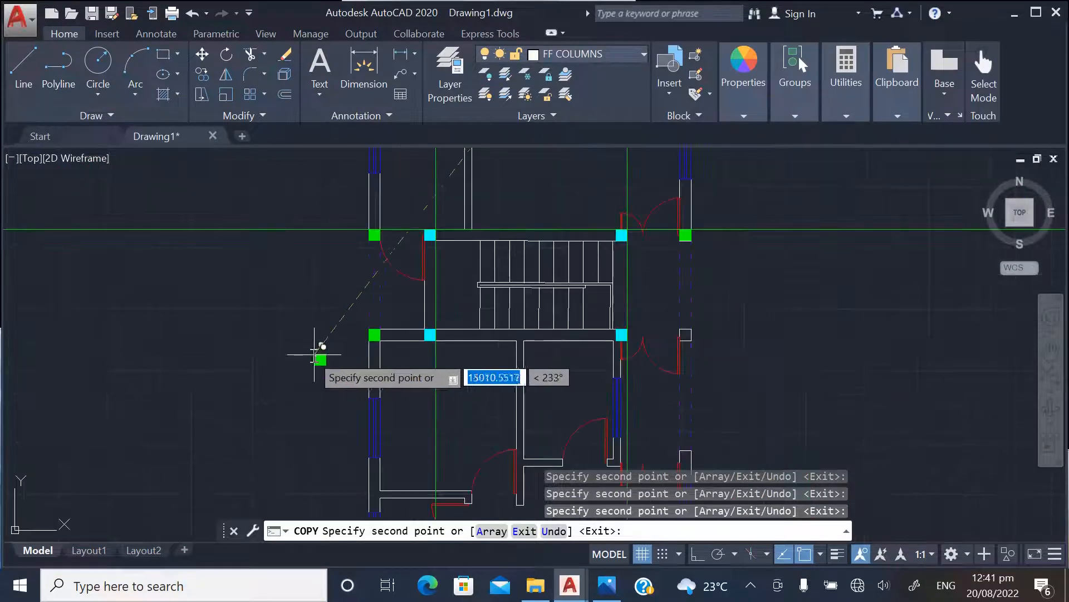
scroll(691, 331, up, 5)
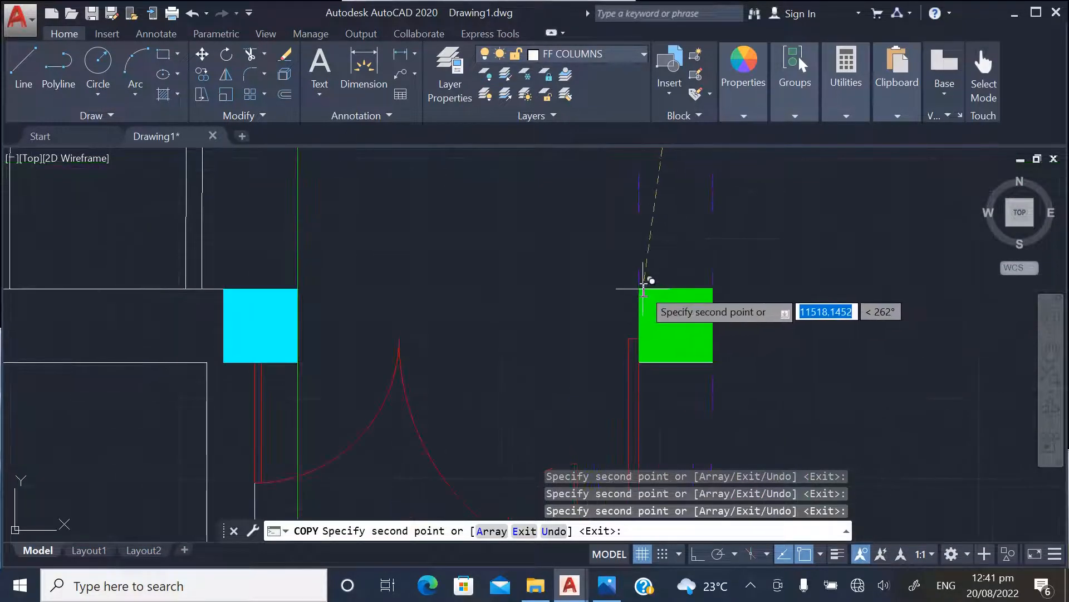
scroll(697, 272, down, 8)
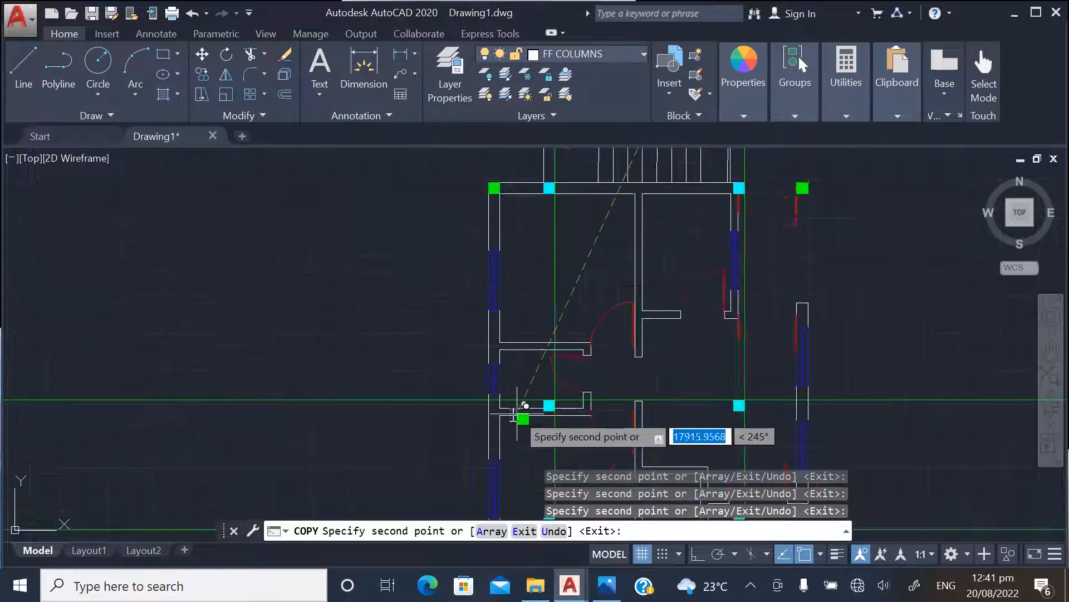
Place copies of the green column in the left and right outer walls at the fourth horizontal construction line
scroll(515, 406, up, 8)
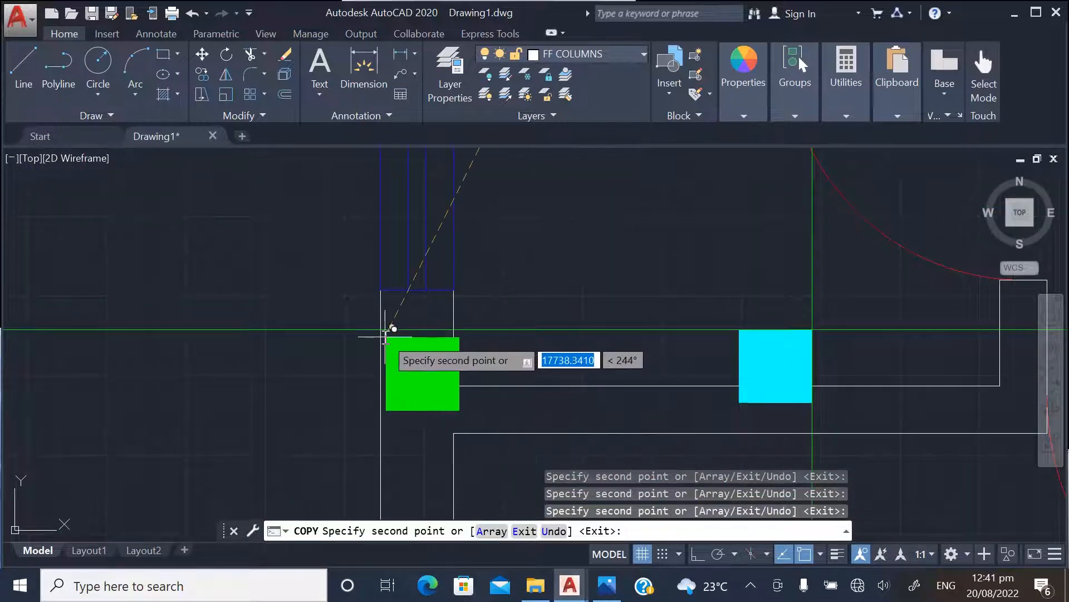
scroll(382, 329, down, 5)
scroll(534, 409, up, 6)
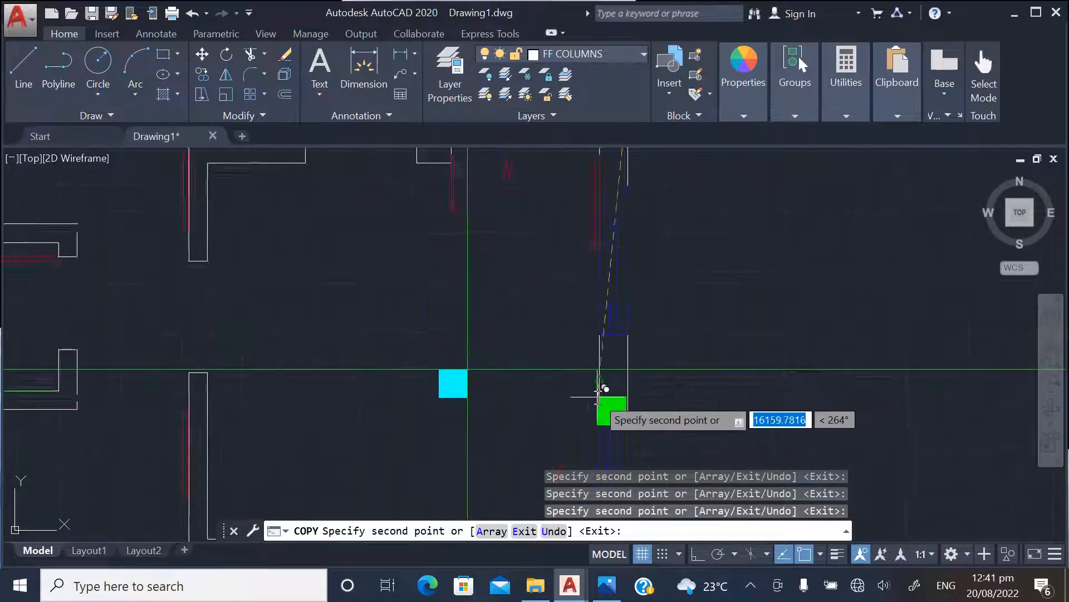
scroll(629, 328, down, 5)
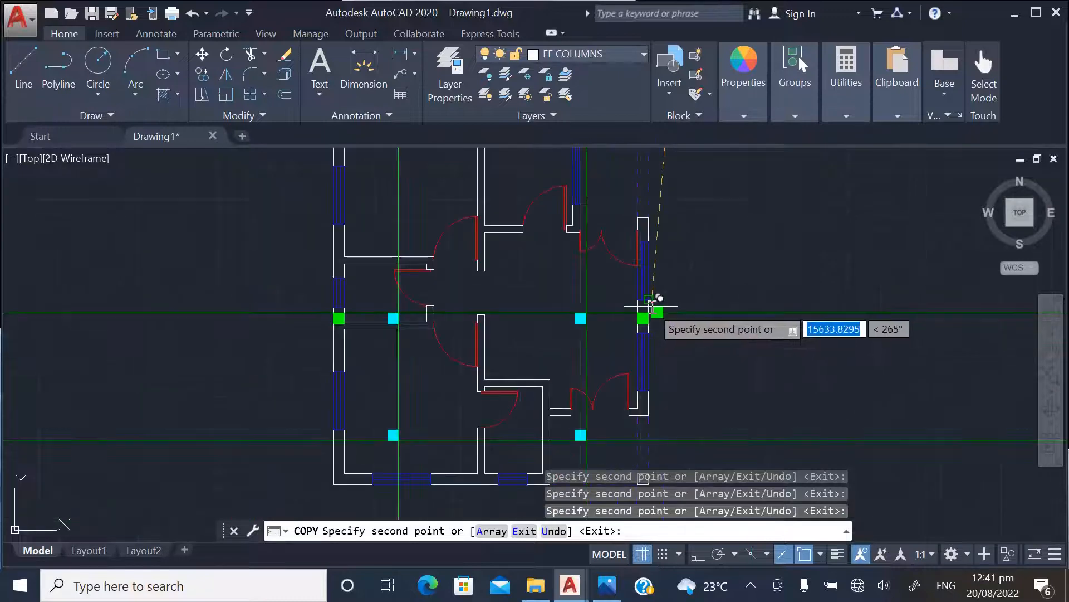
Place a copy of the green column just outside the left outer wall near the lowest horizontal construction line and end the copying
scroll(711, 353, down, 2)
scroll(481, 421, up, 8)
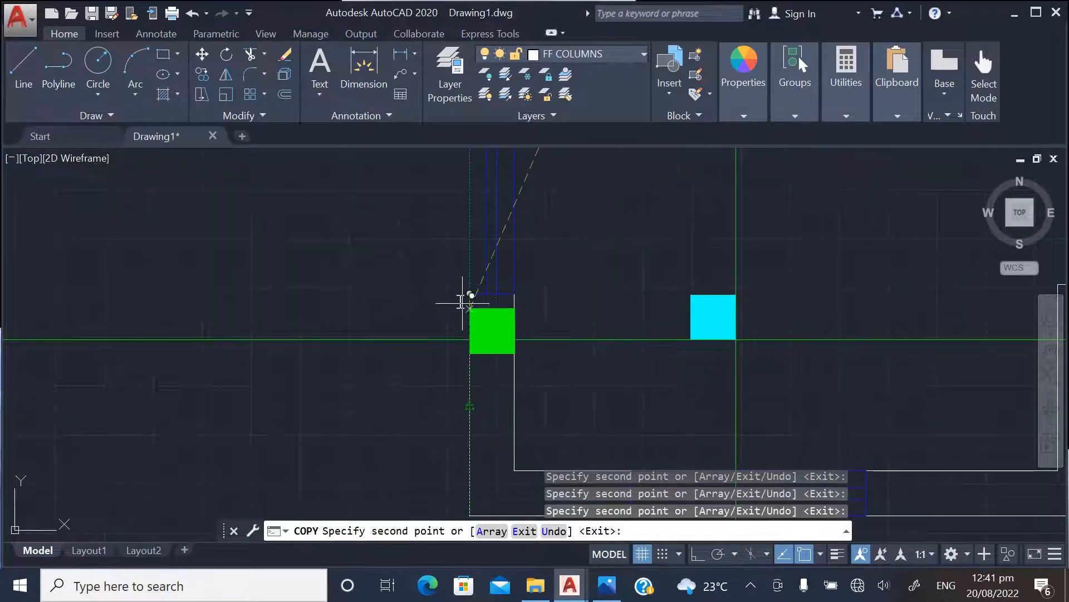
click(393, 274)
key(Escape)
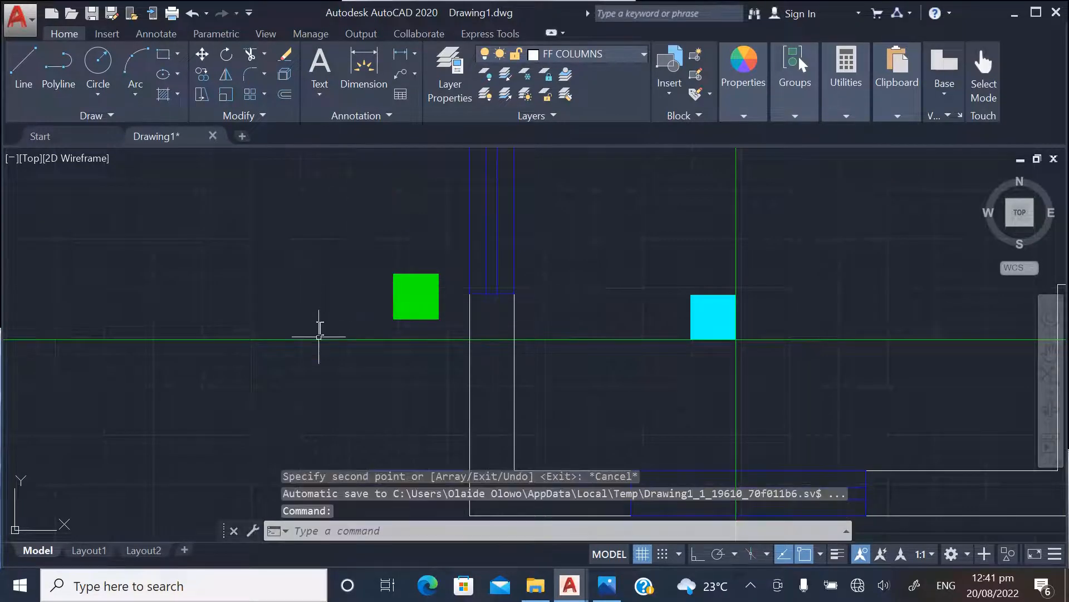
Move that loose green column by its lower-right corner to where the left outer wall's inner face meets the lowest horizontal construction line
scroll(390, 345, down, 4)
scroll(452, 345, up, 4)
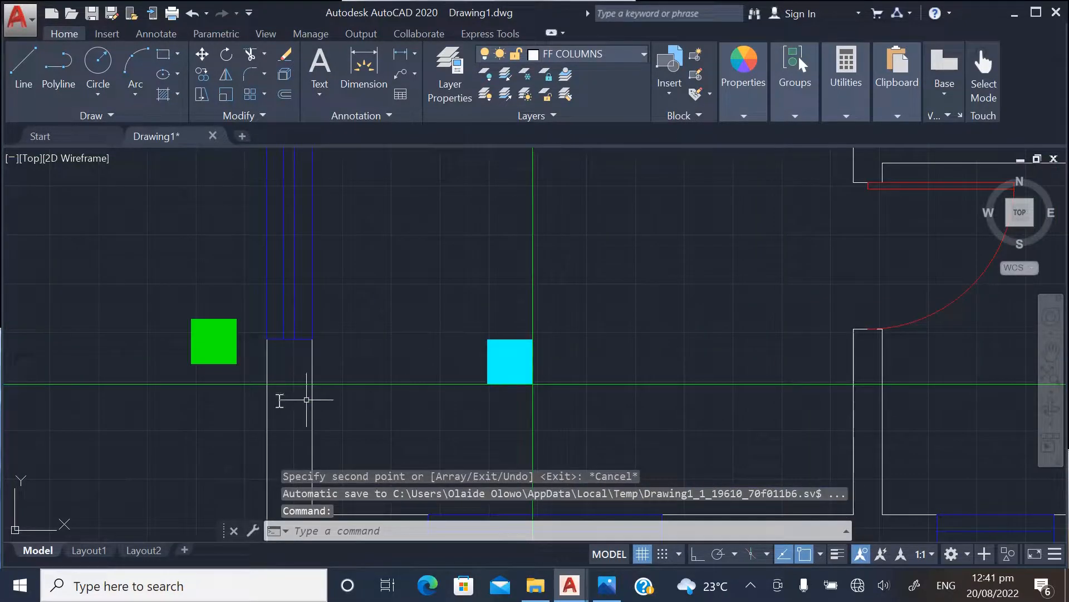
click(244, 352)
right_click(216, 356)
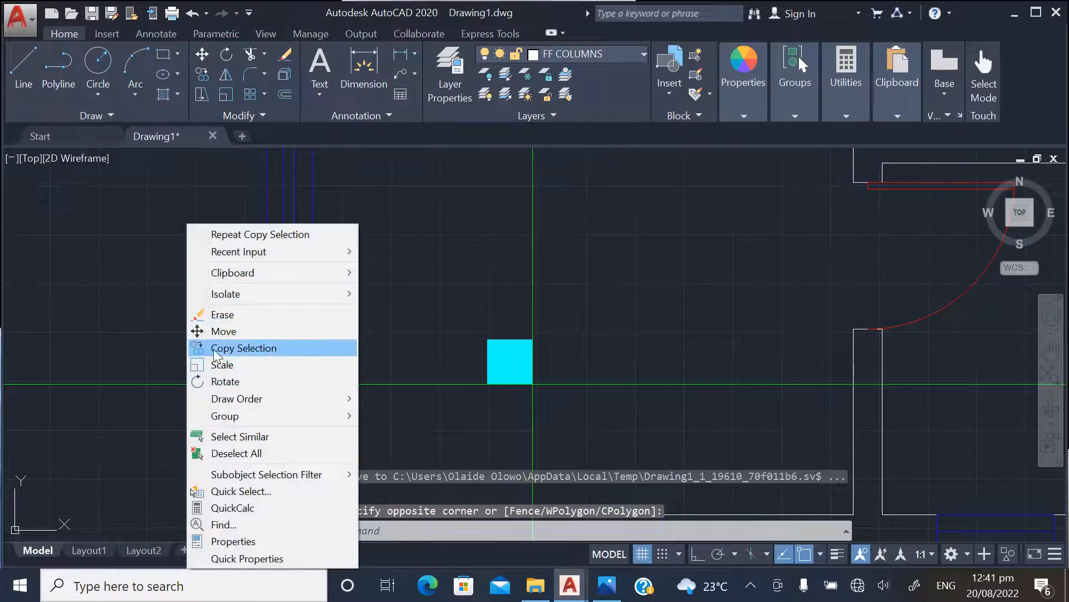
click(235, 336)
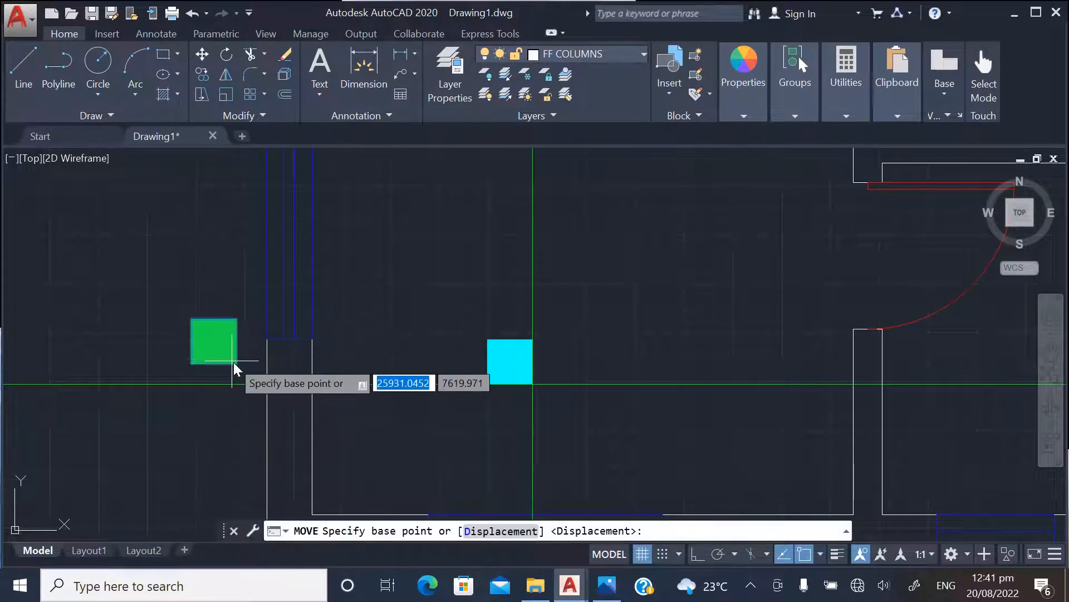
click(236, 363)
scroll(301, 383, up, 2)
click(325, 384)
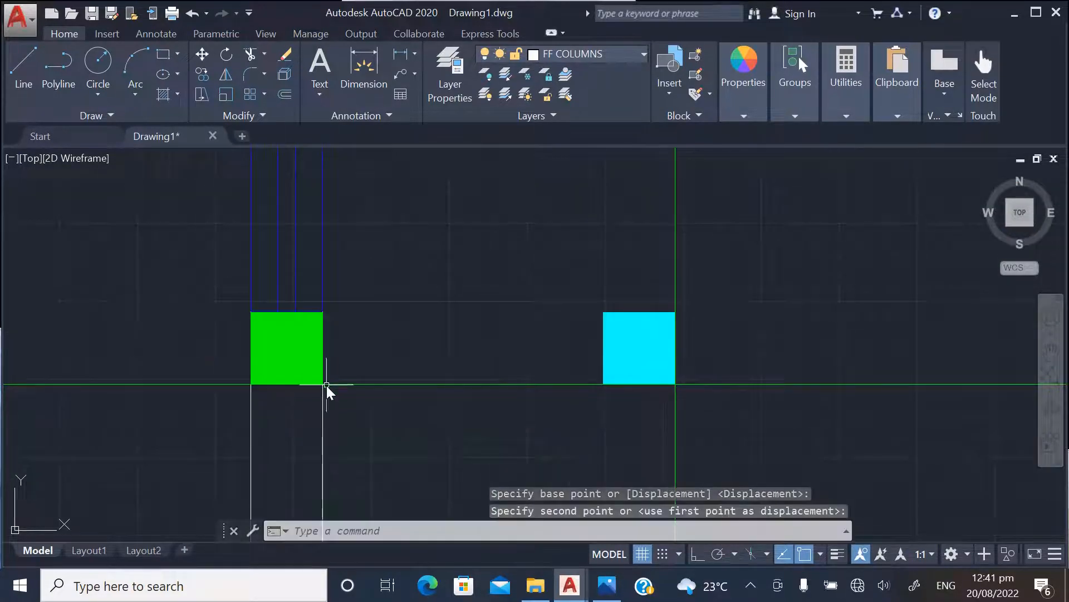
Examine the lower end of the plan for remaining column positions along the construction lines and the bottom outer wall
scroll(241, 411, down, 5)
scroll(574, 412, up, 2)
scroll(585, 411, down, 1)
scroll(633, 425, down, 1)
scroll(347, 404, up, 3)
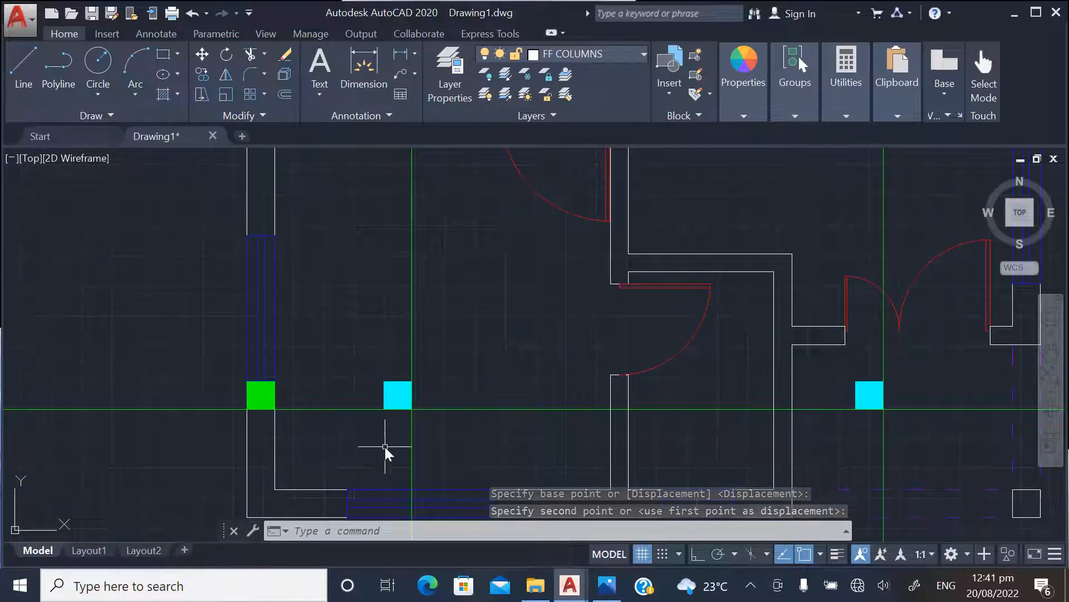
scroll(385, 448, down, 2)
scroll(389, 494, up, 4)
scroll(397, 446, down, 2)
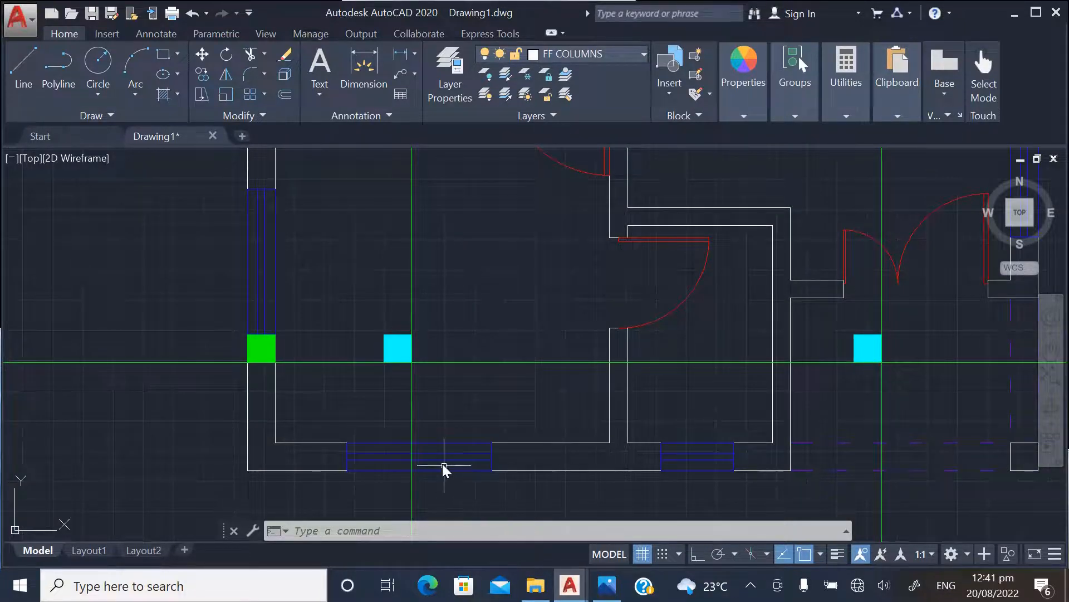
scroll(415, 474, down, 5)
scroll(433, 480, down, 2)
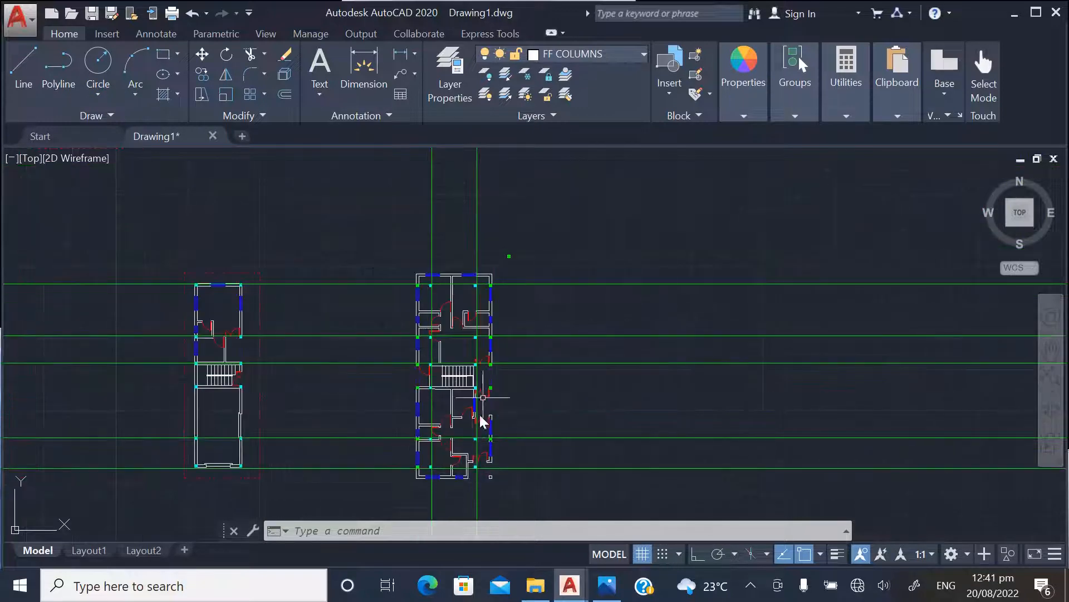
Copy the spare green column above the plan by its lower-right corner to the bottom outer wall at the left vertical construction line
scroll(494, 310, up, 5)
click(545, 219)
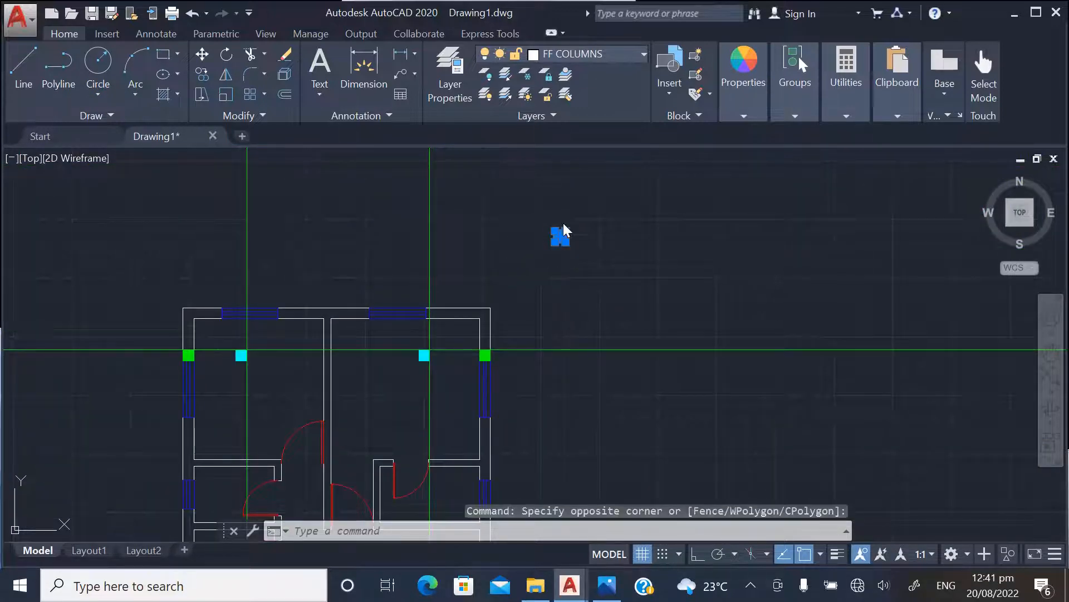
right_click(563, 223)
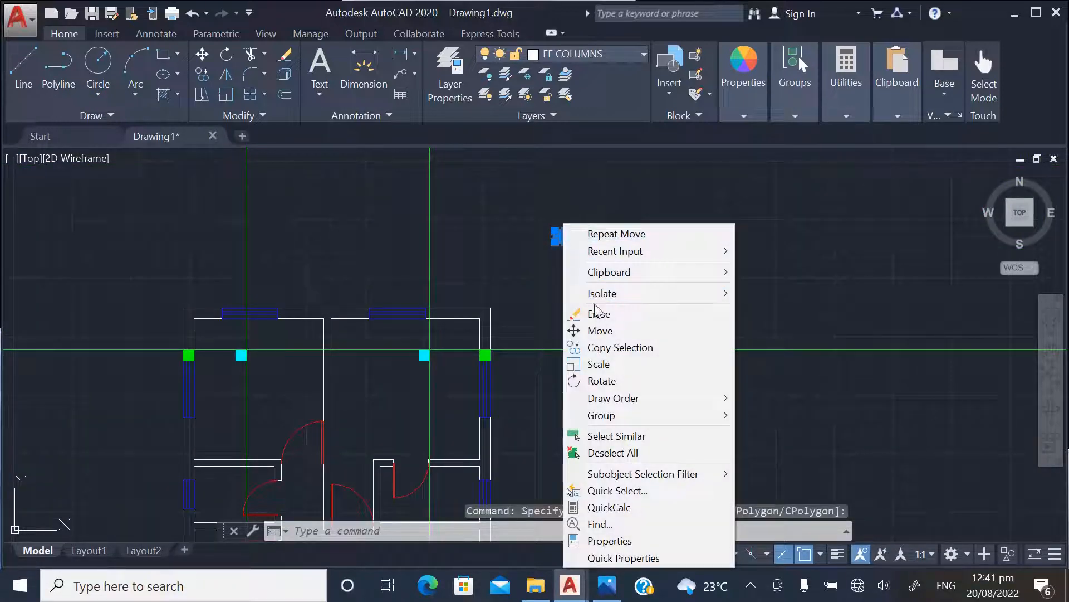
click(606, 347)
scroll(543, 251, down, 5)
scroll(449, 543, up, 3)
scroll(454, 406, down, 3)
scroll(453, 436, up, 6)
scroll(452, 436, down, 5)
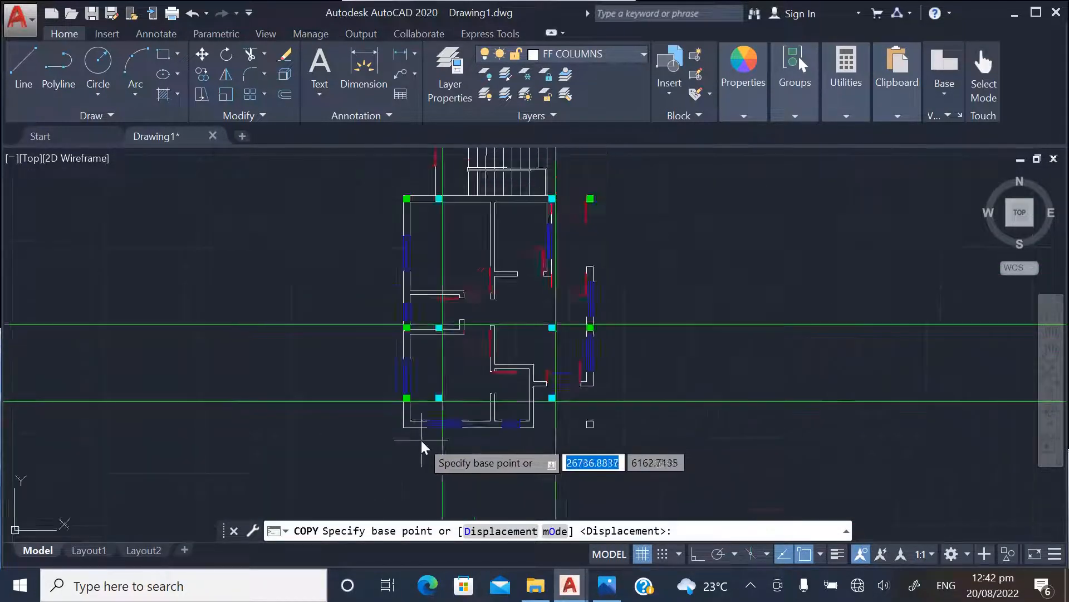
scroll(501, 211, up, 7)
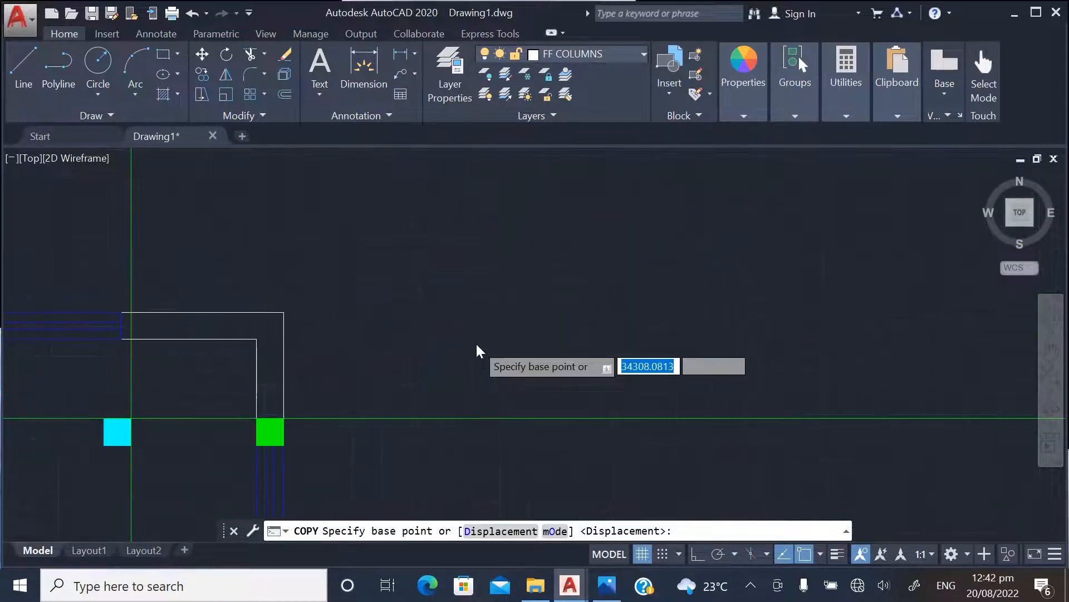
scroll(474, 312, down, 2)
scroll(473, 278, up, 5)
click(479, 304)
scroll(479, 304, down, 6)
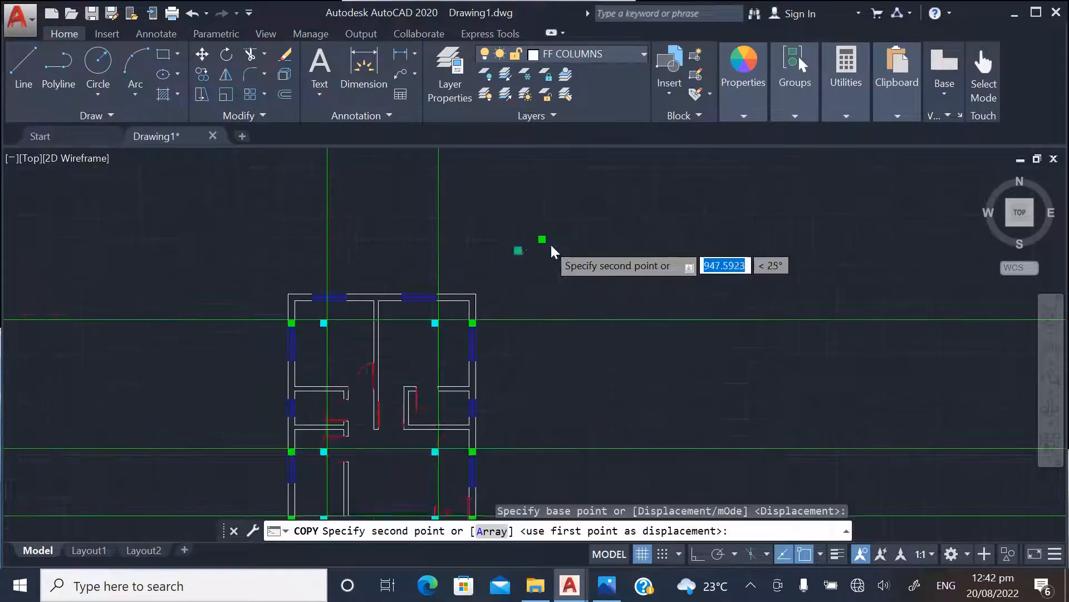
scroll(444, 454, up, 4)
scroll(444, 453, up, 5)
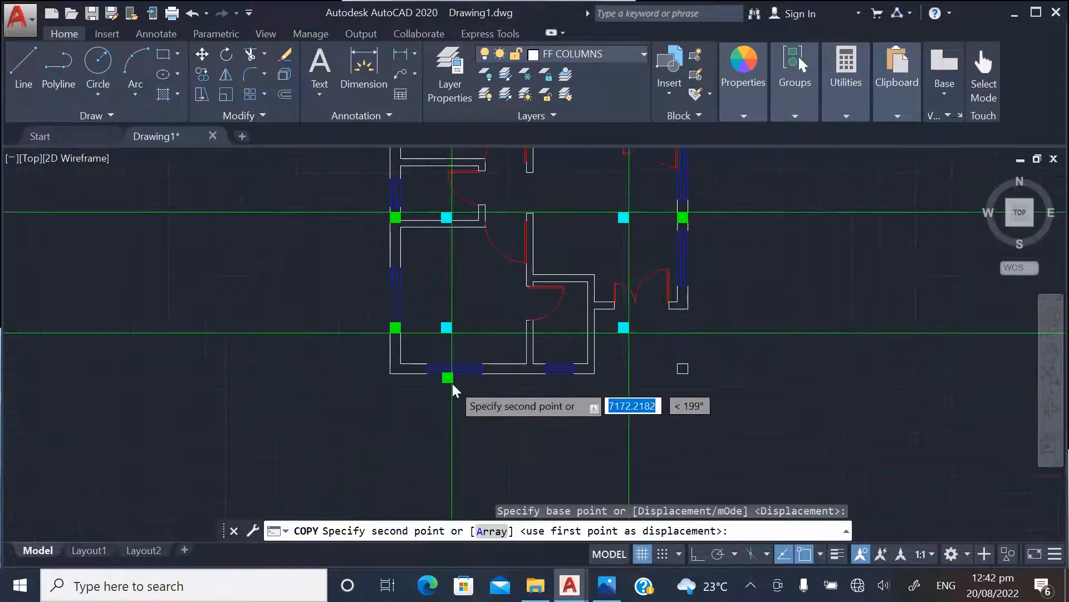
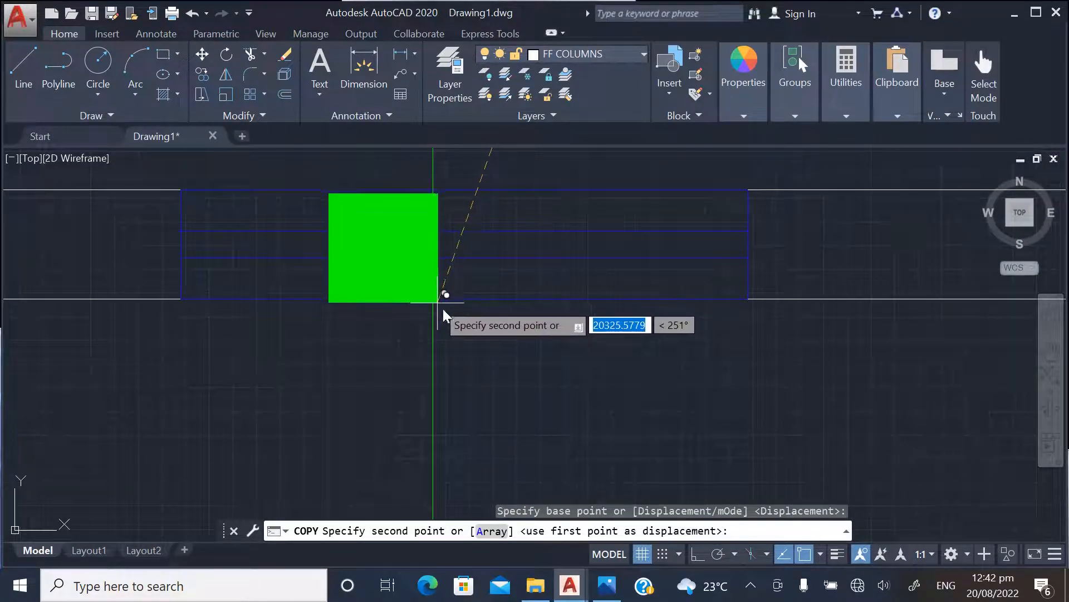
Copy the lowest horizontal construction line from the left outer wall's outer face down to the bottom wall's outer left corner
key(Escape)
scroll(401, 378, down, 8)
scroll(418, 358, up, 5)
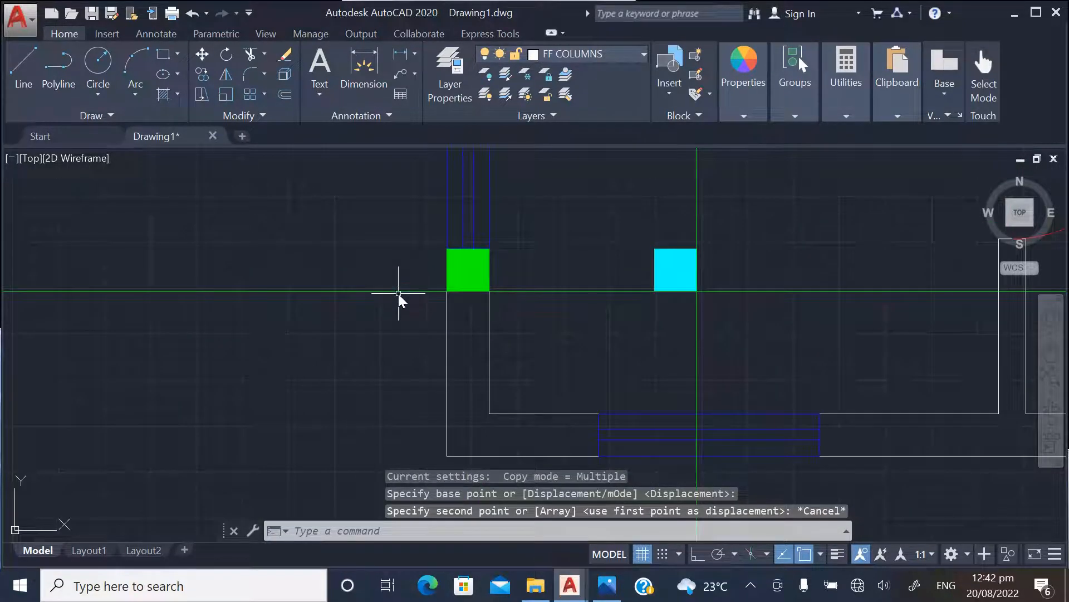
click(398, 292)
right_click(381, 256)
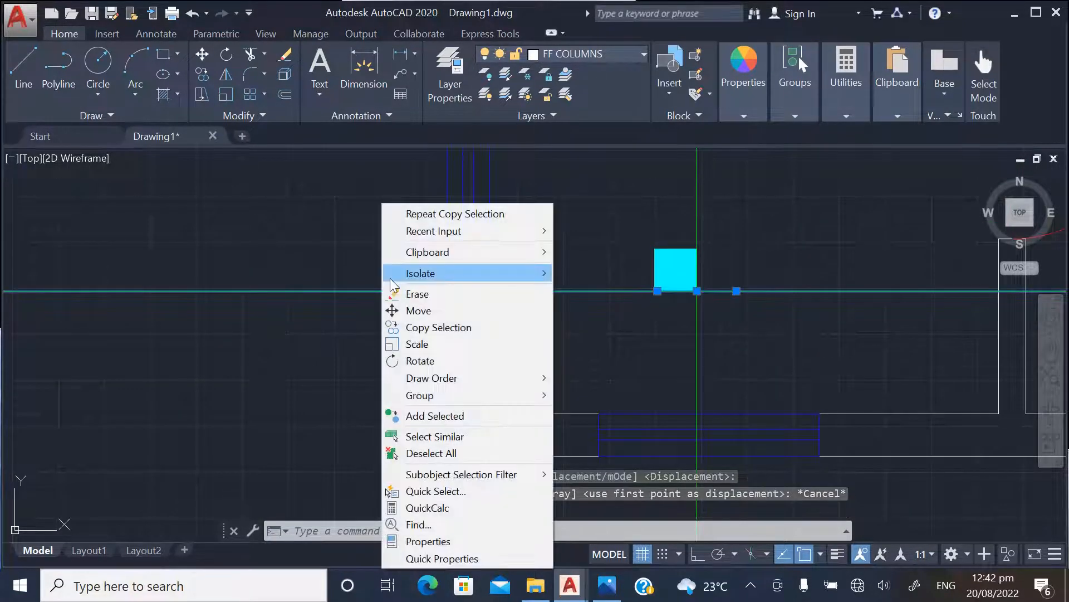
click(446, 327)
click(448, 292)
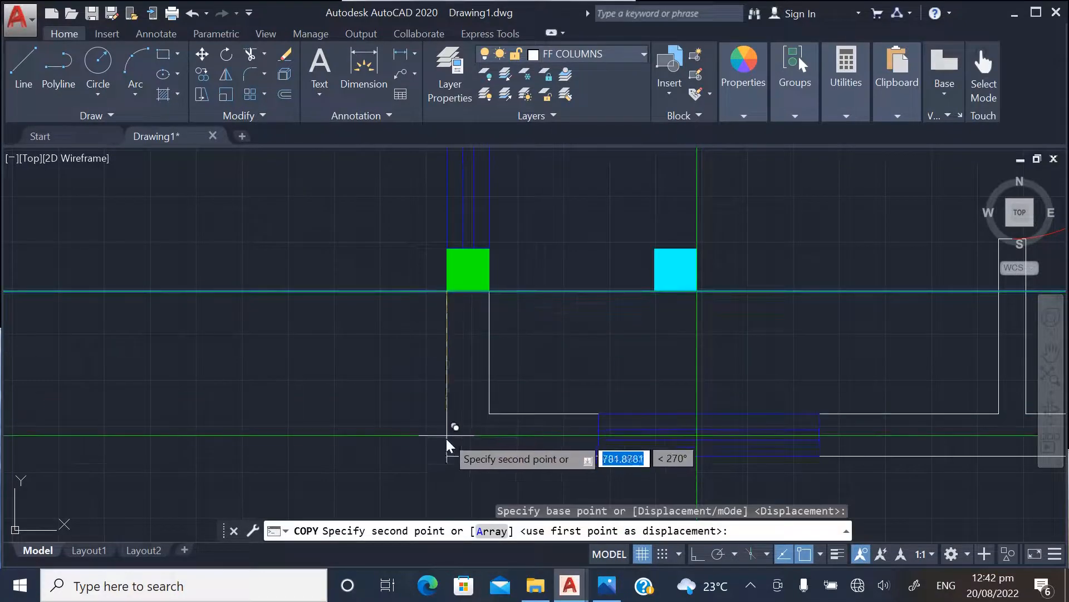
click(446, 454)
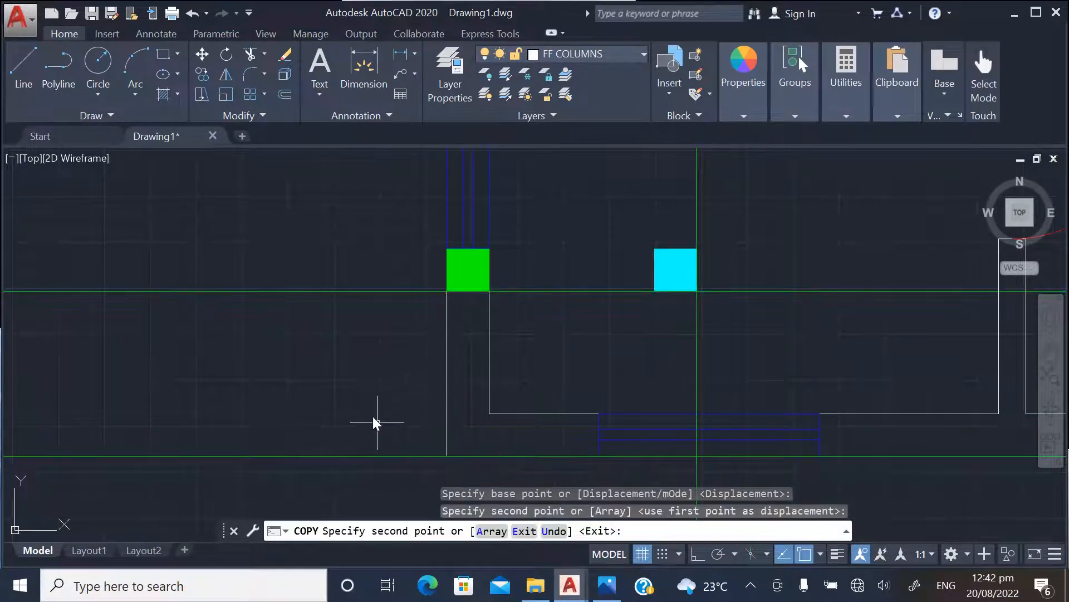
key(Escape)
Copy the spare green column above the plan by its lower-right corner to where the left vertical construction line meets the bottom wall's outer face
scroll(373, 422, down, 8)
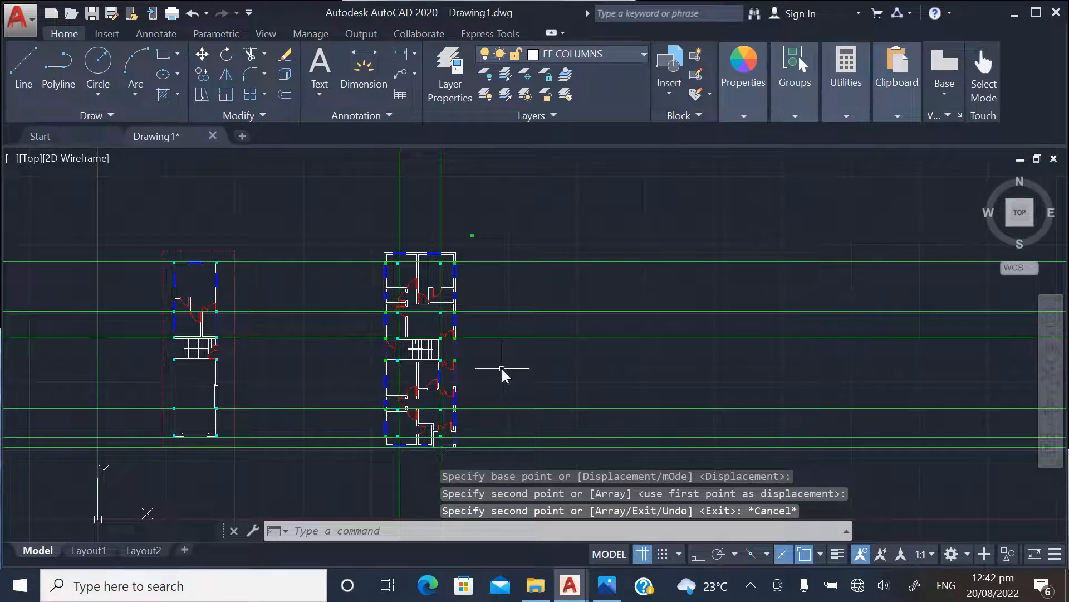
scroll(463, 236, up, 4)
scroll(494, 250, up, 4)
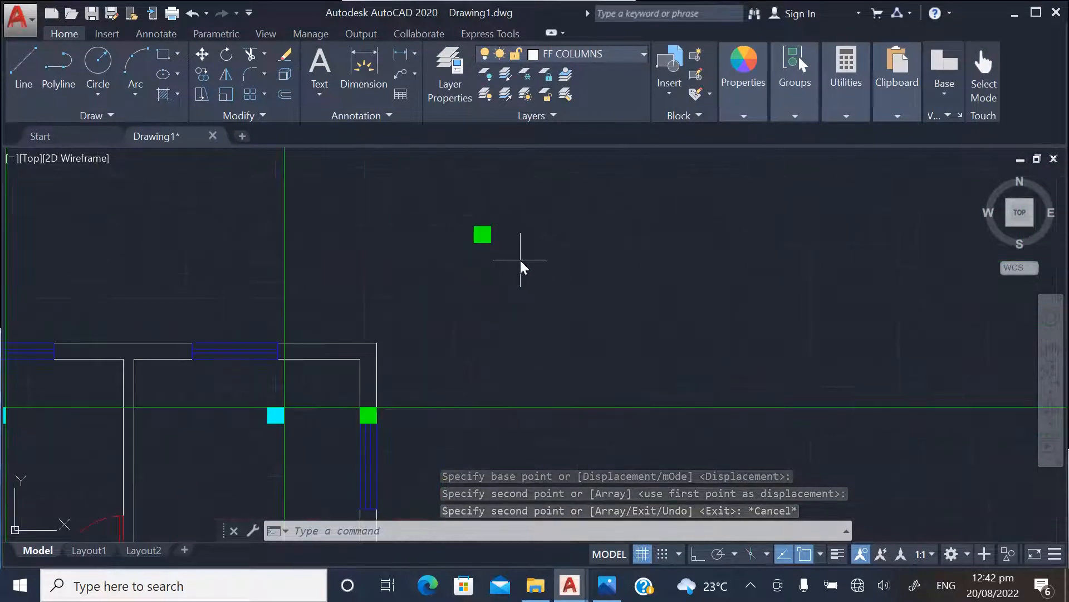
click(521, 258)
click(468, 223)
right_click(491, 224)
click(538, 349)
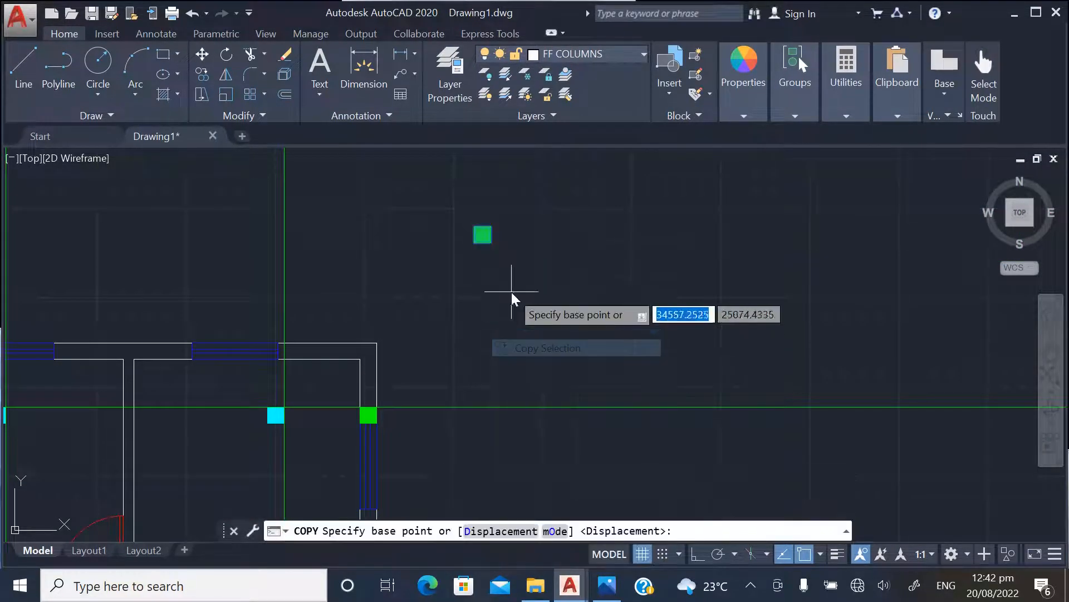
scroll(511, 292, up, 4)
click(457, 166)
scroll(527, 186, down, 8)
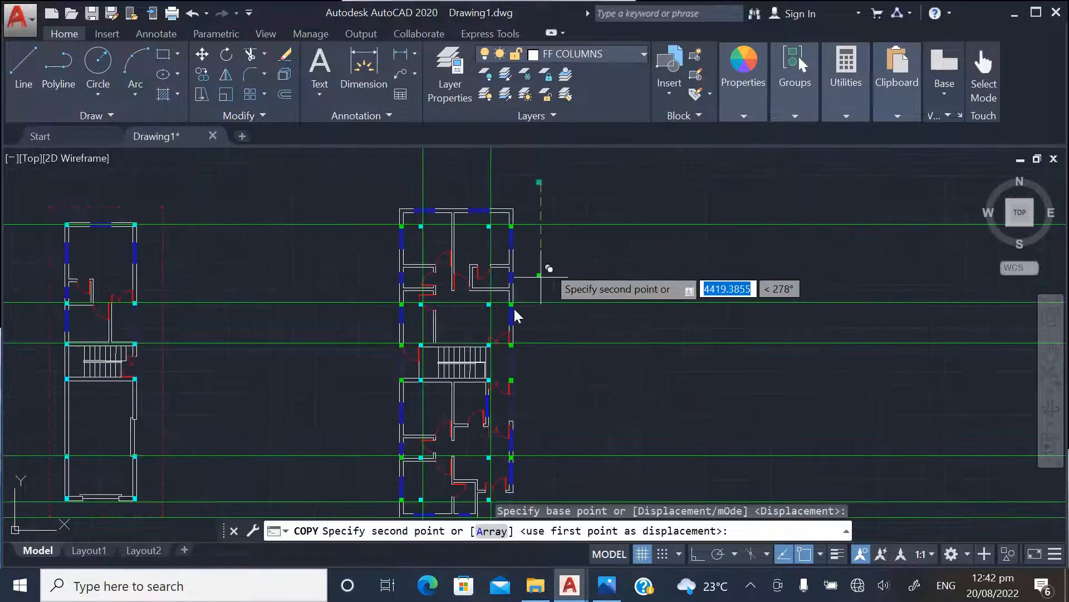
scroll(454, 377, down, 2)
scroll(433, 470, up, 12)
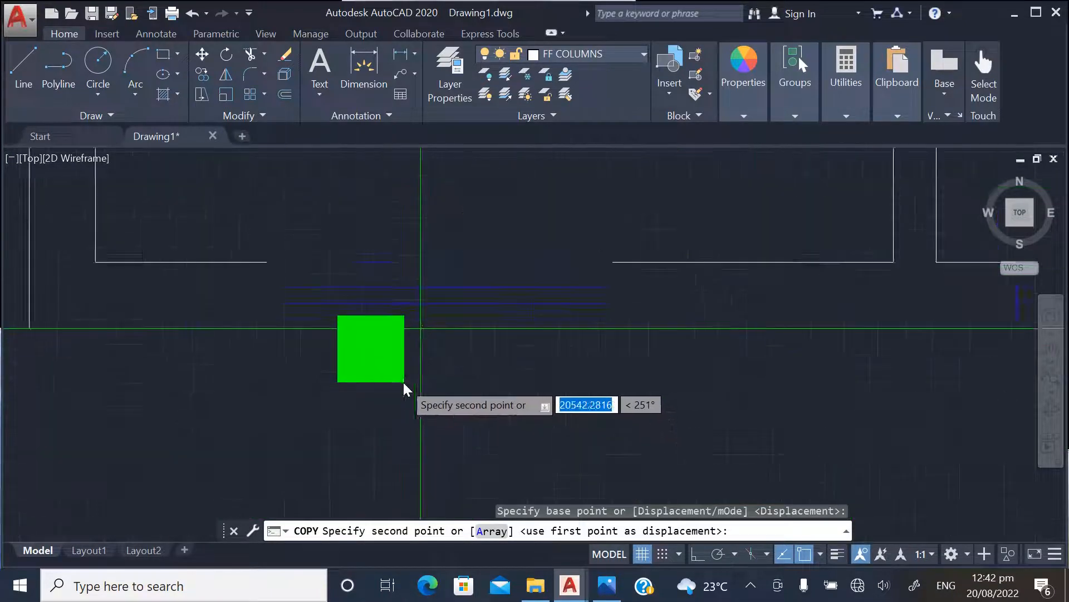
click(429, 300)
Place another green column copy at the right end of the bottom outer wall, with its lower-right corner on the wall's outer corner
scroll(350, 419, down, 6)
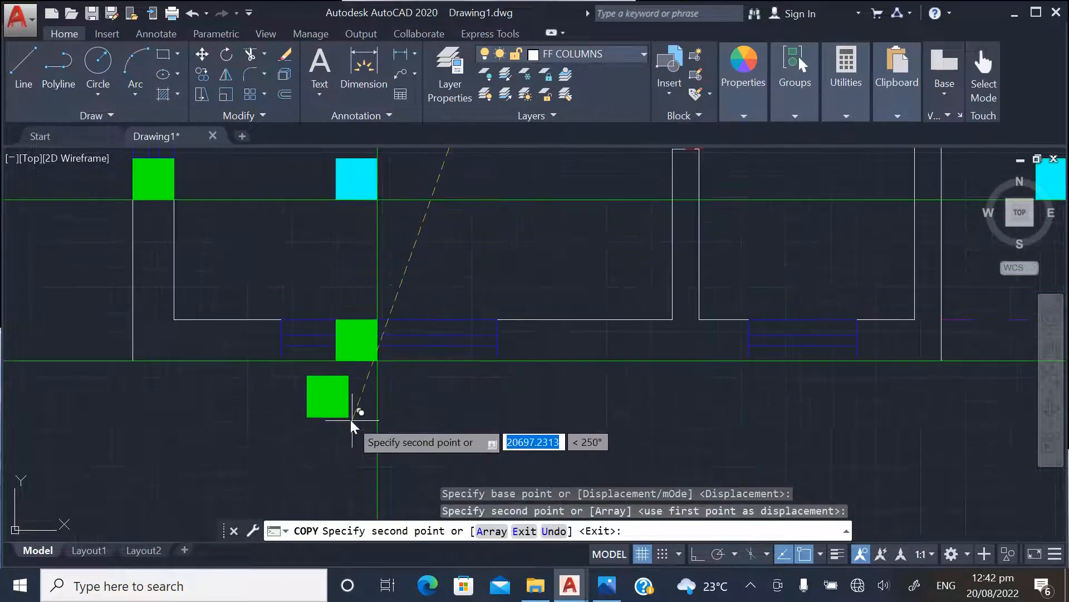
scroll(453, 442, down, 3)
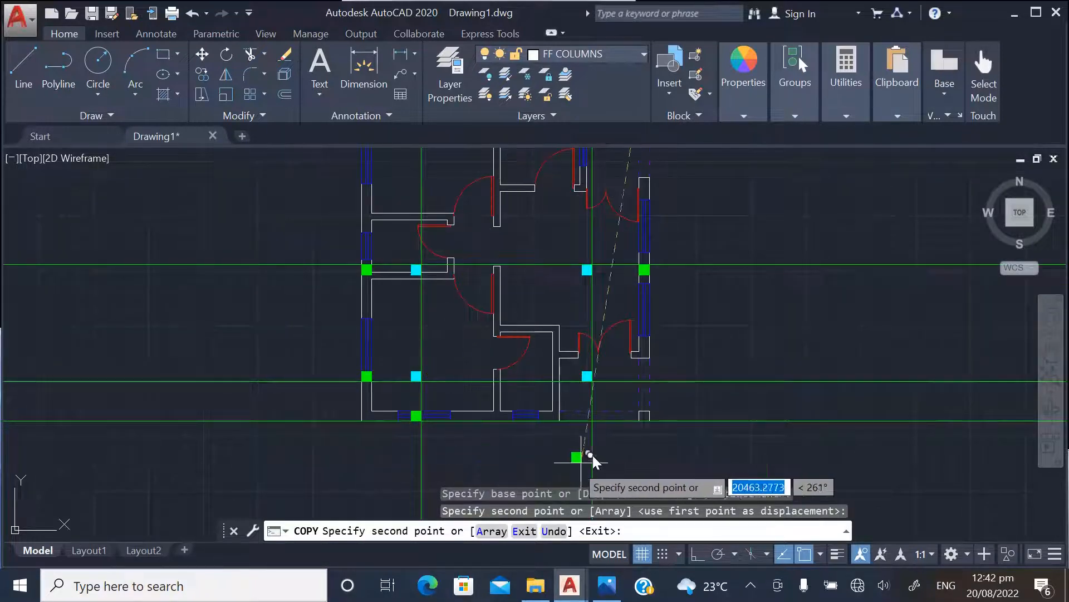
scroll(585, 454, up, 10)
scroll(518, 432, down, 4)
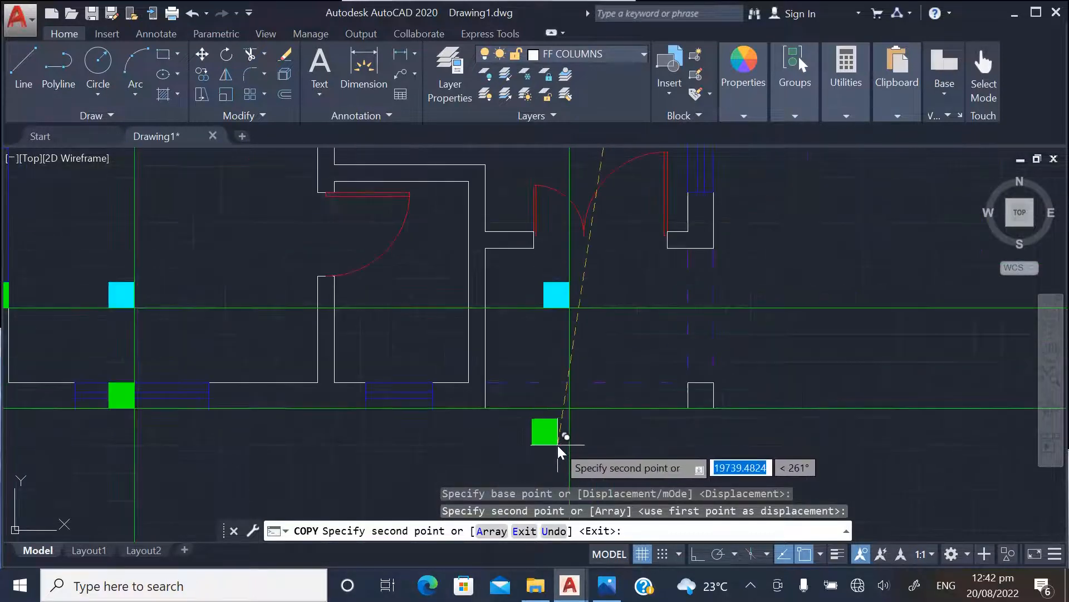
scroll(549, 405, up, 2)
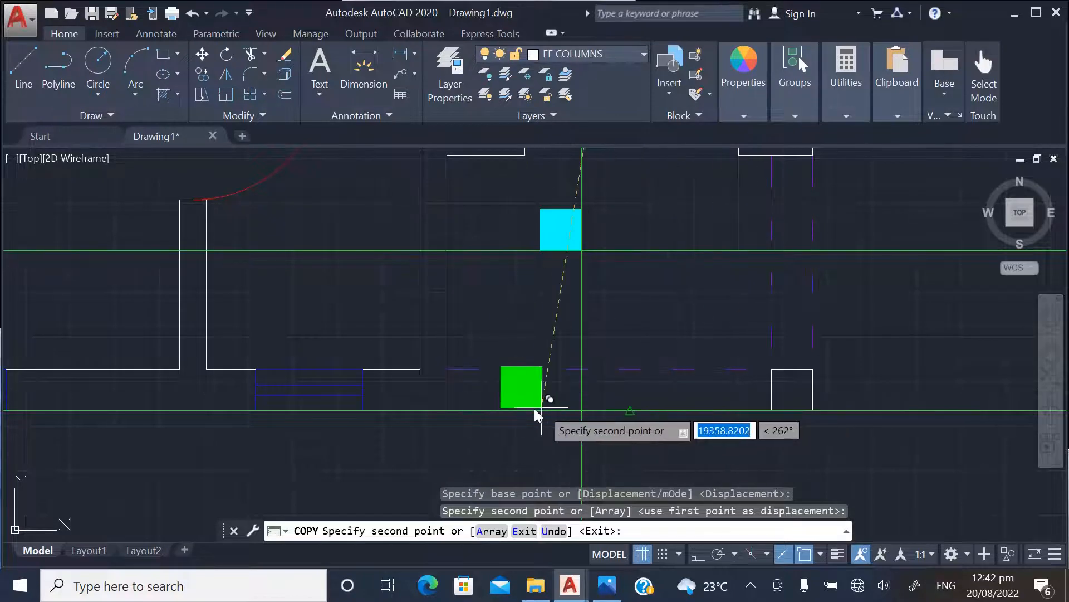
scroll(460, 403, up, 4)
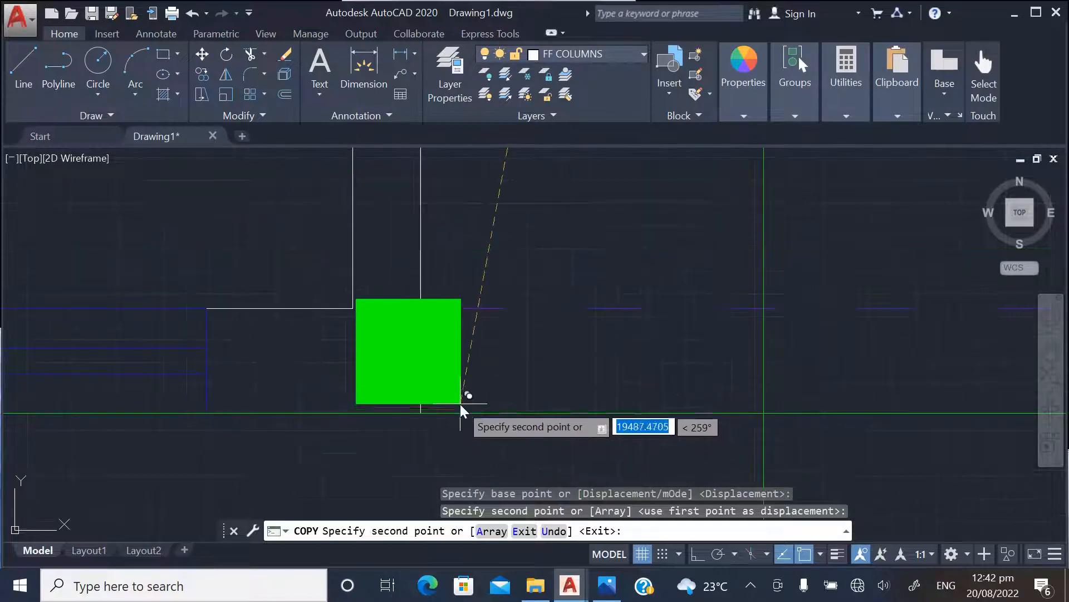
click(418, 414)
Place a green column copy at the lower end of the right outer wall beside the double door and end the copying
scroll(417, 413, down, 5)
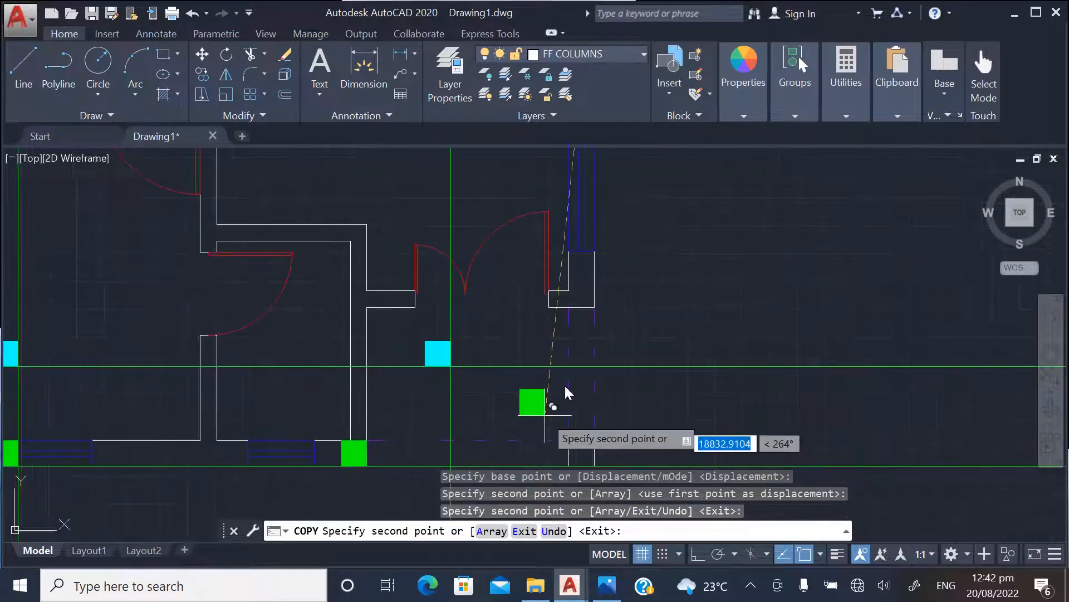
scroll(573, 298, up, 4)
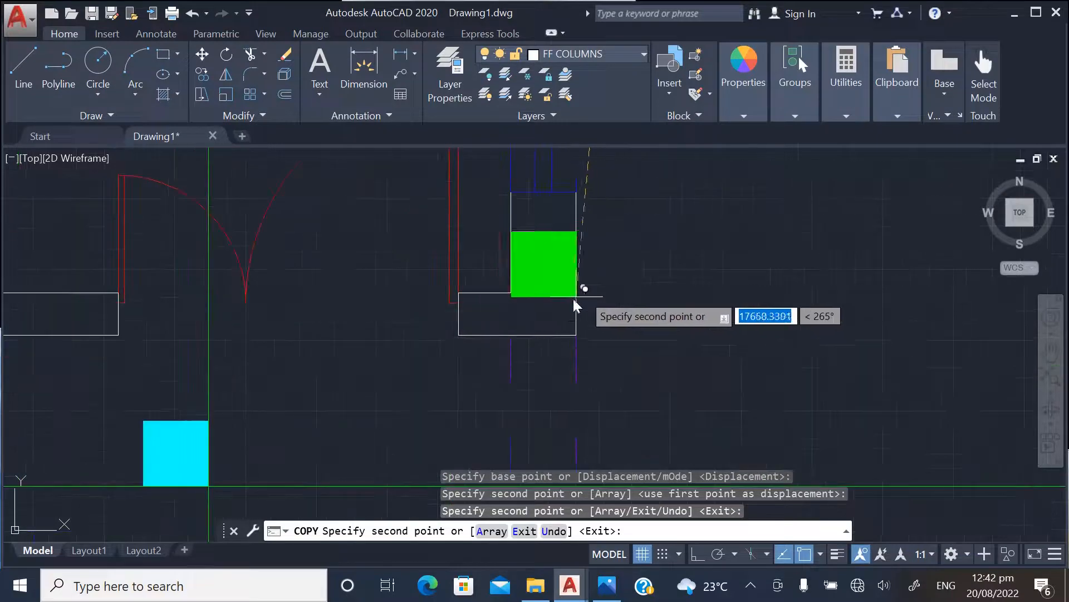
click(573, 335)
key(Escape)
Delete all the horizontal construction lines crossing both floor plans
scroll(694, 305, down, 8)
scroll(408, 453, down, 4)
scroll(552, 425, down, 5)
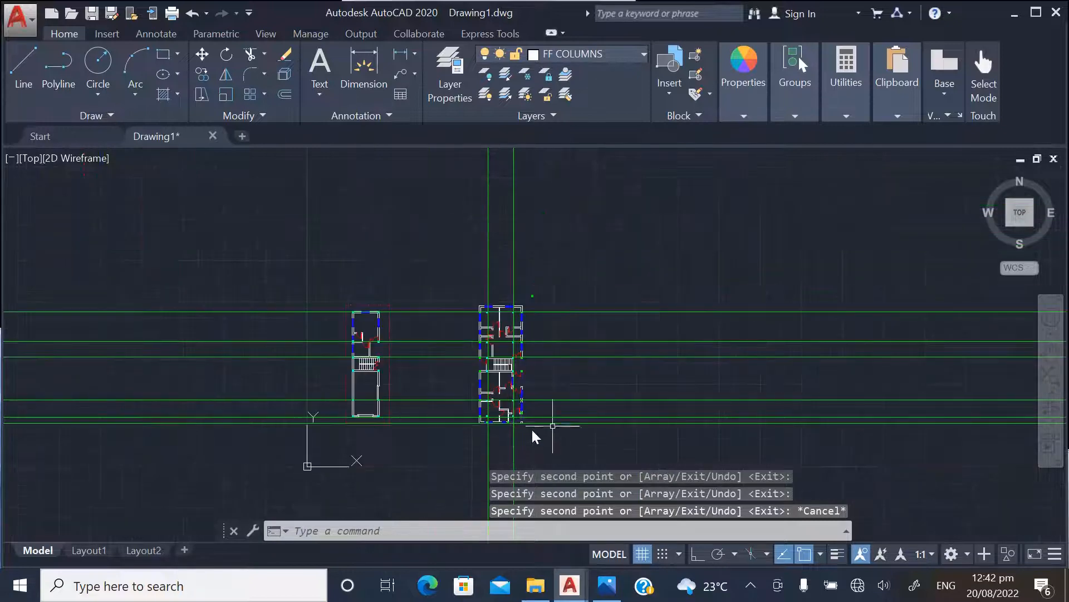
click(738, 432)
click(639, 282)
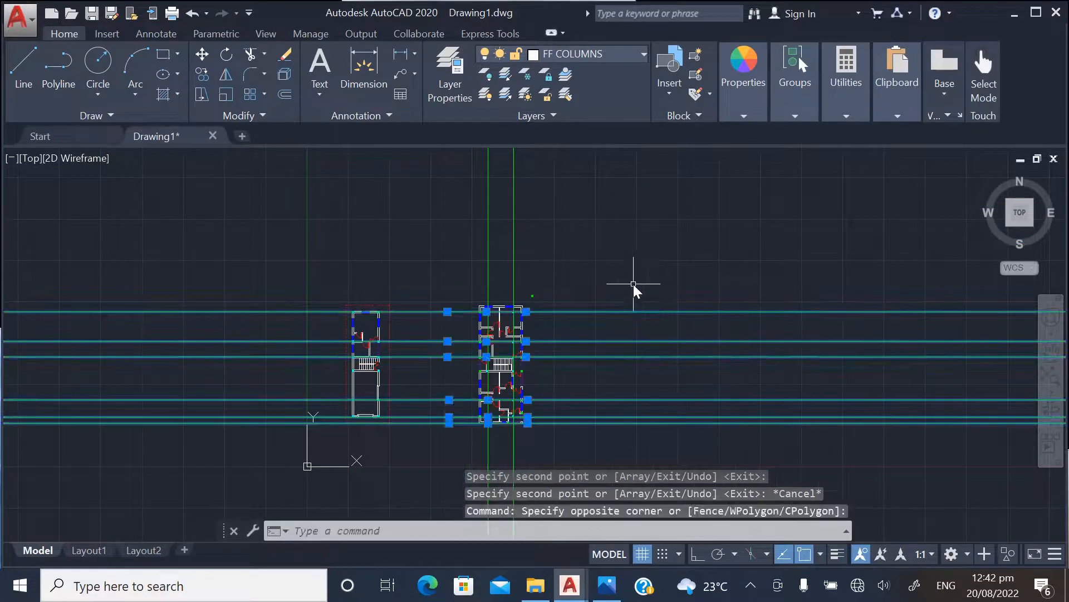
key(Delete)
Delete the spare green column above the first floor plan
scroll(549, 304, up, 5)
click(434, 203)
key(Delete)
Delete both vertical construction lines running through the first floor plan
scroll(535, 276, down, 2)
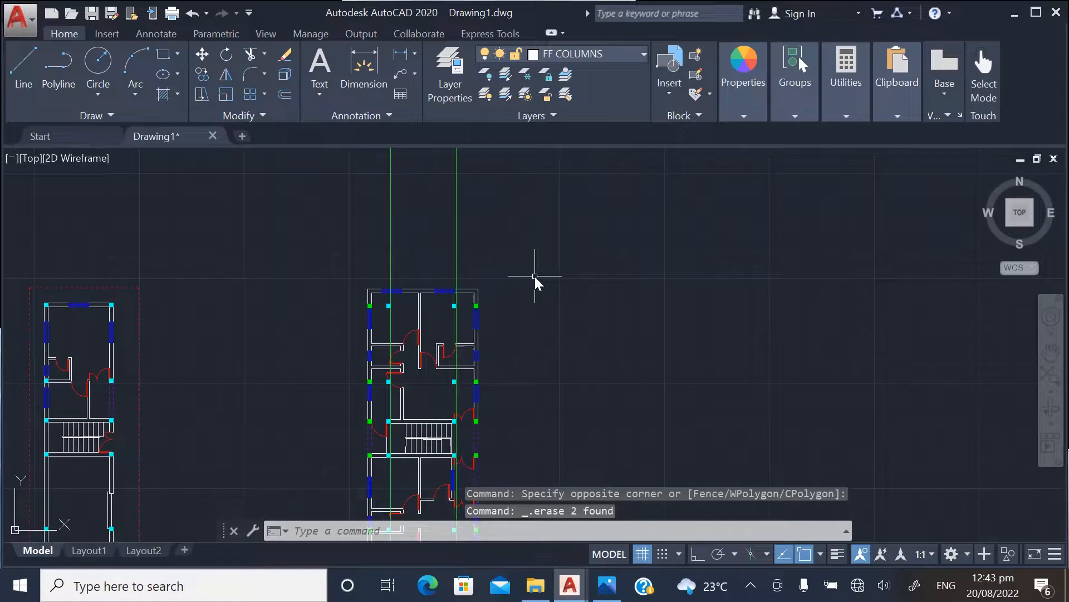
click(515, 200)
click(342, 191)
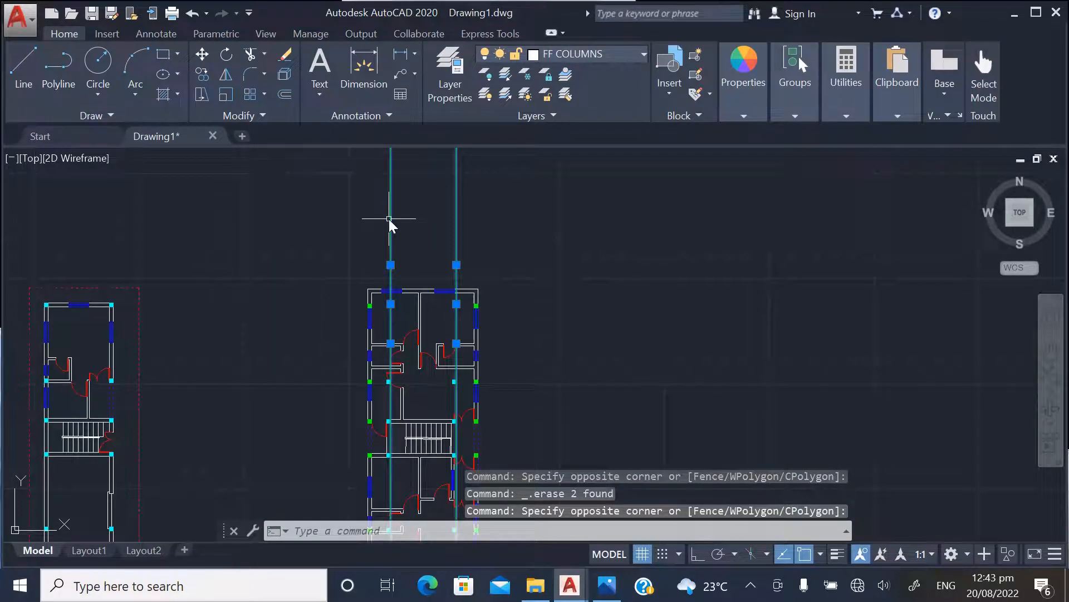
key(Delete)
Examine the column placement at the lower end of the first floor plan, especially along the bottom outer wall
scroll(394, 282, down, 2)
scroll(393, 267, up, 6)
scroll(415, 237, down, 3)
scroll(418, 290, down, 2)
scroll(418, 454, up, 5)
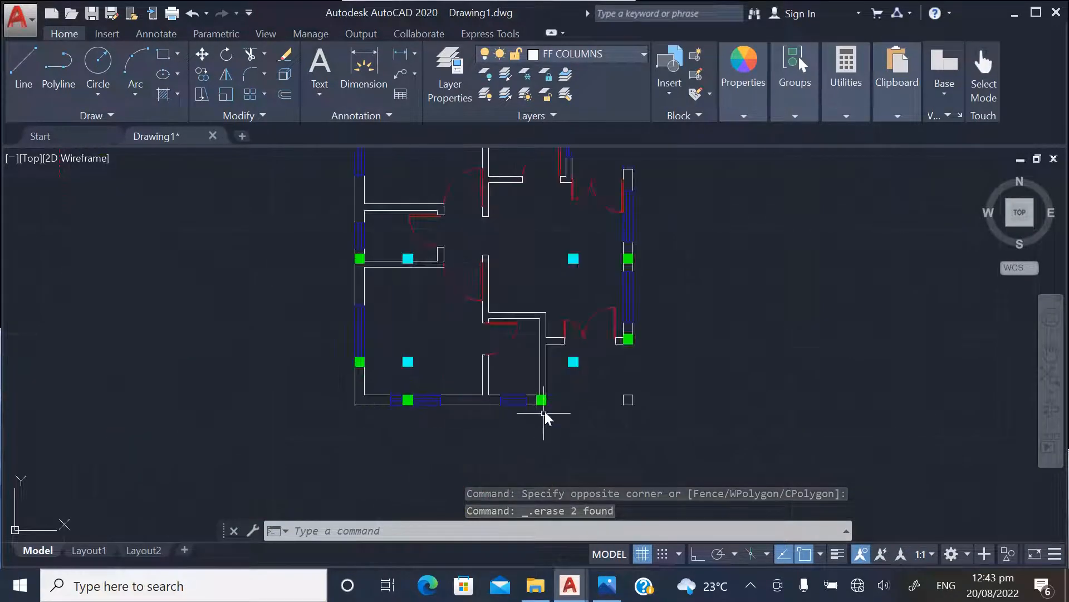
scroll(546, 412, up, 3)
scroll(444, 462, down, 4)
scroll(365, 440, up, 6)
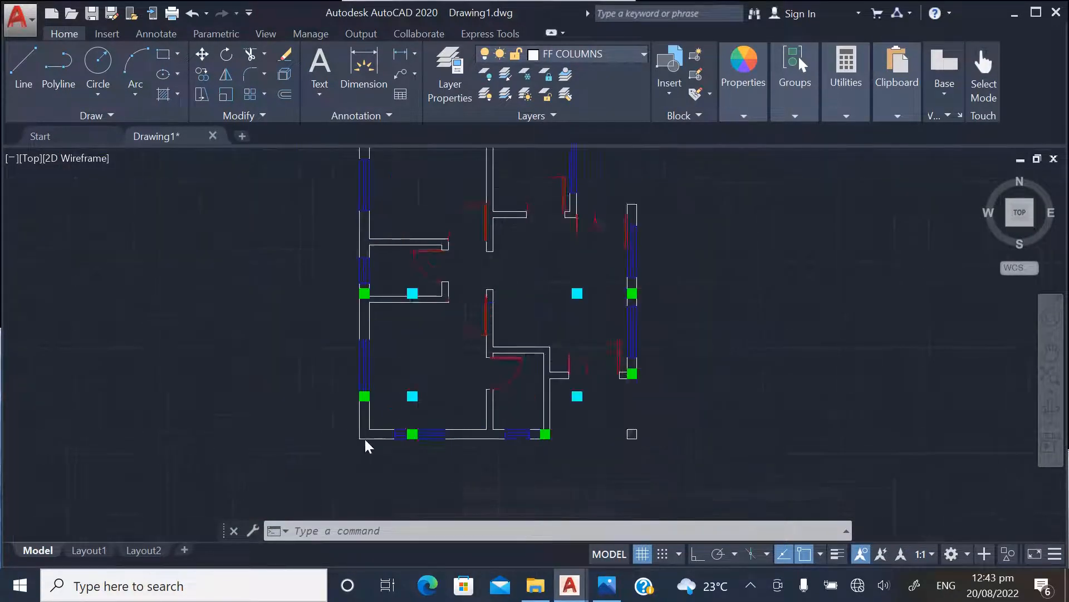
scroll(456, 446, down, 2)
scroll(443, 399, up, 4)
scroll(436, 437, down, 4)
scroll(445, 446, up, 4)
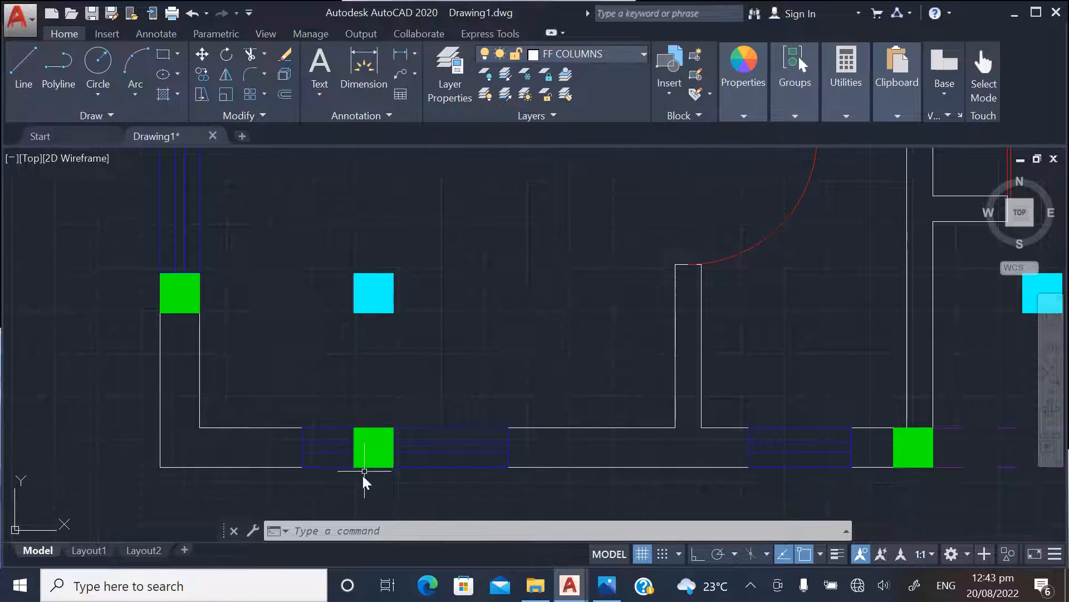
scroll(365, 476, down, 5)
scroll(361, 489, up, 4)
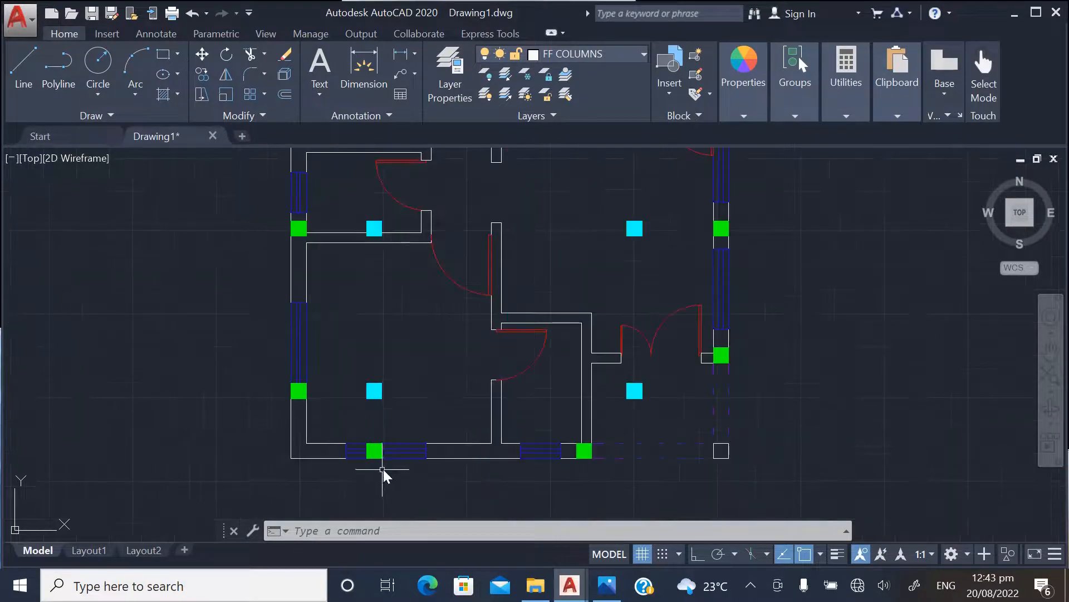
scroll(373, 472, up, 4)
scroll(382, 487, down, 12)
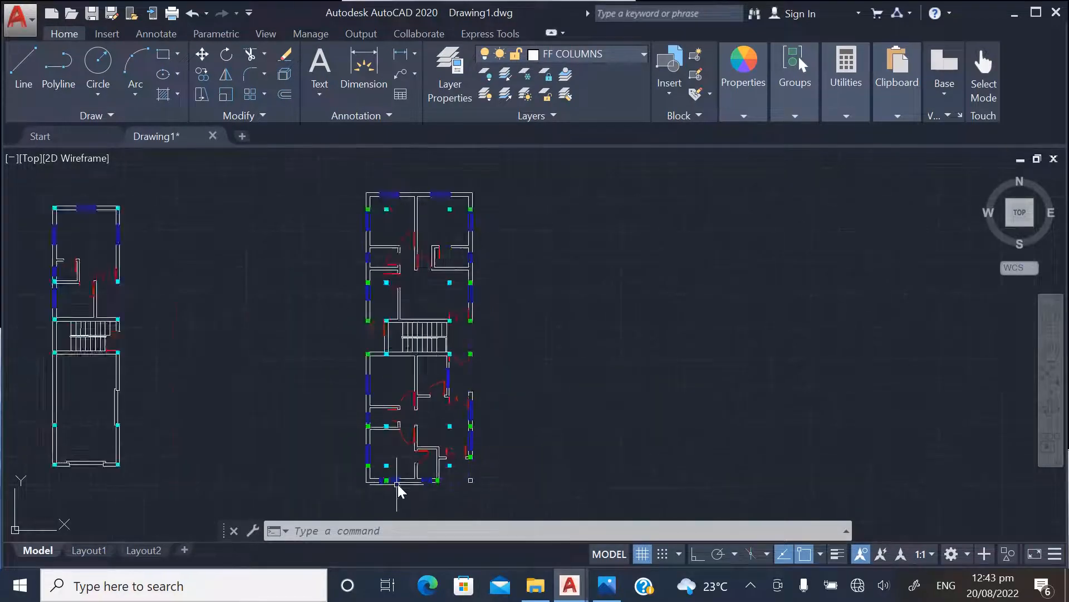
Examine the upper part of the first floor plan for missing column positions along the top outer wall
scroll(379, 410, up, 8)
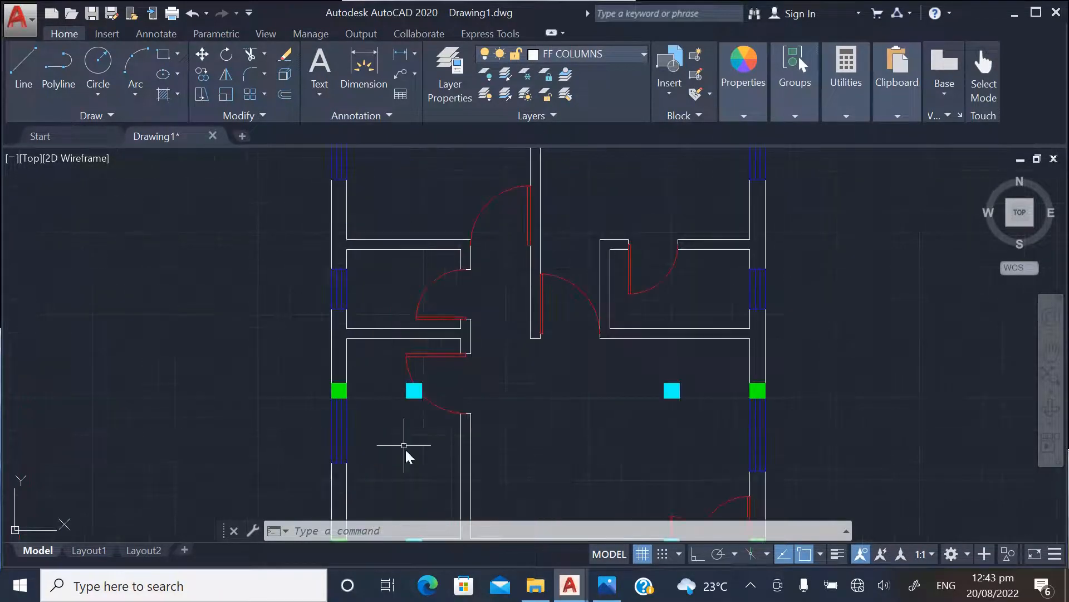
scroll(404, 445, down, 8)
scroll(413, 318, up, 8)
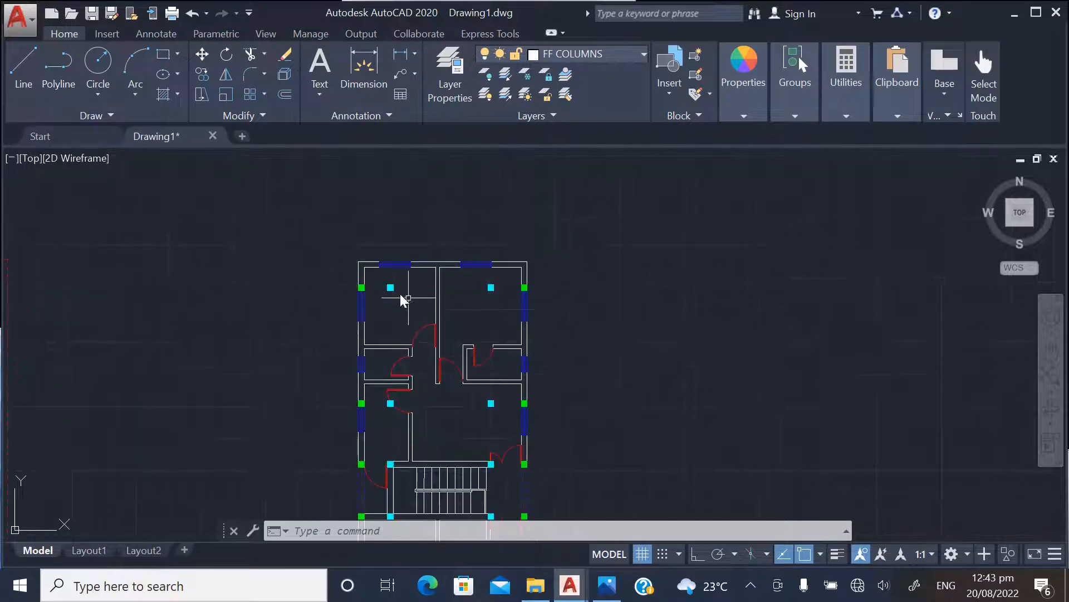
scroll(343, 280, down, 4)
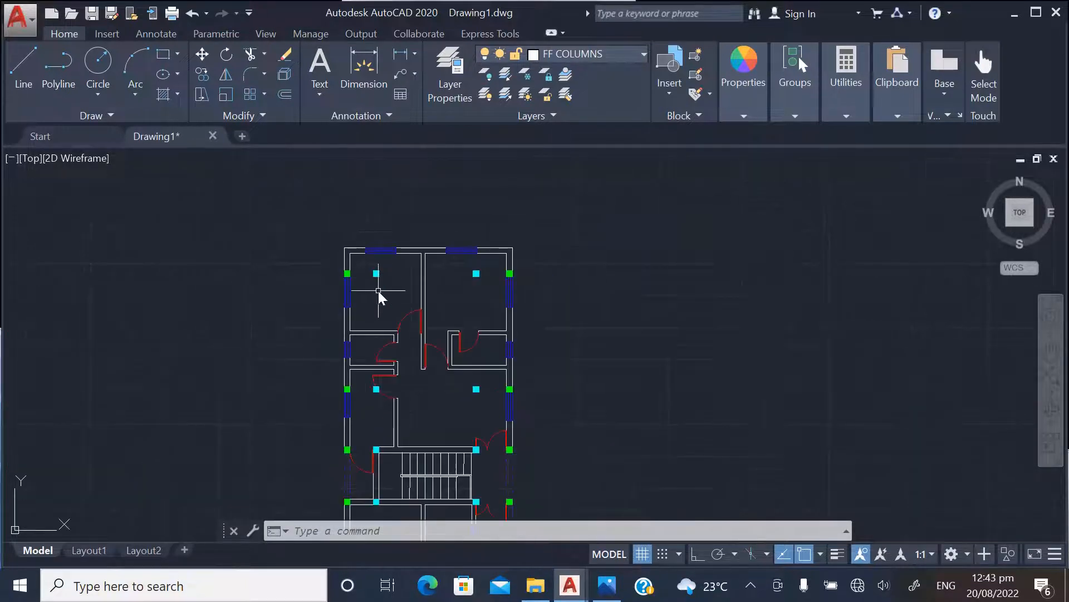
scroll(374, 244, up, 4)
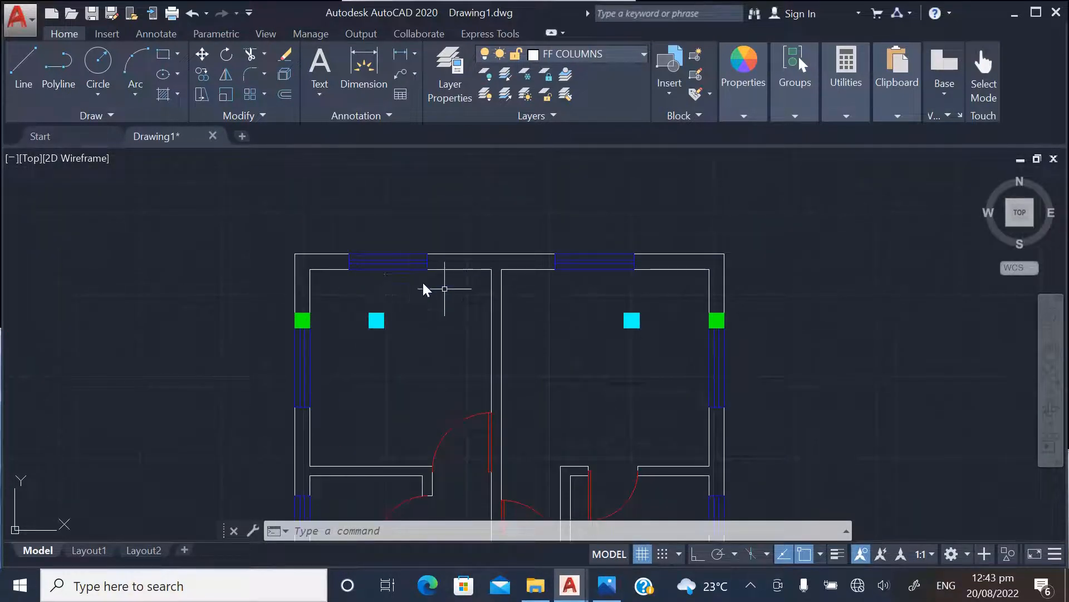
scroll(518, 268, down, 4)
scroll(488, 274, up, 6)
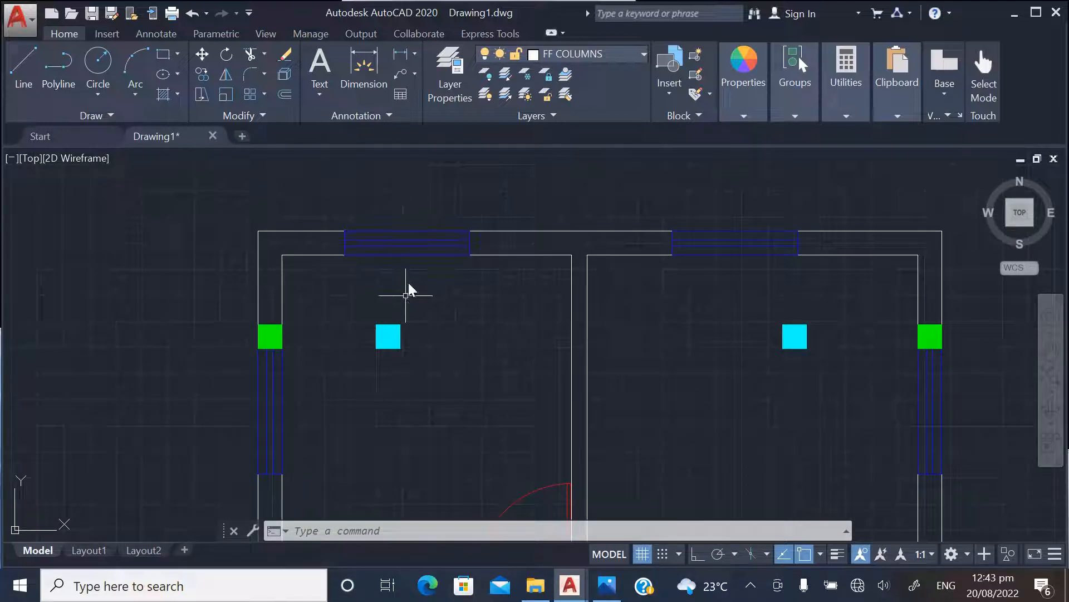
scroll(389, 336, down, 2)
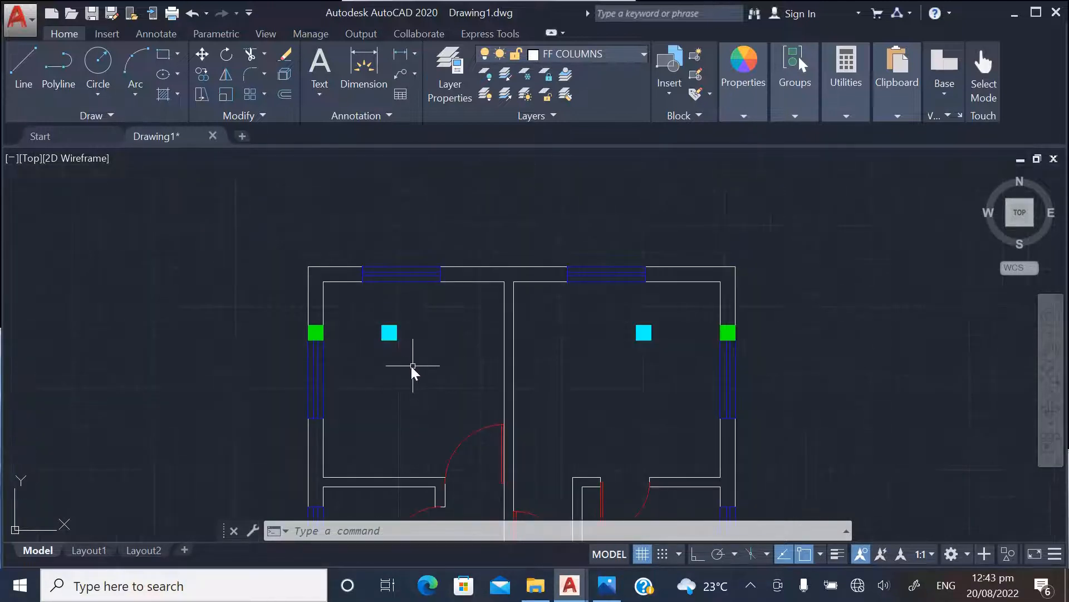
click(24, 63)
scroll(453, 275, up, 4)
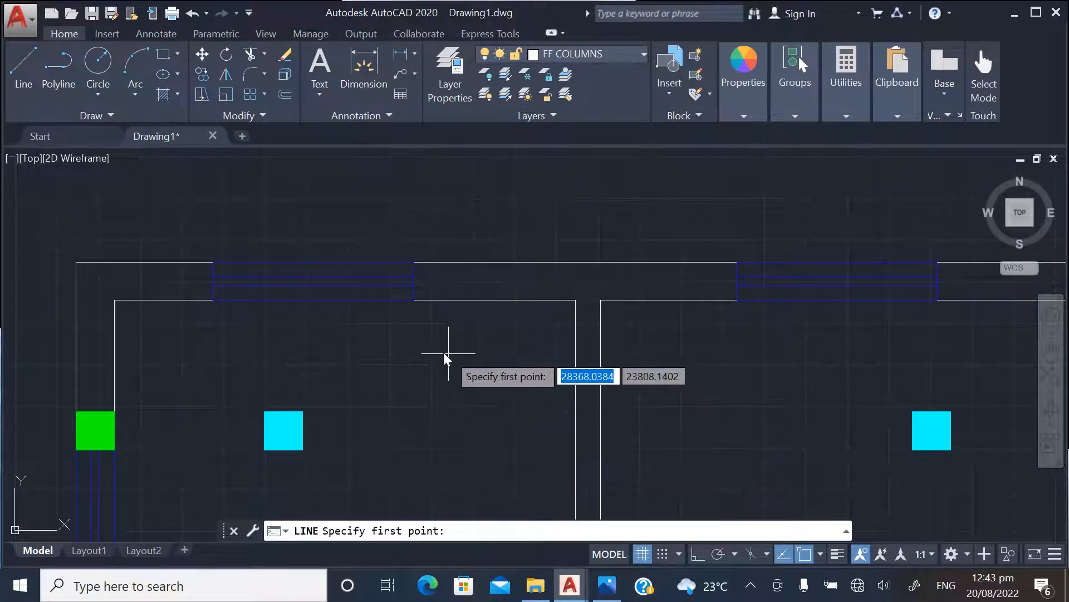
key(Escape)
Draw a vertical construction line through the right edge of the cyan column in the upper-left room
text(XLINE)
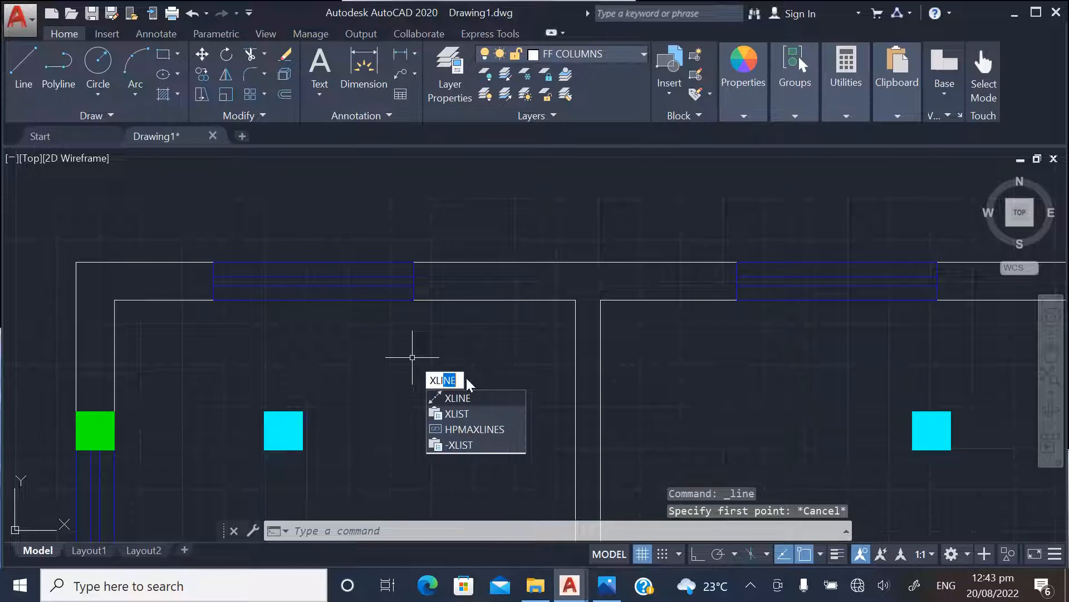
key(Return)
text(V)
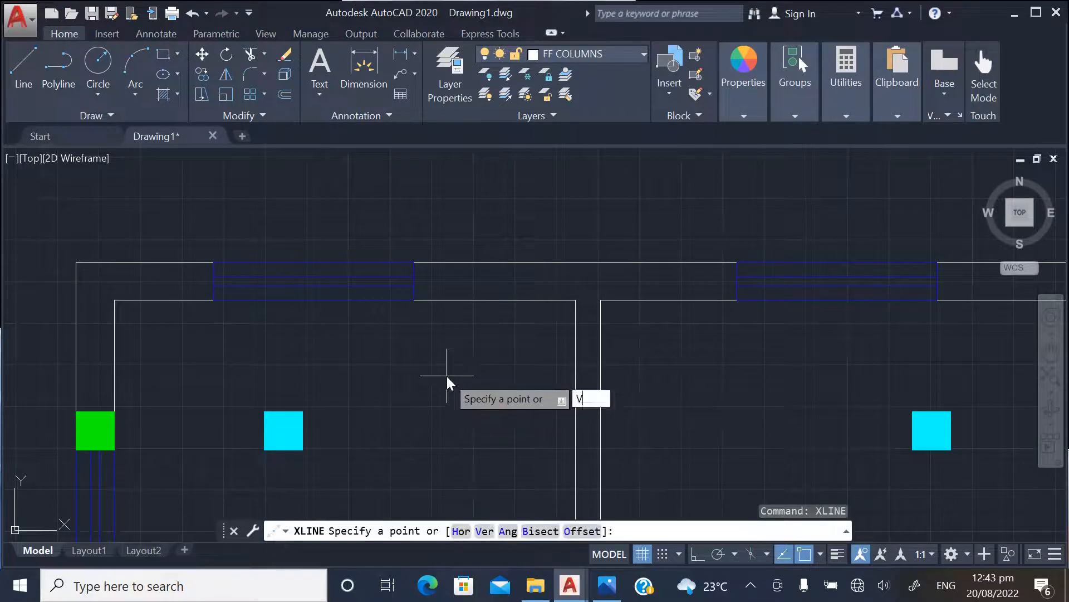
key(Return)
click(306, 408)
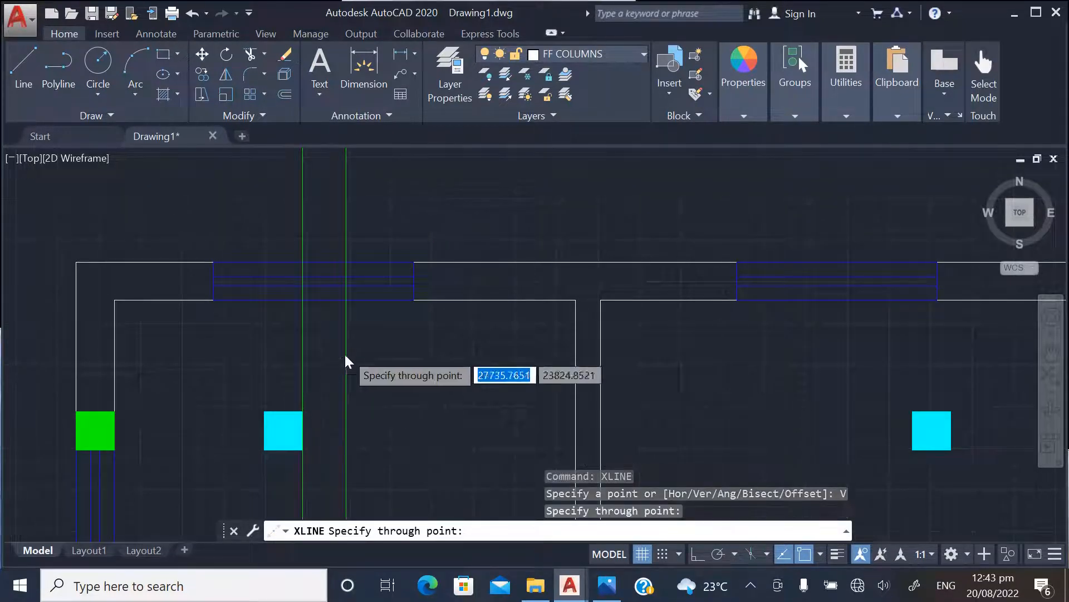
Draw a vertical construction line through the right edge of the cyan column in the upper-right room
scroll(346, 352, down, 2)
click(725, 386)
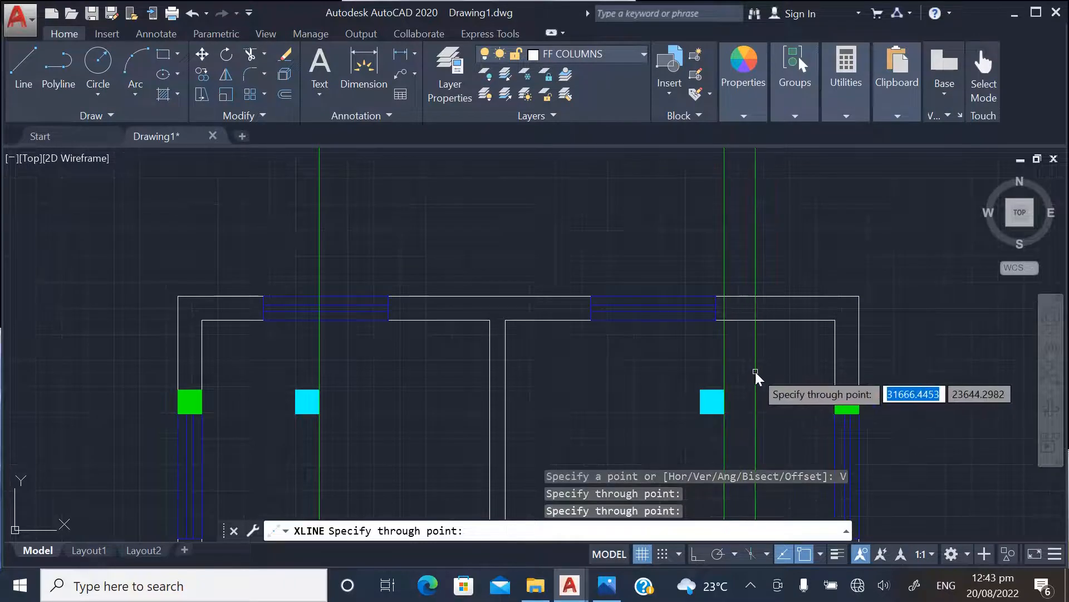
key(Escape)
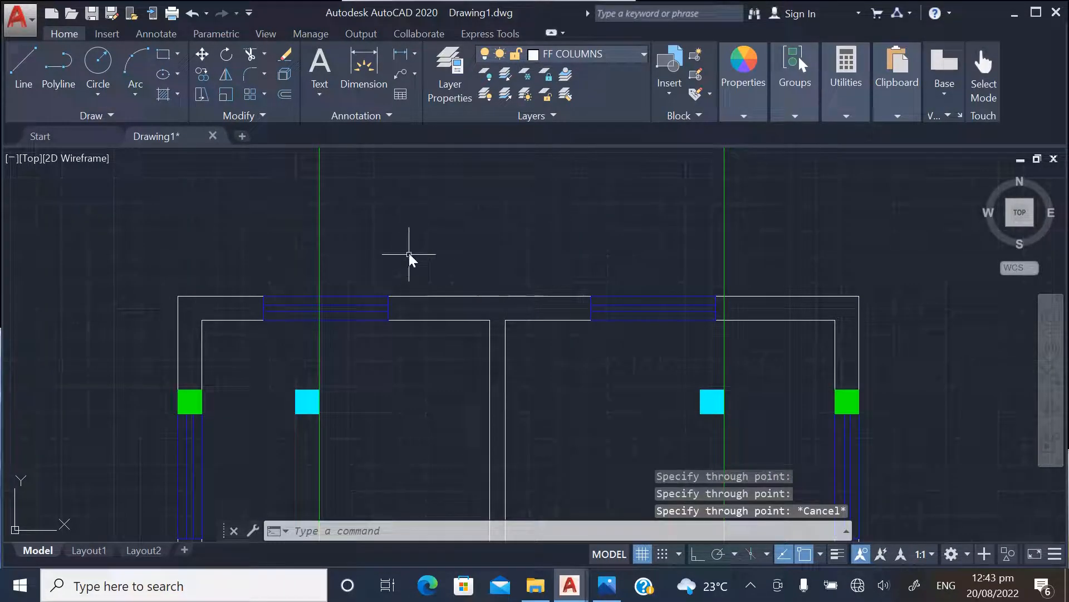
Draw a horizontal construction line along the inner face of the first floor plan's top outer wall
key(Return)
text(h)
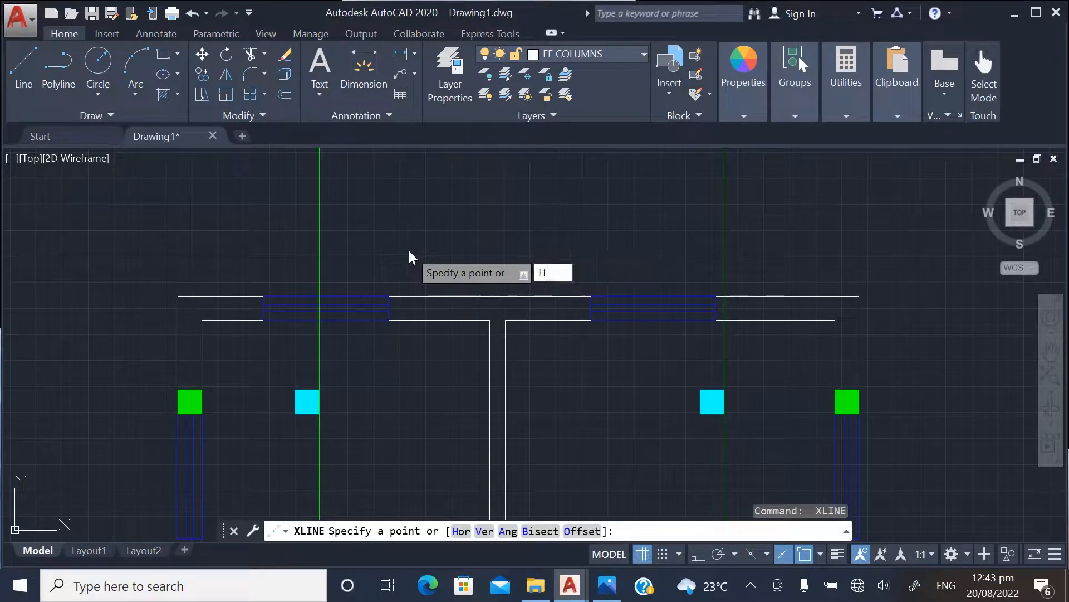
key(Return)
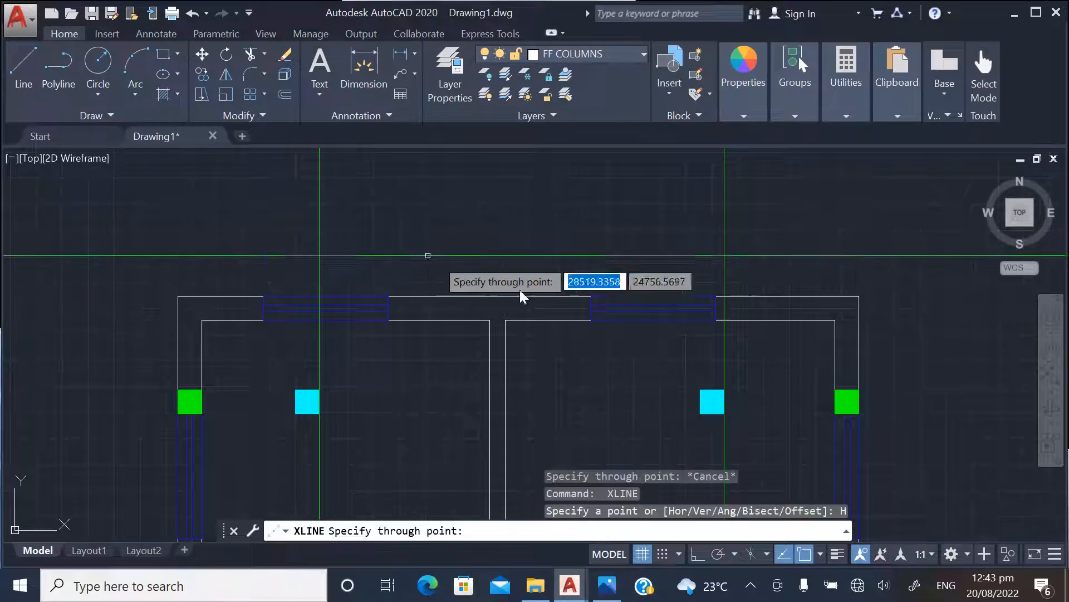
click(823, 330)
key(Escape)
Copy the right wall's uppermost green column by its lower-right corner to the left vertical construction line's intersection with the horizontal one
scroll(767, 334, up, 4)
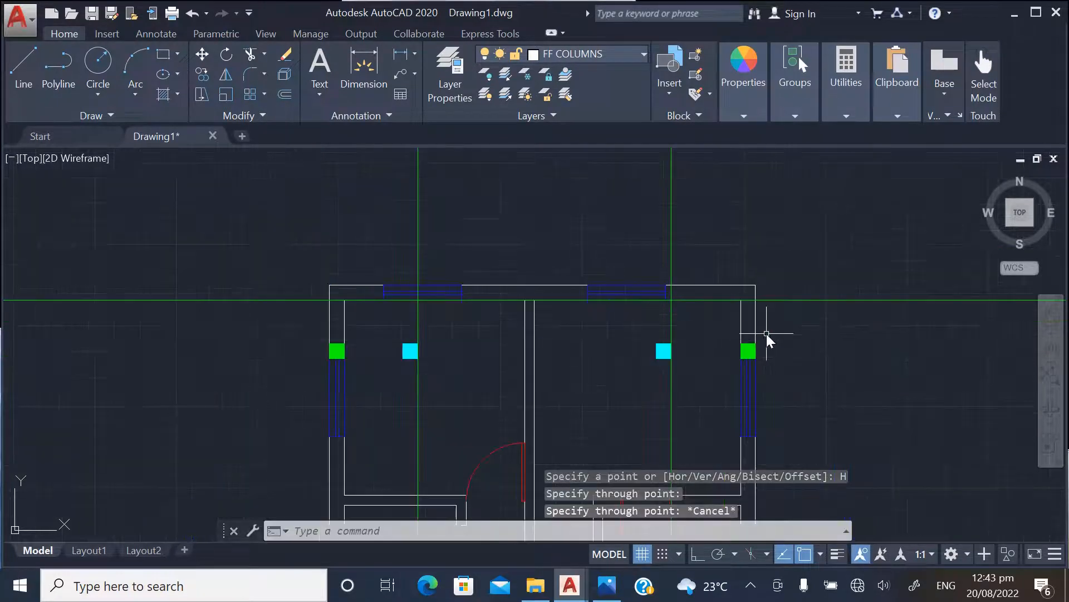
click(723, 350)
click(707, 385)
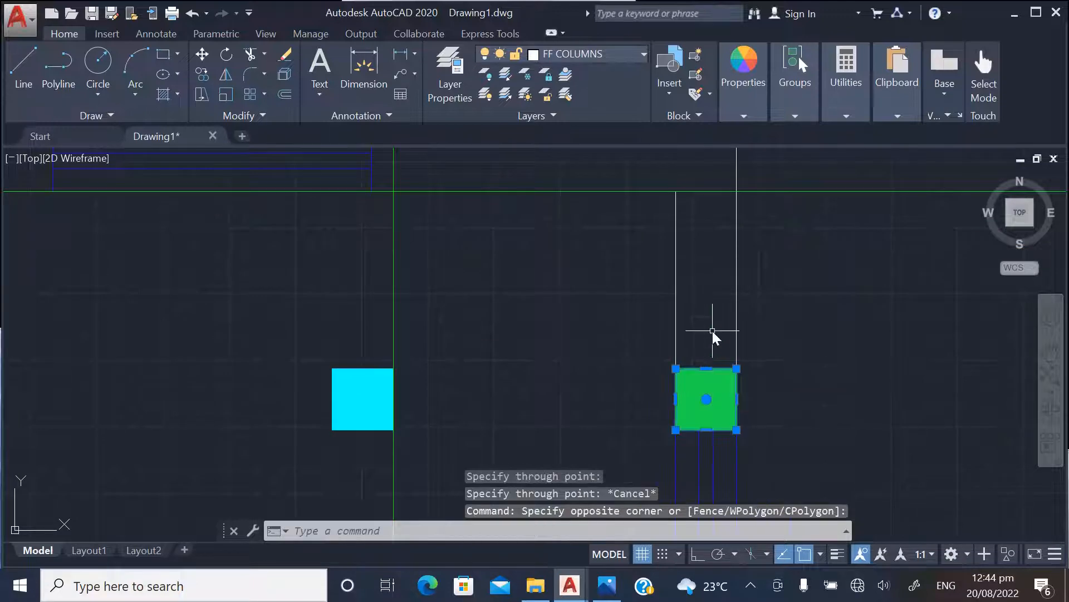
right_click(711, 331)
click(748, 348)
scroll(820, 330, down, 4)
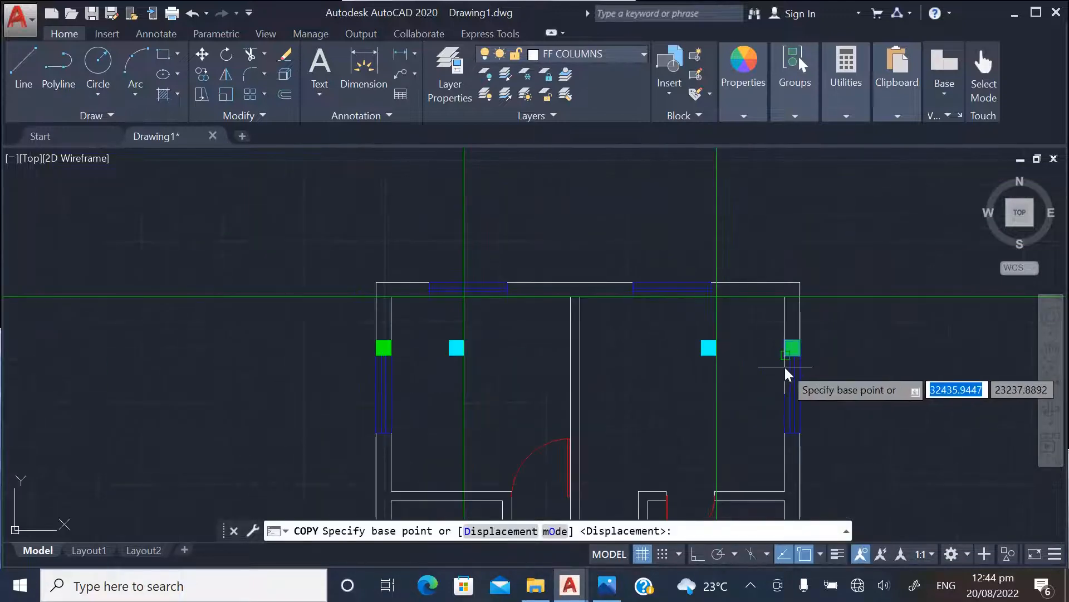
scroll(791, 373, up, 5)
click(805, 320)
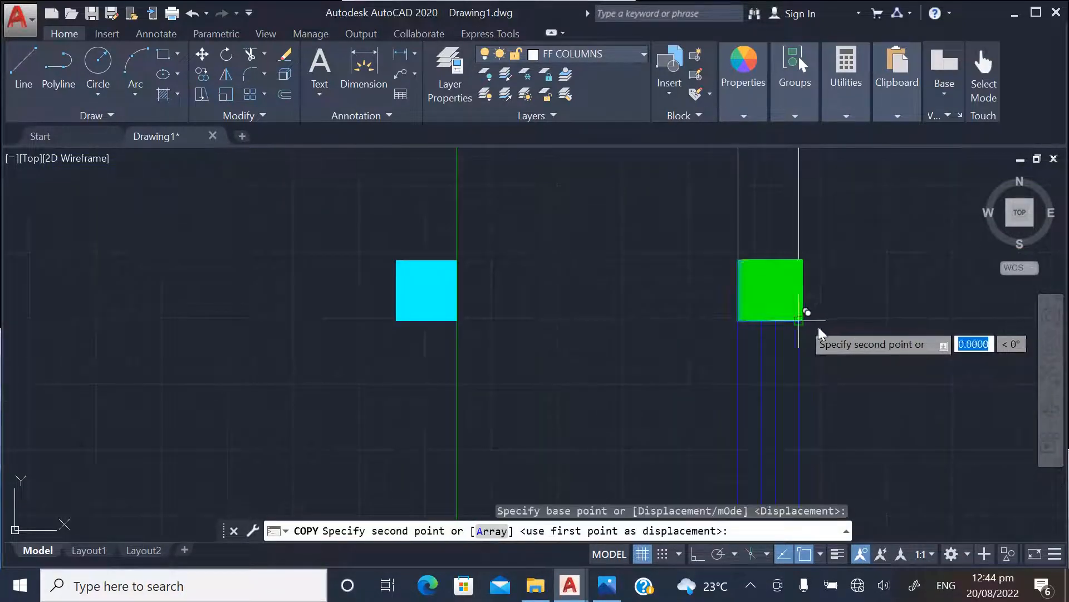
scroll(780, 346, down, 4)
scroll(278, 231, up, 5)
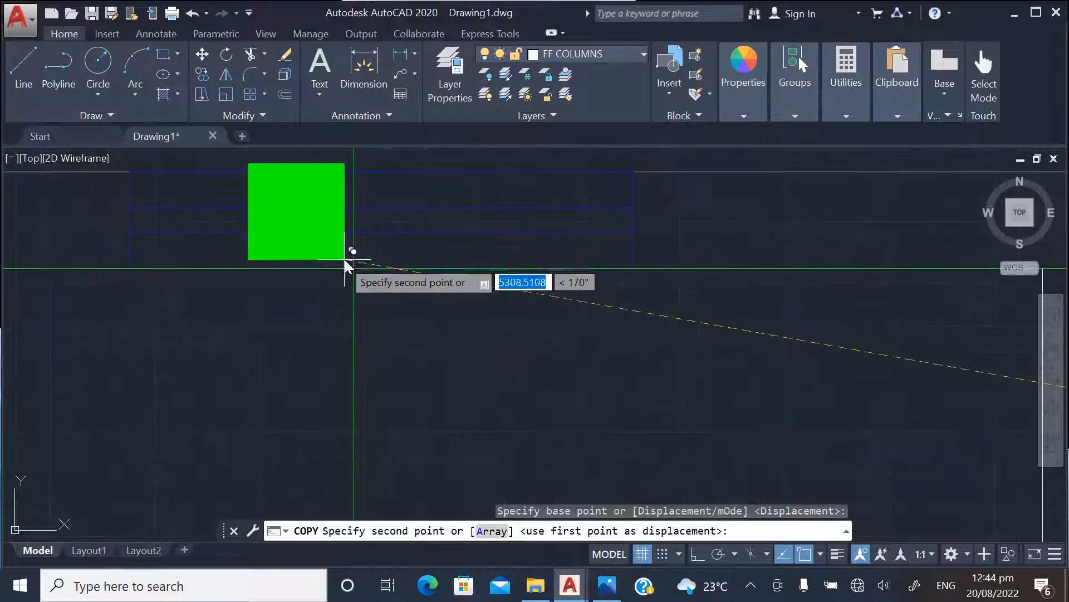
click(353, 269)
scroll(325, 351, down, 4)
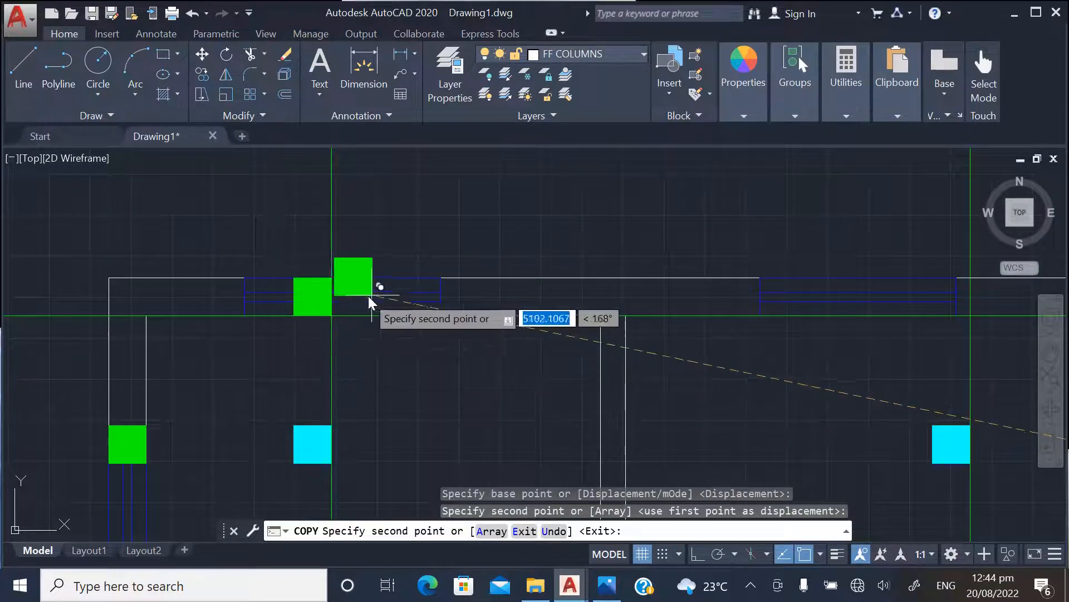
Place a second column copy in the top wall where the right vertical construction line meets the horizontal one, and finish copying
scroll(341, 348, down, 3)
scroll(335, 341, up, 3)
scroll(278, 339, down, 4)
scroll(510, 337, up, 2)
scroll(574, 326, up, 2)
scroll(574, 326, up, 4)
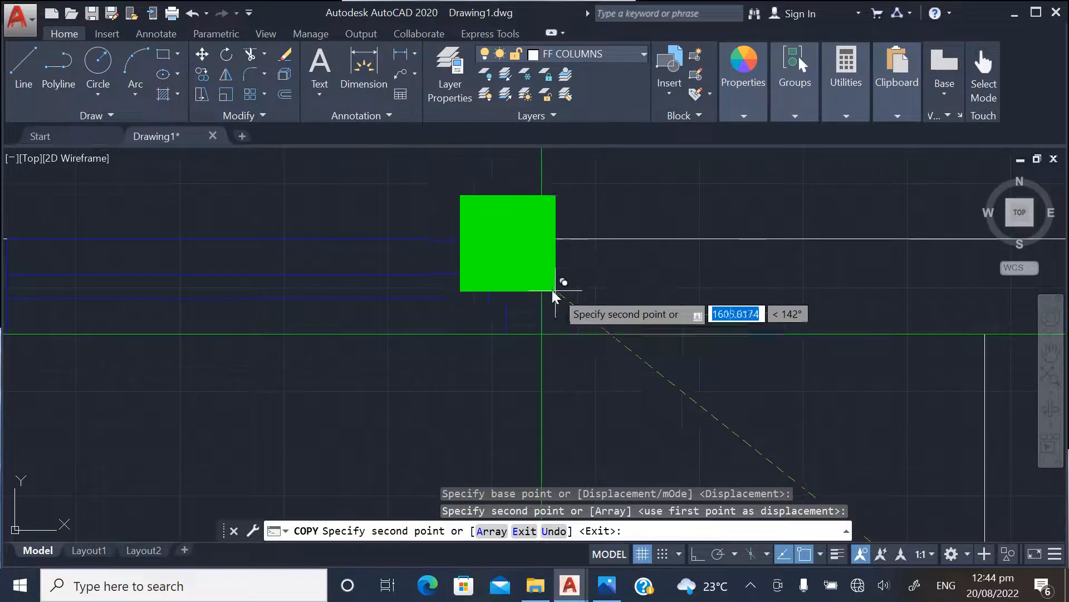
click(543, 336)
key(Escape)
Delete the two vertical construction lines and the horizontal one from the first floor plan
scroll(638, 295, down, 7)
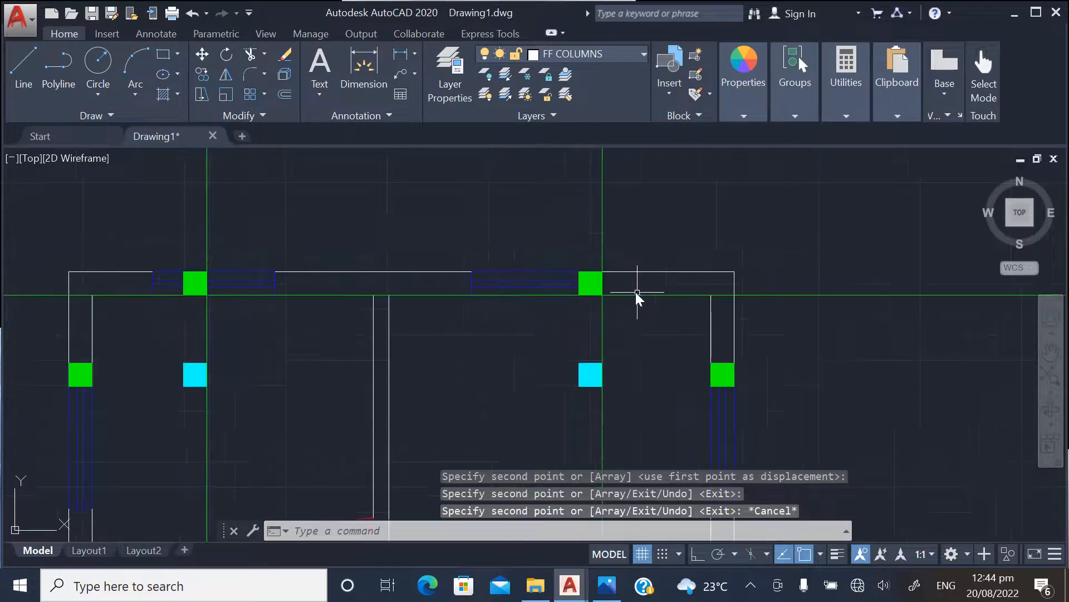
scroll(568, 291, down, 2)
click(623, 251)
click(399, 207)
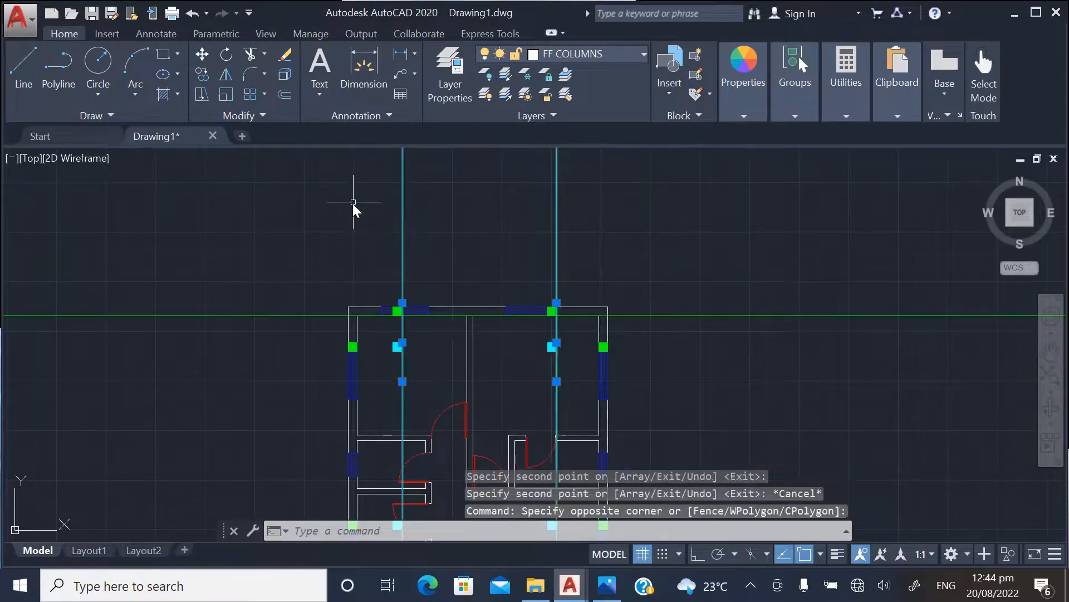
key(Delete)
click(752, 349)
click(663, 270)
key(Delete)
scroll(618, 229, down, 4)
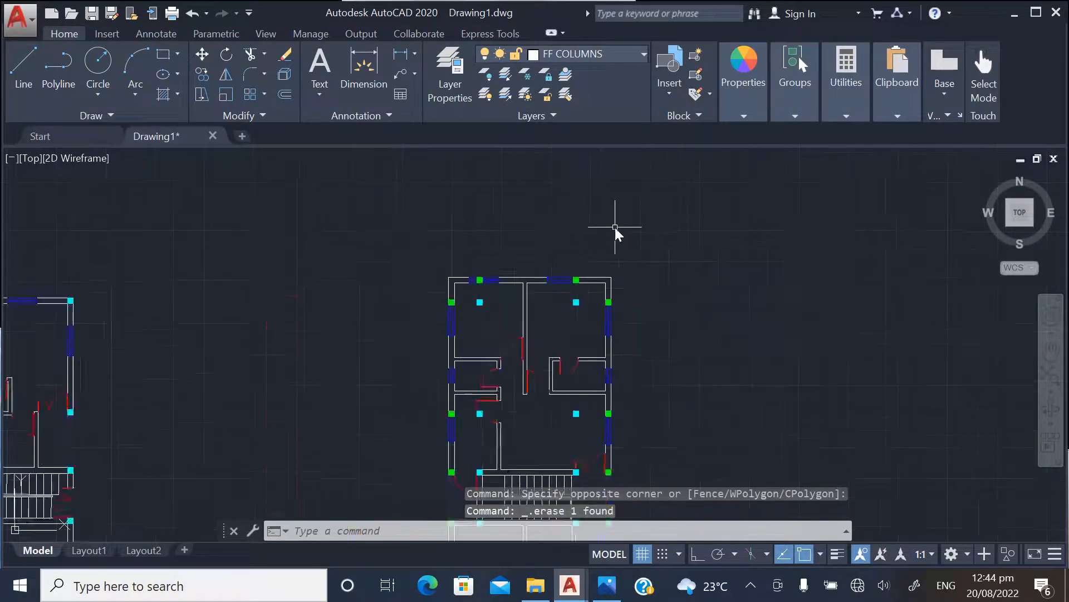
Select all green first floor columns with Select Similar, starting from the right-hand column in the top outer wall
scroll(623, 246, up, 4)
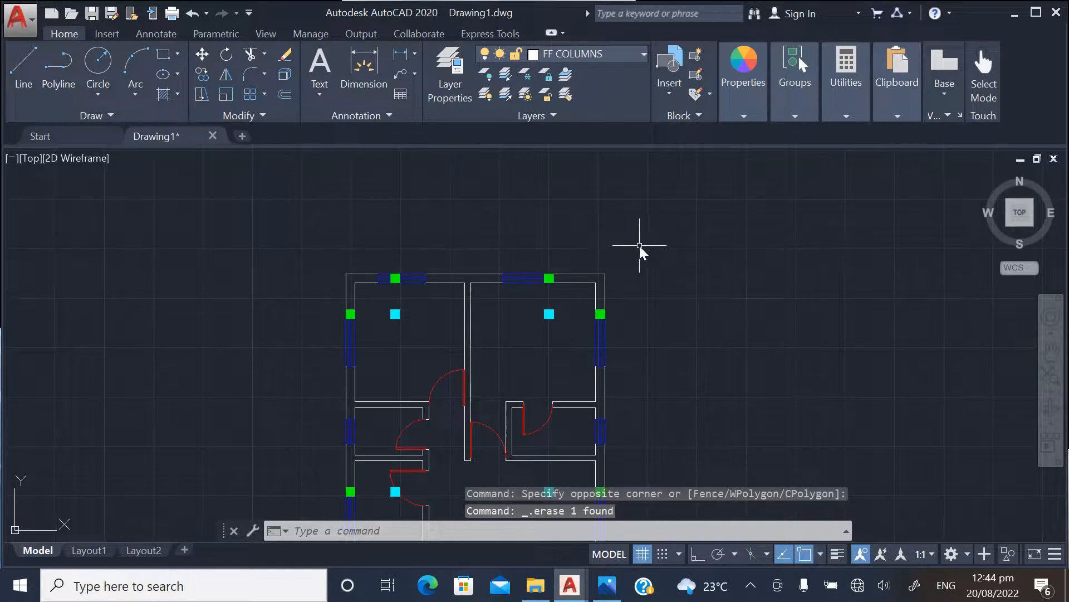
scroll(549, 243, down, 5)
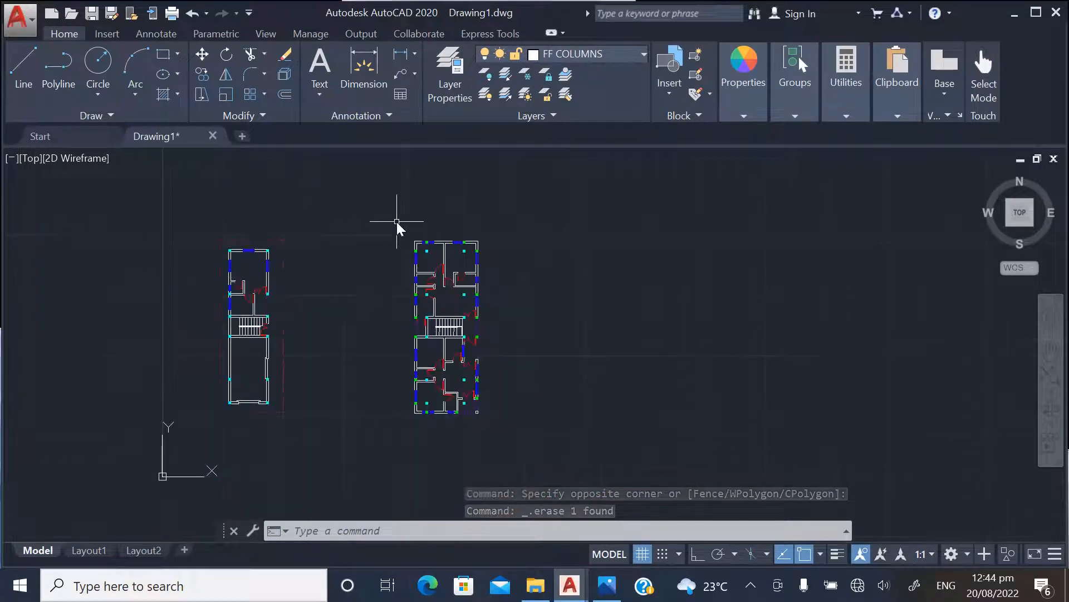
scroll(397, 222, up, 5)
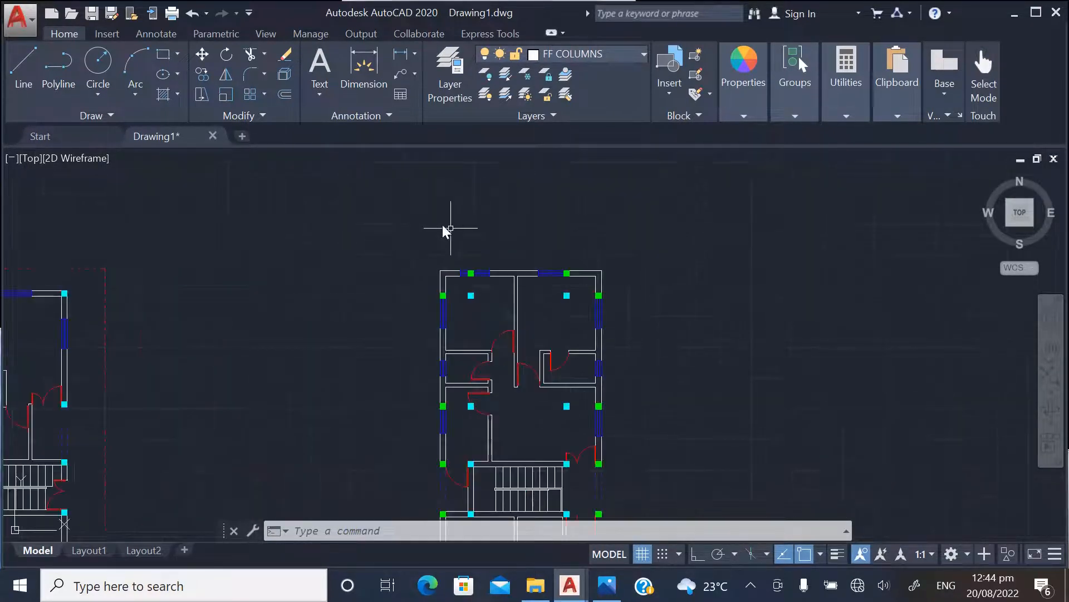
scroll(479, 265, up, 2)
scroll(423, 236, down, 2)
scroll(573, 274, up, 4)
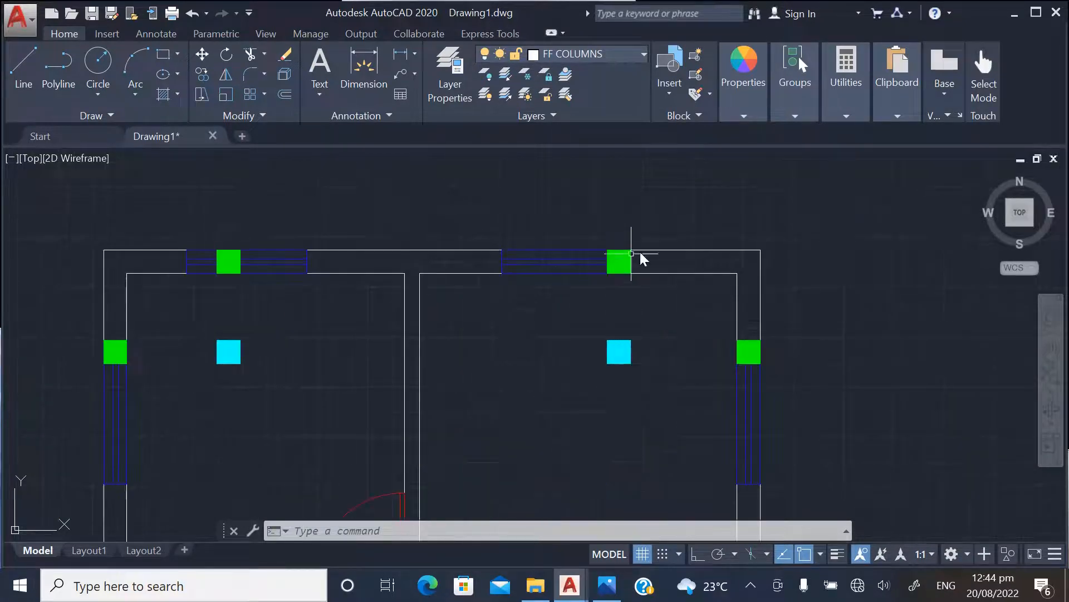
scroll(647, 251, up, 5)
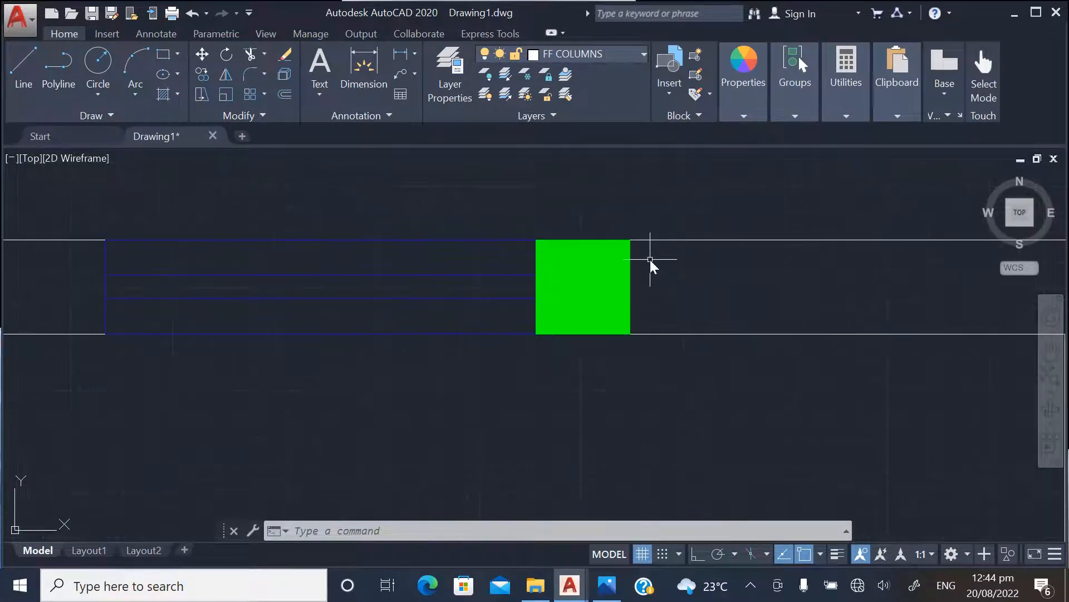
click(648, 273)
click(620, 262)
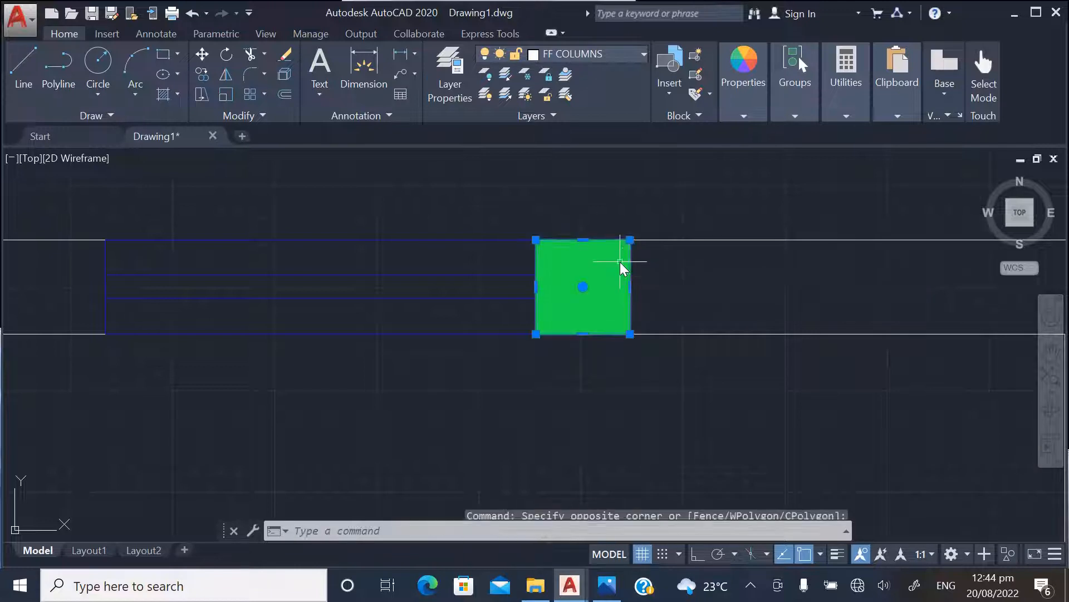
right_click(631, 264)
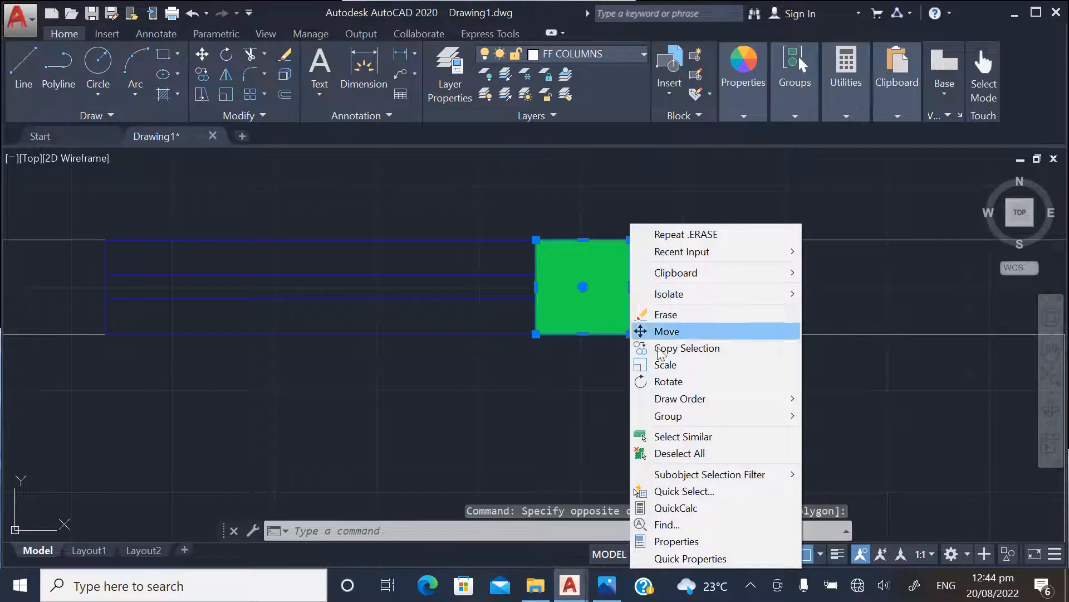
click(671, 438)
Add all cyan columns to the selection with Select Similar, starting from the one in the upper-left room
scroll(535, 234, down, 5)
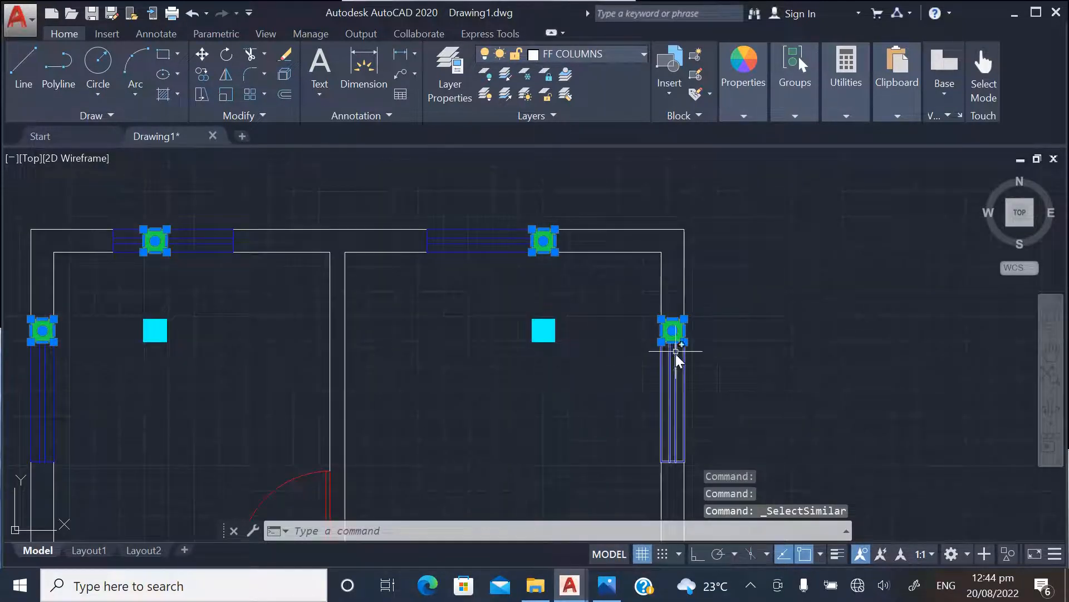
scroll(400, 204, down, 5)
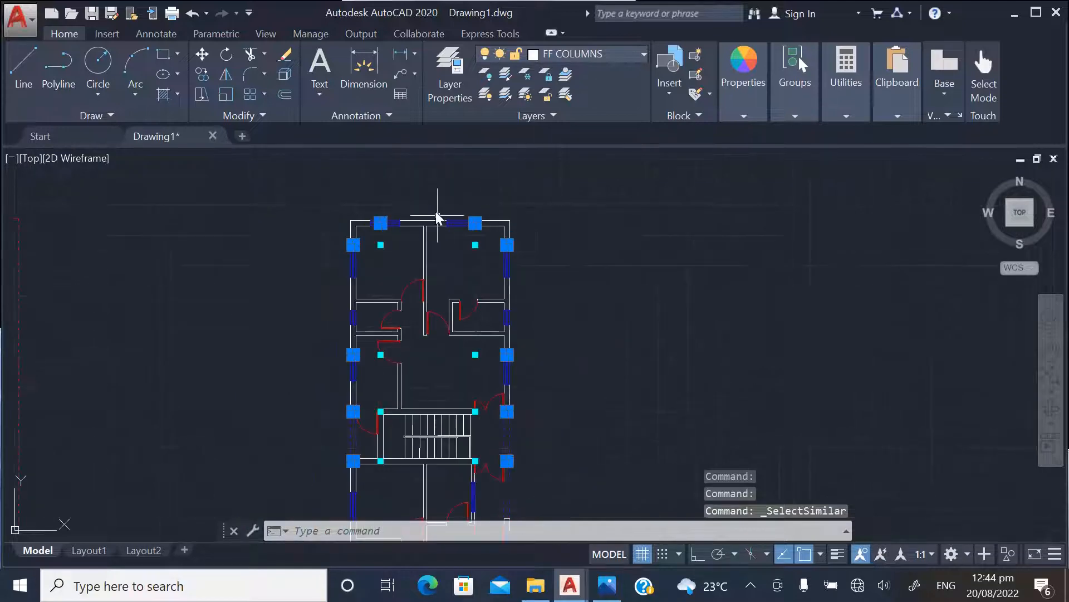
scroll(399, 229, up, 2)
scroll(434, 221, down, 4)
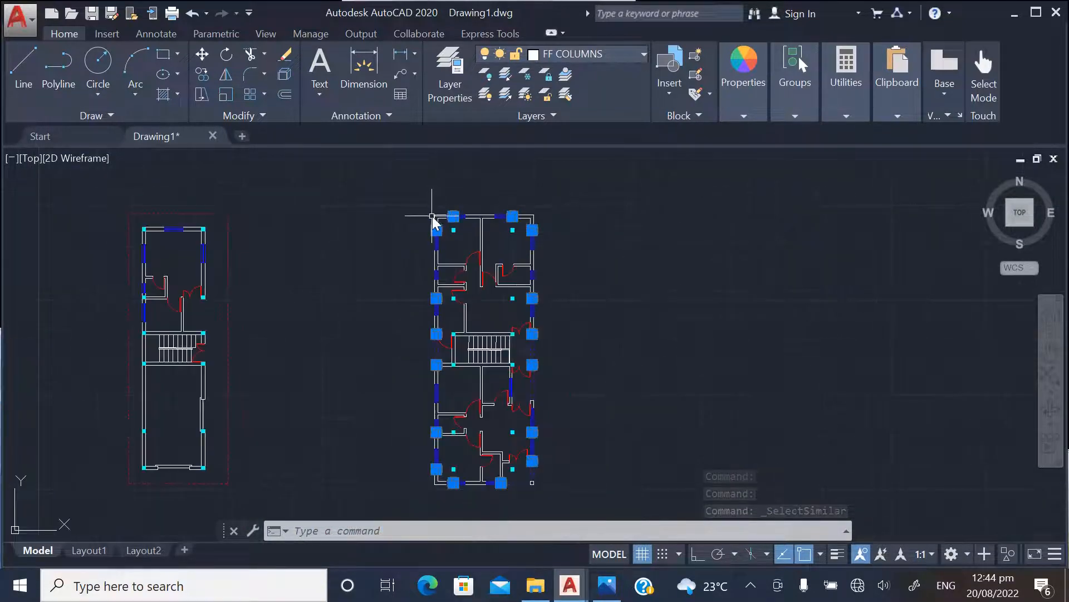
scroll(472, 245, up, 6)
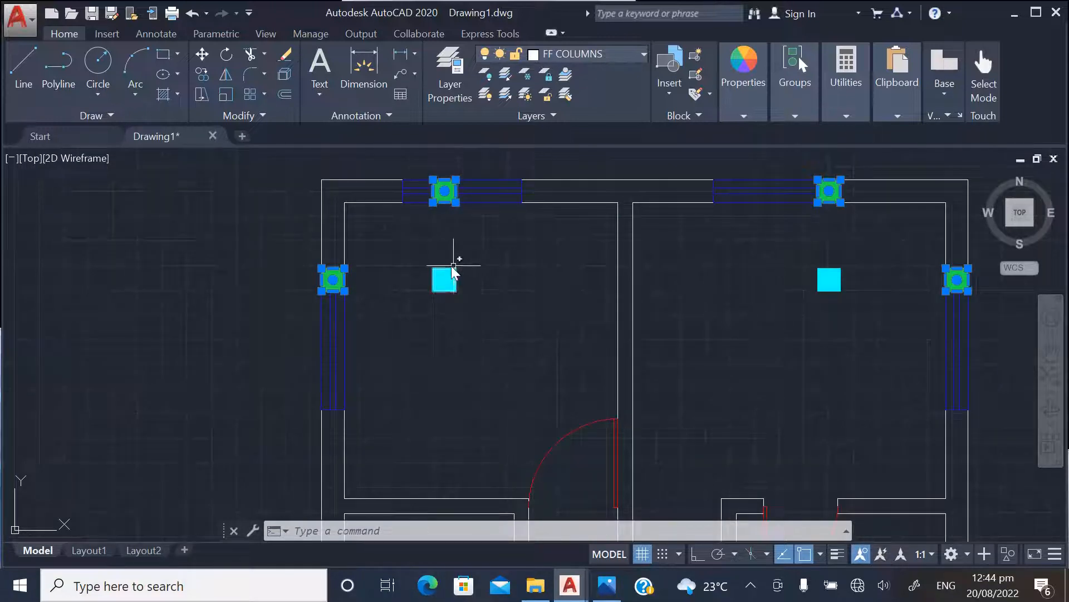
scroll(462, 294, up, 6)
scroll(513, 278, down, 8)
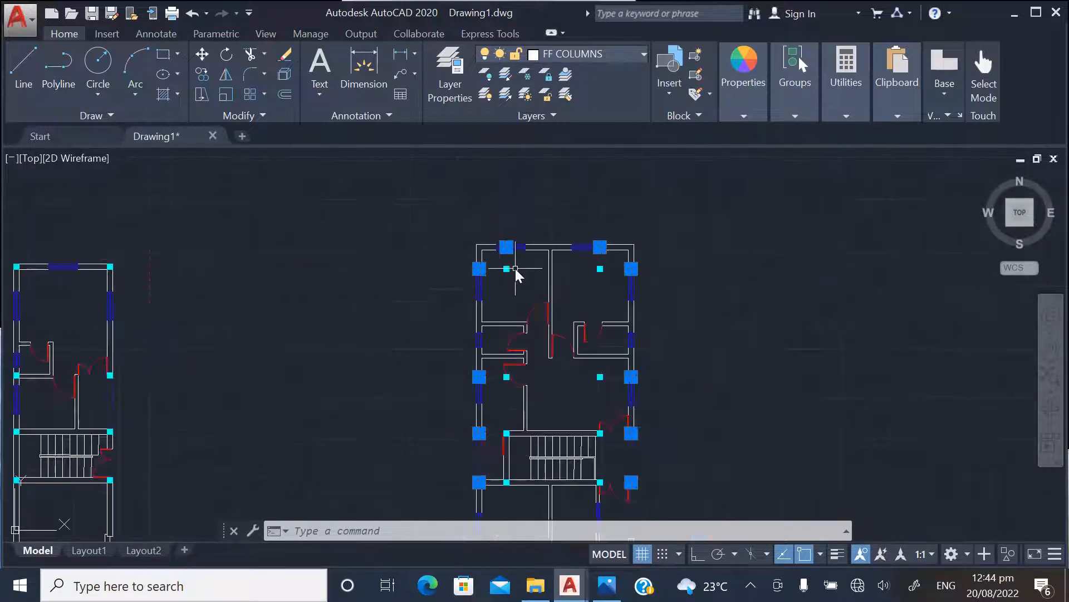
scroll(503, 277, up, 8)
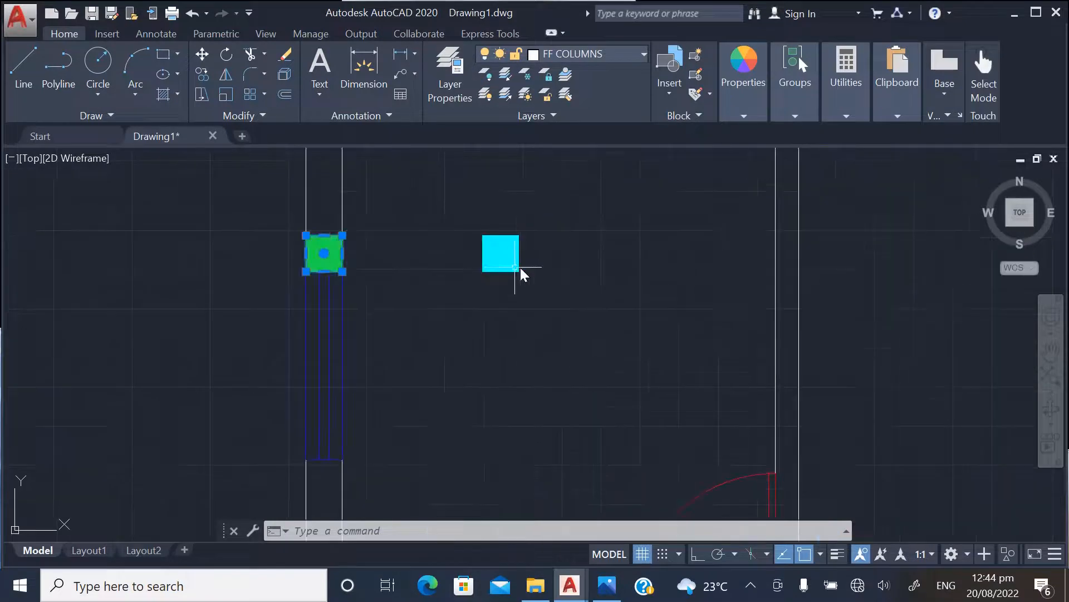
click(554, 265)
click(507, 258)
right_click(511, 228)
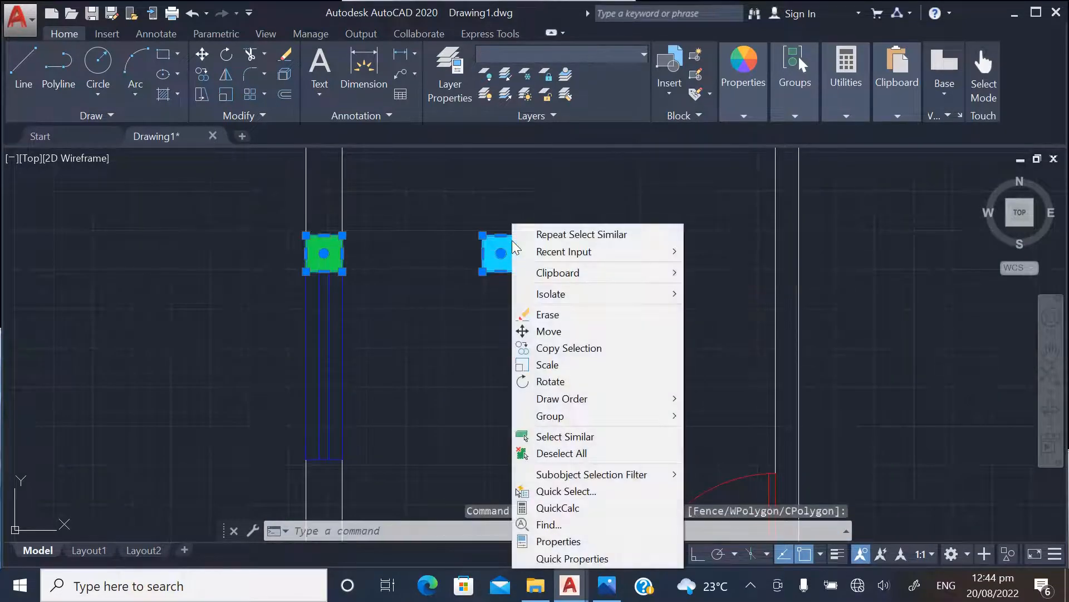
click(556, 434)
Copy all selected green and cyan columns into the empty space to the right of the first floor plan
scroll(427, 276, down, 5)
scroll(455, 237, down, 2)
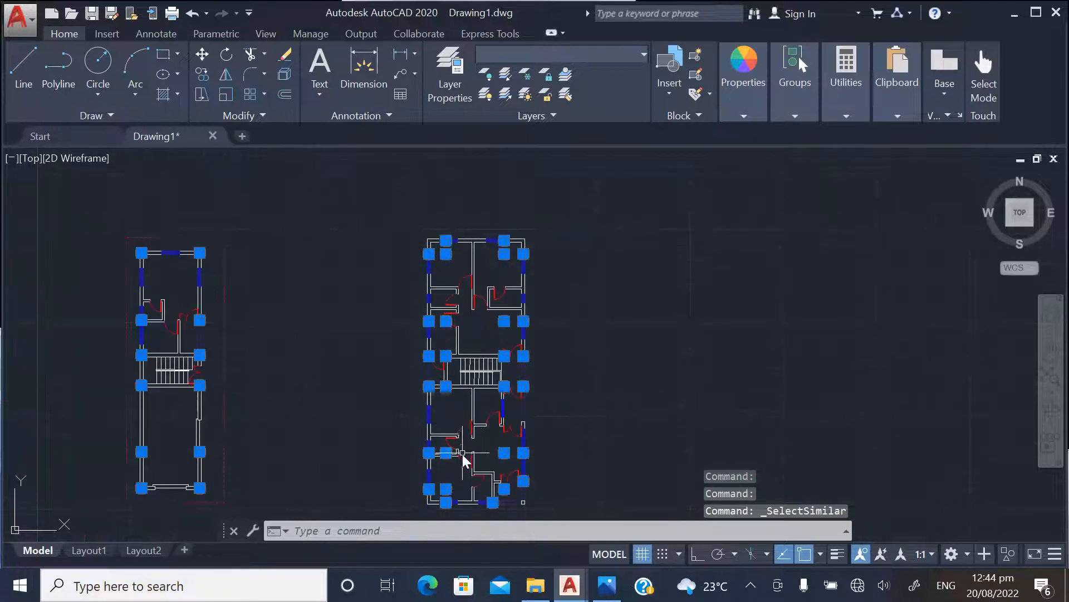
scroll(463, 454, up, 2)
scroll(496, 359, down, 2)
scroll(454, 187, up, 4)
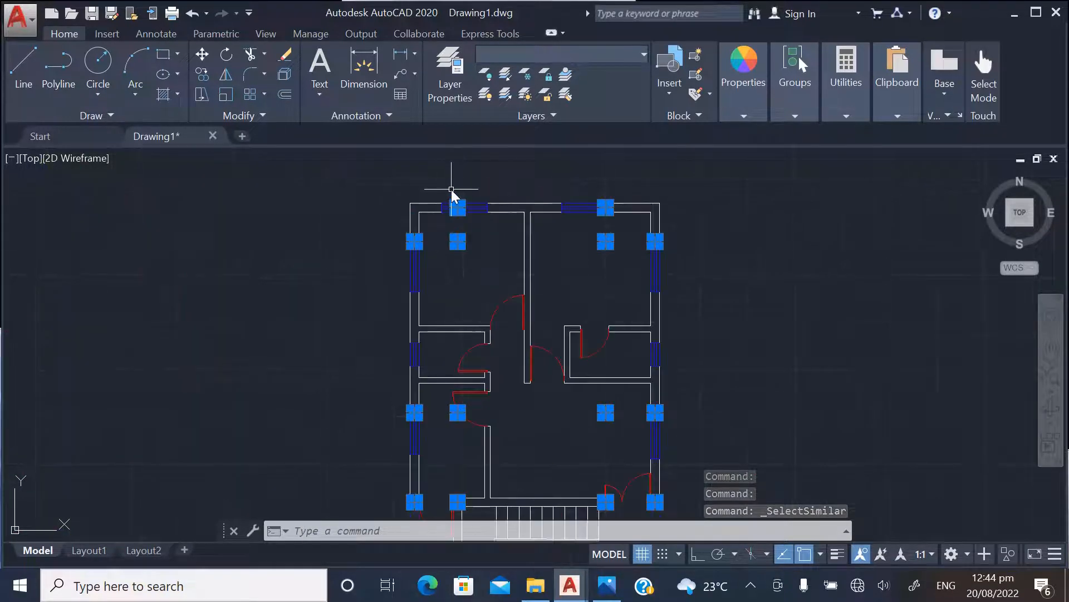
right_click(425, 179)
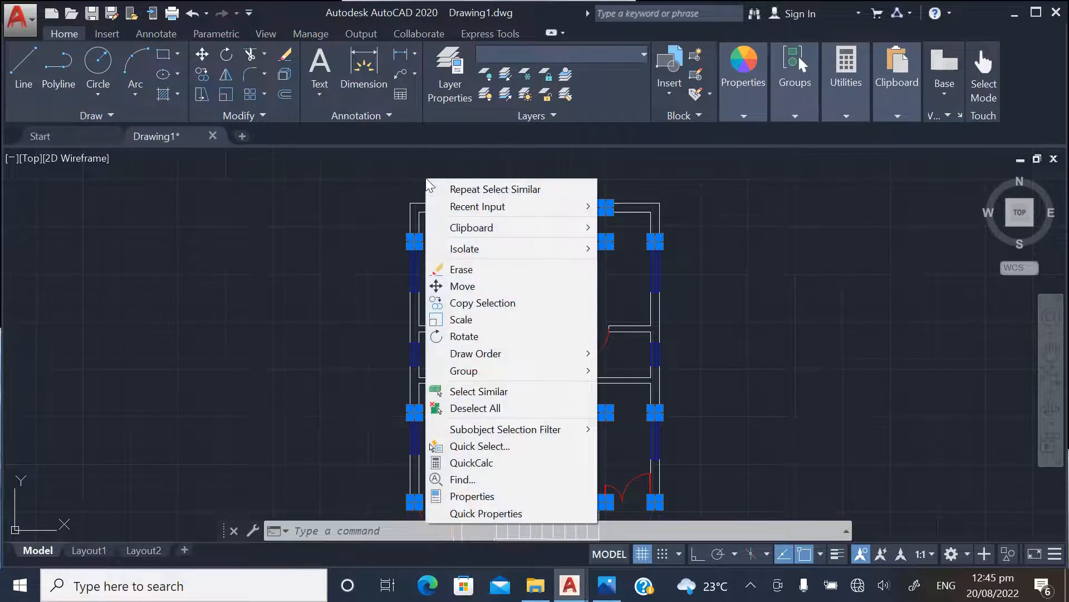
click(479, 306)
click(452, 256)
scroll(349, 242, down, 5)
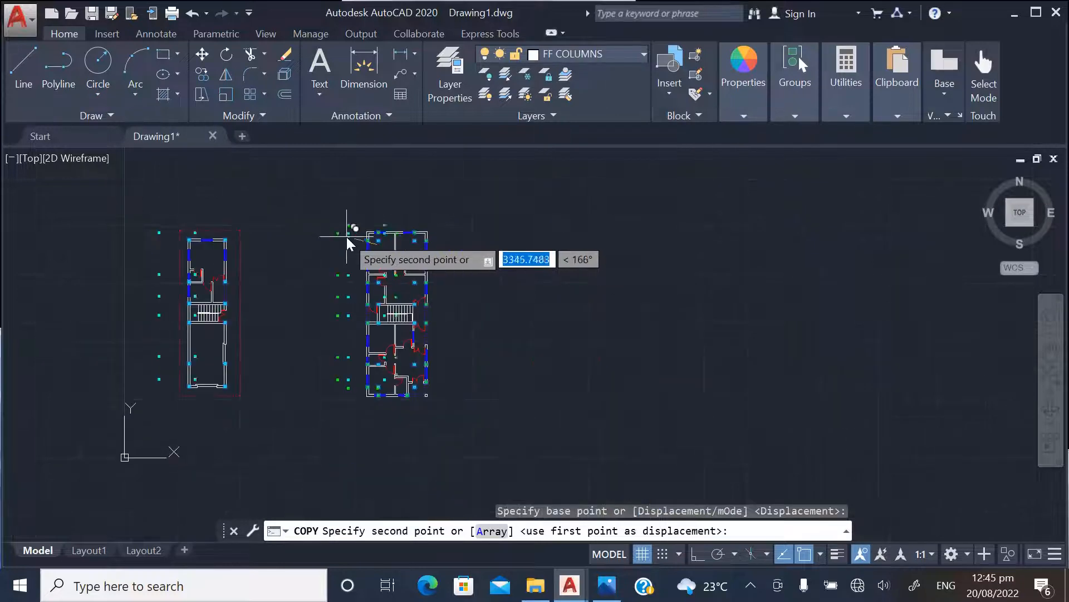
scroll(561, 248, down, 2)
scroll(670, 249, up, 2)
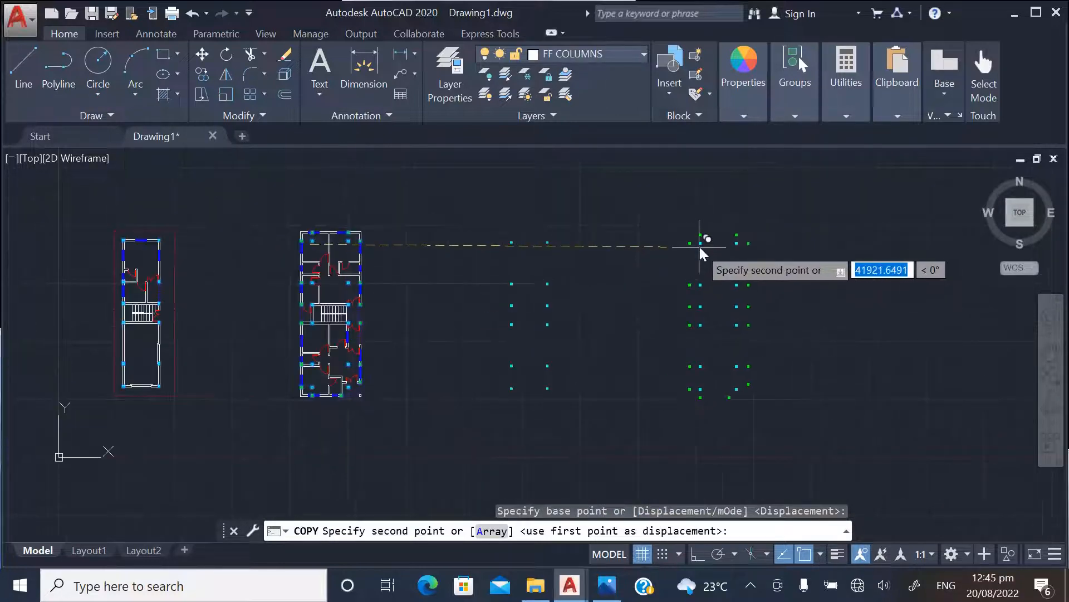
click(719, 238)
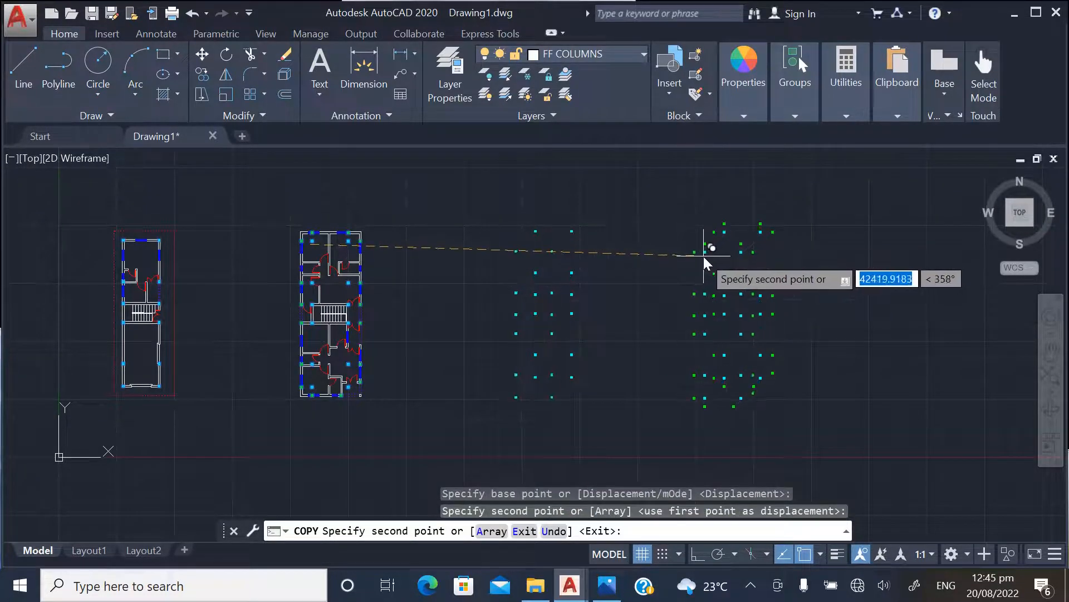
key(Escape)
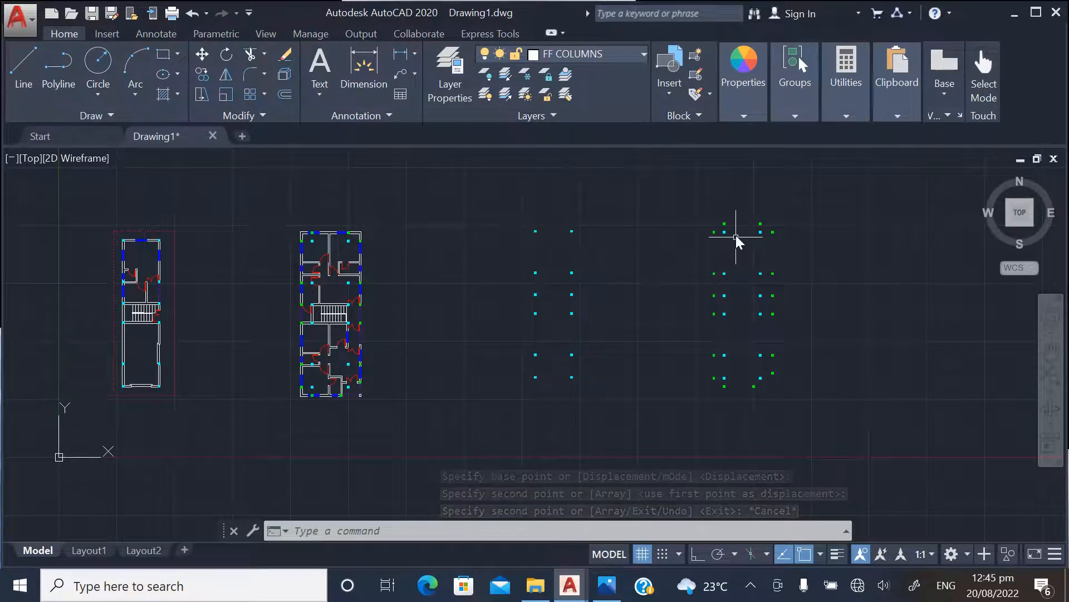
Delete the separate copy of the cyan ground floor columns between the first floor plan and the combined column layout
scroll(735, 234, up, 4)
scroll(740, 240, down, 2)
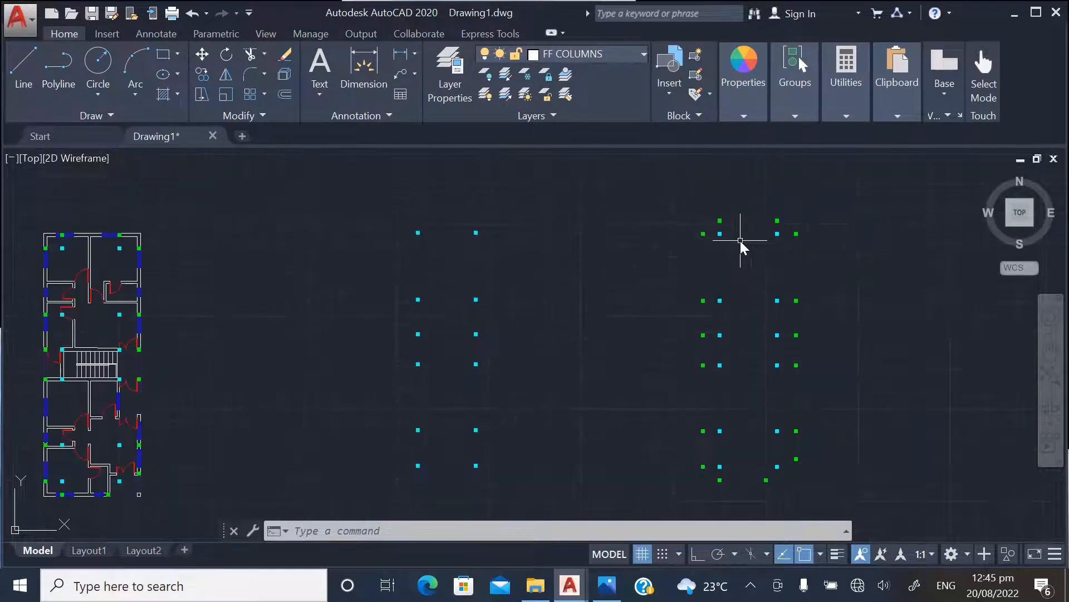
scroll(743, 238, up, 2)
scroll(546, 265, down, 3)
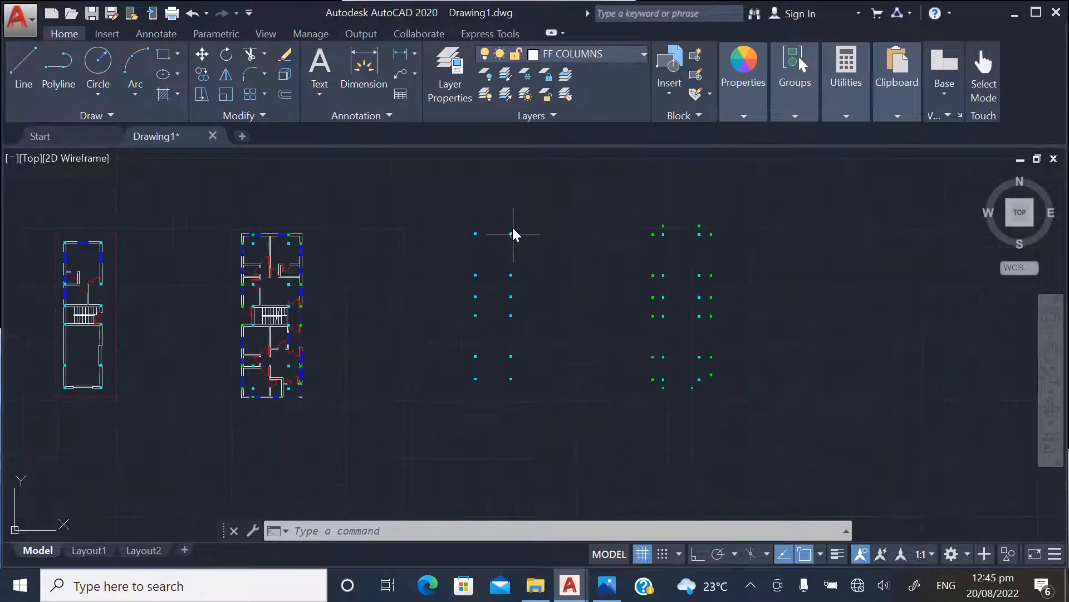
click(445, 206)
click(541, 375)
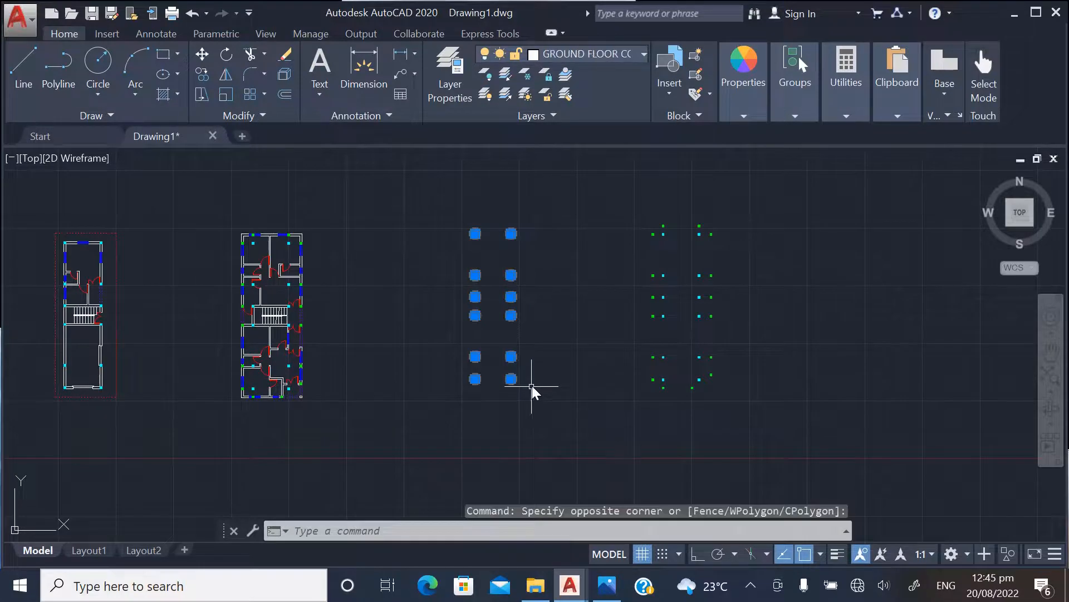
key(Delete)
Examine the arrangement of the green and cyan columns in the combined column layout
scroll(533, 385, down, 2)
scroll(603, 294, up, 4)
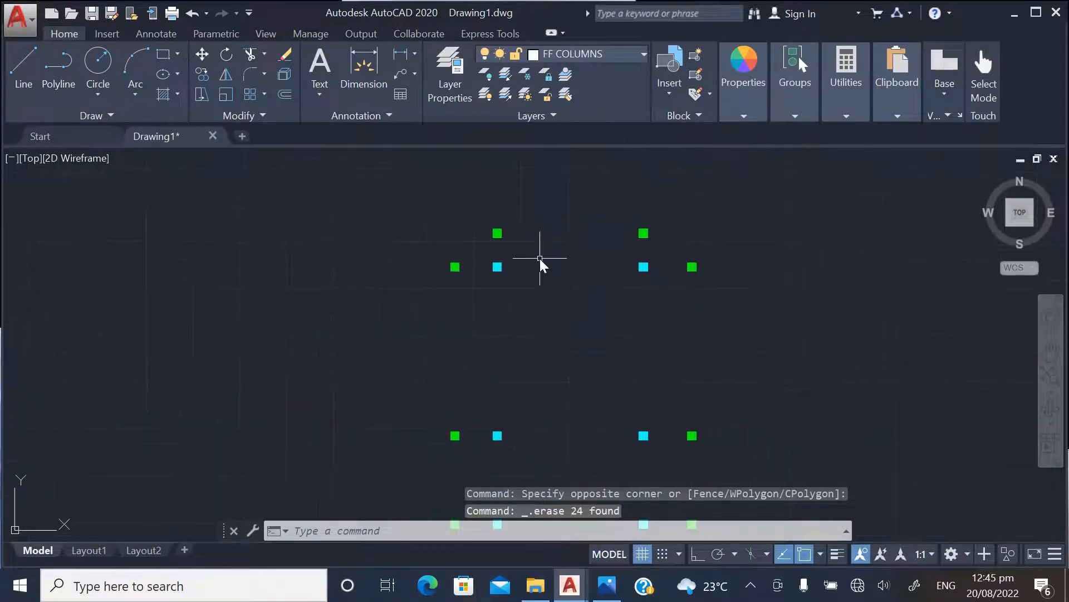
scroll(578, 290, down, 3)
scroll(589, 415, up, 7)
scroll(580, 372, down, 4)
scroll(588, 279, down, 2)
scroll(595, 258, up, 4)
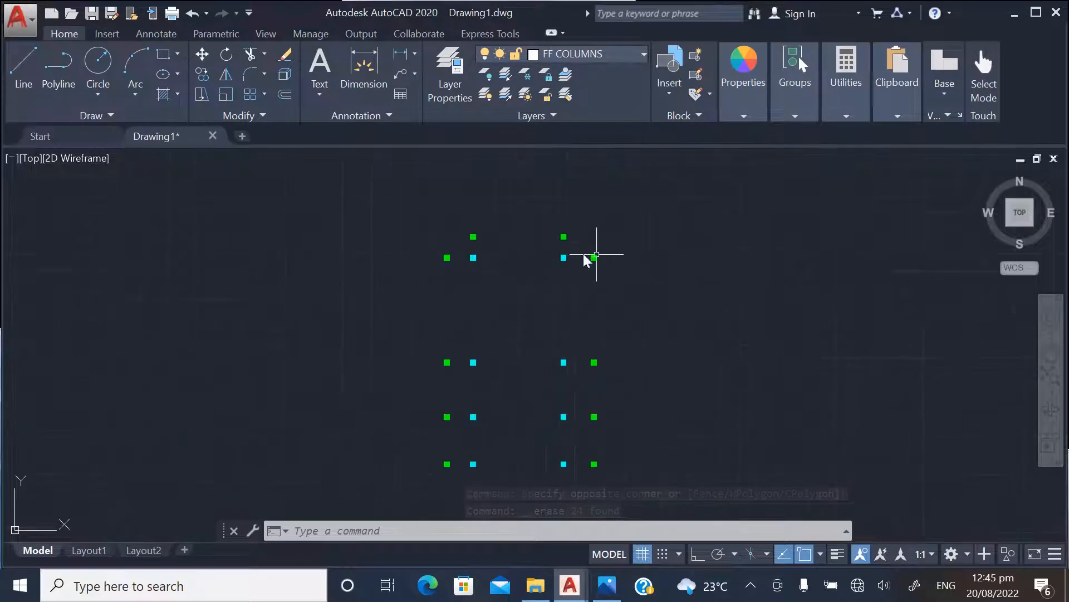
scroll(501, 262, down, 2)
scroll(520, 239, up, 4)
scroll(493, 249, down, 4)
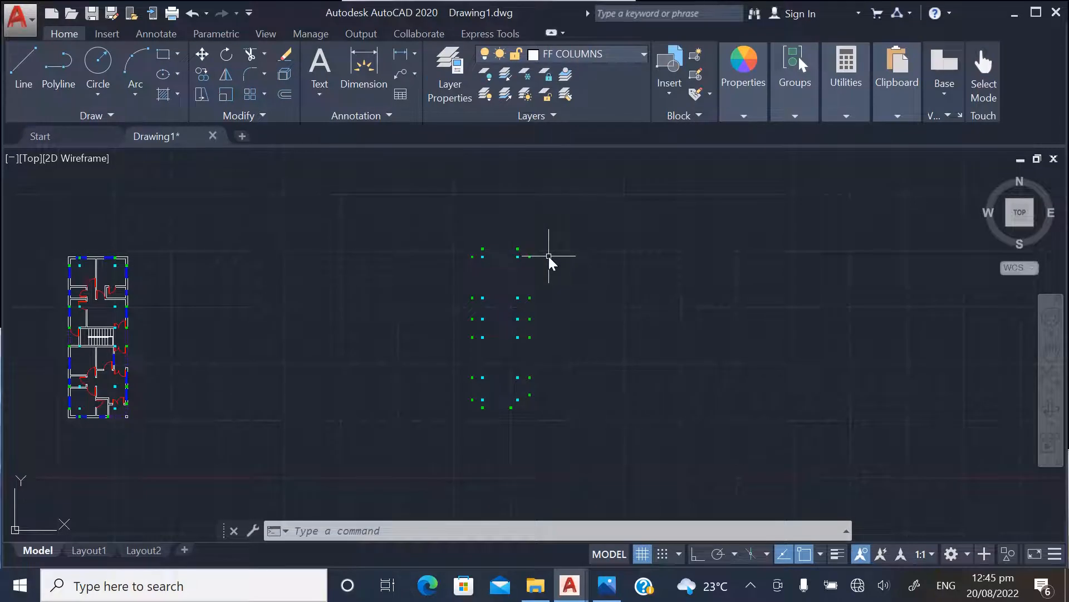
scroll(535, 279, down, 2)
scroll(506, 240, up, 5)
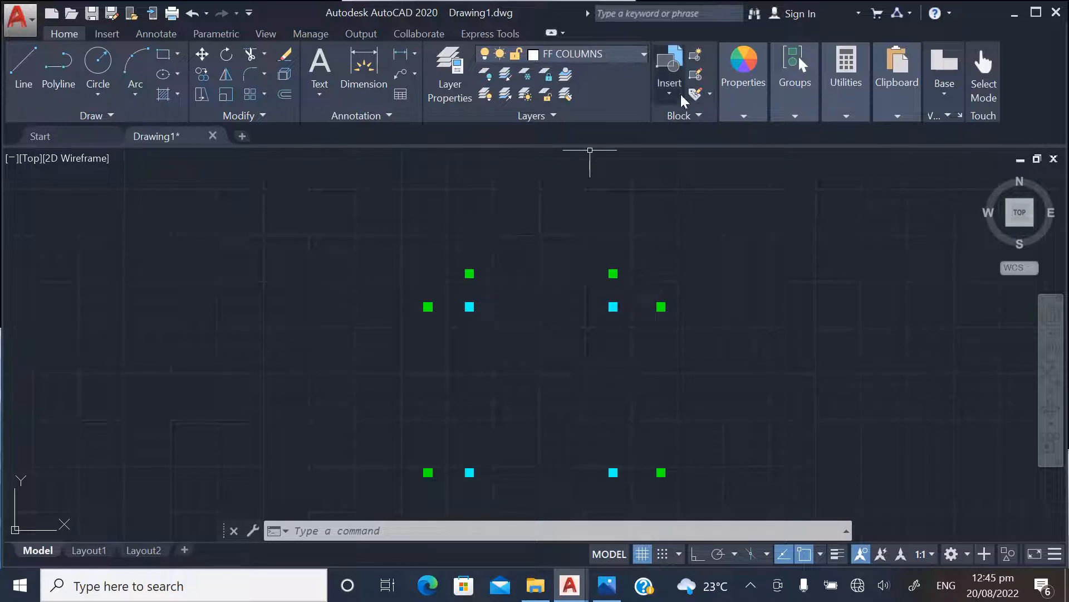
Create a new layer named AXIS
click(456, 63)
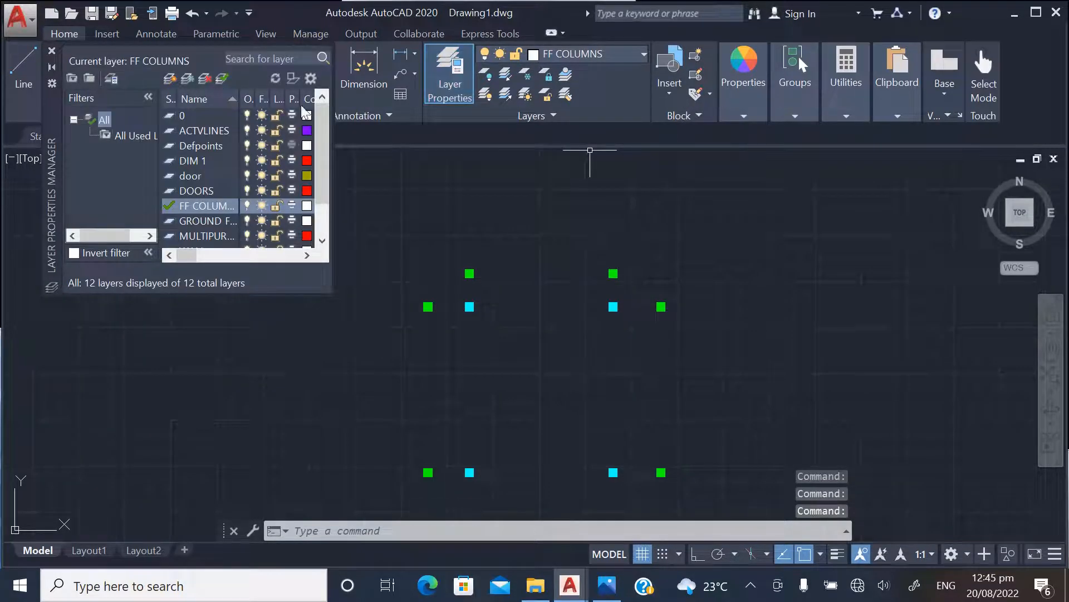
click(169, 78)
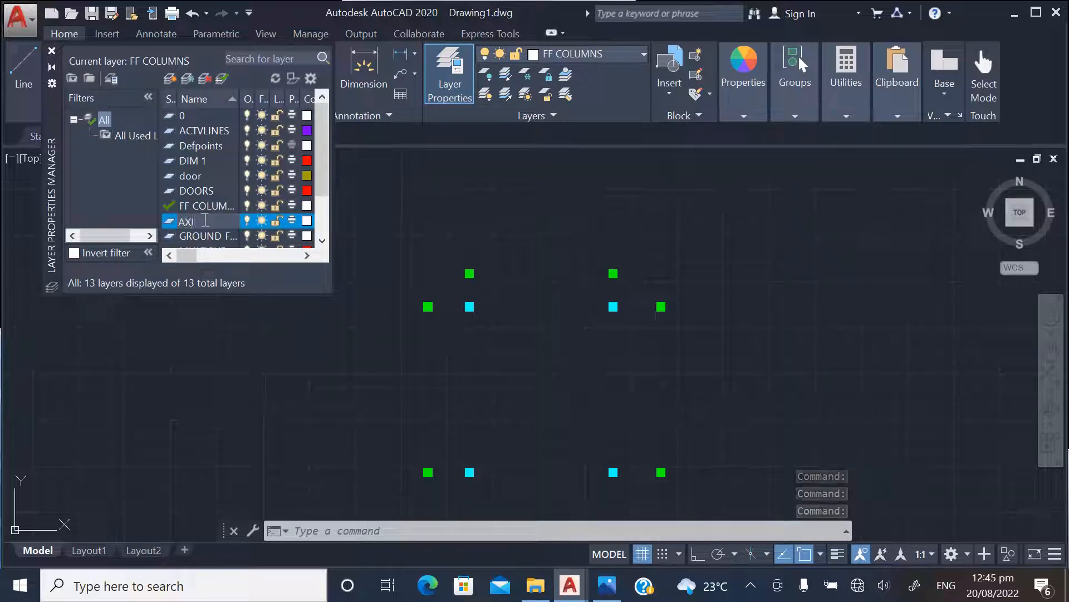
click(212, 209)
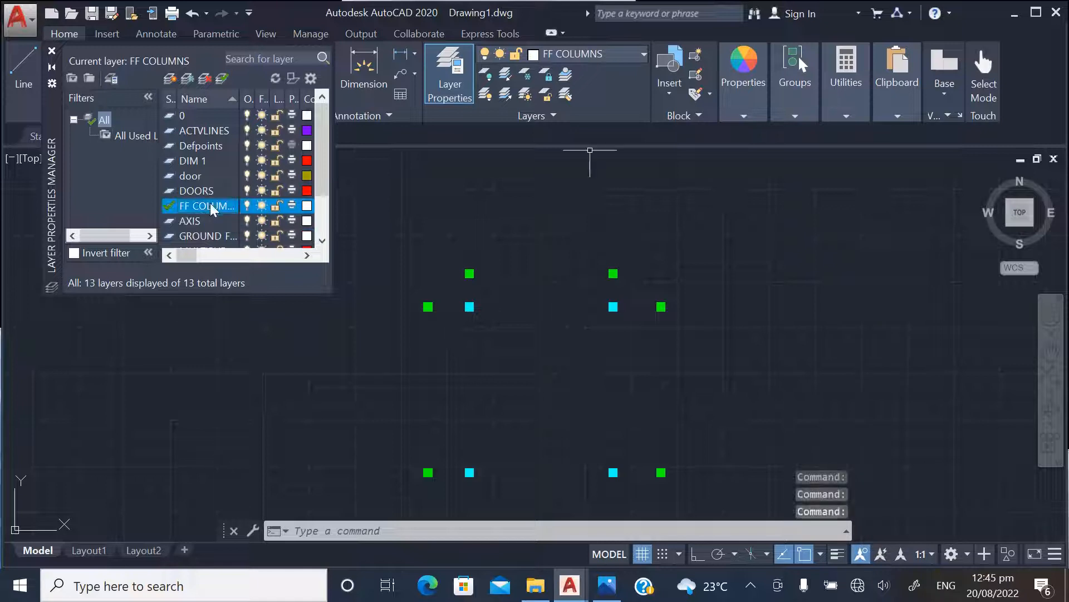
click(52, 51)
Make AXIS the current layer and set the current object color to gray
click(629, 53)
click(534, 116)
click(746, 64)
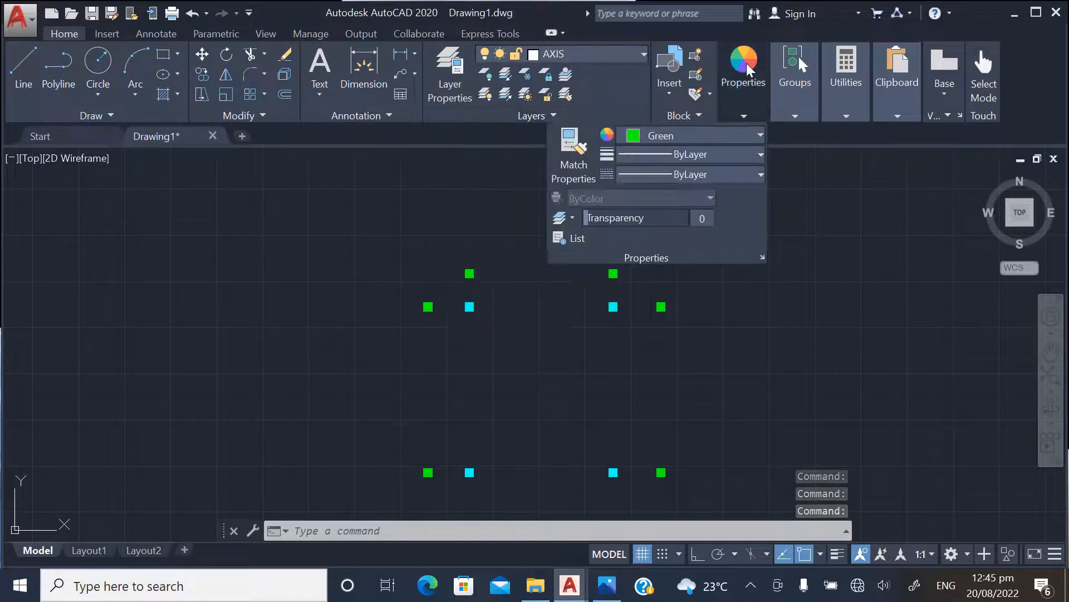
click(668, 135)
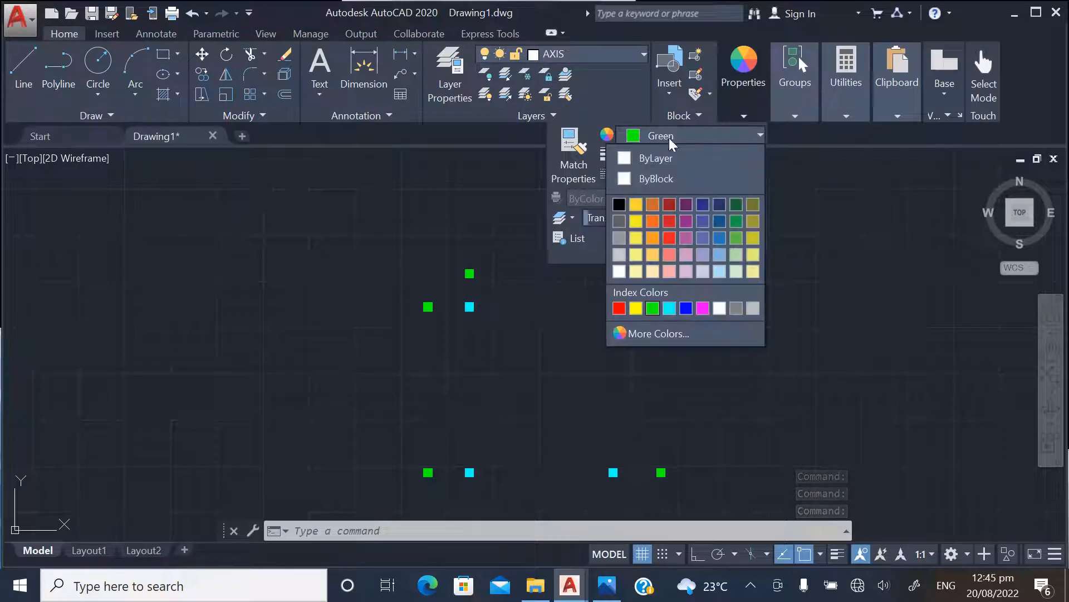
click(620, 240)
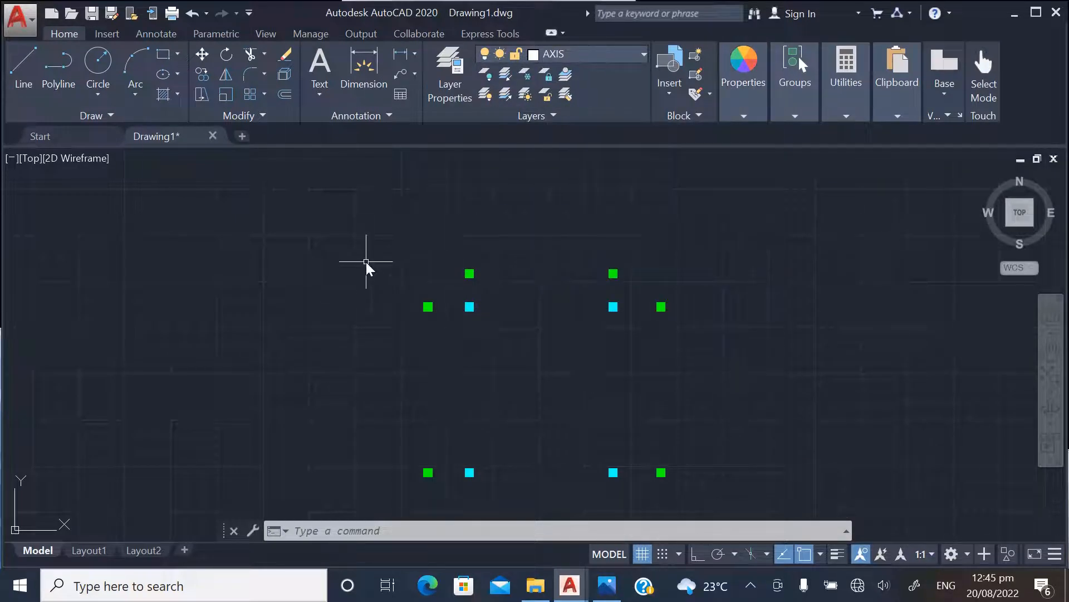
Draw horizontal construction lines with XLINE through the centres of the top two column rows in the combined layout
text(XLINE)
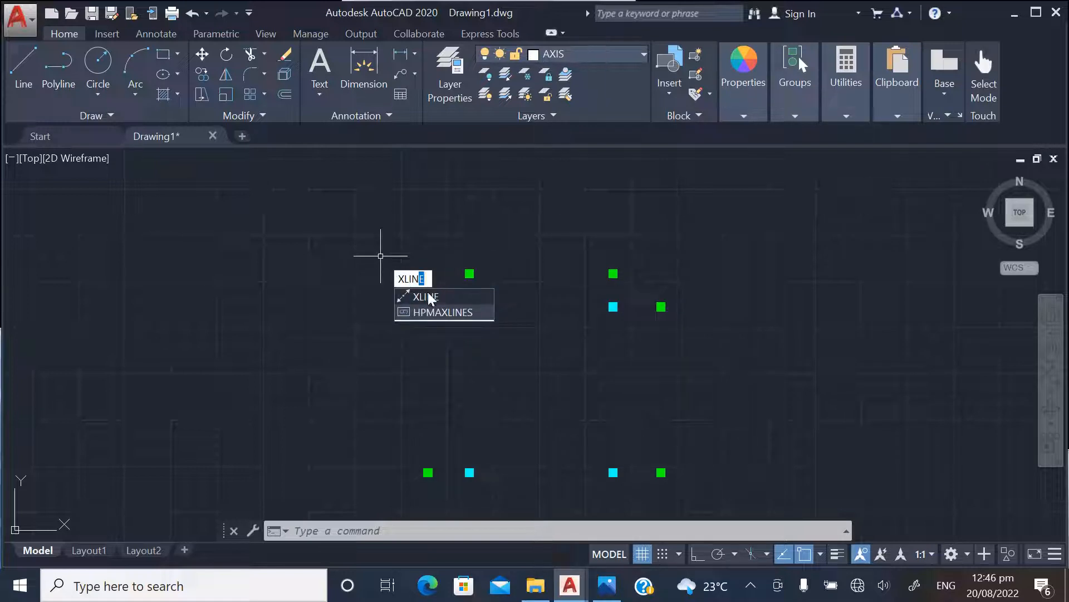
key(Return)
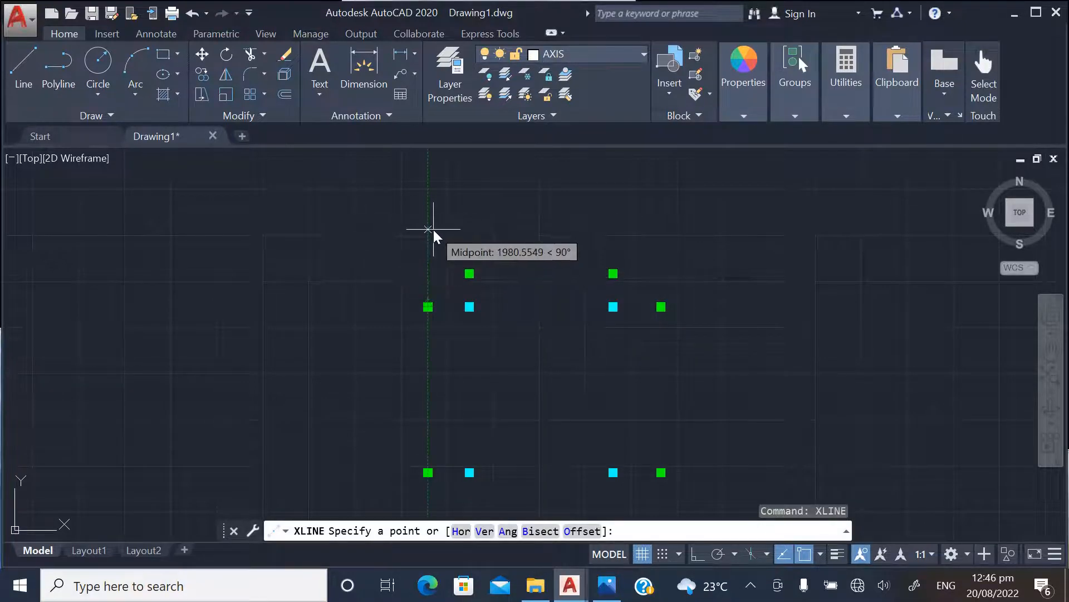
text(H)
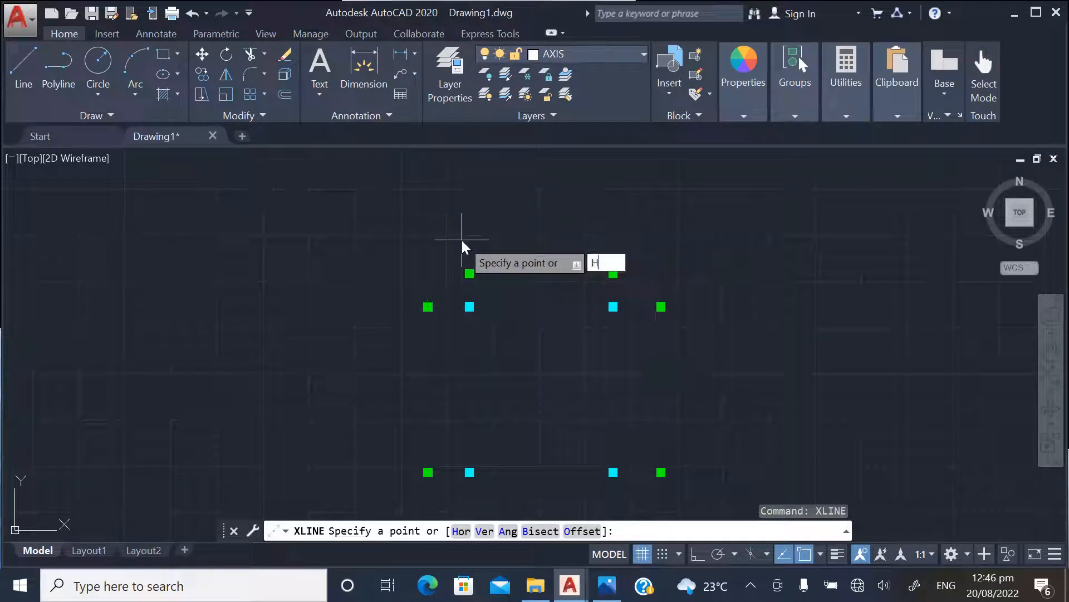
key(Return)
scroll(615, 259, up, 4)
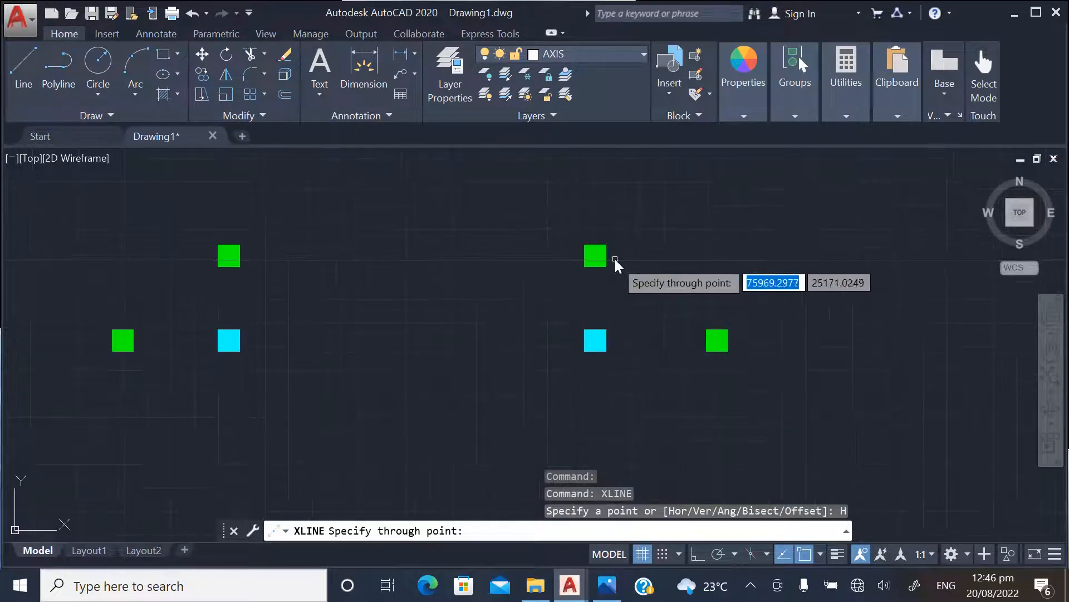
scroll(607, 256, up, 4)
scroll(638, 231, down, 3)
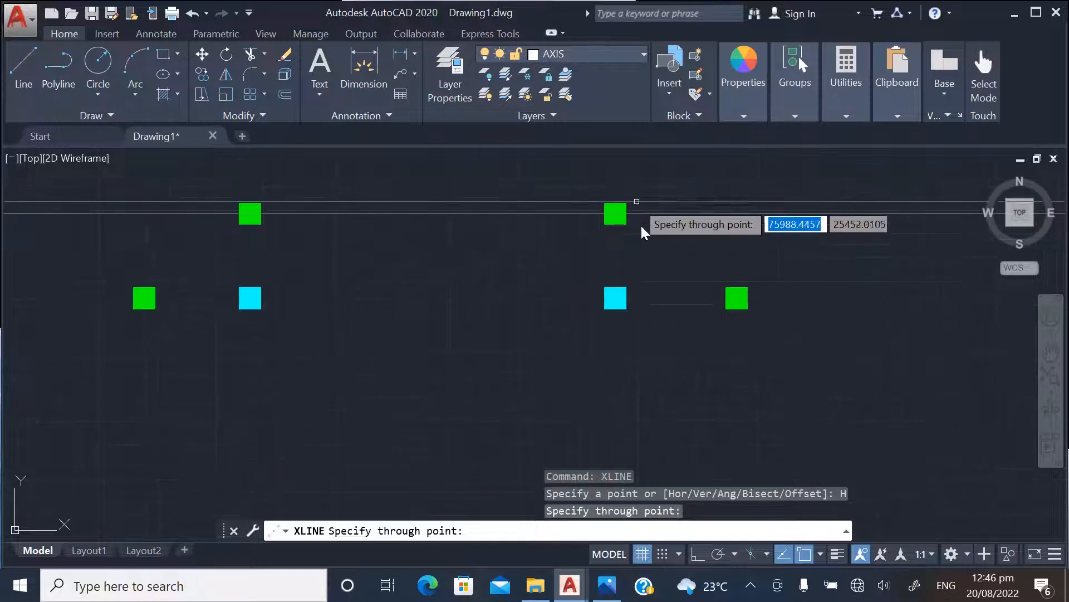
scroll(617, 306, up, 3)
click(646, 277)
scroll(650, 259, down, 4)
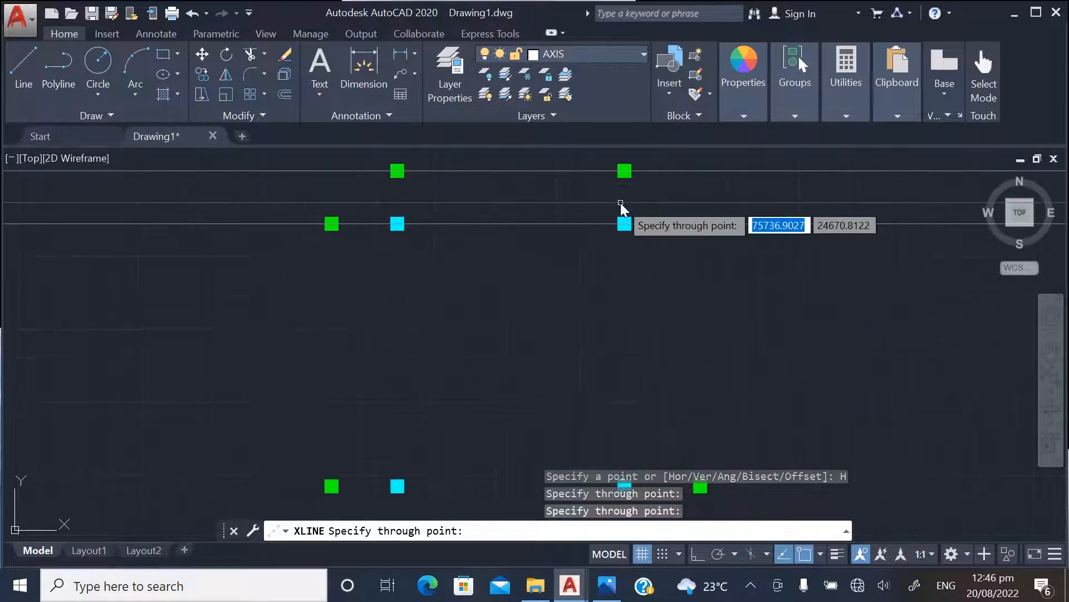
Add horizontal construction lines through the centres of the third and fourth column rows from the top
scroll(625, 375, up, 5)
click(606, 321)
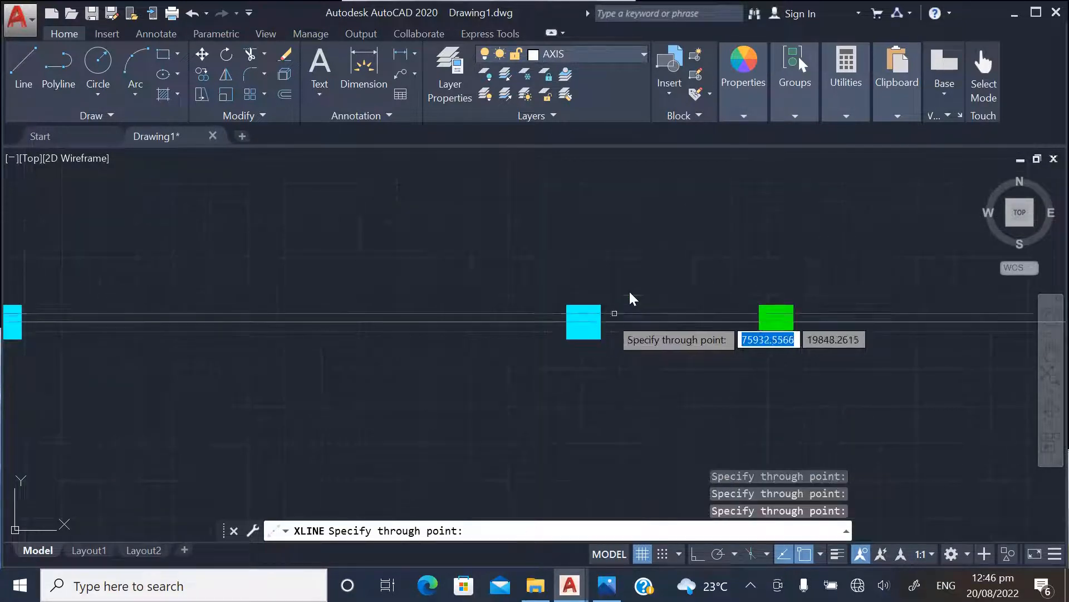
scroll(626, 287, down, 3)
scroll(621, 278, up, 6)
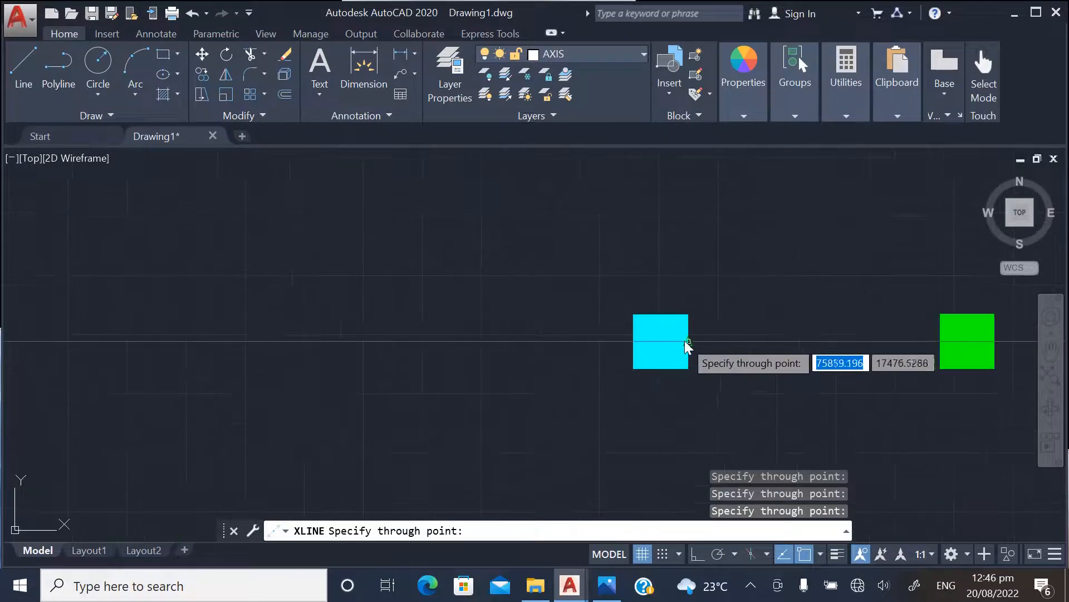
scroll(557, 267, down, 6)
Add horizontal construction lines through the centres of the fifth and sixth column rows from the top
scroll(562, 312, up, 4)
scroll(549, 272, up, 2)
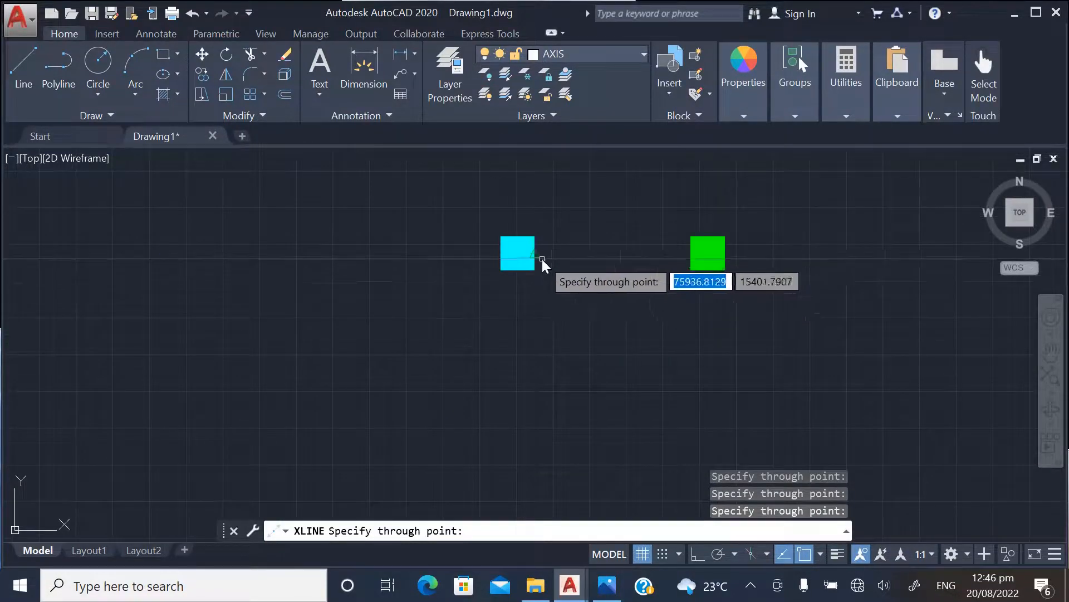
scroll(563, 256, down, 4)
scroll(579, 245, up, 3)
scroll(580, 348, up, 4)
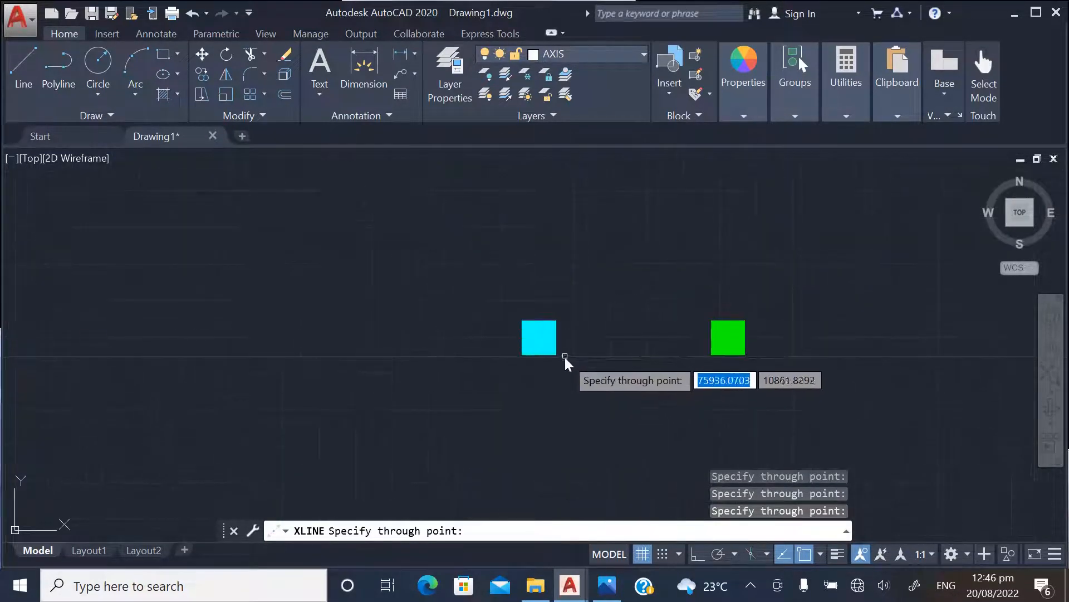
click(560, 343)
scroll(562, 334, down, 8)
Add horizontal construction lines through the lowest three column levels, including the single offset green column on the right side
scroll(613, 329, up, 5)
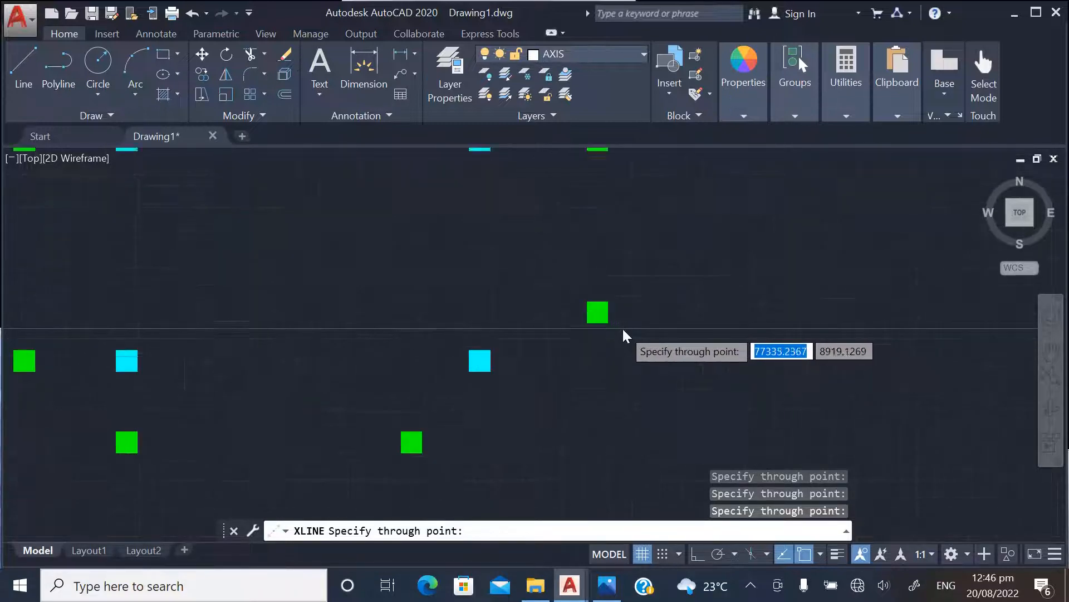
scroll(585, 328, up, 2)
scroll(533, 354, up, 2)
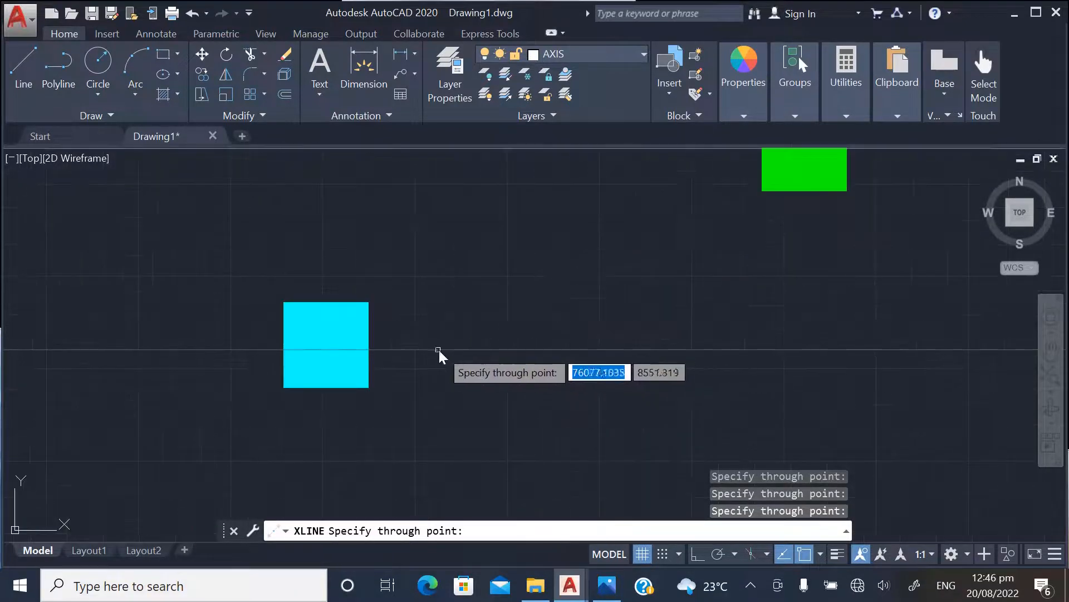
click(372, 346)
scroll(657, 348, down, 8)
scroll(640, 369, up, 3)
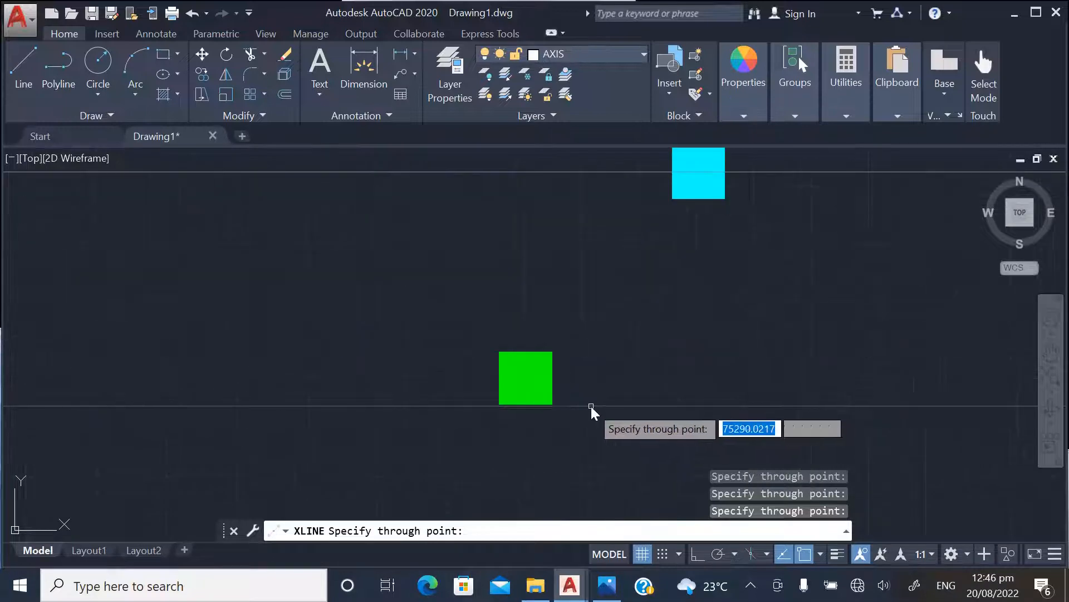
click(557, 375)
scroll(669, 393, down, 8)
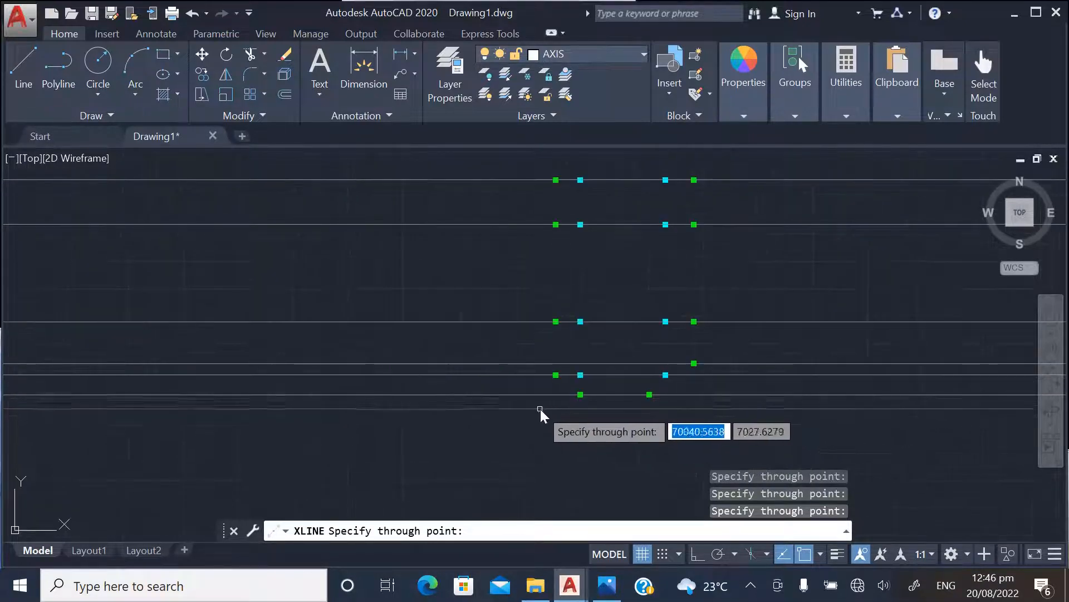
key(Escape)
Draw vertical construction lines with XLINE through the centres of the left green column line and the left cyan column line
scroll(518, 404, down, 5)
scroll(518, 356, up, 6)
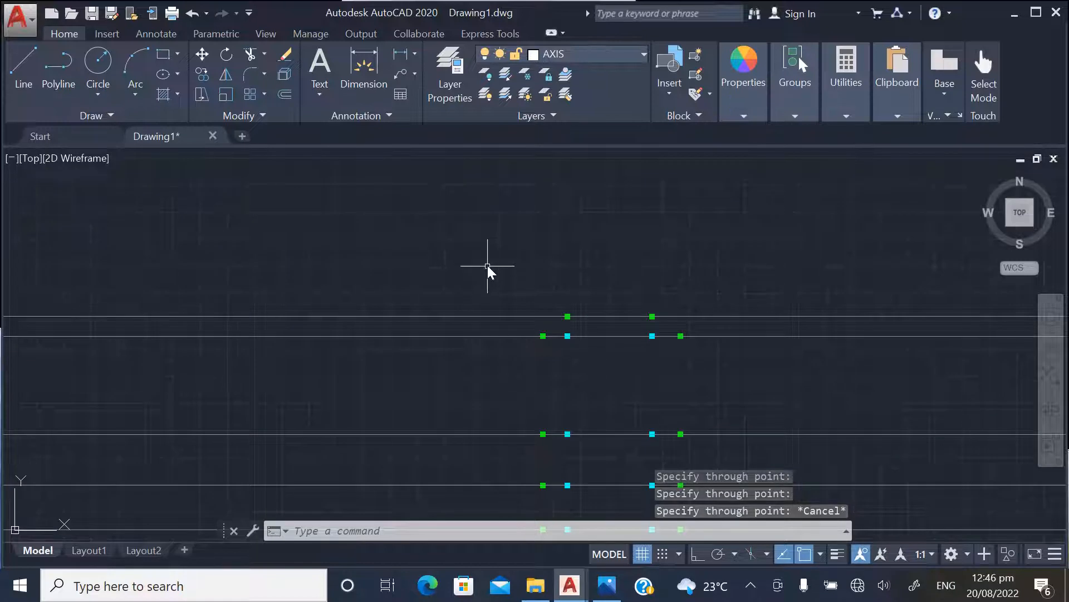
key(Return)
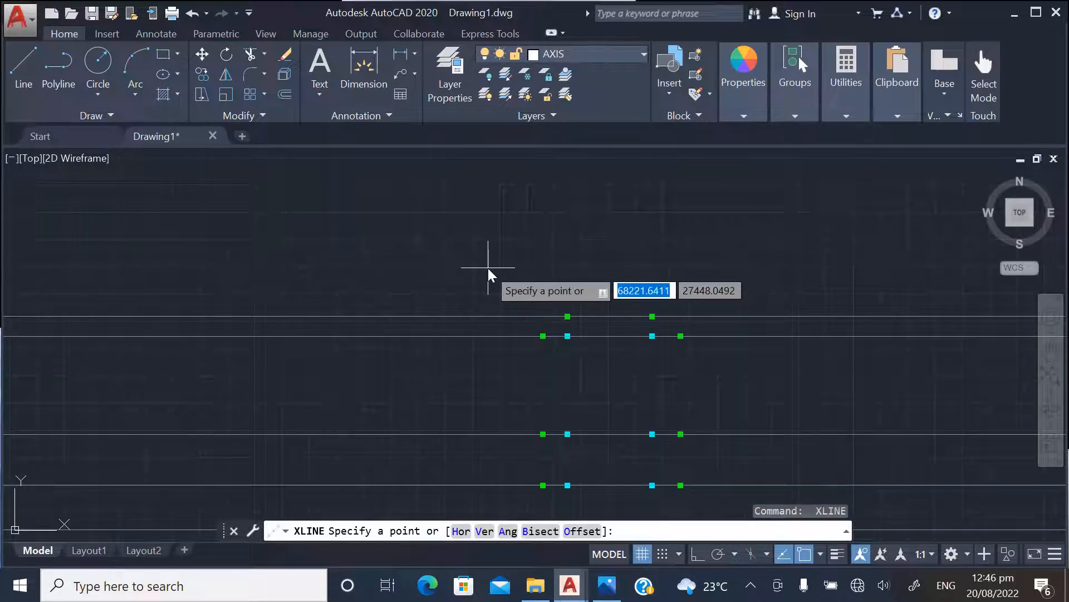
text(V)
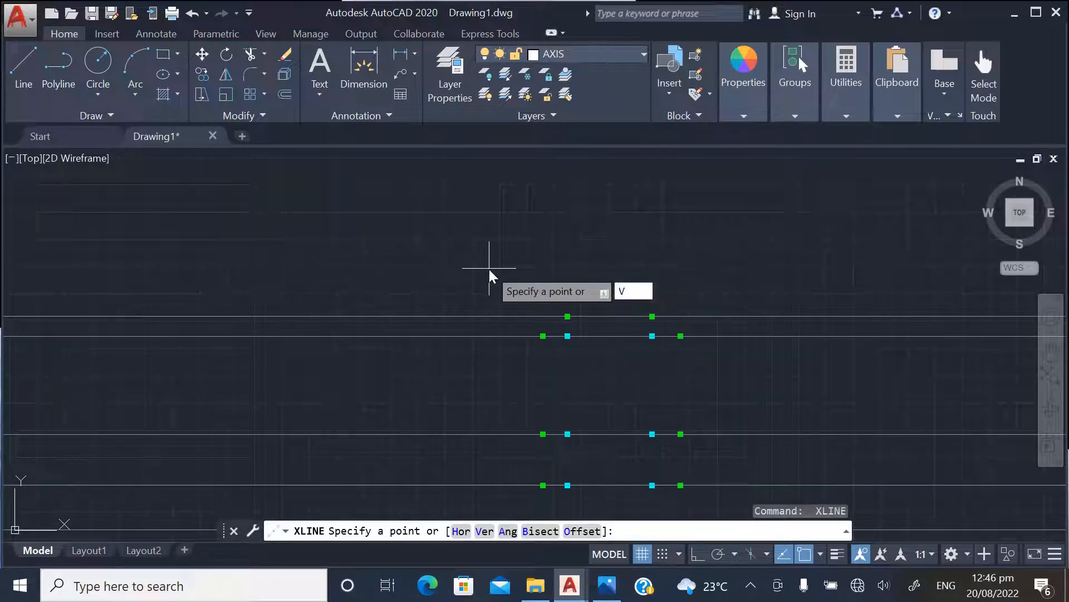
key(Return)
scroll(567, 336, up, 2)
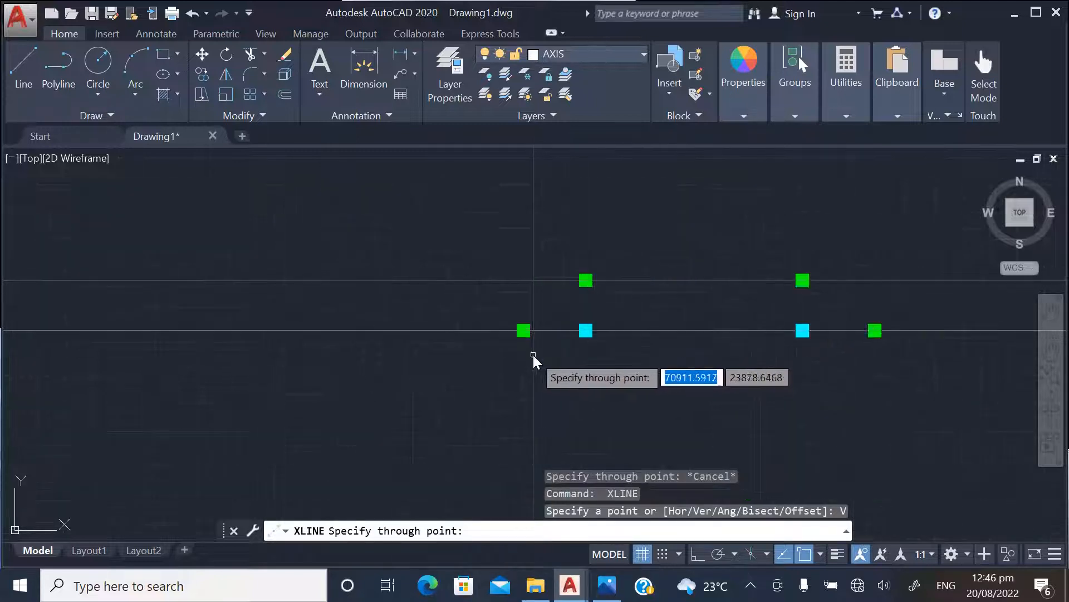
scroll(533, 356, up, 3)
scroll(623, 226, up, 3)
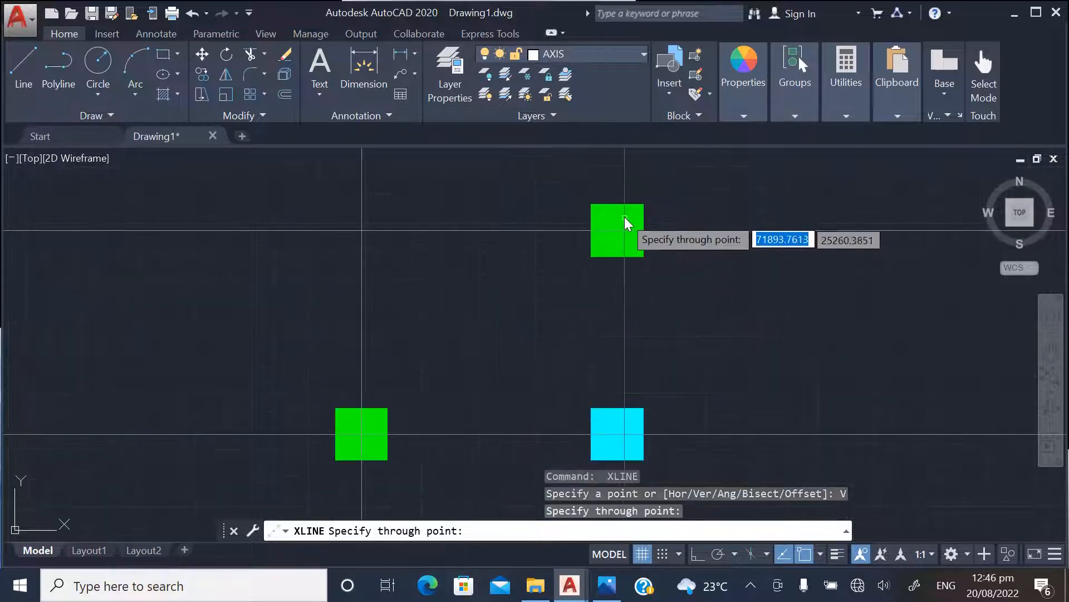
click(620, 214)
scroll(406, 330, down, 4)
Add vertical construction lines through the centres of the right cyan column line and the outermost right green column line
scroll(687, 276, up, 4)
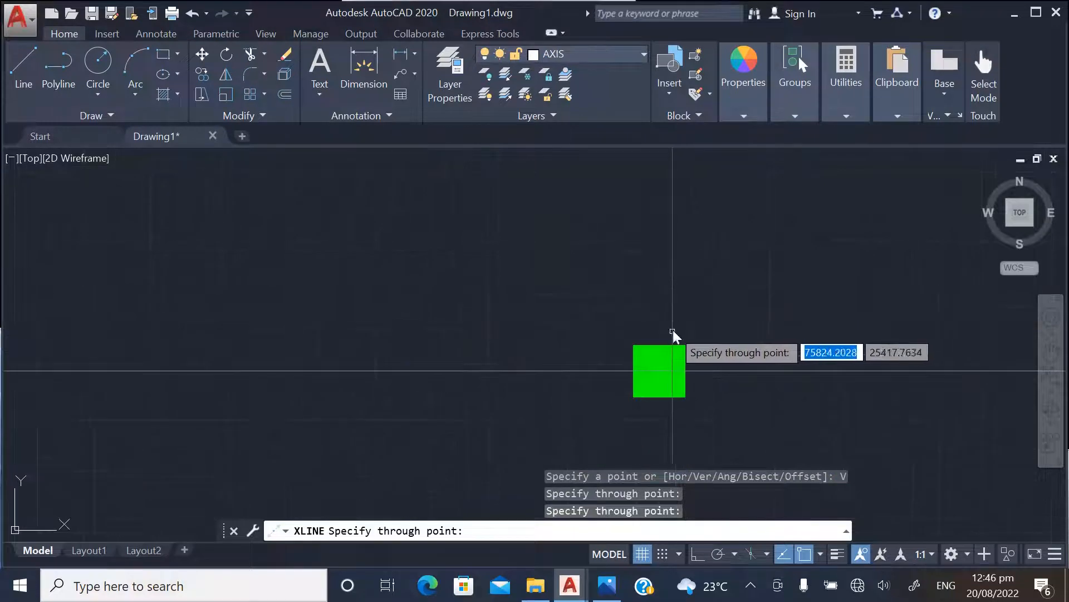
click(661, 352)
scroll(478, 328, down, 4)
scroll(602, 384, up, 3)
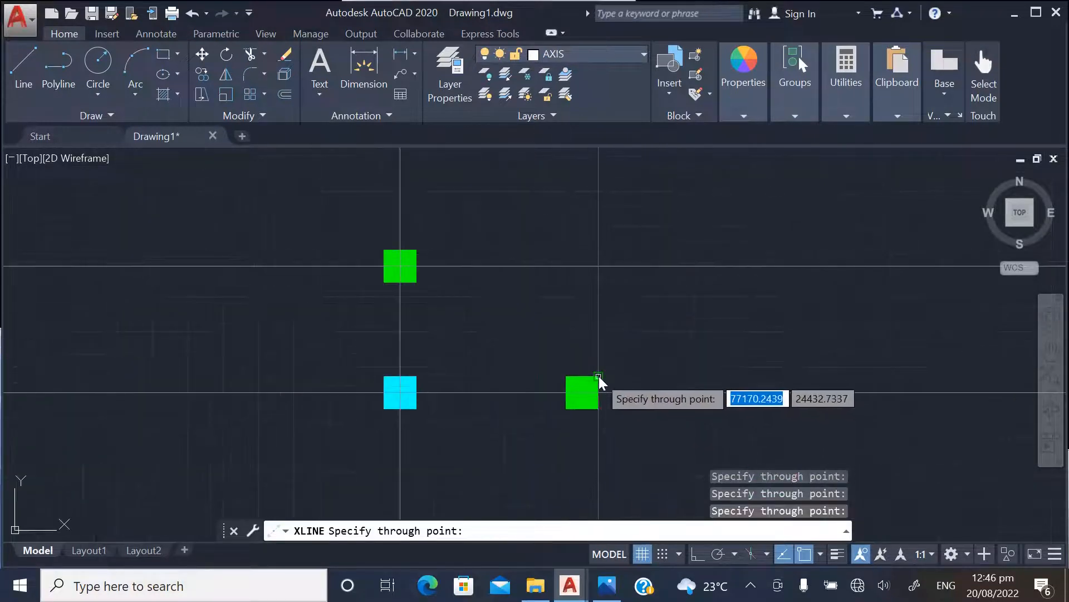
click(585, 383)
scroll(633, 275, down, 4)
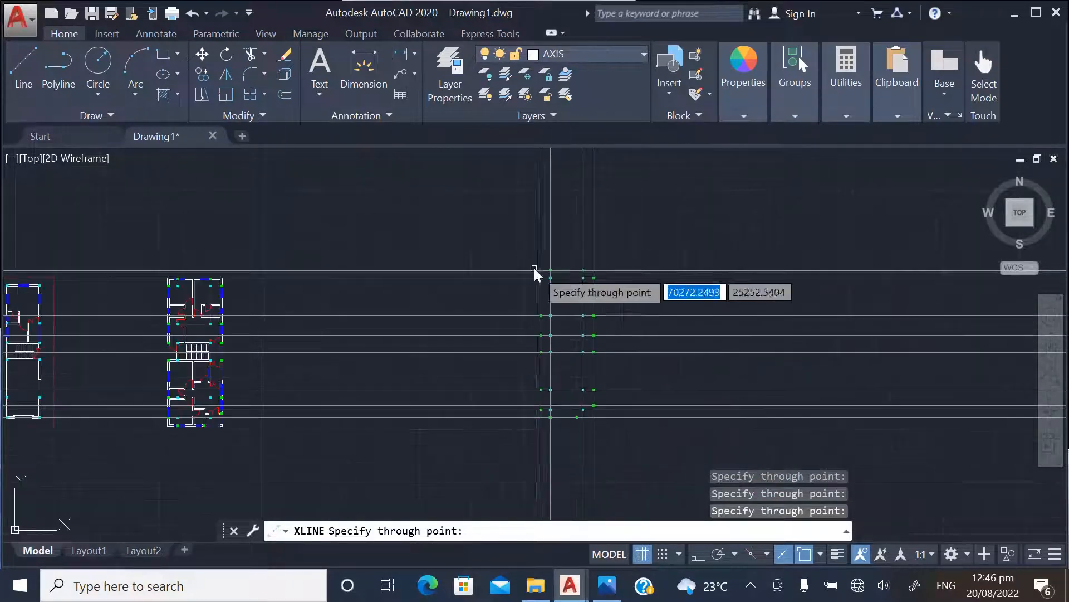
Add a vertical construction line through the centre of the lowest row's inner green column, beside the right cyan line, and end XLINE
scroll(579, 422, up, 4)
scroll(563, 419, up, 2)
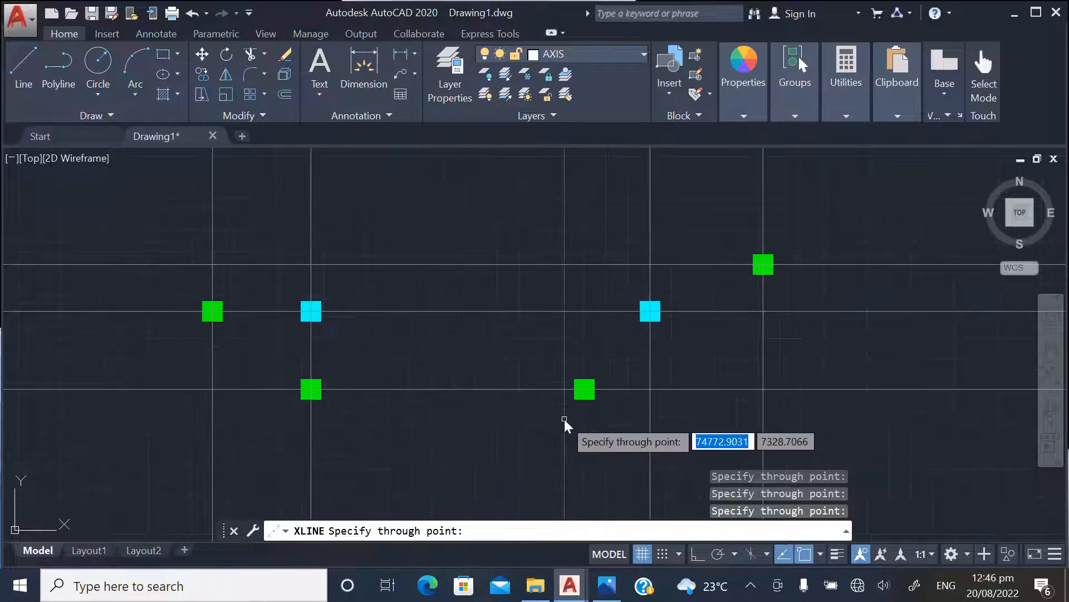
scroll(586, 402, up, 4)
scroll(644, 335, down, 10)
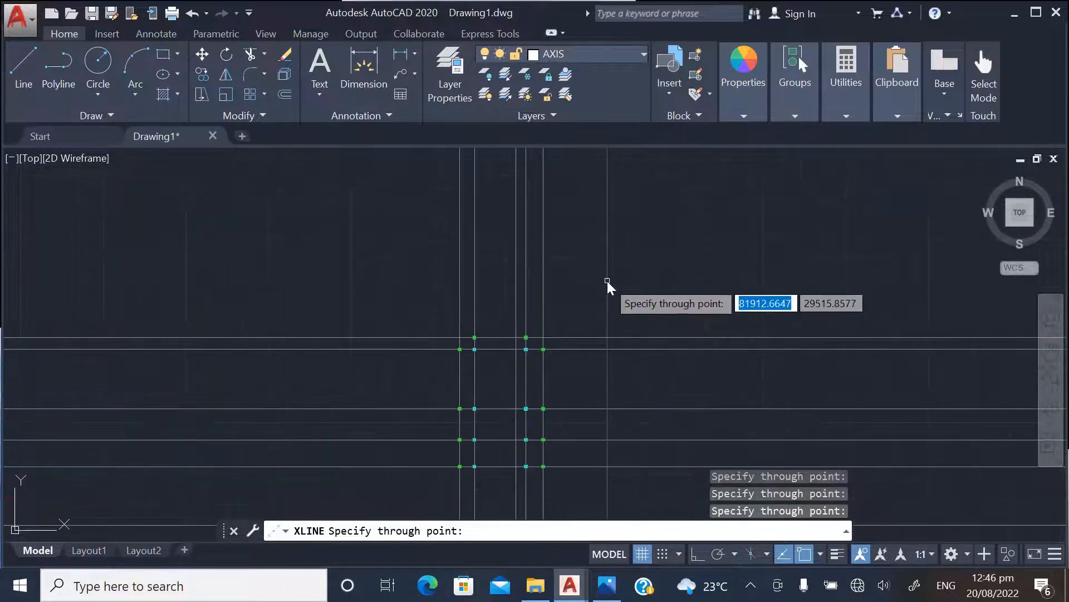
key(Escape)
Draw a rectangle about 18,800 by 28,900 units around all the columns as a boundary for the axis lines
scroll(281, 162, down, 1)
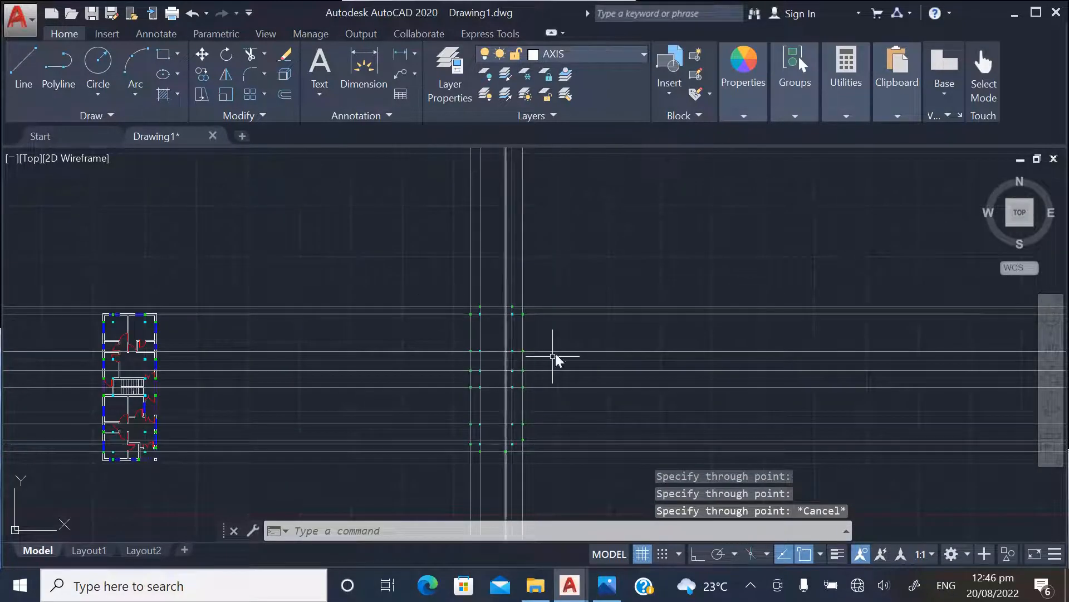
scroll(537, 317, up, 4)
scroll(440, 234, down, 4)
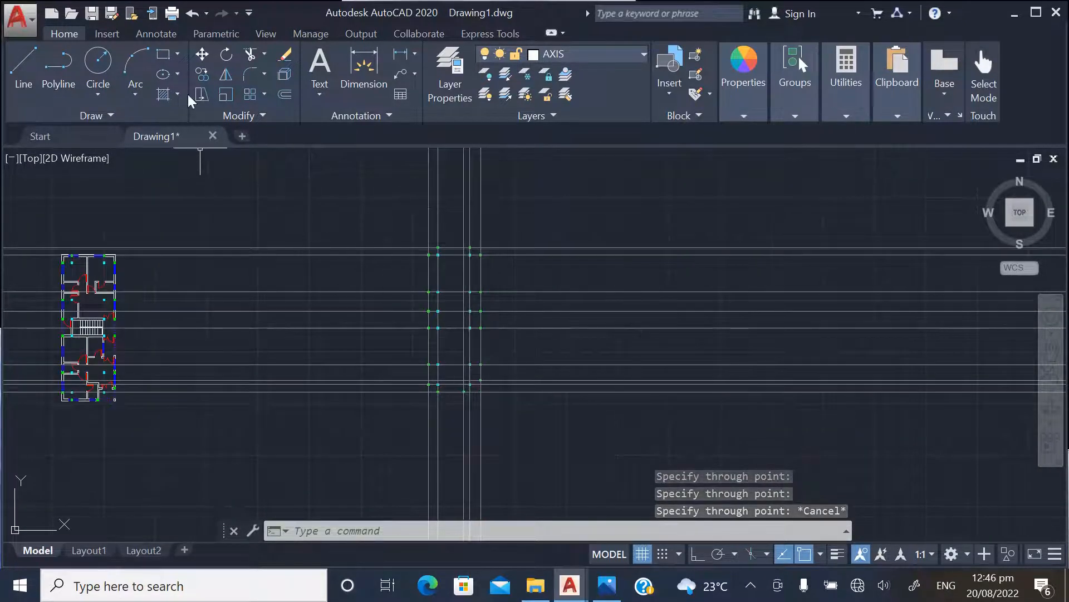
click(167, 56)
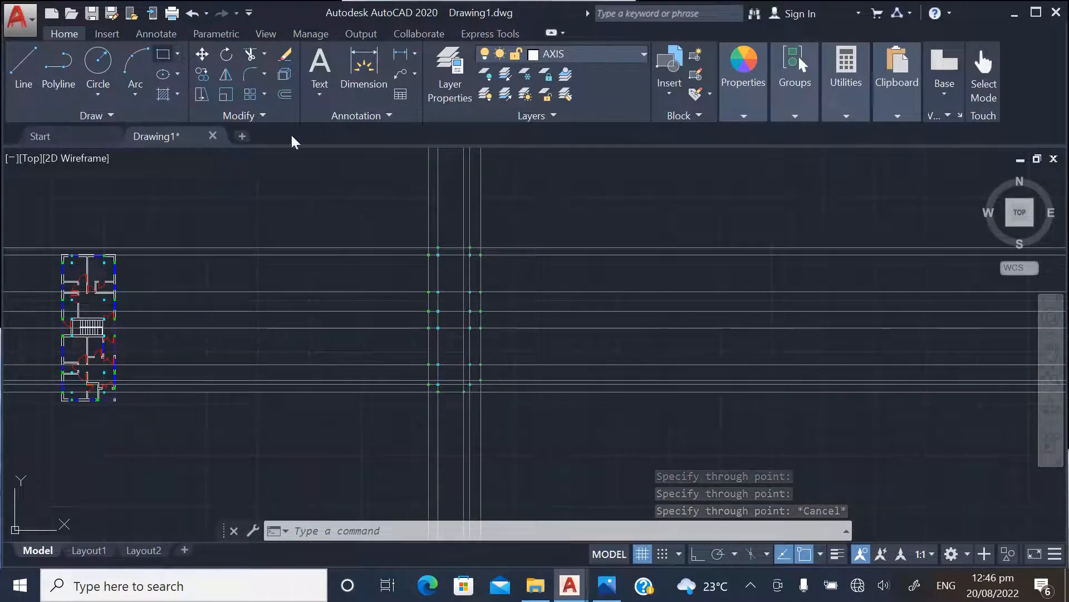
click(384, 204)
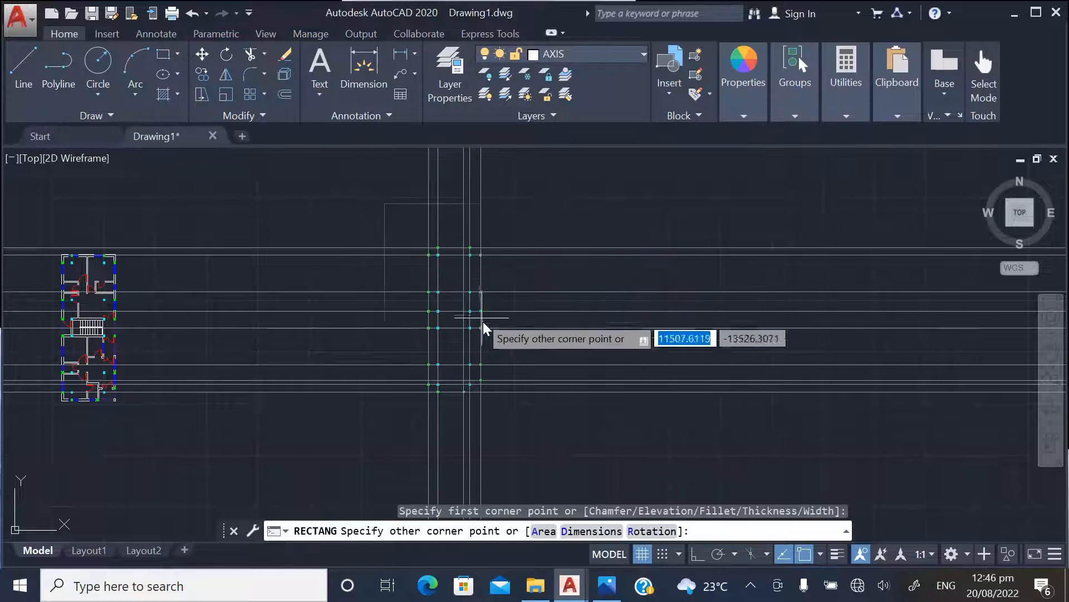
click(540, 442)
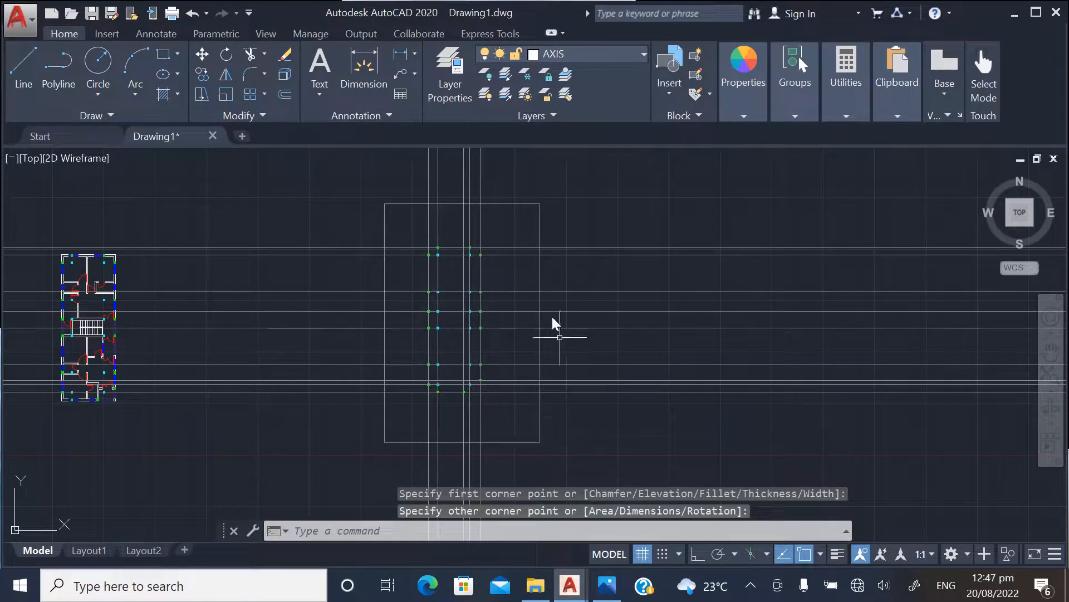
click(264, 54)
click(246, 83)
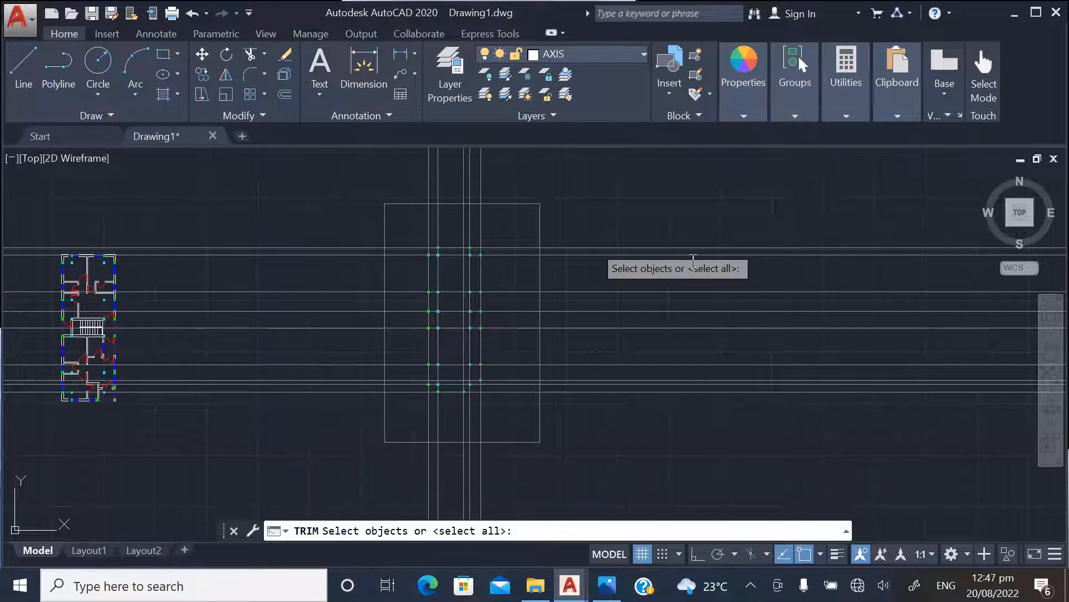
click(750, 425)
click(650, 225)
scroll(685, 394, down, 2)
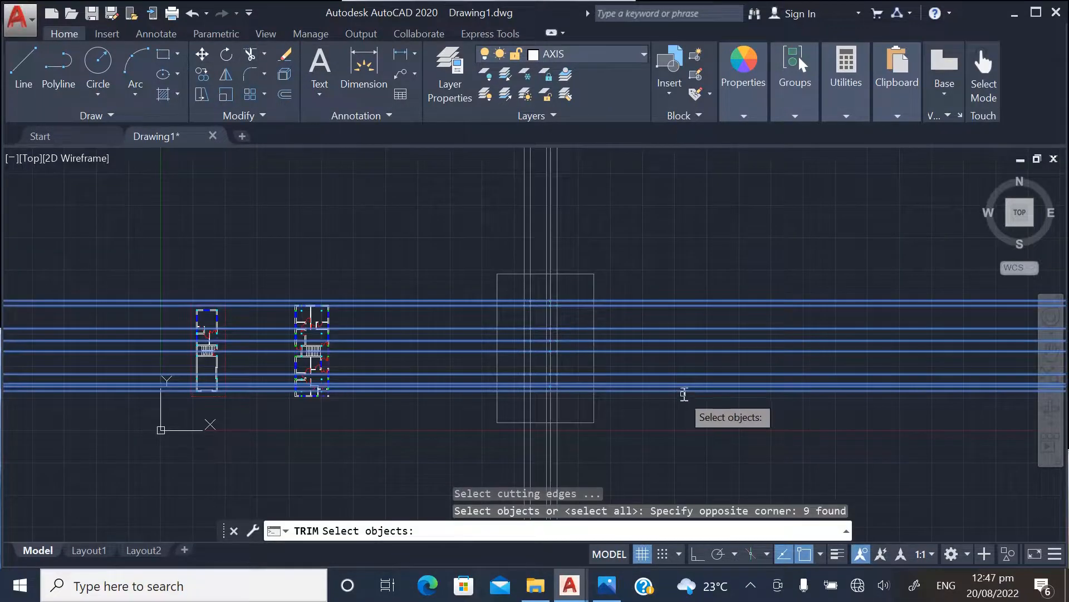
key(Escape)
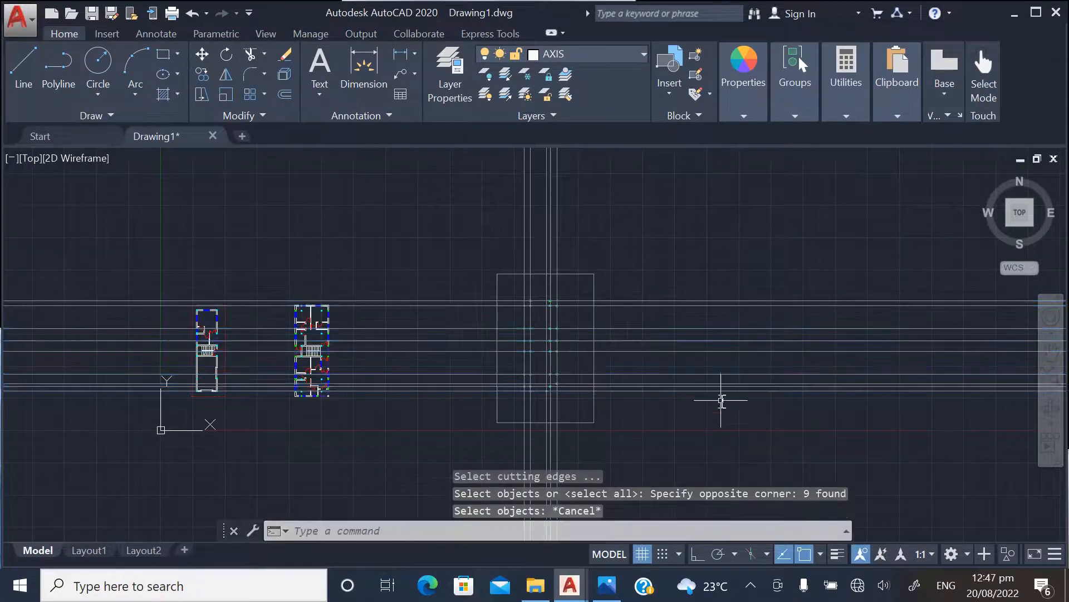
Trim the horizontal construction lines on both sides of the rectangle and the vertical ones above it
click(249, 56)
click(721, 401)
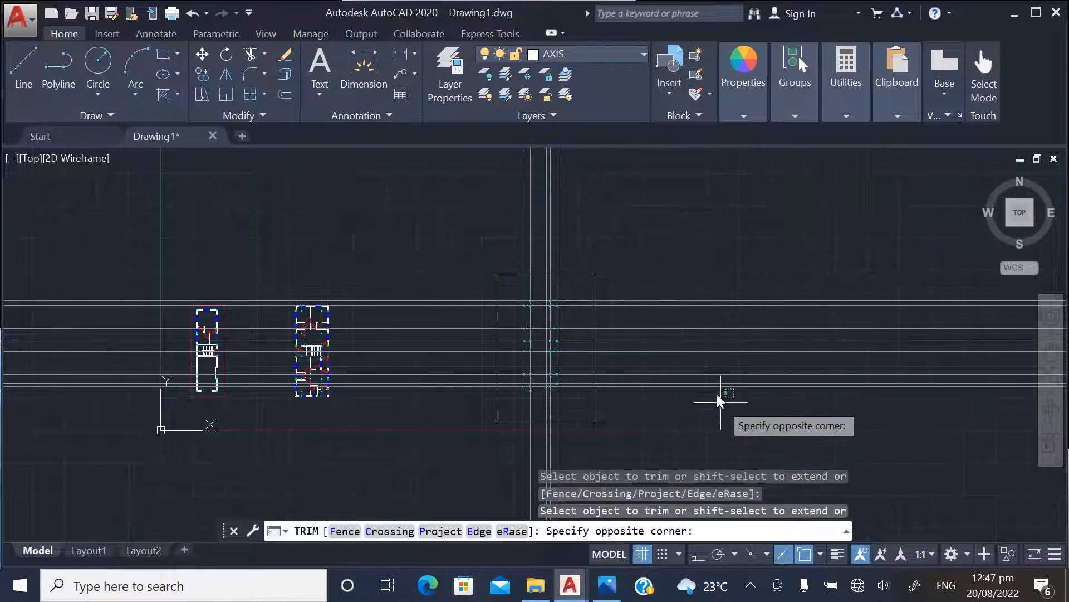
click(663, 257)
scroll(564, 226, up, 2)
scroll(564, 227, down, 2)
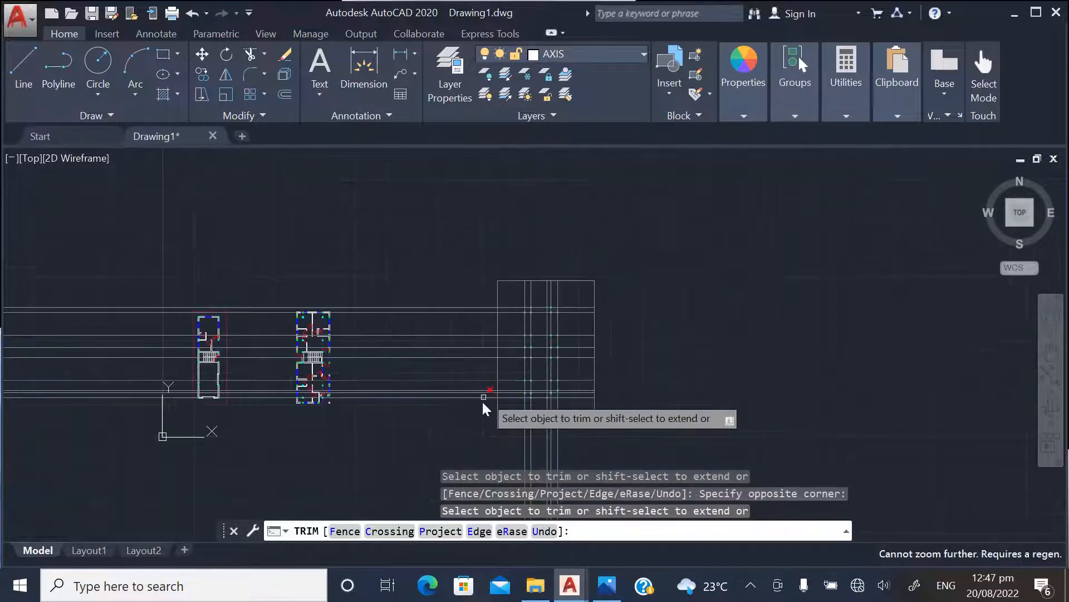
click(482, 399)
click(429, 275)
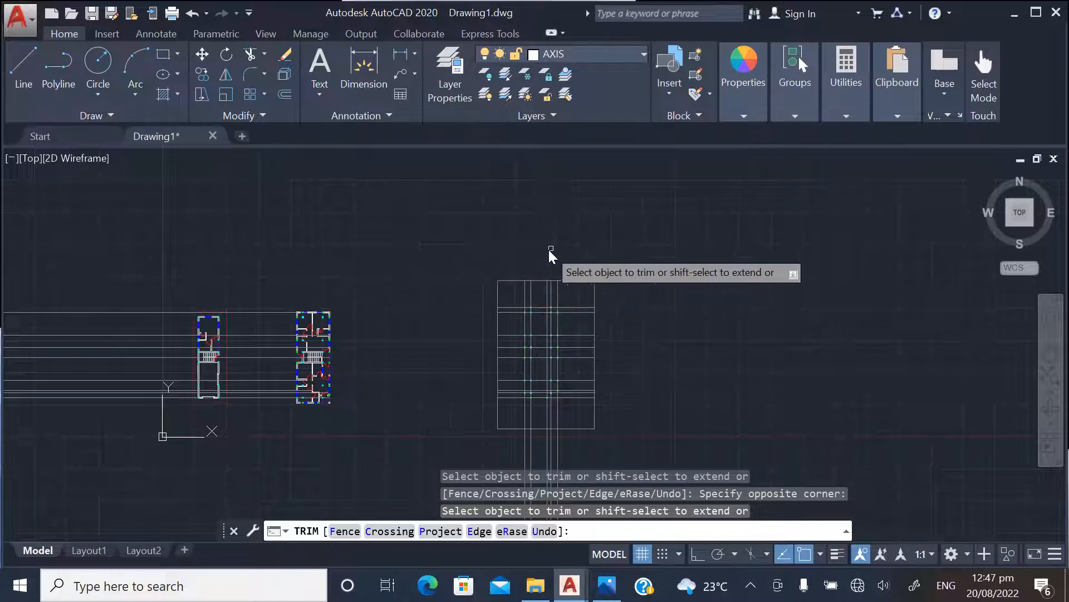
key(Escape)
Delete the boundary rectangle around the column grid
scroll(518, 273, up, 3)
click(495, 282)
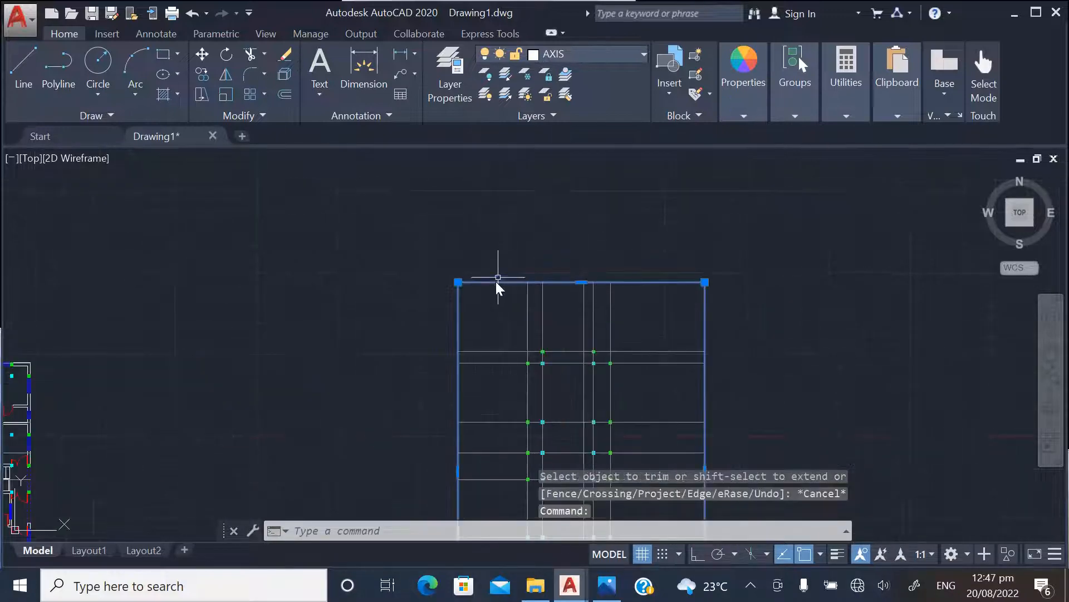
key(Delete)
Erase the leftover horizontal construction line pieces that extend across the floor plans to the left
scroll(644, 253, down, 3)
scroll(730, 295, down, 2)
click(299, 374)
click(227, 248)
key(Delete)
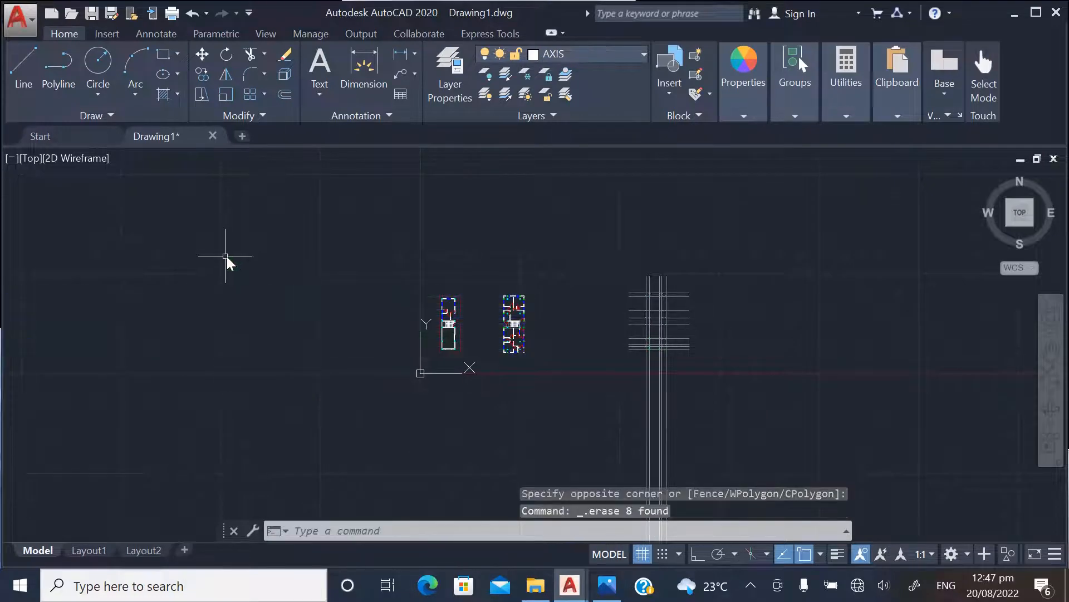
Draw a larger rectangle about 25,000 by 30,000 units around the shortened axis grid, crossing the vertical lines below the lowest columns
scroll(557, 377, up, 4)
scroll(576, 286, down, 4)
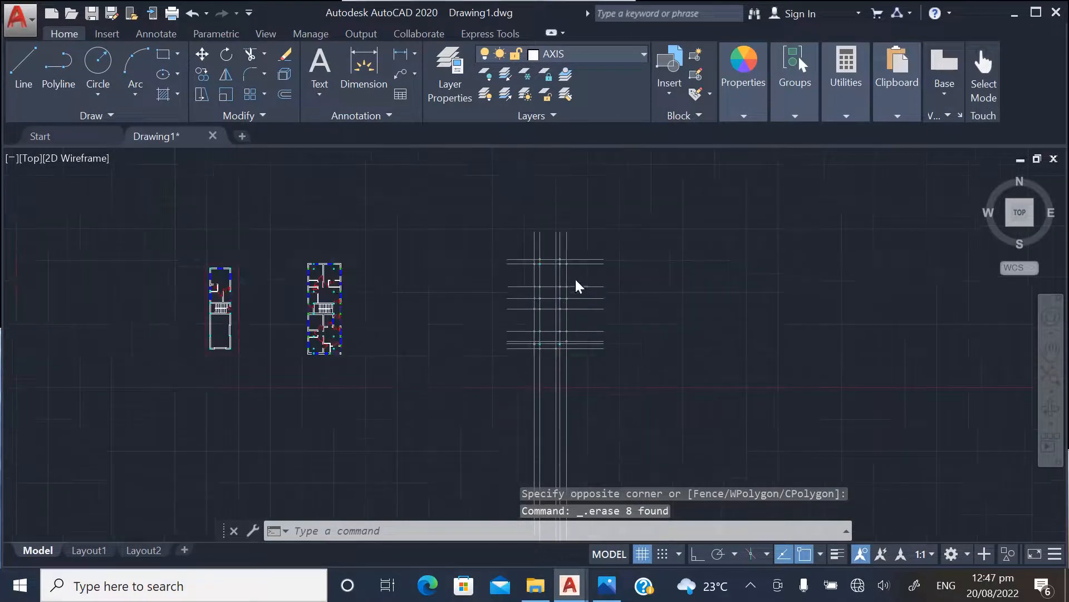
scroll(557, 300, up, 4)
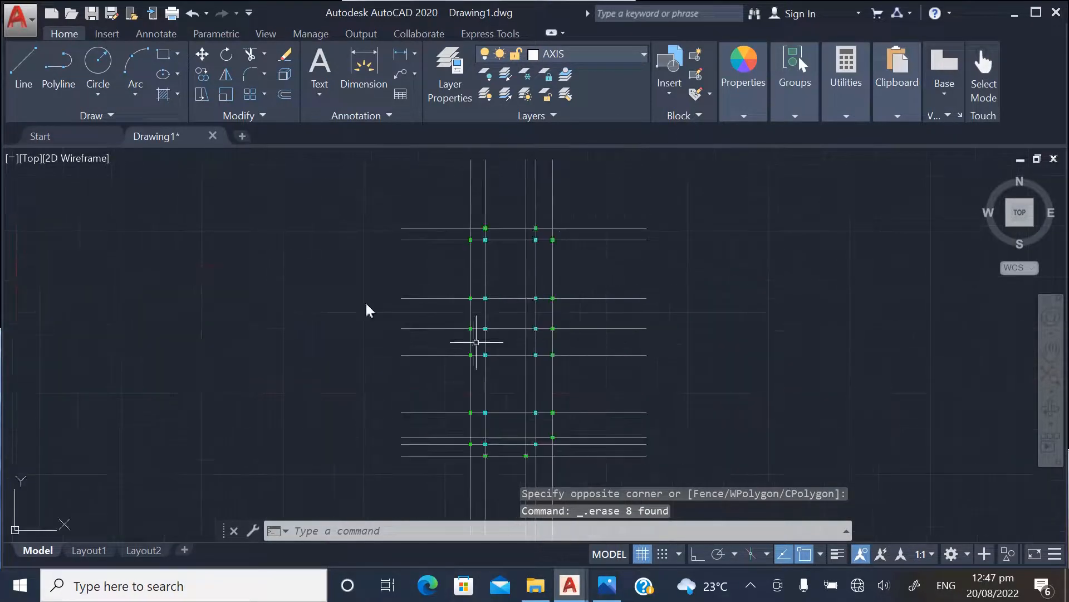
click(163, 54)
scroll(462, 214, down, 2)
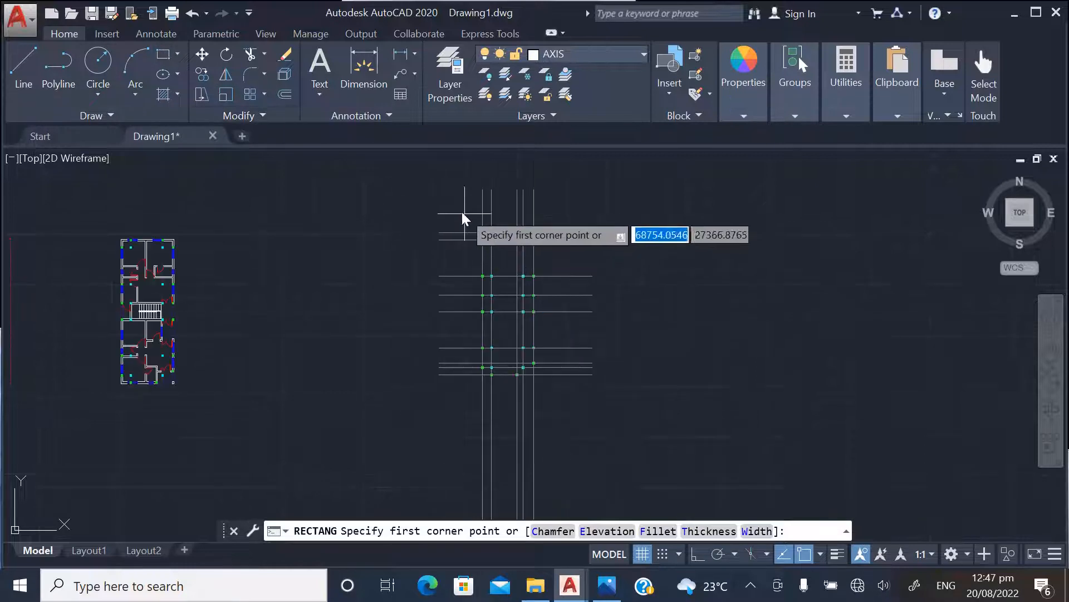
click(424, 179)
scroll(535, 273, down, 2)
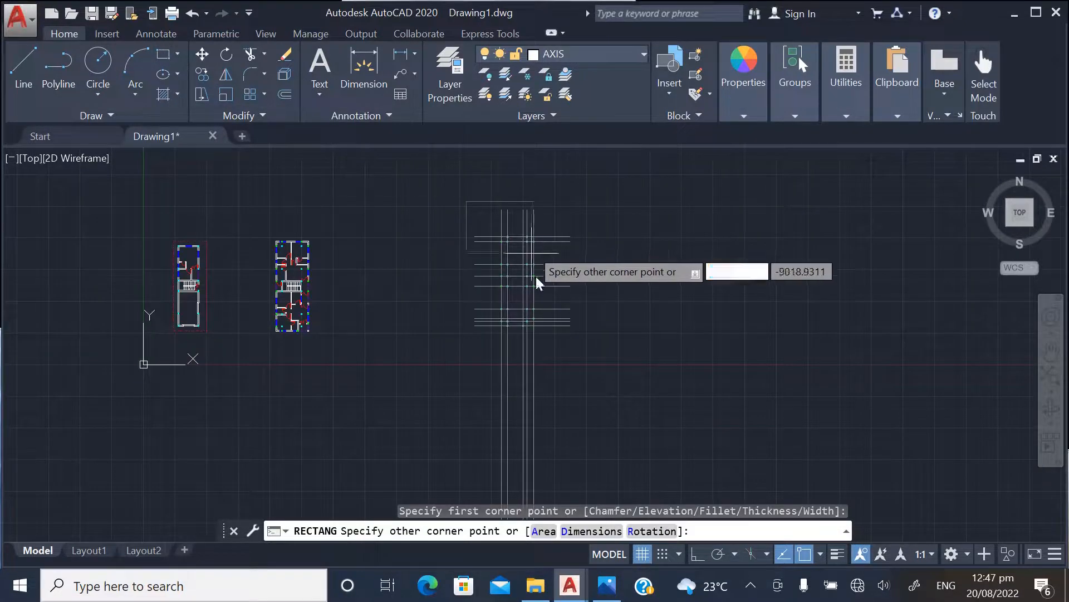
click(595, 359)
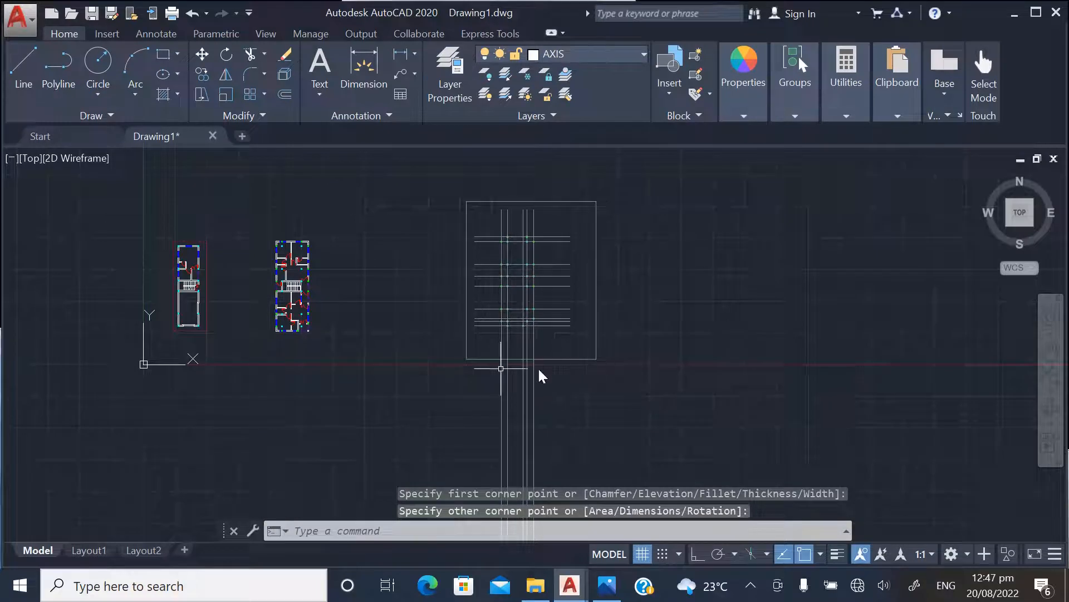
Trim the vertical construction lines that run past the lower edge of the rectangle
click(254, 52)
key(Return)
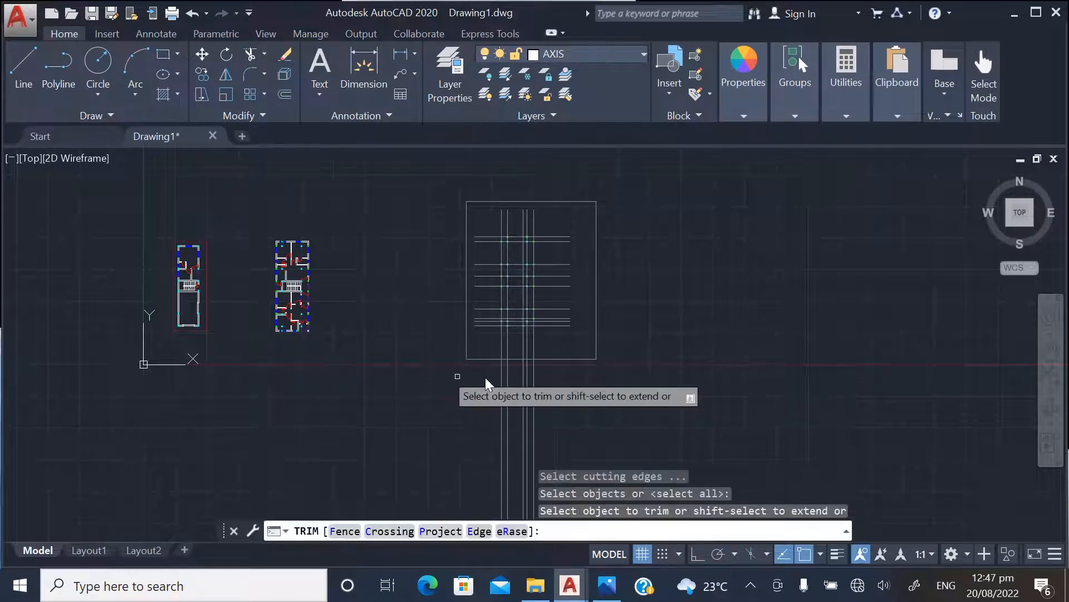
scroll(521, 376, up, 3)
click(616, 390)
click(423, 374)
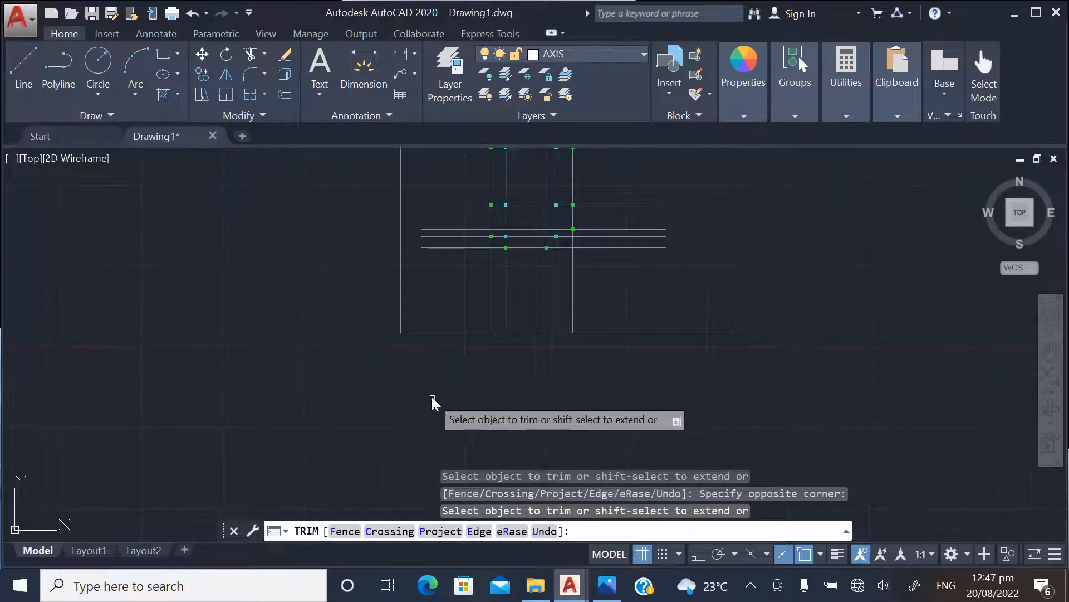
key(Escape)
Delete the larger boundary rectangle so that only the axis lines and columns remain
scroll(410, 342, down, 2)
click(413, 343)
click(381, 341)
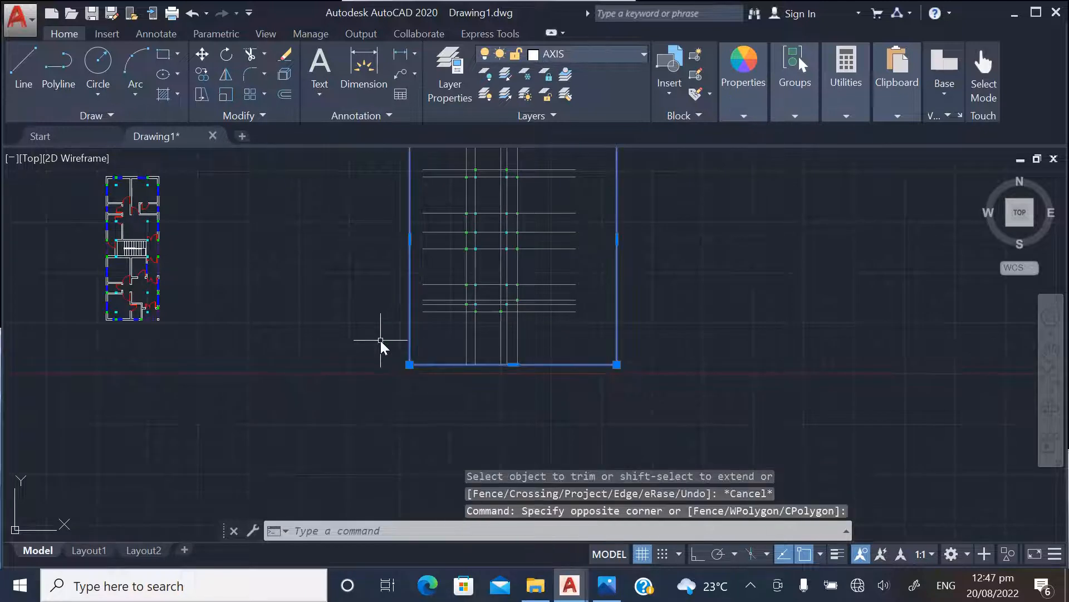
key(Delete)
Examine the trimmed axis grid, checking how the horizontal and vertical lines pass through the column centres
scroll(385, 362, down, 4)
scroll(410, 321, up, 4)
scroll(429, 295, up, 6)
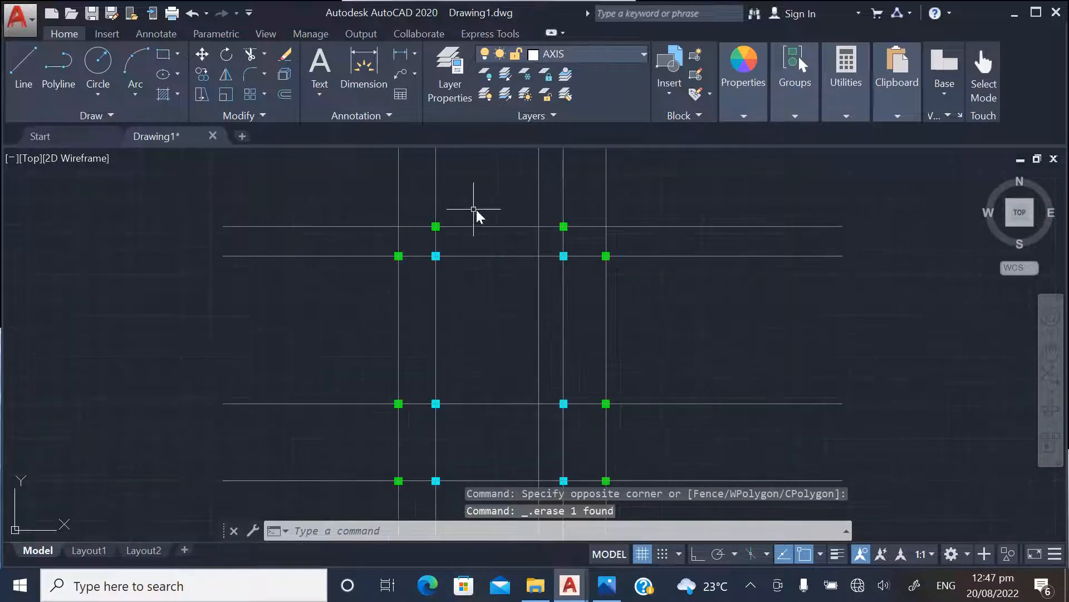
scroll(462, 217, down, 4)
scroll(490, 276, down, 4)
scroll(550, 262, up, 8)
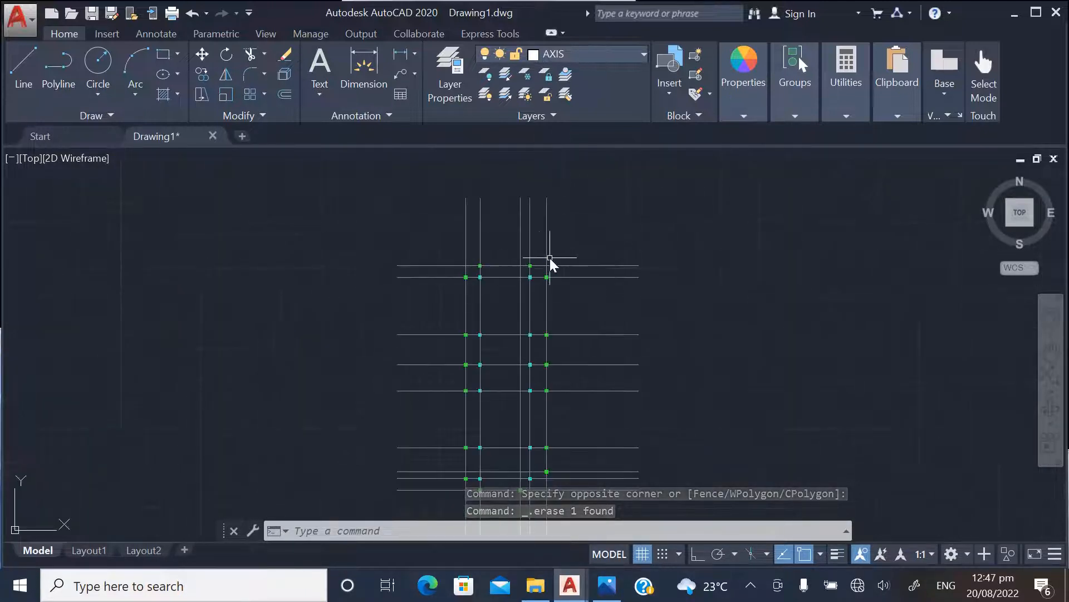
scroll(521, 228, down, 4)
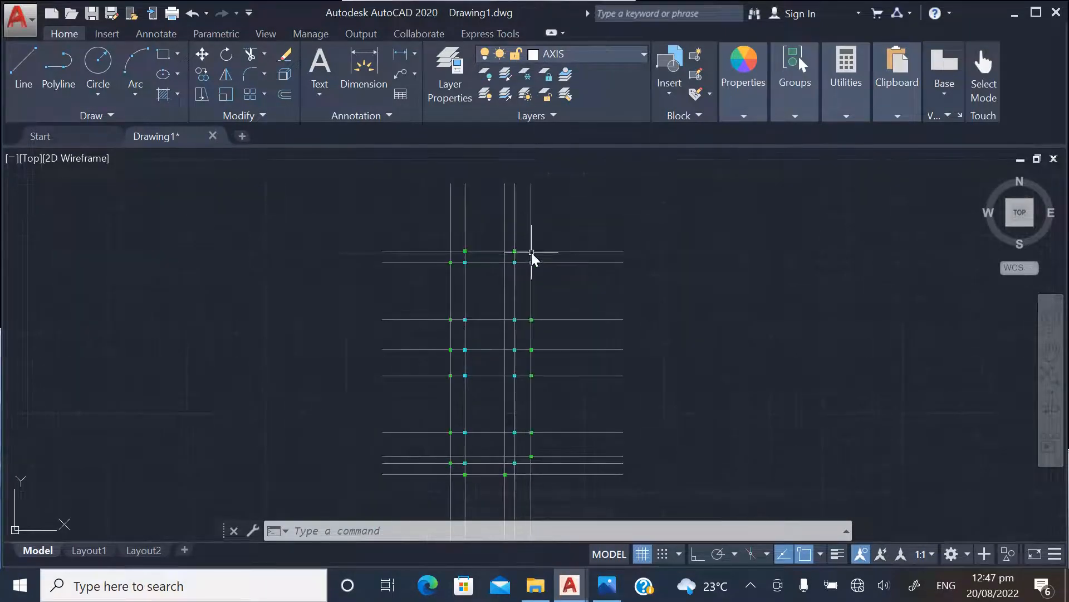
scroll(491, 250, up, 4)
scroll(520, 242, down, 4)
scroll(518, 245, up, 3)
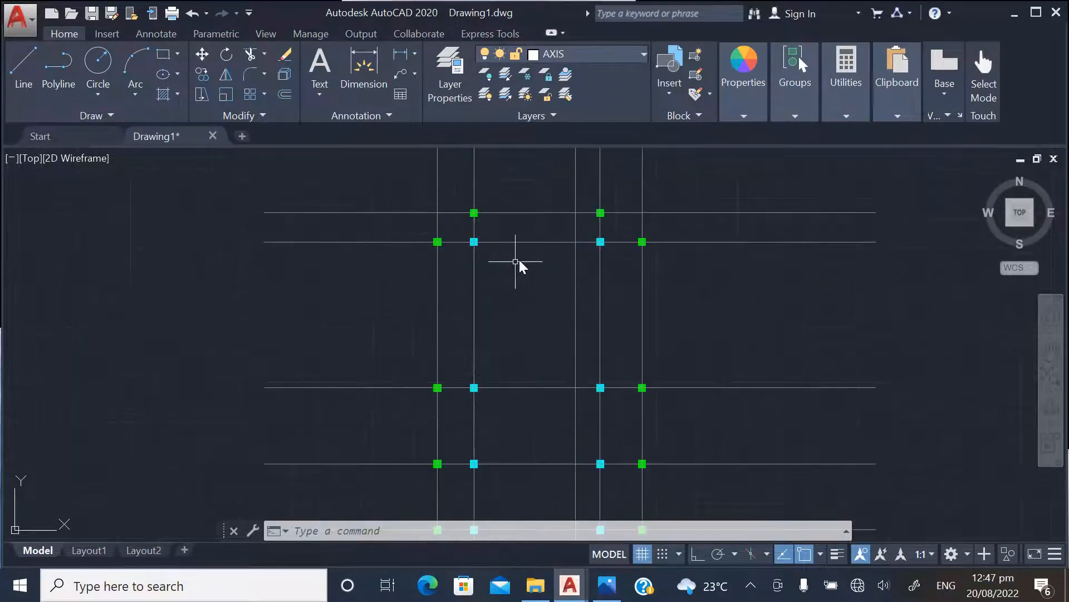
scroll(518, 260, down, 3)
scroll(557, 306, down, 3)
scroll(584, 308, down, 2)
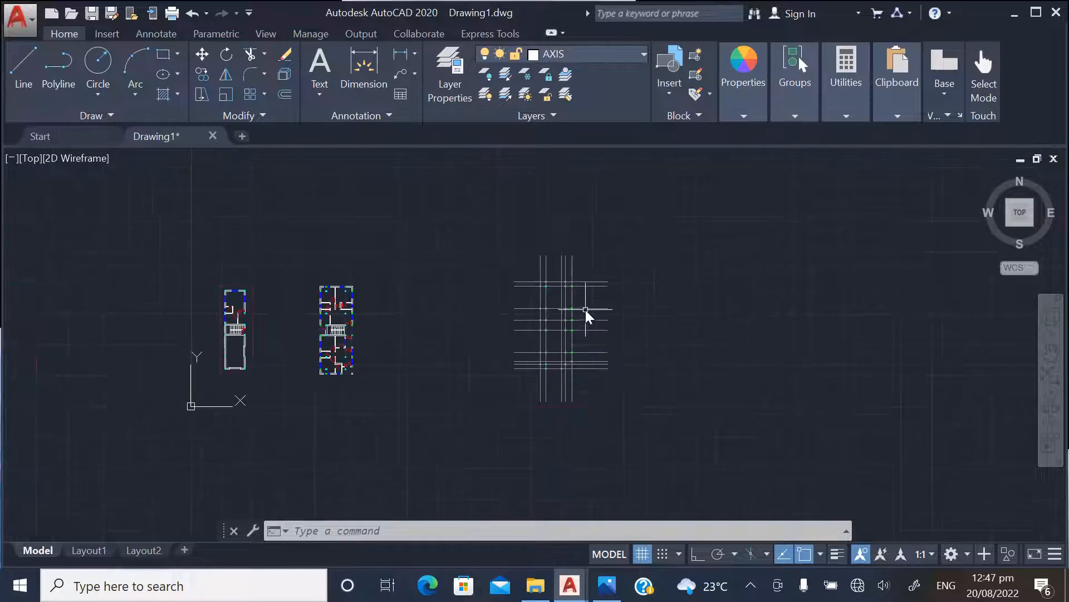
scroll(570, 294, up, 5)
scroll(506, 267, up, 2)
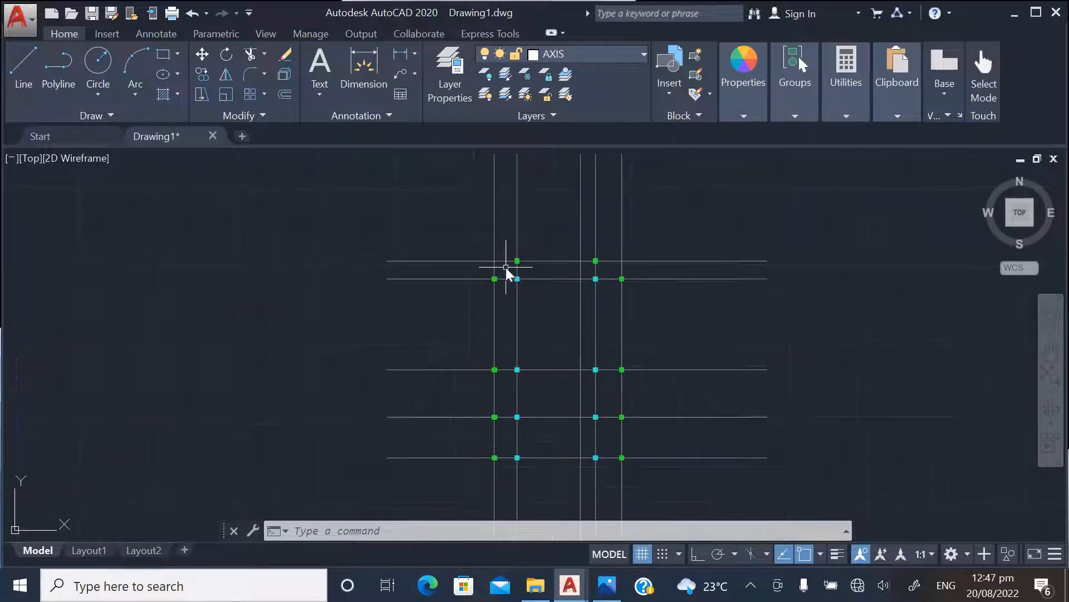
scroll(495, 248, down, 2)
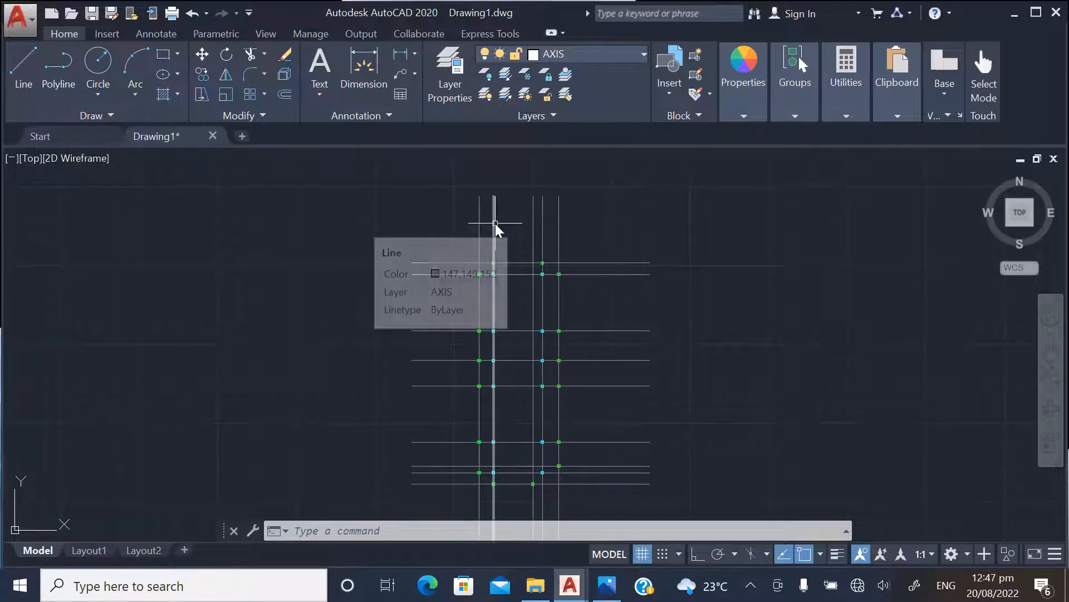
scroll(432, 252, up, 2)
scroll(452, 287, down, 4)
scroll(469, 266, up, 2)
scroll(469, 266, up, 2)
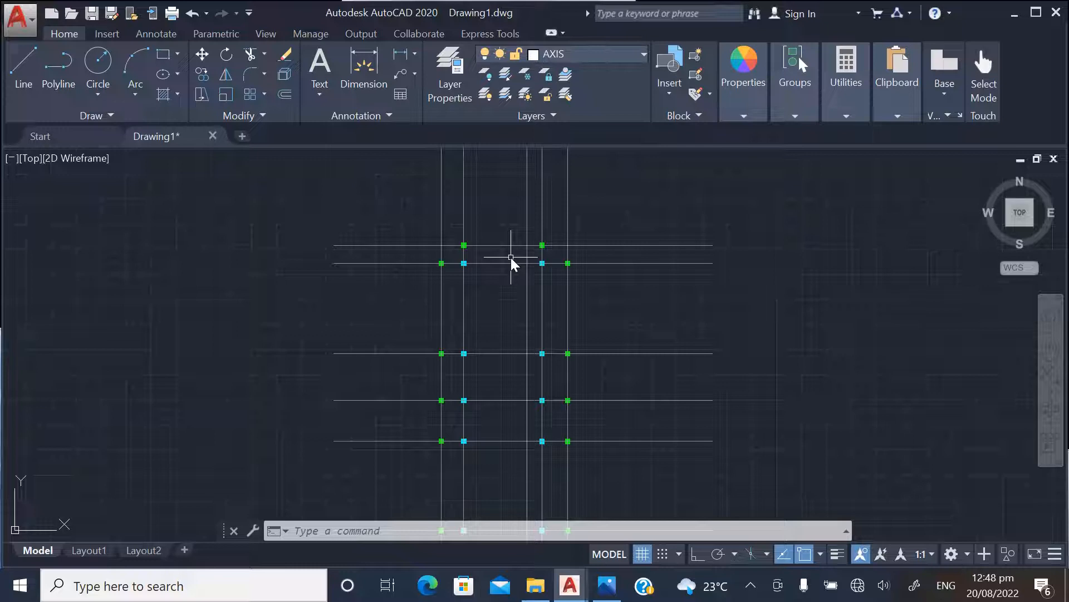
scroll(453, 277, down, 2)
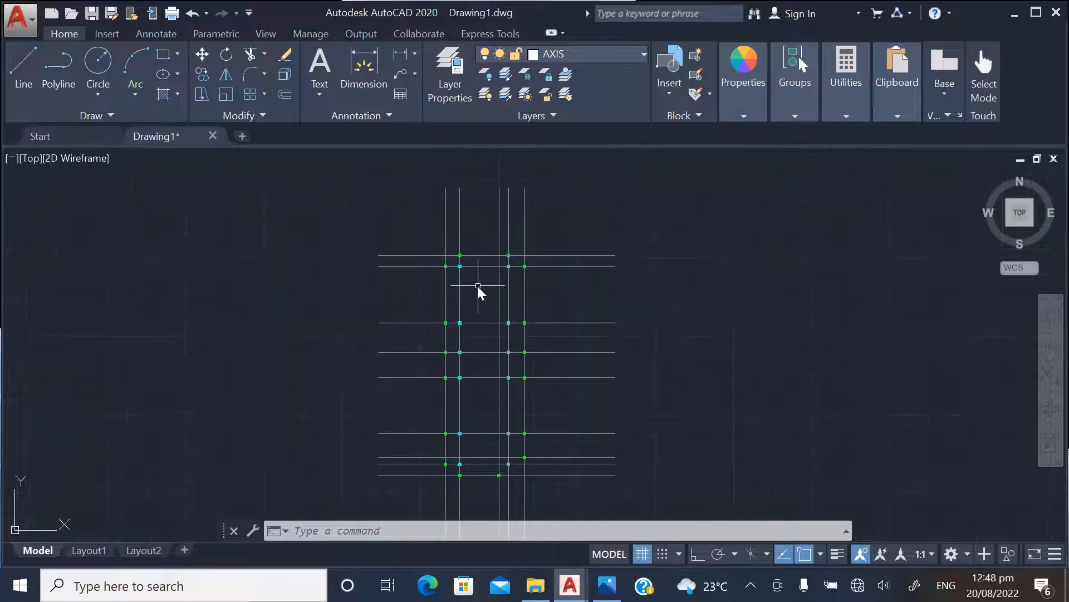
scroll(450, 287, down, 2)
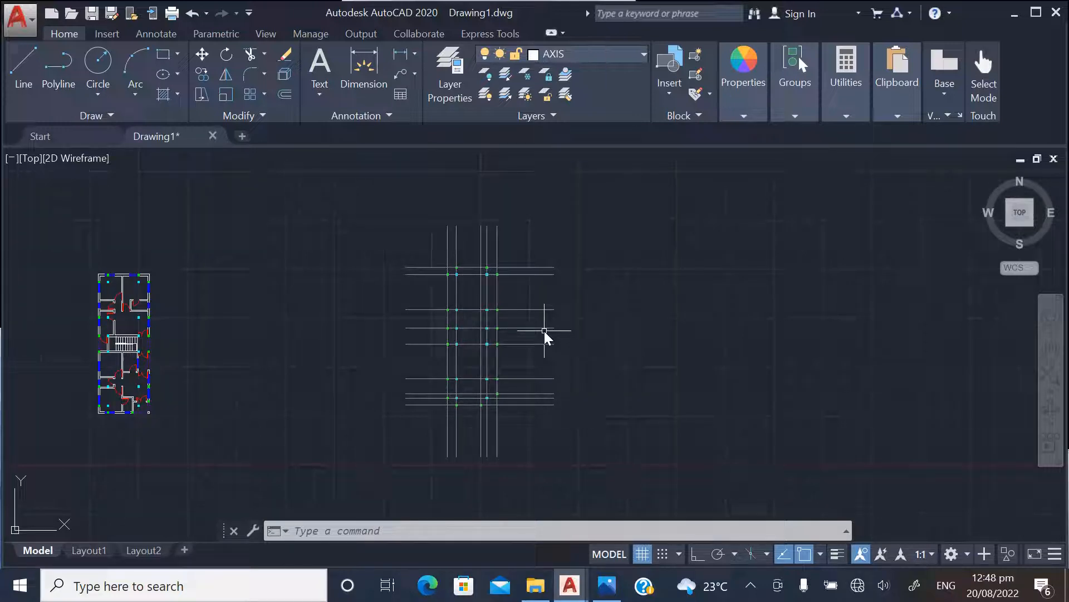
scroll(454, 244, up, 4)
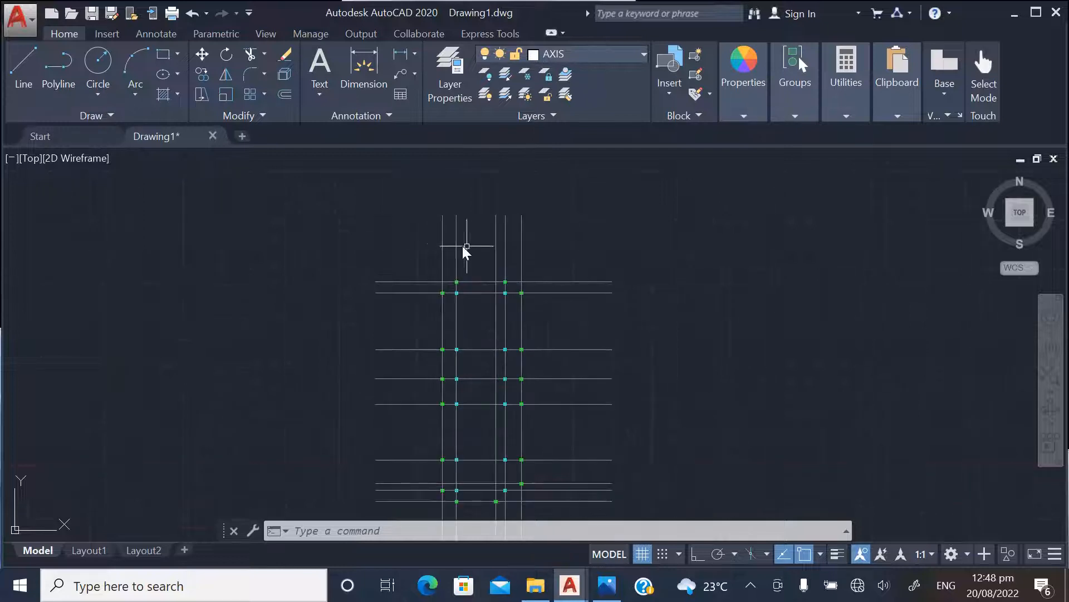
scroll(433, 229, up, 2)
scroll(433, 230, down, 2)
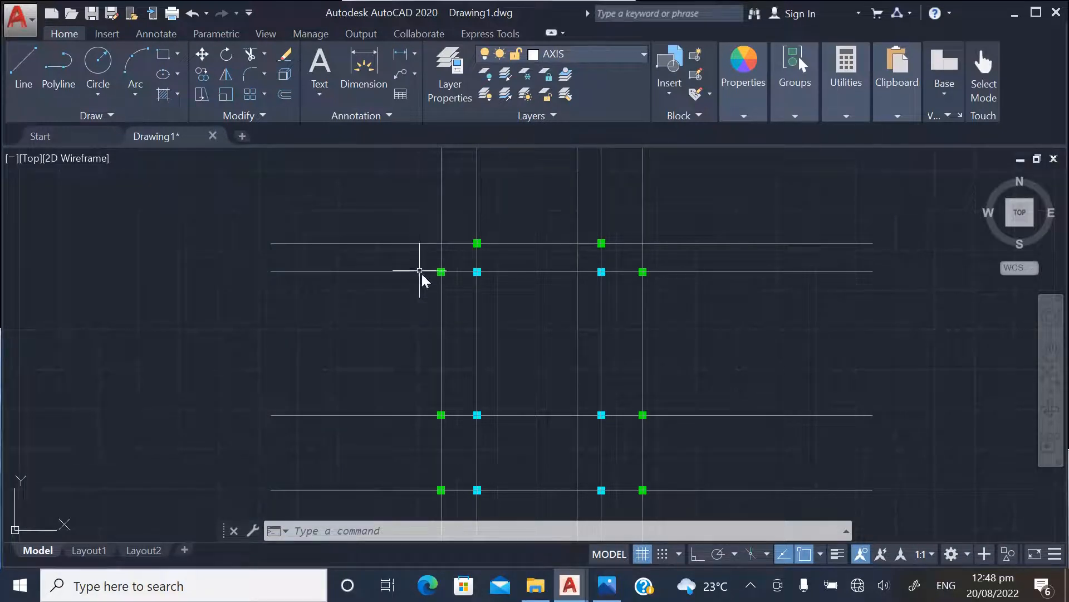
Create a new layer named GROUND FLOOR BEAMS
scroll(433, 266, up, 2)
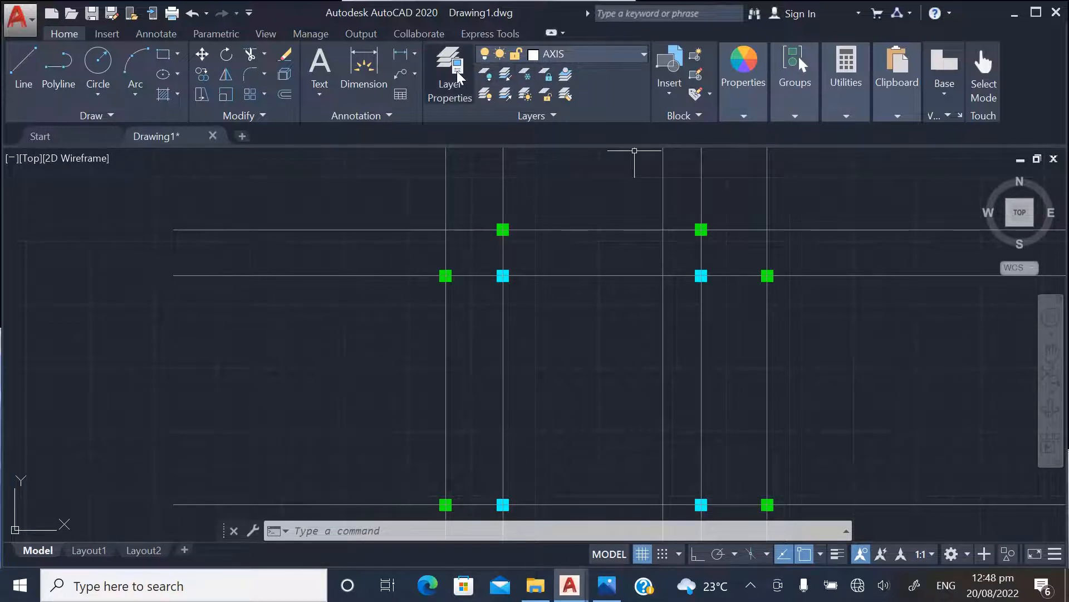
scroll(556, 270, down, 9)
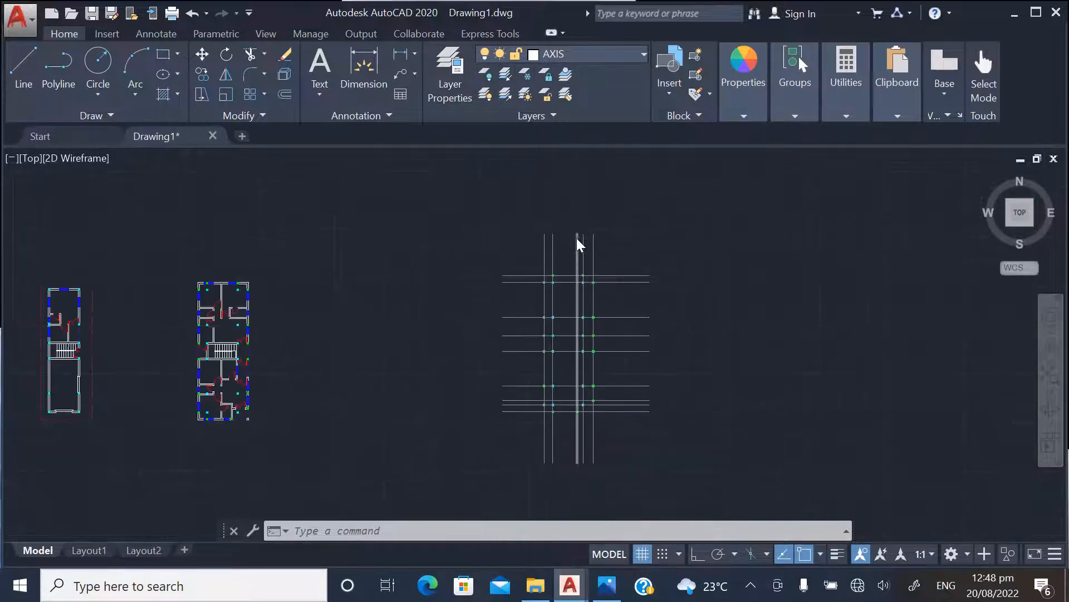
scroll(577, 239, up, 7)
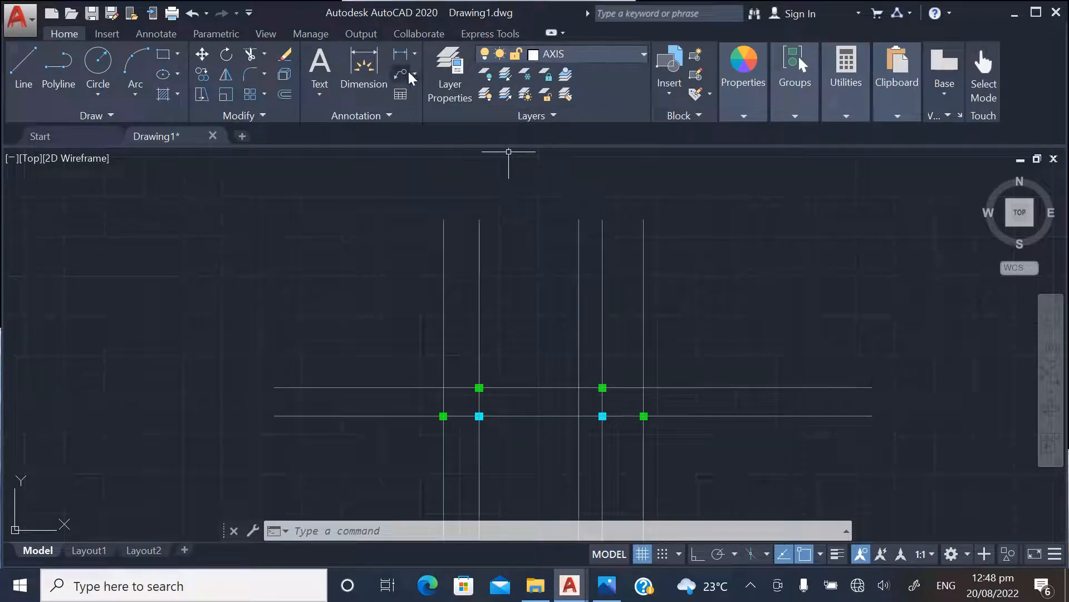
click(458, 73)
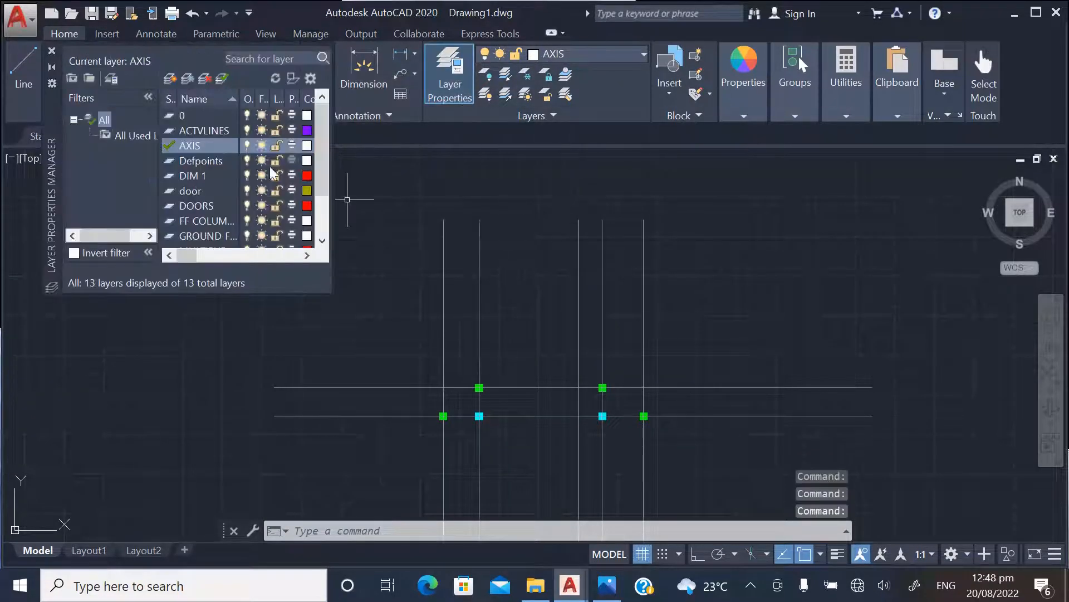
click(172, 78)
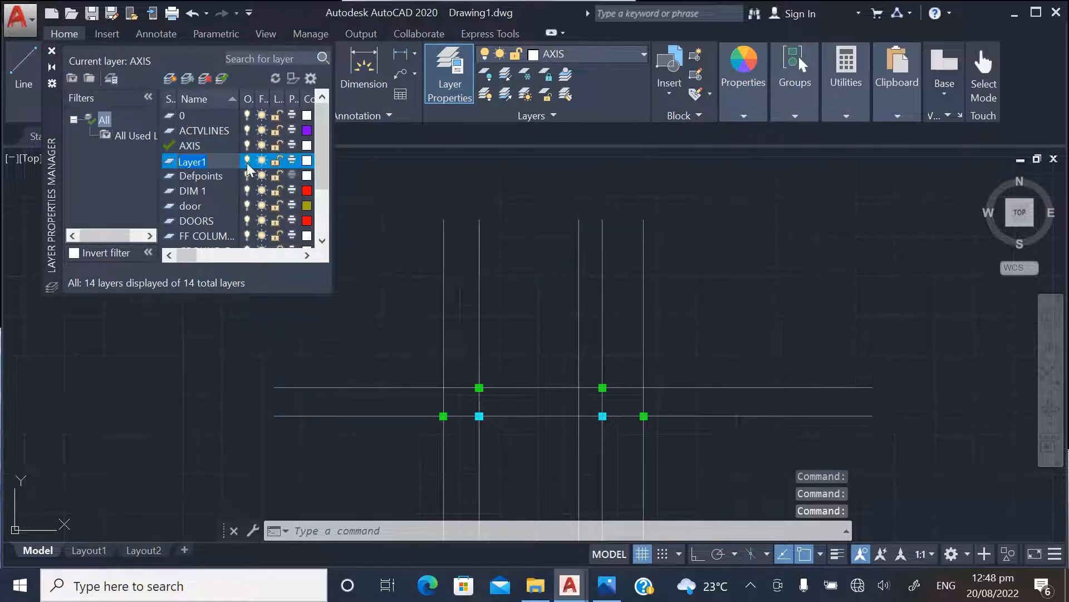
text(BE)
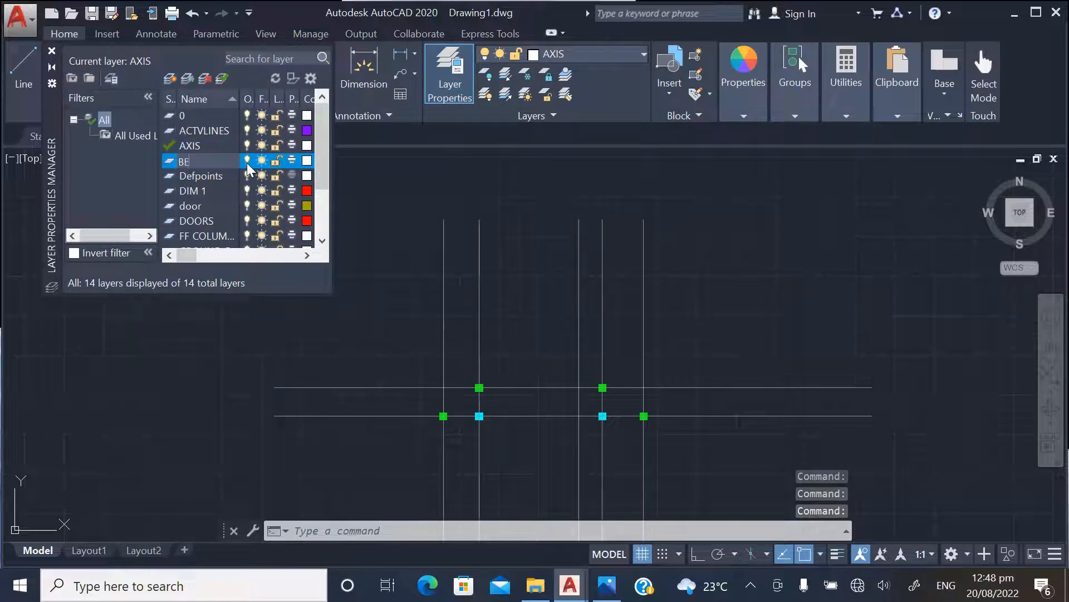
text(A)
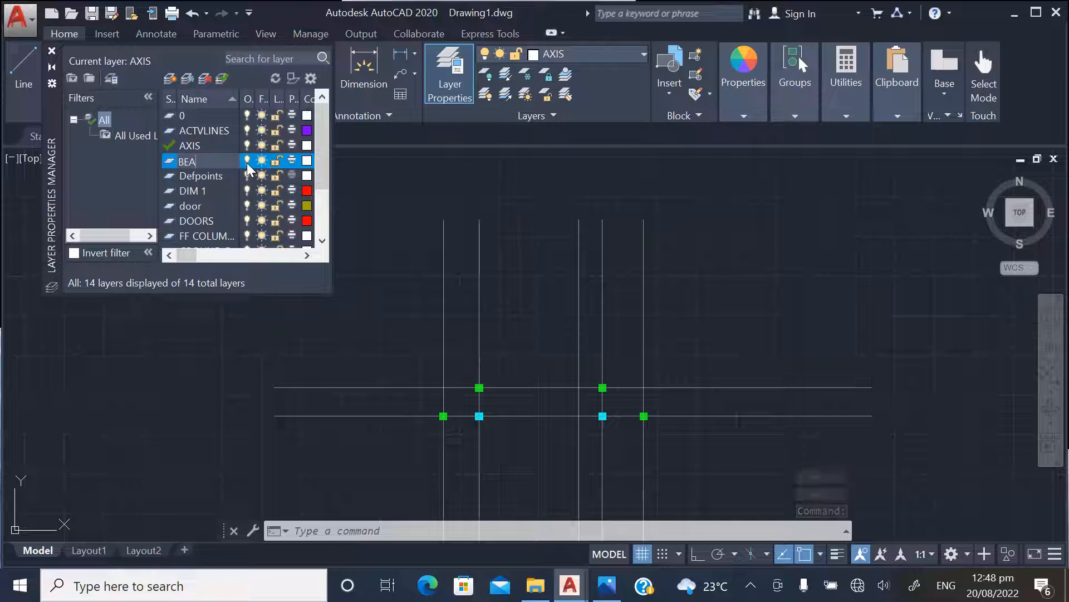
key(BackSpace)
key(BackSpace)
key(BackSpace)
text(GROUND)
text( FLOOR BEA)
text(MS)
click(170, 176)
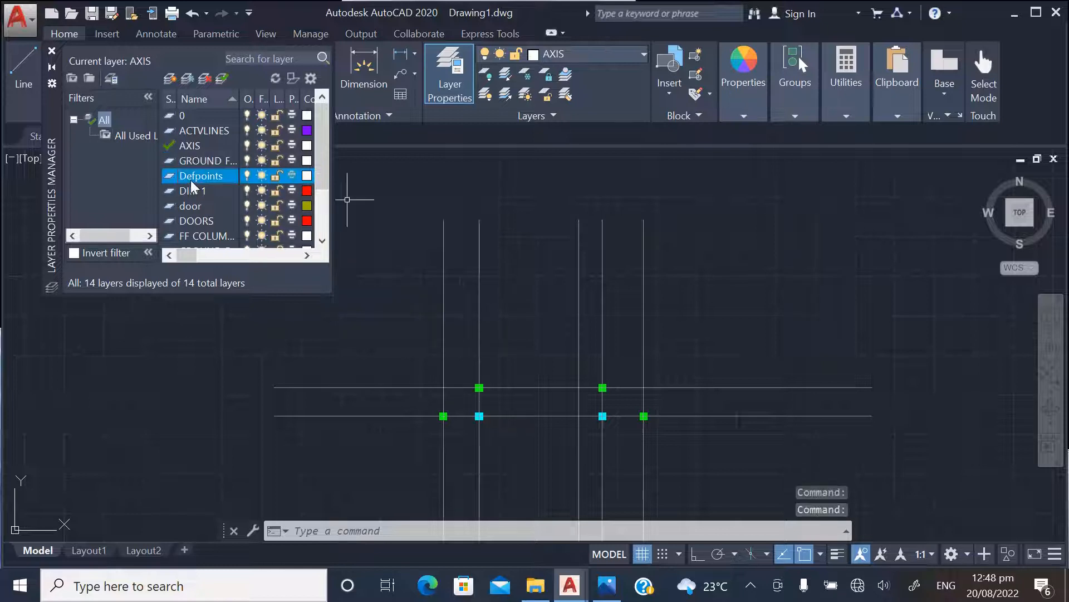
click(52, 52)
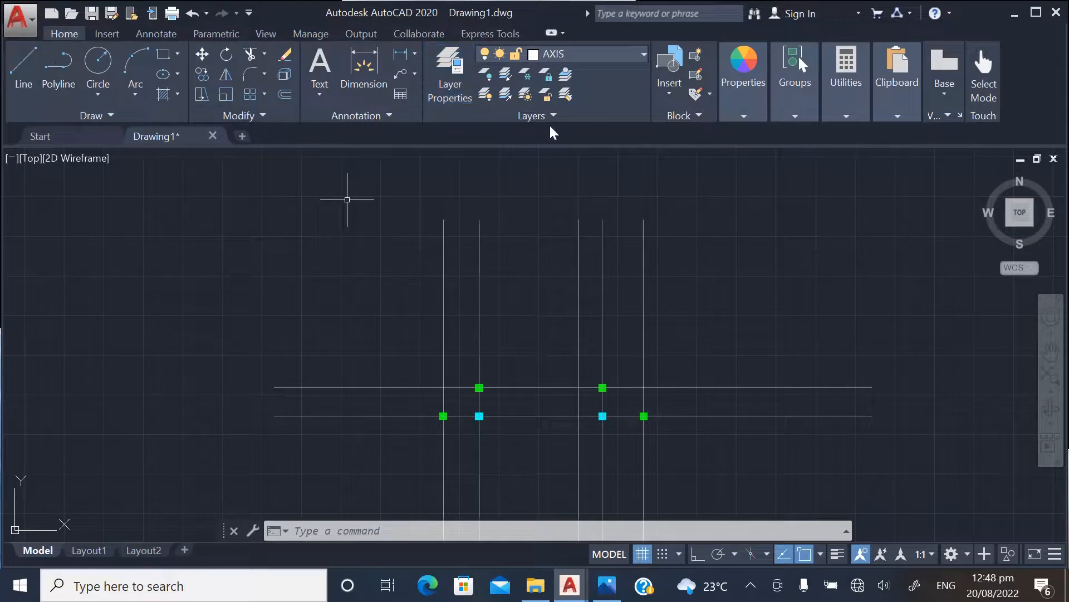
Make GROUND FLOOR BEAMS the current layer and set the drawing colour to Blue
click(637, 51)
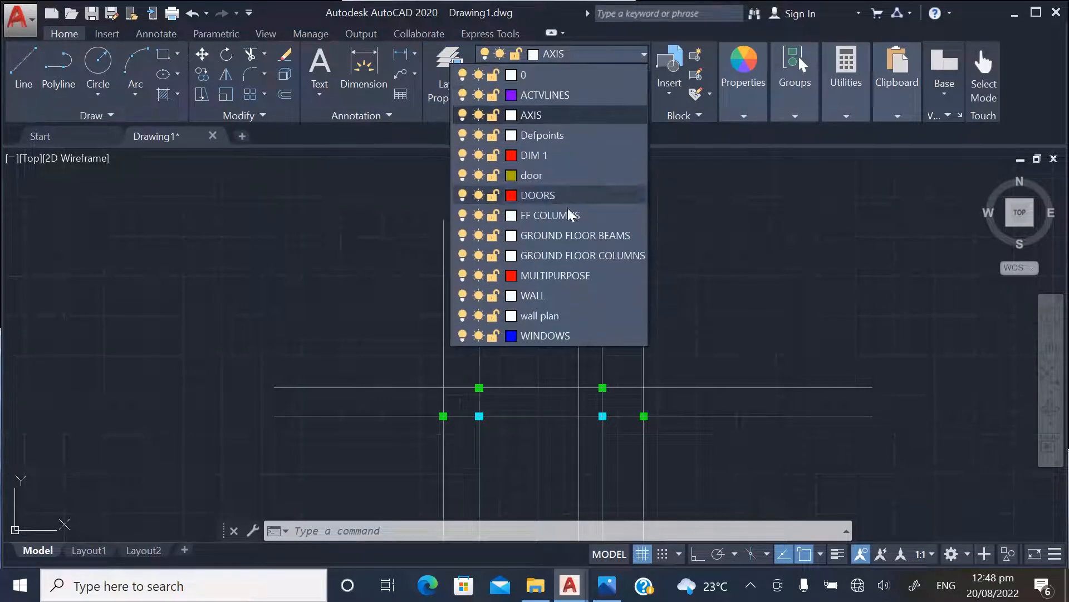
click(571, 235)
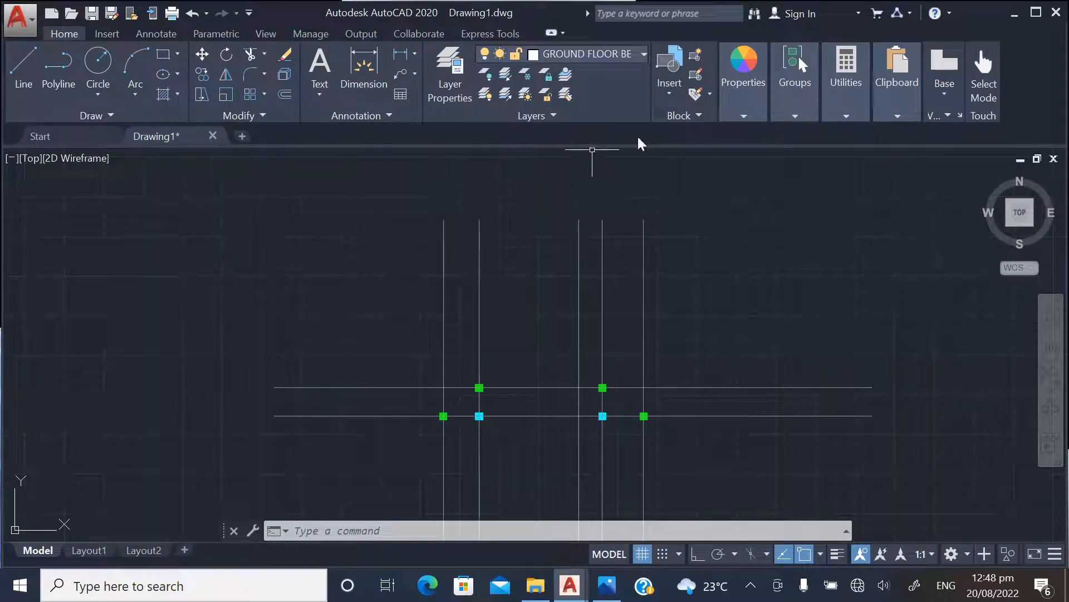
click(735, 108)
click(693, 138)
click(685, 309)
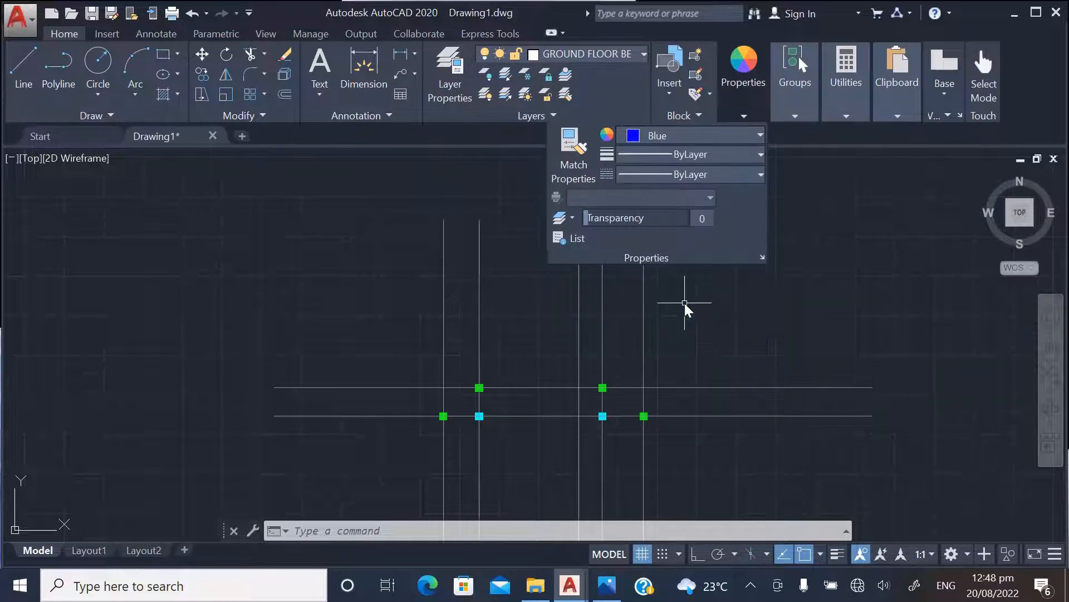
Try displaying lineweights across the drawing and turn them off again
scroll(418, 273, down, 3)
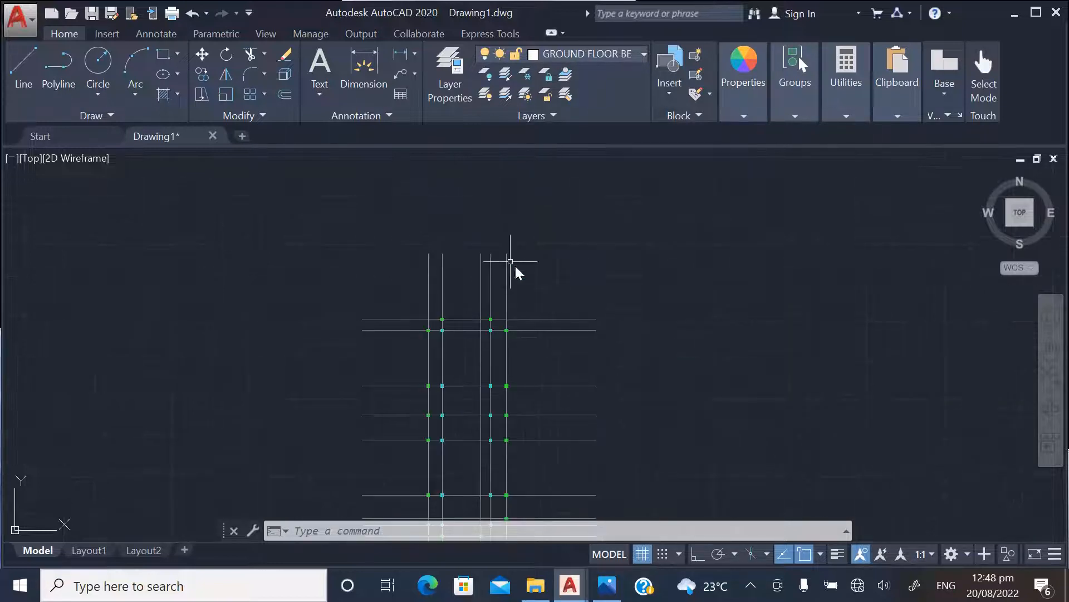
scroll(525, 290, down, 2)
click(836, 555)
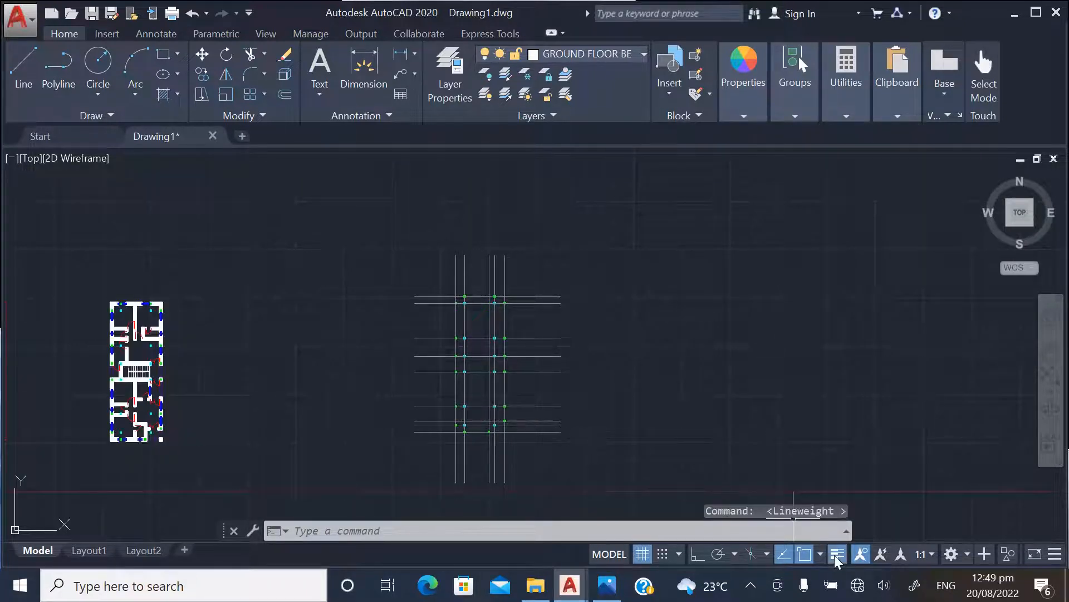
click(835, 555)
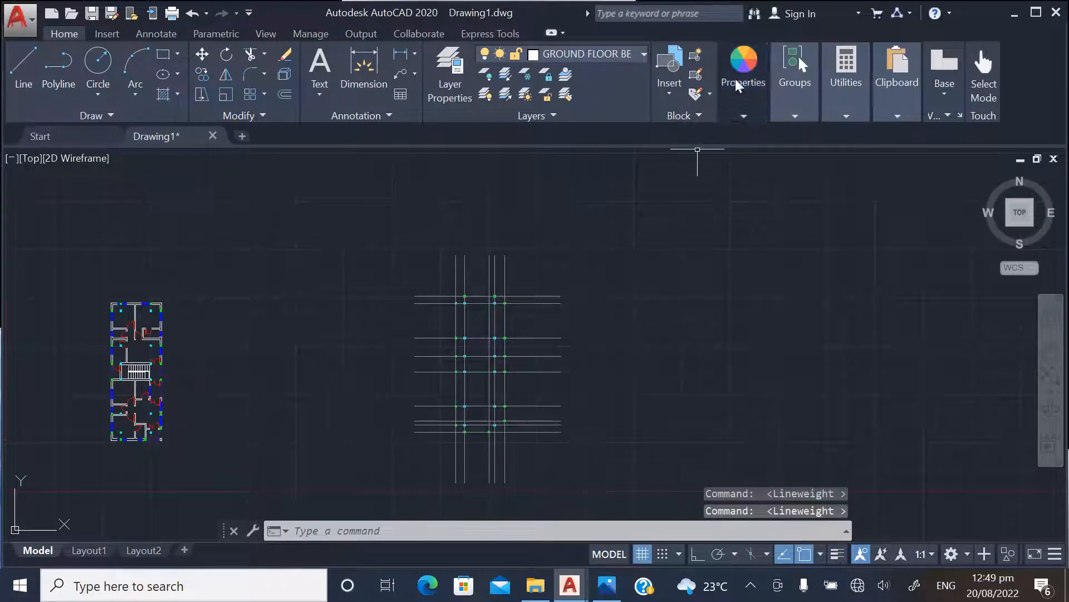
Set the current lineweight to 0.30 mm and the linetype to ACAD_ISO03W100
mouse_move(741, 73)
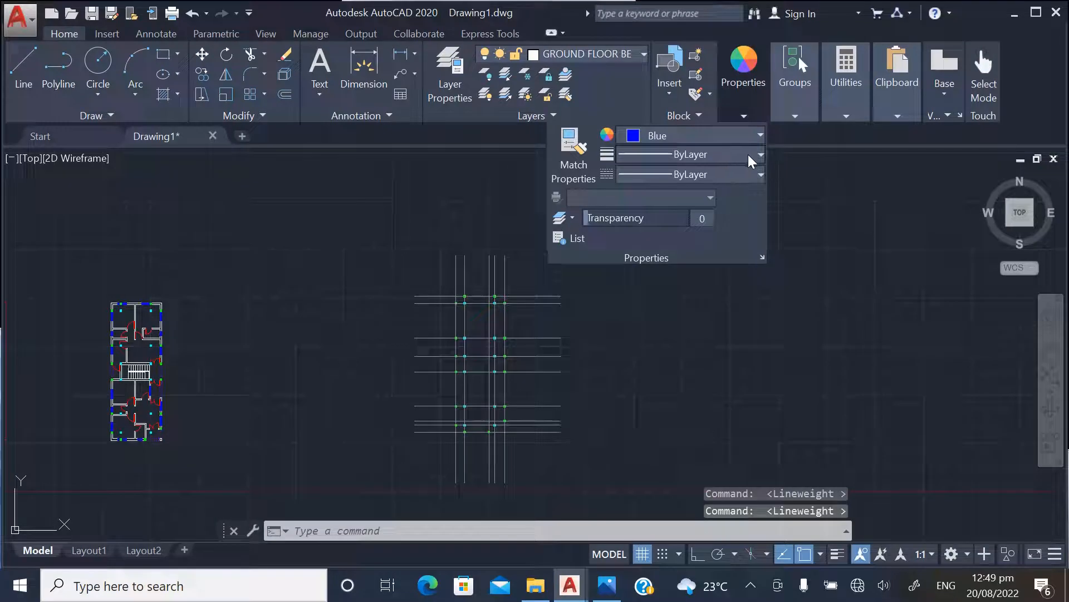
click(741, 172)
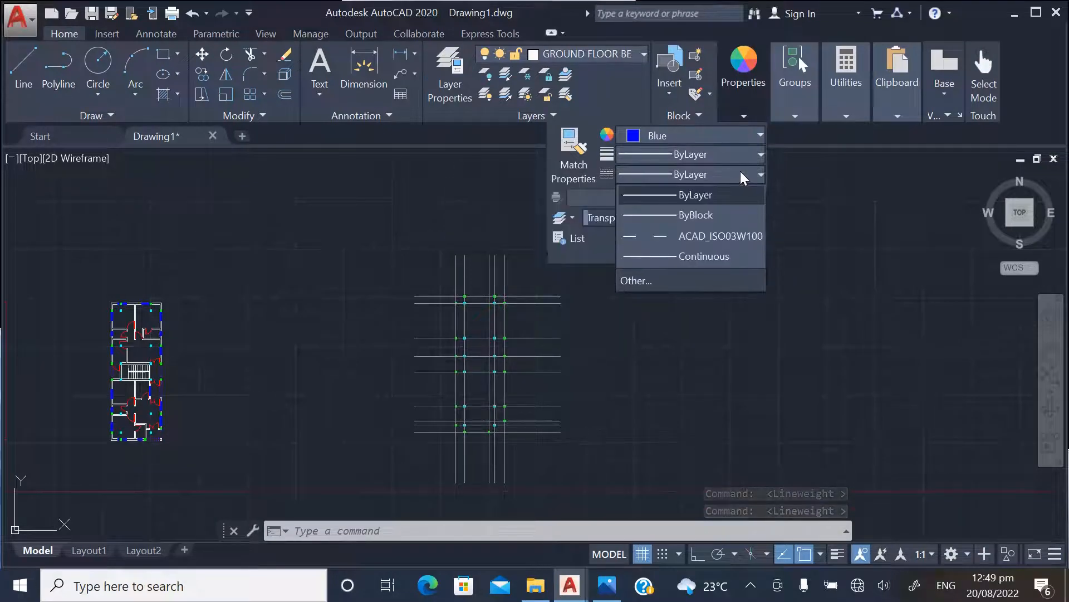
click(750, 157)
click(750, 156)
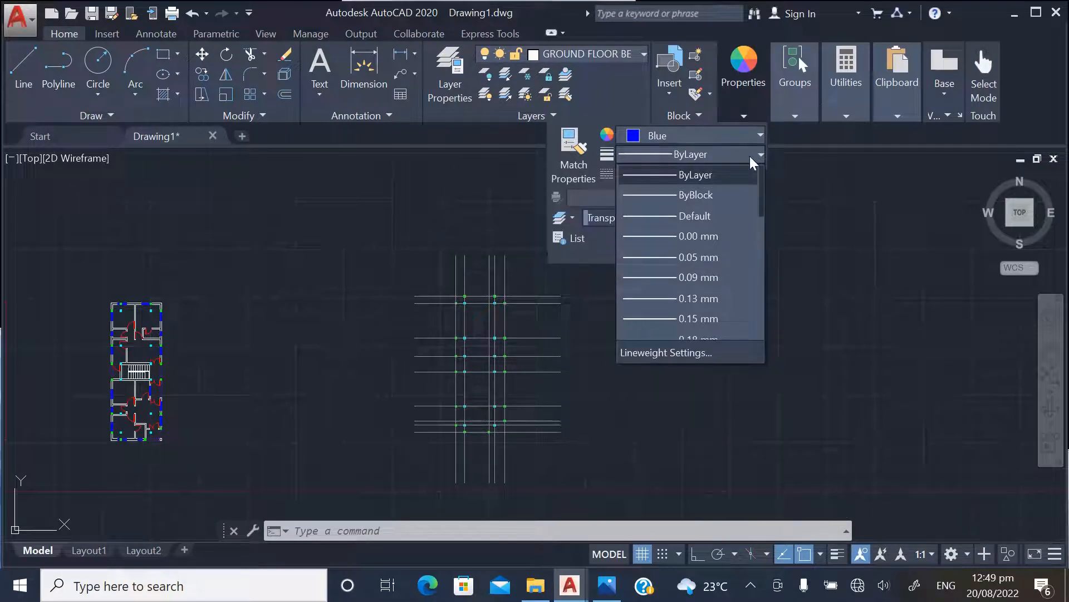
scroll(677, 290, down, 2)
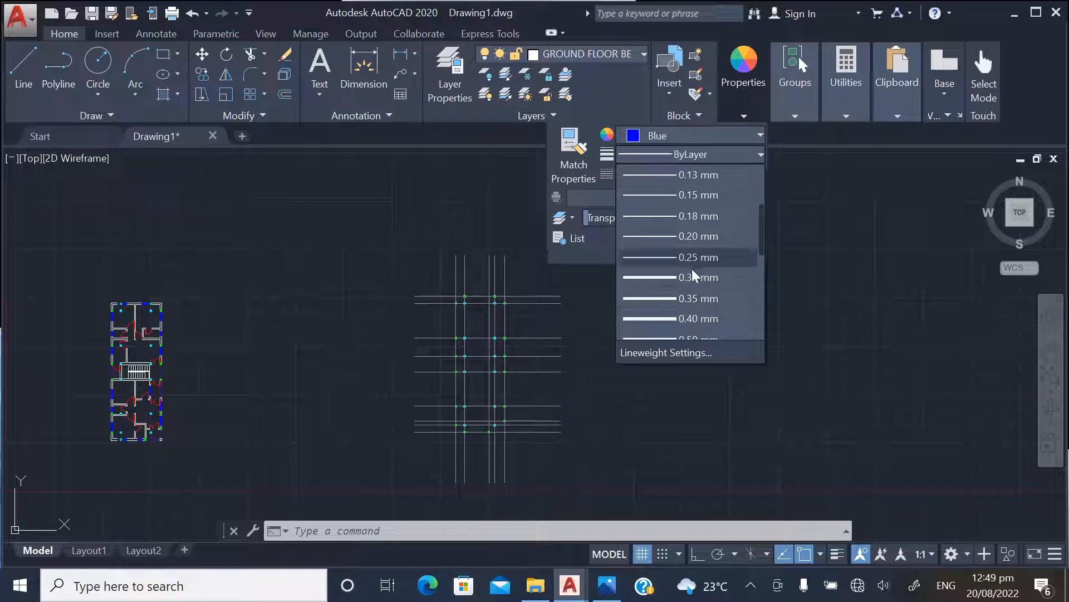
click(693, 271)
click(717, 177)
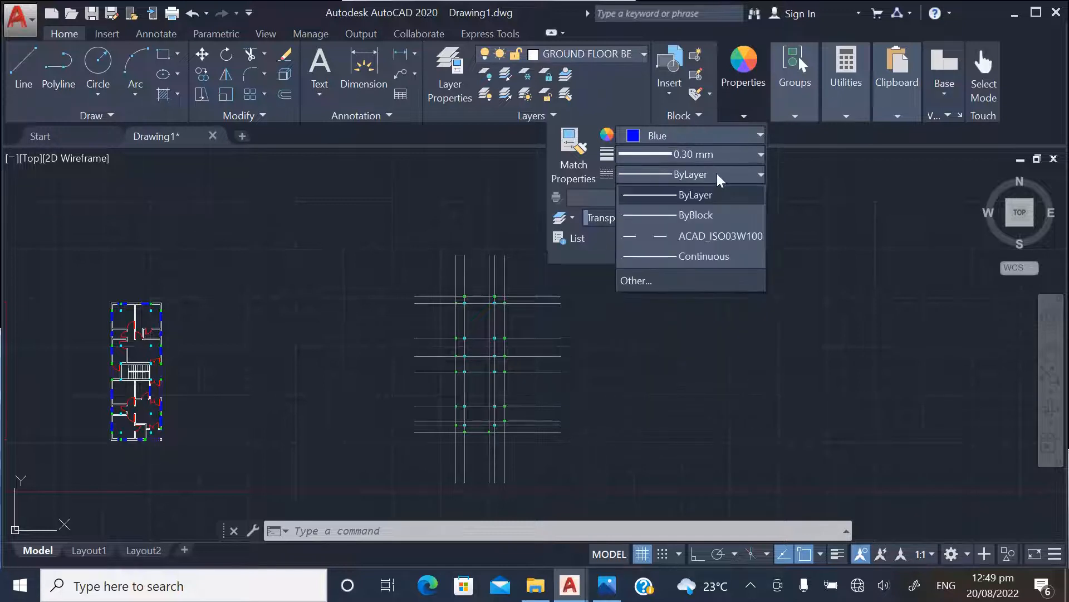
click(695, 233)
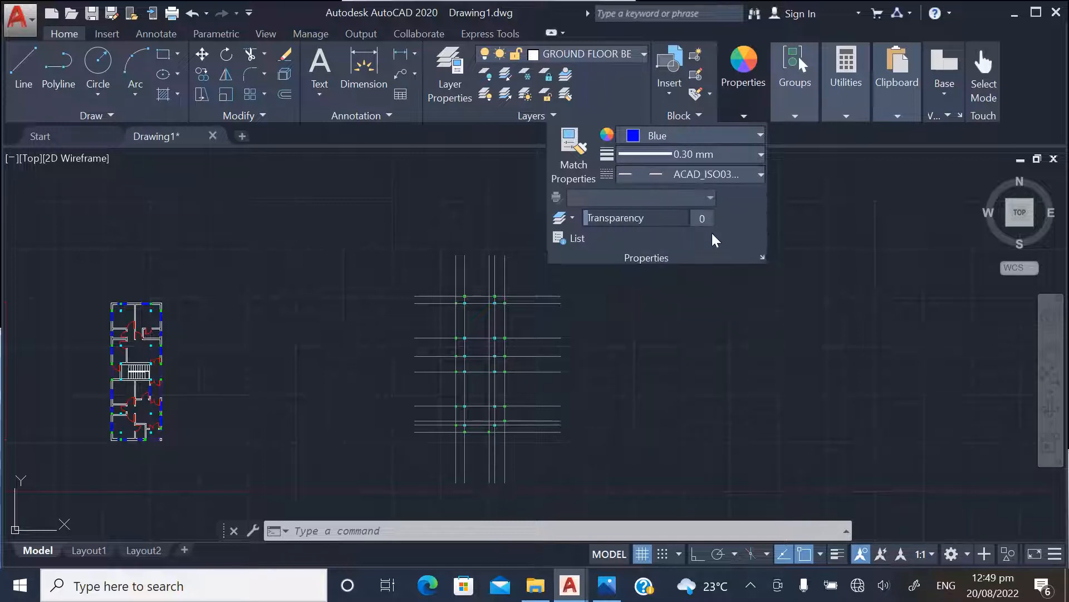
click(699, 178)
click(687, 174)
scroll(429, 246, up, 4)
scroll(211, 206, down, 4)
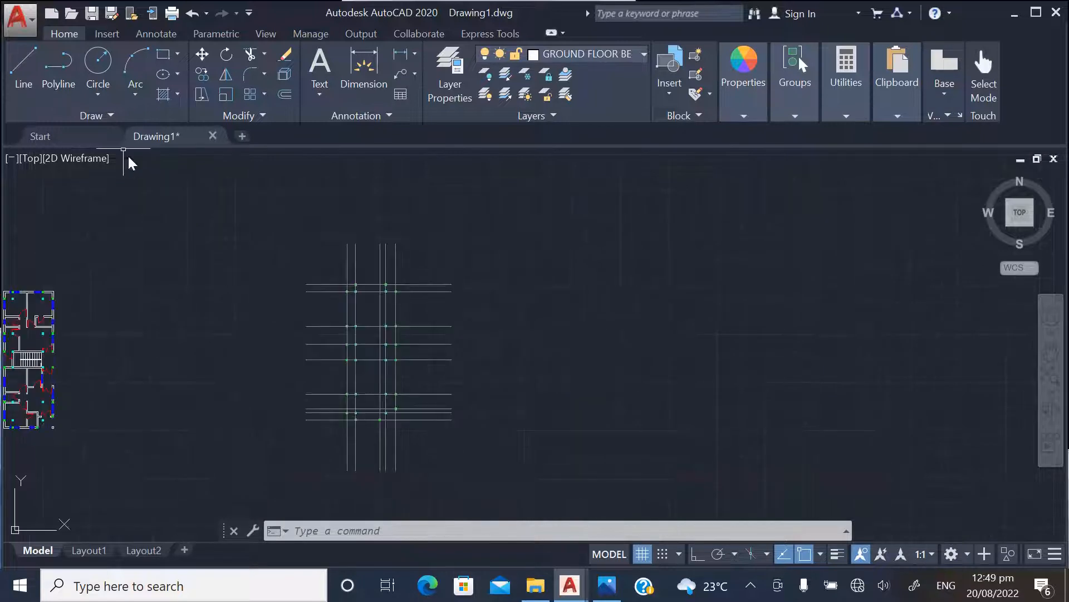
click(66, 75)
scroll(312, 301, up, 2)
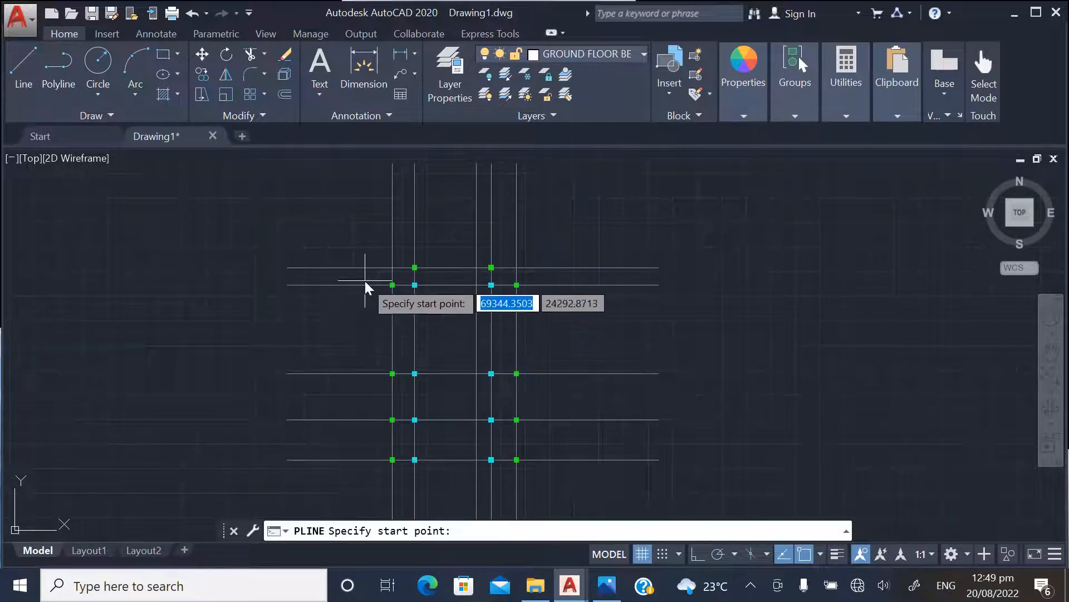
scroll(363, 277, up, 2)
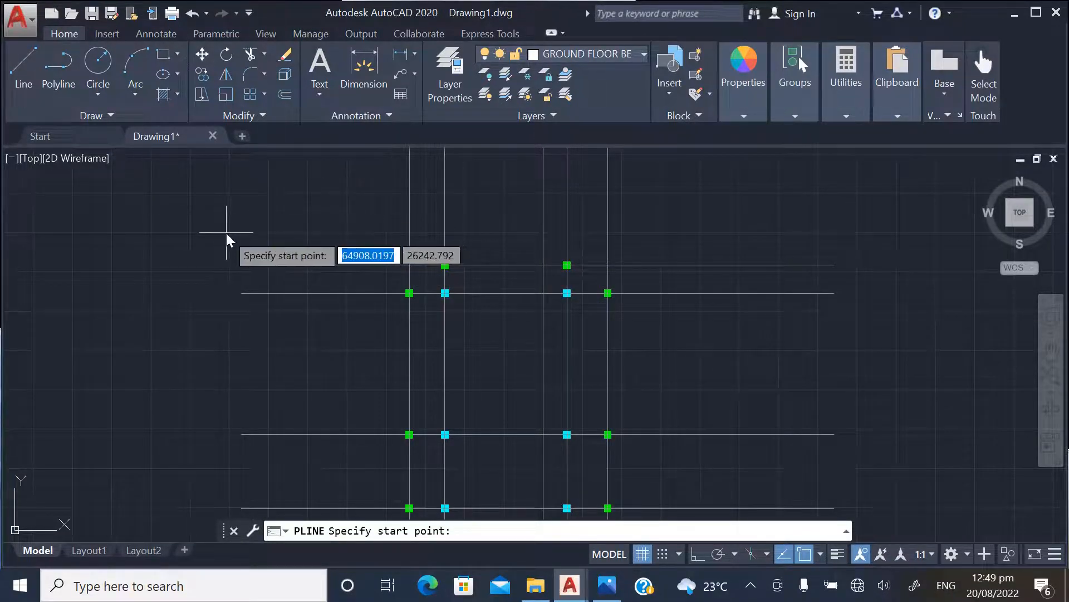
key(Escape)
Draw horizontal construction lines (XLINE) along the upper and lower edges of the topmost row of green columns
text(XLINE)
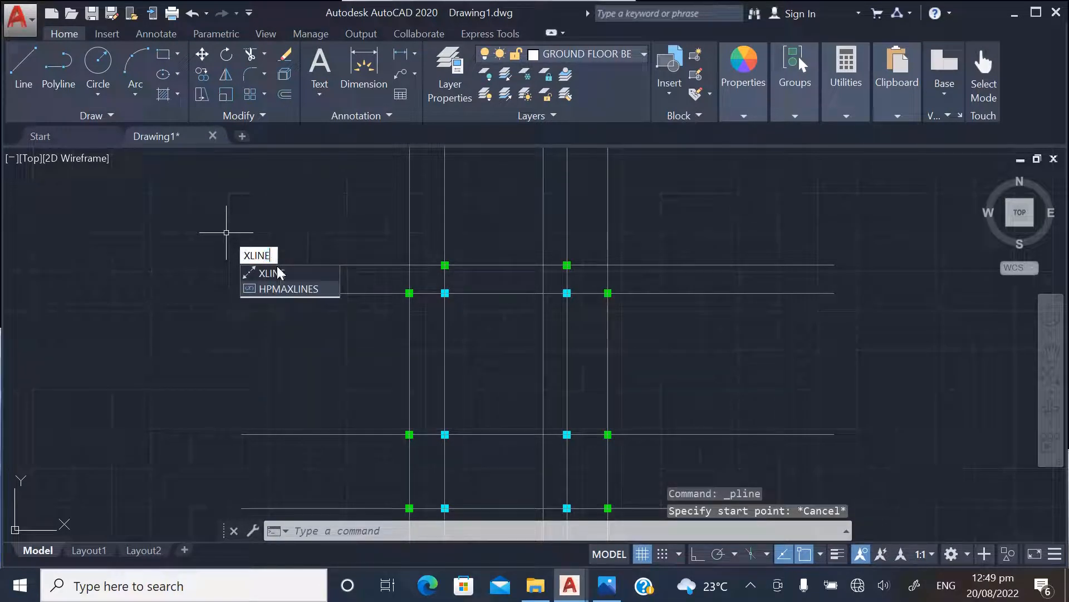
key(Return)
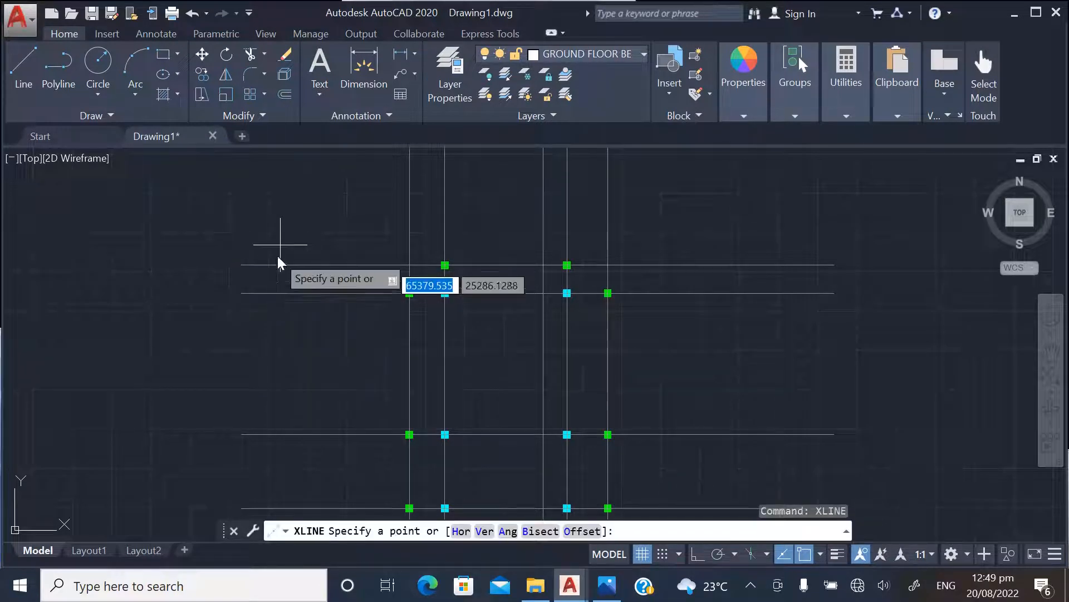
text(H)
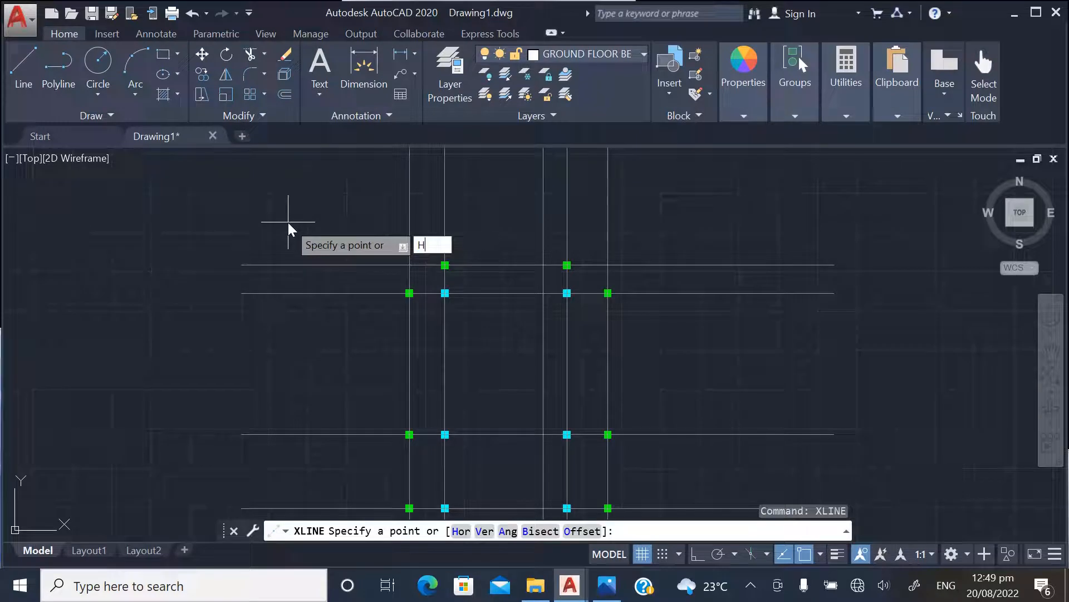
key(Return)
scroll(455, 285, up, 6)
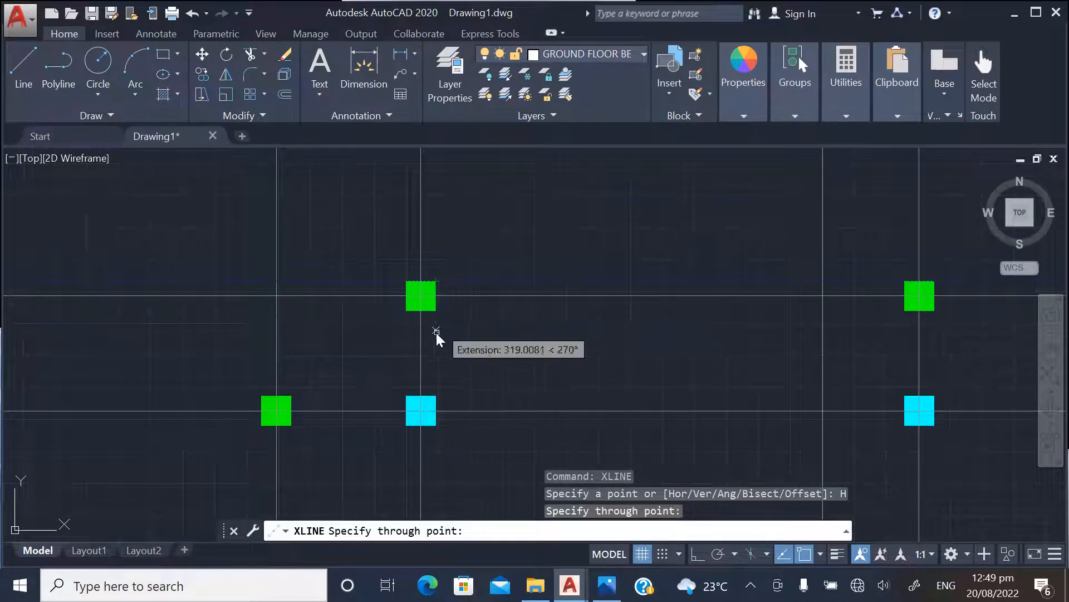
scroll(437, 334, up, 4)
click(440, 275)
Add horizontal construction lines along the upper and lower edges of the second row of columns
scroll(450, 273, down, 4)
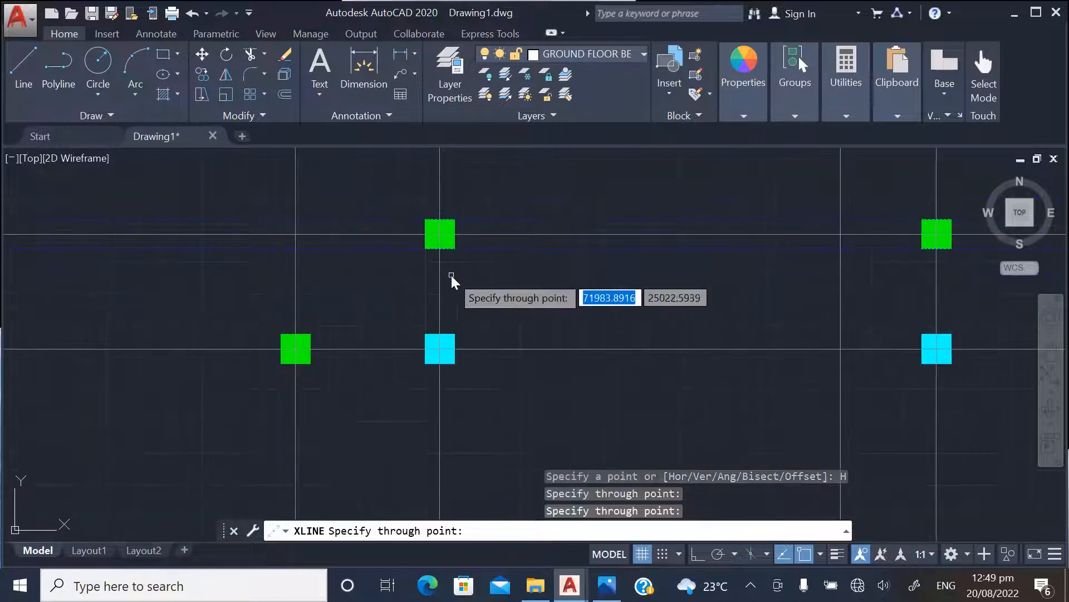
scroll(440, 384, down, 4)
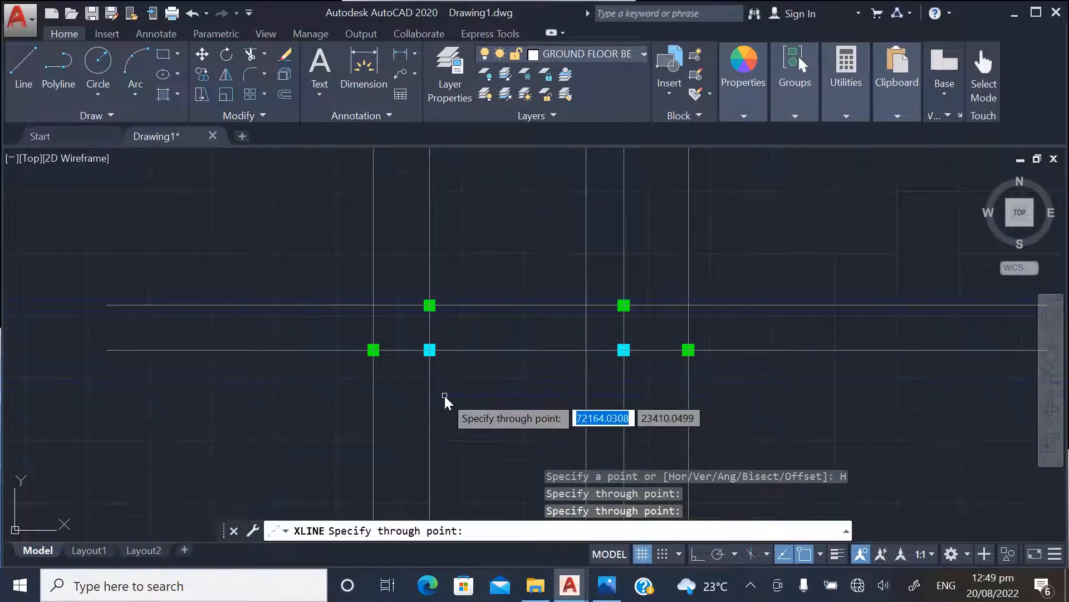
scroll(432, 362, up, 4)
click(439, 353)
scroll(455, 305, up, 2)
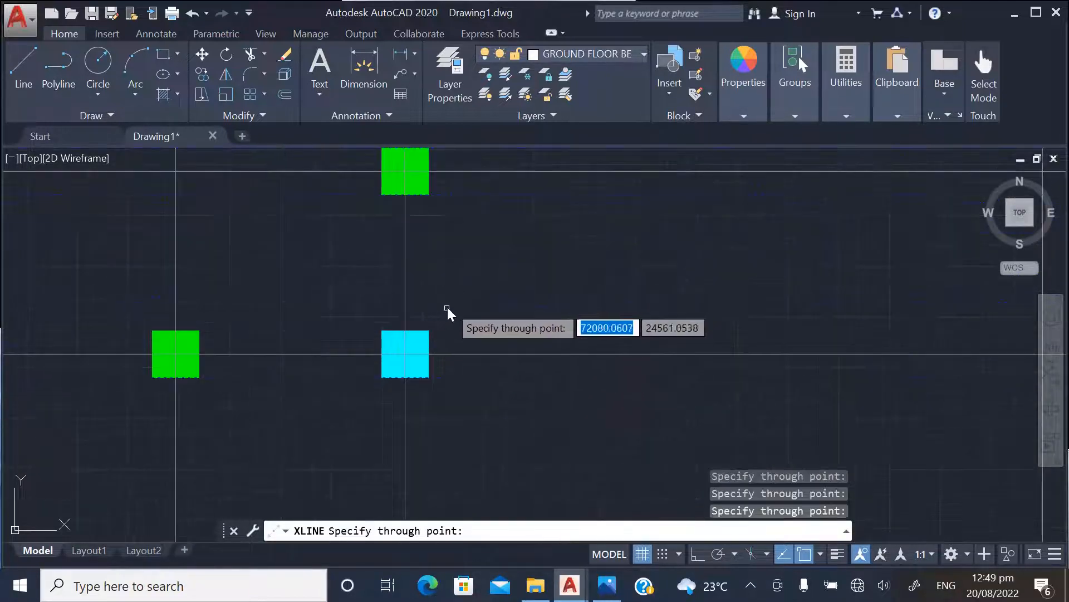
Turn on lineweight display and add horizontal construction lines along the upper and lower edges of the third row of columns
scroll(435, 312, down, 5)
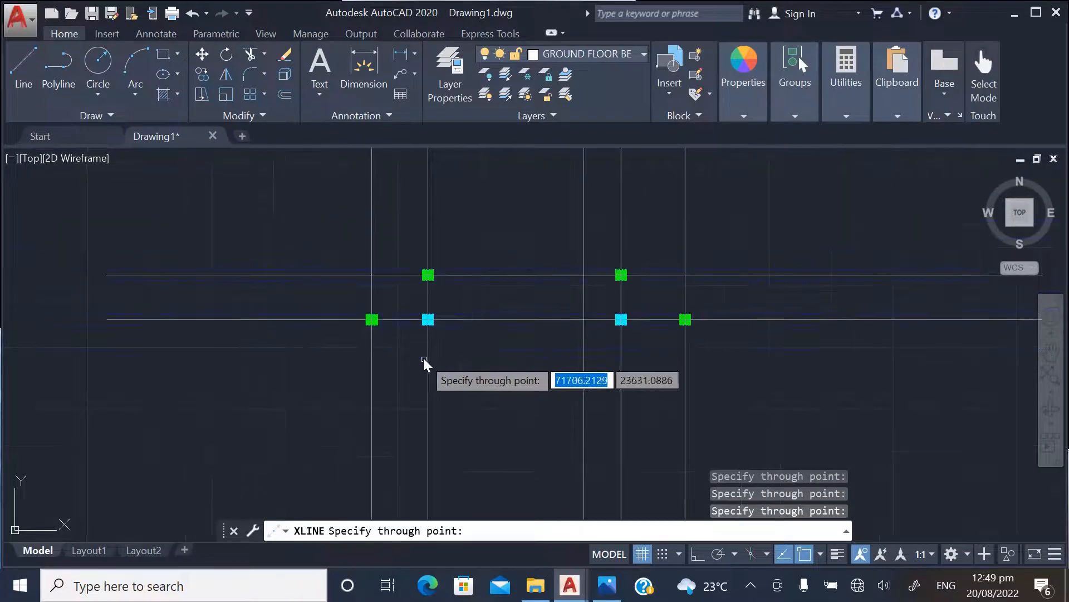
click(837, 554)
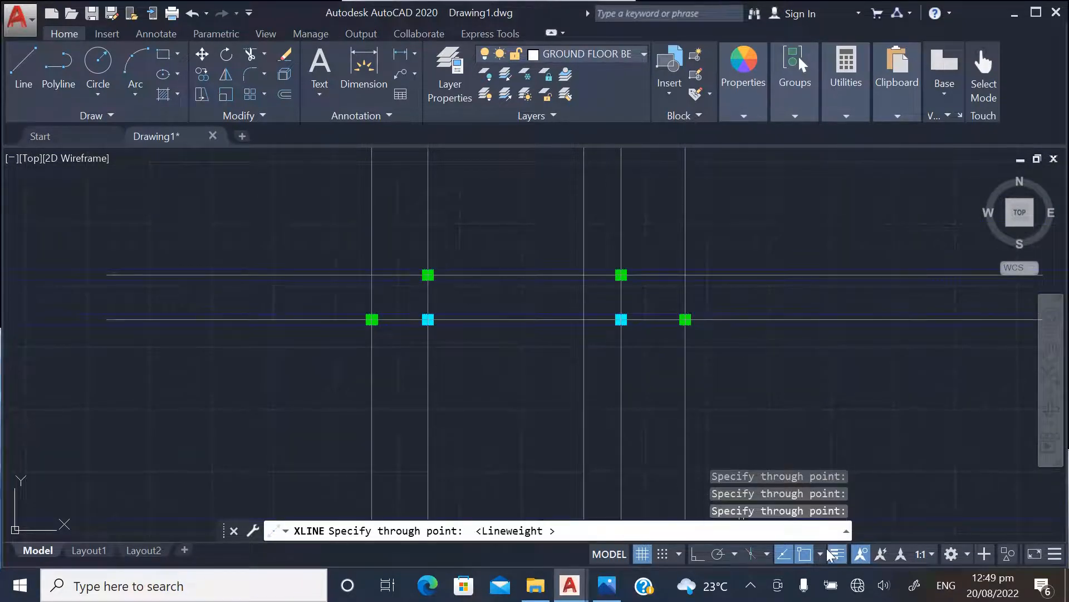
scroll(459, 354, up, 2)
scroll(459, 317, down, 4)
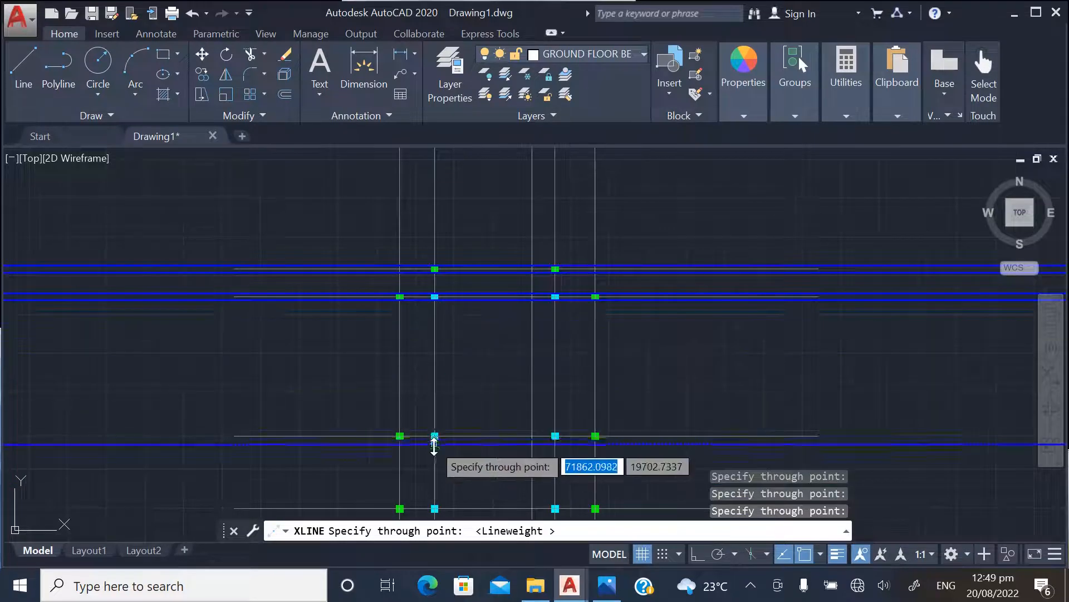
scroll(433, 441, up, 6)
click(451, 393)
scroll(442, 379, up, 4)
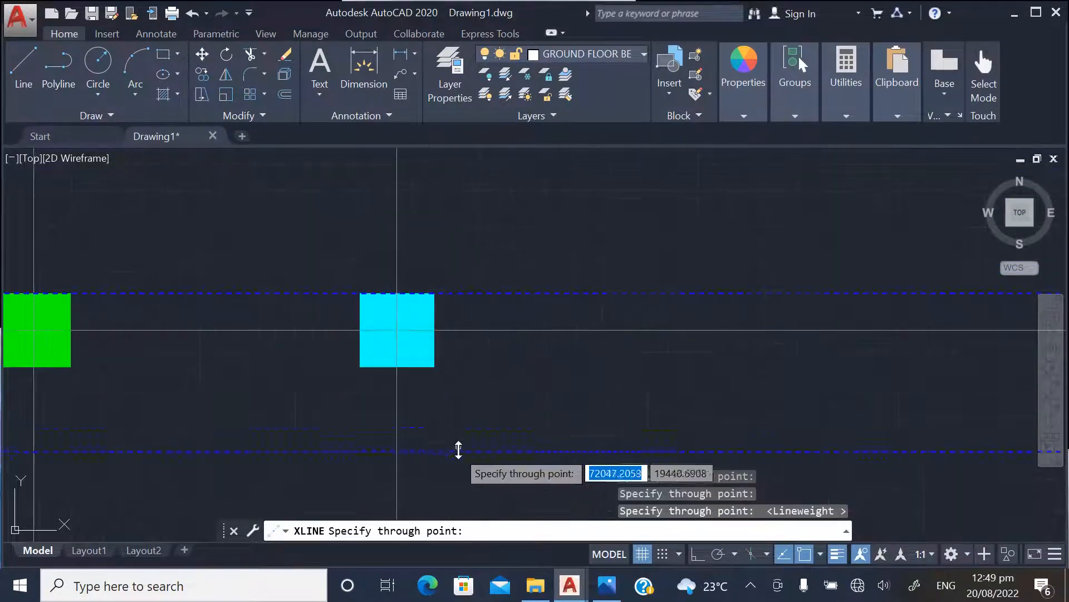
scroll(437, 367, down, 10)
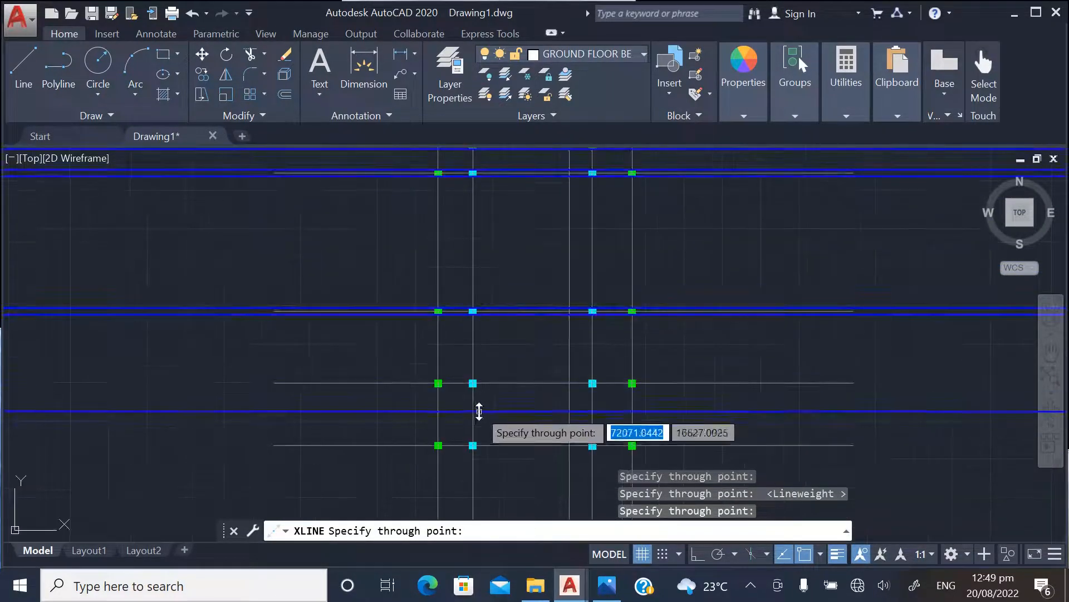
Add horizontal construction lines along the upper and lower edges of the fourth row of columns
scroll(474, 390, up, 4)
scroll(472, 397, up, 4)
click(469, 371)
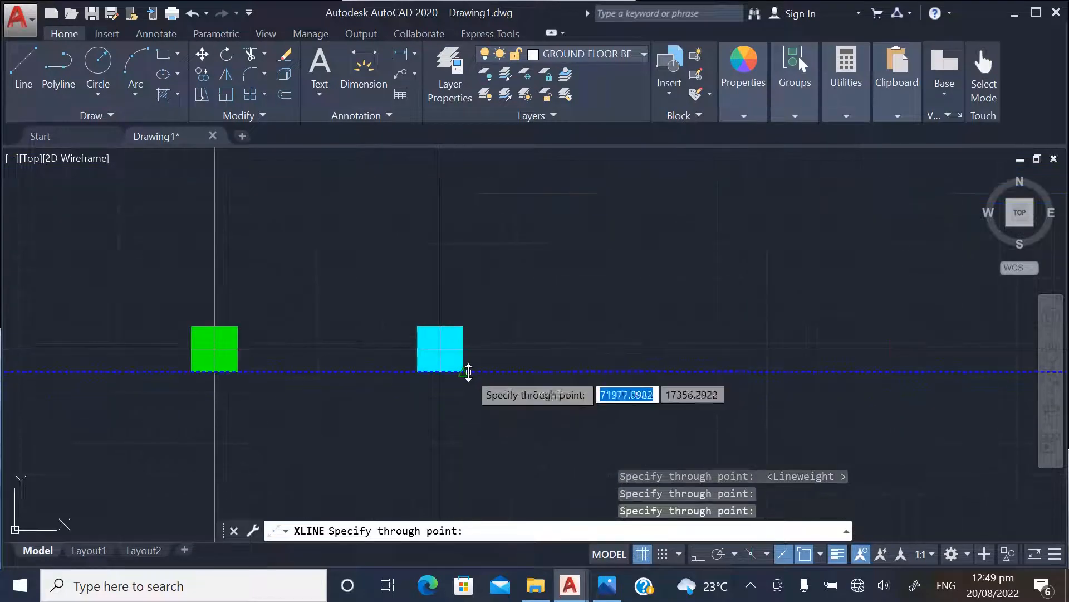
click(469, 327)
scroll(487, 278, down, 4)
scroll(476, 295, up, 6)
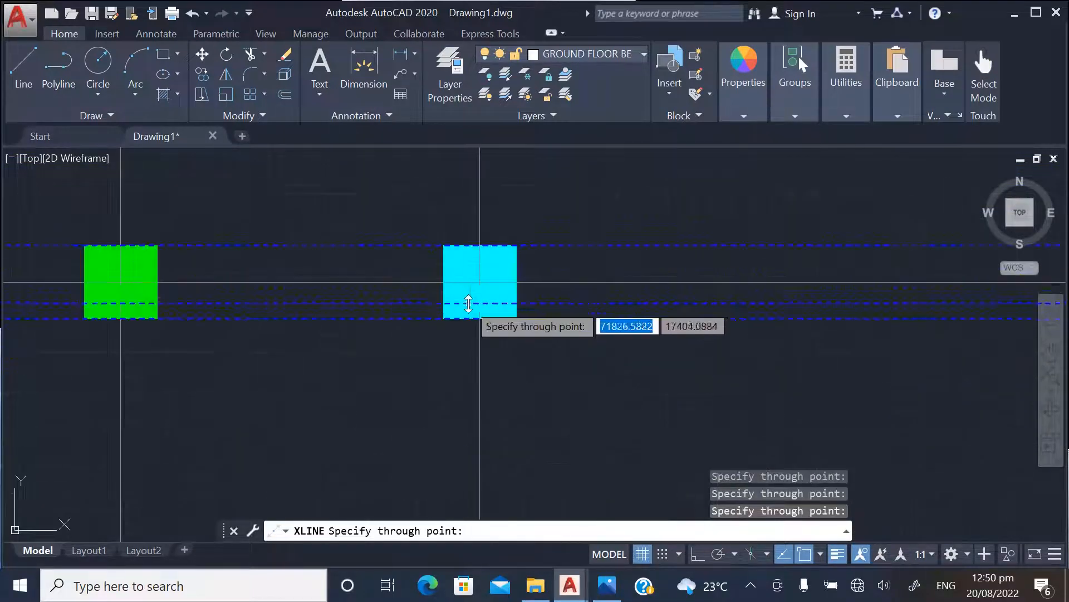
Add horizontal construction lines along the upper and lower edges of the fifth and sixth rows of columns
scroll(477, 248, down, 6)
scroll(480, 289, down, 2)
scroll(485, 362, up, 6)
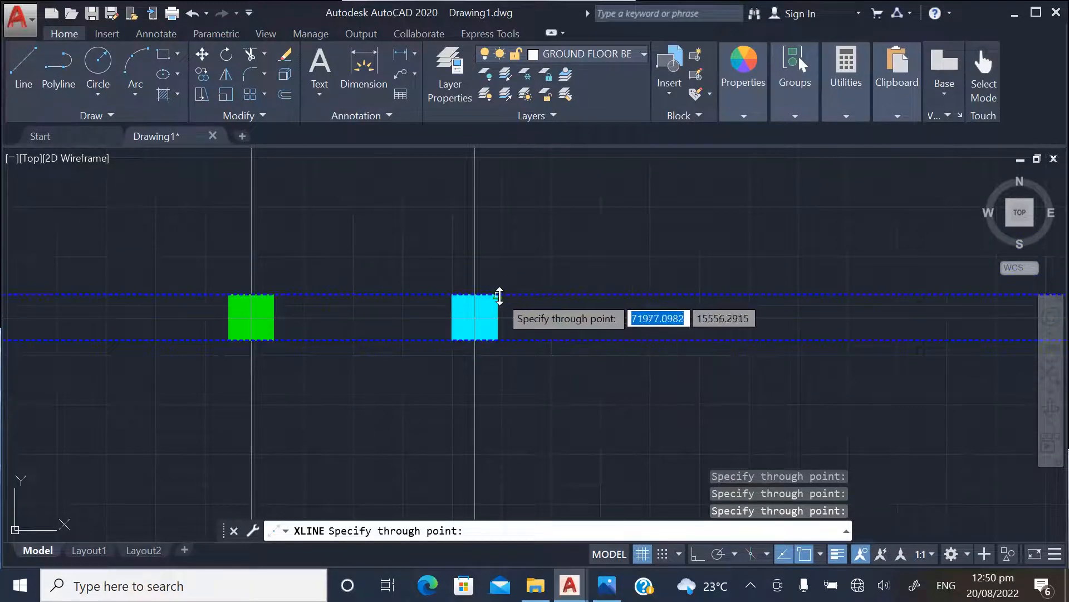
scroll(445, 346, down, 8)
scroll(474, 446, up, 8)
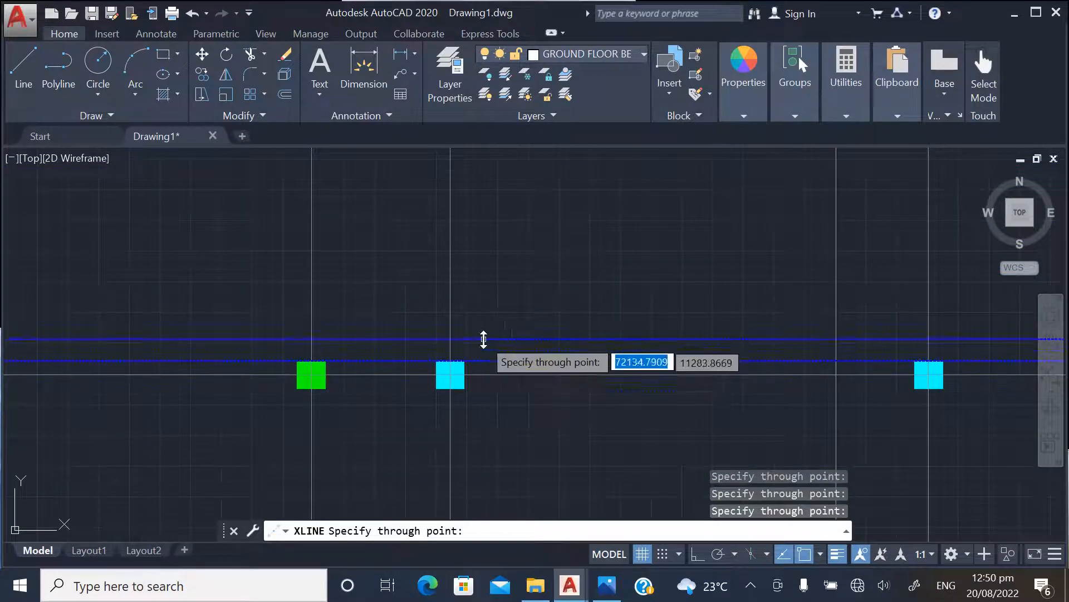
scroll(461, 401, up, 4)
scroll(474, 370, down, 8)
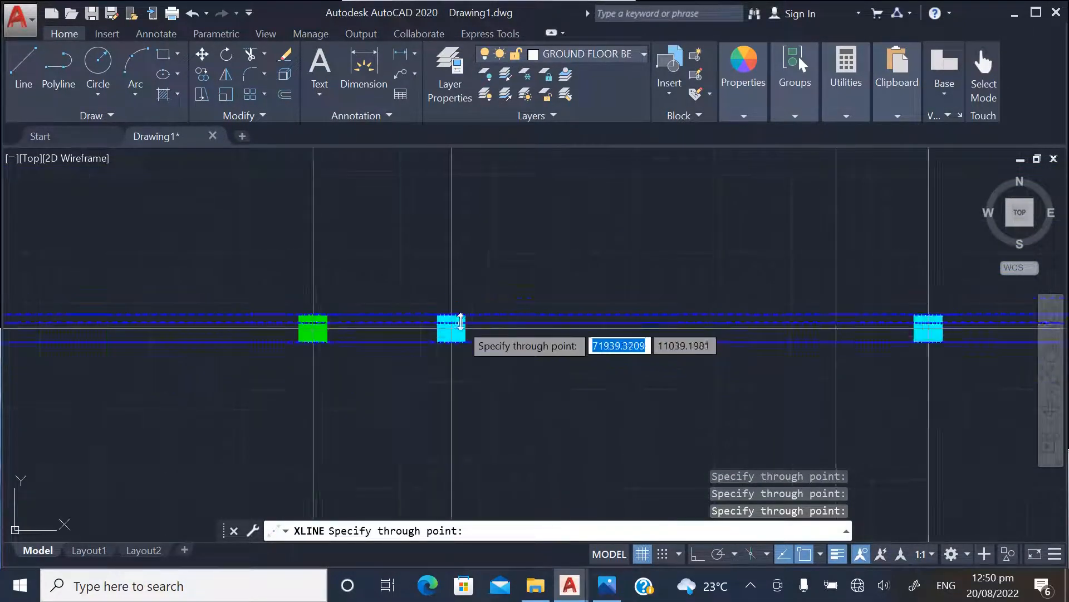
Add horizontal construction lines along both edges of the lowest row with cyan columns and the bottom row of two green columns
scroll(477, 463, up, 6)
scroll(486, 438, up, 2)
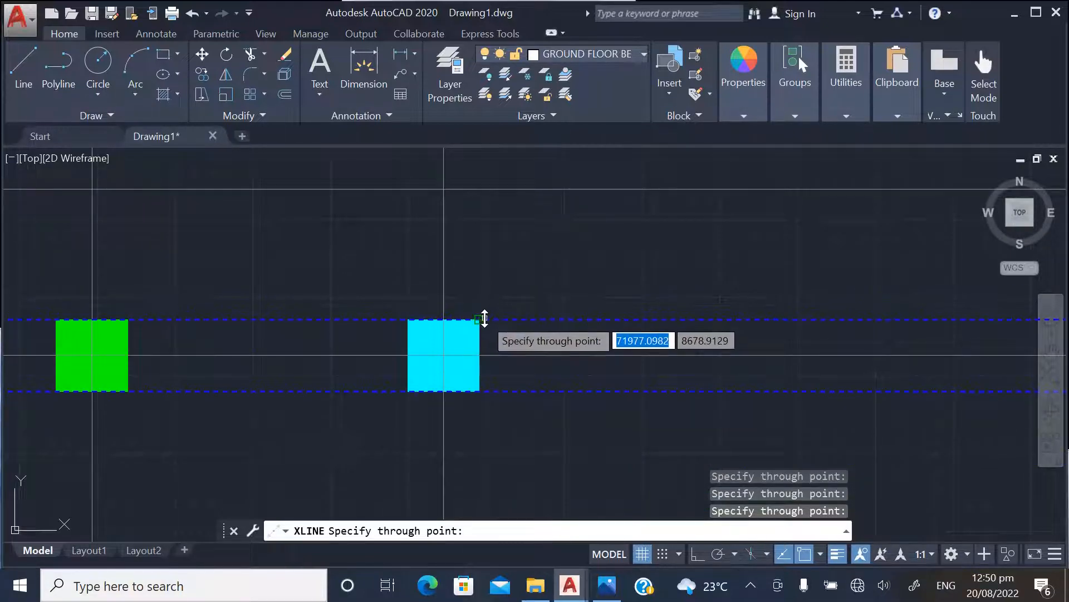
scroll(494, 286, down, 6)
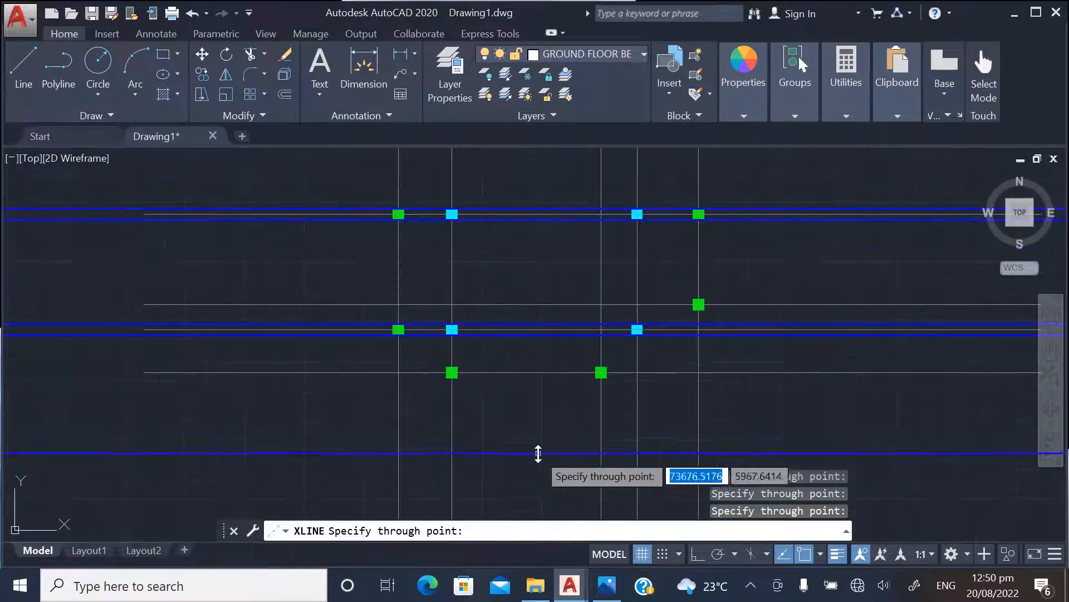
scroll(493, 465, down, 2)
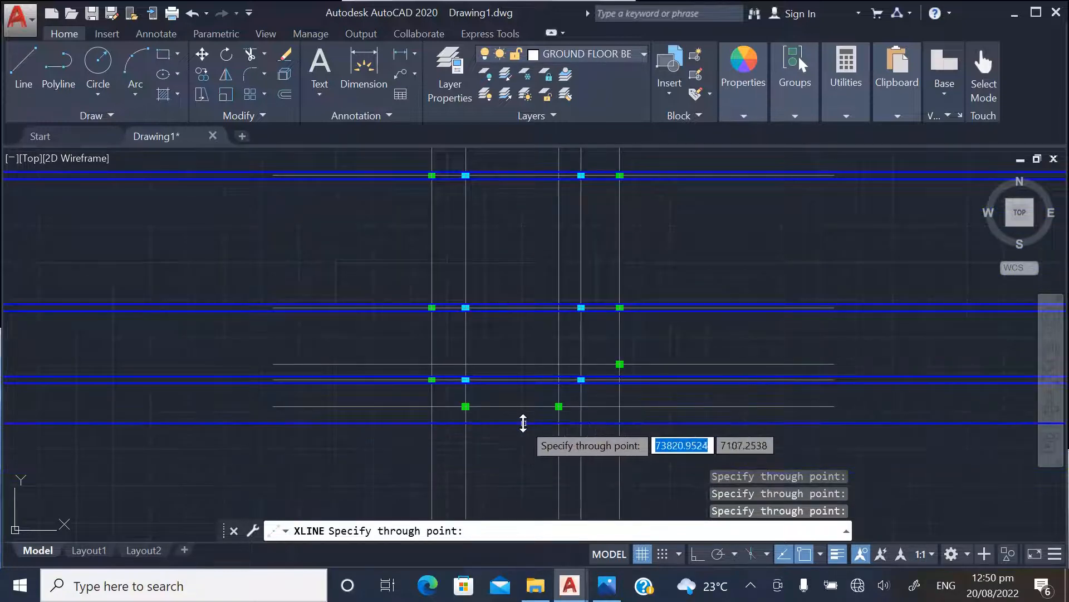
scroll(465, 413, up, 4)
scroll(461, 409, up, 4)
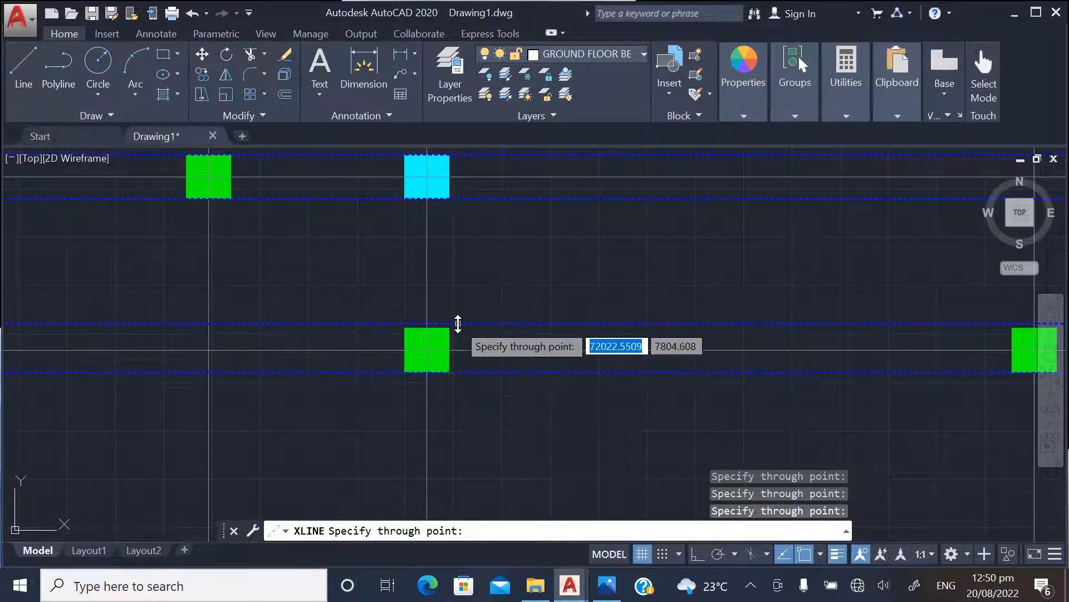
scroll(485, 432, down, 7)
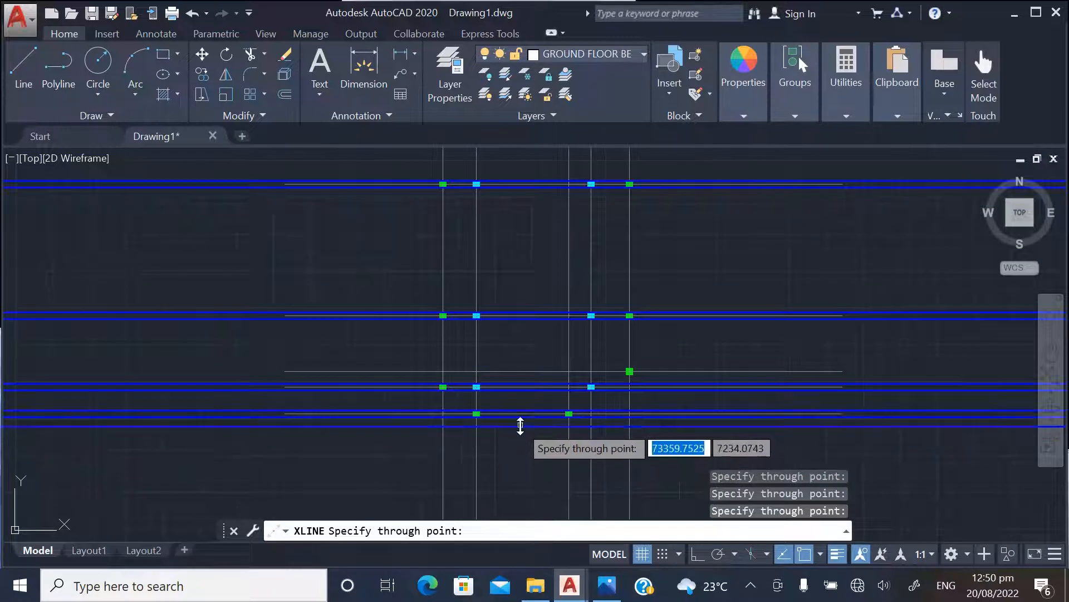
key(Escape)
Draw vertical construction lines (XLINE, Ver) along both side edges of the leftmost line of columns
scroll(449, 456, down, 3)
scroll(448, 251, up, 6)
scroll(426, 240, down, 2)
scroll(417, 226, up, 4)
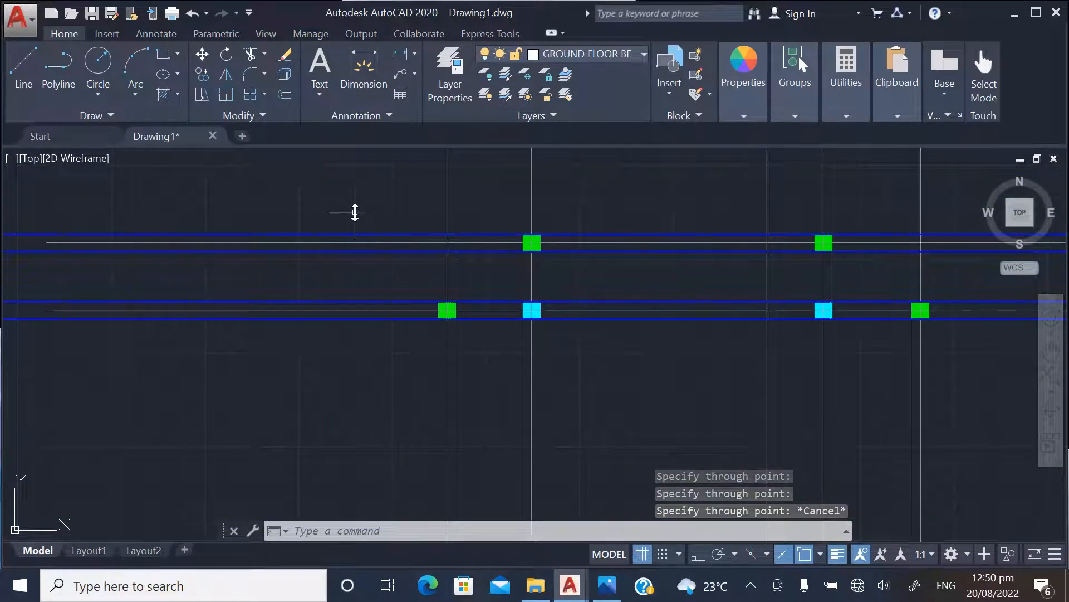
right_click(355, 208)
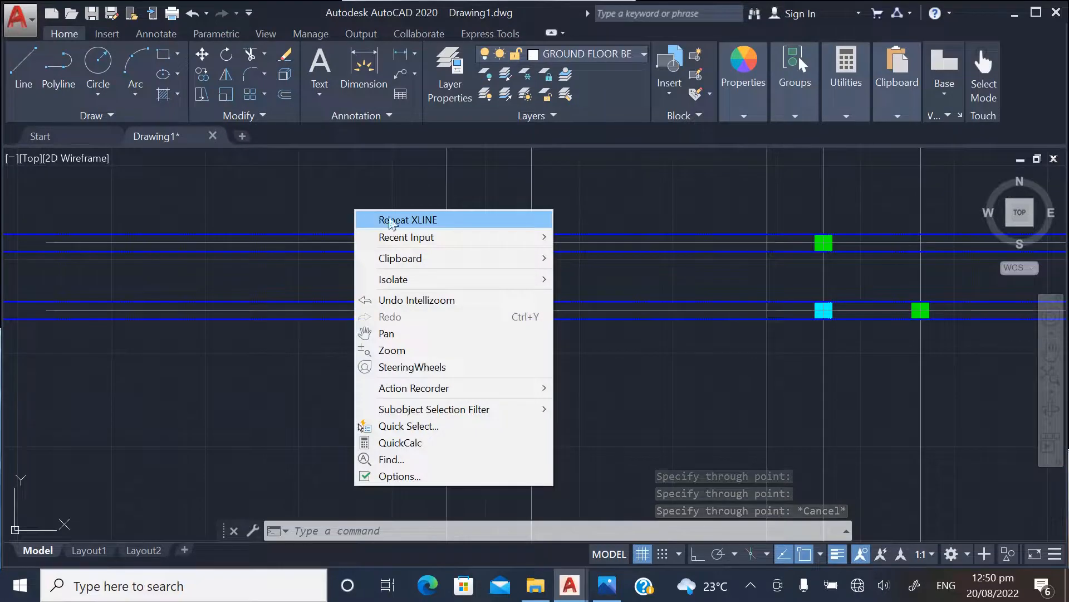
click(421, 216)
text(v)
key(Return)
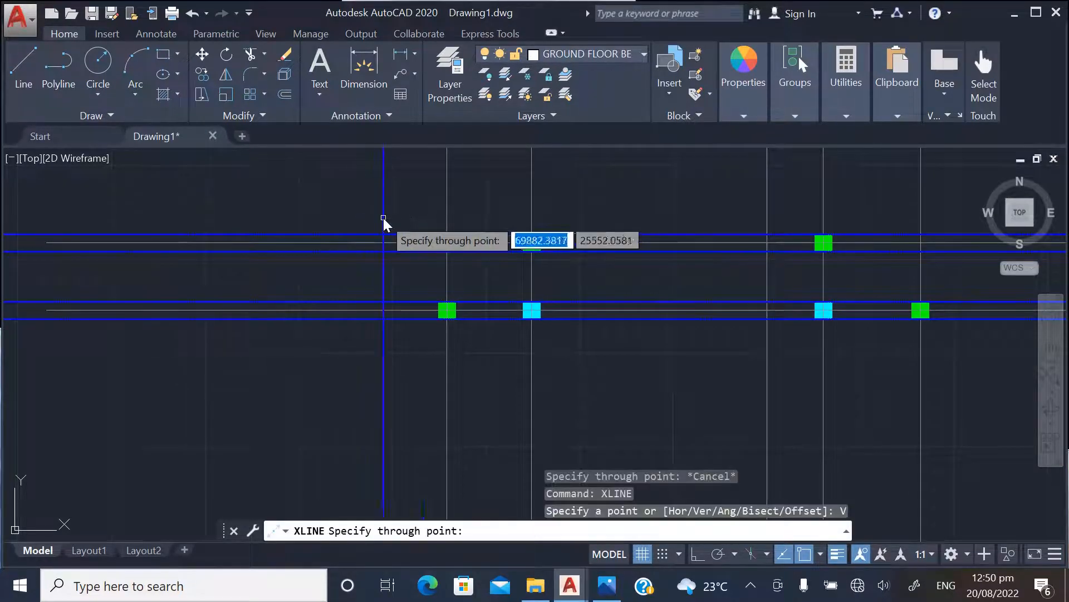
scroll(451, 286, up, 3)
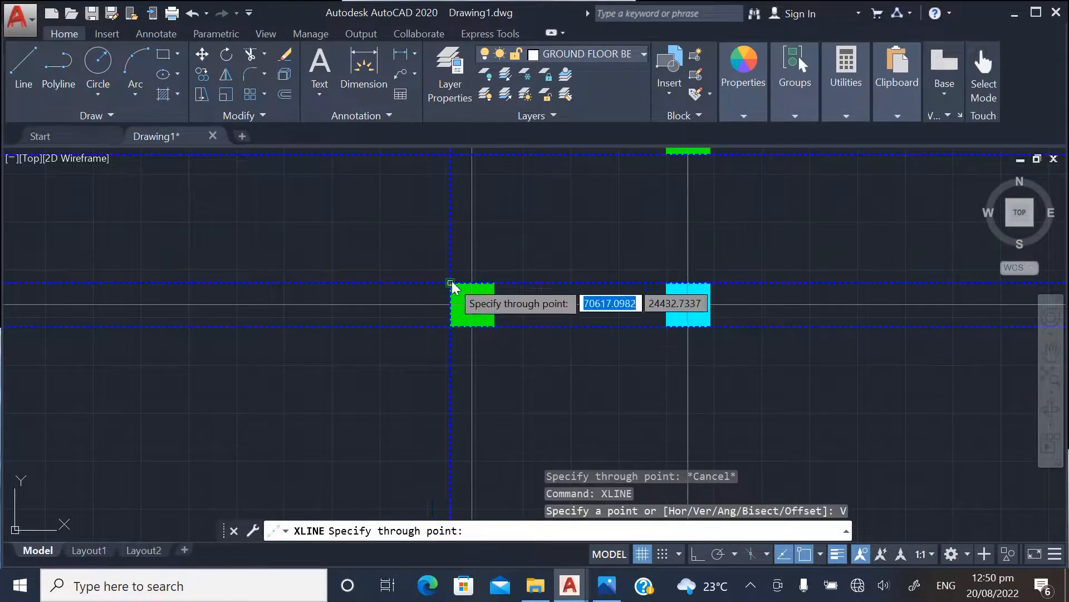
click(451, 282)
click(495, 285)
Add vertical construction lines along both side edges of the second line of columns from the left
scroll(370, 359, down, 4)
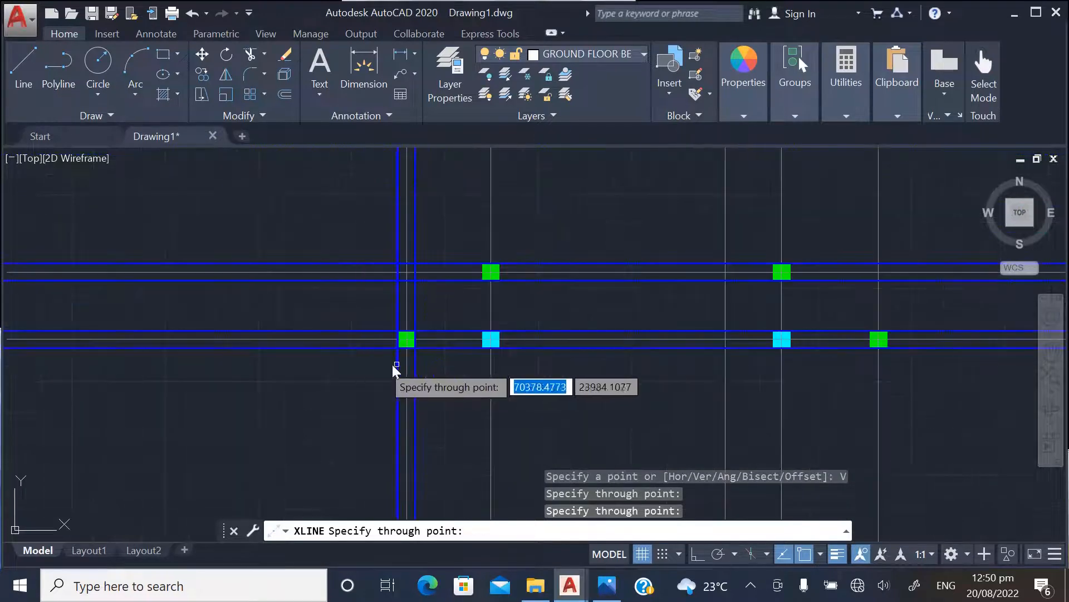
scroll(479, 335, up, 5)
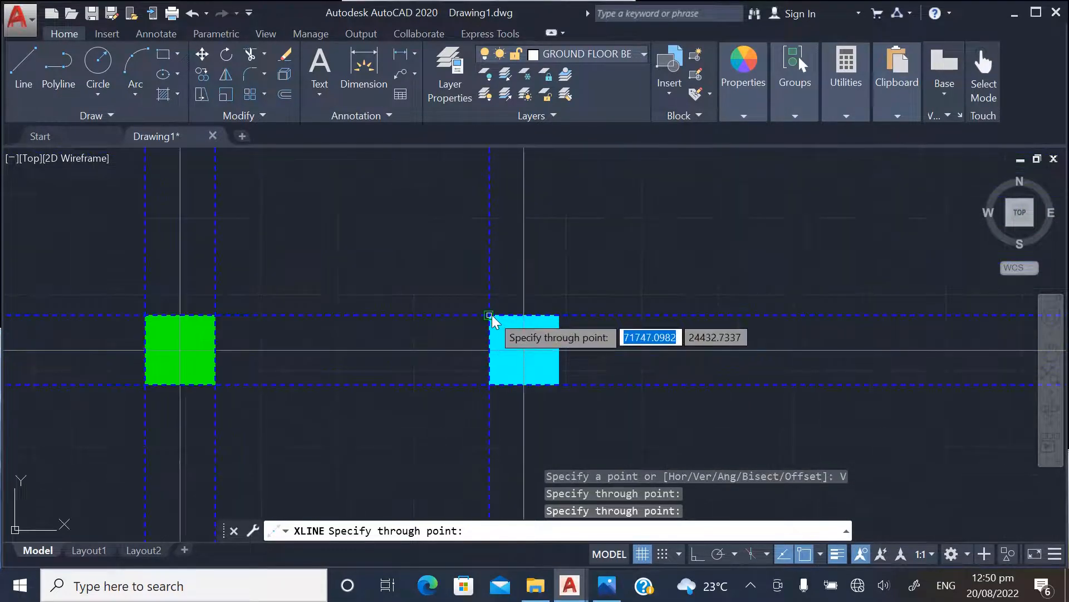
click(482, 332)
click(559, 316)
Add vertical construction lines along both side edges of the right-hand cyan columns and the rightmost green columns
scroll(358, 363, down, 7)
scroll(544, 358, up, 5)
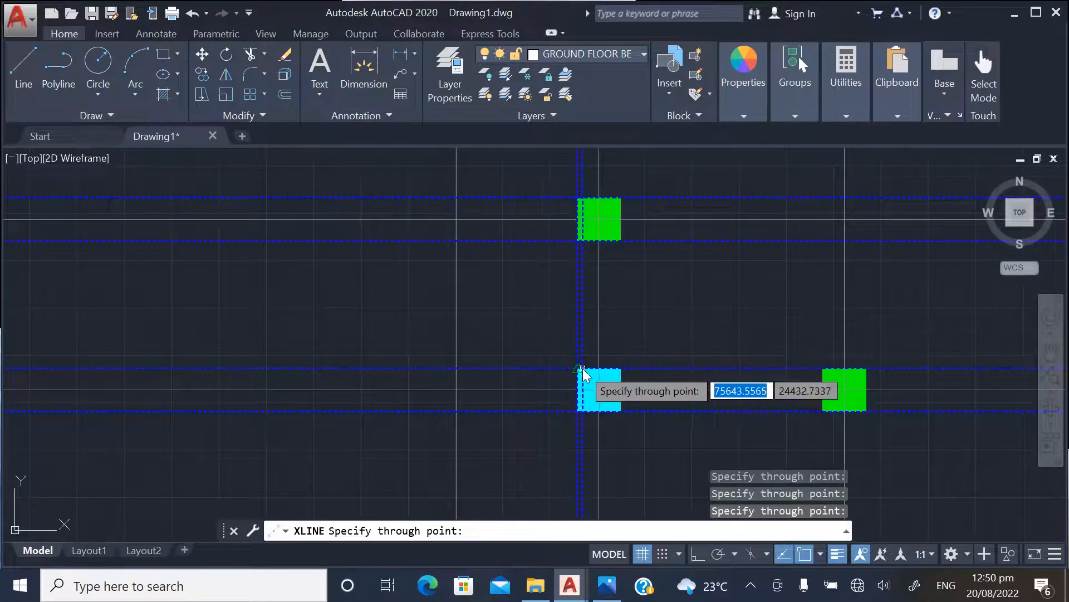
click(621, 368)
scroll(428, 385, down, 4)
scroll(580, 389, up, 4)
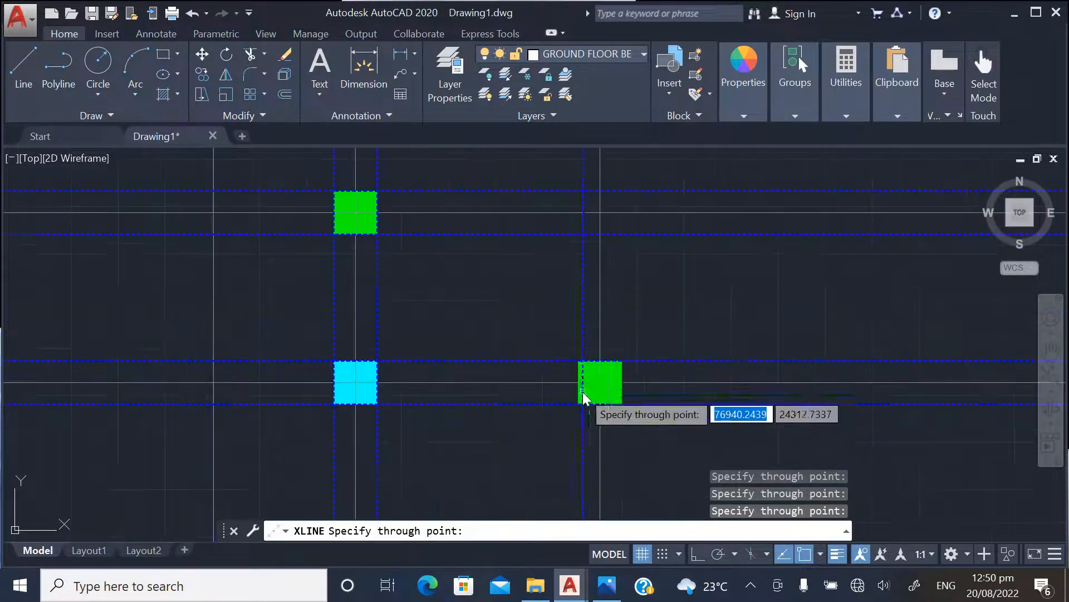
click(578, 361)
click(622, 362)
scroll(609, 284, down, 6)
scroll(571, 266, down, 2)
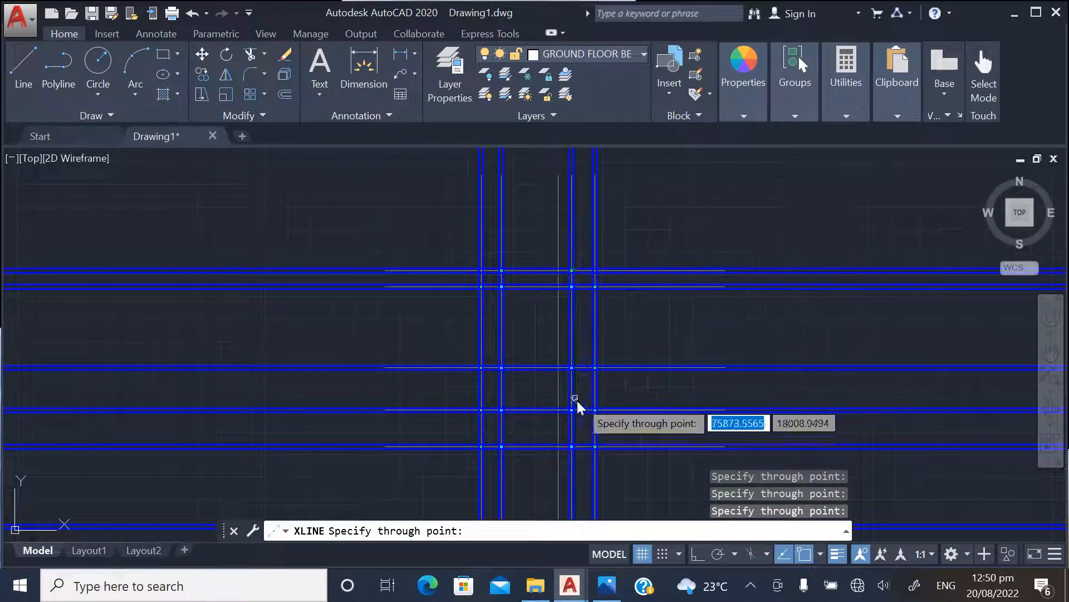
key(Escape)
Review the blue beam construction lines against the columns across the whole grid
scroll(414, 250, down, 4)
scroll(484, 417, up, 6)
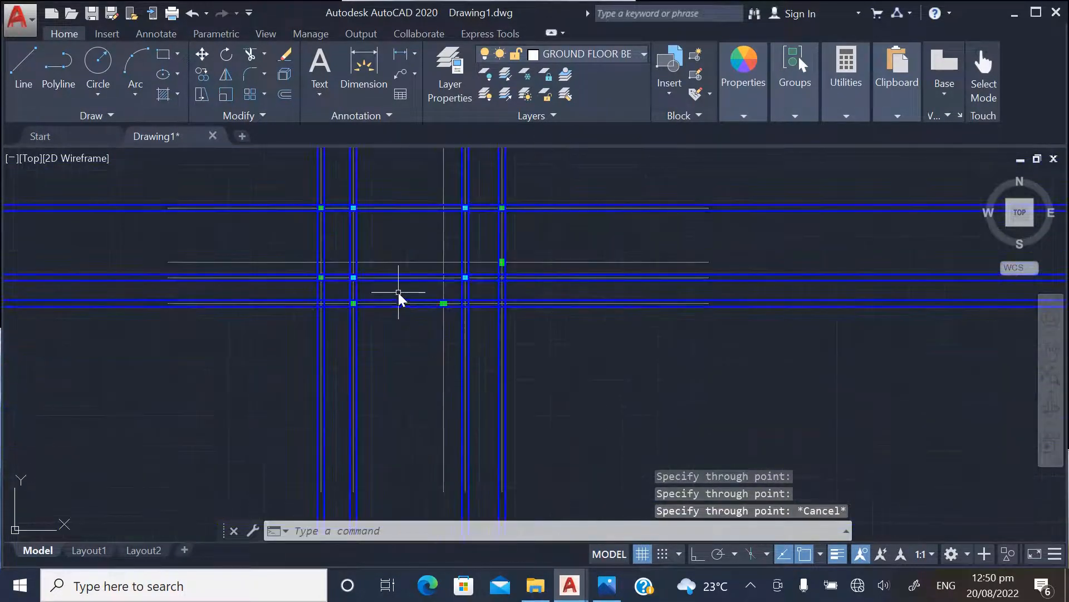
scroll(399, 293, up, 2)
scroll(543, 462, down, 3)
scroll(496, 287, down, 3)
scroll(546, 382, up, 6)
scroll(577, 416, down, 3)
scroll(397, 344, up, 5)
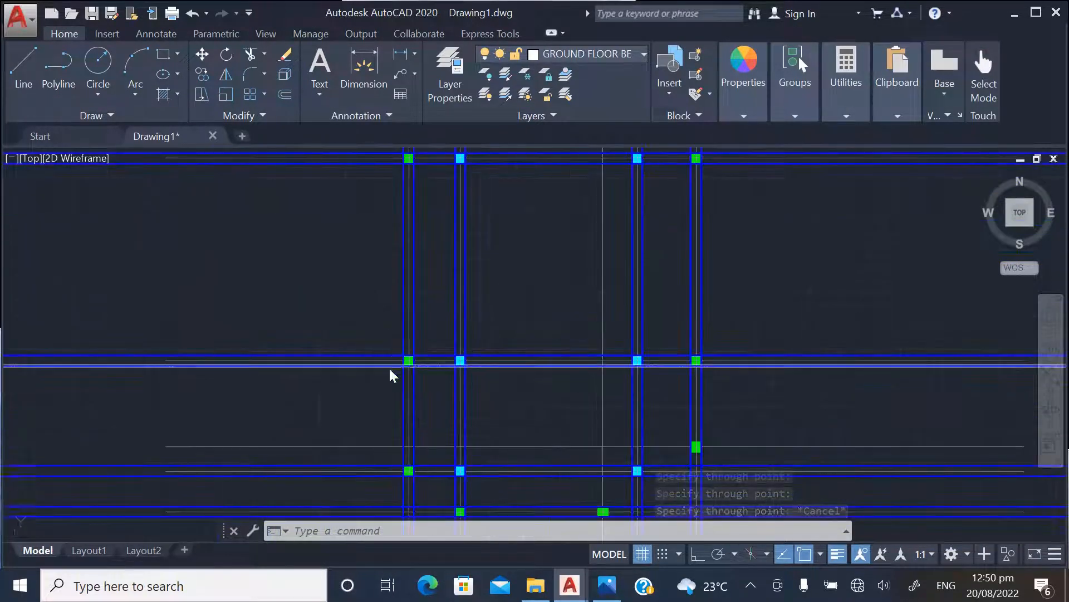
scroll(451, 453, down, 3)
scroll(440, 282, up, 5)
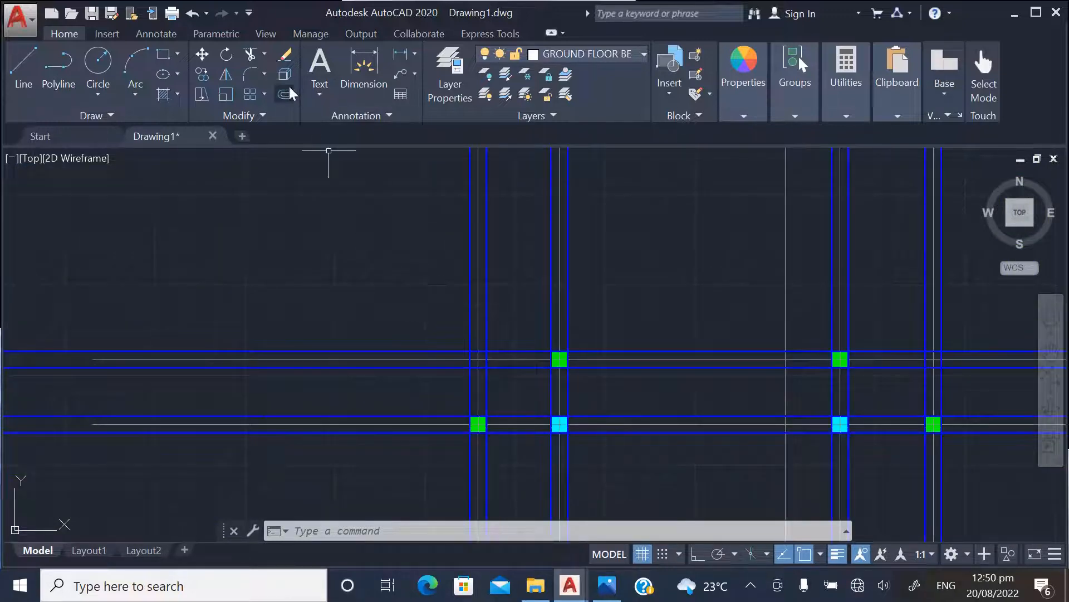
Trim the beam lines at the grid's upper-left corner, above the top row and left of the leftmost column line
click(250, 54)
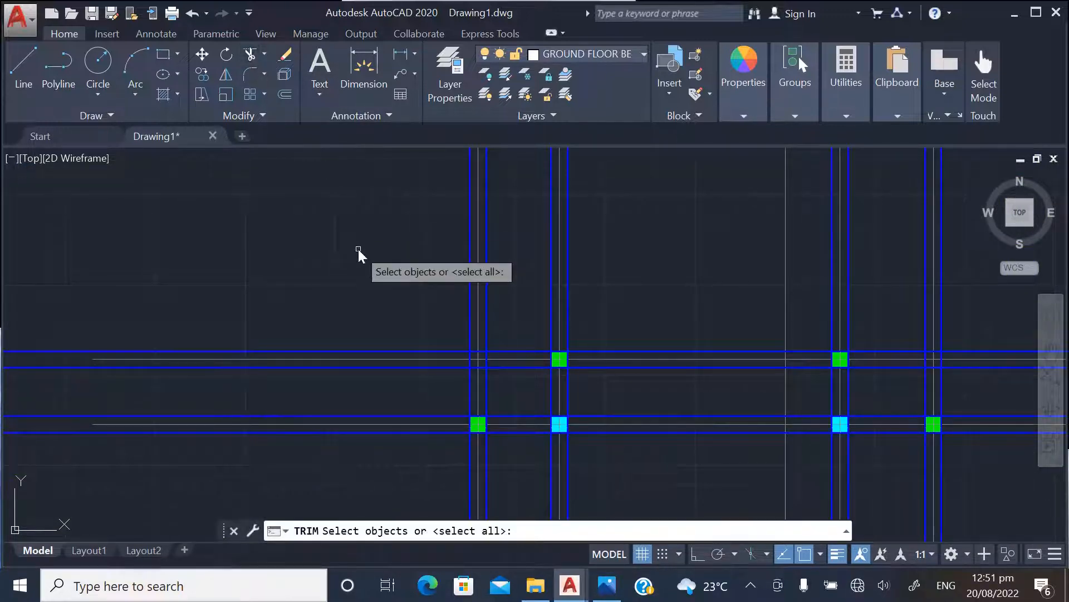
key(Return)
scroll(451, 326, up, 4)
click(482, 341)
click(527, 342)
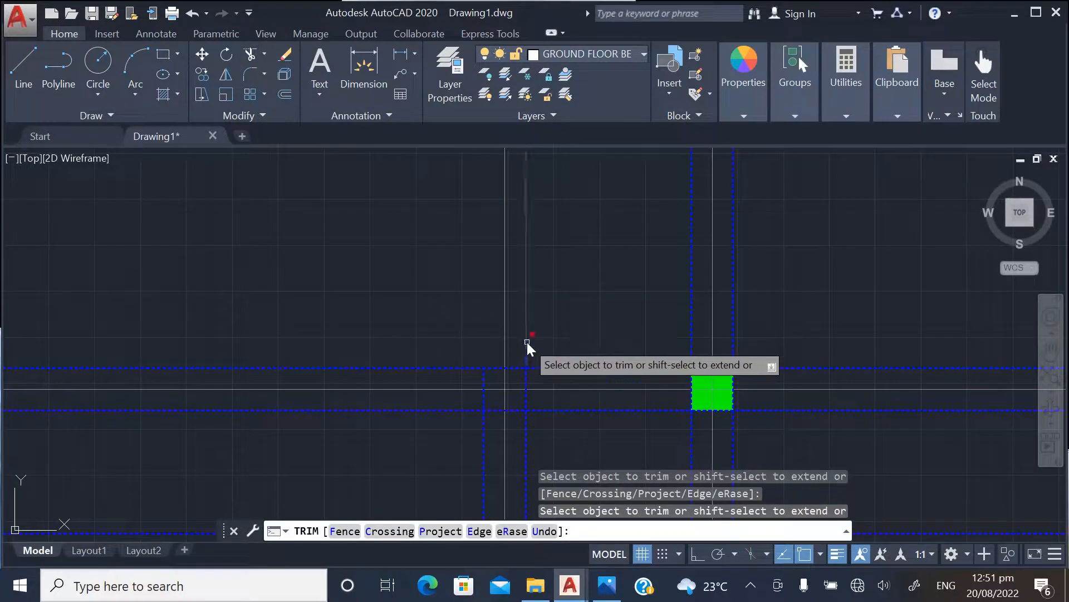
click(451, 406)
scroll(318, 366, down, 2)
click(351, 423)
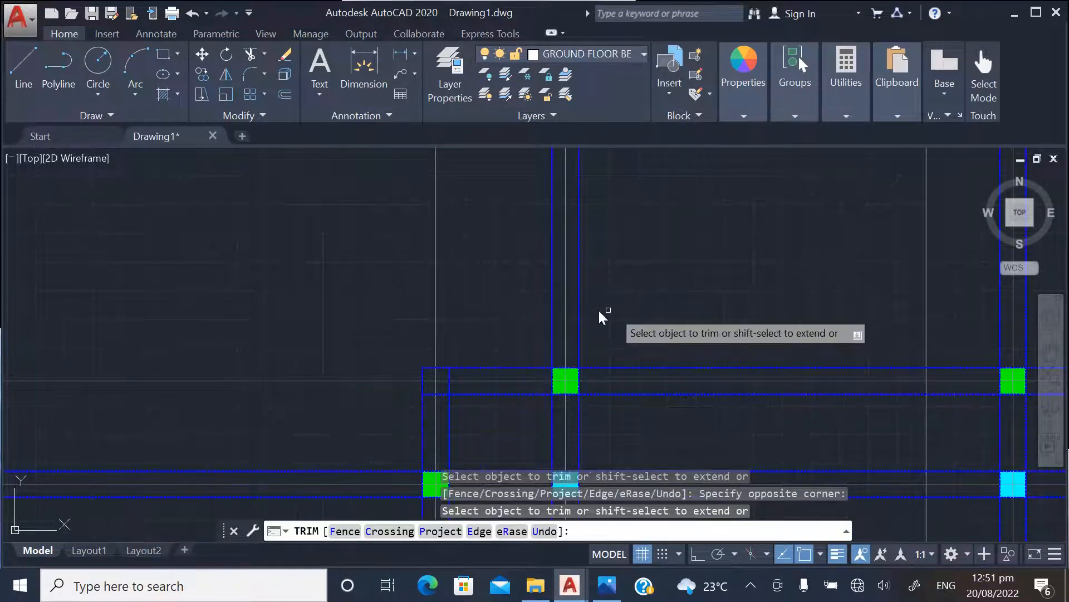
Trim the vertical beam lines extending above the two green columns of the top row
click(580, 316)
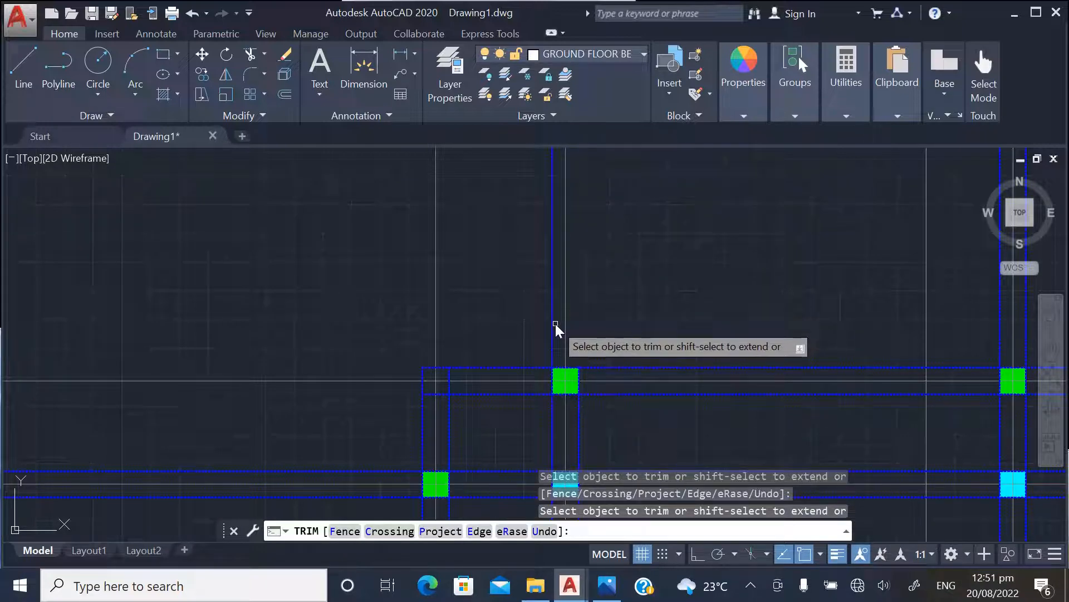
click(553, 328)
scroll(359, 296, down, 4)
scroll(617, 319, up, 2)
scroll(617, 320, up, 3)
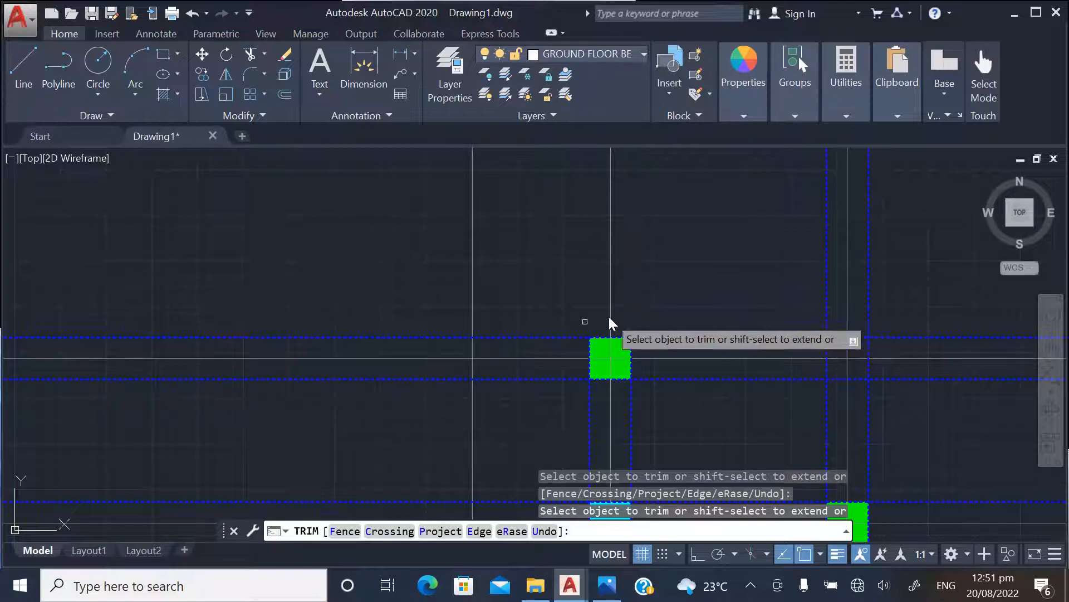
Trim the vertical beam lines of the rightmost column line where they extend above the top row
scroll(676, 337, down, 3)
scroll(675, 335, up, 3)
click(616, 329)
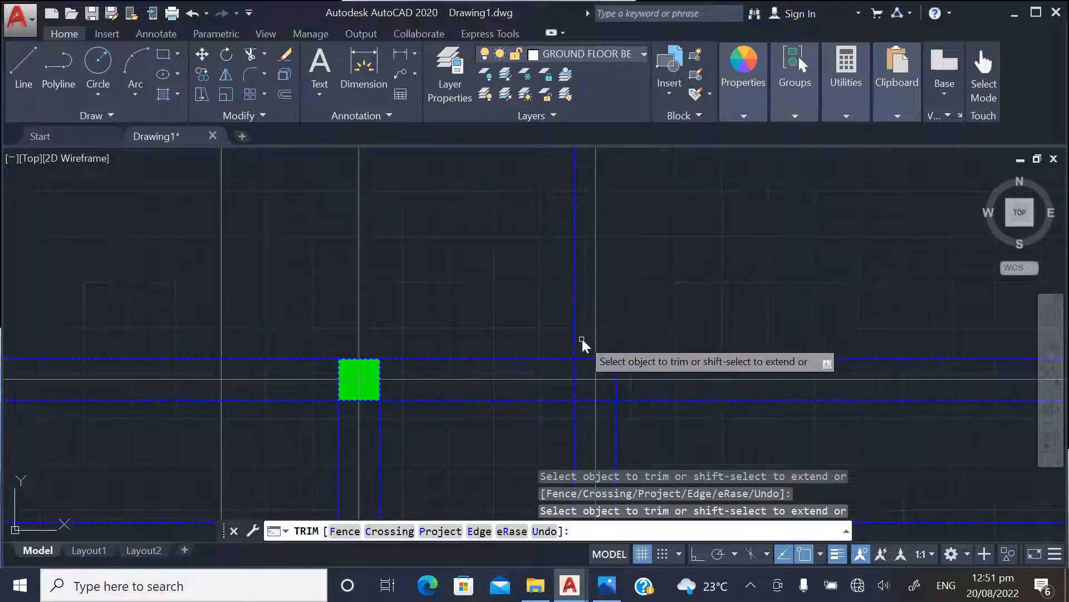
click(574, 342)
Trim the horizontal beam lines of the top two rows where they extend beyond the rightmost column line
scroll(569, 244, down, 3)
scroll(610, 312, up, 3)
scroll(606, 303, down, 3)
scroll(603, 323, up, 3)
click(576, 326)
click(579, 285)
scroll(579, 208, down, 3)
scroll(589, 335, up, 3)
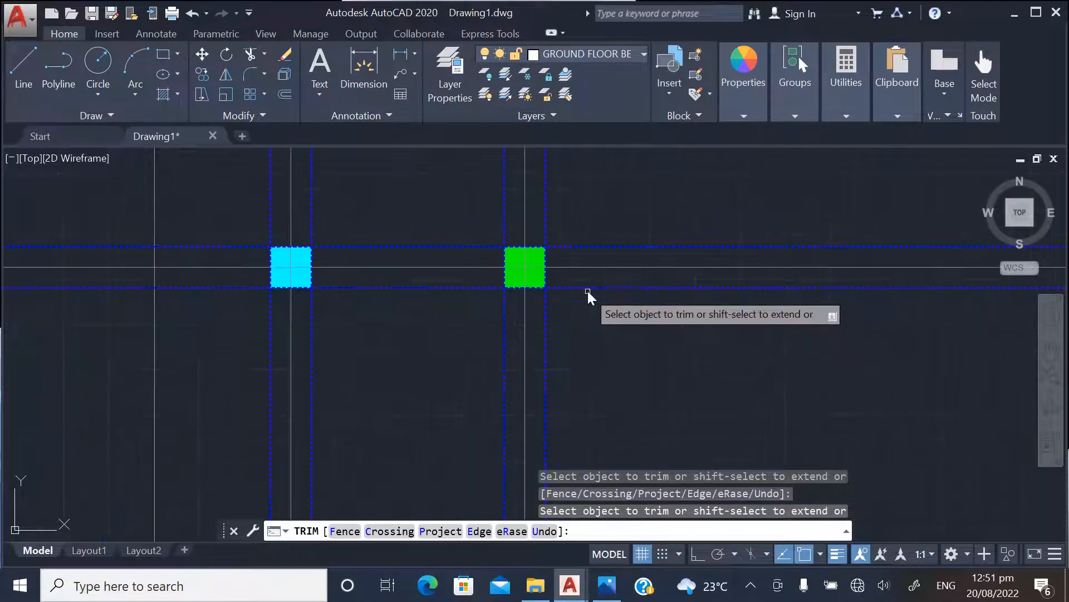
scroll(602, 234, down, 2)
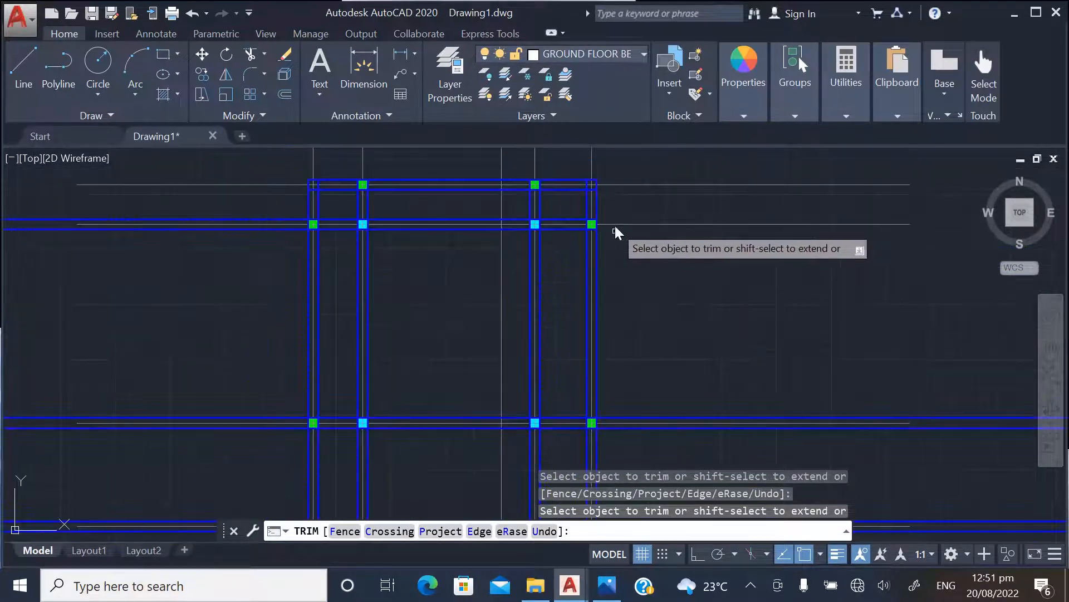
Trim the horizontal beam lines of the third, fourth and fifth rows where they extend beyond the rightmost column line
scroll(606, 444, up, 4)
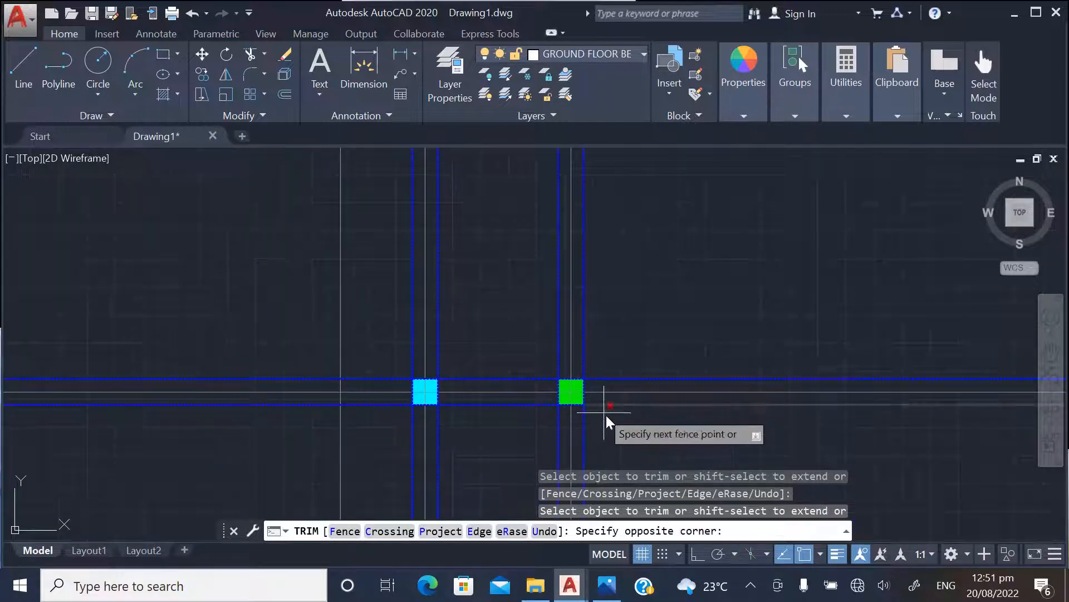
click(608, 414)
scroll(613, 335, down, 2)
scroll(599, 349, up, 2)
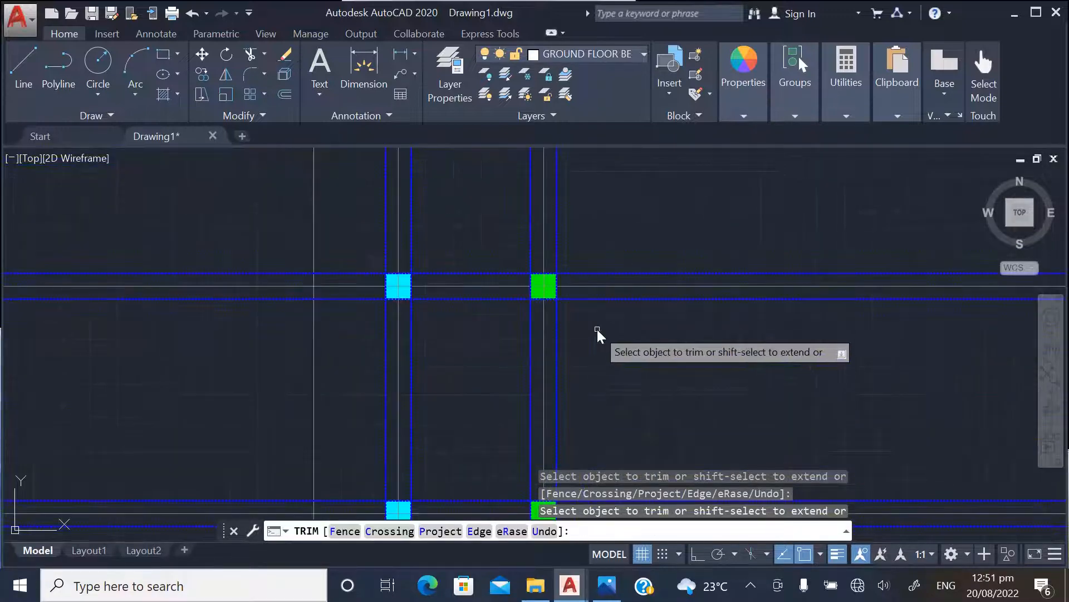
scroll(601, 256, down, 4)
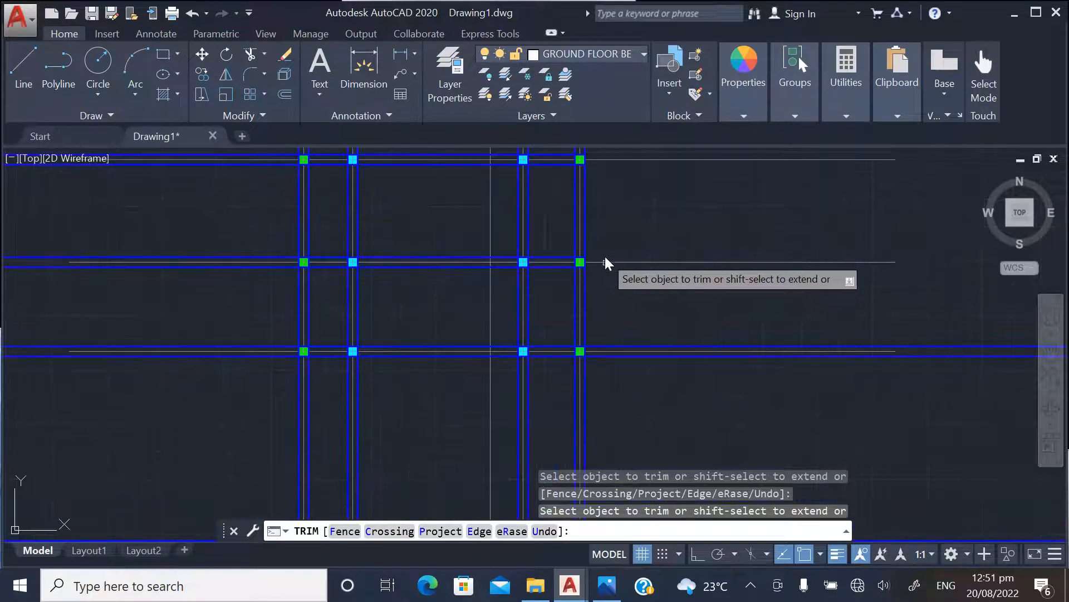
scroll(588, 365, up, 4)
click(599, 361)
click(611, 340)
click(611, 336)
scroll(624, 342, down, 3)
scroll(628, 412, up, 3)
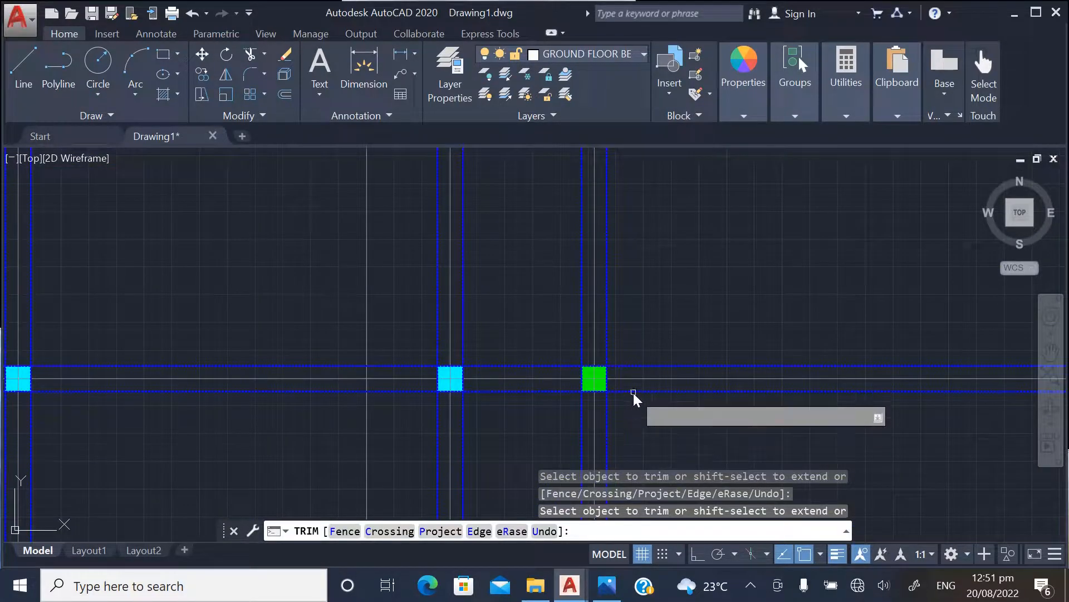
Trim the horizontal beam lines of the three lowest beam rows where they extend beyond the rightmost column line
scroll(643, 334, down, 3)
scroll(638, 390, up, 2)
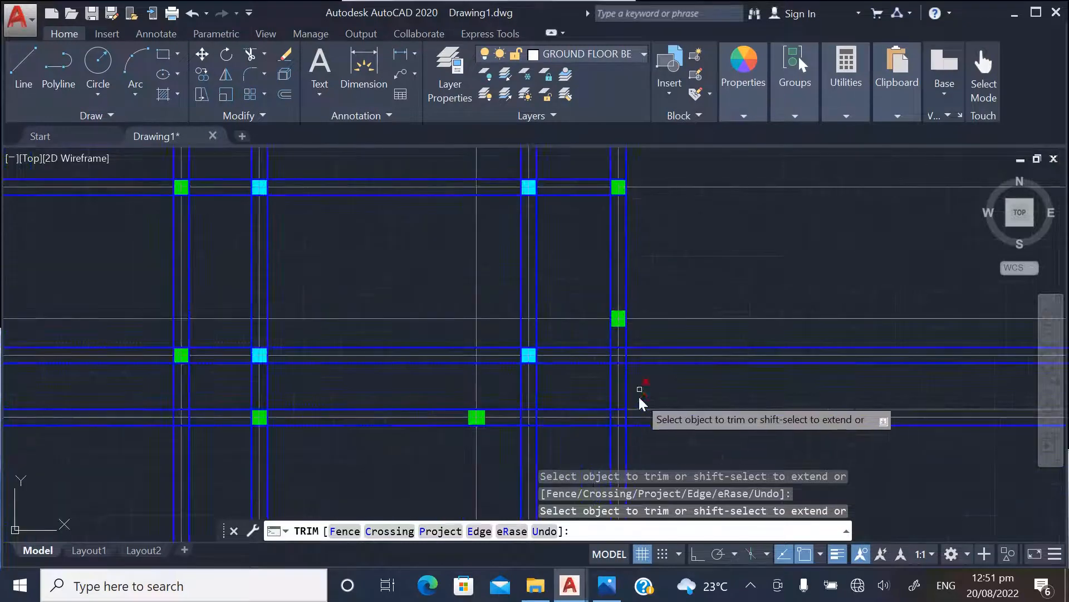
click(657, 343)
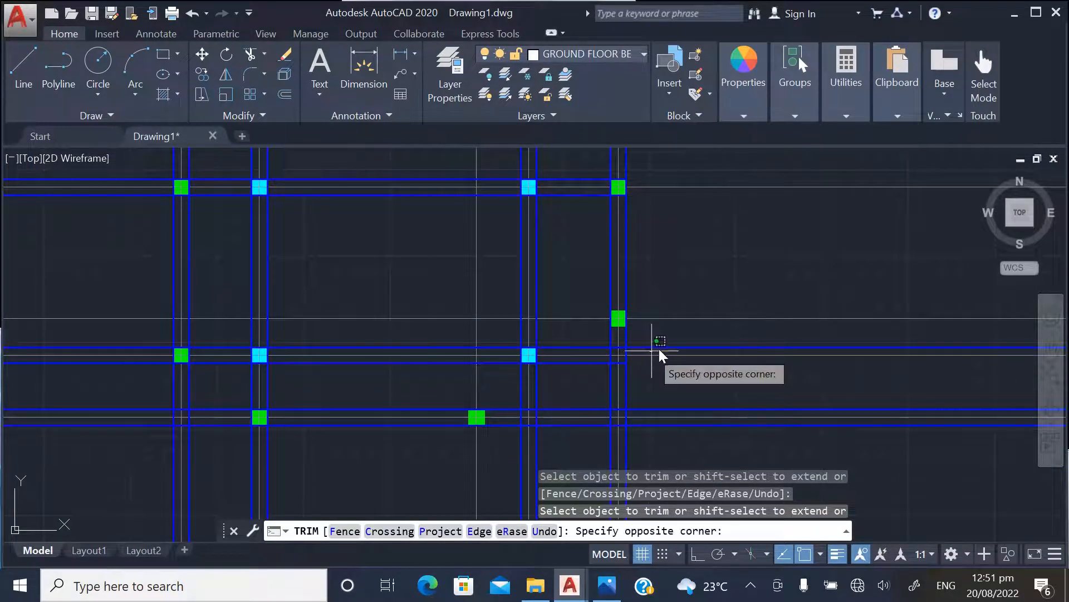
click(669, 365)
scroll(696, 412, down, 2)
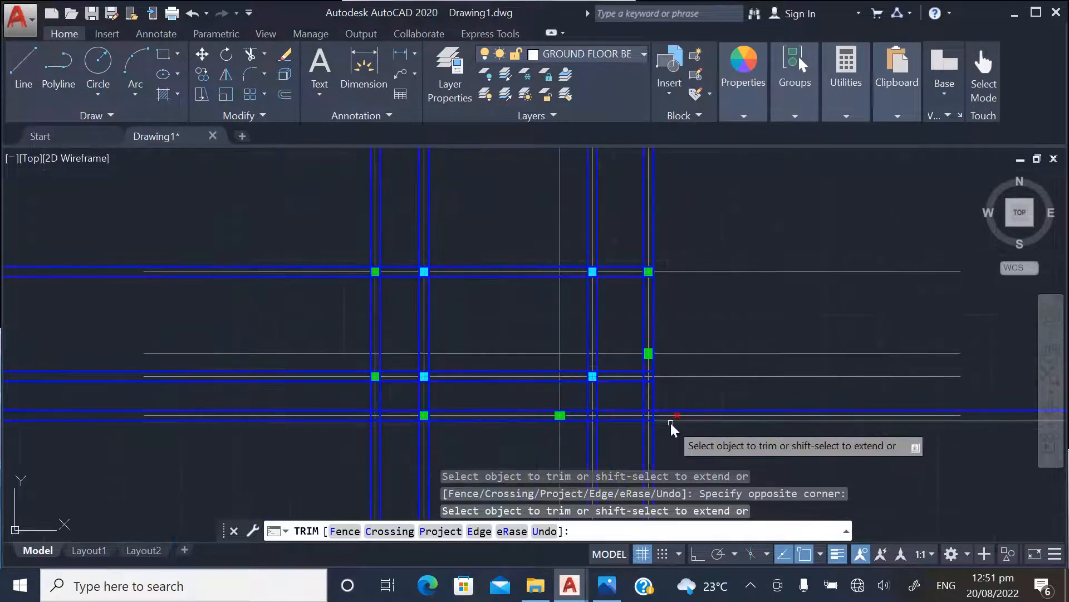
scroll(672, 412, up, 4)
scroll(696, 407, down, 4)
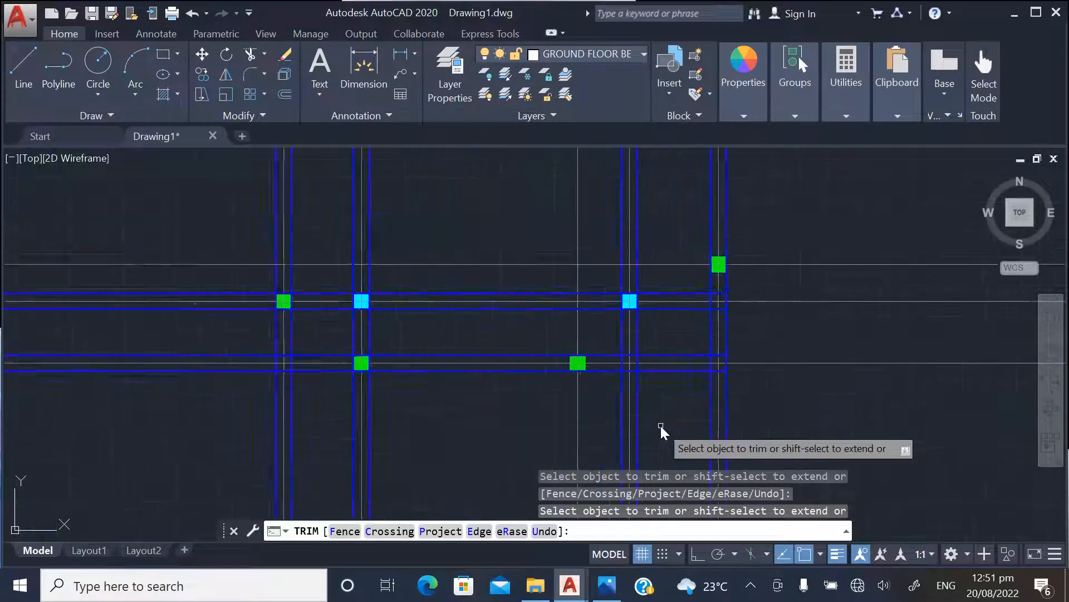
Trim the vertical beam lines of the two right-hand column lines where they extend below the bottom row
scroll(662, 432, up, 3)
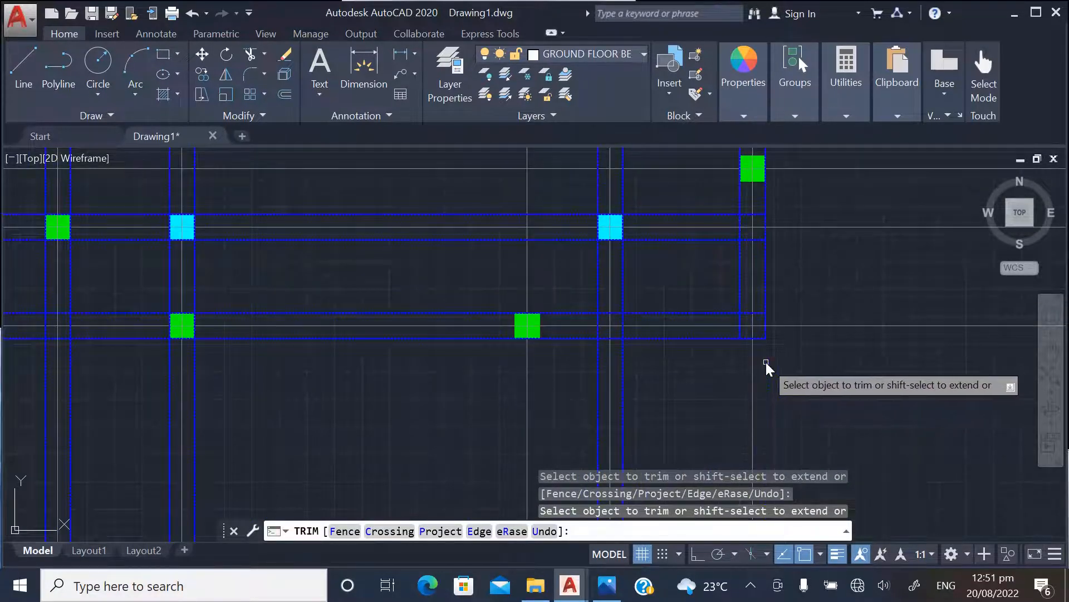
click(626, 369)
click(618, 410)
scroll(708, 392, down, 3)
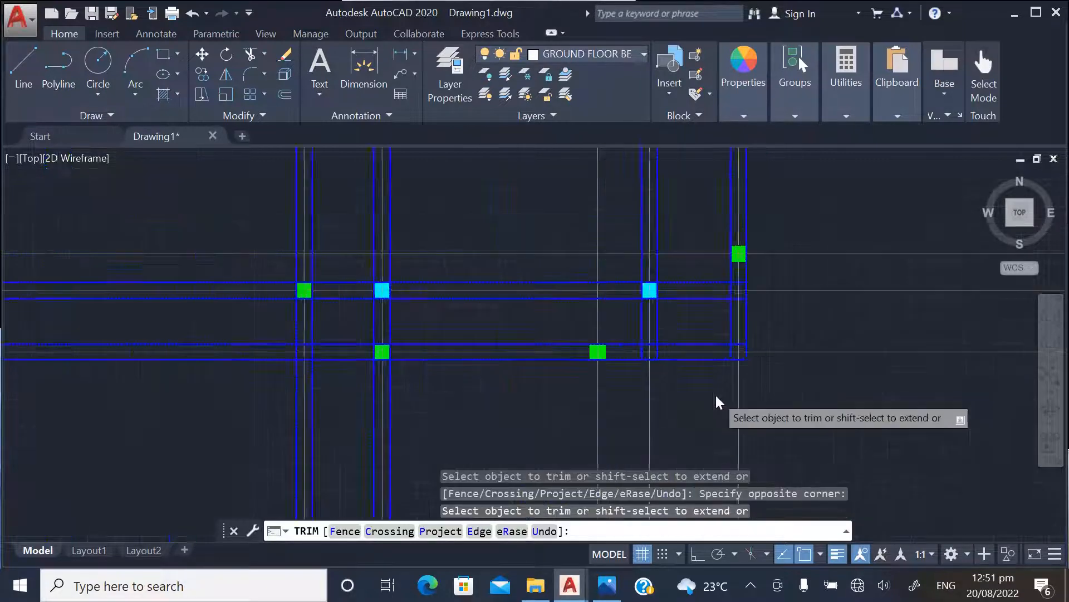
Trim the vertical beam lines of the two left-hand column lines where they extend below the bottom row
scroll(501, 380, up, 3)
click(492, 376)
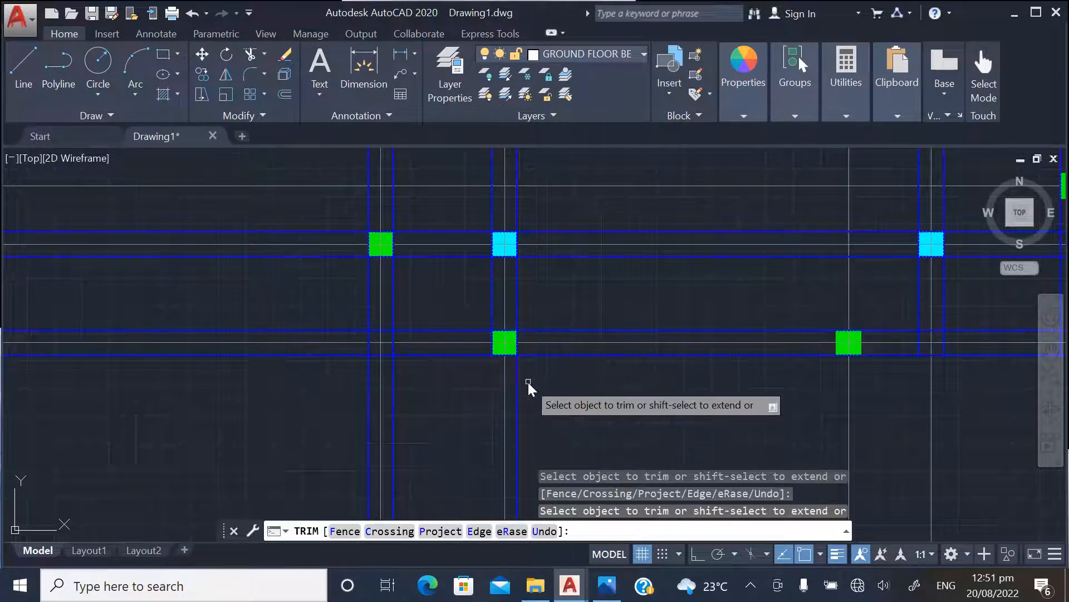
click(368, 382)
click(392, 374)
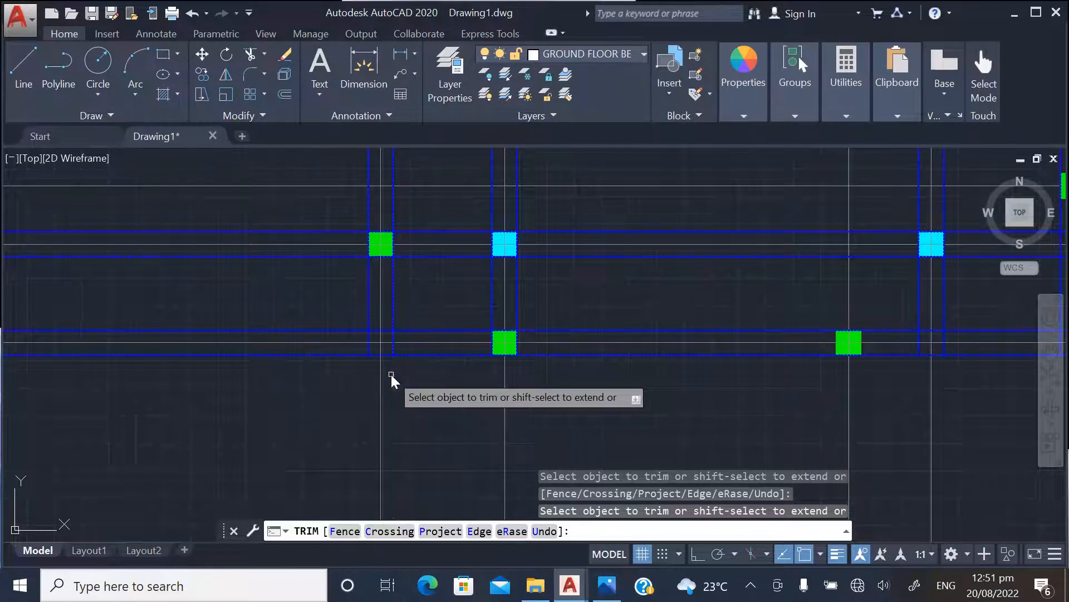
Trim the horizontal beam lines of the bottom two rows where they extend left of the leftmost column line
scroll(401, 404, down, 3)
scroll(397, 413, up, 3)
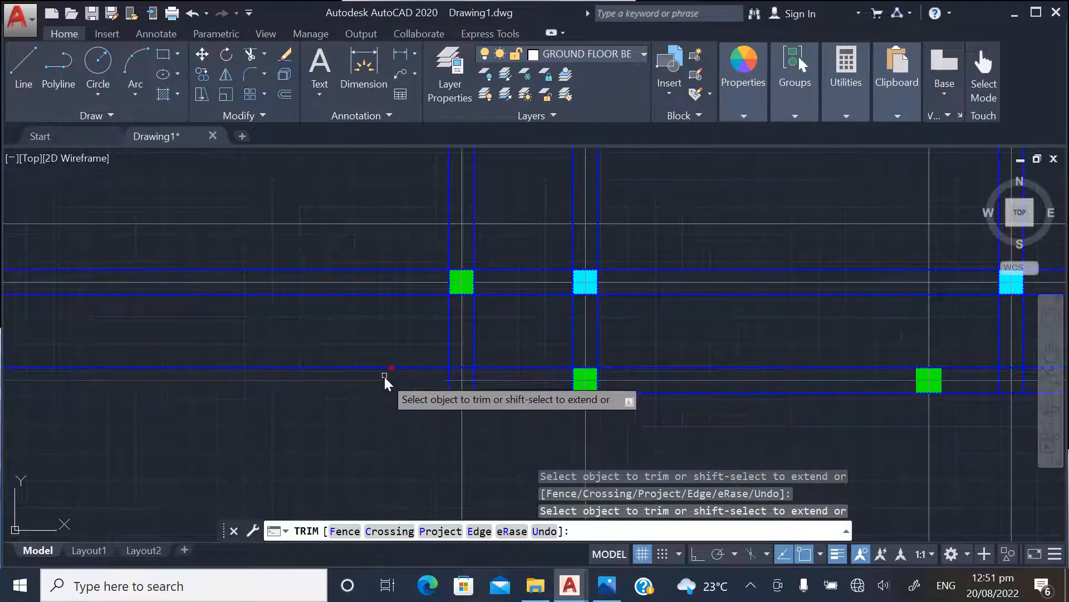
scroll(479, 459, down, 2)
scroll(422, 370, up, 2)
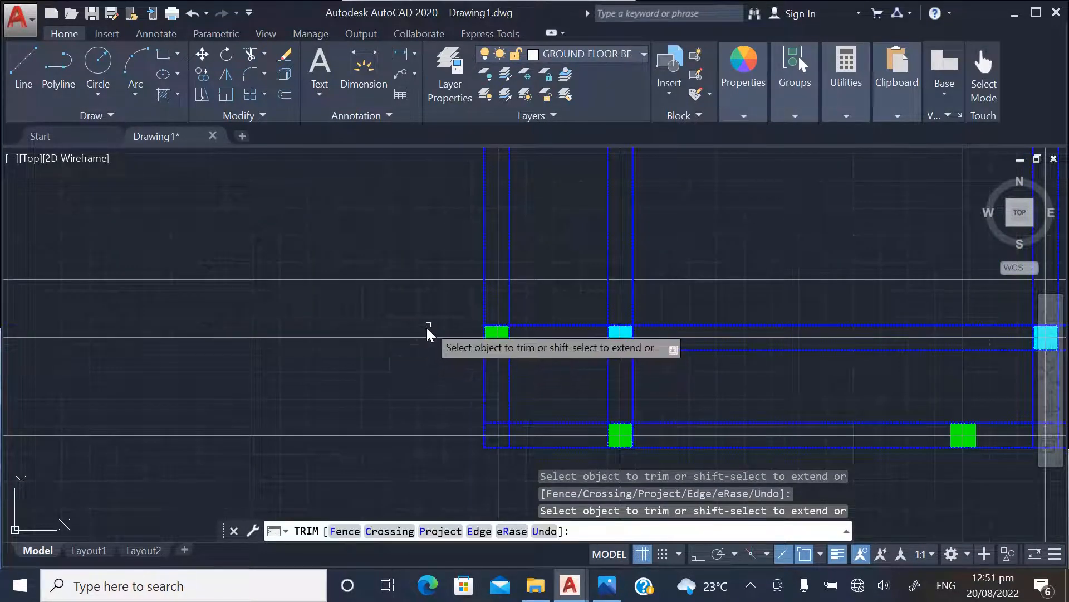
Trim the horizontal beam lines of the sixth and fifth rows where they extend left of the leftmost column line
scroll(432, 415, down, 4)
scroll(396, 270, up, 4)
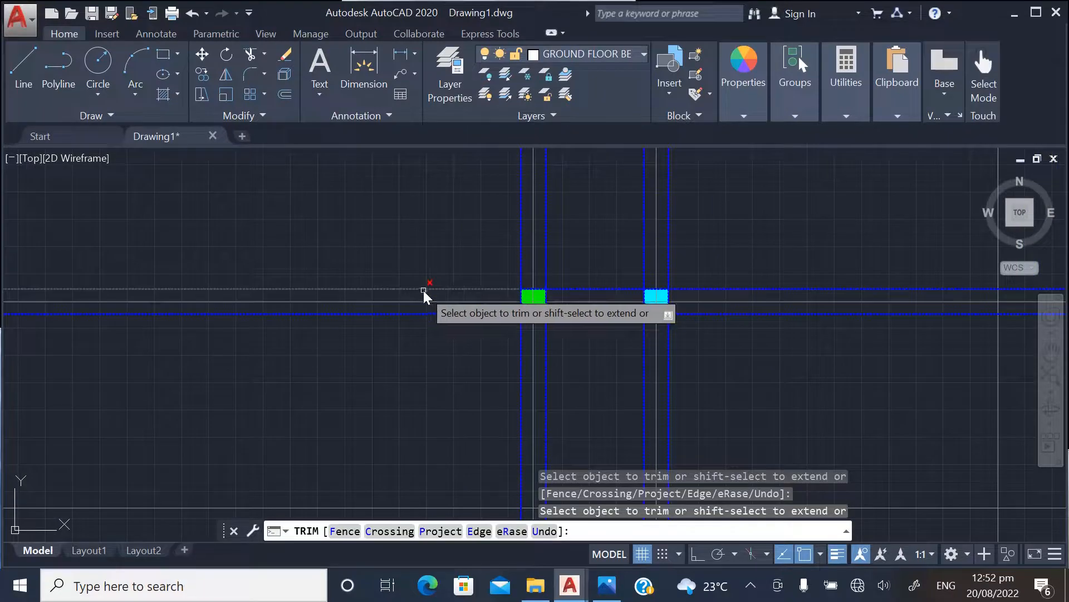
scroll(446, 384, down, 3)
scroll(456, 262, up, 3)
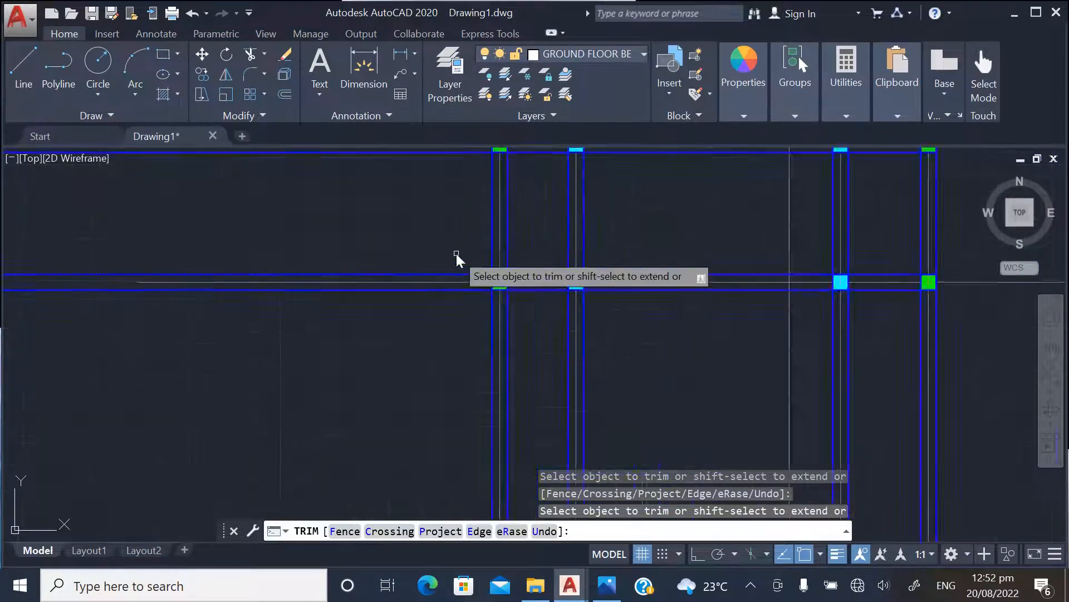
click(449, 286)
click(442, 311)
Trim the horizontal beam lines of the fourth and third rows where they extend left of the leftmost column line
scroll(440, 310, down, 3)
scroll(446, 253, up, 3)
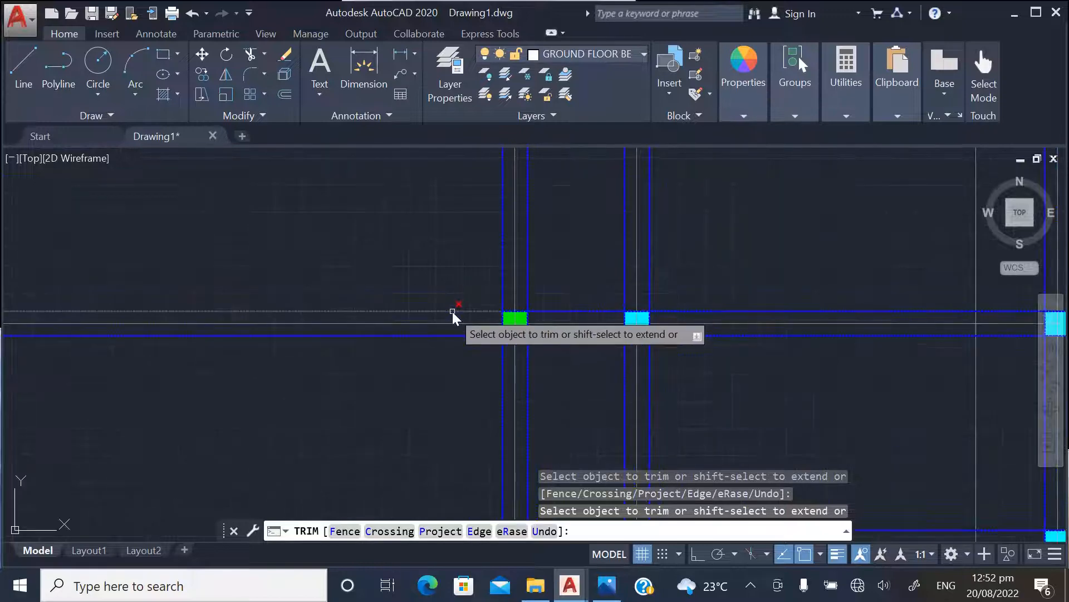
scroll(448, 339, down, 3)
scroll(466, 313, up, 2)
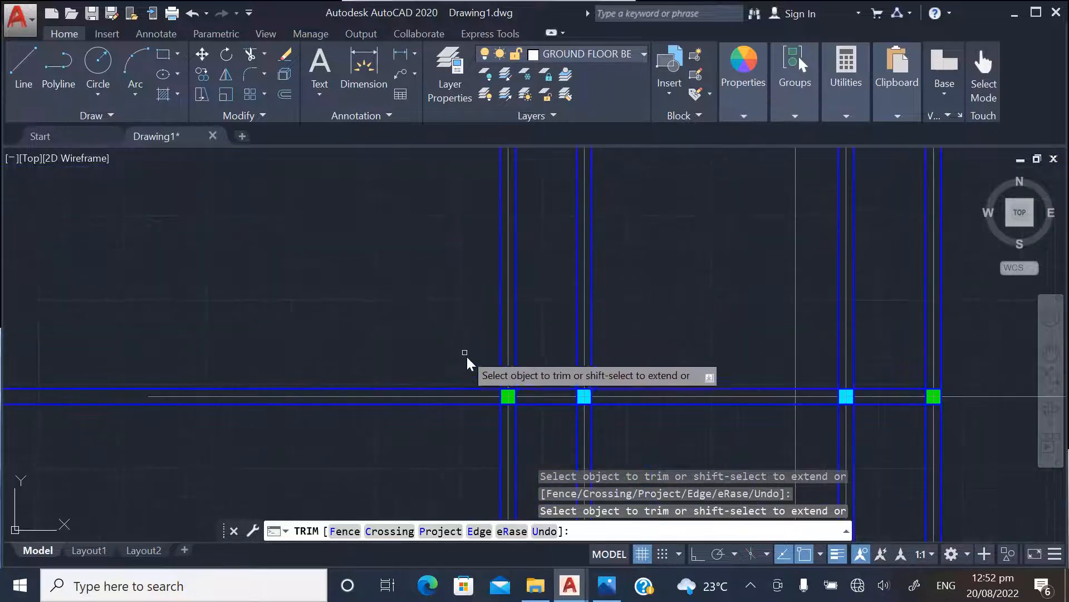
scroll(473, 390, up, 2)
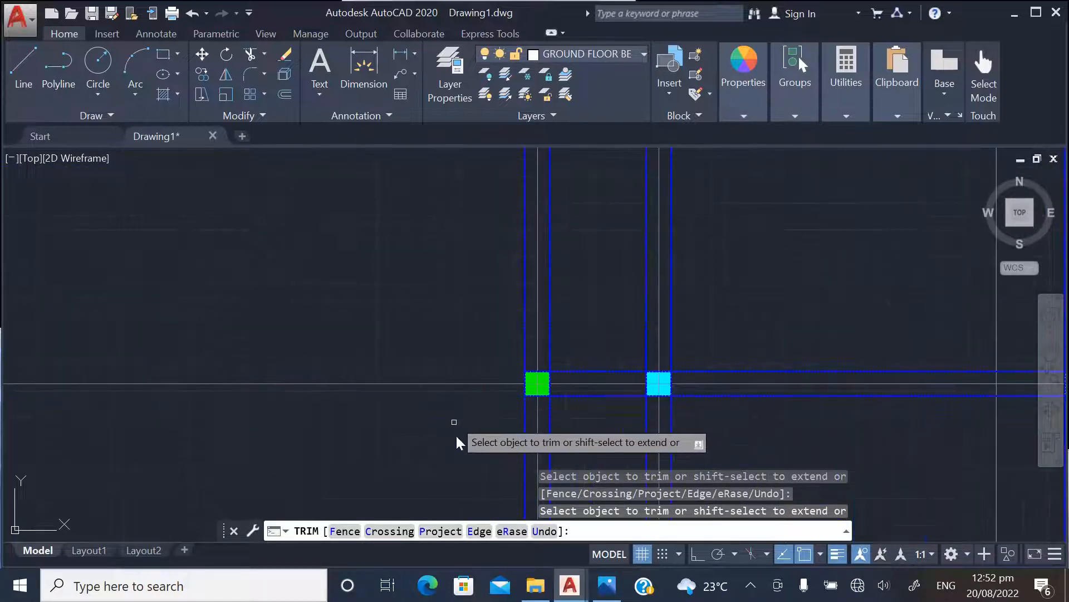
Trim the second row's horizontal beam lines left of the leftmost column line and end the Trim command
scroll(468, 312, down, 6)
scroll(468, 311, up, 4)
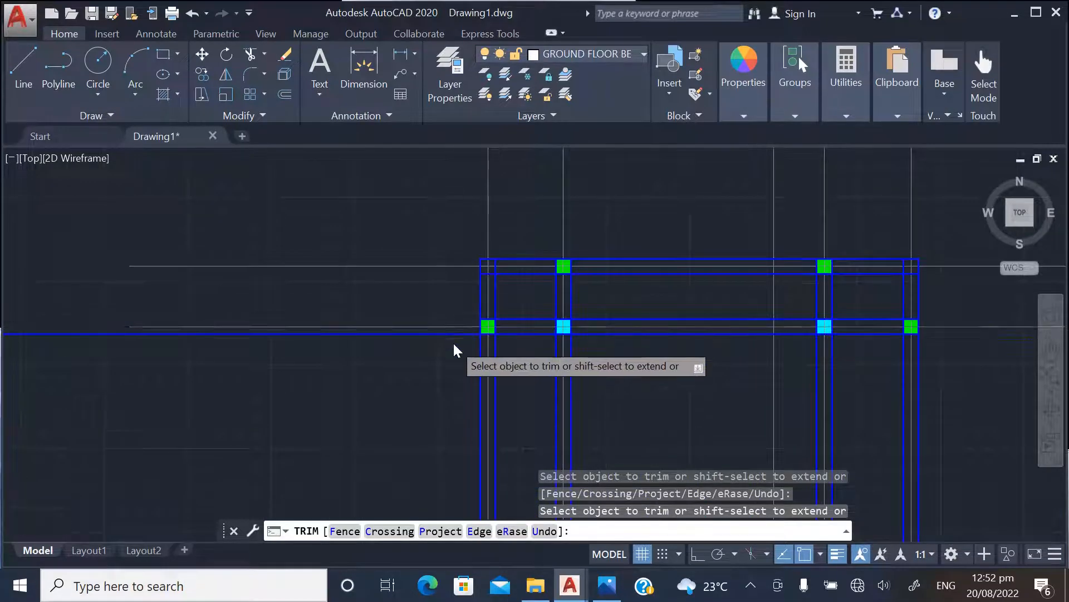
scroll(457, 336, up, 2)
scroll(432, 365, down, 5)
scroll(599, 387, down, 2)
scroll(599, 386, up, 4)
key(Escape)
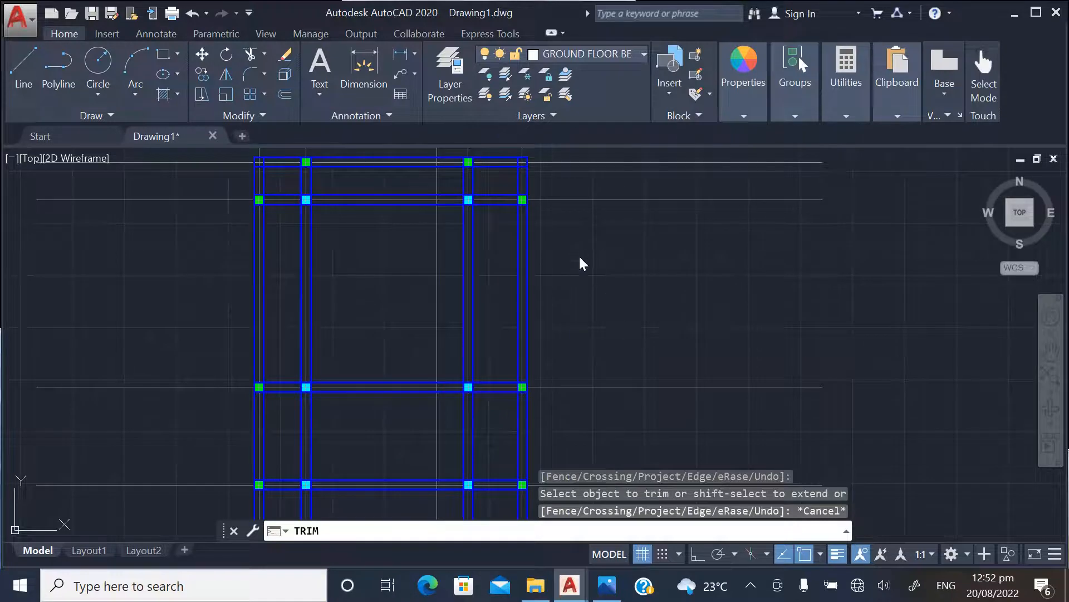
Examine the beam line intersections at the columns and compare the trimmed beam layout with the floor plans
scroll(583, 265, down, 3)
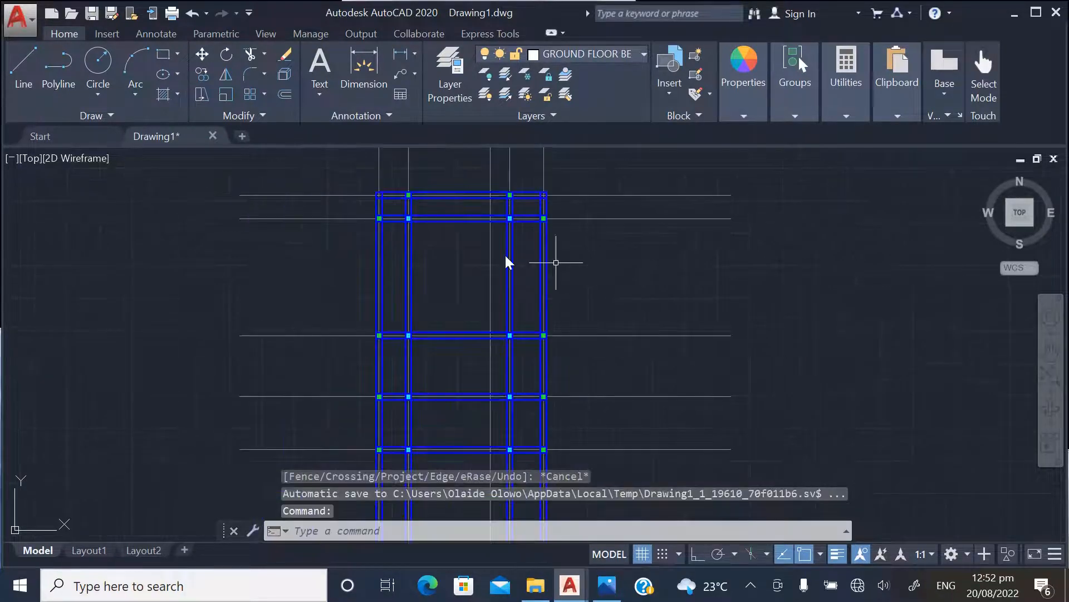
scroll(416, 206, up, 5)
scroll(427, 265, up, 3)
scroll(418, 310, down, 2)
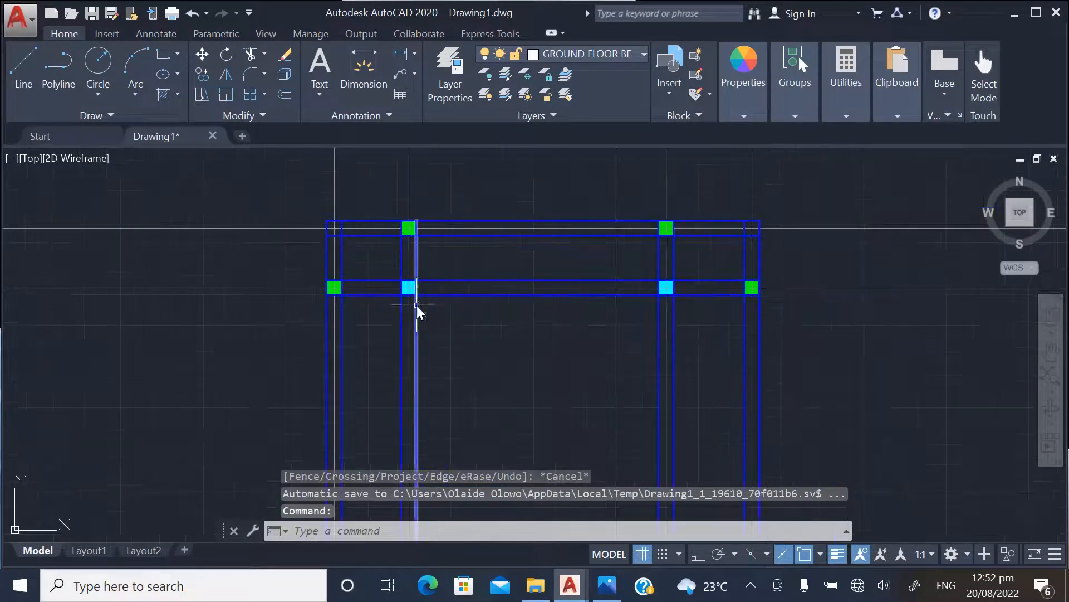
scroll(370, 215, up, 2)
scroll(372, 256, down, 2)
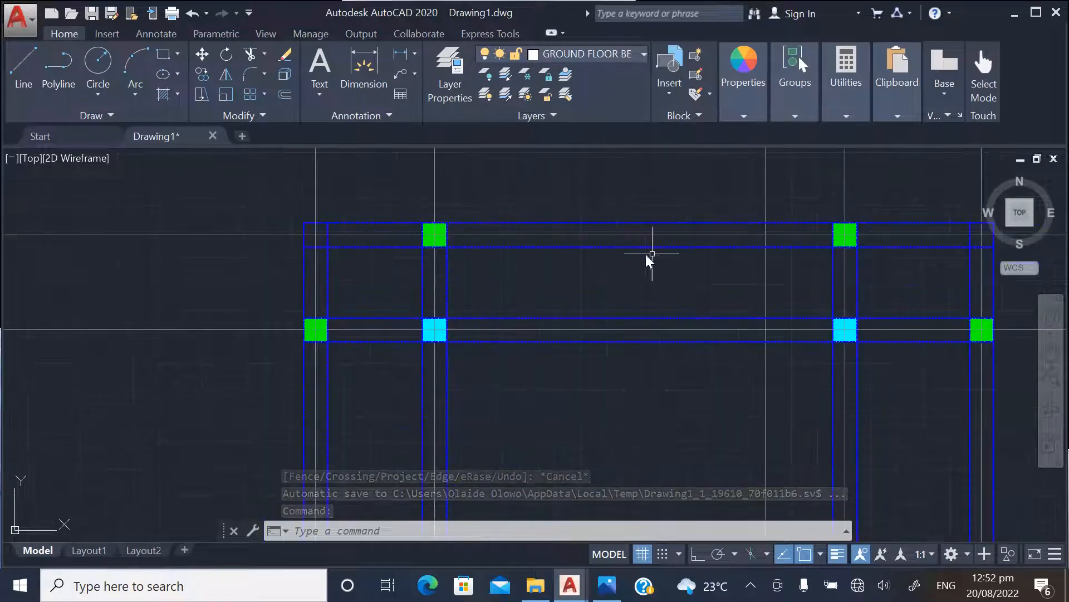
scroll(613, 252, up, 3)
scroll(447, 250, down, 5)
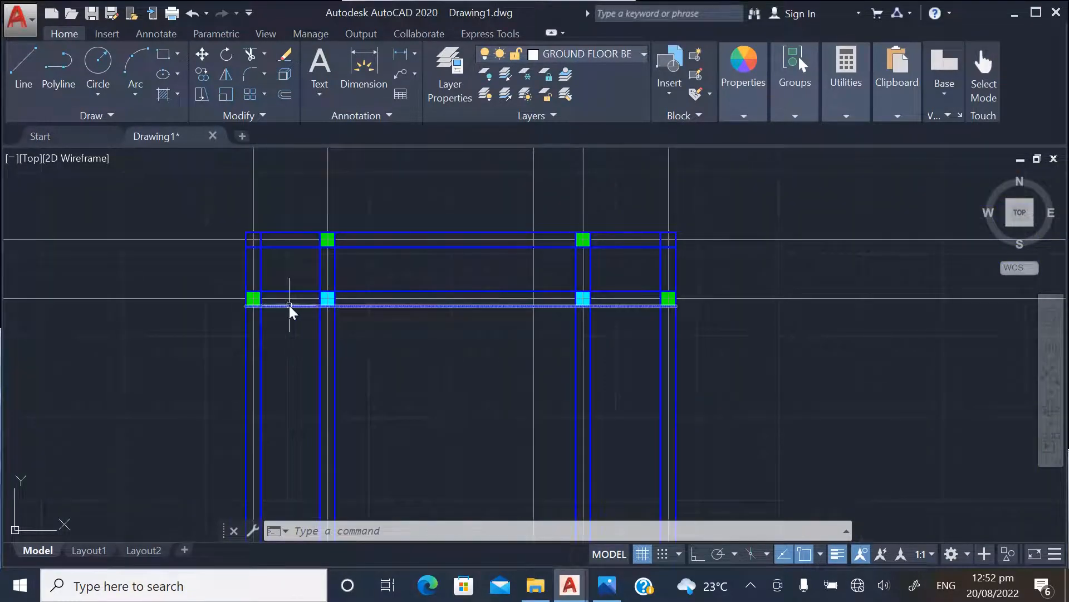
scroll(289, 305, up, 4)
scroll(453, 274, down, 6)
scroll(687, 265, up, 8)
scroll(647, 313, down, 6)
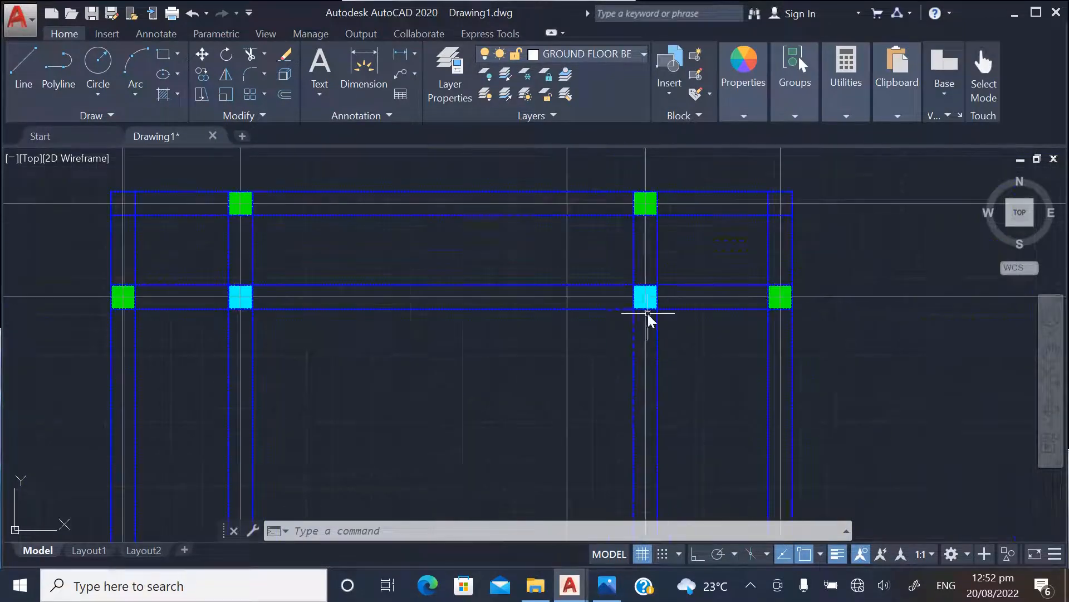
scroll(372, 256, up, 4)
scroll(376, 249, down, 5)
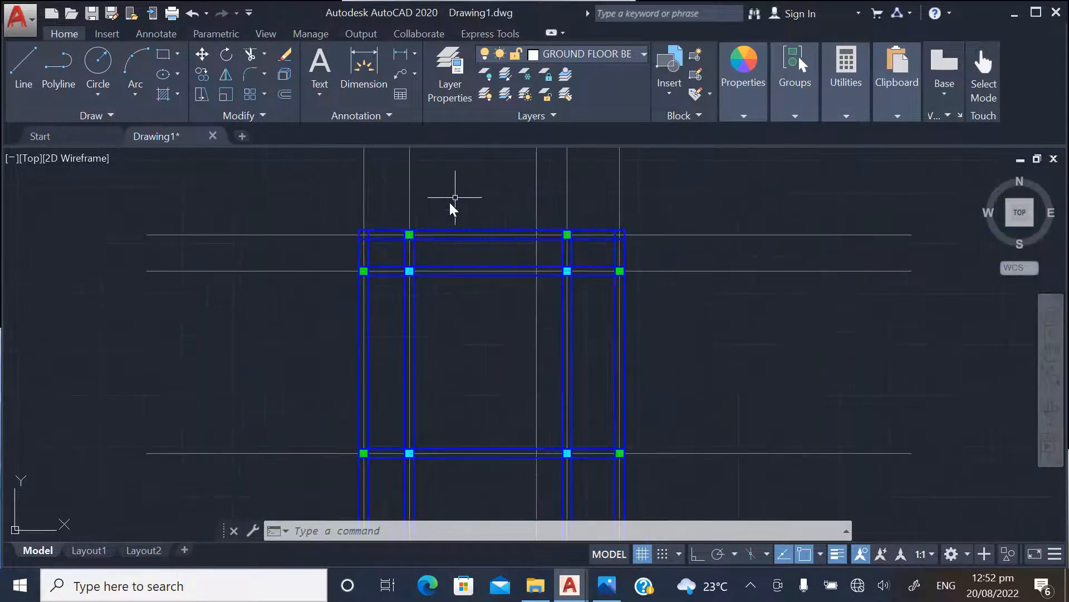
scroll(437, 234, up, 3)
scroll(466, 372, down, 3)
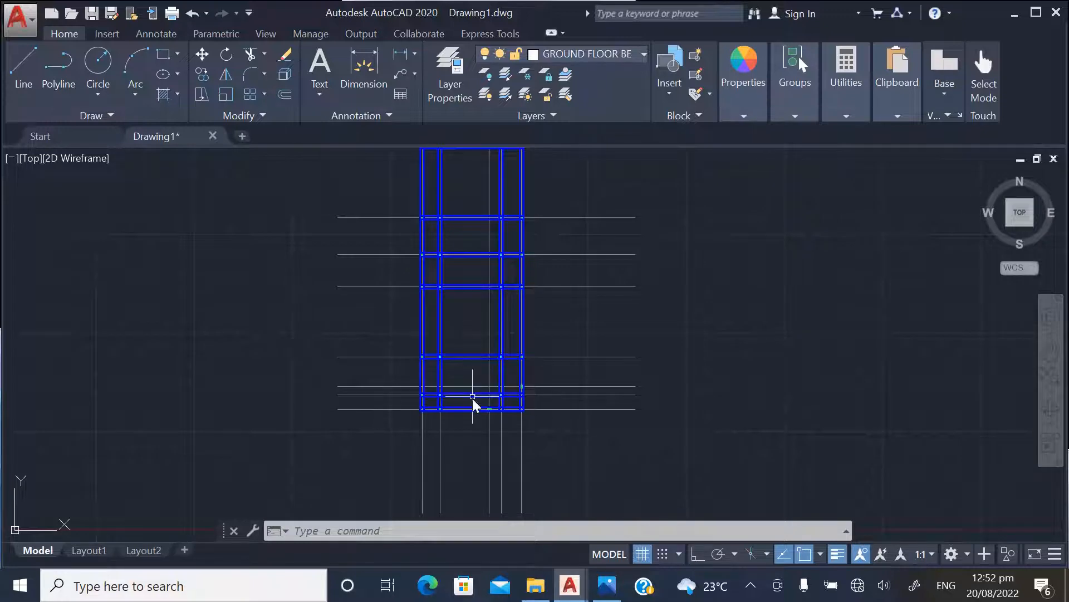
scroll(516, 289, down, 2)
scroll(505, 278, up, 4)
scroll(508, 303, down, 7)
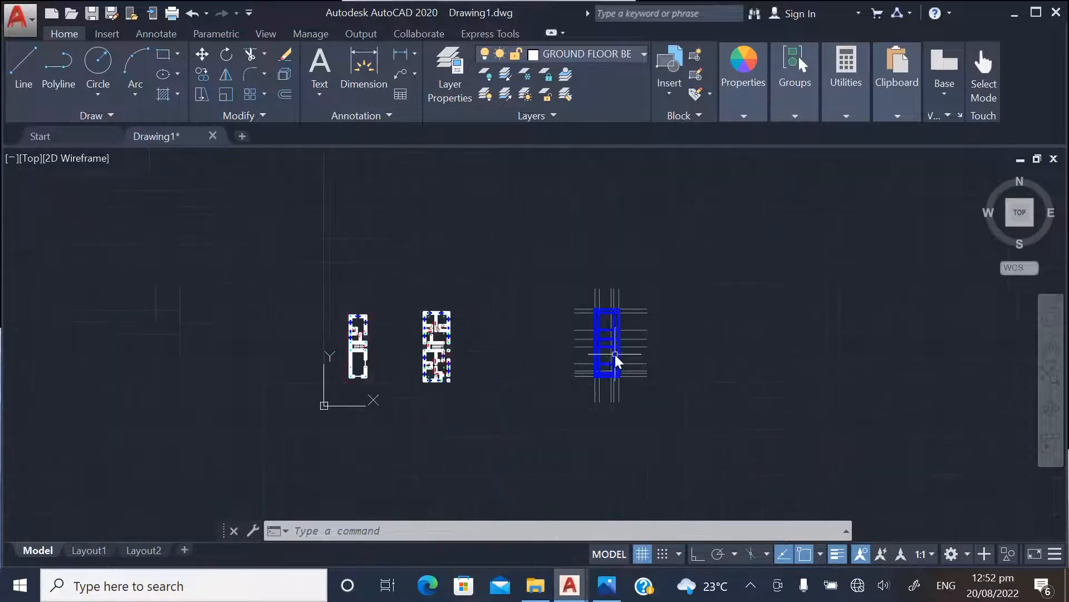
scroll(449, 354, up, 5)
scroll(423, 346, down, 6)
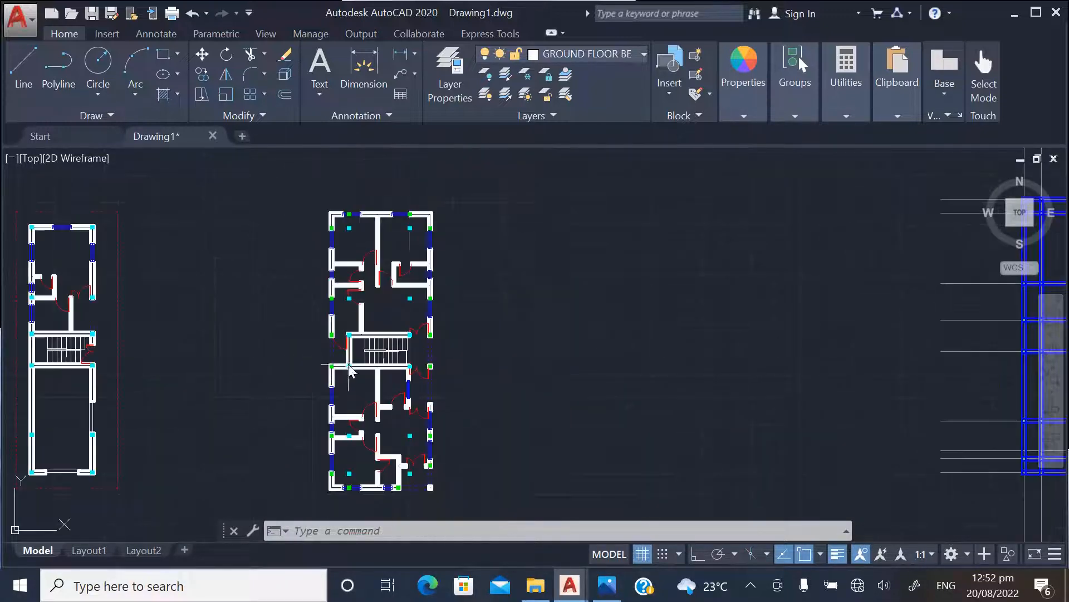
scroll(588, 353, up, 8)
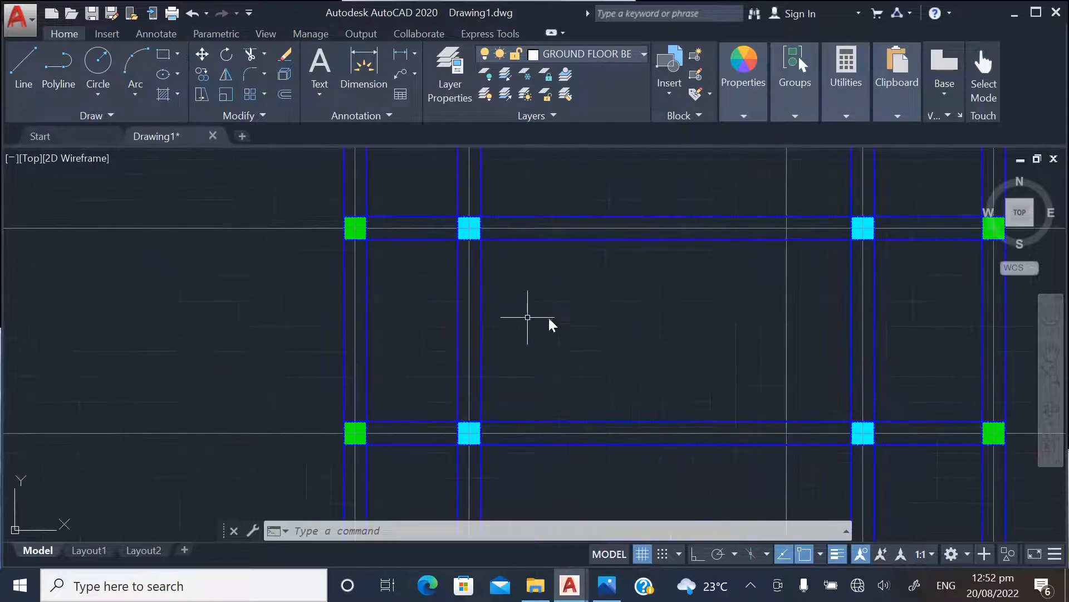
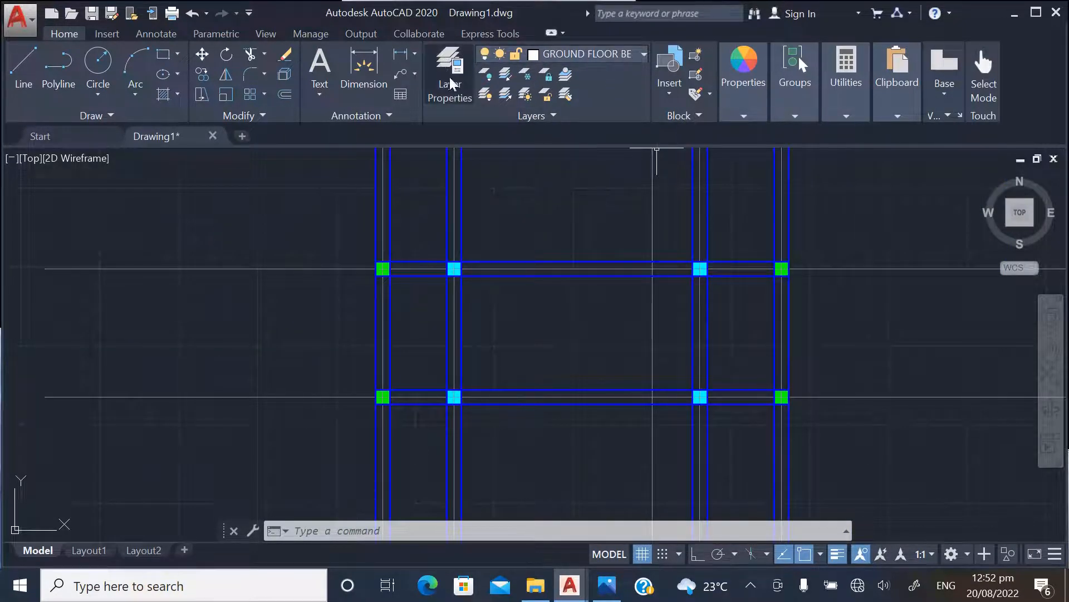
Set the current lineweight, linetype and colour all to ByLayer
mouse_move(741, 62)
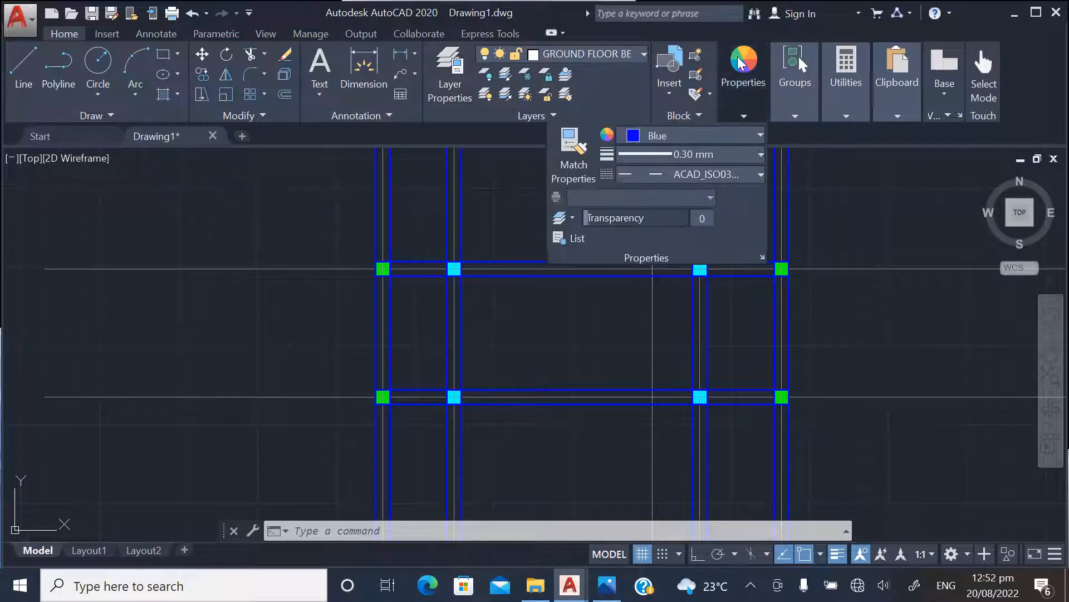
click(688, 155)
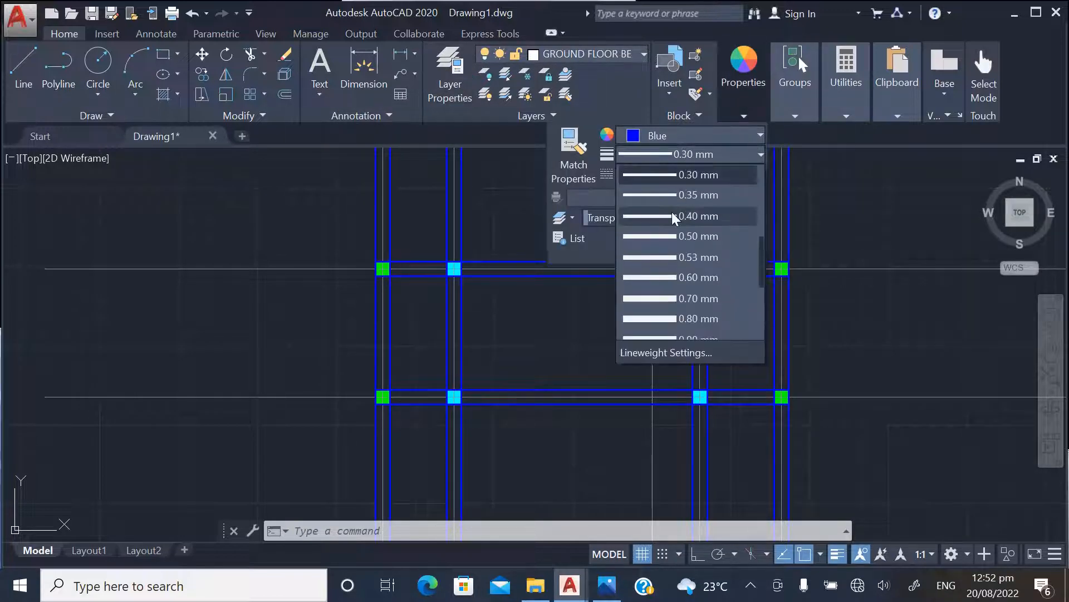
scroll(702, 193, up, 3)
click(695, 175)
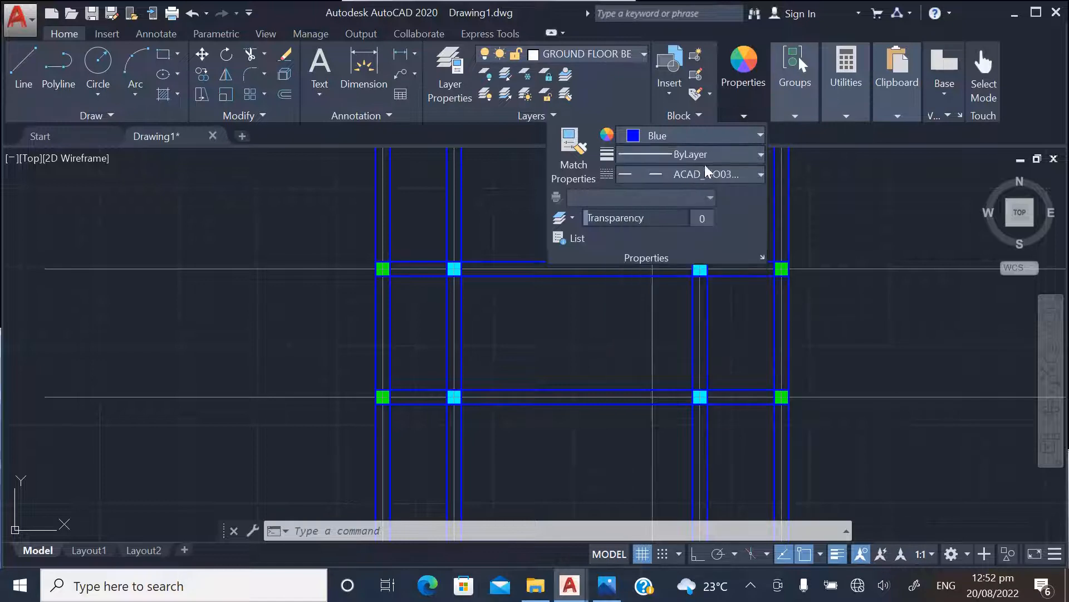
click(716, 170)
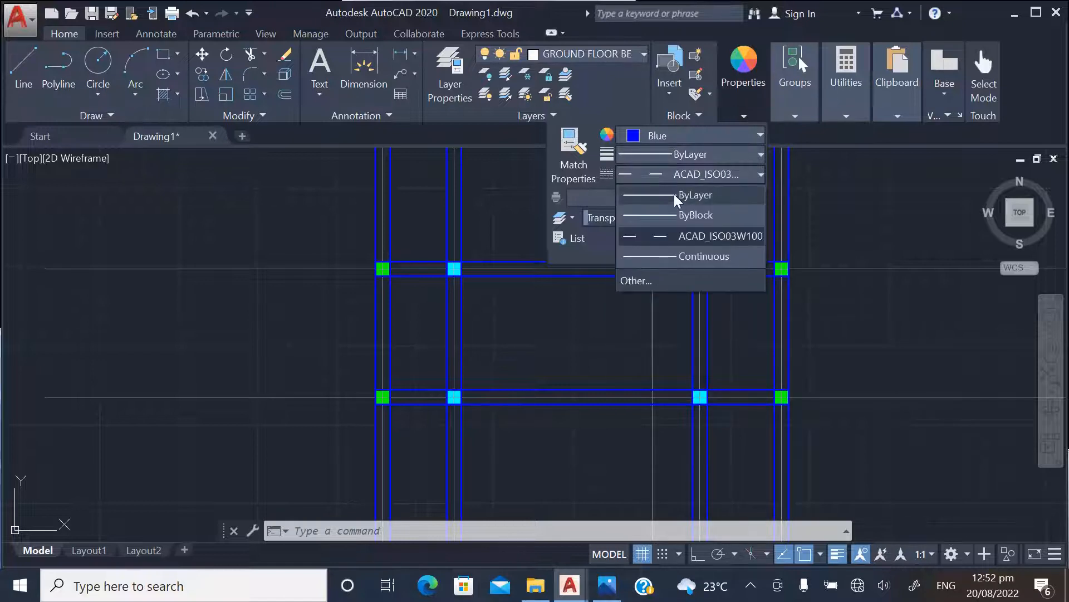
click(674, 193)
click(687, 135)
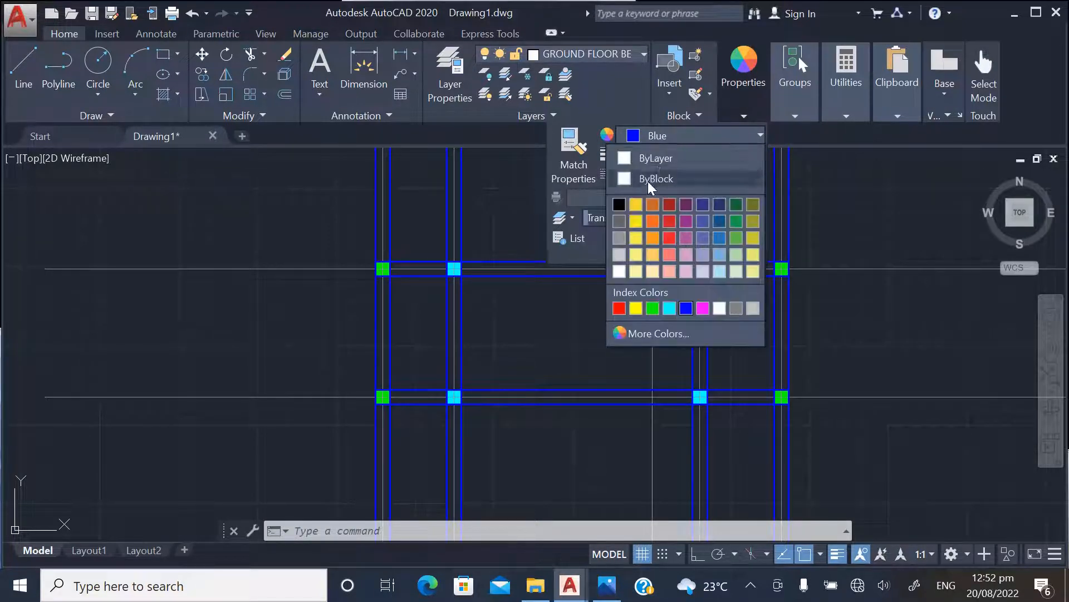
click(626, 158)
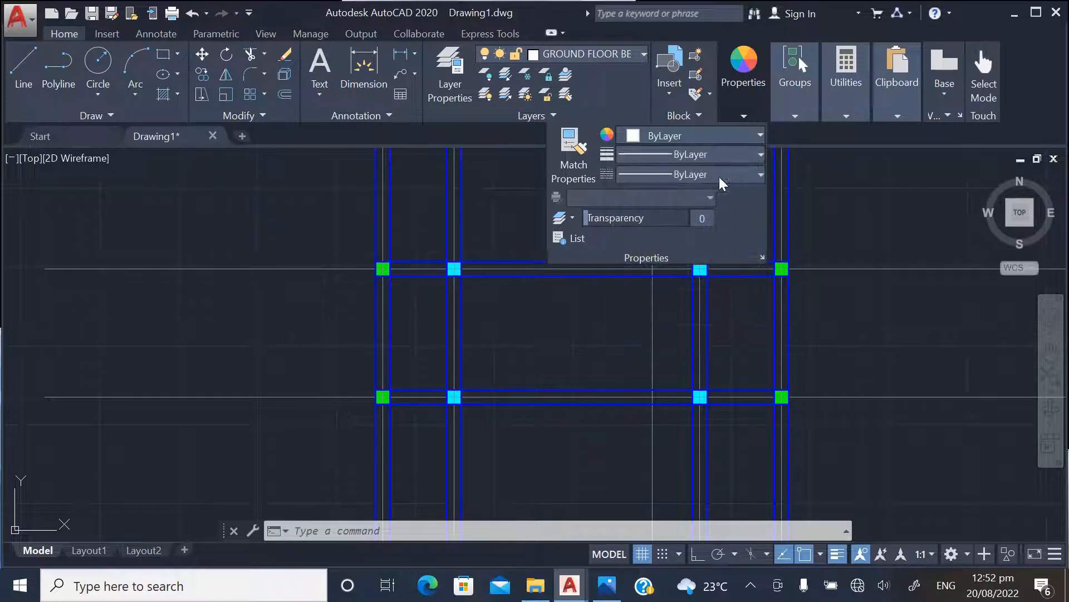
Draw two crossing diagonal lines between the inner column corners of the central bay, between the fourth and fifth beam rows
click(22, 71)
scroll(557, 323, down, 3)
scroll(535, 323, up, 6)
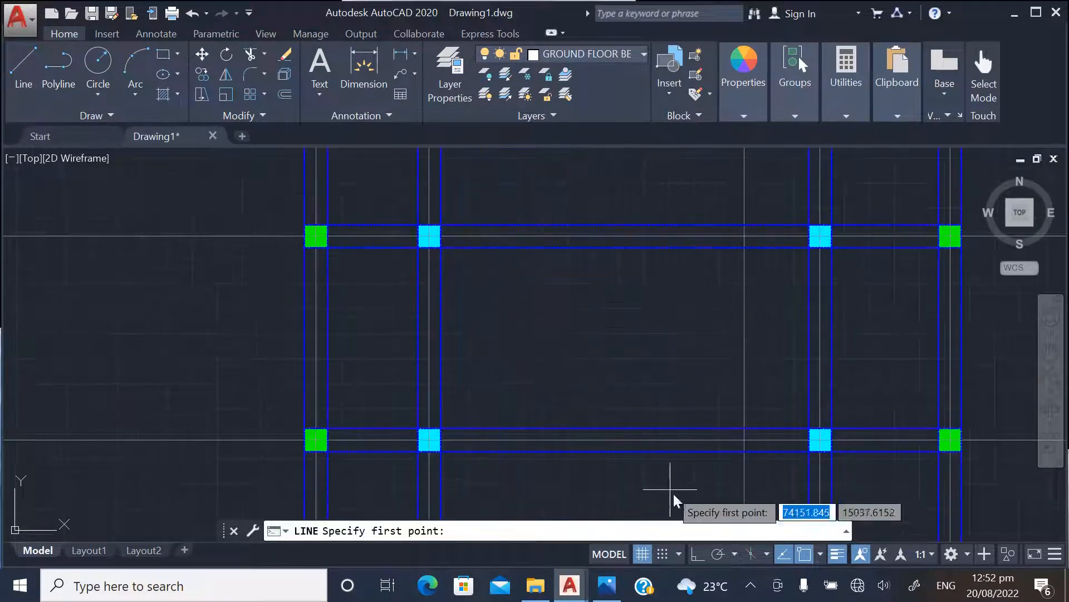
click(441, 248)
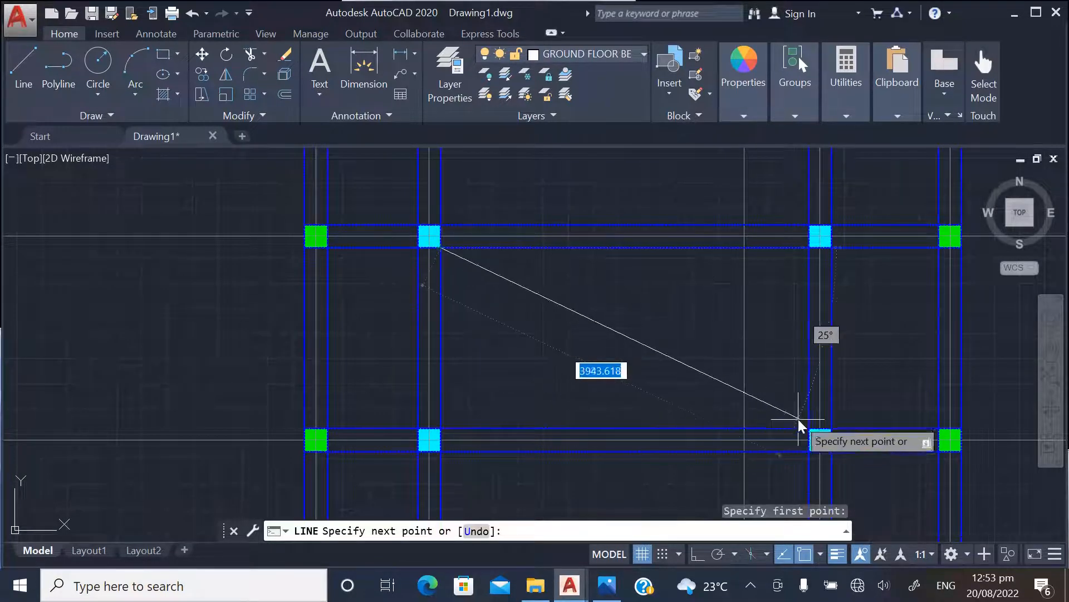
click(809, 429)
key(Return)
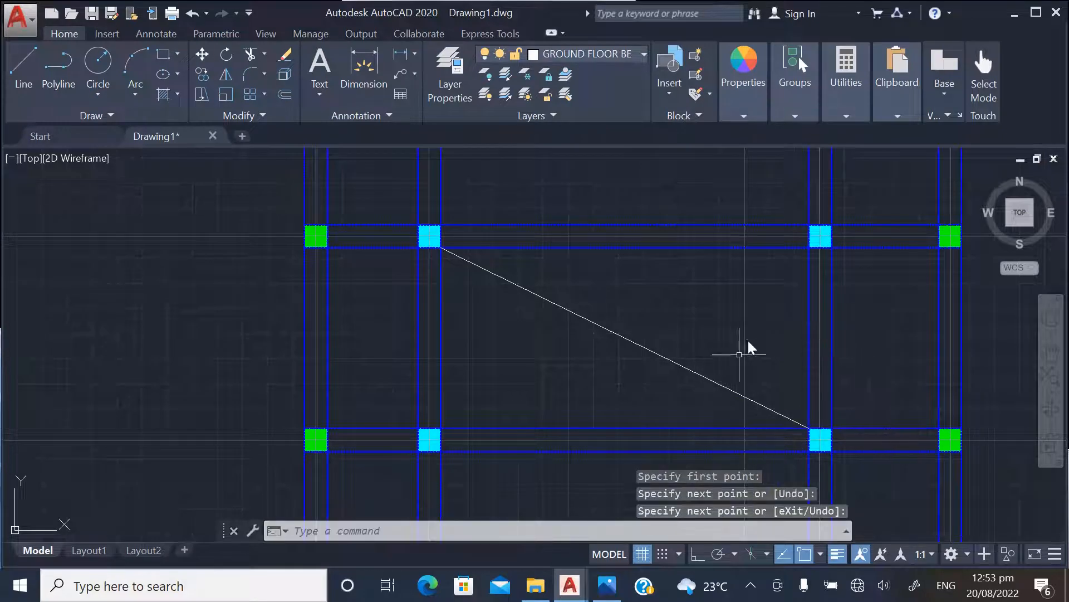
key(Return)
click(806, 250)
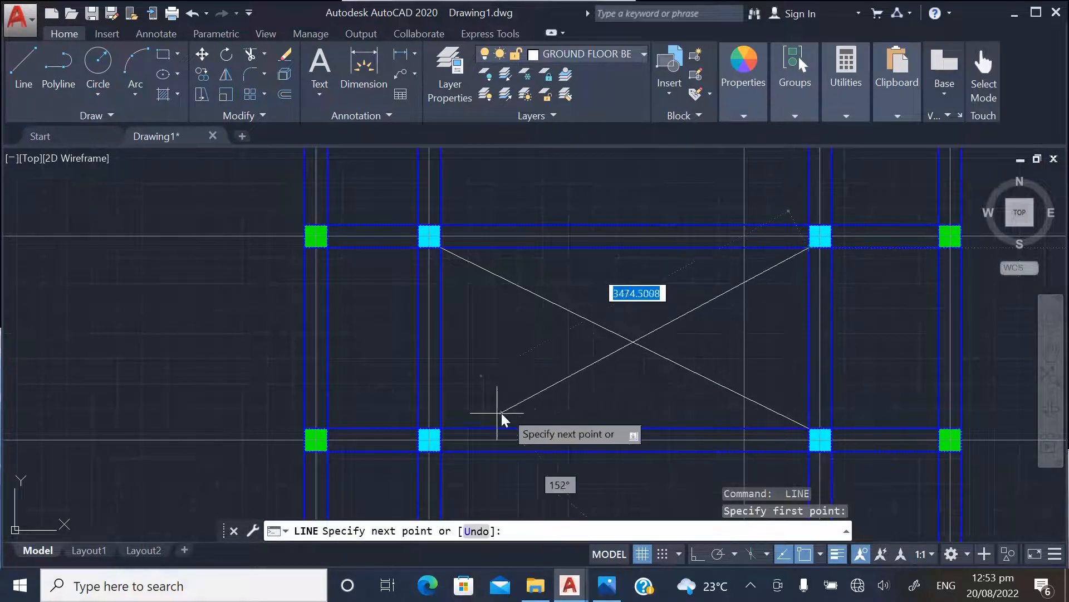
click(441, 430)
key(Return)
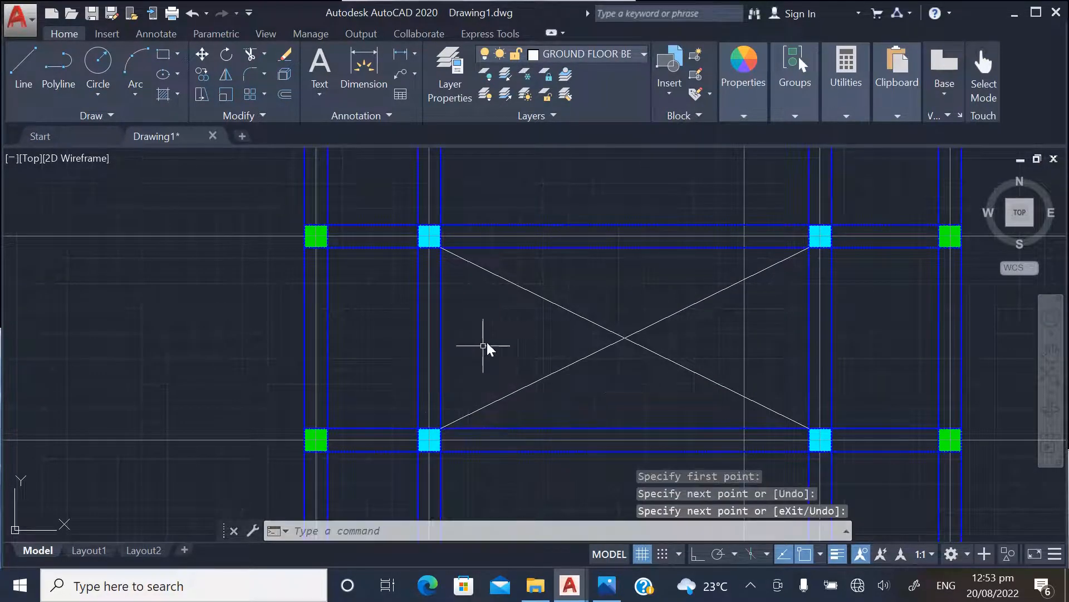
Compare the overall beam layout and the crossed-out central bay with the floor plans
scroll(490, 365, down, 5)
scroll(484, 378, down, 2)
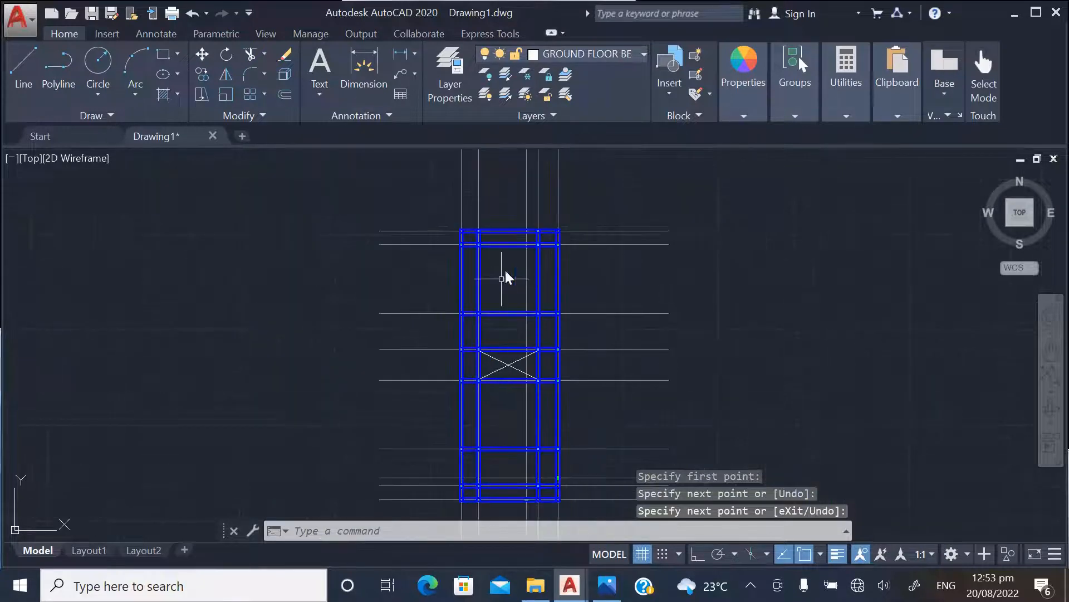
scroll(501, 370, up, 8)
scroll(624, 368, down, 10)
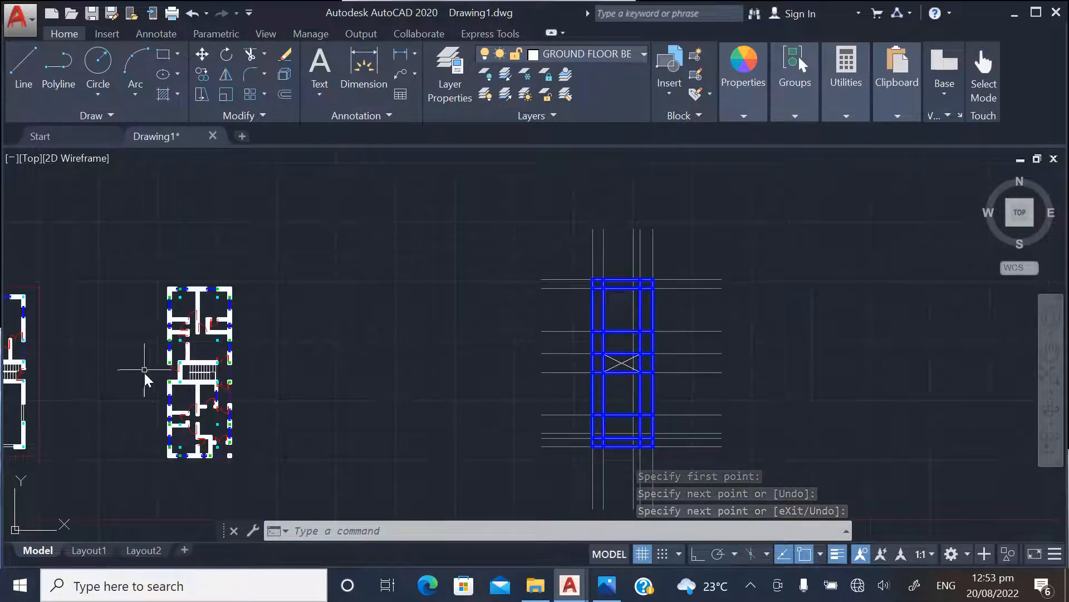
scroll(179, 382, up, 6)
scroll(337, 348, down, 8)
scroll(713, 365, up, 8)
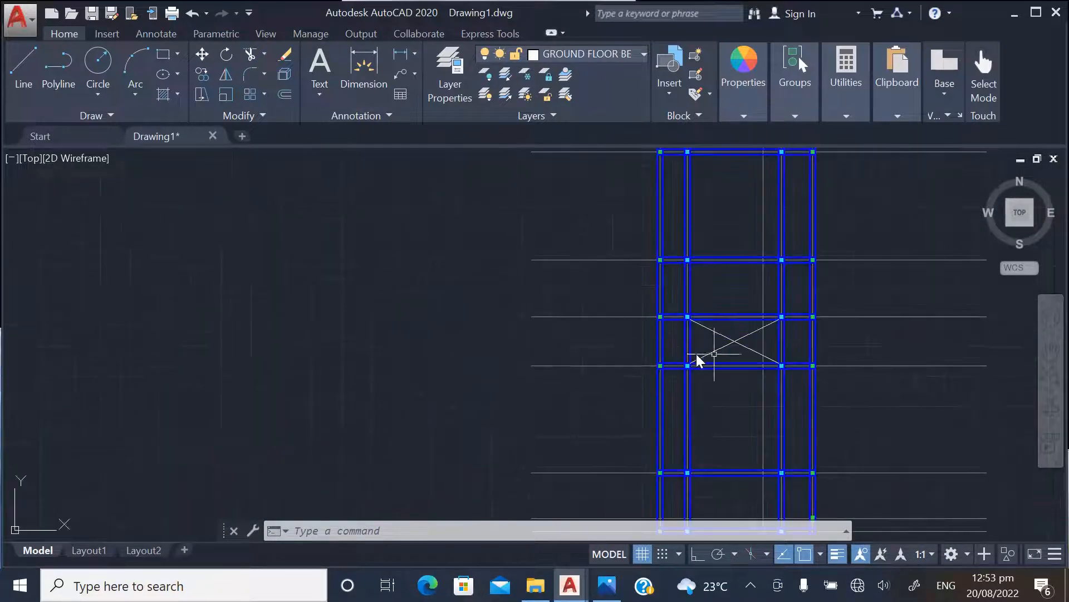
scroll(724, 356, down, 4)
scroll(640, 358, up, 4)
scroll(468, 373, up, 4)
scroll(451, 374, down, 8)
scroll(448, 392, up, 4)
scroll(473, 422, down, 4)
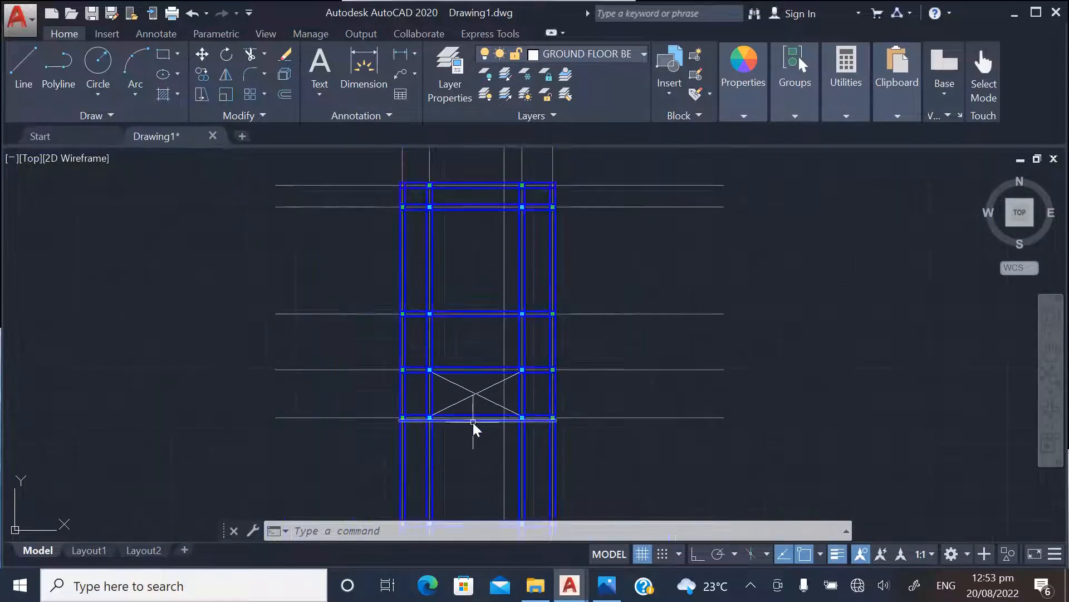
scroll(432, 223, up, 2)
scroll(362, 298, down, 4)
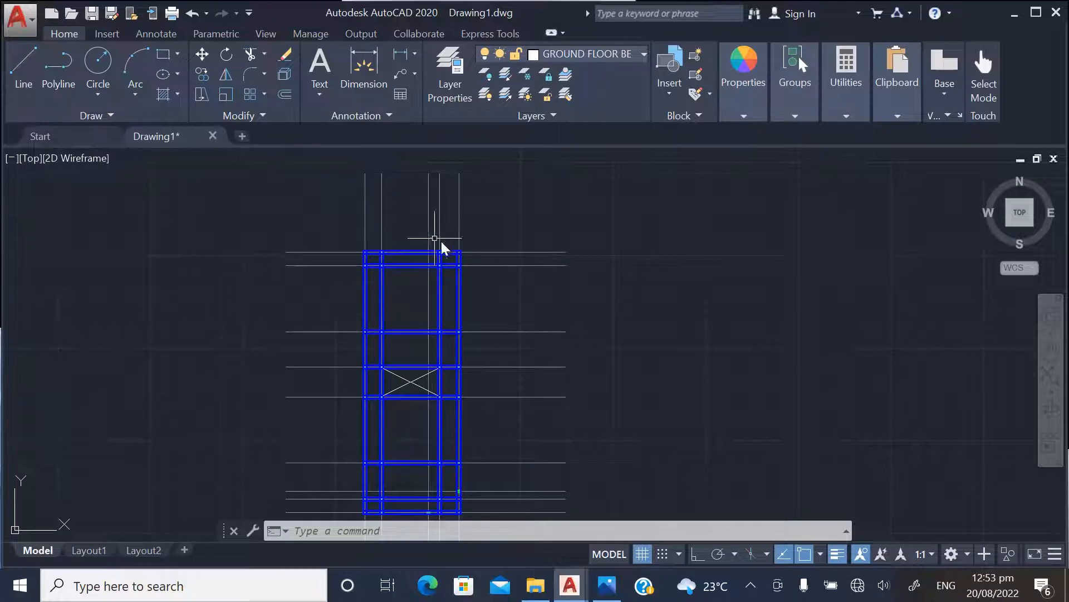
Examine the top two beam rows and how the beam lines meet the green columns
scroll(373, 217, up, 6)
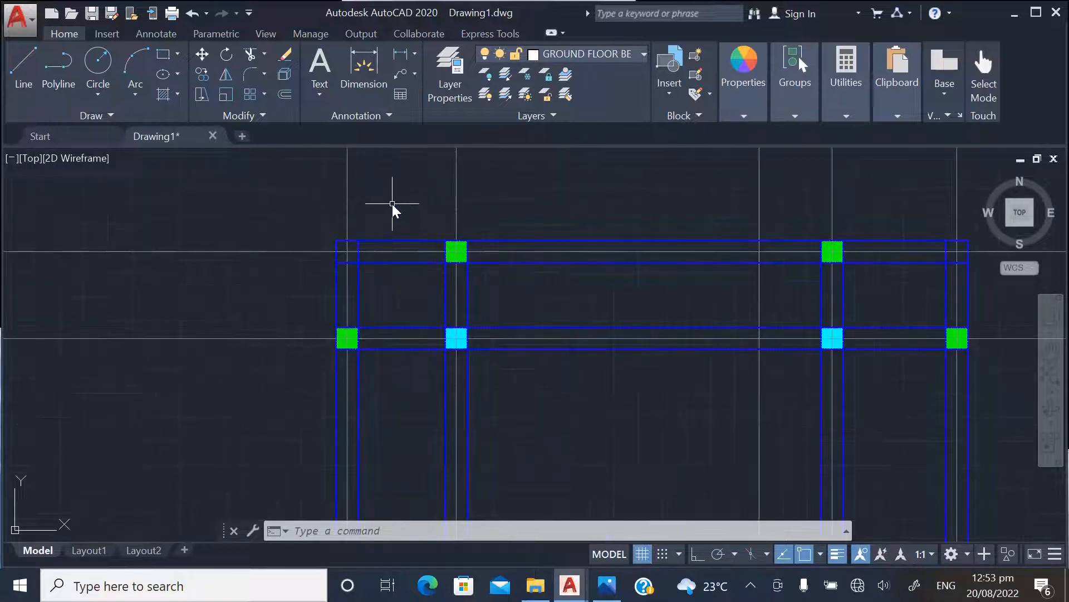
scroll(393, 203, down, 2)
scroll(412, 205, down, 2)
scroll(440, 209, down, 2)
scroll(455, 219, down, 2)
scroll(441, 394, down, 2)
scroll(418, 245, up, 4)
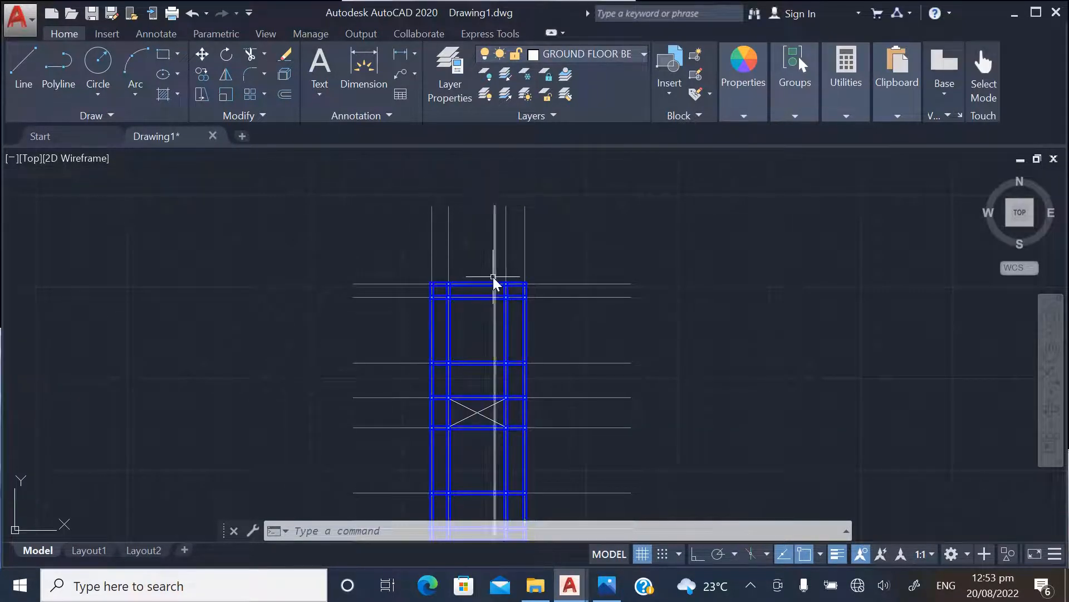
scroll(493, 289, up, 6)
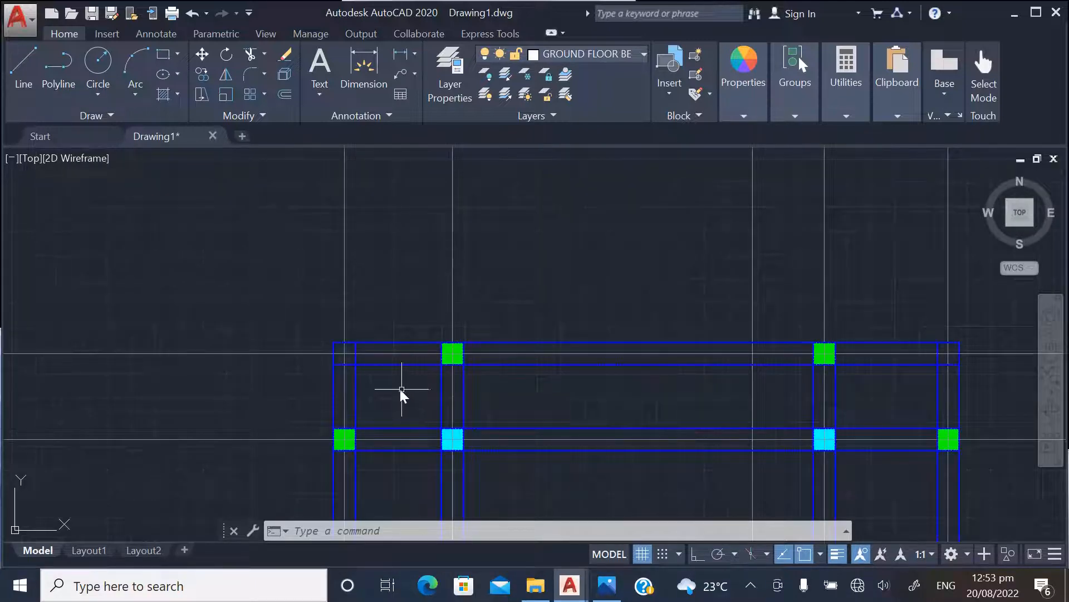
scroll(390, 383, up, 4)
scroll(585, 353, up, 4)
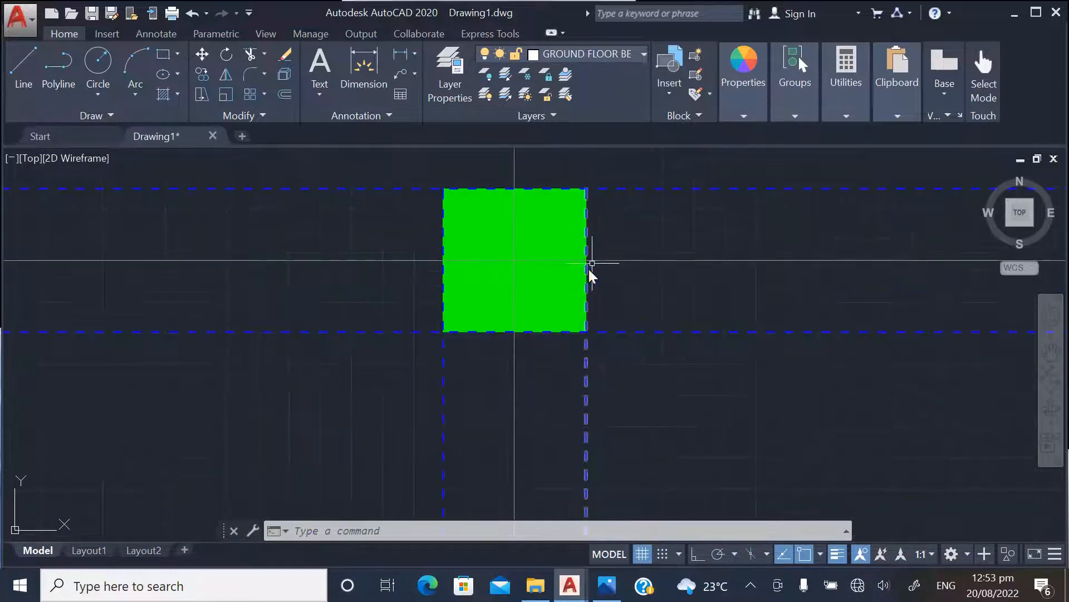
scroll(497, 269, down, 2)
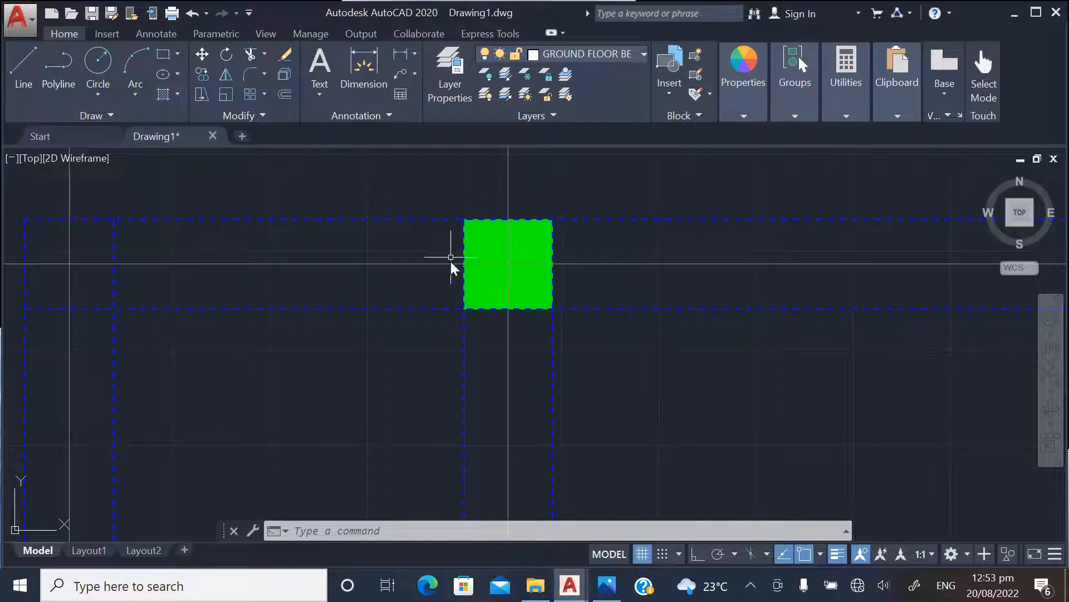
scroll(823, 286, down, 8)
Select one green column hatch in the top row and extend the selection to all similar hatches
scroll(644, 284, up, 10)
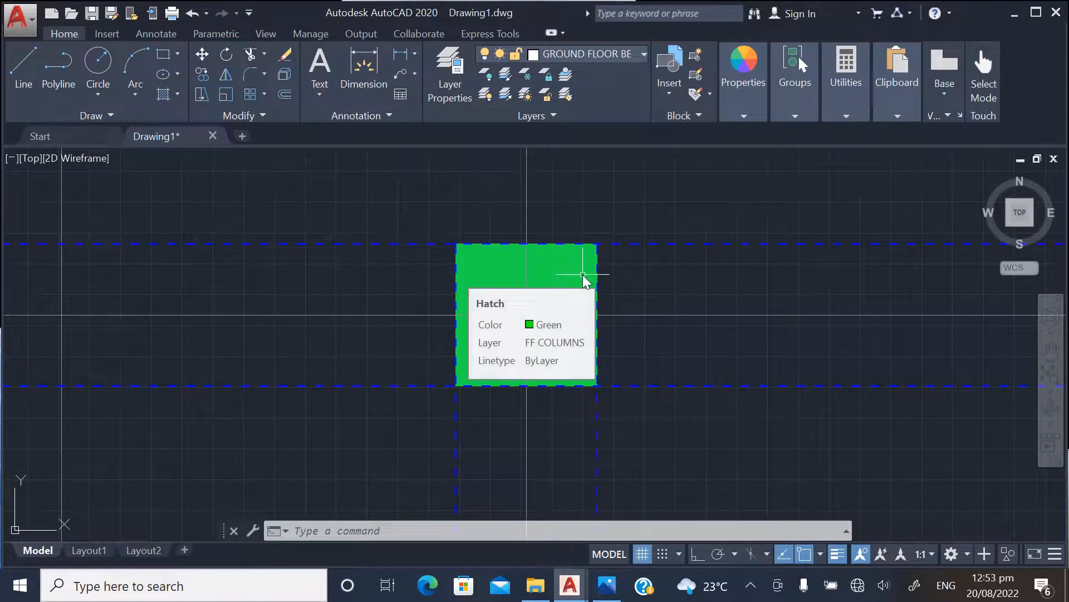
click(565, 269)
right_click(564, 269)
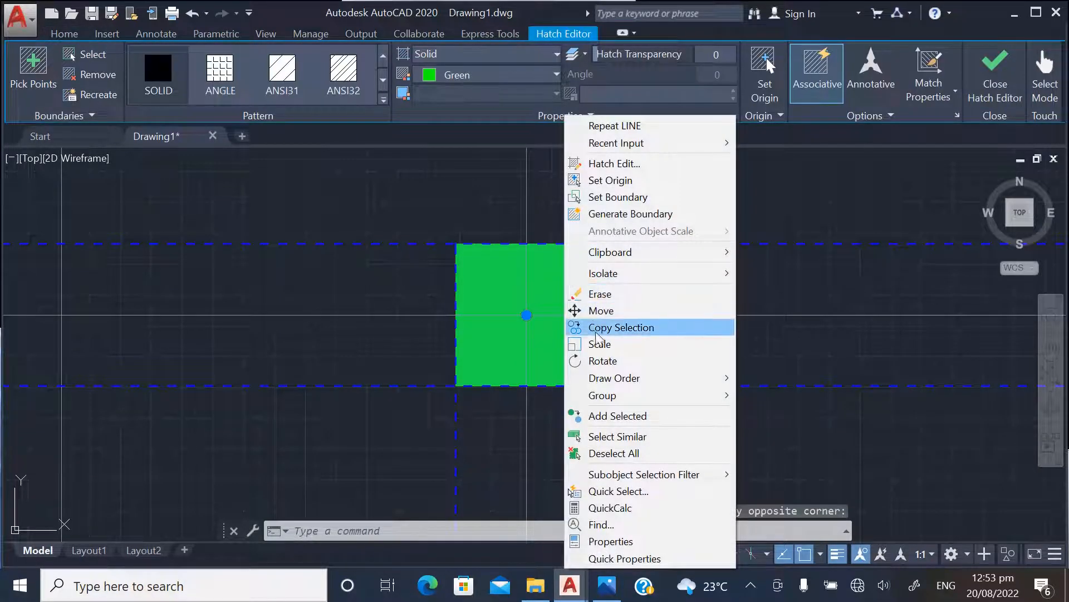
click(611, 438)
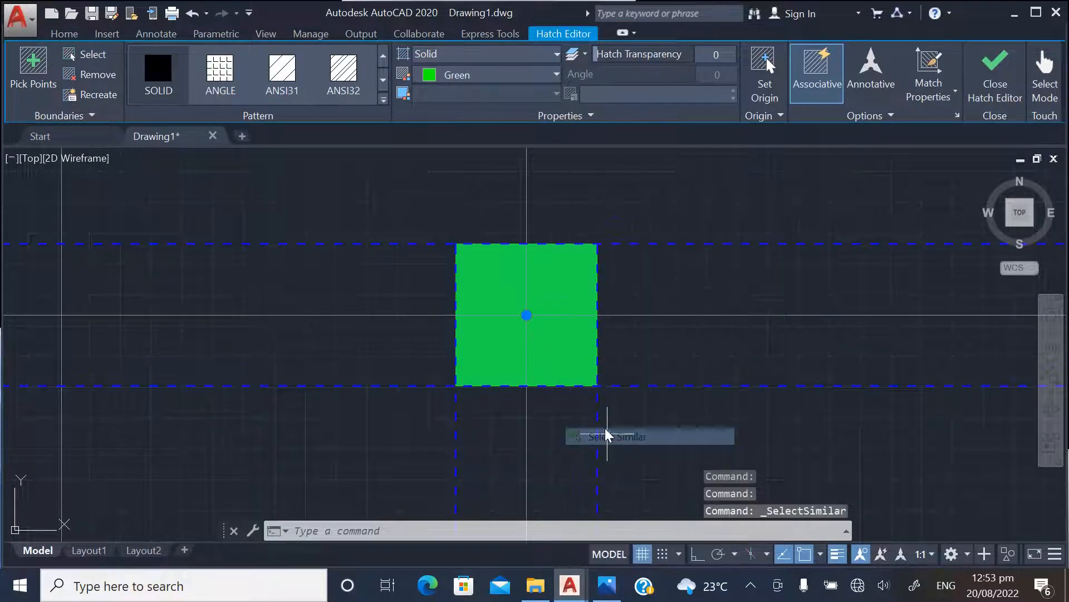
scroll(536, 312, down, 6)
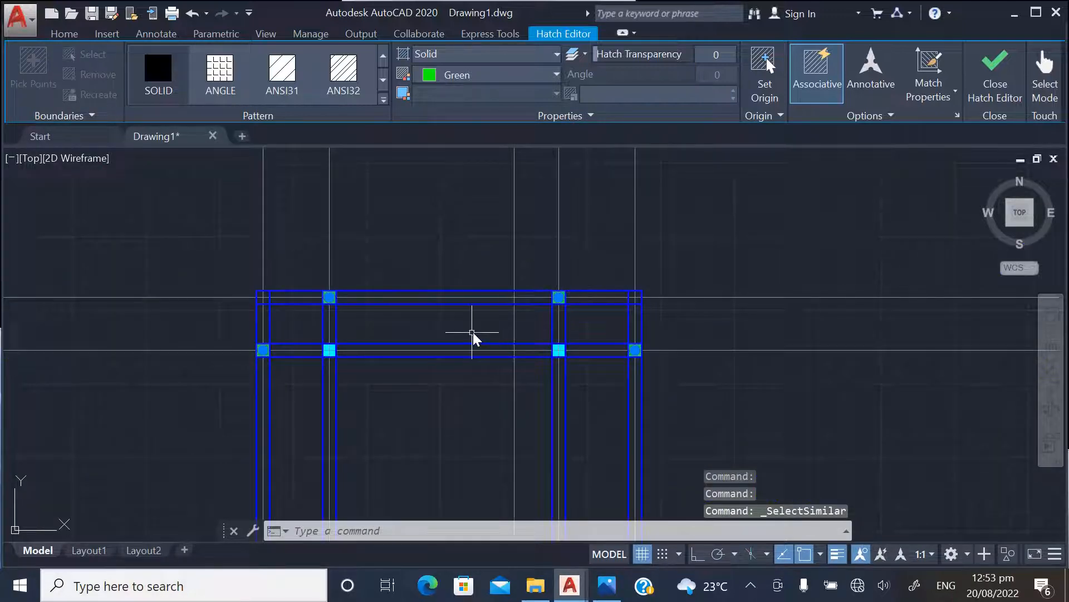
Add a second-row beam line to the selection and extend it to all similar lines, including the diagonals
scroll(393, 311, up, 8)
click(462, 335)
click(463, 335)
right_click(466, 336)
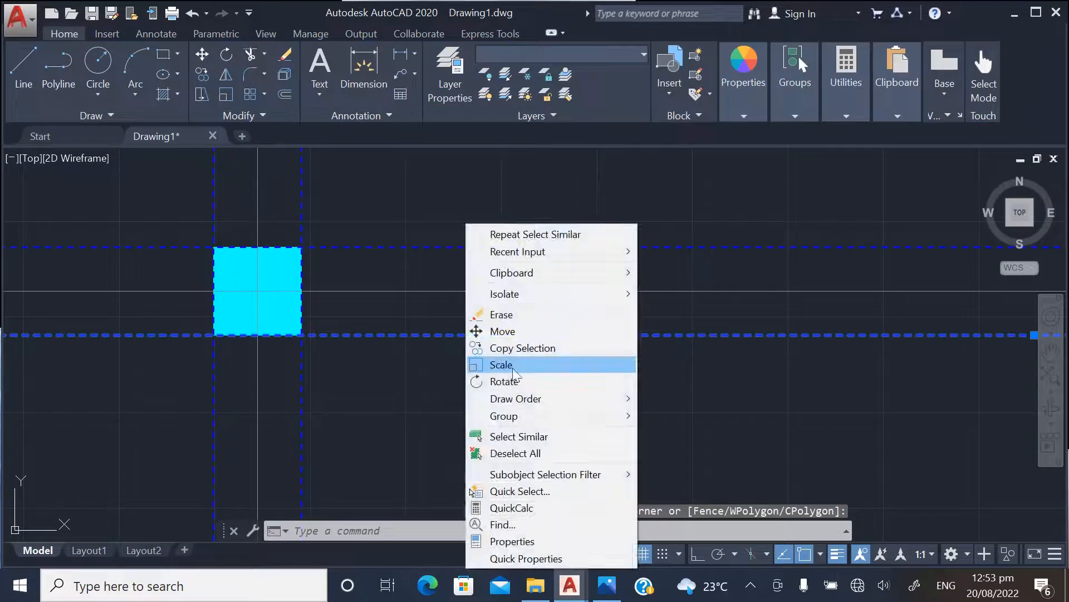
click(518, 436)
scroll(444, 295, down, 2)
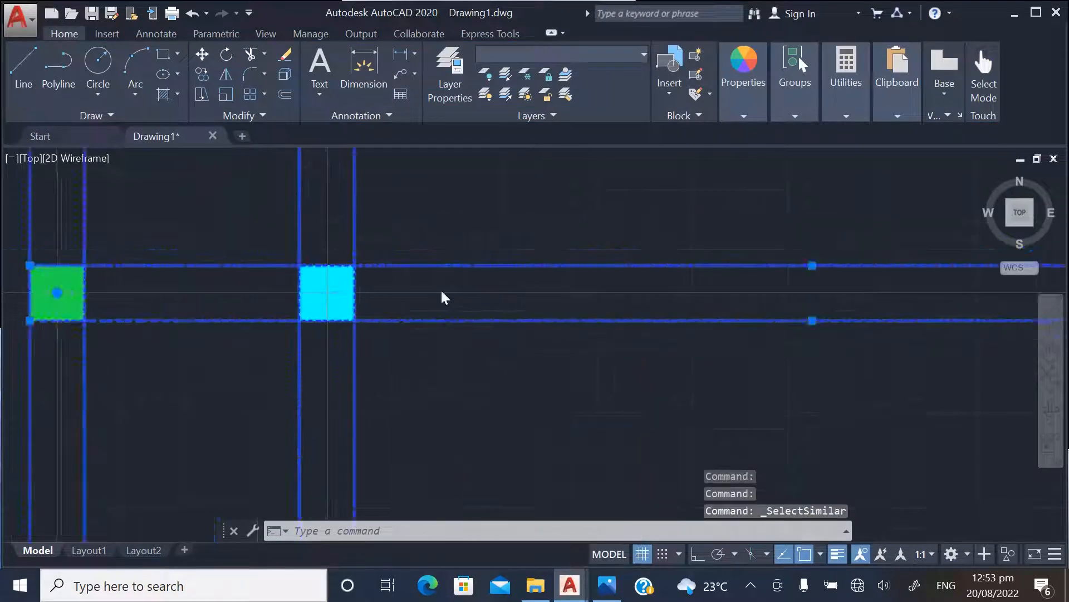
scroll(441, 296, down, 5)
scroll(419, 301, up, 6)
scroll(435, 283, down, 10)
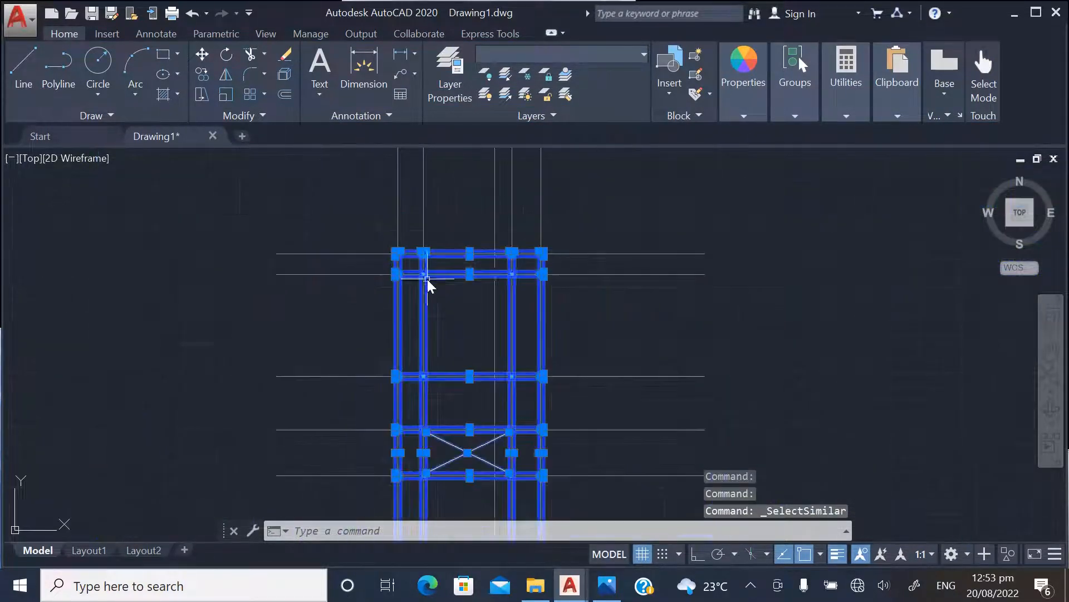
Copy the selected beam lines and green column hatches to the empty area beyond the separate set of green columns
right_click(446, 216)
click(498, 340)
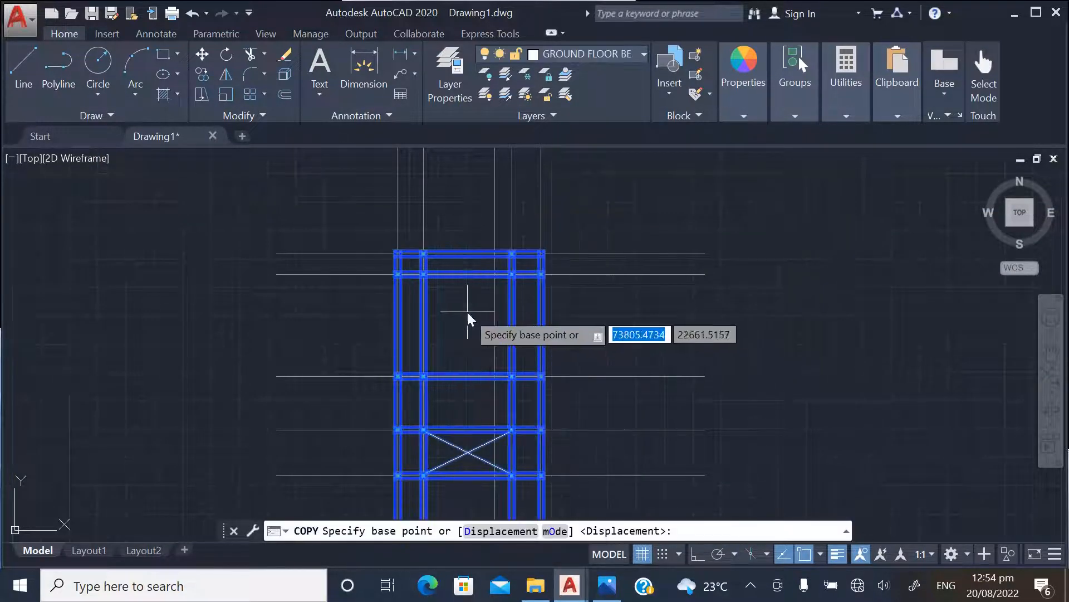
click(467, 312)
scroll(365, 278, down, 4)
scroll(621, 299, up, 2)
scroll(574, 275, down, 4)
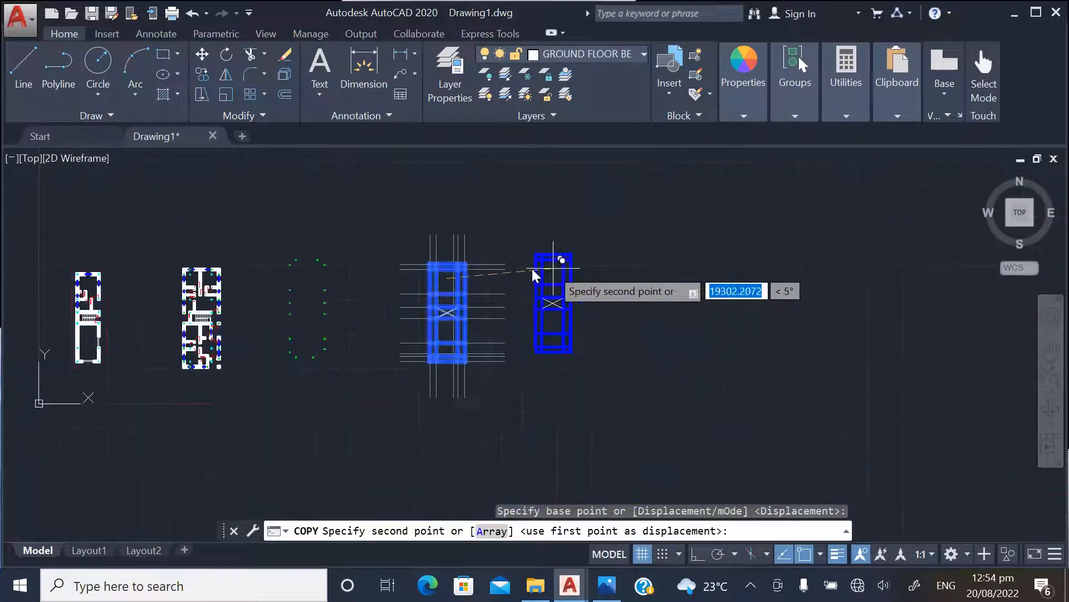
scroll(529, 296, down, 4)
scroll(613, 288, up, 4)
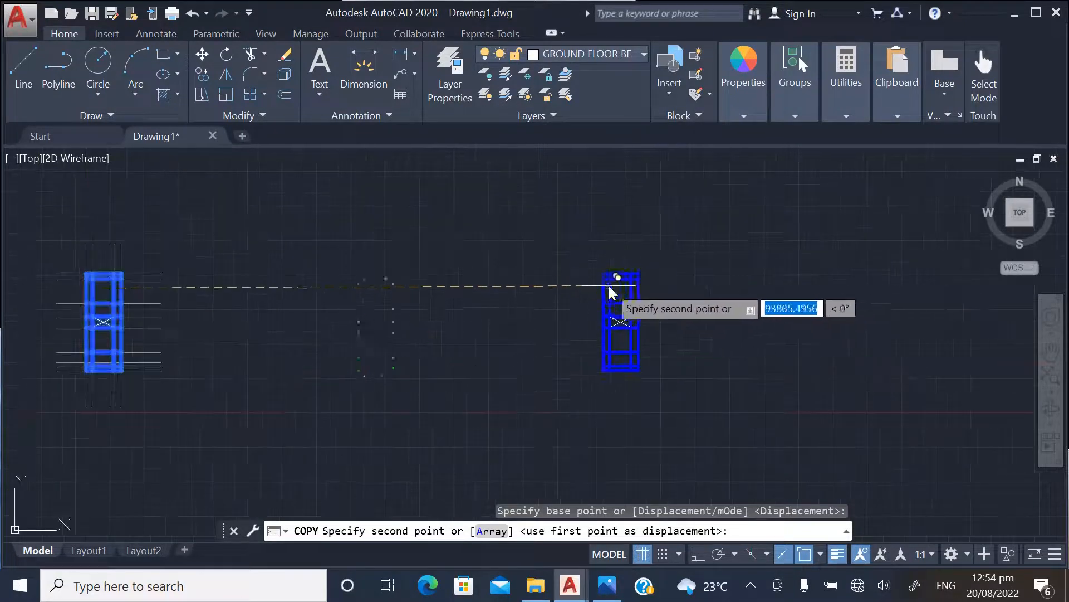
click(599, 289)
key(Escape)
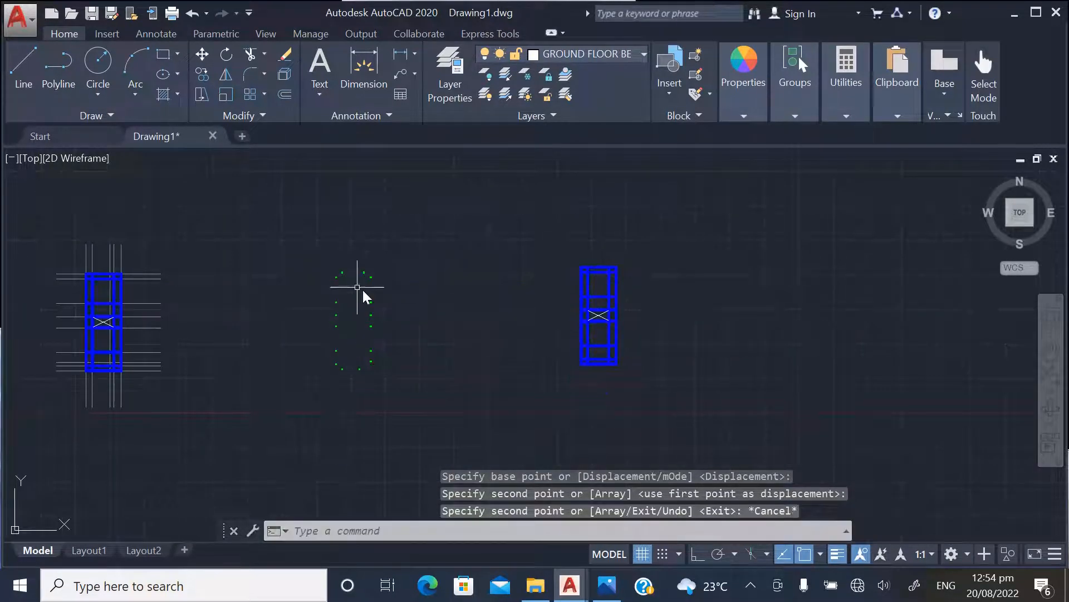
Delete the separate set of green column hatches between the original beam layout and its copy
click(295, 245)
click(438, 389)
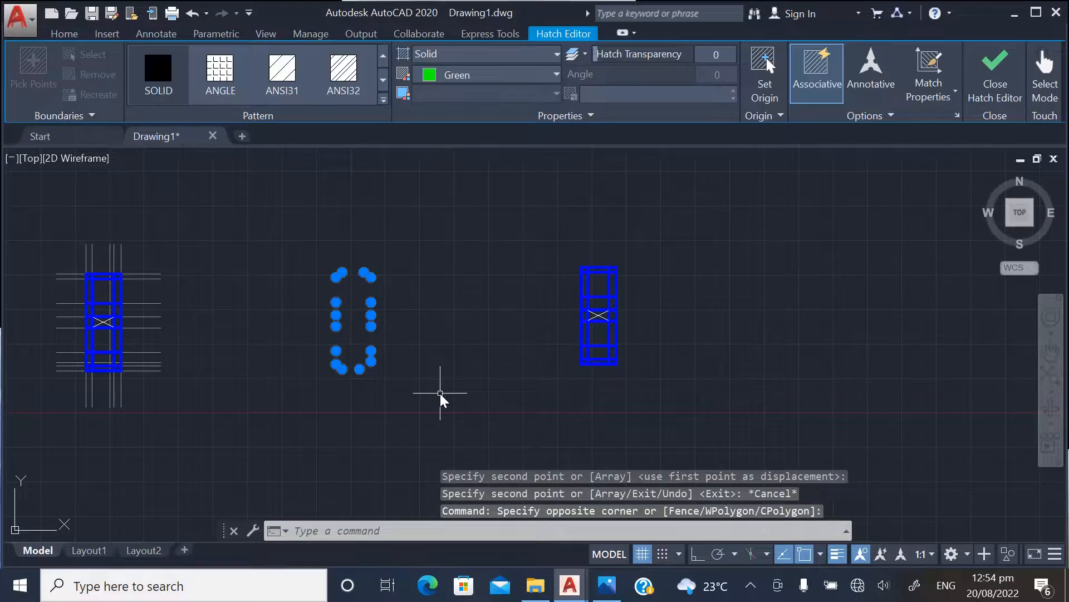
key(Delete)
scroll(637, 273, up, 4)
scroll(474, 229, down, 5)
Move the copied beam layout with its columns horizontally closer to the original layout
click(202, 54)
click(428, 203)
click(603, 363)
key(Return)
click(606, 312)
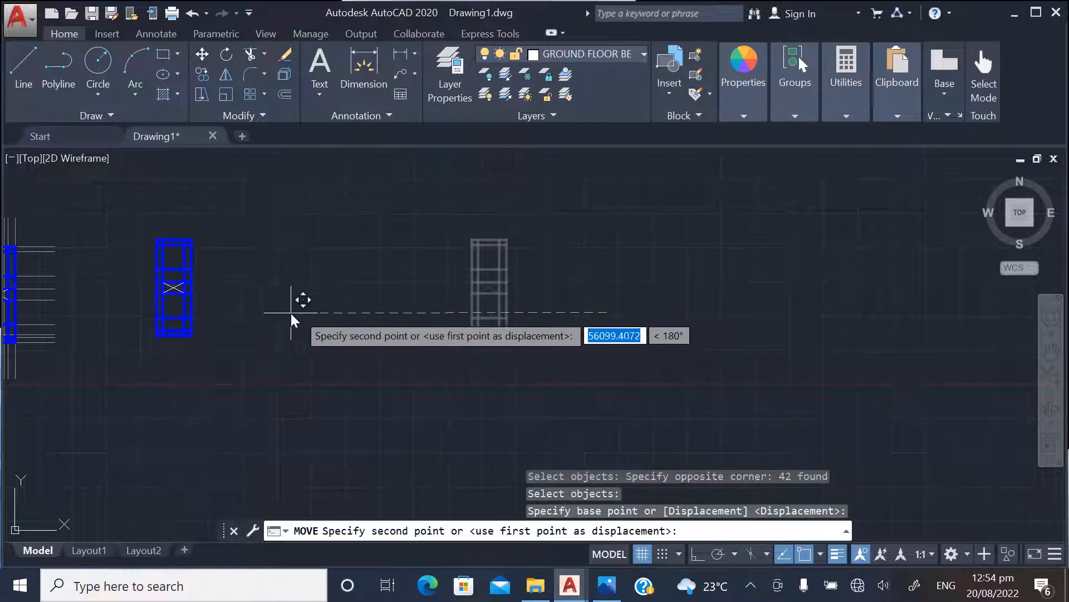
click(268, 316)
Examine the green columns and beam intersections in the top rows of the moved layout copy
scroll(583, 347, down, 3)
scroll(423, 313, up, 4)
scroll(436, 311, up, 6)
scroll(338, 290, down, 4)
scroll(485, 294, up, 2)
scroll(561, 295, up, 4)
scroll(533, 319, up, 2)
scroll(353, 336, down, 3)
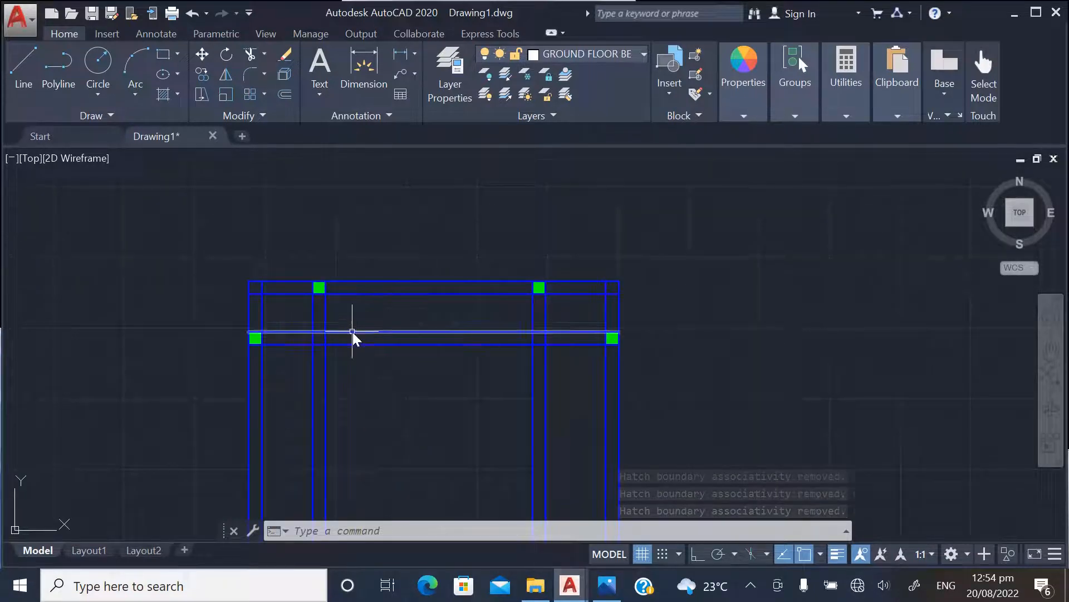
Delete the two lines of the second horizontal beam from the top in the copied beam layout
scroll(332, 318, up, 3)
scroll(349, 297, down, 2)
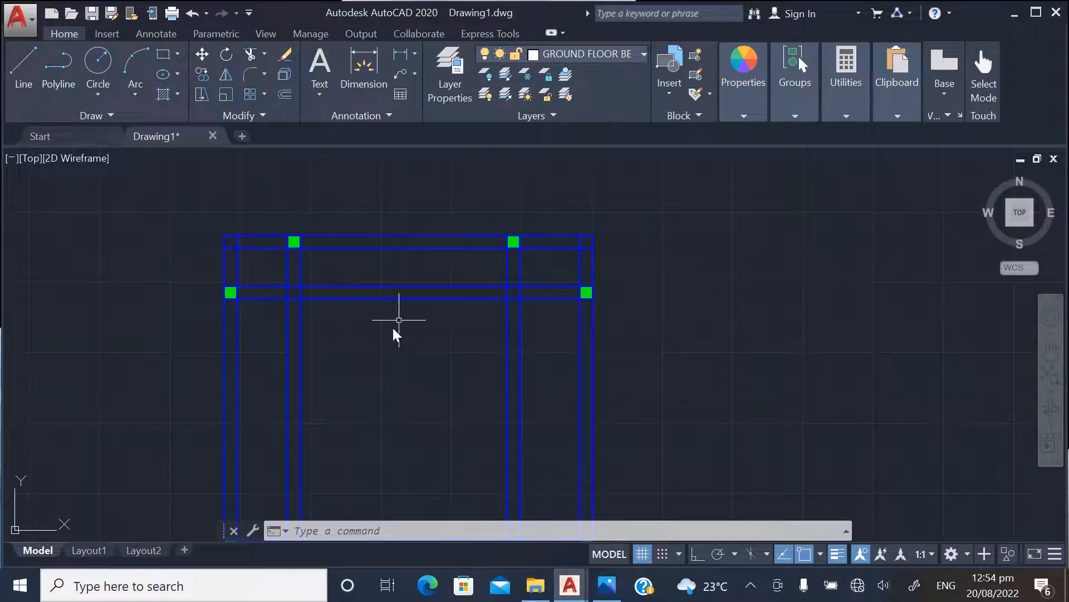
scroll(412, 289, down, 5)
scroll(420, 295, down, 2)
scroll(407, 283, up, 2)
scroll(408, 283, up, 4)
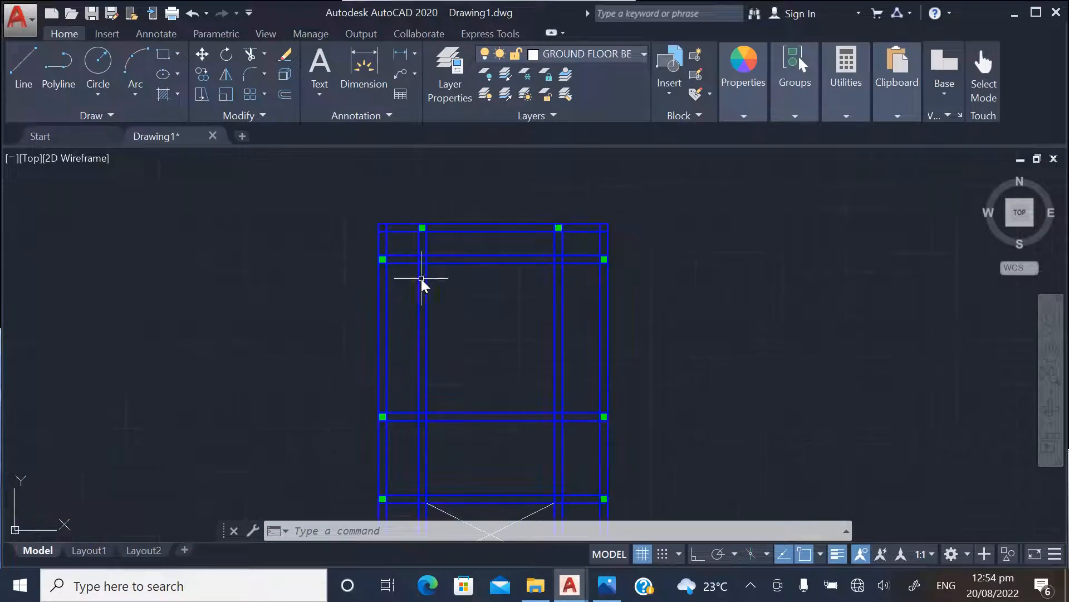
scroll(453, 236, up, 4)
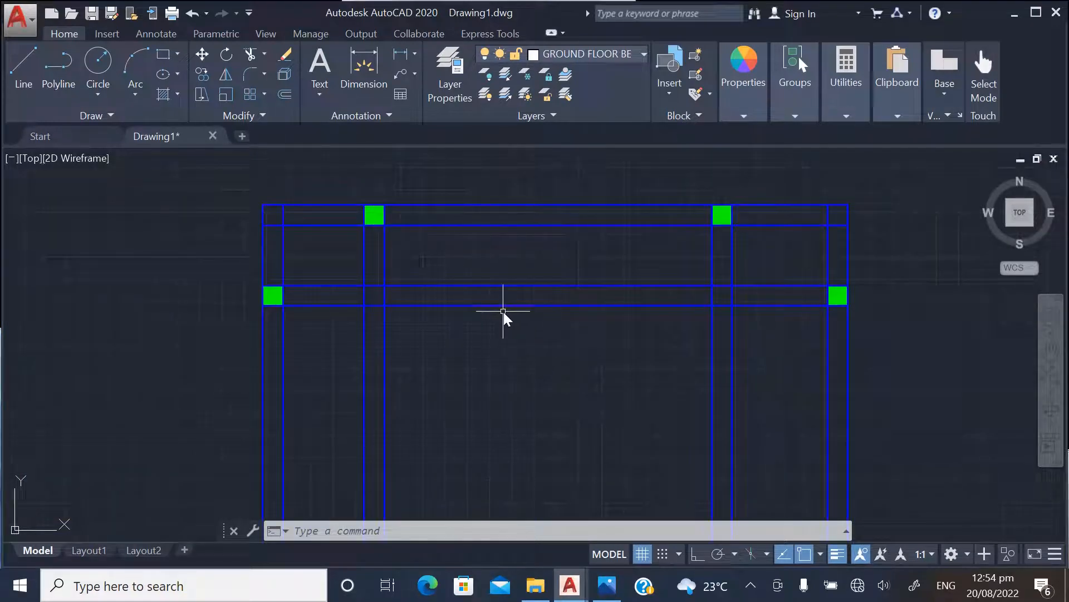
scroll(404, 259, down, 4)
scroll(446, 298, up, 6)
click(509, 338)
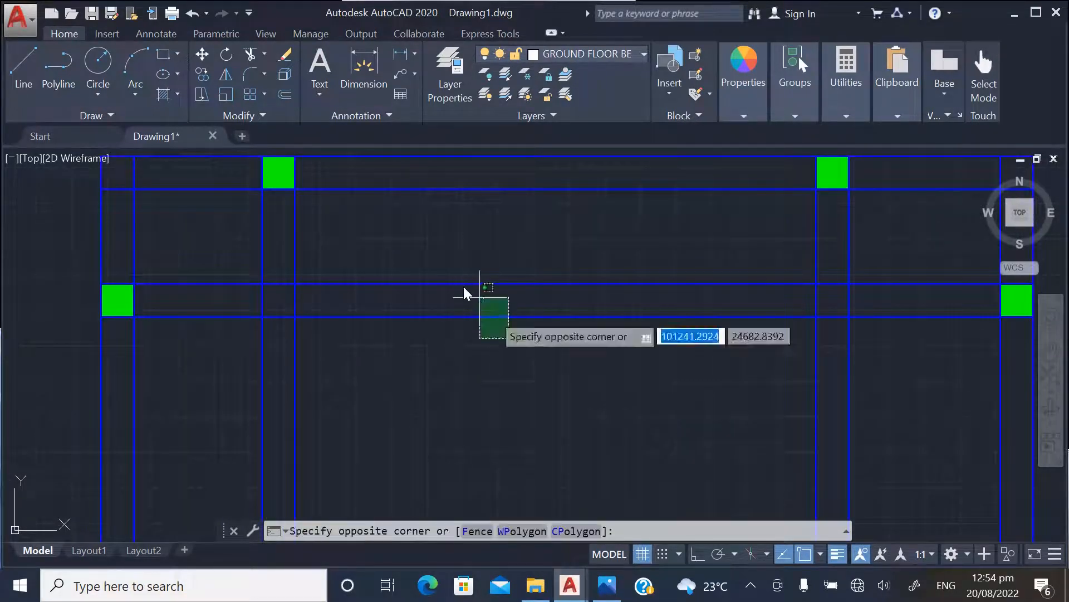
click(447, 266)
key(Delete)
Delete the two lines of the inner vertical beam on the west side of the copied layout
scroll(430, 343, down, 3)
click(394, 327)
click(314, 302)
key(Delete)
scroll(566, 317, down, 3)
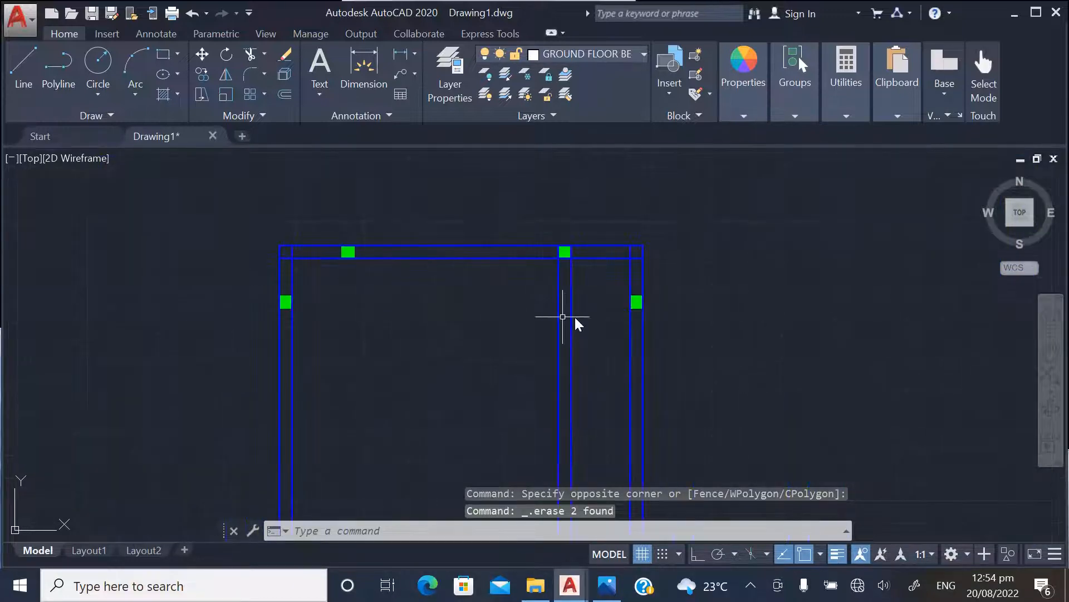
Delete the two lines of the inner vertical beam on the east side of the copied layout
scroll(585, 310, up, 3)
scroll(491, 303, down, 6)
scroll(463, 375, up, 2)
scroll(451, 270, down, 2)
scroll(475, 339, up, 2)
click(440, 300)
click(433, 274)
key(Delete)
Delete the two lines of the second horizontal beam from the bottom in the copied layout
scroll(422, 366, down, 2)
scroll(426, 262, down, 2)
scroll(430, 279, up, 4)
scroll(429, 323, down, 2)
scroll(430, 436, down, 2)
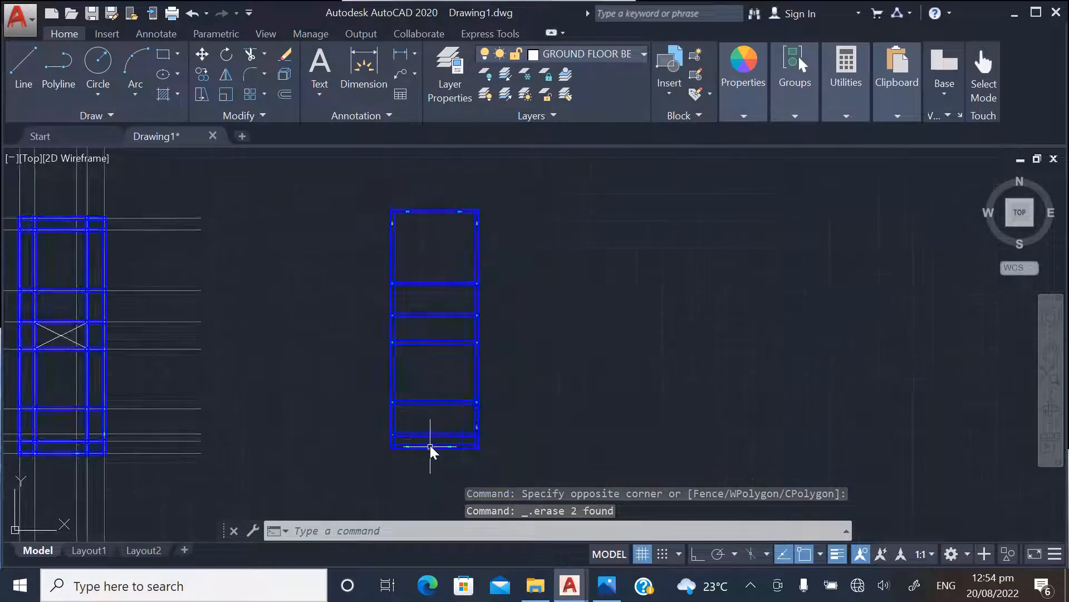
scroll(444, 429, up, 6)
click(444, 429)
click(420, 375)
key(Delete)
Examine the remaining beams and green columns of the copy and compare them with the original layout
scroll(390, 450, down, 2)
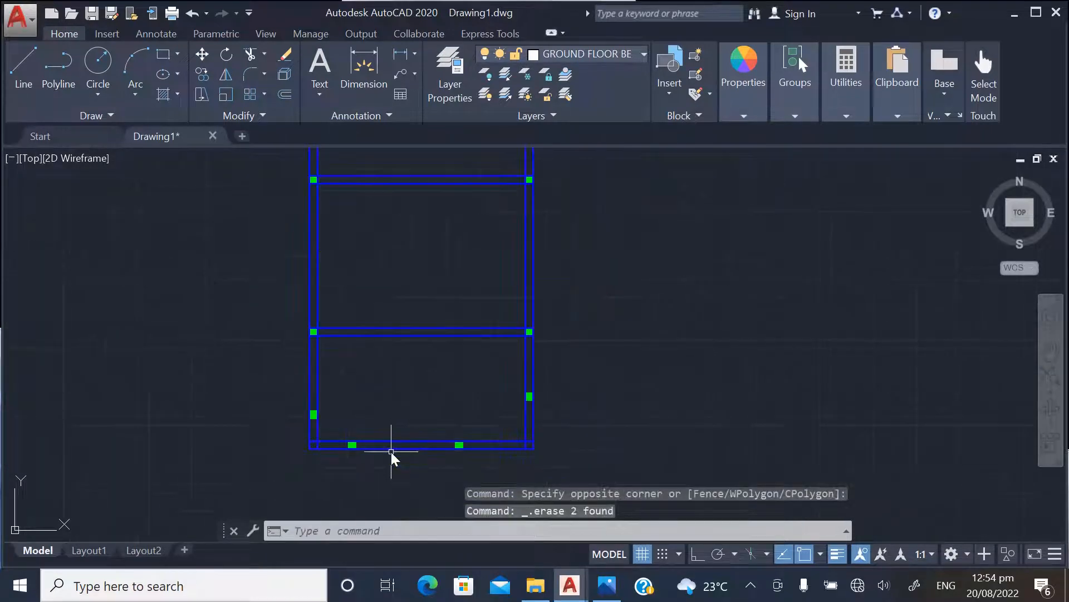
scroll(355, 464, down, 4)
scroll(363, 306, up, 2)
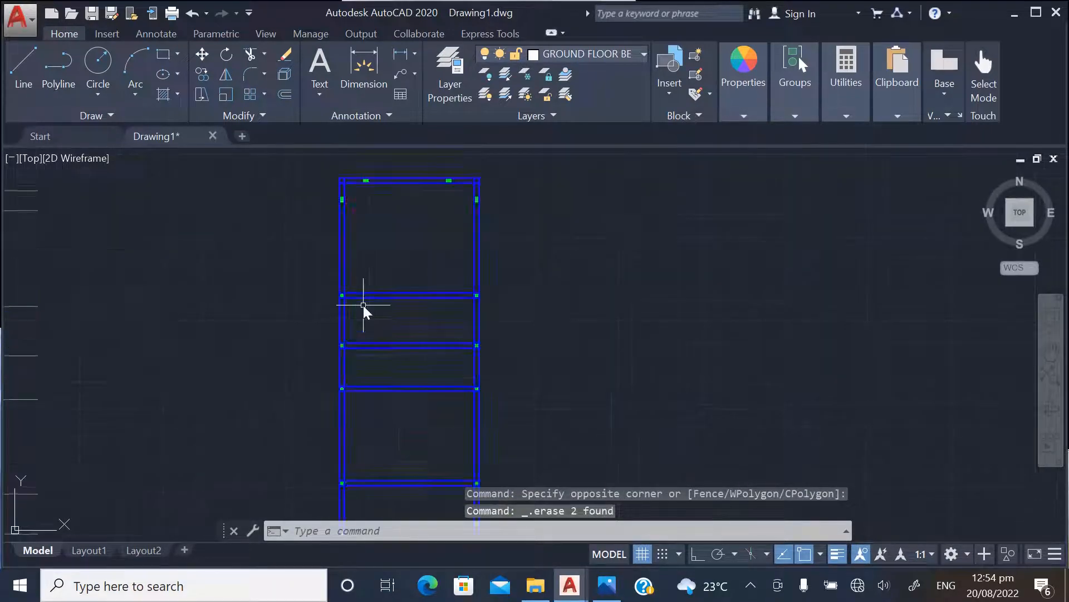
scroll(428, 346, down, 4)
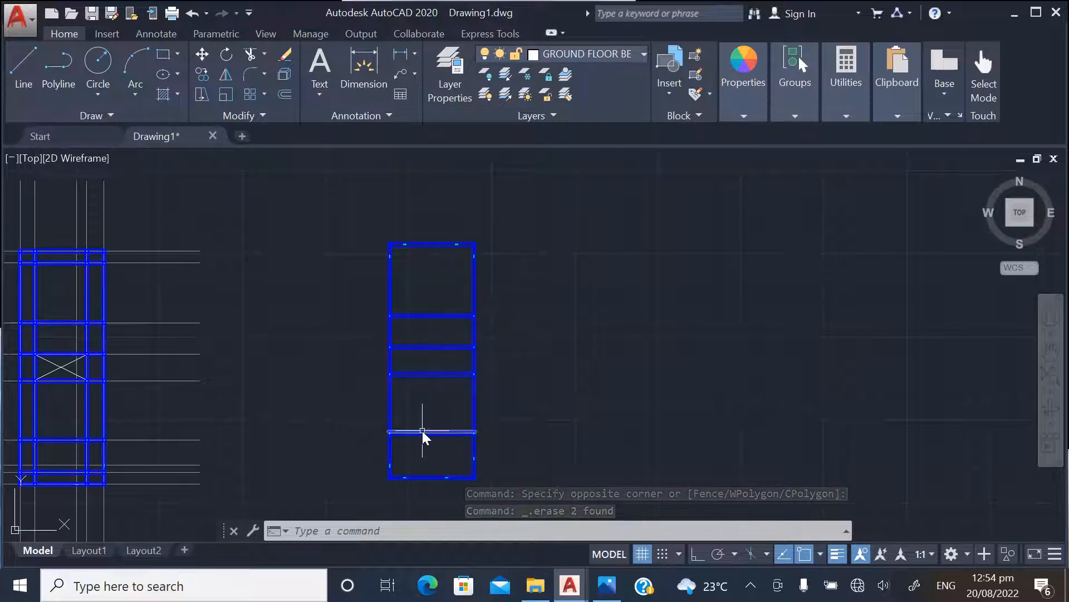
scroll(543, 385, down, 2)
scroll(490, 312, up, 4)
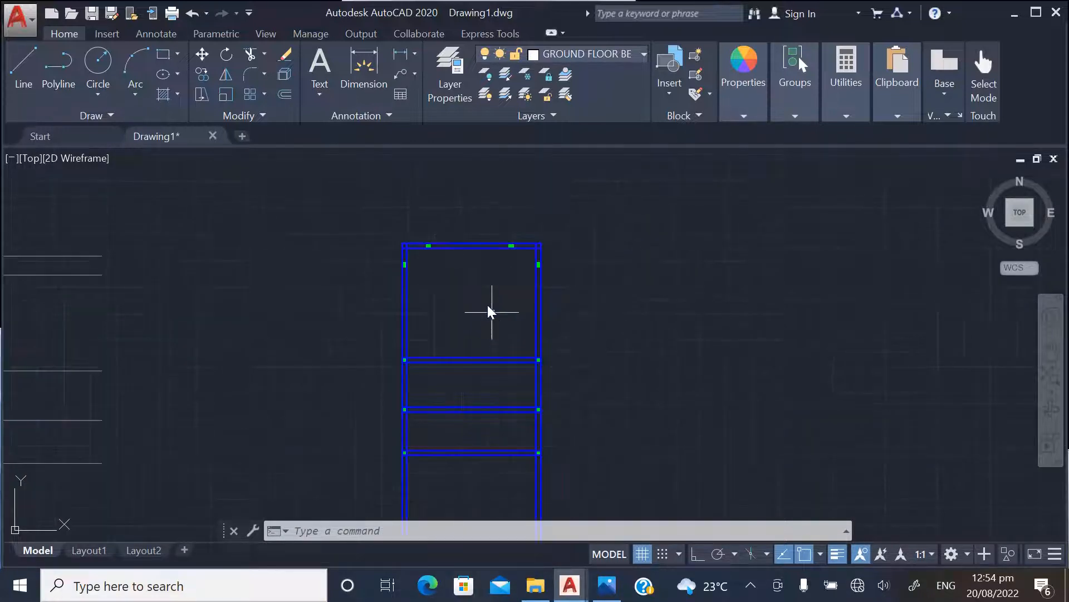
scroll(587, 258, up, 3)
scroll(497, 430, down, 6)
scroll(357, 262, up, 5)
scroll(395, 284, down, 4)
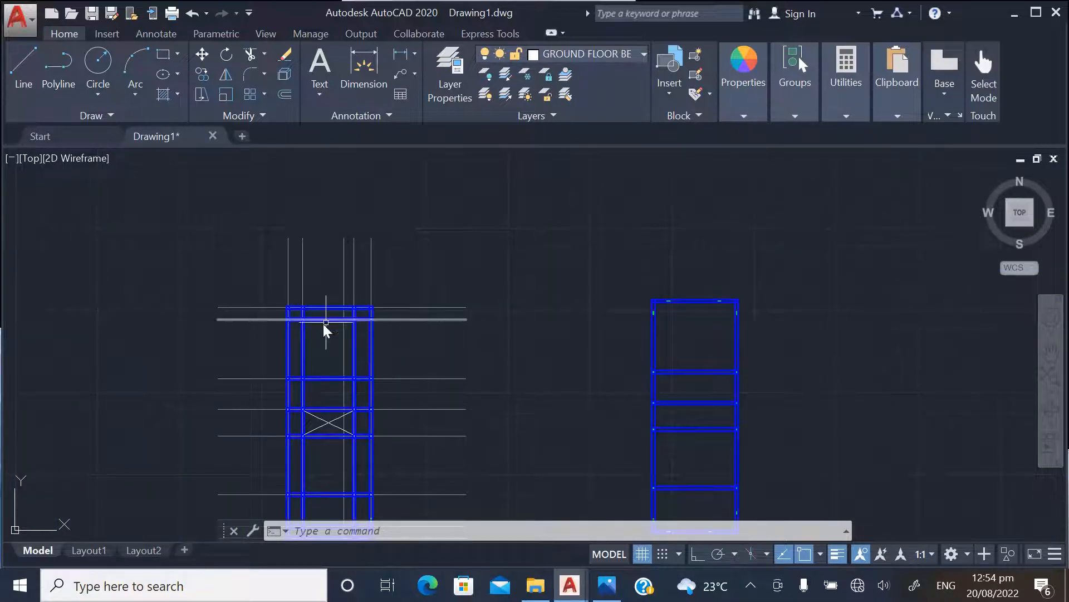
scroll(326, 323, up, 2)
scroll(337, 345, down, 1)
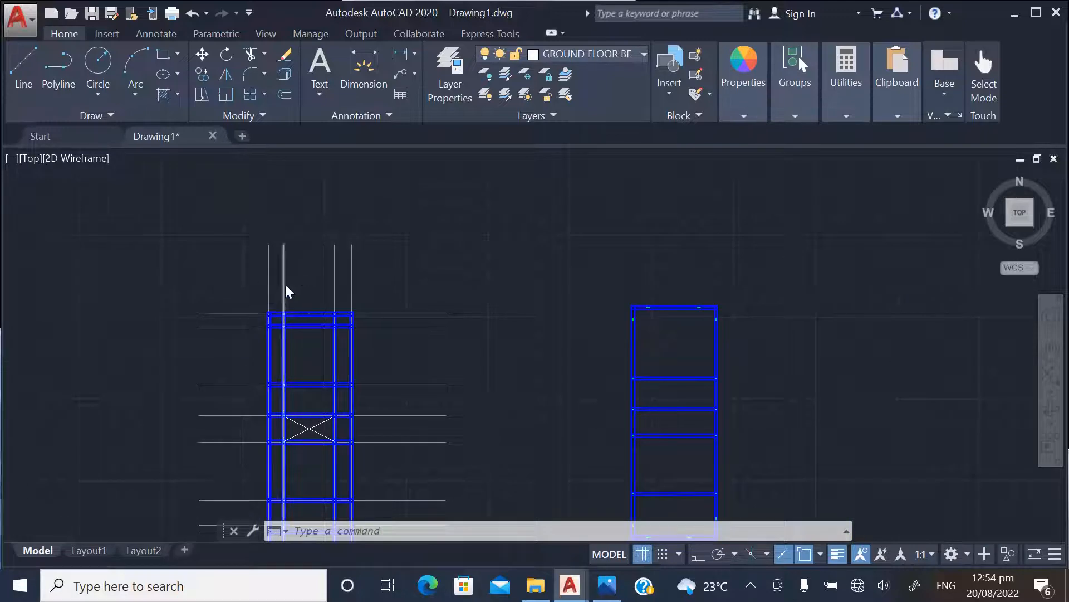
Select the two outer vertical gridlines and the topmost horizontal gridline of the original layout
scroll(281, 281, up, 4)
click(249, 273)
click(171, 261)
click(573, 285)
click(529, 212)
scroll(529, 212, down, 4)
scroll(407, 301, up, 4)
click(347, 272)
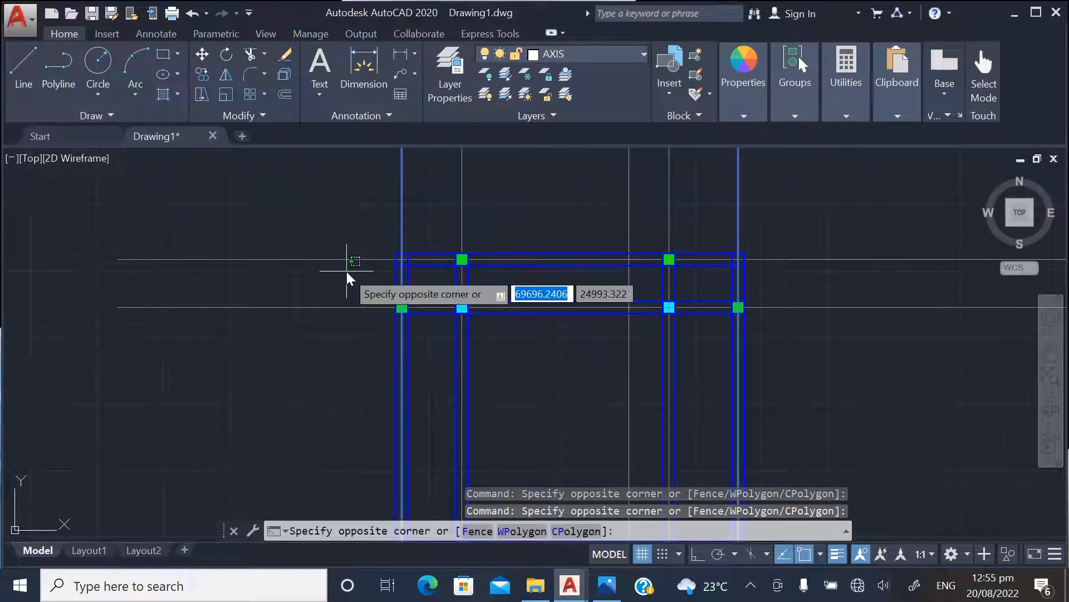
click(326, 224)
Add the horizontal gridlines above and below the crossed bay, and the one above them, to the selection
scroll(302, 285, down, 4)
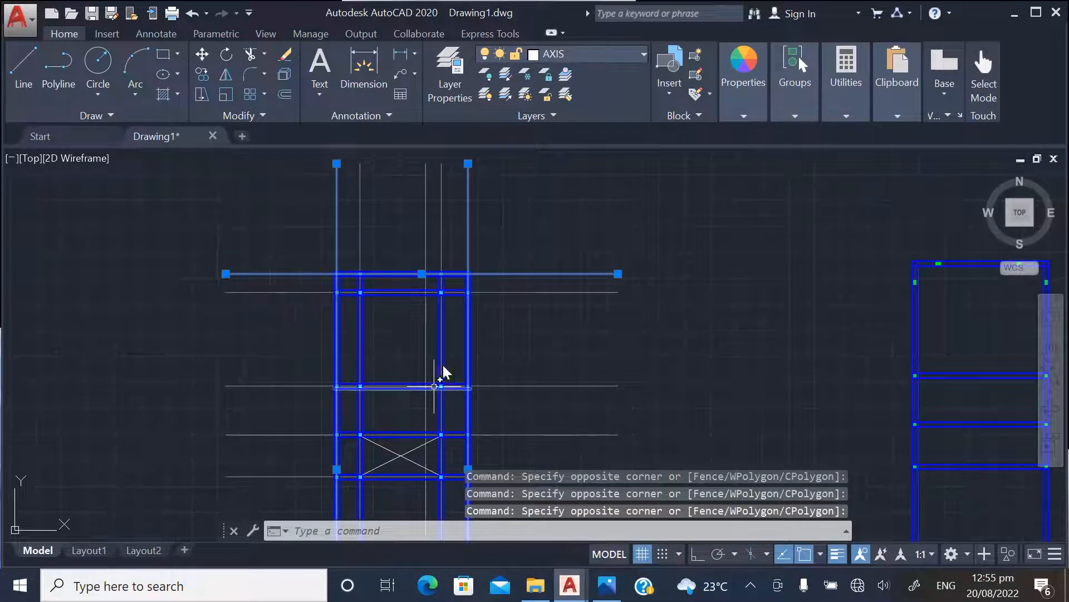
scroll(473, 203, down, 2)
scroll(429, 218, up, 4)
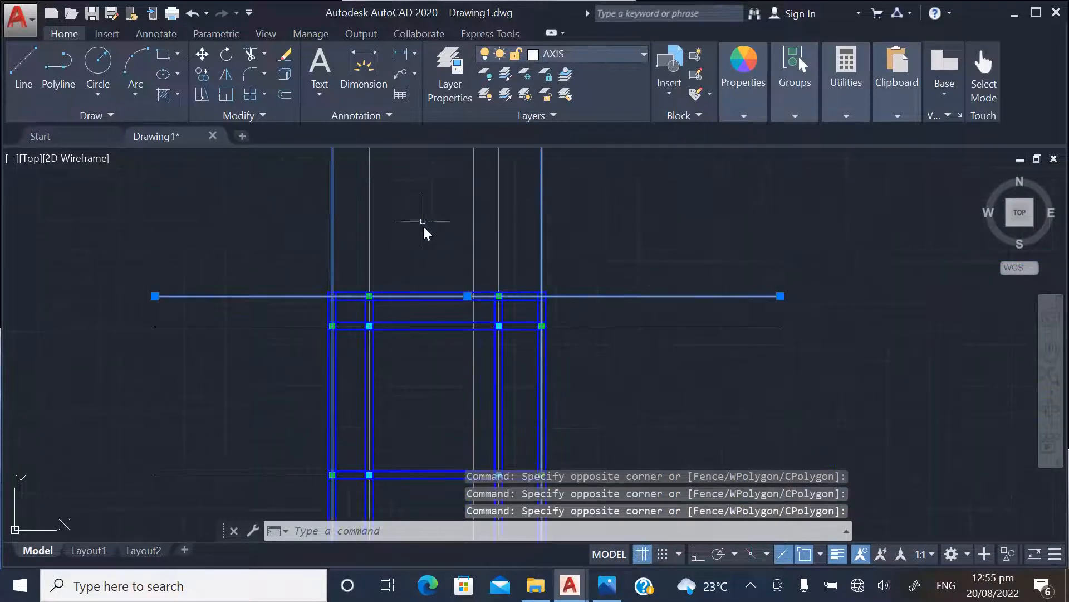
scroll(429, 327, down, 4)
scroll(383, 377, up, 4)
click(352, 316)
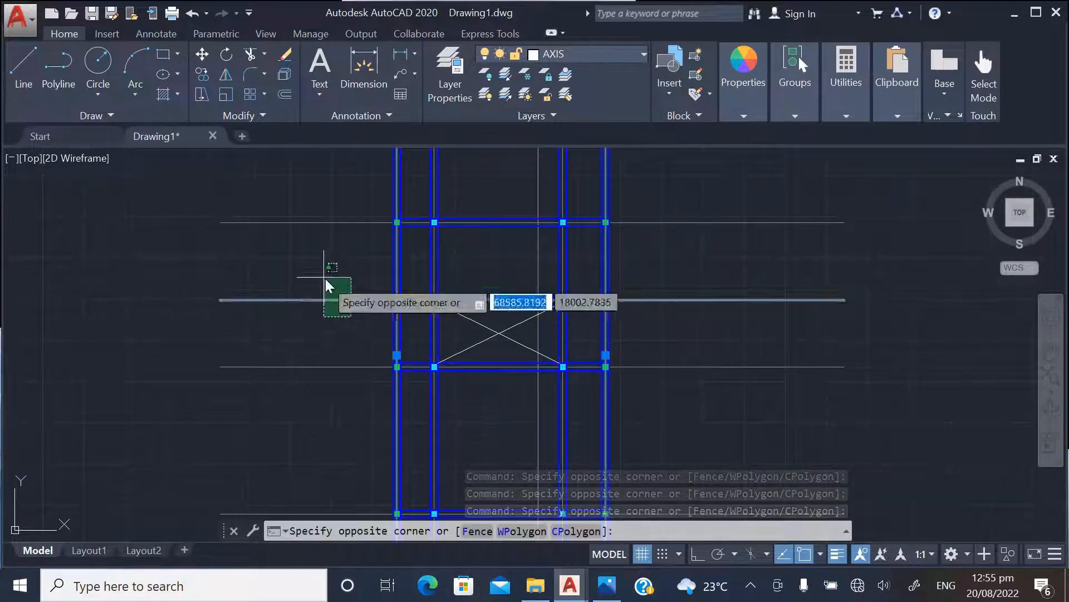
scroll(359, 270, down, 2)
scroll(346, 286, up, 2)
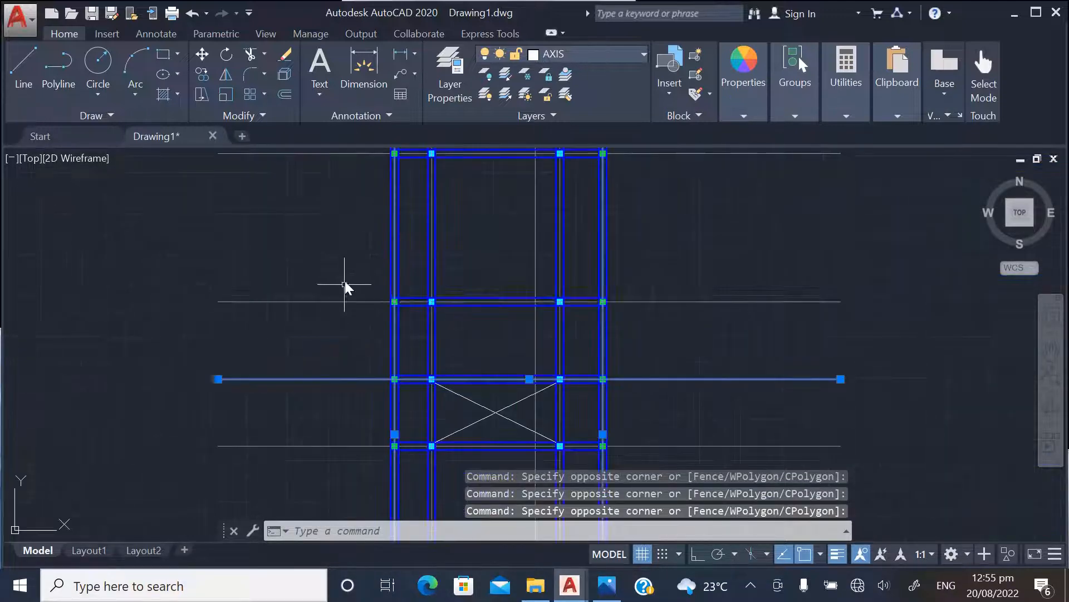
click(296, 273)
scroll(370, 271, down, 2)
scroll(344, 373, up, 4)
click(351, 406)
click(305, 340)
scroll(382, 270, down, 2)
scroll(382, 270, down, 2)
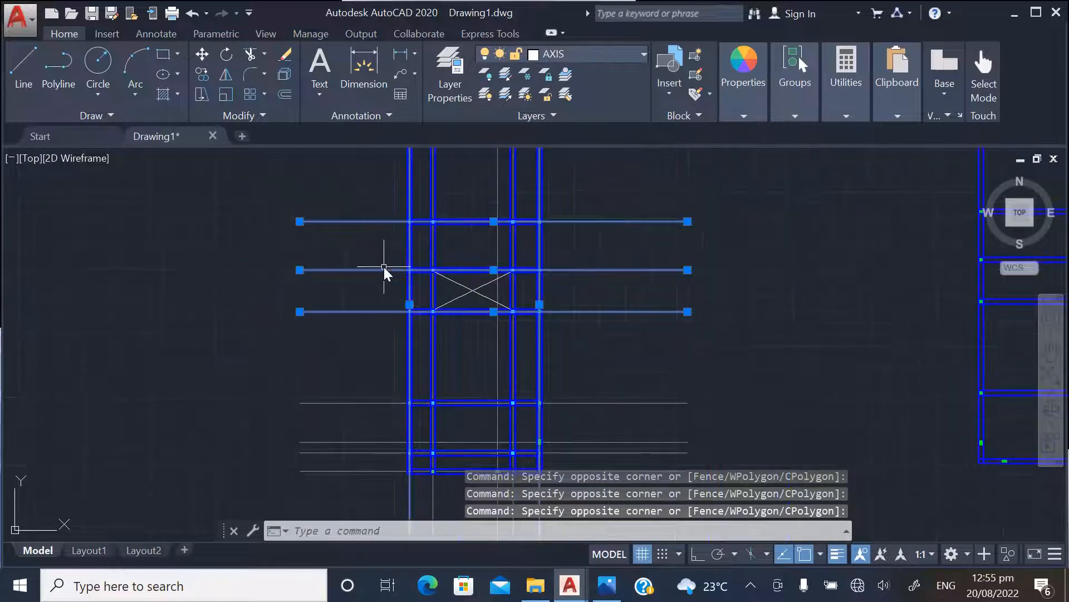
Add the four lowest horizontal gridlines of the original layout to the selection
scroll(361, 346, down, 2)
scroll(366, 393, up, 4)
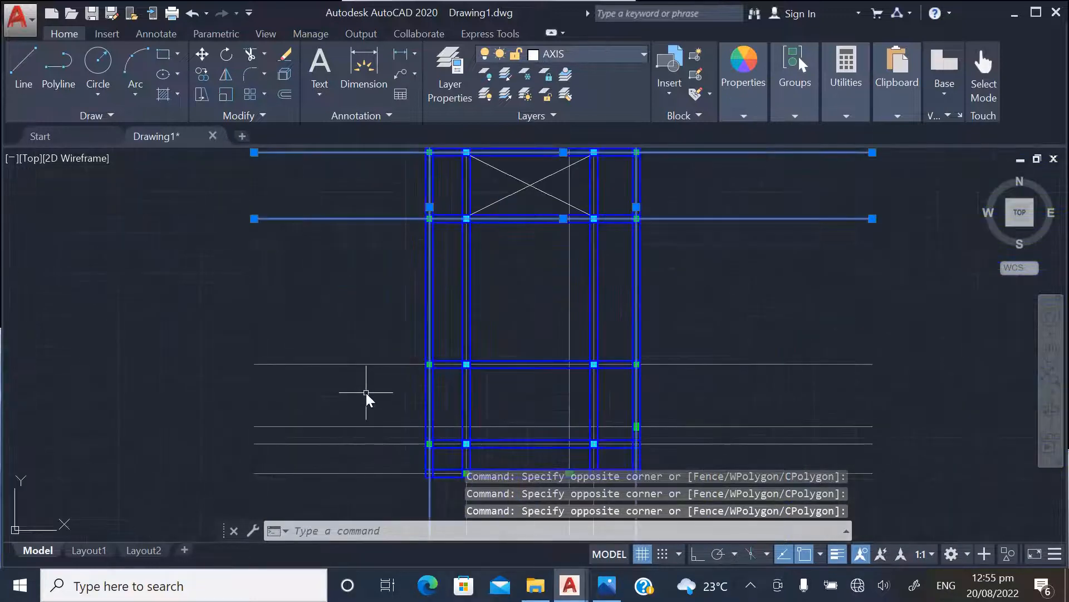
scroll(346, 381, down, 3)
scroll(356, 422, up, 5)
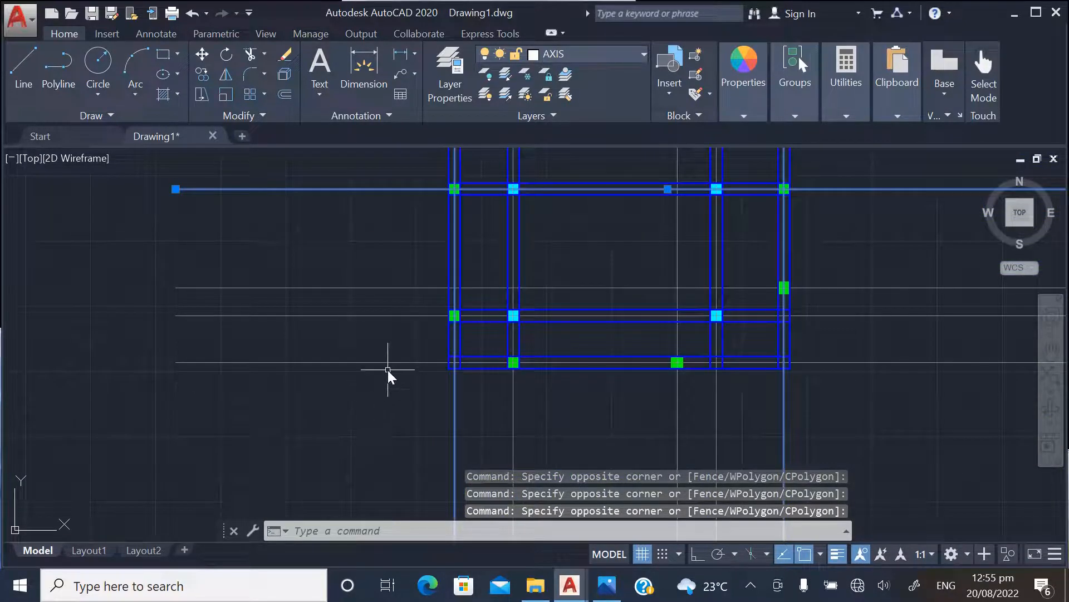
click(393, 299)
click(347, 260)
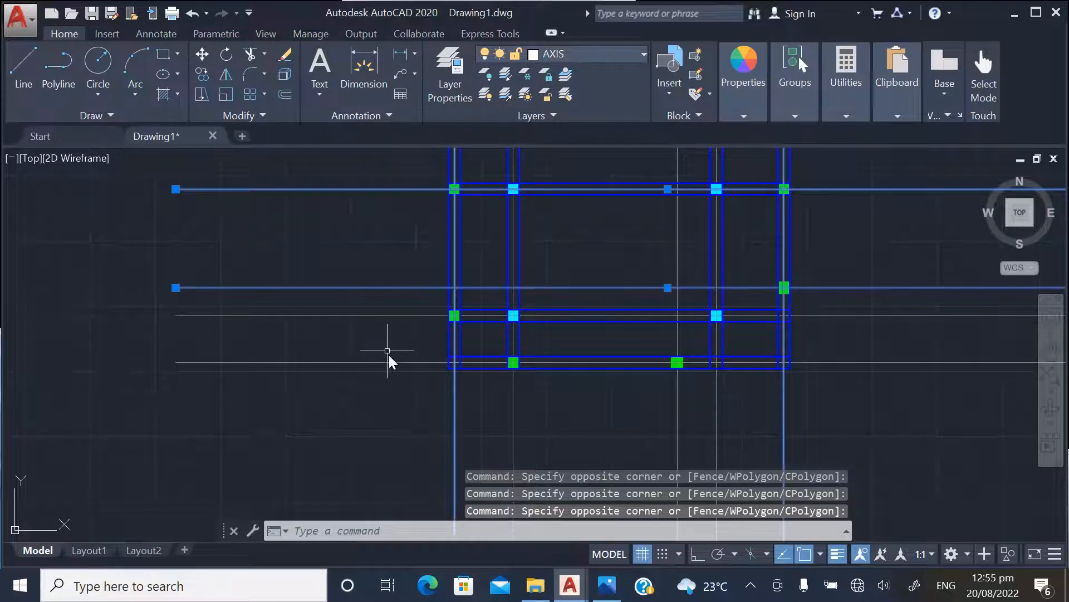
scroll(403, 378, up, 1)
click(402, 376)
click(368, 336)
scroll(357, 375, down, 1)
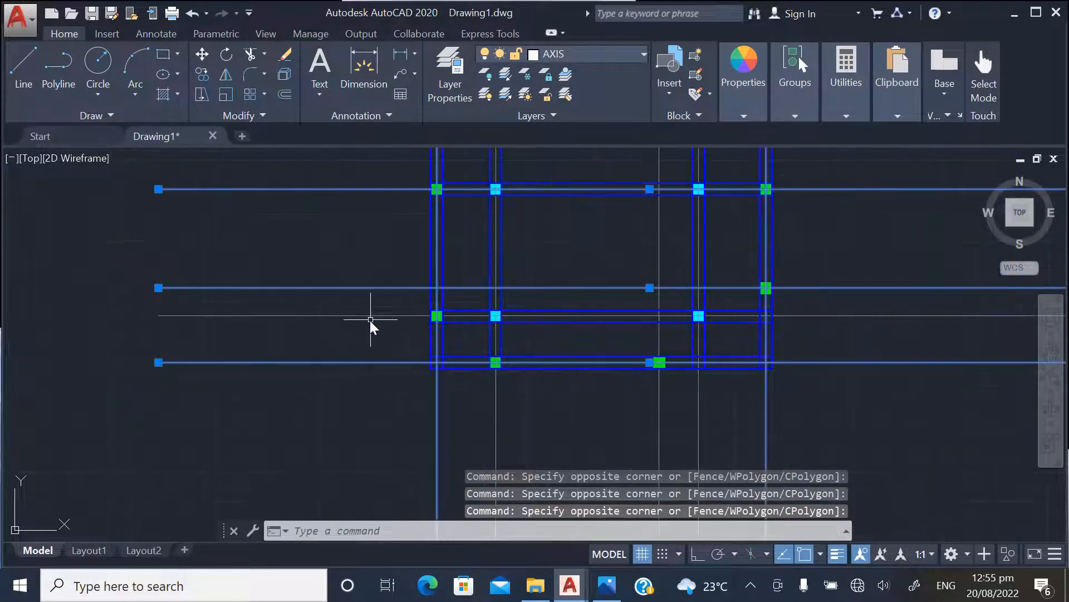
scroll(371, 322, up, 2)
click(377, 332)
click(344, 290)
Check the gridline selection along the bottom and top rows of the original layout
scroll(310, 378, down, 3)
scroll(379, 284, down, 1)
scroll(401, 400, up, 3)
scroll(365, 430, down, 3)
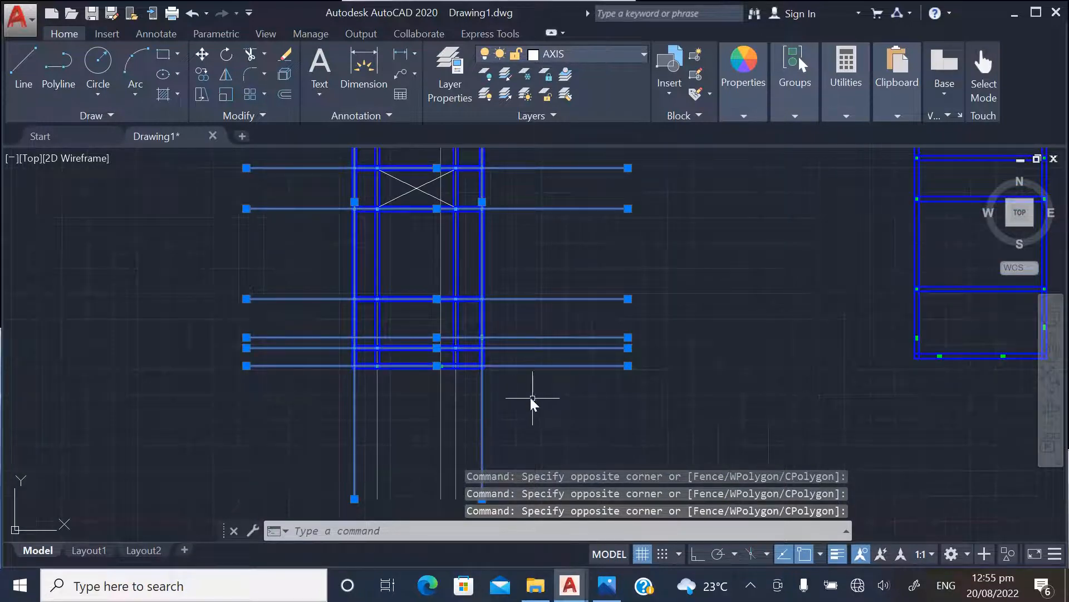
scroll(438, 396, up, 4)
scroll(478, 434, down, 4)
scroll(417, 412, up, 2)
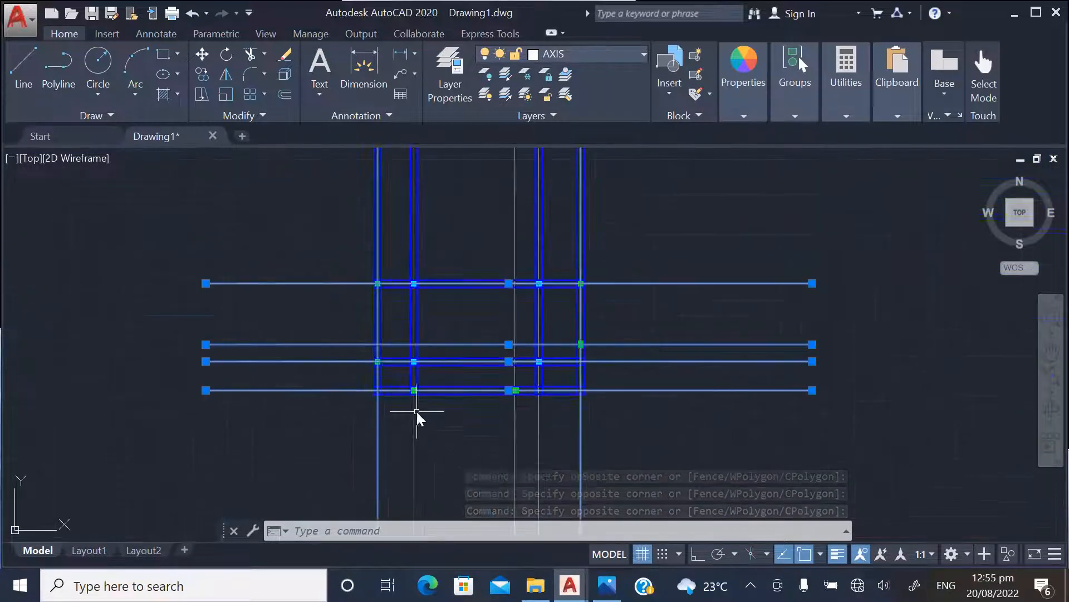
scroll(438, 471, down, 4)
scroll(488, 206, up, 4)
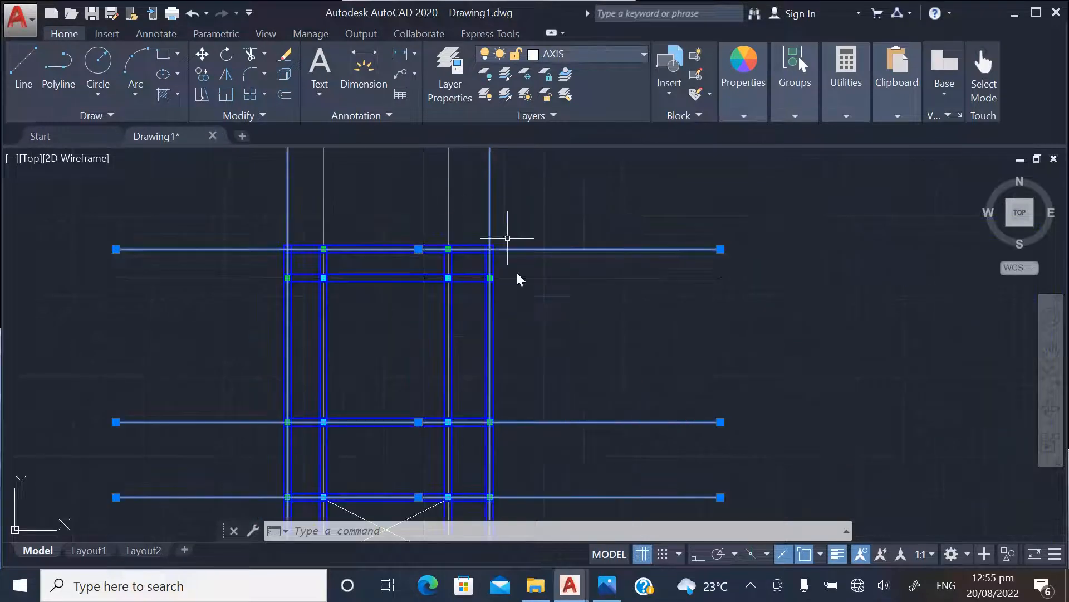
scroll(473, 256, down, 2)
scroll(479, 232, up, 4)
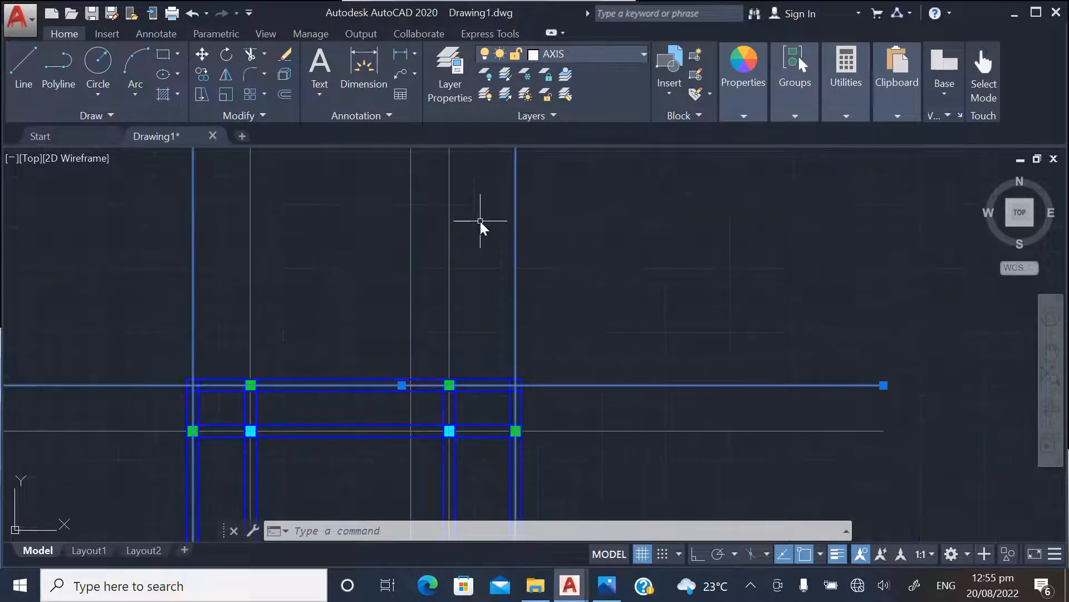
Copy the selected gridlines from the original layout's outer top-right beam corner to the matching corner of the copied layout
right_click(480, 220)
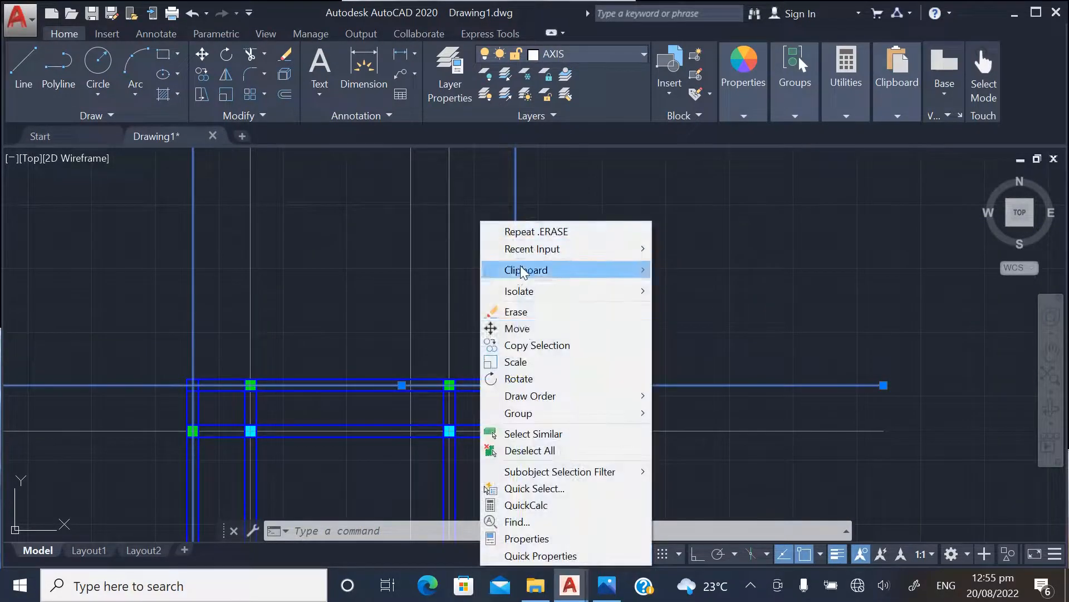
click(525, 344)
scroll(516, 325, down, 1)
scroll(502, 260, up, 5)
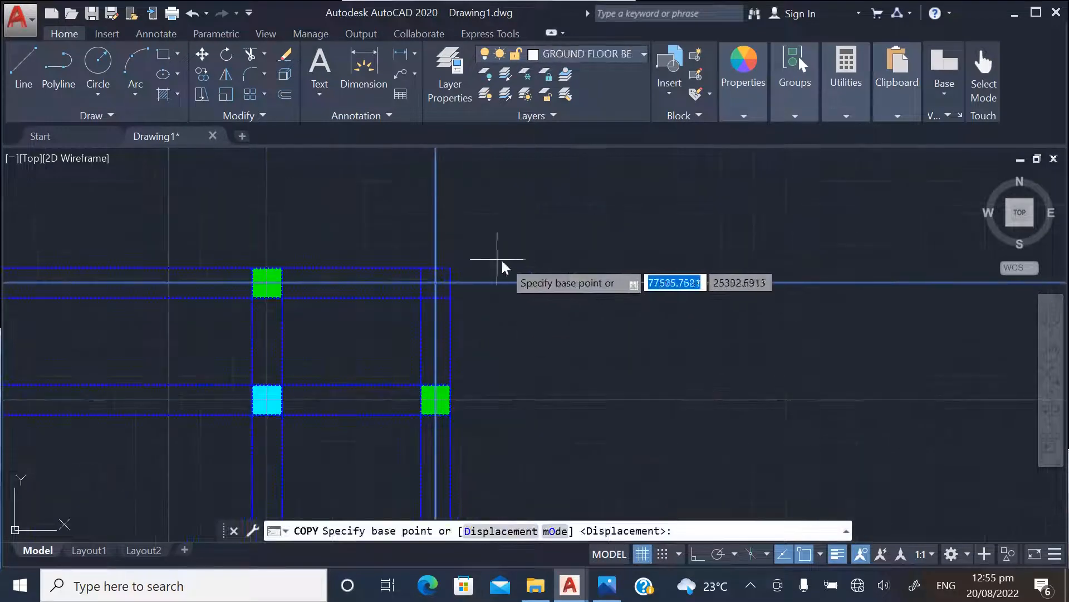
click(452, 269)
scroll(363, 345, down, 3)
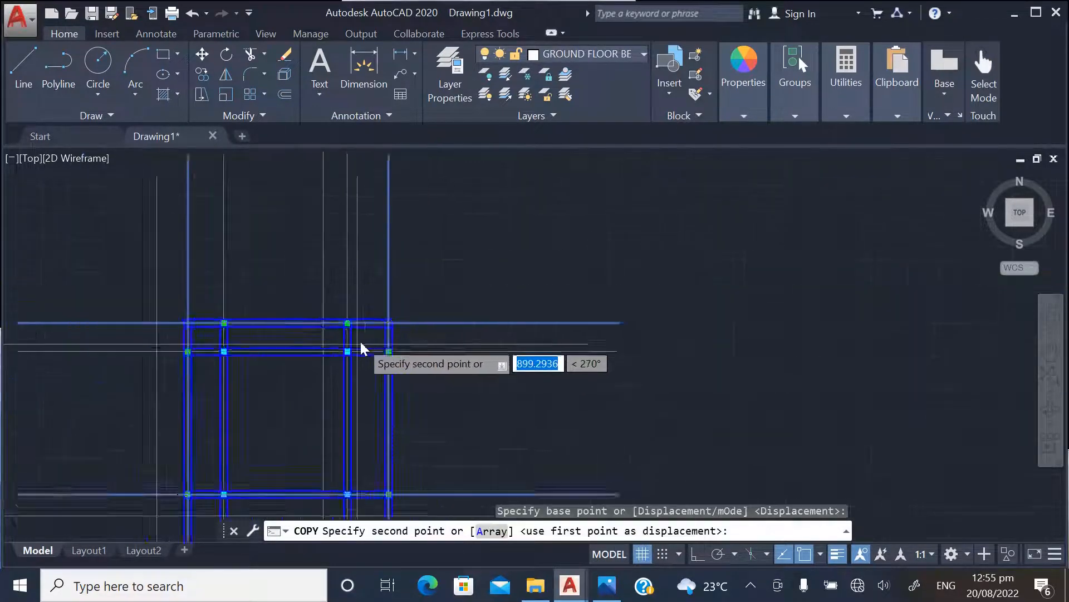
scroll(725, 331, up, 3)
scroll(728, 329, up, 5)
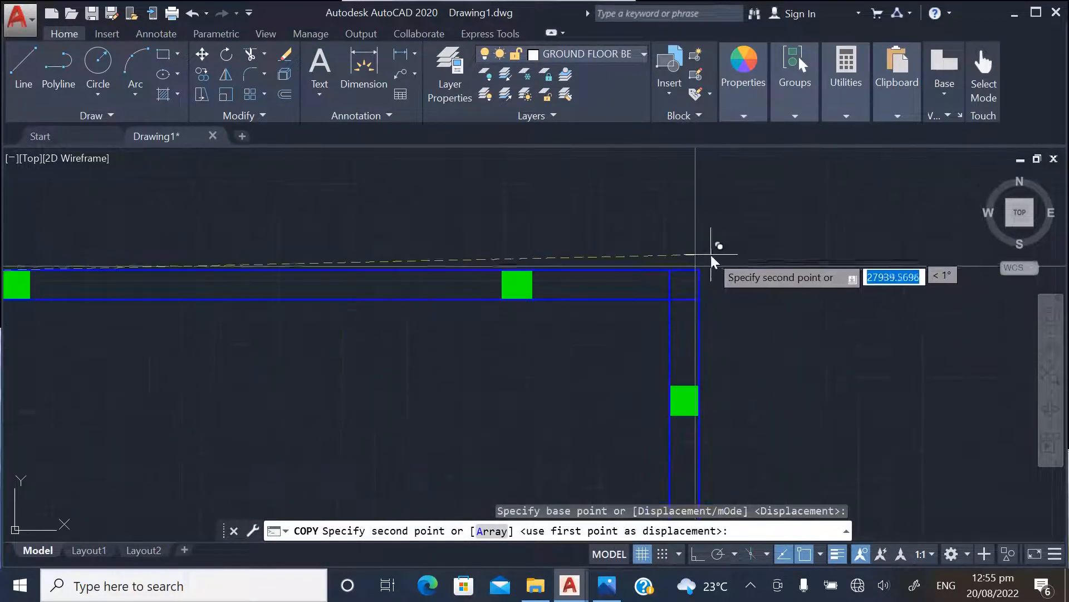
click(700, 271)
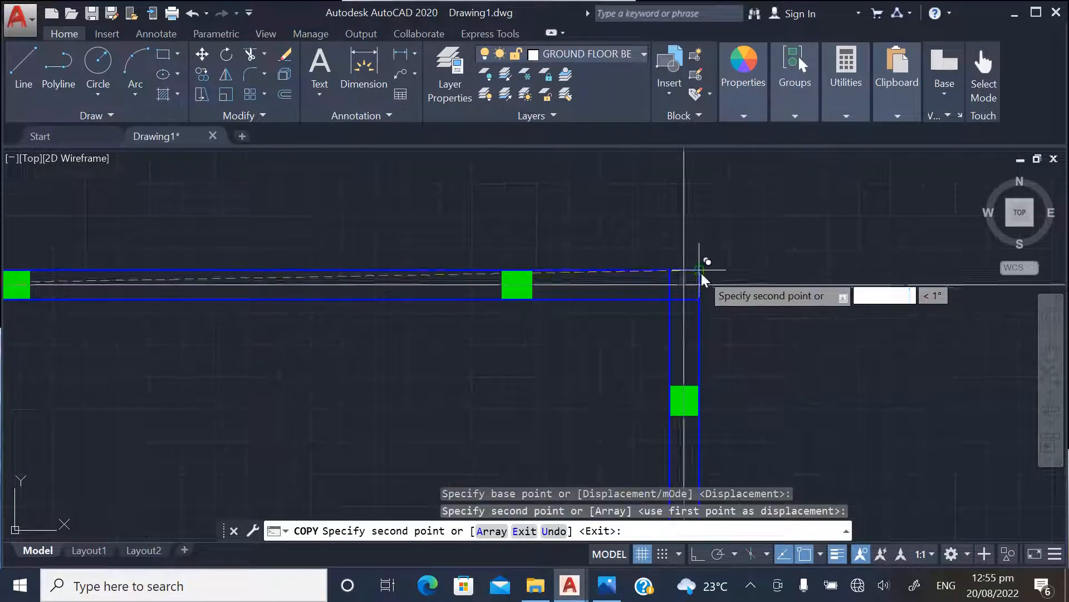
key(Escape)
scroll(757, 229, down, 3)
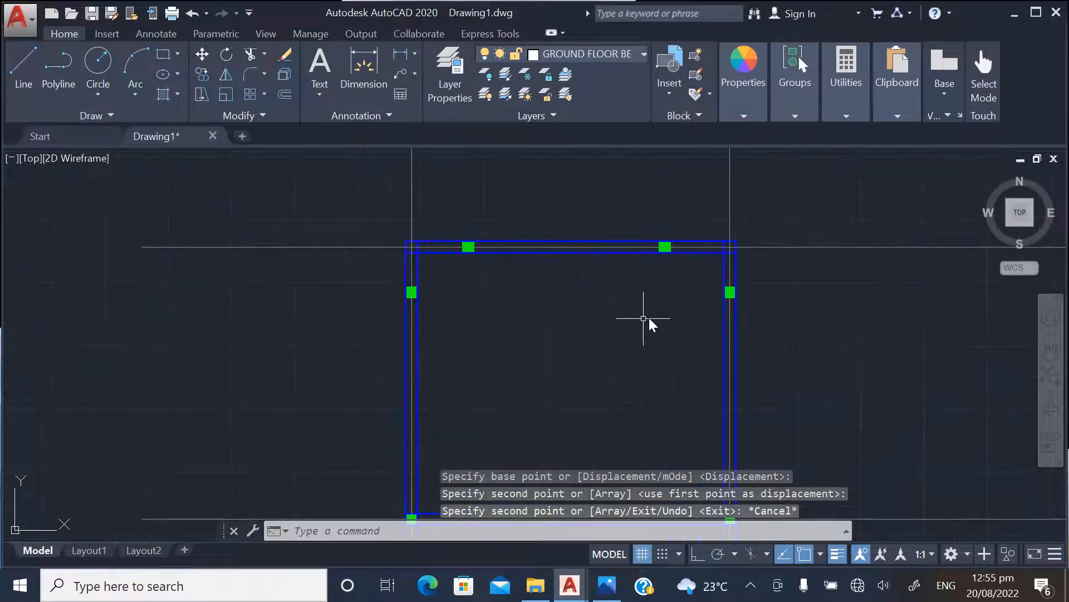
Copy the two vertical gridlines through the original layout's inner columns, from its outer top-right beam corner to the matching corner of the copied layout
scroll(600, 333, down, 3)
scroll(672, 329, down, 4)
scroll(662, 255, up, 5)
scroll(716, 186, up, 4)
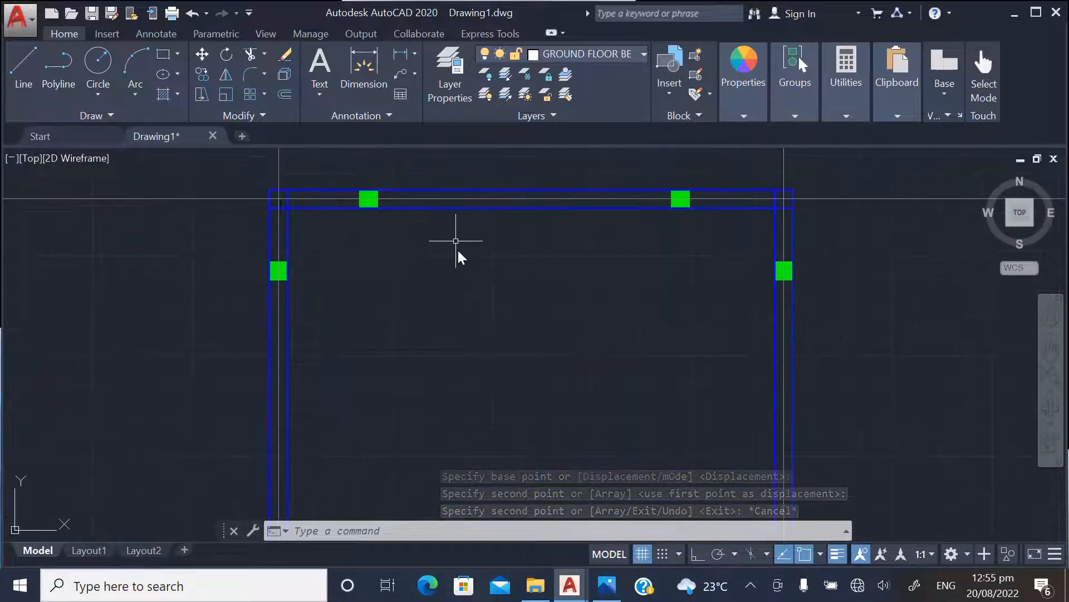
scroll(661, 318, down, 6)
scroll(389, 291, up, 6)
click(426, 252)
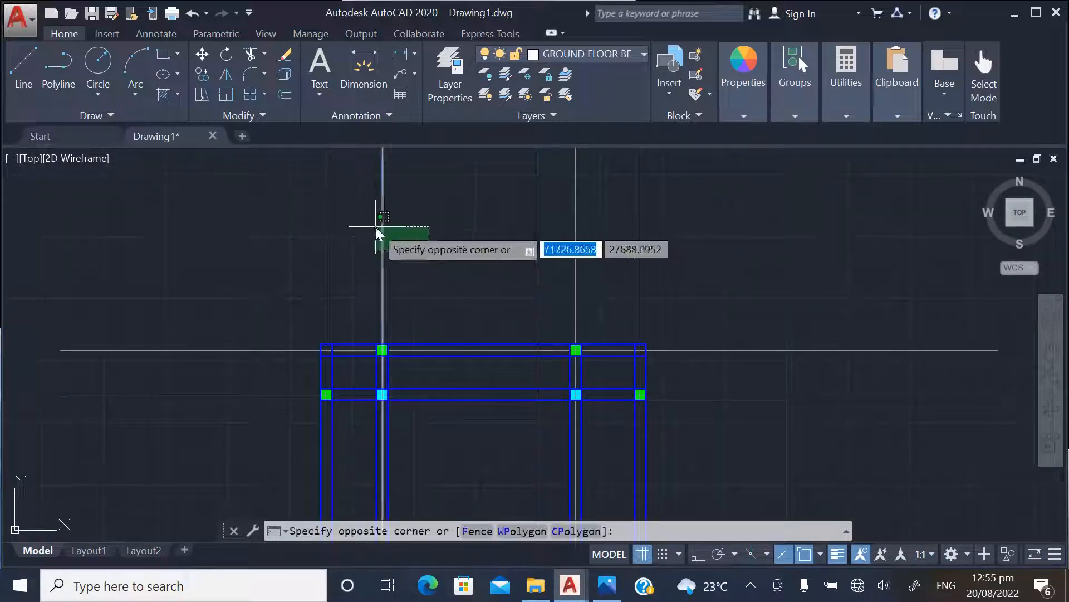
click(377, 233)
click(604, 249)
click(567, 226)
right_click(517, 209)
click(555, 335)
scroll(641, 357, up, 4)
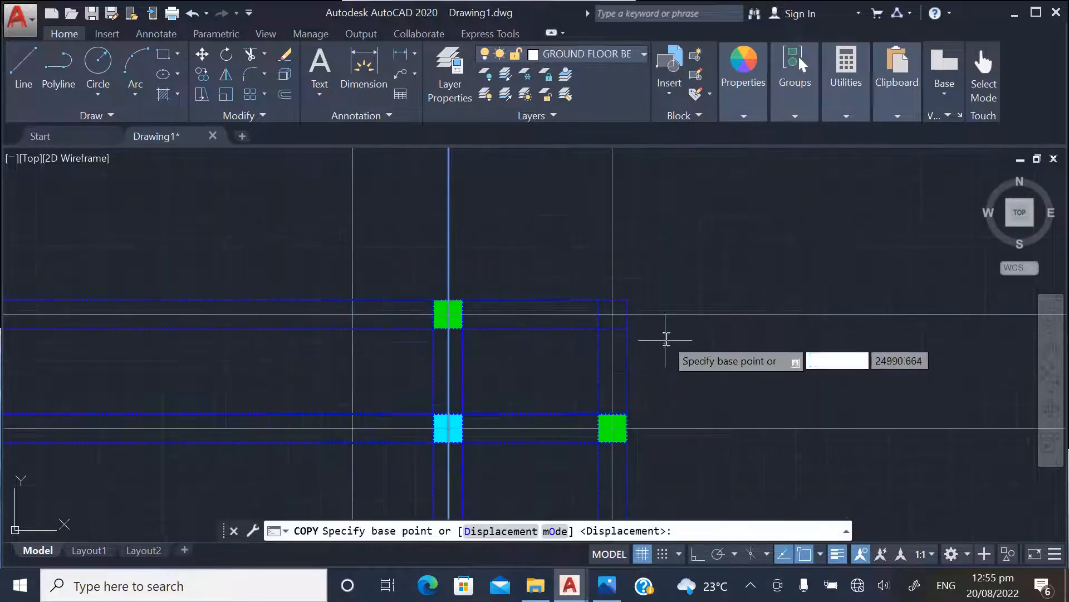
click(630, 296)
scroll(496, 357, down, 6)
scroll(346, 327, down, 4)
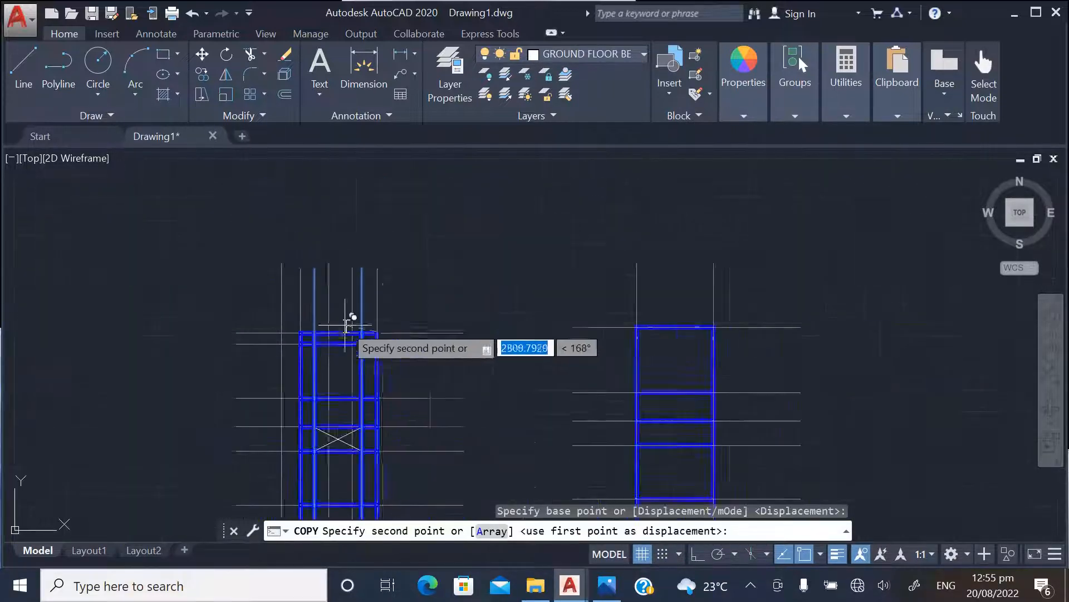
scroll(711, 336, up, 6)
scroll(727, 298, up, 6)
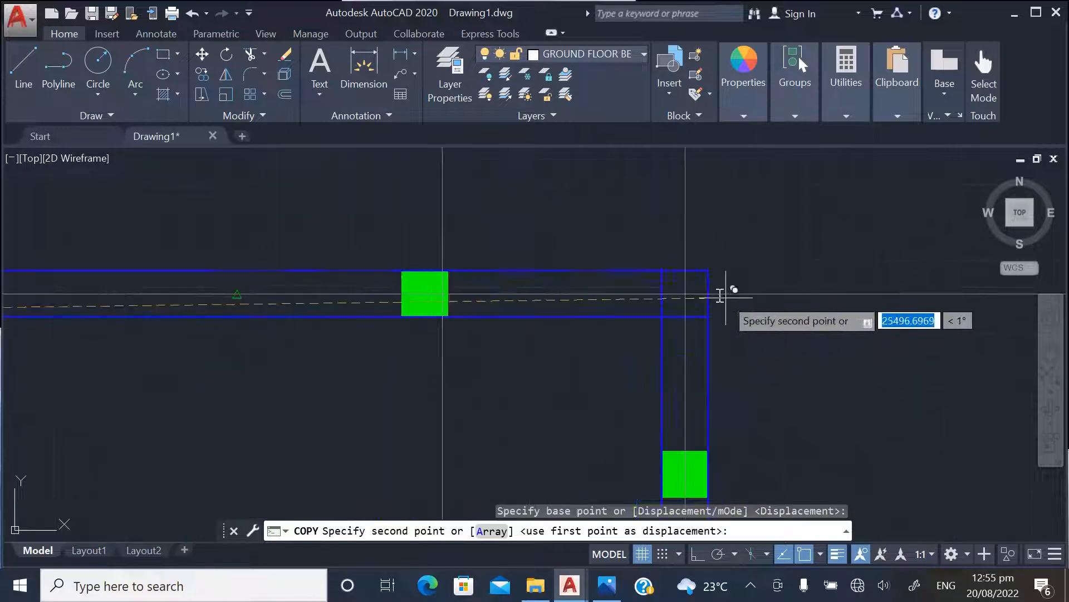
click(709, 271)
key(Escape)
Compare the gridlines and beams of the copied layout with the original, including the crossed bay and the inner vertical gridlines
scroll(553, 227, down, 3)
scroll(597, 239, down, 2)
scroll(550, 369, down, 2)
scroll(545, 356, up, 3)
scroll(507, 310, down, 4)
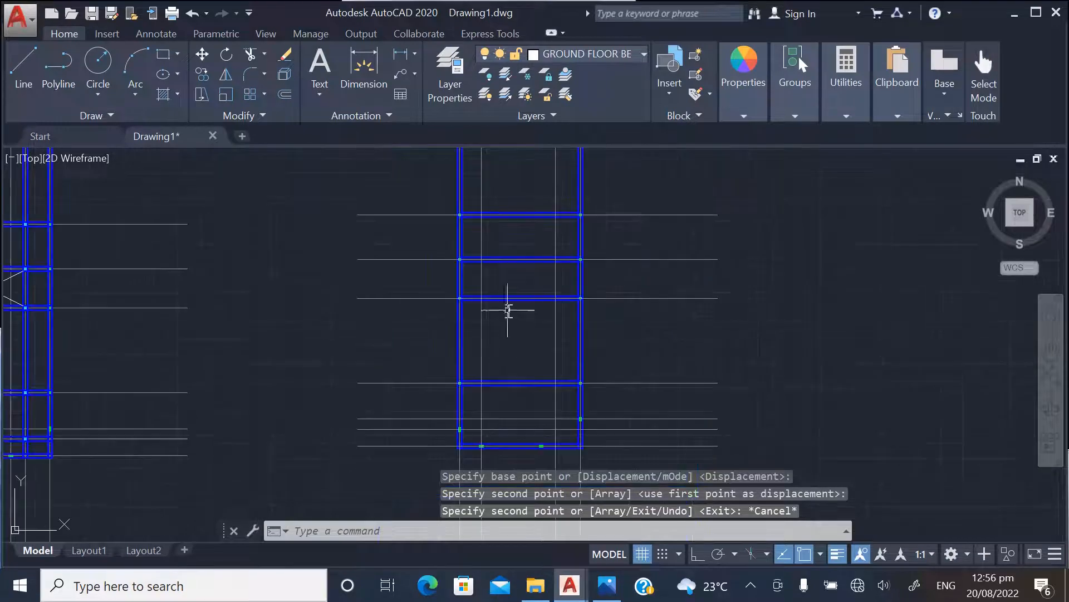
scroll(485, 310, up, 5)
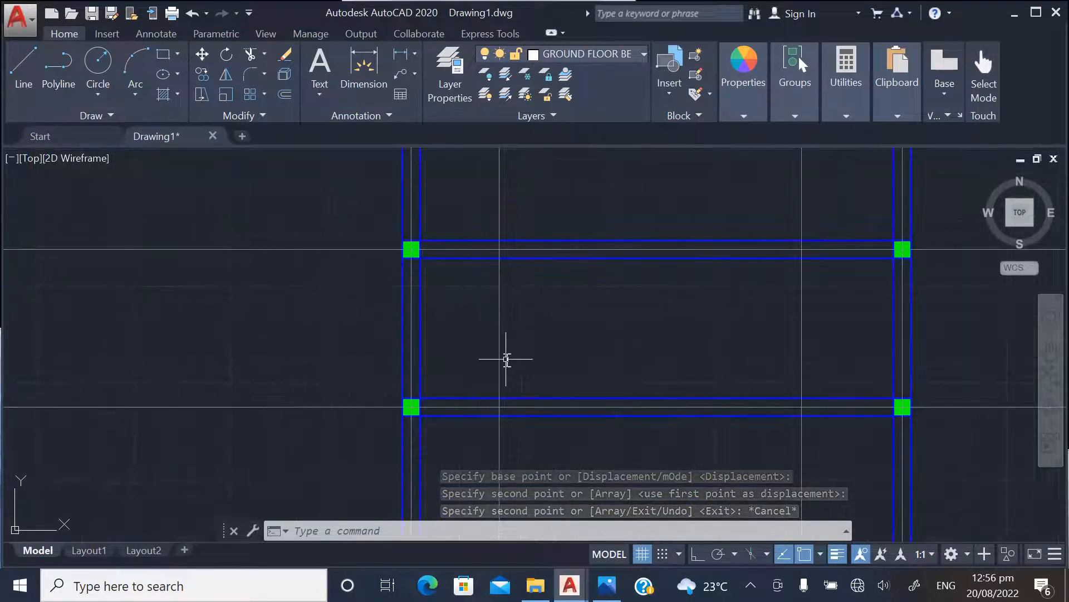
scroll(517, 390, down, 4)
scroll(696, 367, down, 3)
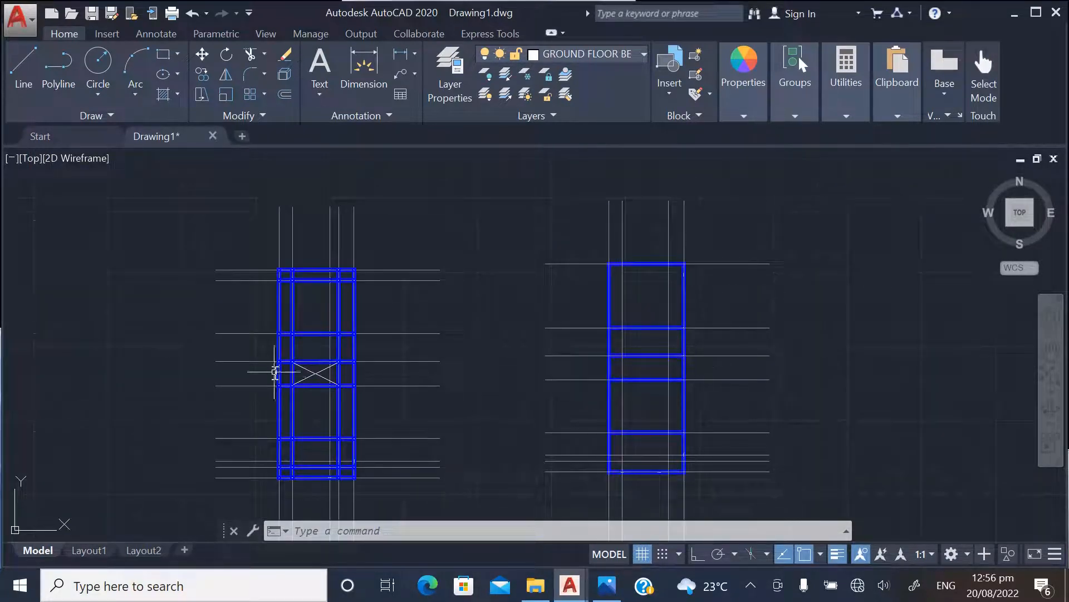
scroll(275, 372, up, 5)
scroll(375, 358, down, 4)
scroll(501, 336, up, 4)
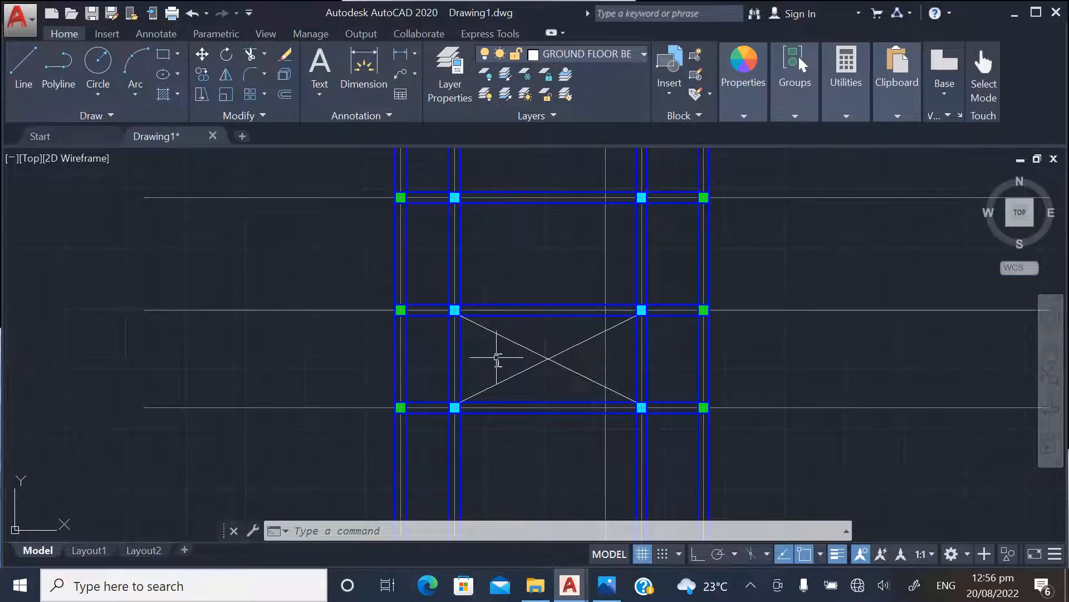
scroll(496, 351, down, 5)
scroll(473, 345, up, 3)
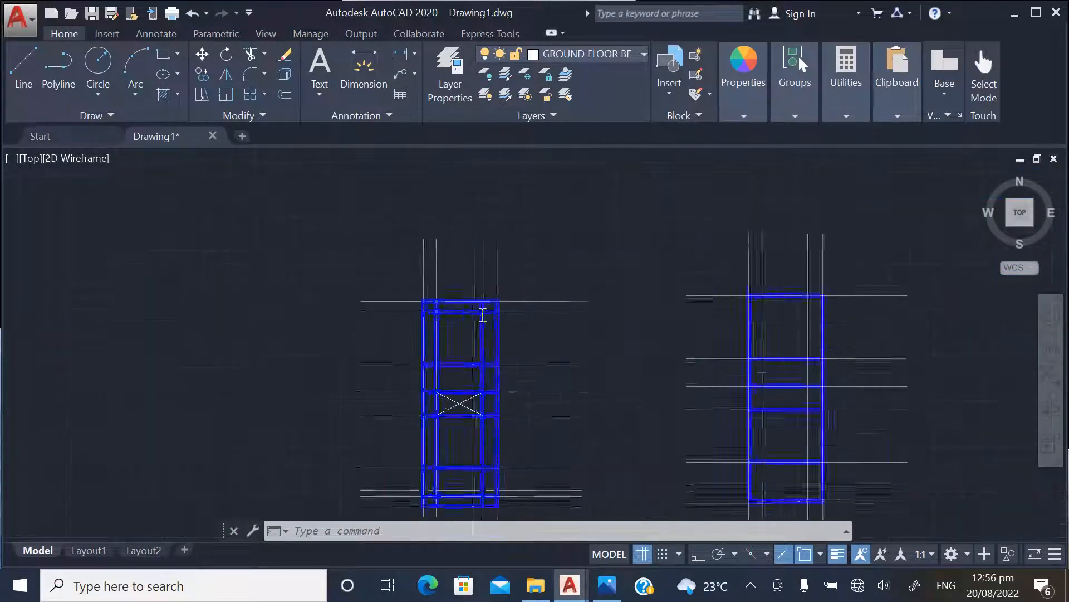
scroll(478, 297, down, 2)
scroll(459, 318, up, 4)
scroll(436, 300, down, 4)
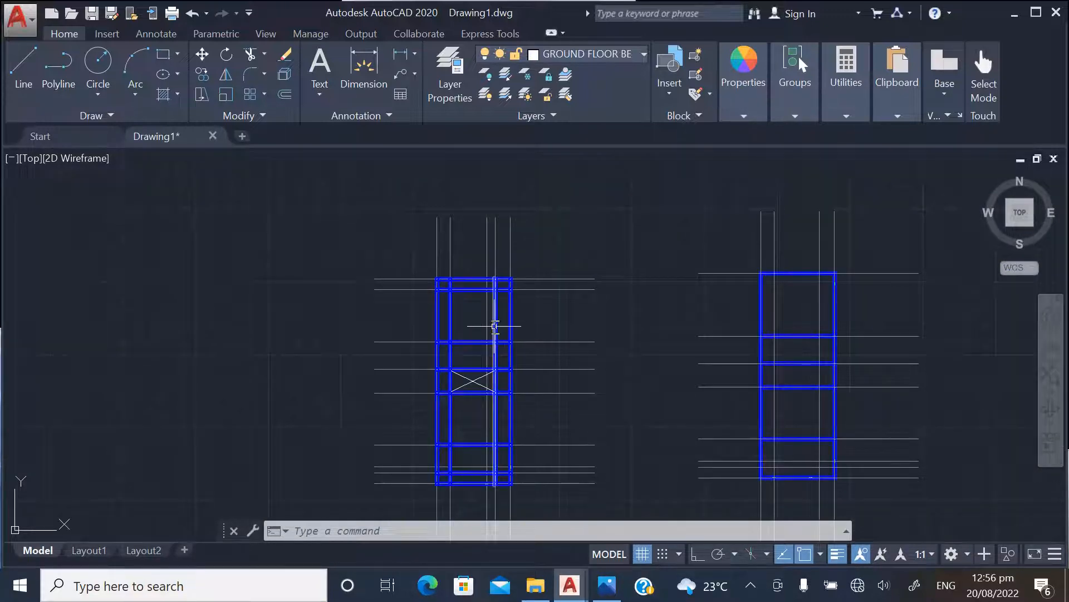
scroll(357, 298, down, 2)
scroll(428, 292, up, 2)
scroll(462, 278, down, 2)
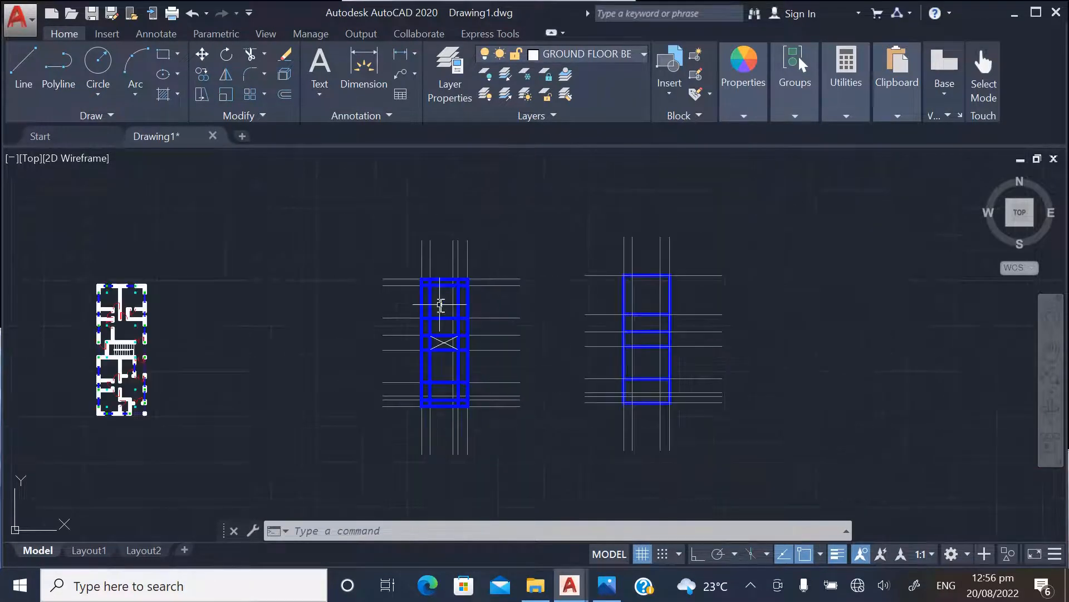